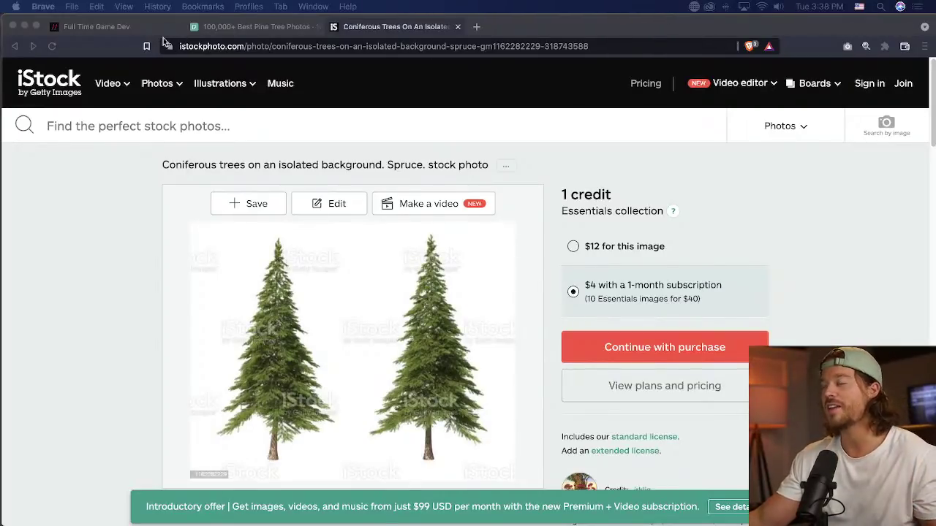
- Look over the holiday sale banner at the start of the Full Time Game Dev page
click(92, 26)
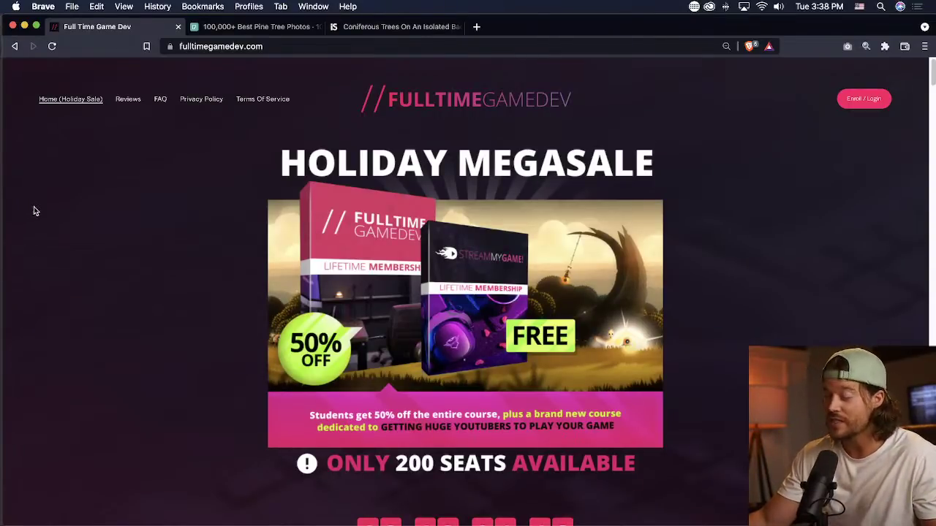
scroll(31, 213, down, 2)
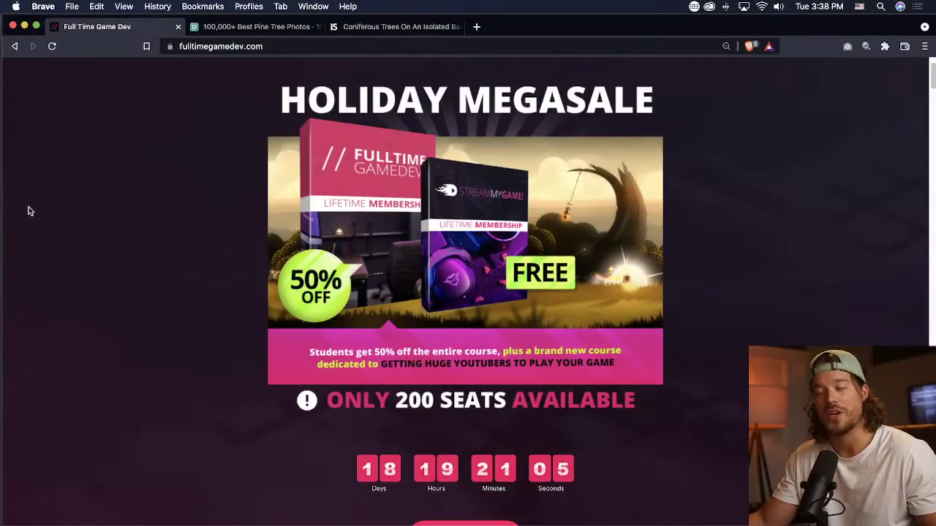
scroll(28, 210, up, 2)
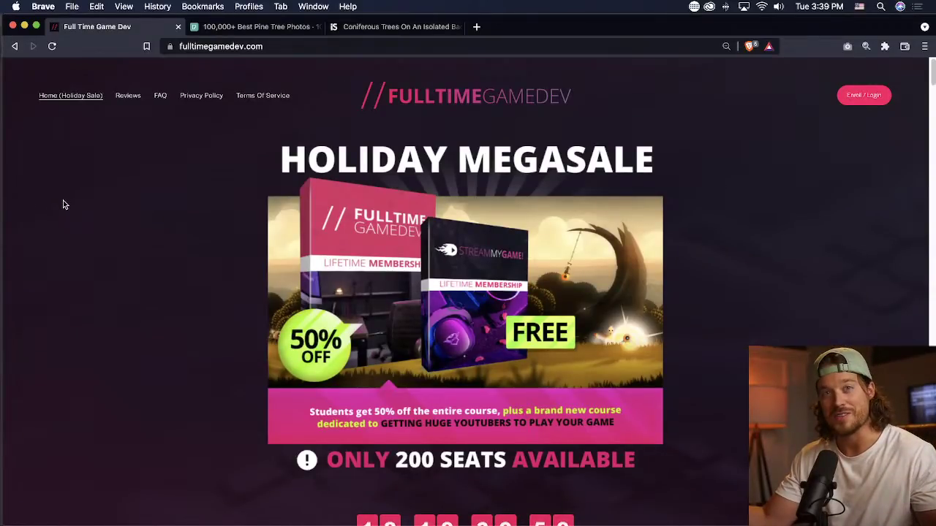
- Browse the Pexels pine tree photo results and view the iStock coniferous trees photo page
click(256, 26)
scroll(366, 117, down, 5)
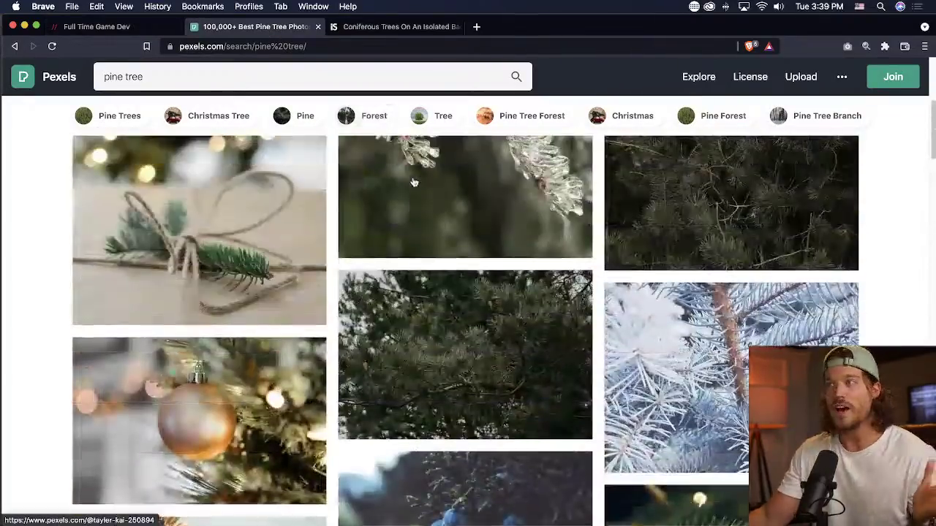
click(344, 33)
click(299, 31)
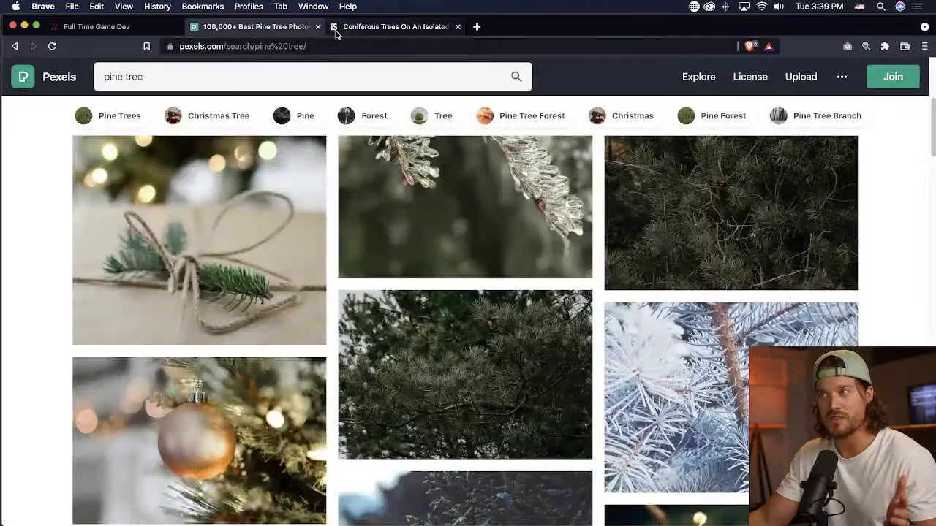
click(357, 30)
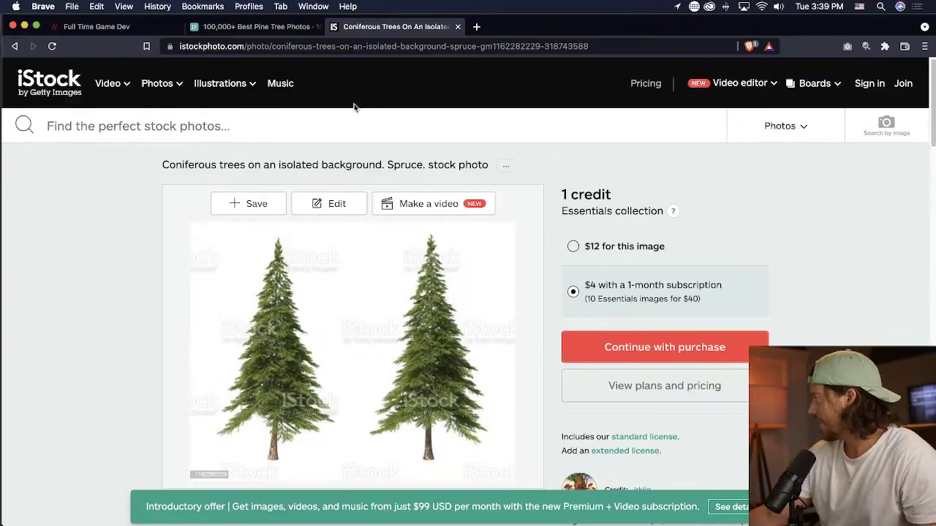
- Switch to Photoshop and select a tiny square just below the gradient strip's lower-left corner, with Layer 4 active
click(548, 512)
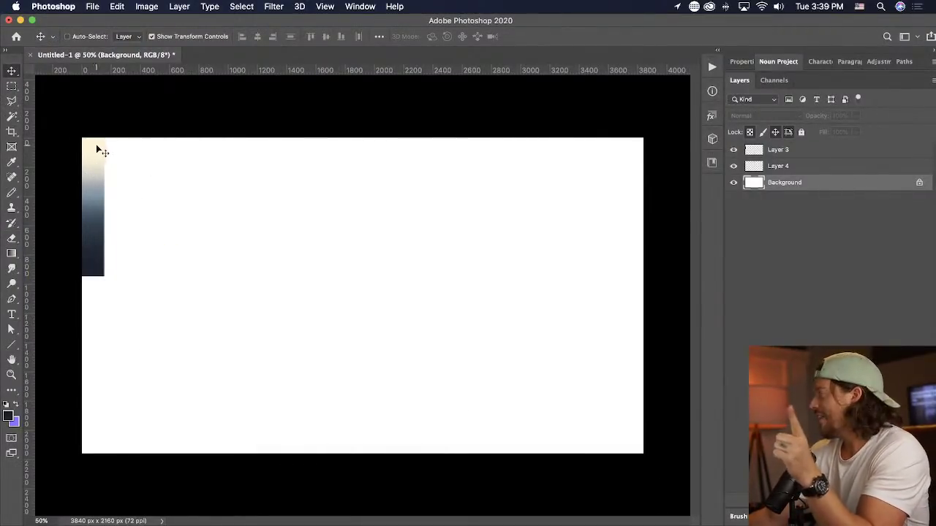
key(super+Tab)
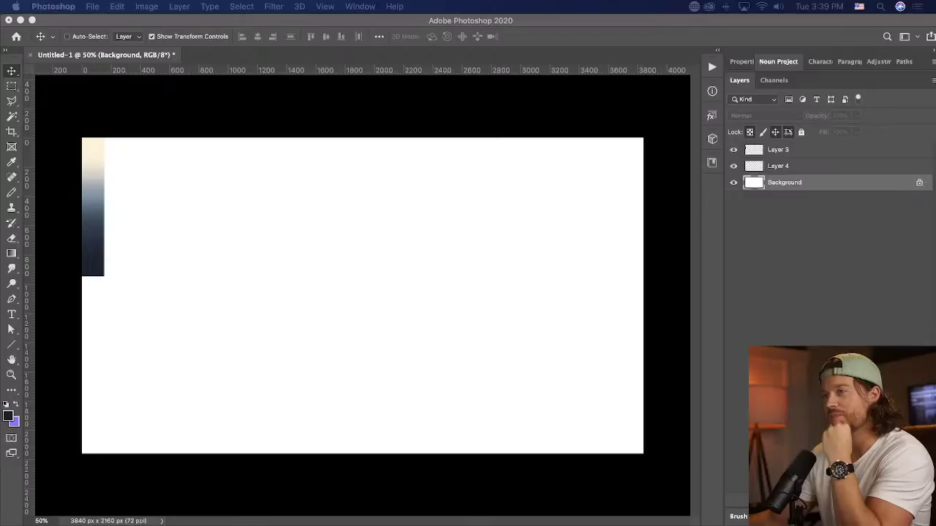
click(799, 170)
drag(11, 253, 82, 263)
key(l)
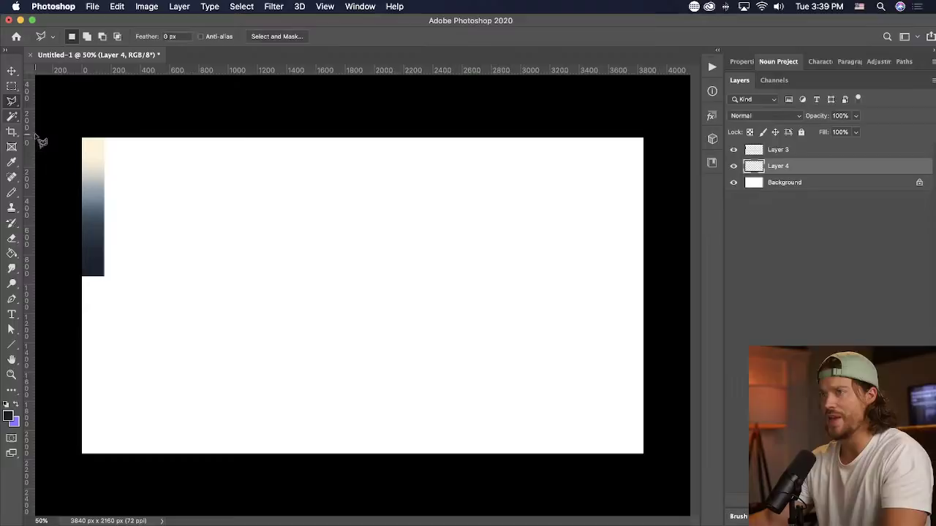
click(11, 87)
drag(73, 292, 85, 280)
- Move Layer 4 above Layer 3 and fill the tiny square selection with bright pink, hue 330°, saturation 99% and brightness 100%
click(11, 254)
click(8, 416)
click(777, 186)
click(791, 198)
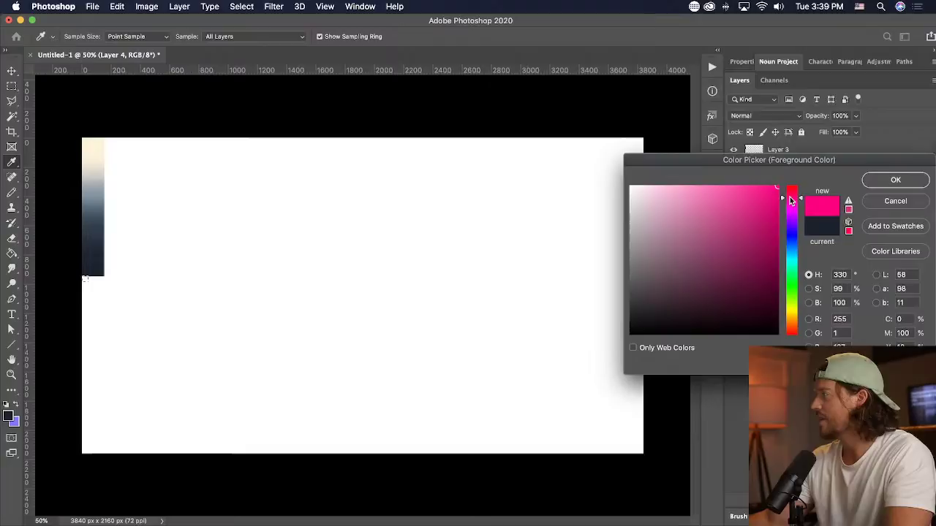
click(895, 180)
key(g)
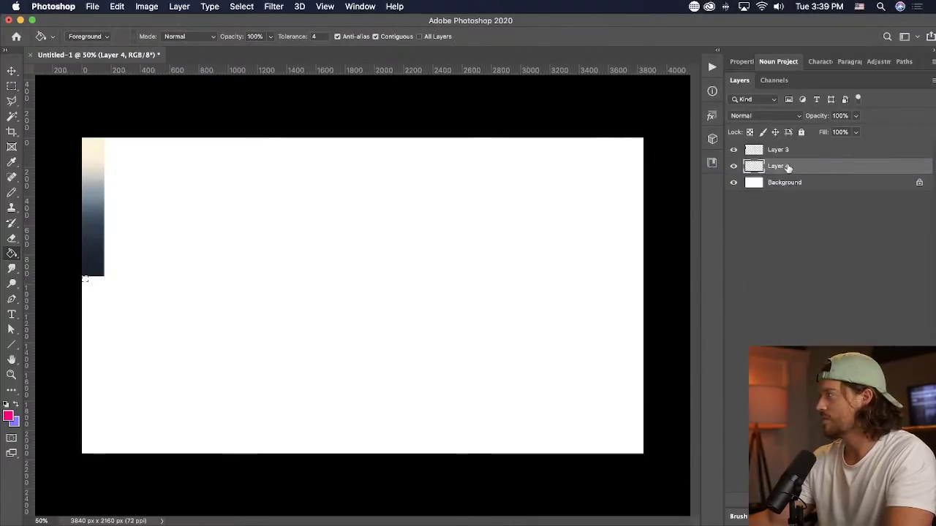
drag(791, 160, 792, 151)
click(86, 281)
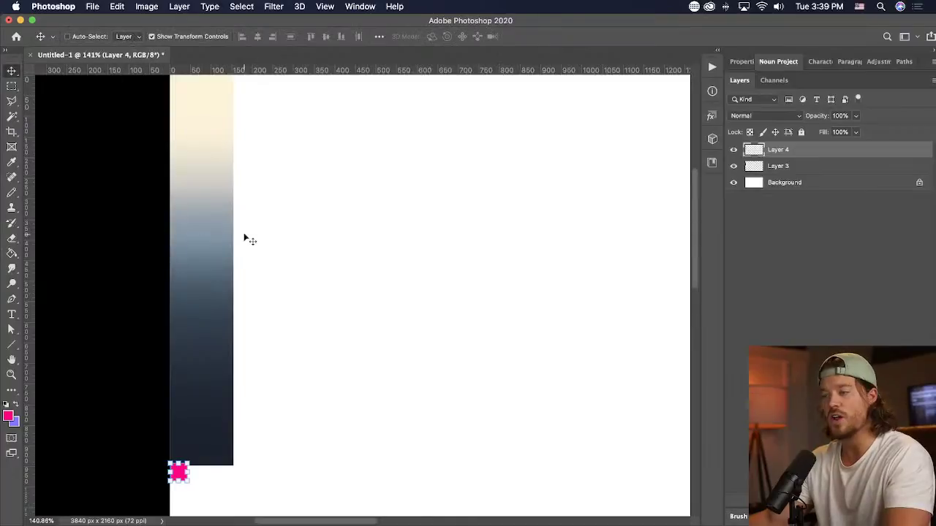
- Merge Layer 4 and Layer 3 so the gradient strip and pink square share one palette layer
shift+click(809, 168)
right_click(810, 168)
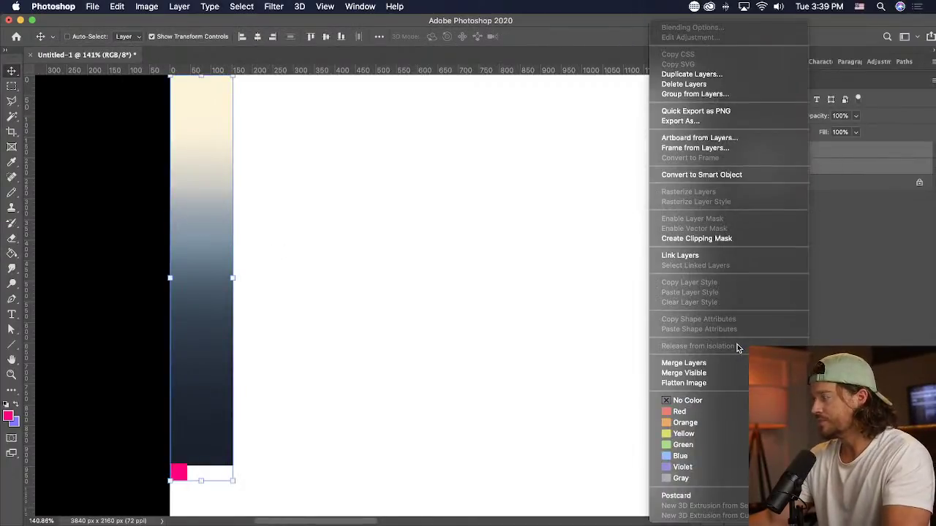
click(734, 359)
- Add a new empty layer directly above the Background layer
key(super+0)
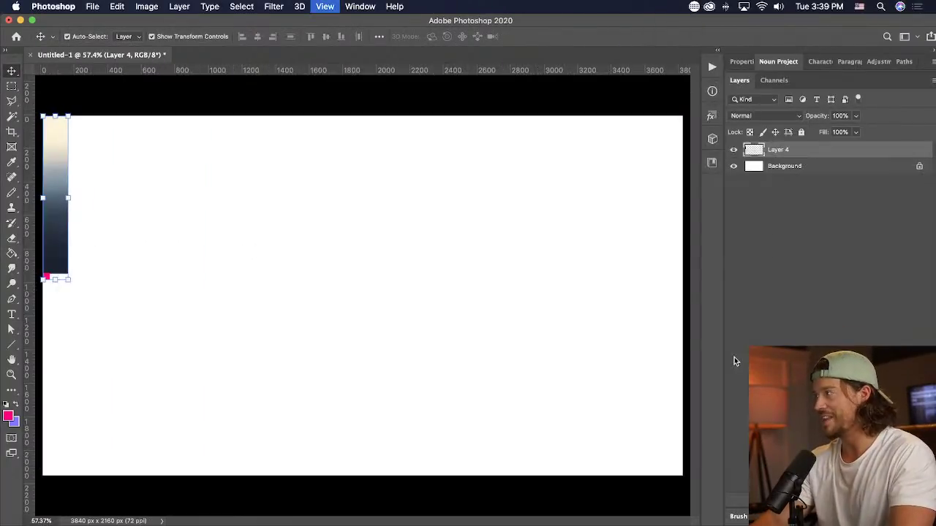
key(super+minus)
click(789, 179)
click(790, 168)
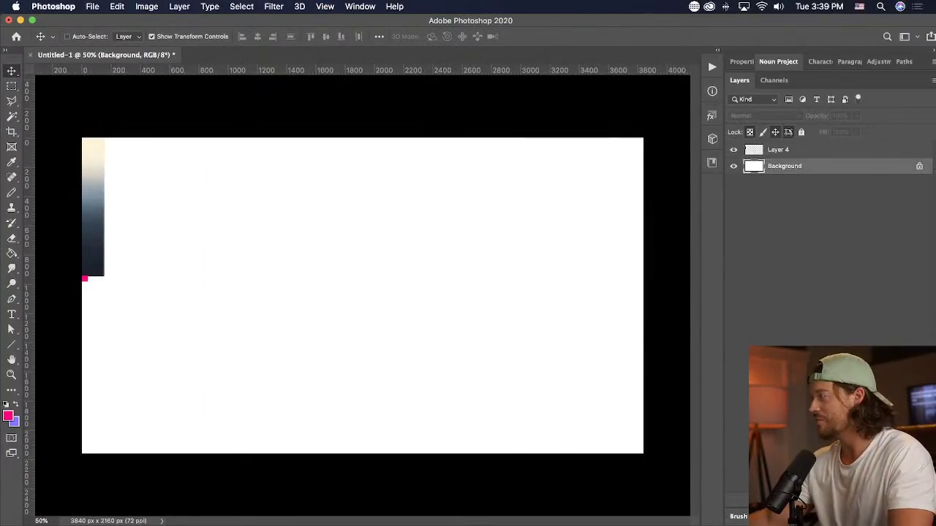
click(865, 501)
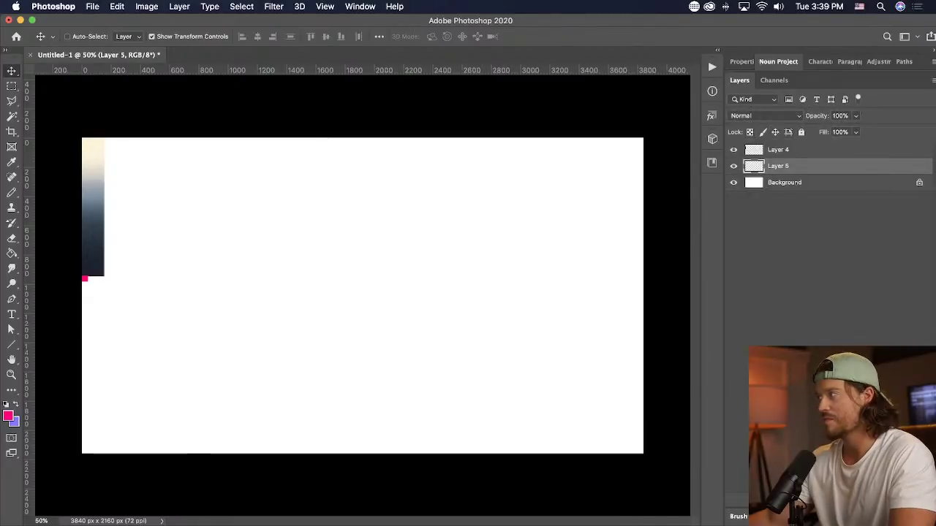
- Fill the new layer with the cream color sampled from the top of the gradient strip
click(6, 253)
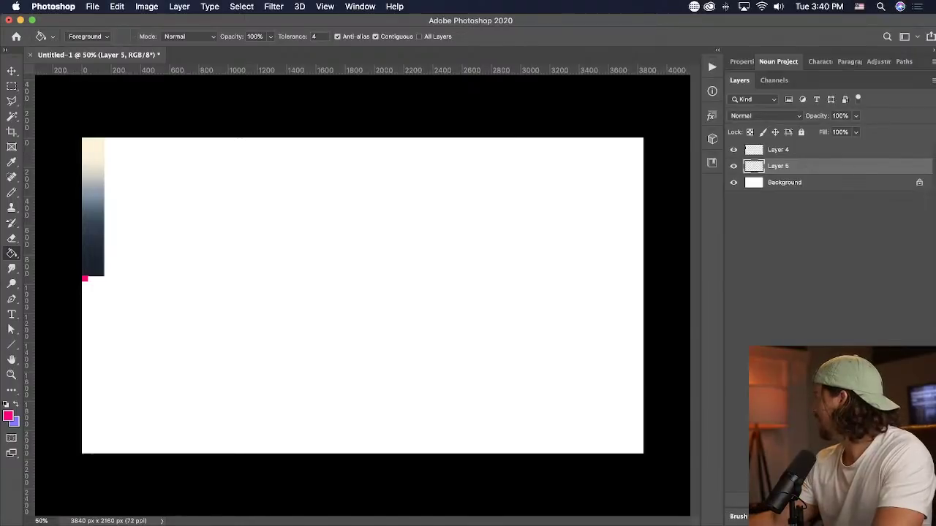
click(147, 188)
key(i)
key(super+z)
drag(92, 122, 95, 138)
click(109, 138)
key(g)
click(342, 230)
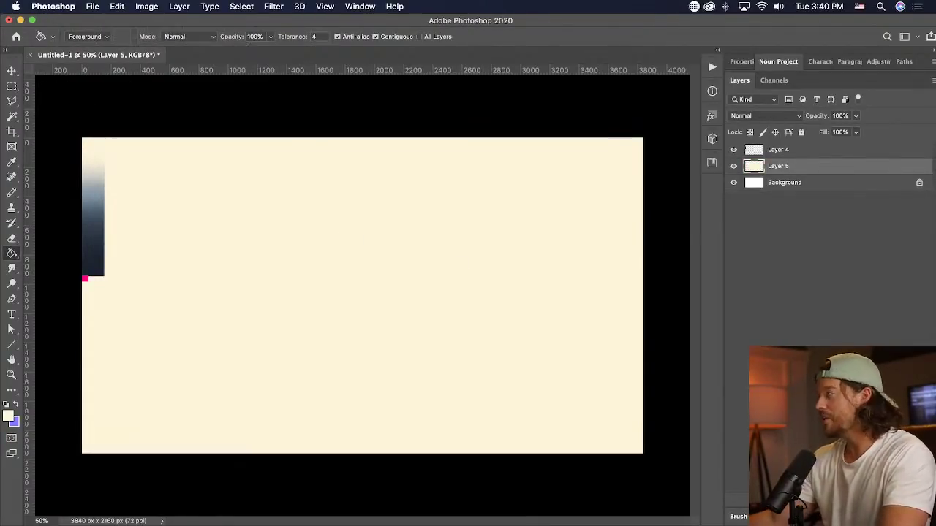
- Add a layer above the cream fill and outline a distant hill ridge across the full canvas width with the Polygonal Lasso
key(super+shift+alt+n)
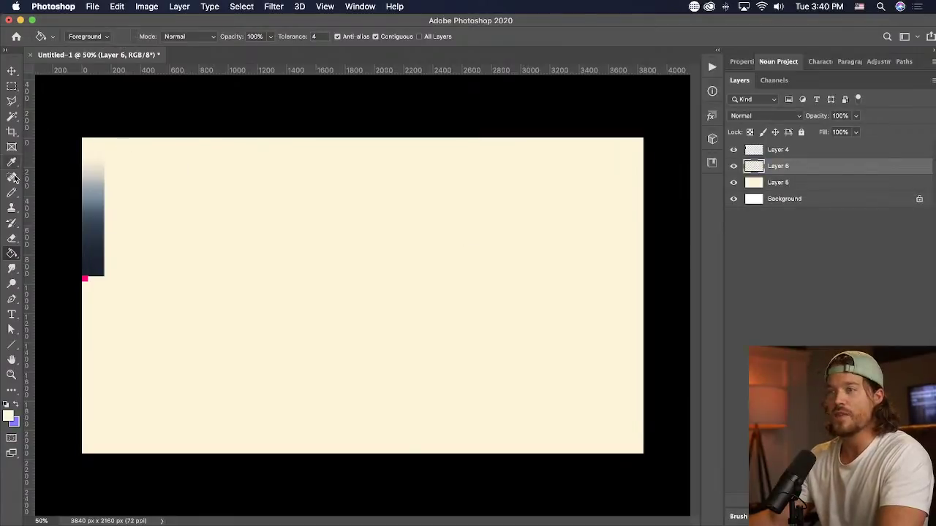
click(11, 102)
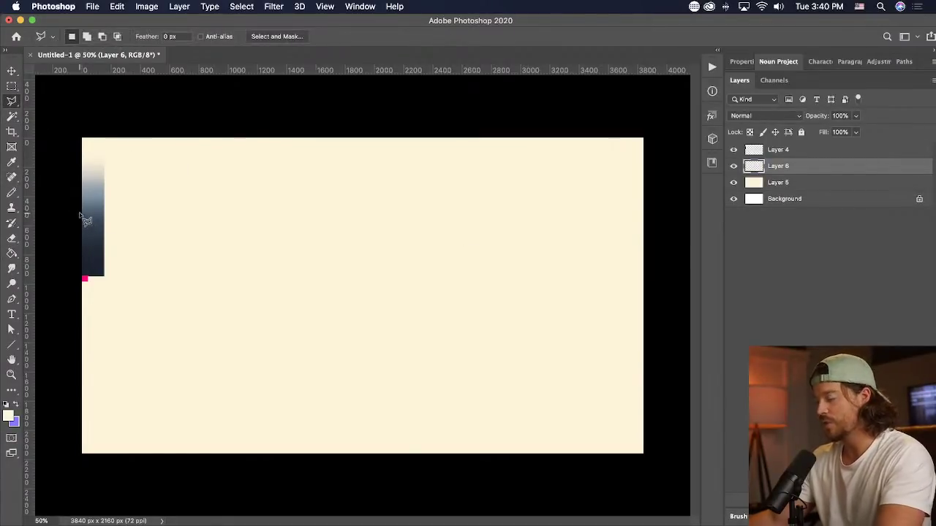
key(i)
mouse_move(108, 150)
mouse_down()
mouse_move(122, 206)
mouse_move(340, 240)
mouse_move(481, 226)
mouse_move(659, 180)
mouse_move(670, 193)
mouse_move(712, 473)
mouse_move(200, 464)
mouse_move(36, 478)
mouse_move(57, 470)
mouse_move(46, 252)
mouse_up()
key(l)
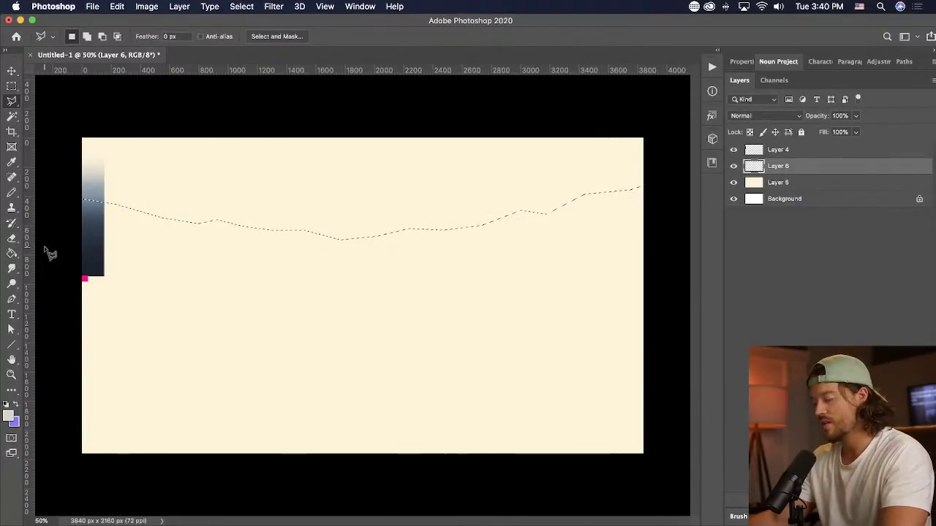
- Fill the ridge selection with the pale grey sampled from the upper part of the gradient strip, and deselect
key(i)
drag(85, 156, 94, 157)
key(g)
click(375, 285)
key(ctrl+d)
key(v)
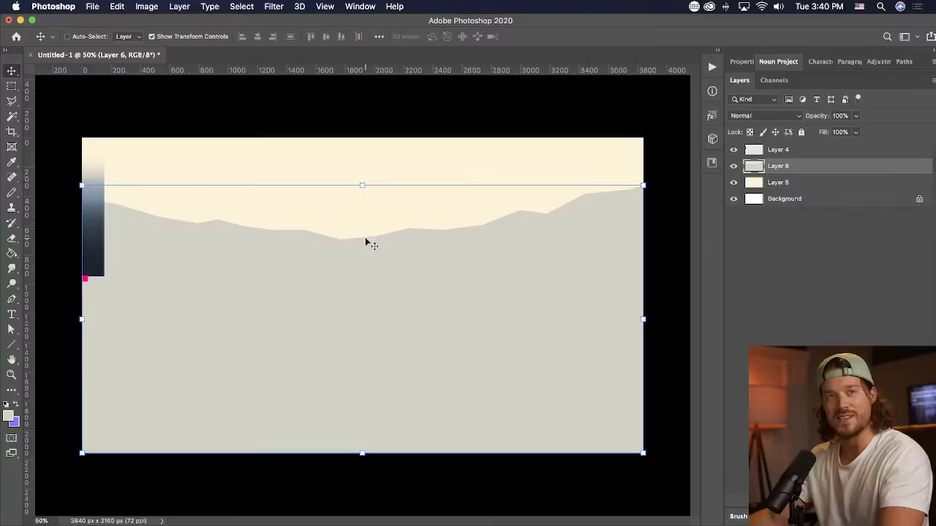
- Hide the palette layer and place a horizontal guide level with the left end of the hill ridge
drag(460, 70, 512, 195)
click(733, 149)
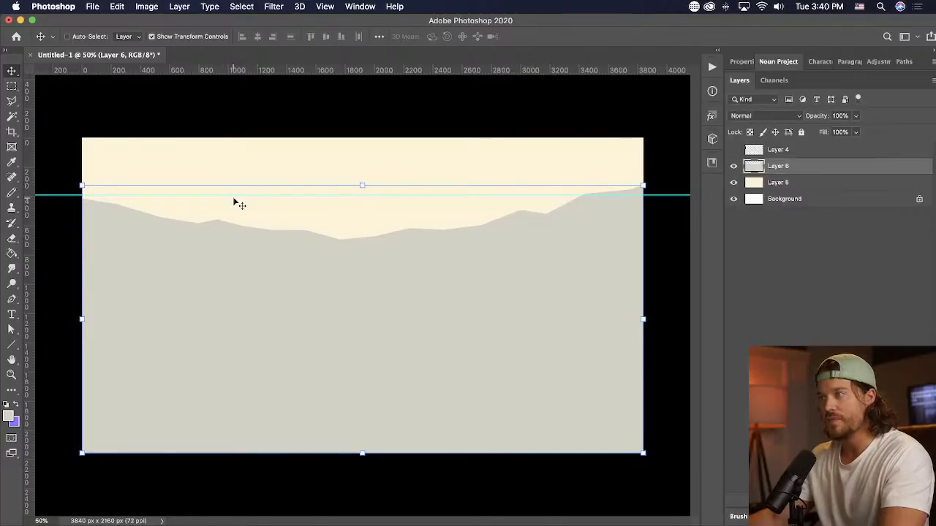
drag(234, 195, 236, 197)
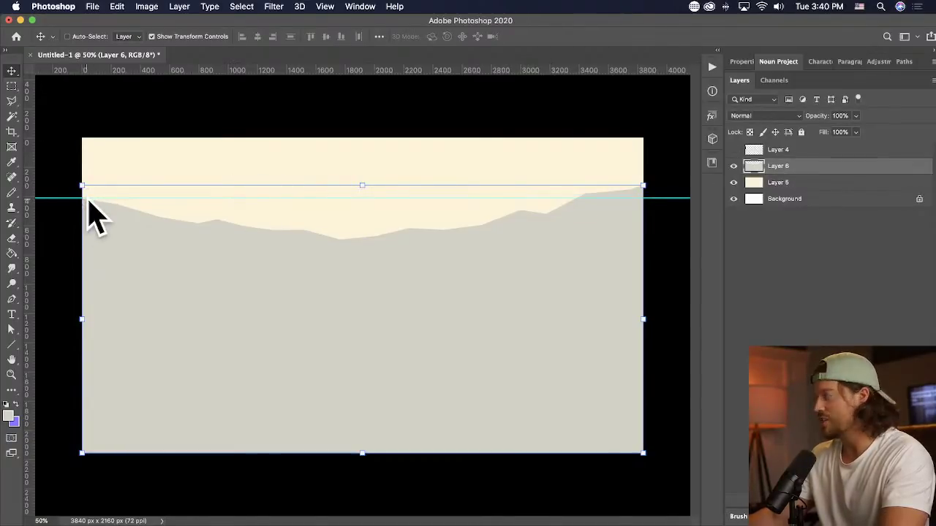
- Distort the pale grey hill layer so its right end meets the guide, and crop the overhang to the canvas bounds
click(117, 6)
mouse_move(161, 271)
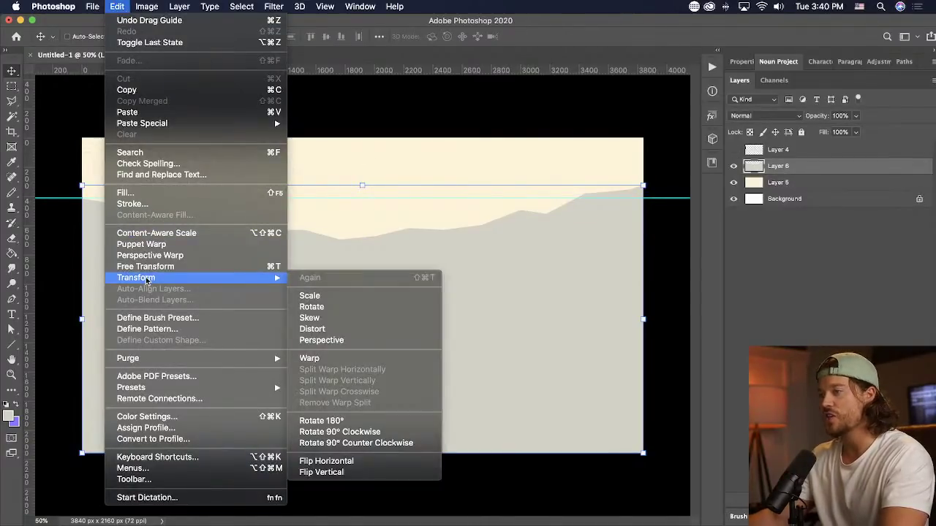
click(334, 329)
mouse_move(644, 319)
mouse_down()
mouse_move(646, 337)
mouse_move(644, 328)
mouse_up()
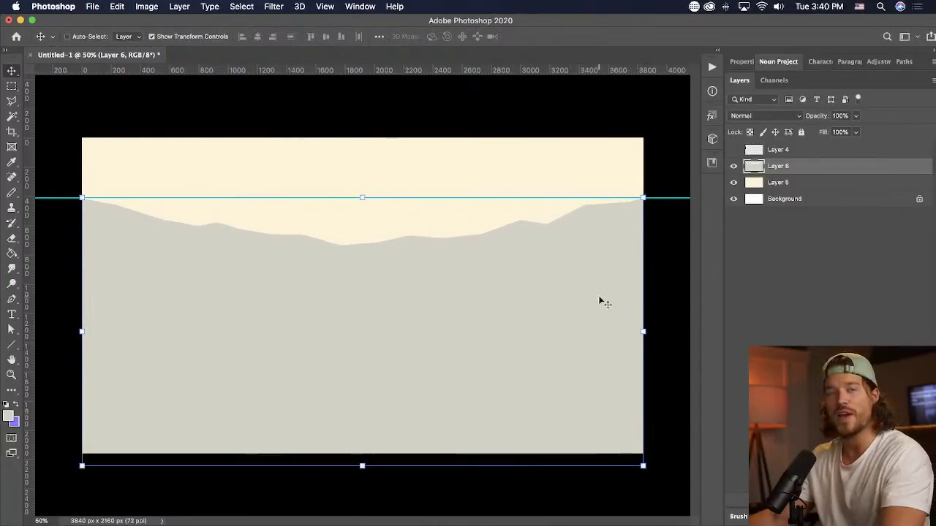
key(Return)
click(147, 6)
click(152, 130)
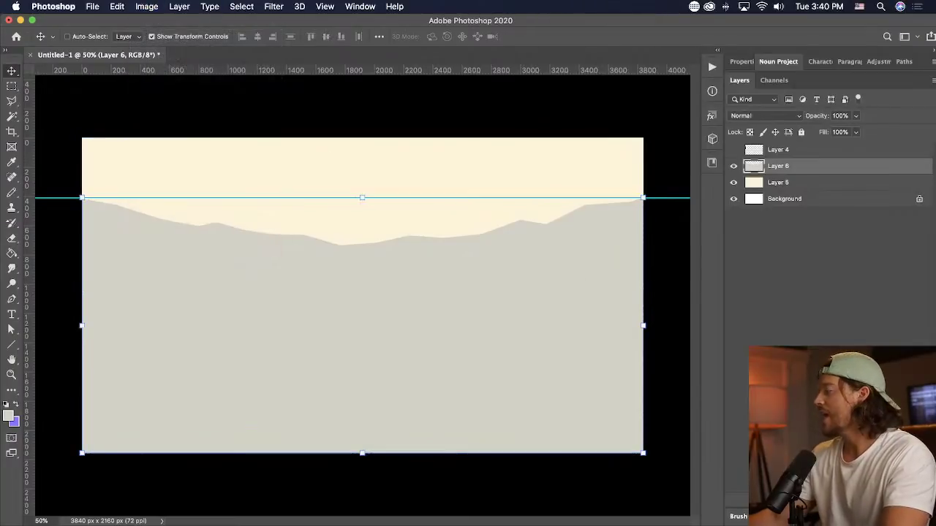
- Add a layer above the pale grey hills and outline a second, lower ridge peaking near the center with the Polygonal Lasso
key(super+alt+shift+n)
key(l)
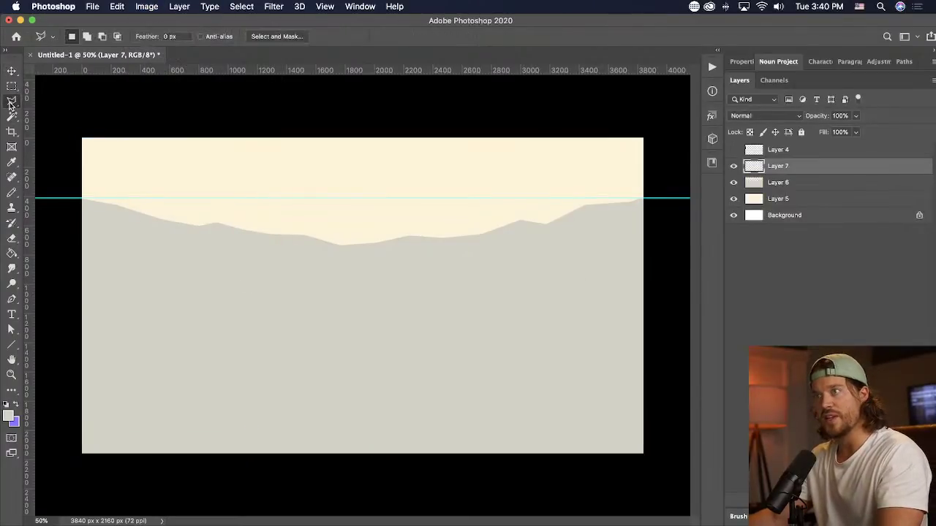
click(68, 249)
click(133, 232)
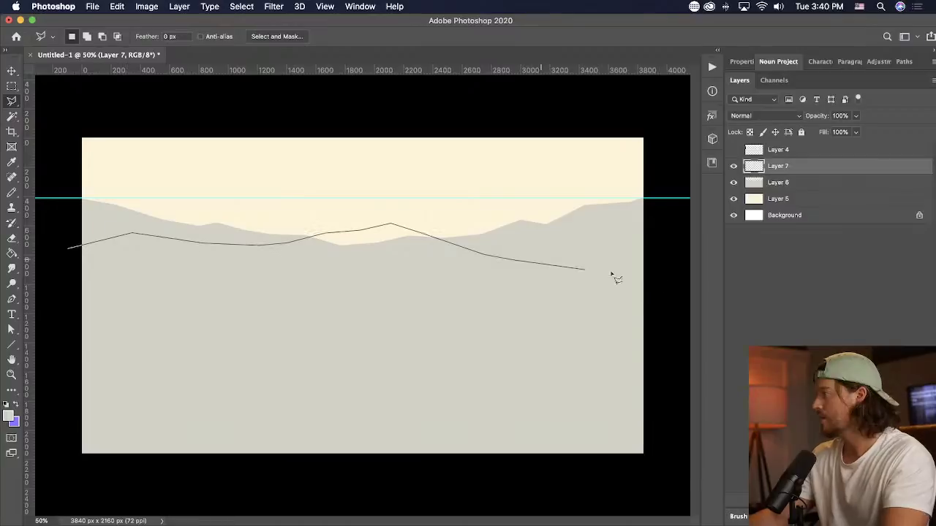
click(665, 280)
click(699, 366)
click(653, 478)
click(220, 490)
double_click(56, 463)
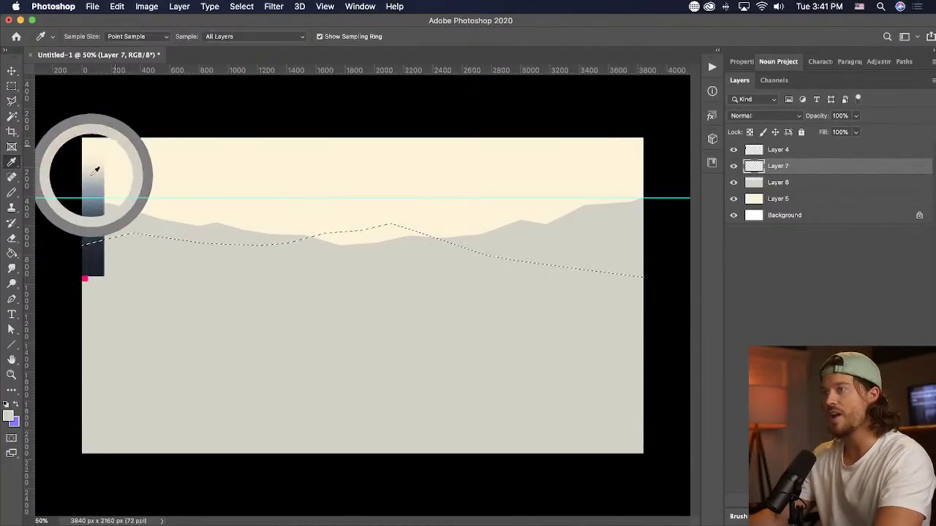
- Fill the second ridge selection with a darker blue-grey sampled from the gradient strip, and deselect
drag(94, 175, 95, 186)
key(g)
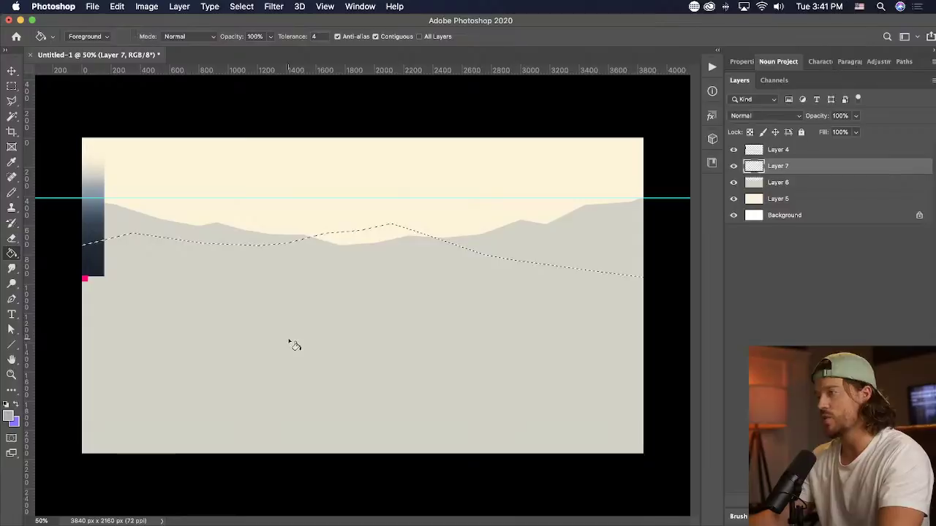
click(295, 346)
key(ctrl+d)
- Add a layer above the second hills and outline a third, nearer ridge rising toward the right with the Polygonal Lasso
key(ctrl+shift+alt+n)
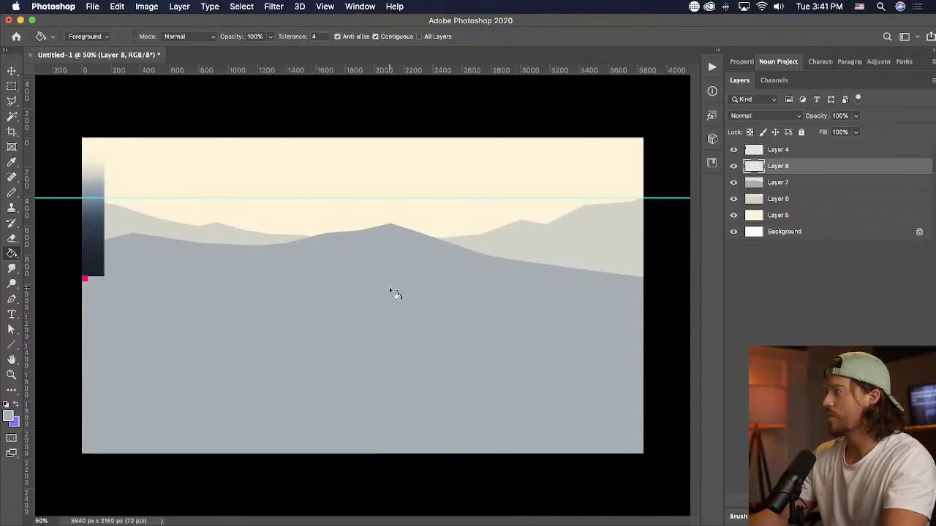
key(l)
click(72, 272)
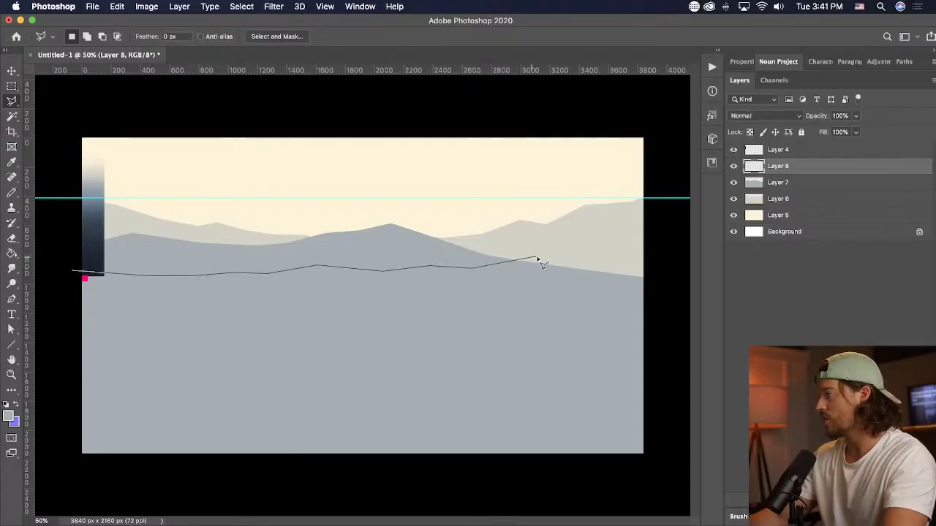
click(565, 254)
click(590, 259)
click(643, 258)
click(674, 290)
click(662, 473)
double_click(62, 476)
- Fill the third ridge selection with the slate blue sampled from the middle of the gradient strip
key(i)
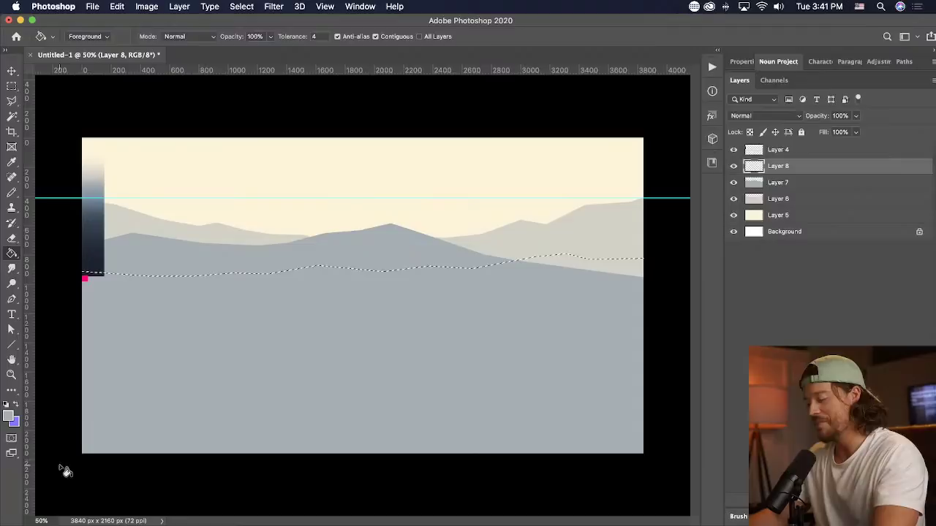
click(98, 188)
key(b)
key(alt+BackSpace)
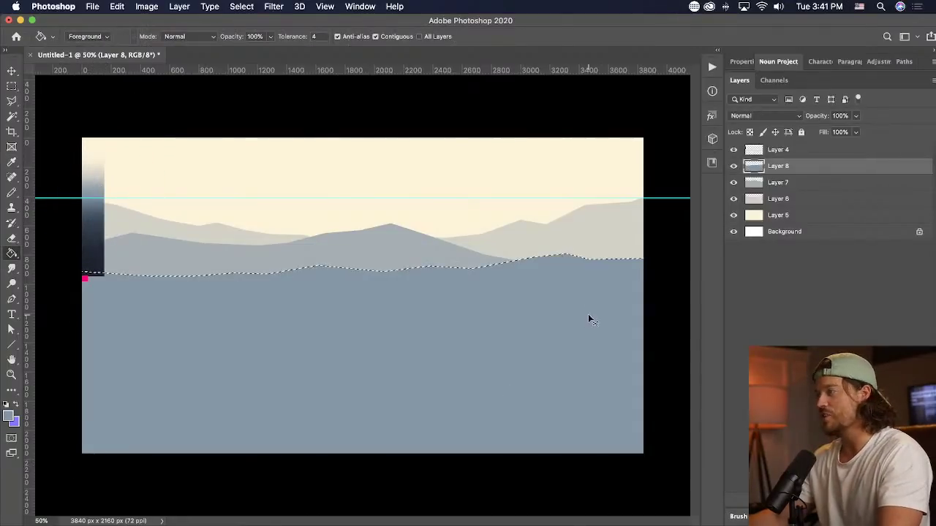
- Deselect the filled third ridge and move its layer slightly higher on the canvas
key(super+d)
key(v)
drag(317, 306, 319, 288)
- Add a layer above the third hills and outline a fourth ridge sloping down toward the right with the Polygonal Lasso
key(super+shift+alt+n)
click(10, 102)
mouse_move(59, 241)
mouse_down()
mouse_move(232, 270)
mouse_move(380, 281)
mouse_up()
mouse_move(542, 297)
mouse_down()
mouse_move(664, 288)
mouse_move(673, 486)
mouse_move(48, 468)
mouse_up()
- Fill the fourth ridge selection with a darker slate blue sampled from the gradient strip, and deselect
key(g)
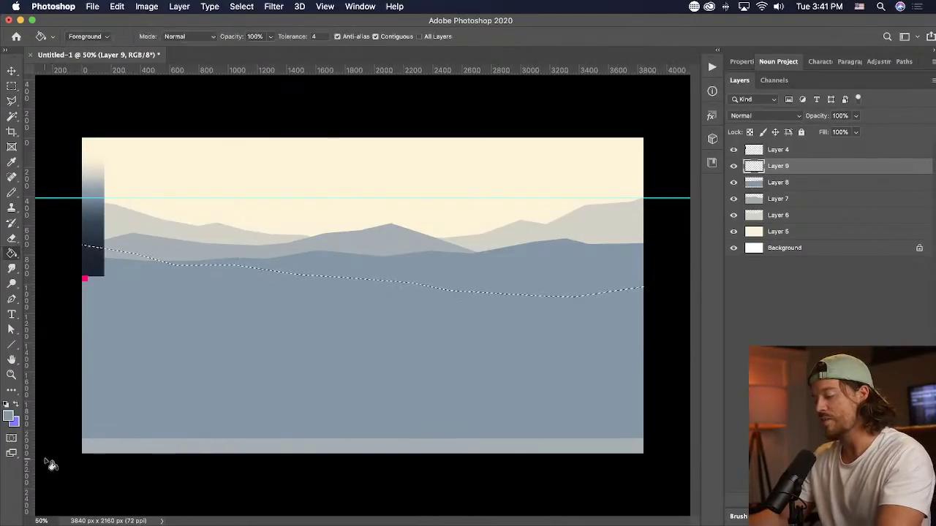
alt+click(109, 193)
click(173, 360)
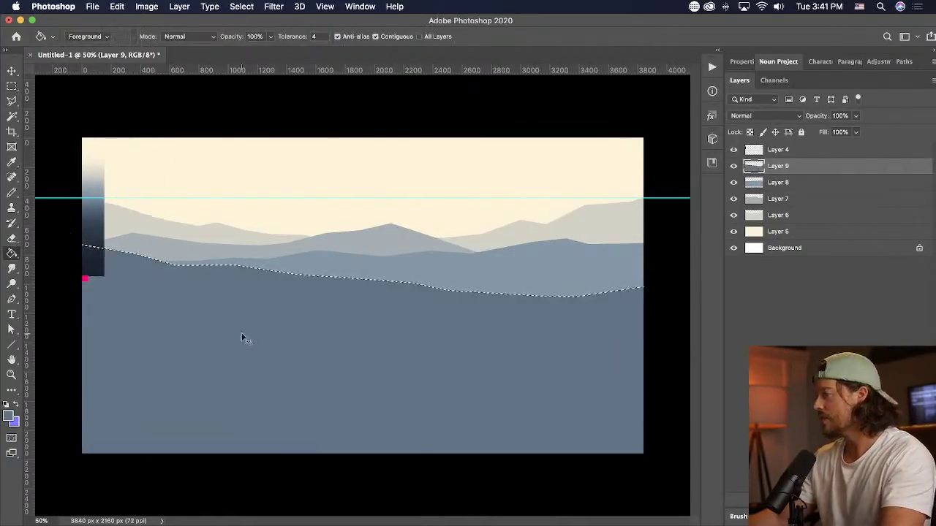
key(ctrl+d)
key(v)
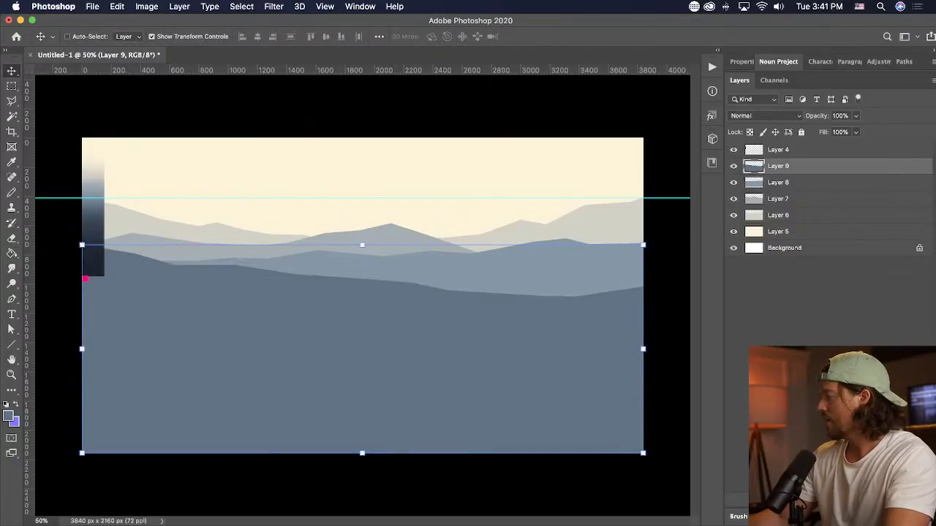
- Add a layer above the fourth hills and outline a fifth, gently uneven ridge across the canvas with the Polygonal Lasso
key(super+shift+alt+n)
key(l)
click(66, 292)
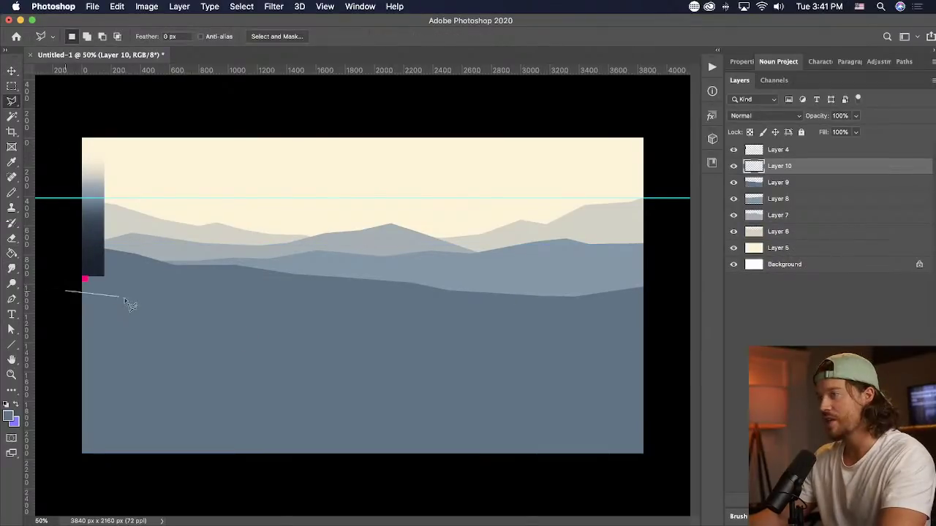
click(265, 297)
click(343, 310)
click(432, 314)
click(521, 324)
click(585, 319)
click(658, 324)
click(676, 449)
click(647, 480)
click(62, 476)
click(66, 292)
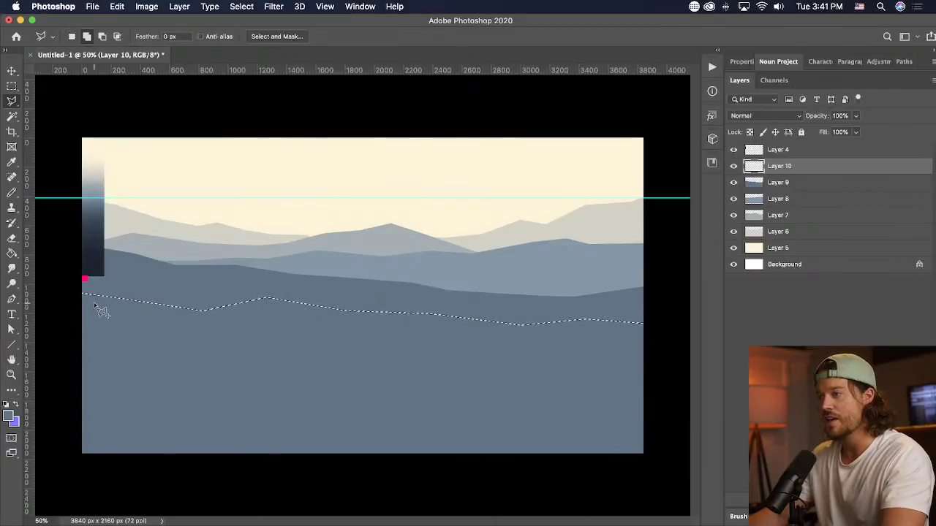
- Extend the fifth ridge selection upward with a second Polygonal Lasso outline that starts higher at the left and descends to the right
click(74, 262)
click(139, 268)
click(189, 285)
click(271, 291)
click(336, 289)
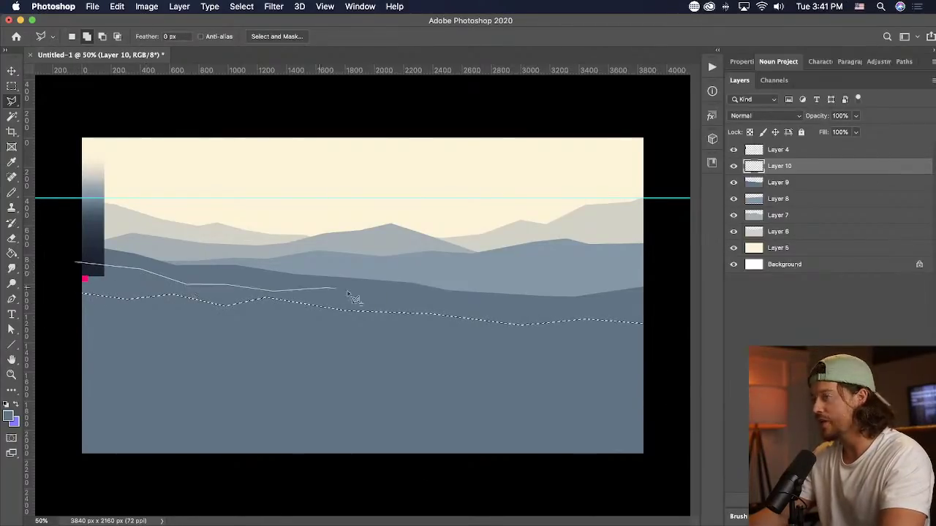
click(546, 324)
click(271, 403)
double_click(73, 359)
- Fill the fifth ridge selection with a dark blue-grey sampled from the lower half of the gradient strip, and deselect
key(i)
click(95, 220)
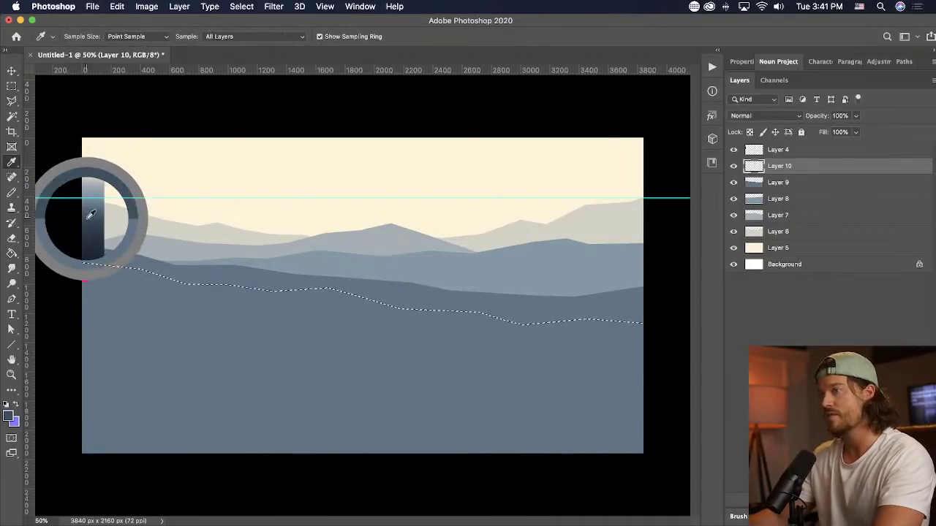
key(g)
click(302, 338)
key(ctrl+d)
key(v)
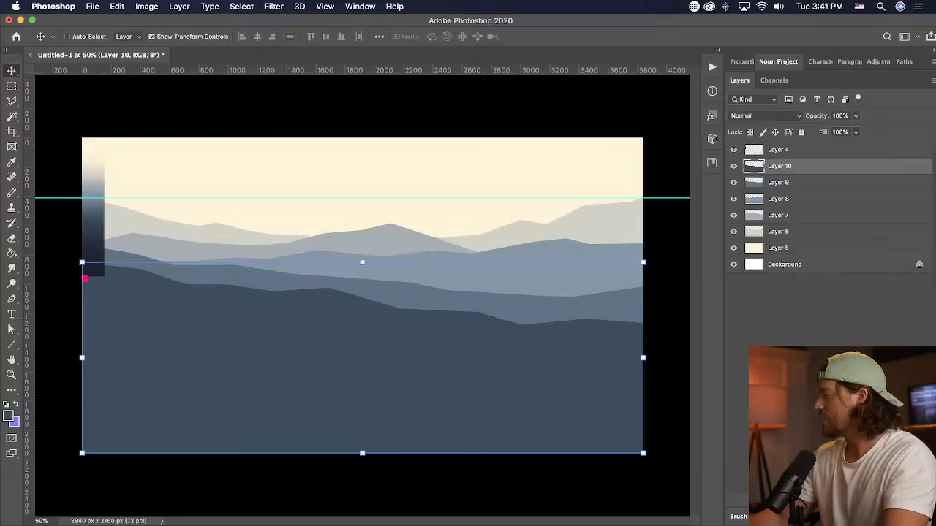
- Add a layer above the fifth hills and try to outline a nearly flat shape on it with the Polygonal Lasso
key(super+shift+alt+n)
key(l)
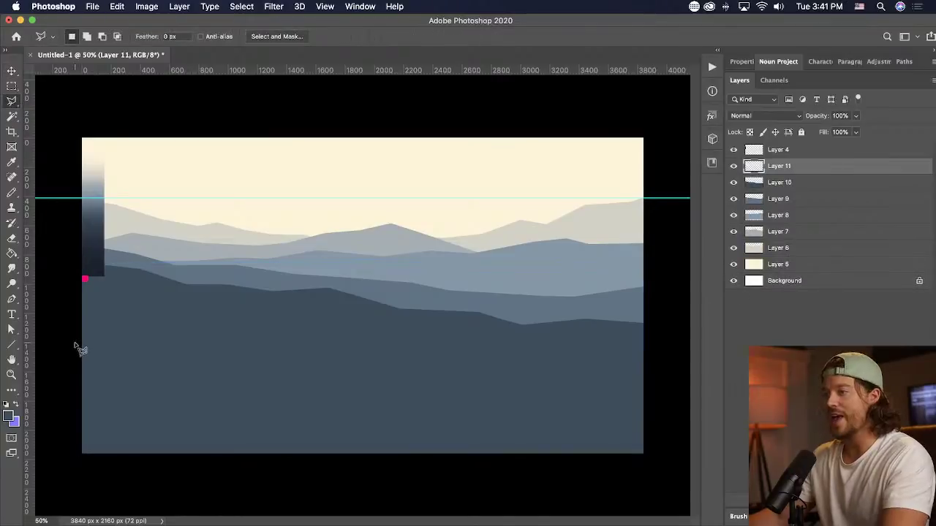
click(74, 343)
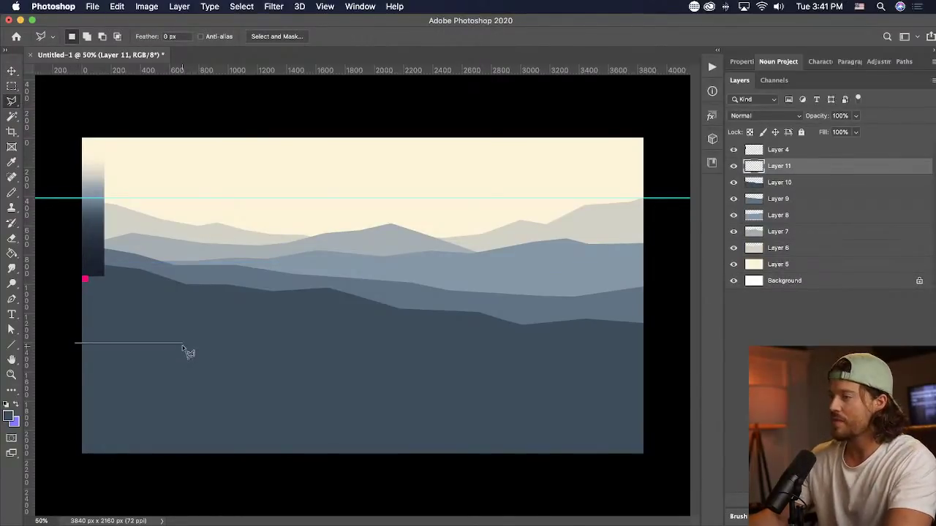
key(Escape)
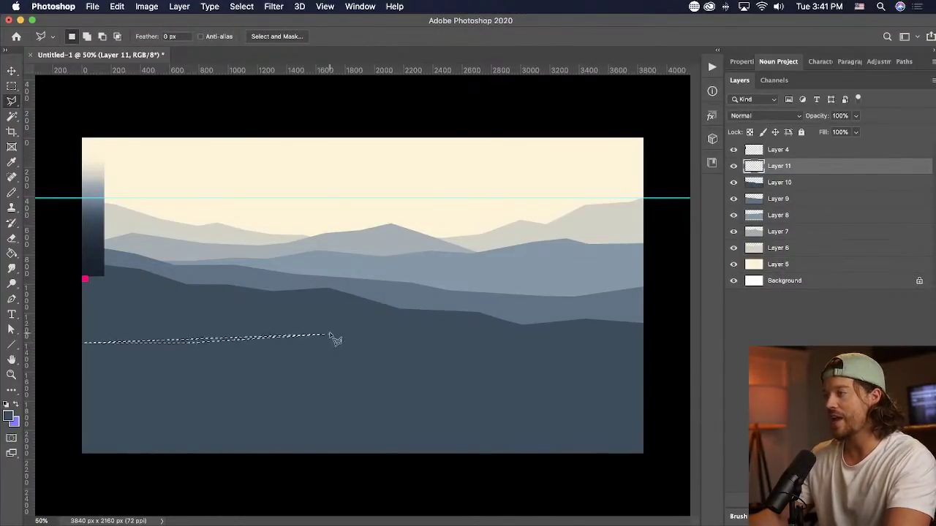
- Draw a wide rectangular marquee in the lower middle of the canvas and fill it with a dark navy from the gradient strip
click(11, 87)
mouse_move(256, 360)
mouse_down()
mouse_move(487, 472)
mouse_move(408, 393)
mouse_up()
key(i)
drag(94, 209, 115, 278)
key(g)
click(309, 389)
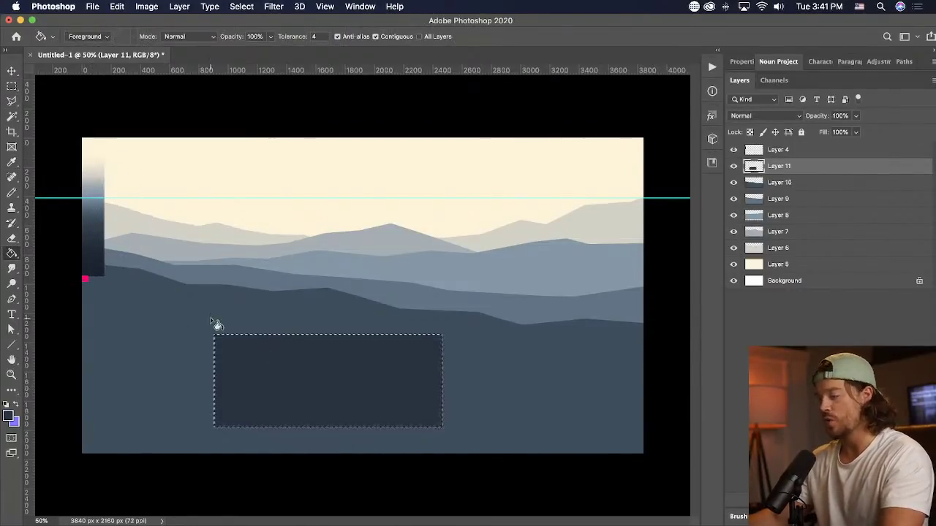
- Refill the rectangle with a darker navy sampled from the gradient strip and move the block to the canvas's lower-left corner
key(i)
drag(105, 215, 95, 252)
key(g)
click(292, 362)
key(v)
drag(390, 370, 253, 404)
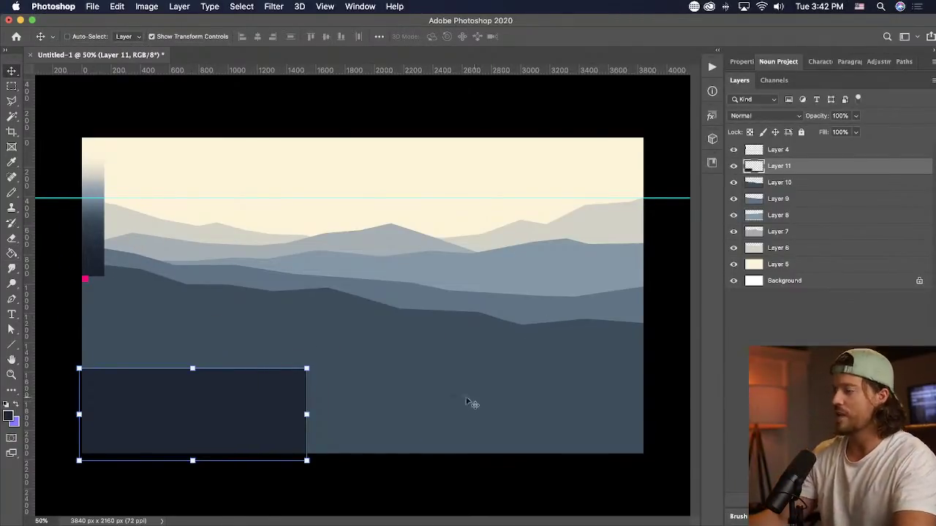
- Convert the navy block to a smart object and arrange it with three copies as stepped platforms along the canvas's bottom edge
right_click(797, 176)
click(773, 174)
drag(217, 388, 497, 422)
drag(492, 421, 549, 430)
drag(549, 431, 583, 451)
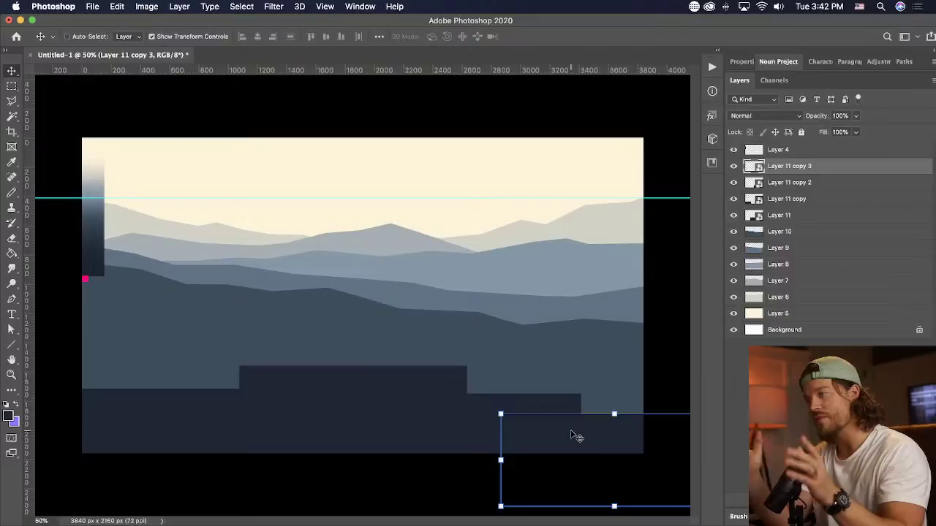
click(791, 184)
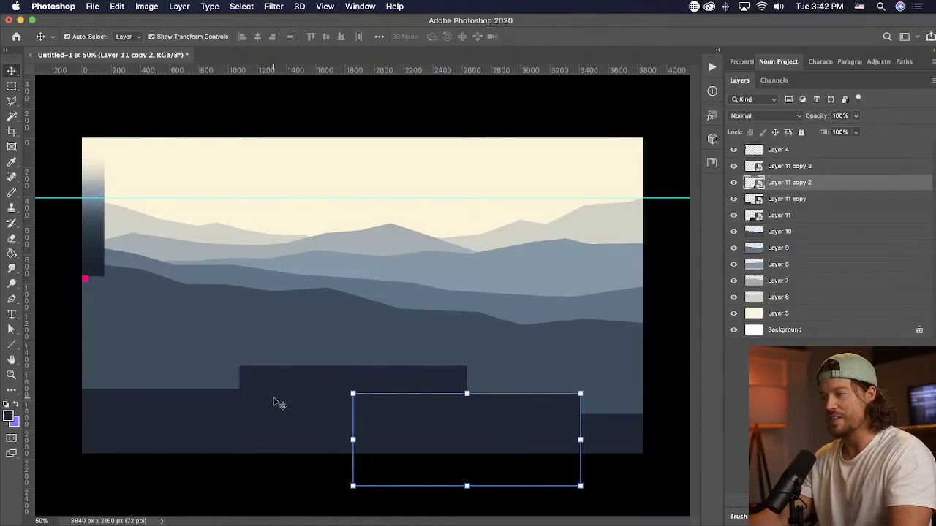
click(576, 424)
click(310, 404)
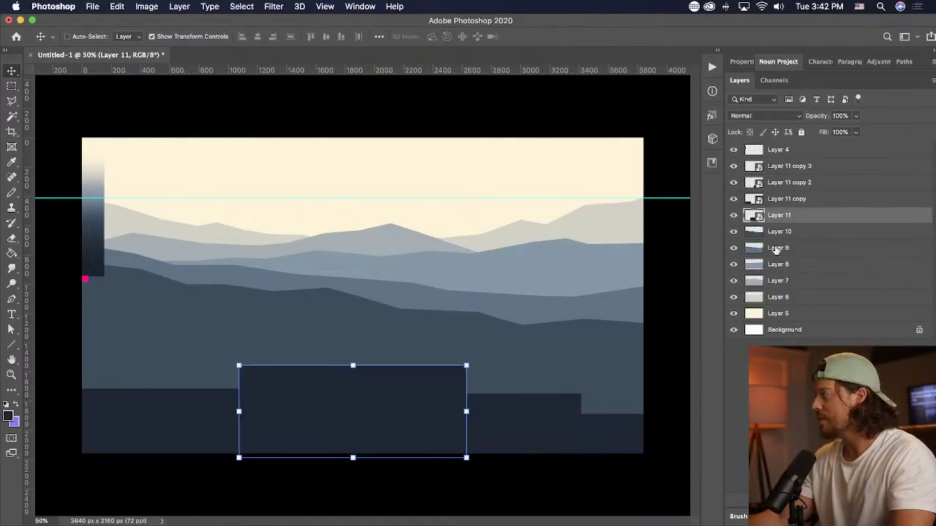
- Add a layer above the platform blocks and outline a low foreground ridge along the canvas bottom with the Polygonal Lasso
click(788, 168)
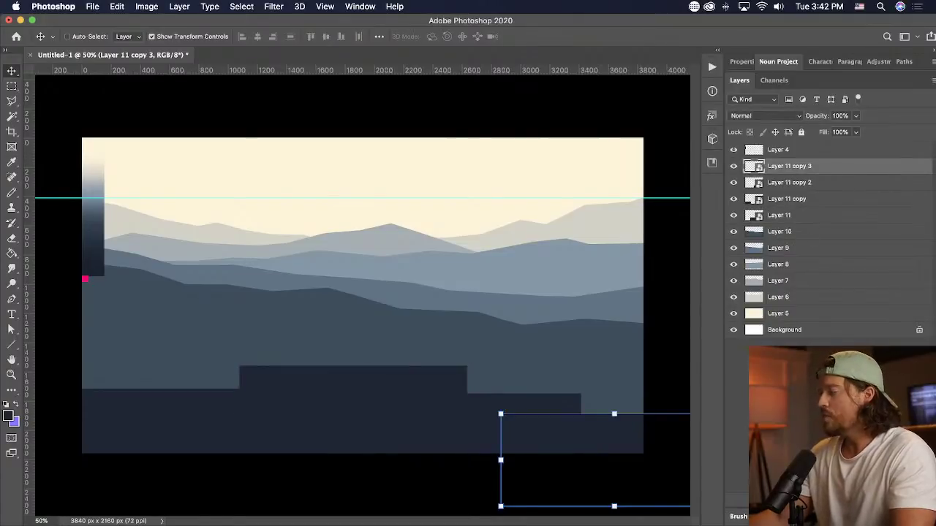
click(863, 501)
click(12, 103)
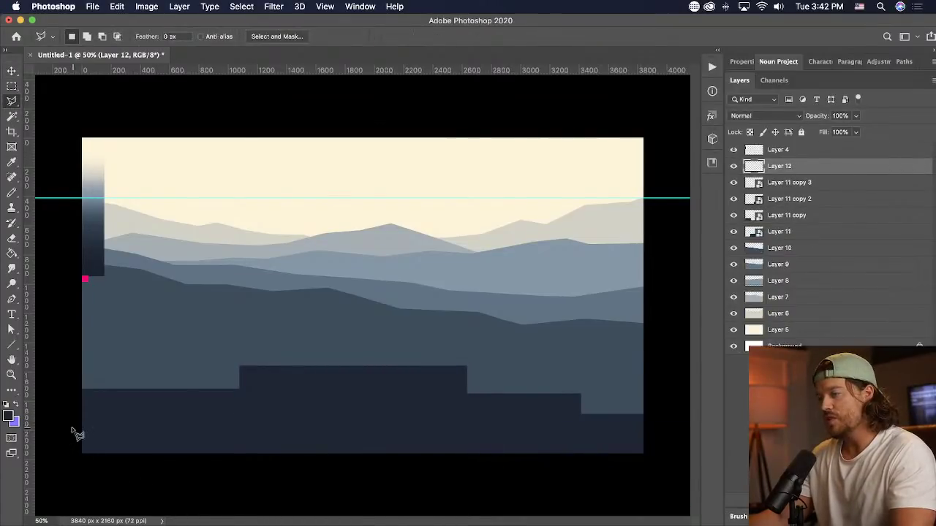
mouse_move(72, 428)
mouse_down()
mouse_move(574, 407)
mouse_move(686, 385)
mouse_move(663, 479)
mouse_move(415, 490)
mouse_move(60, 468)
mouse_up()
- Fill the foreground ridge selection with the darkest navy sampled from the end of the gradient strip, and deselect
key(i)
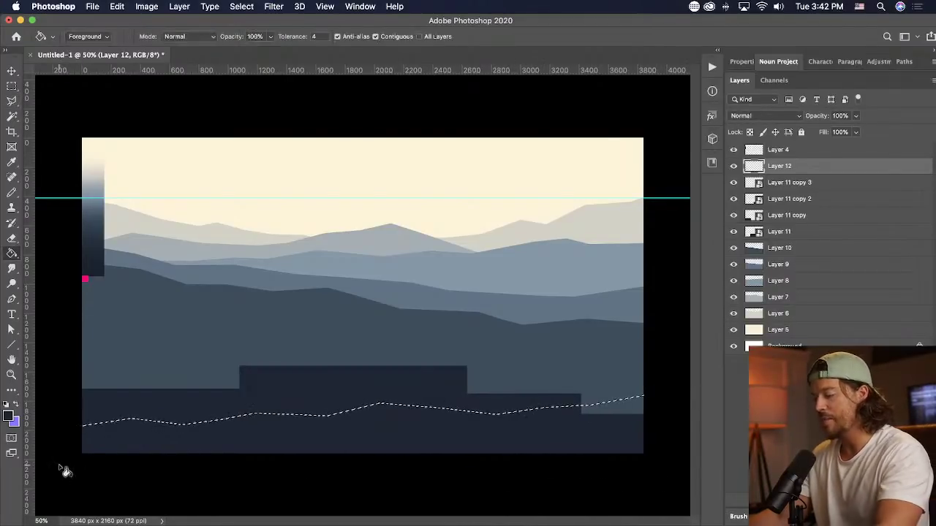
click(94, 269)
key(g)
click(612, 440)
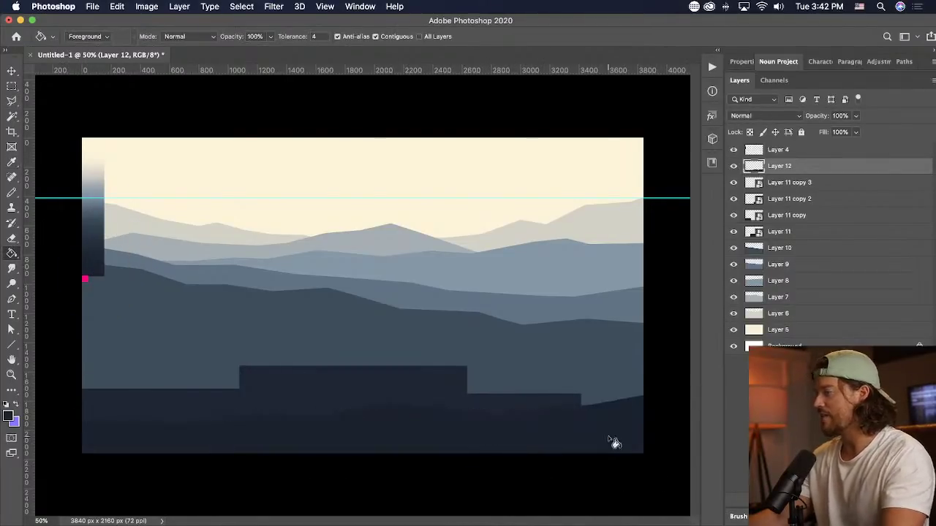
key(ctrl+d)
key(v)
- Reselect the foreground ridge, set the foreground color to near-black navy (H 220, S 49, B 8), fill the selection, and deselect
key(ctrl+shift+d)
key(i)
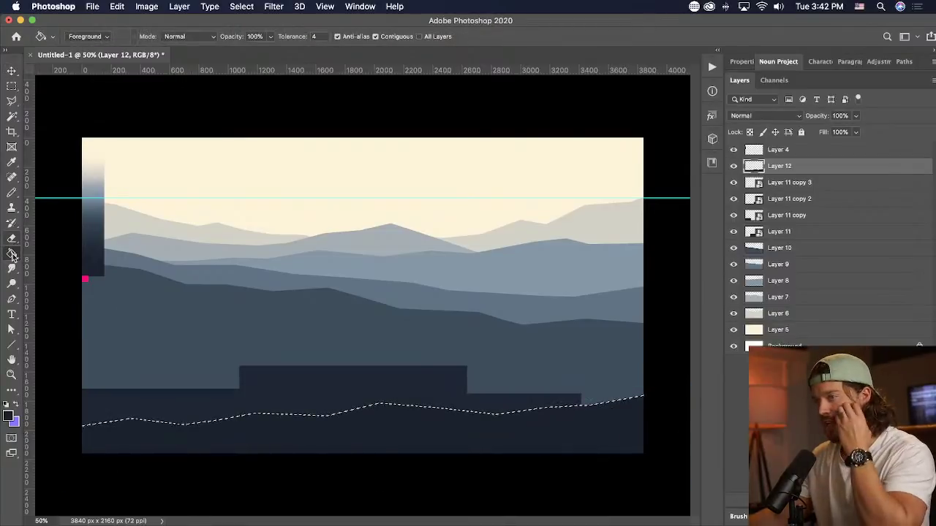
click(10, 414)
drag(689, 308, 703, 320)
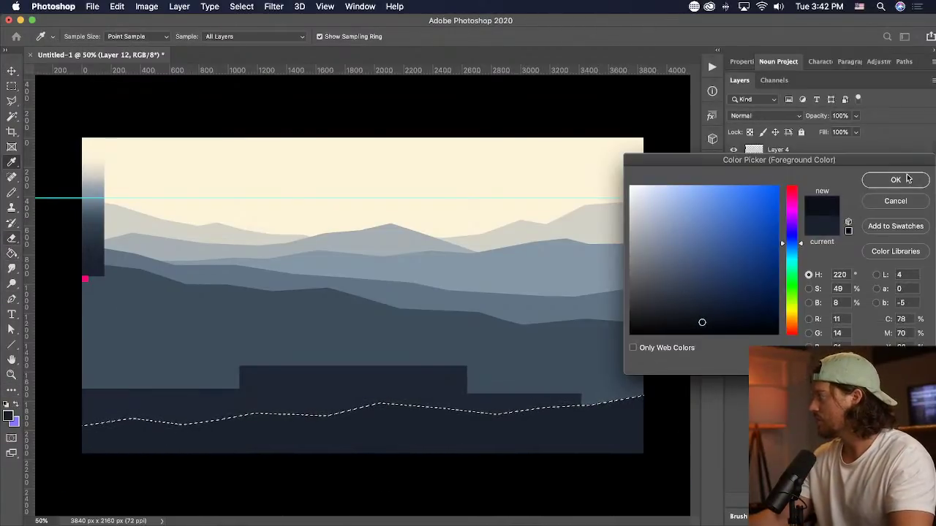
key(Return)
key(g)
click(541, 432)
key(ctrl+d)
key(v)
- Deselect all layers and change the area around the canvas to dark gray
key(ctrl+alt+a)
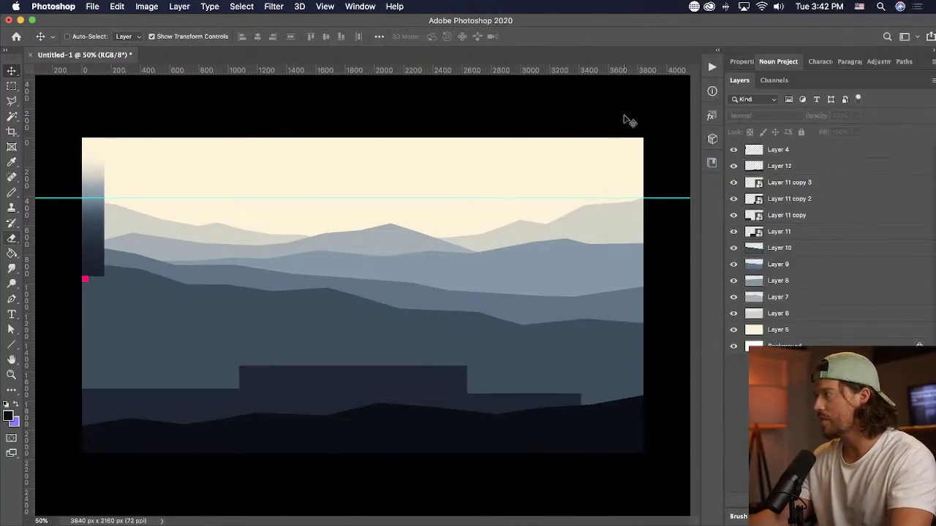
right_click(637, 96)
click(667, 120)
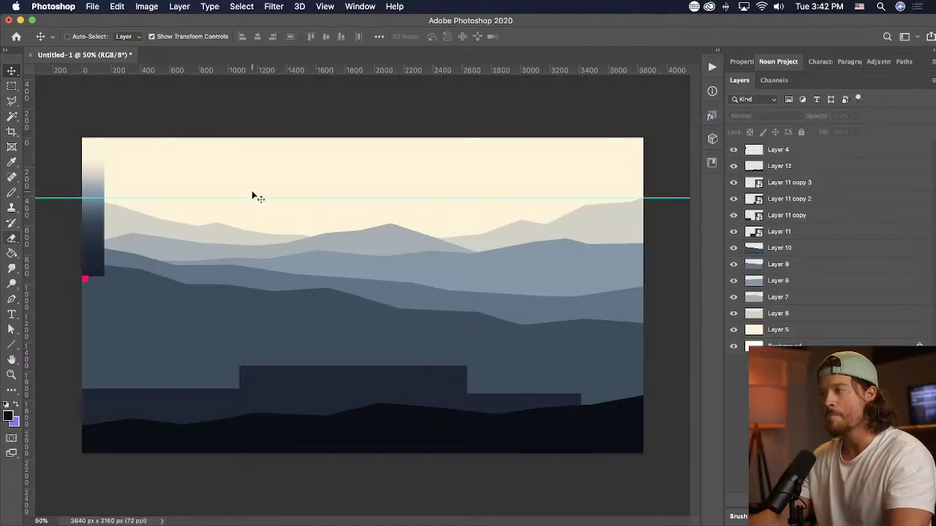
- Select the second ridge's layer, Layer 7, and hide Layers 4, 8, 9 and 10
super+click(603, 207)
super+click(377, 268)
super+click(414, 245)
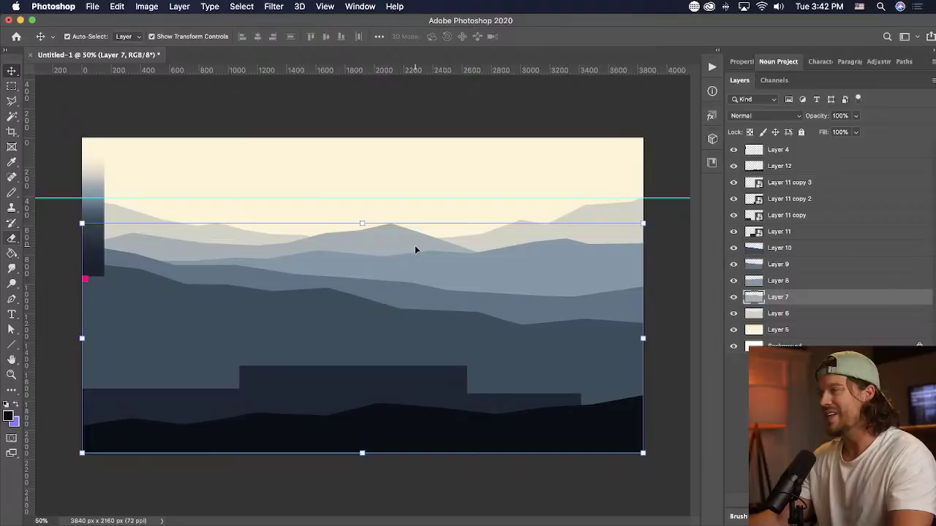
click(733, 248)
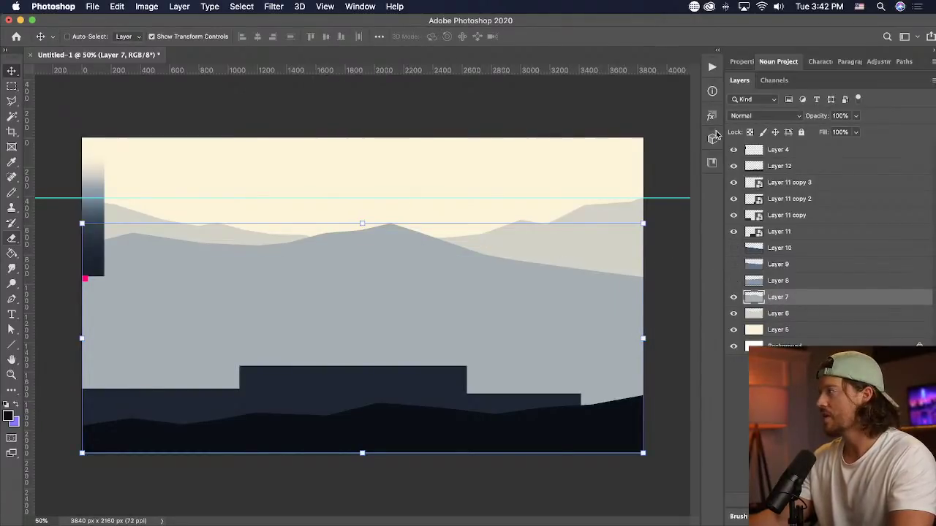
click(733, 150)
- Place a horizontal guide at the second ridge's left-edge height and fill a Polygonal Lasso patch raising its right end to the guide
drag(581, 71, 545, 246)
click(11, 103)
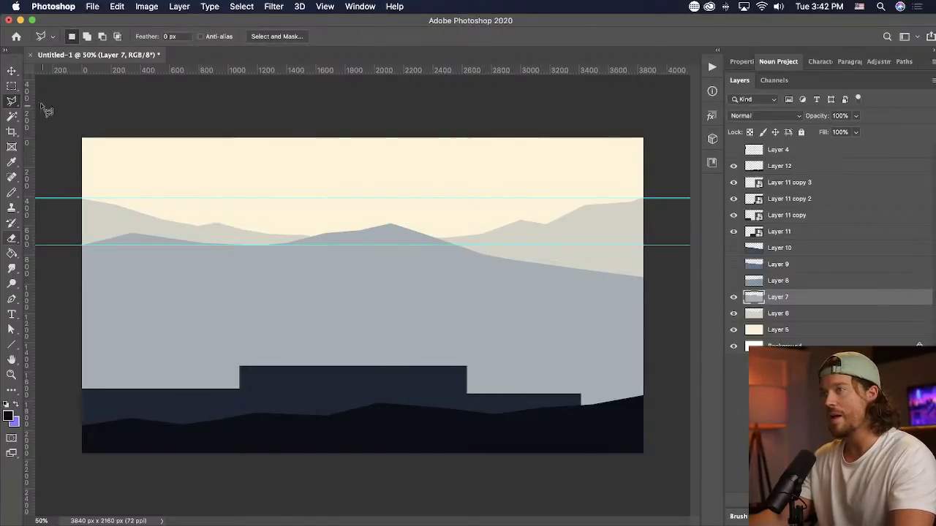
mouse_move(644, 245)
mouse_down()
mouse_move(522, 256)
mouse_move(445, 292)
mouse_move(660, 284)
mouse_move(662, 269)
mouse_up()
key(g)
click(575, 315)
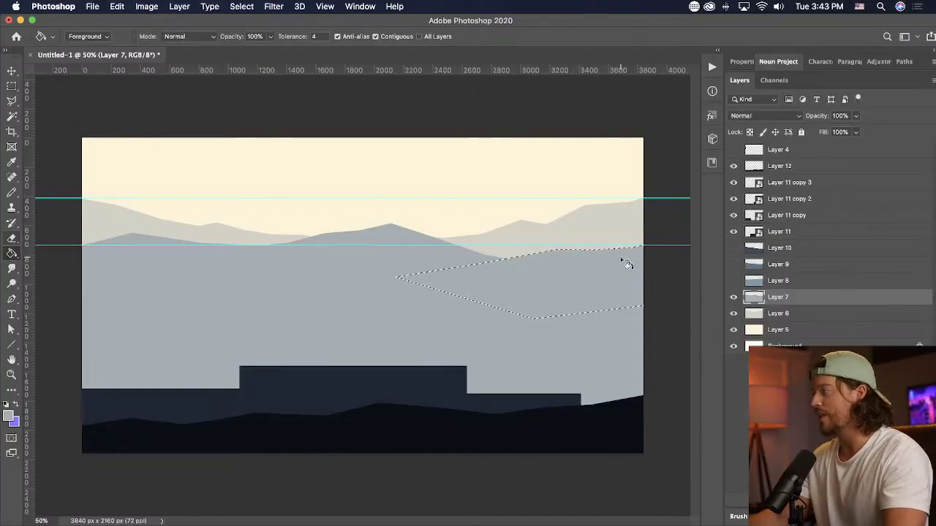
key(ctrl+d)
key(v)
- Hide Layer 7, show and select Layer 8, and align the lower guide with the third ridge's right-edge height
click(733, 297)
click(733, 281)
click(778, 281)
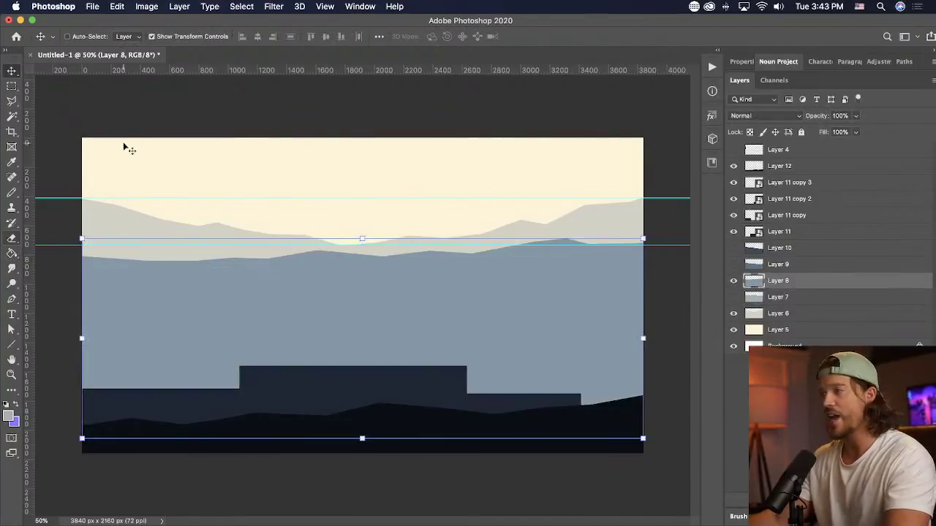
click(12, 99)
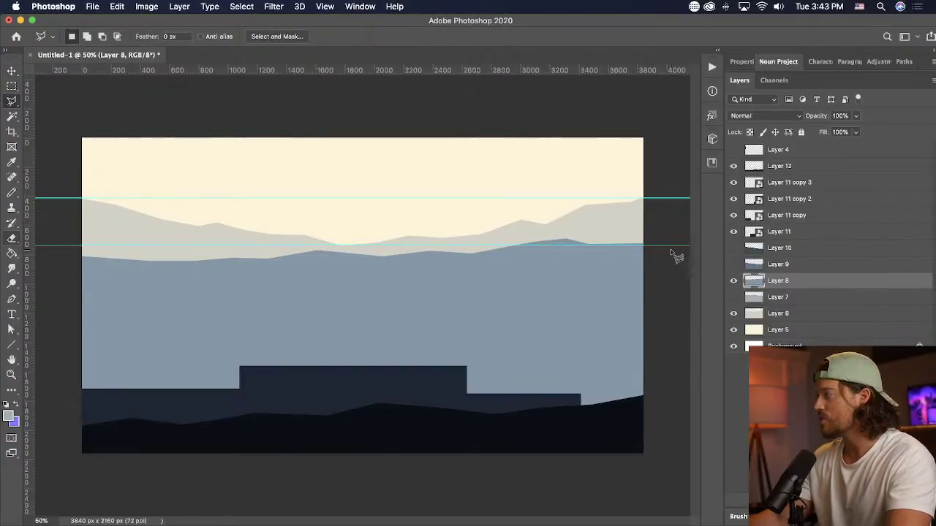
key(v)
drag(672, 245, 672, 243)
- Fill a Polygonal Lasso patch raising the third ridge's left end to the guide in the ridge's own color, deselect, and hide the guides
click(11, 102)
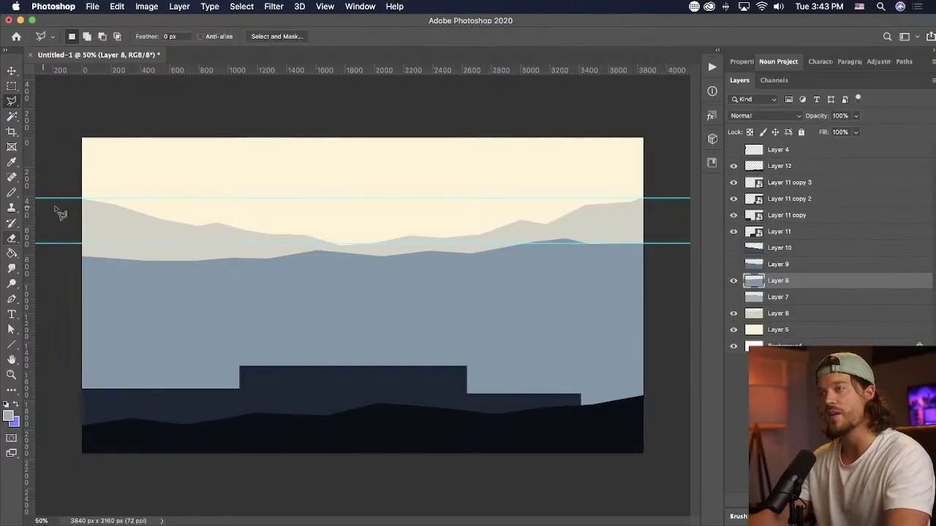
mouse_move(196, 257)
mouse_down()
mouse_move(293, 271)
mouse_move(81, 309)
mouse_move(43, 252)
mouse_up()
key(i)
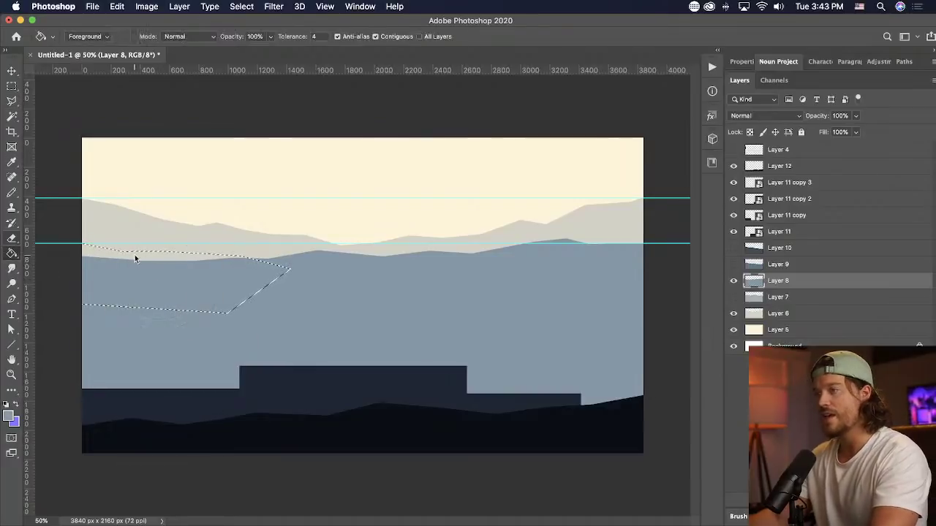
key(super+d)
key(v)
key(super+semicolon)
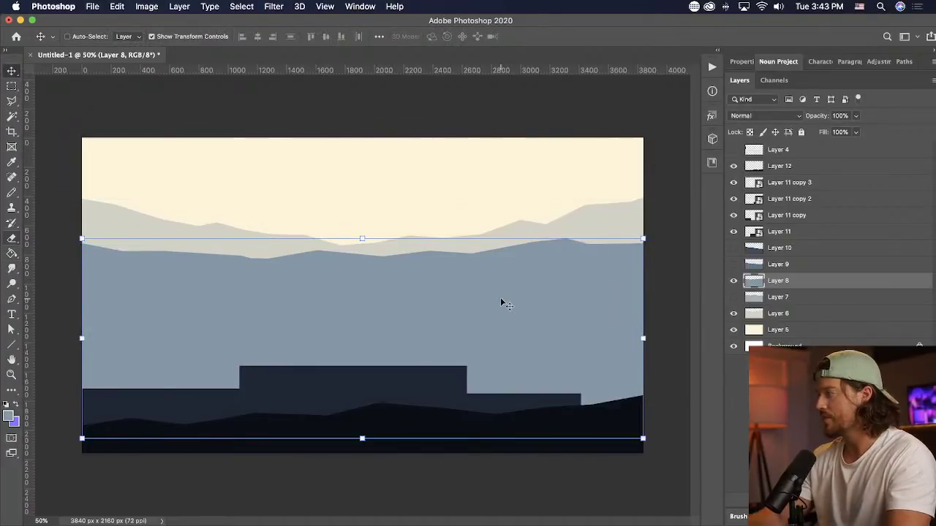
- Show Layer 9, place a guide at its ridge's left-edge height, and outline a Polygonal Lasso patch raising the right end to the guide
click(733, 268)
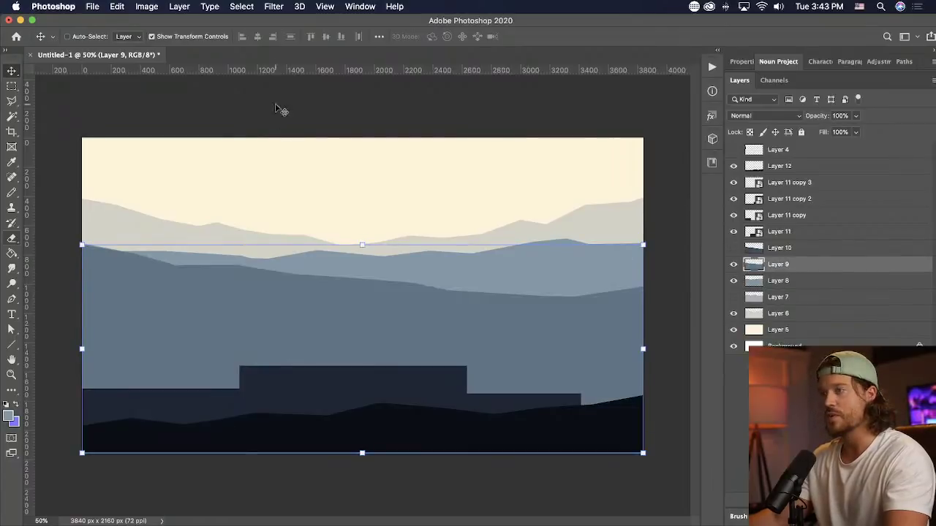
drag(292, 69, 249, 244)
click(11, 100)
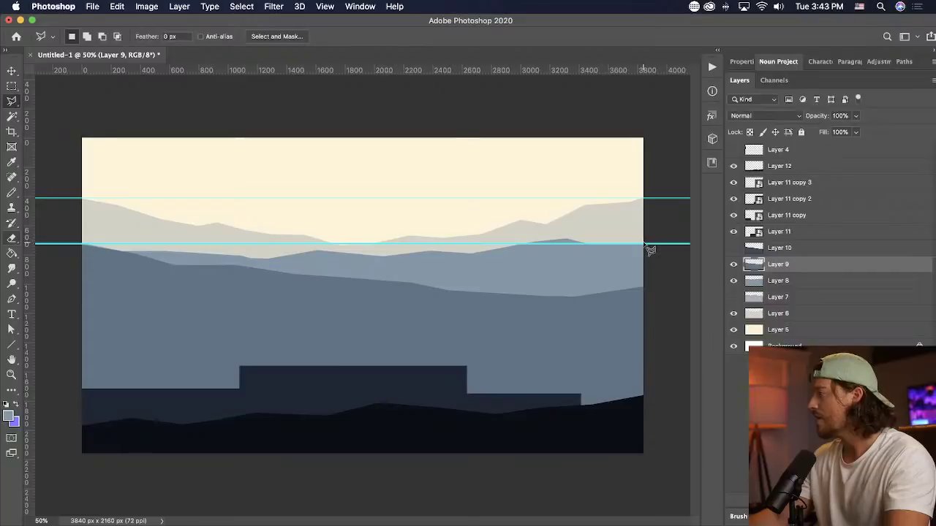
click(643, 244)
click(578, 256)
click(554, 269)
click(481, 269)
click(398, 281)
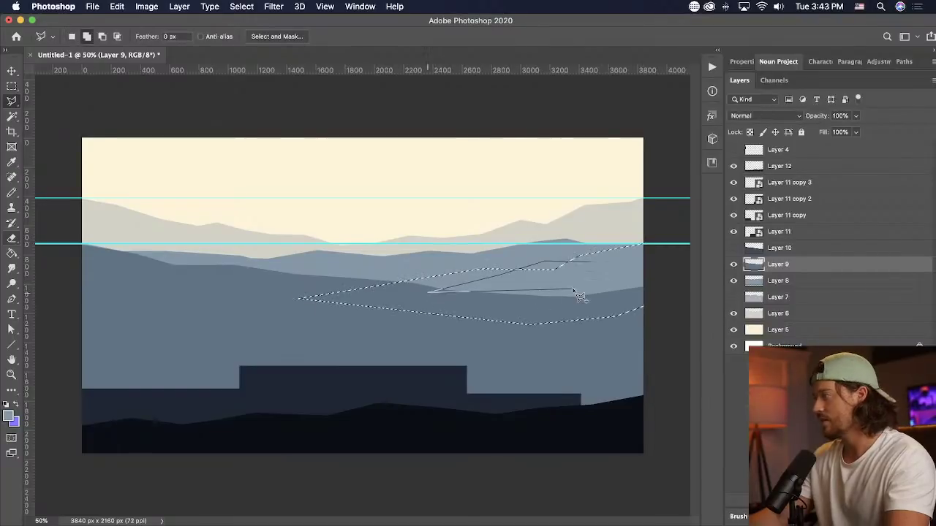
double_click(578, 294)
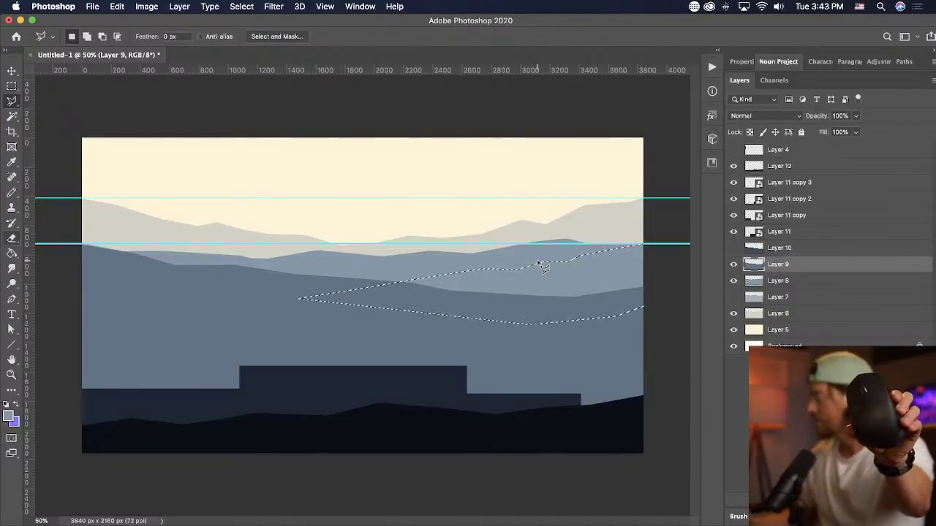
- Fill the selected patch on Layer 9 with the ridge's own color, deselect, and hide the guides
key(i)
click(521, 331)
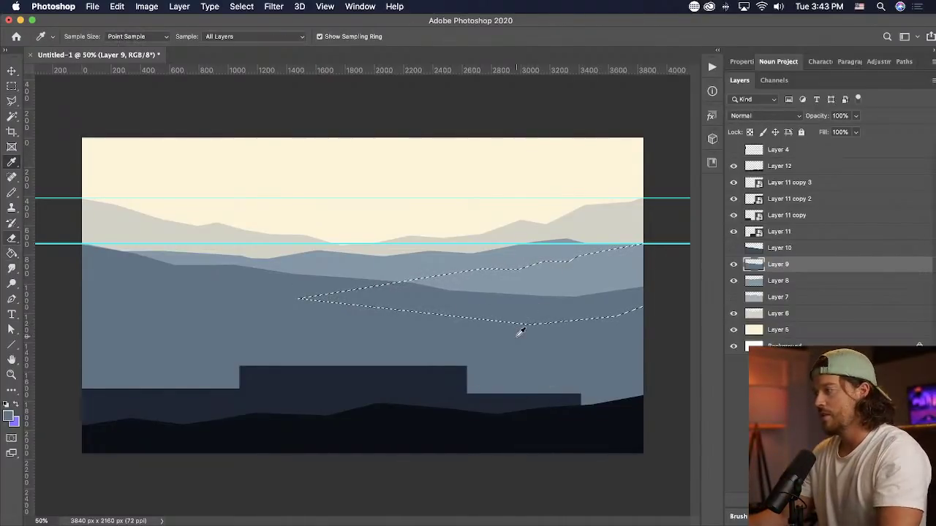
click(543, 307)
key(g)
click(587, 305)
key(ctrl+d)
key(v)
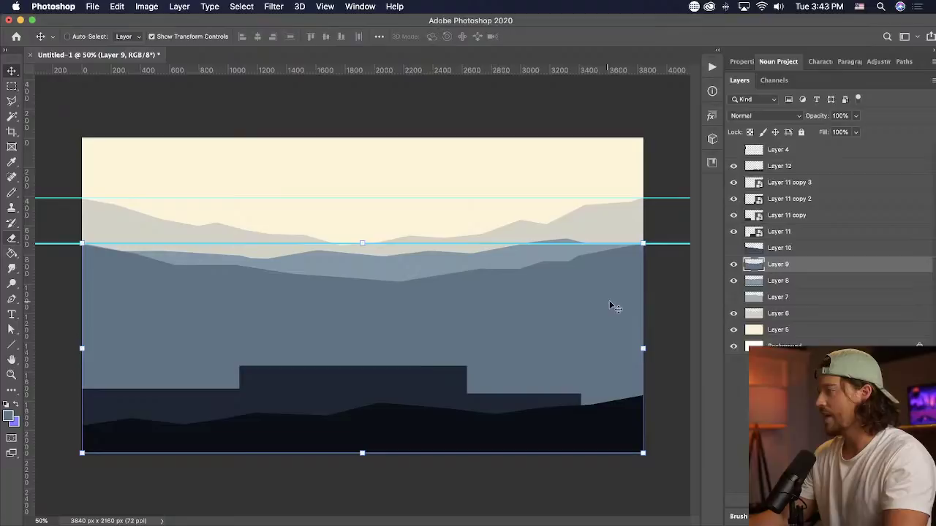
key(ctrl+semicolon)
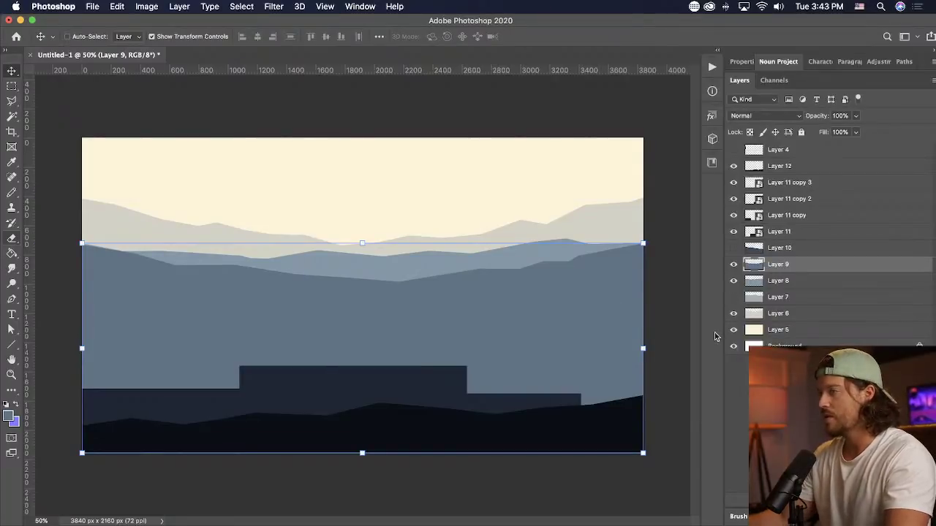
- Show and select Layer 10 and place a horizontal guide at its ridge's left-edge height
click(733, 247)
click(764, 248)
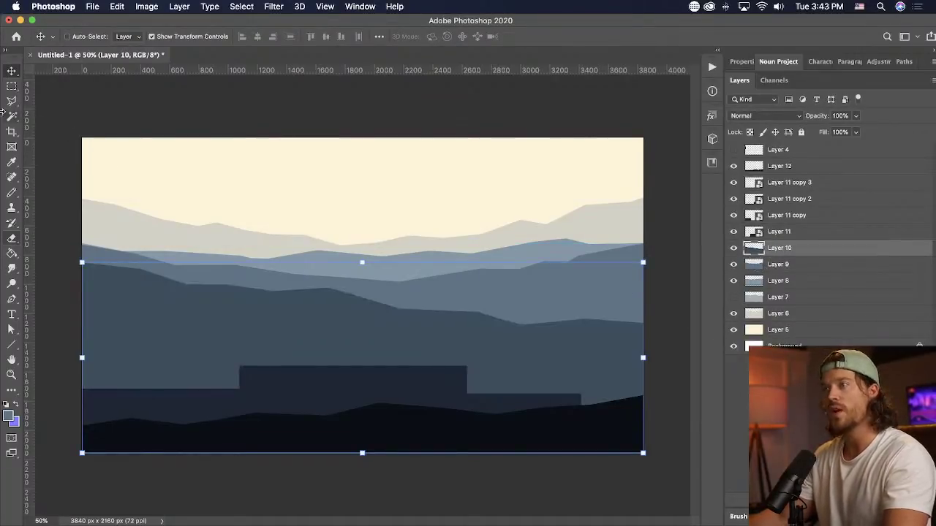
click(12, 101)
drag(443, 70, 350, 263)
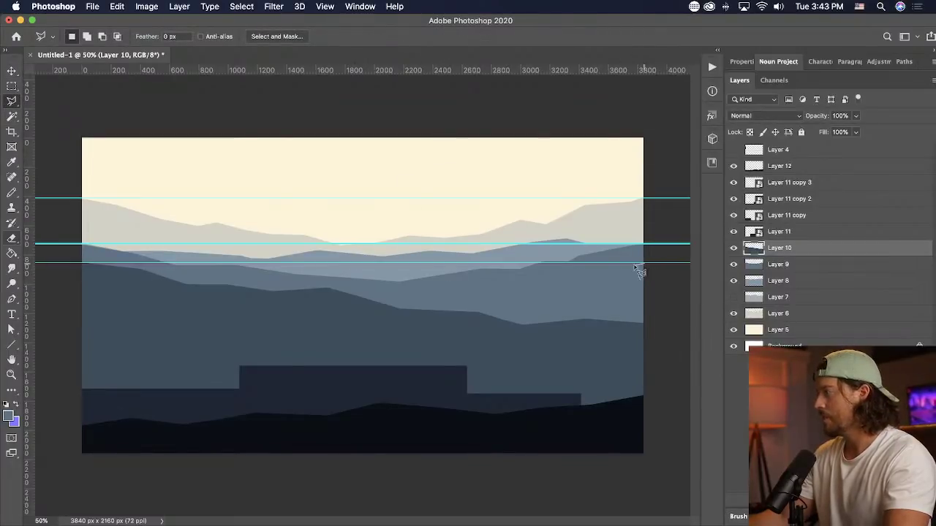
- Fill a Polygonal Lasso patch raising Layer 10's right end to the guide in the ridge's own color, deselect, and hide the guides
click(642, 264)
click(322, 321)
click(457, 362)
click(563, 361)
click(629, 325)
click(662, 336)
double_click(668, 269)
key(g)
alt+click(386, 339)
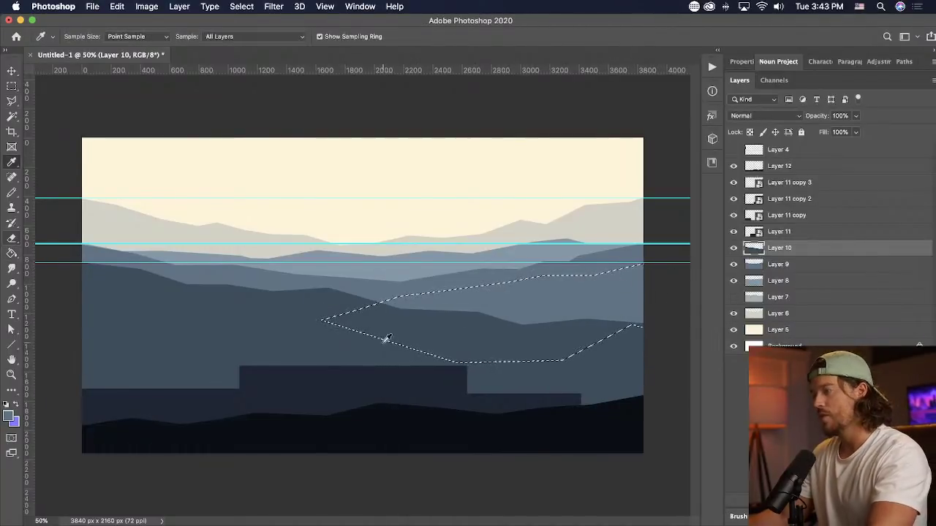
click(497, 306)
key(ctrl+d)
key(v)
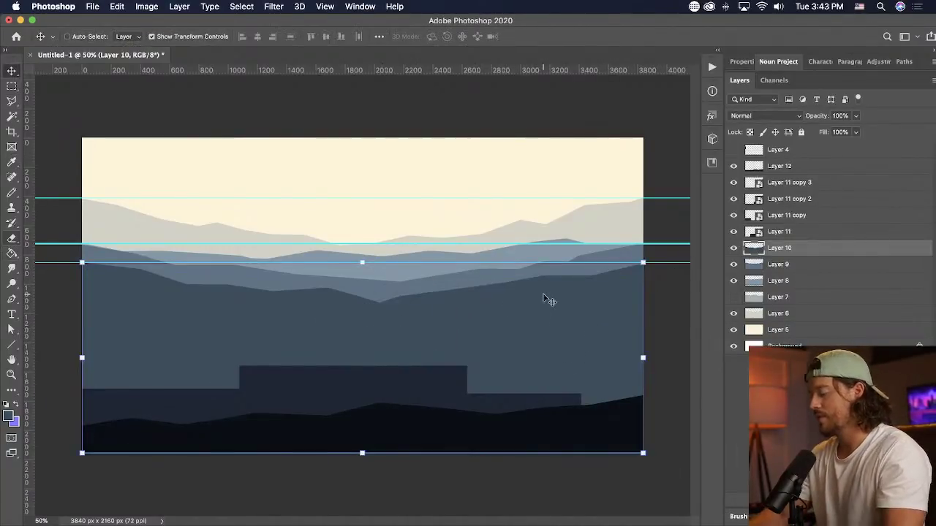
key(ctrl+semicolon)
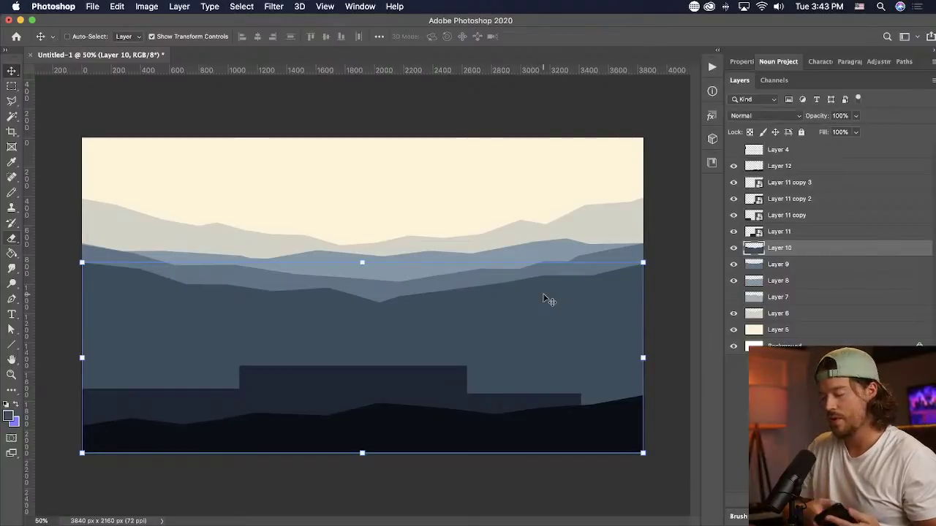
- Show Layer 7 and move the two farthest ridges, Layer 7 and Layer 6, slightly upward
click(733, 297)
super+click(413, 245)
drag(412, 244, 418, 231)
super+click(604, 226)
mouse_move(604, 226)
mouse_down()
mouse_move(604, 203)
mouse_move(607, 210)
mouse_up()
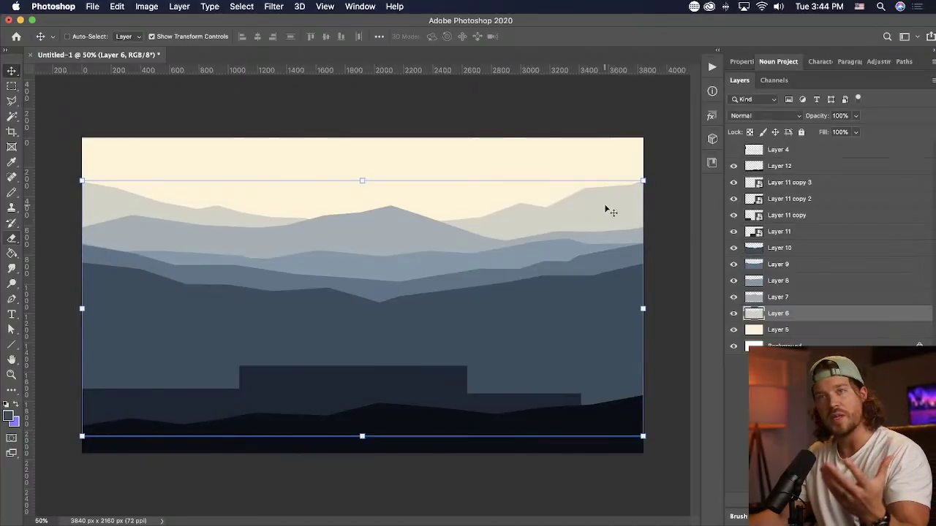
- Add a new layer directly above the sky, Layer 5, and set the Pencil's foreground color to white
click(791, 331)
key(super+shift+alt+n)
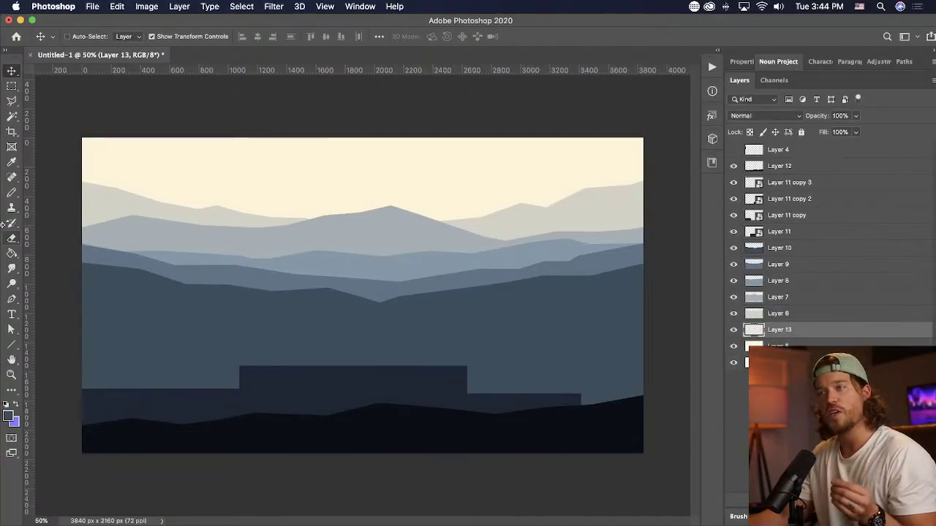
key(b)
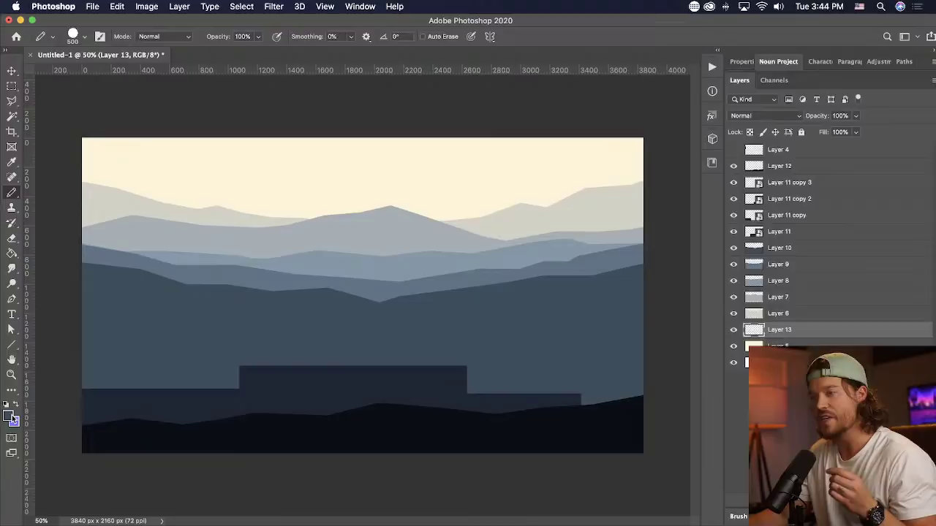
click(9, 415)
drag(648, 208, 611, 187)
key(Return)
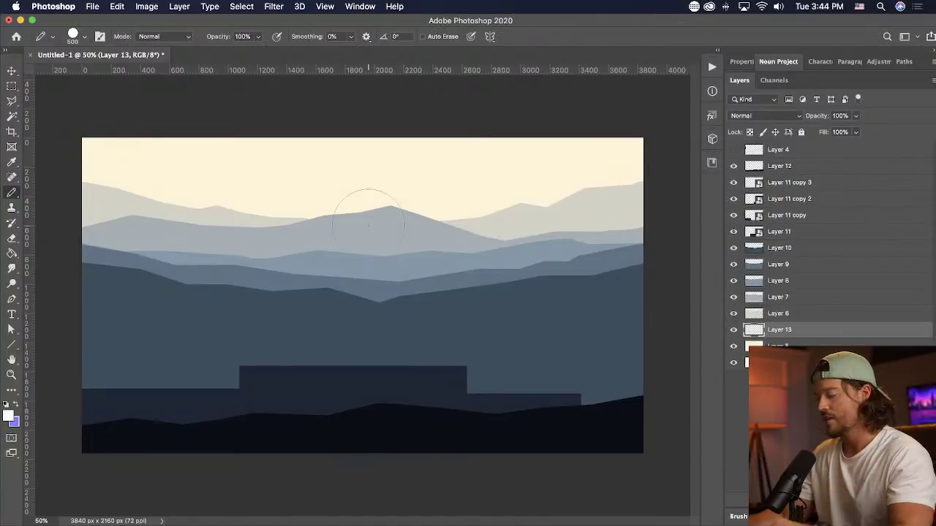
- Reduce the Pencil size to 250 and paint puffy white clouds behind the middle of the farthest ridge
key(bracketleft)
key(bracketleft)
drag(249, 206, 365, 207)
mouse_move(309, 187)
mouse_down()
mouse_move(279, 216)
mouse_move(189, 210)
mouse_up()
click(269, 192)
click(433, 215)
mouse_move(488, 206)
mouse_down()
mouse_move(546, 206)
mouse_move(505, 202)
mouse_move(480, 185)
mouse_move(468, 209)
mouse_move(438, 215)
mouse_move(419, 195)
mouse_up()
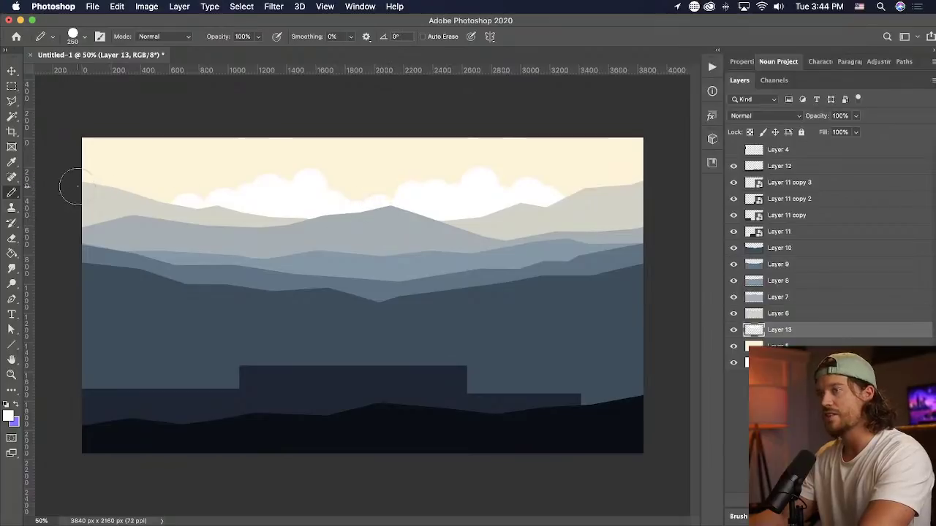
- Extend the clouds to both side edges at matching height using a horizontal guide, and hide the guides
drag(395, 71, 361, 167)
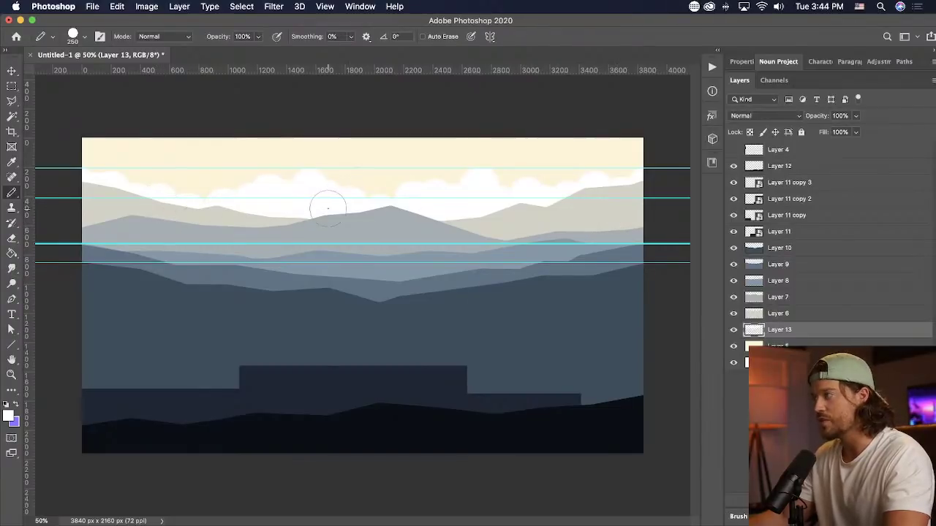
key(v)
key(super+semicolon)
- Raise the platform layers and the foreground hill, Layer 12, and add a platform copy at the canvas's right edge
click(428, 383)
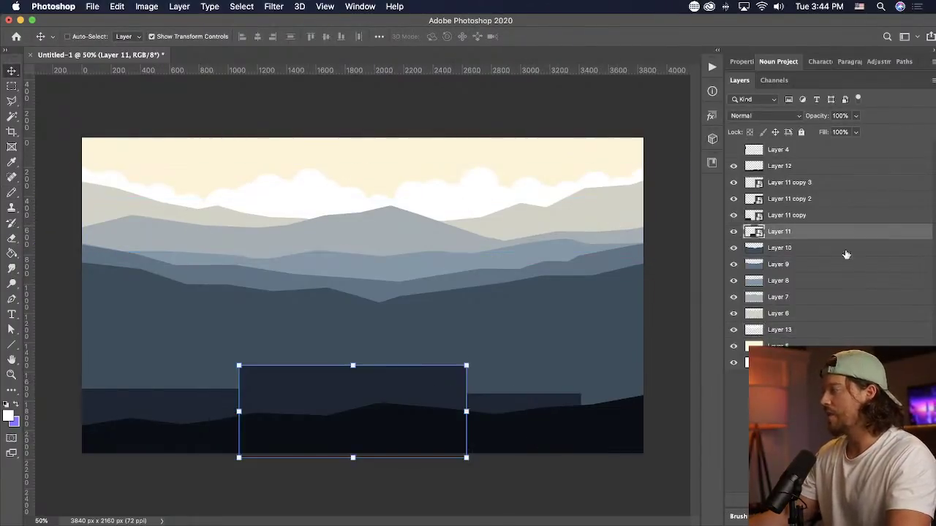
shift+click(791, 203)
drag(474, 382, 636, 397)
click(662, 376)
drag(601, 424, 599, 407)
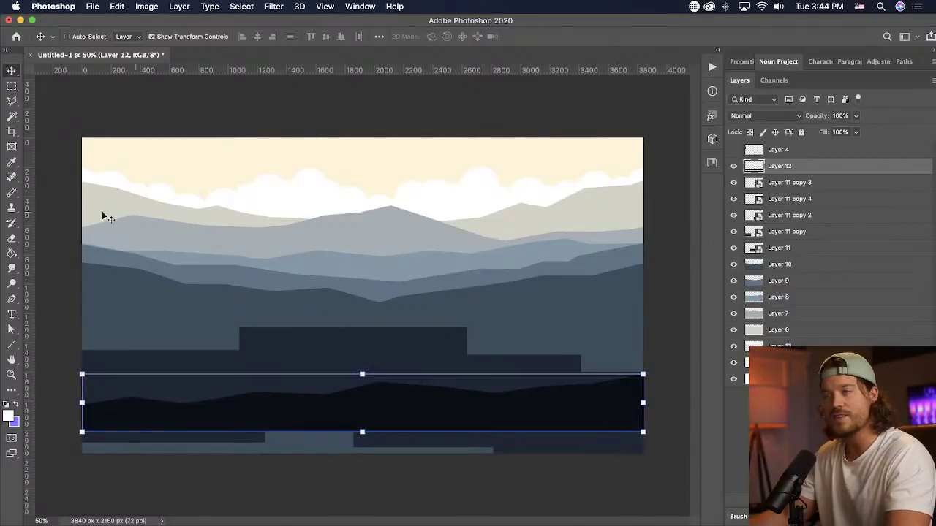
- Place a guide at the foreground hill's right-edge height and outline a Polygonal Lasso patch raising its left end to the guide
click(11, 101)
key(super+semicolon)
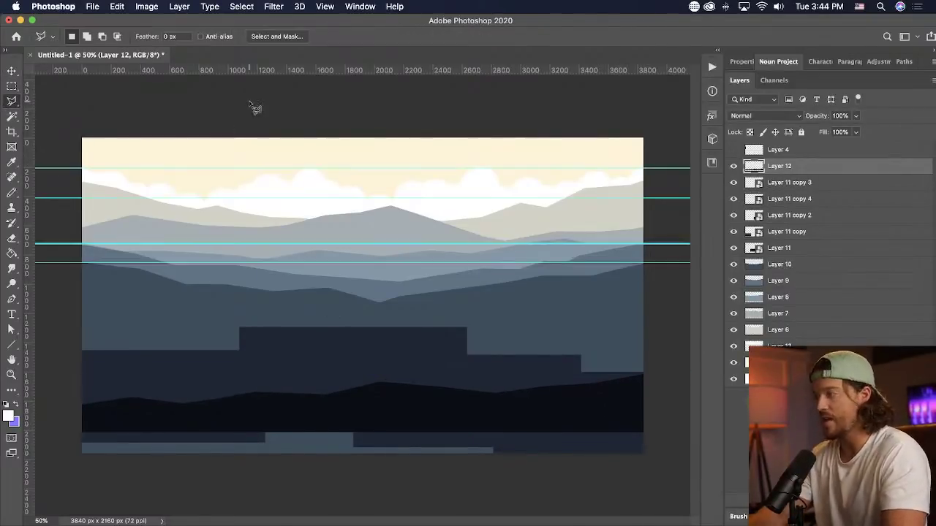
drag(311, 71, 284, 374)
mouse_move(81, 375)
mouse_down()
mouse_move(143, 393)
mouse_move(295, 405)
mouse_move(278, 423)
mouse_move(73, 418)
mouse_up()
- Fill the selected patch on Layer 12 with the foreground hill's own color and deselect
key(g)
key(i)
click(325, 426)
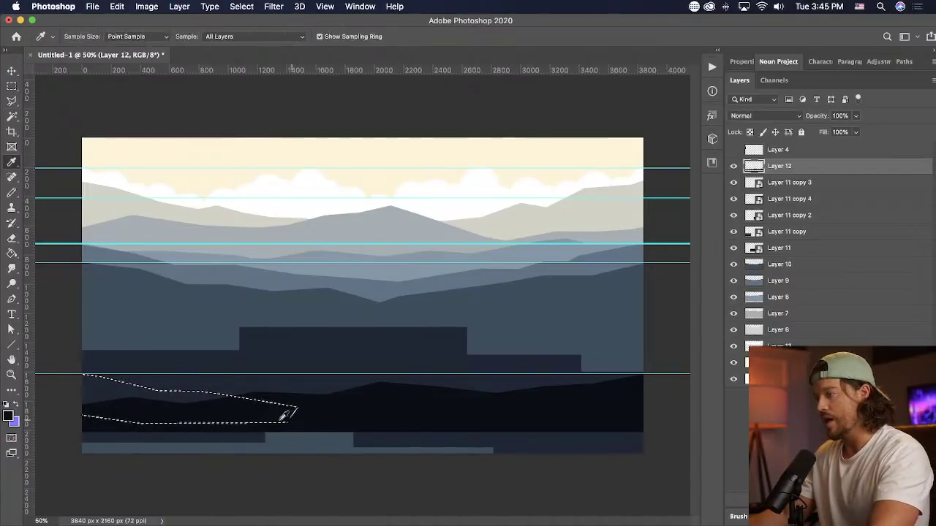
key(g)
click(159, 390)
key(ctrl+d)
key(v)
- Stretch the bottom strip of the foreground hill down past the canvas's lower edge, deselect, and hide the guides
click(11, 87)
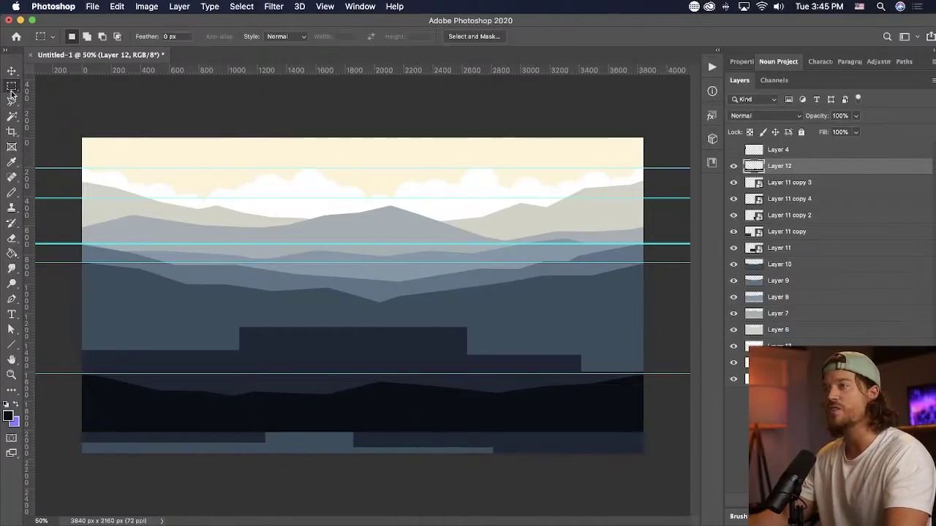
drag(644, 435, 82, 417)
key(v)
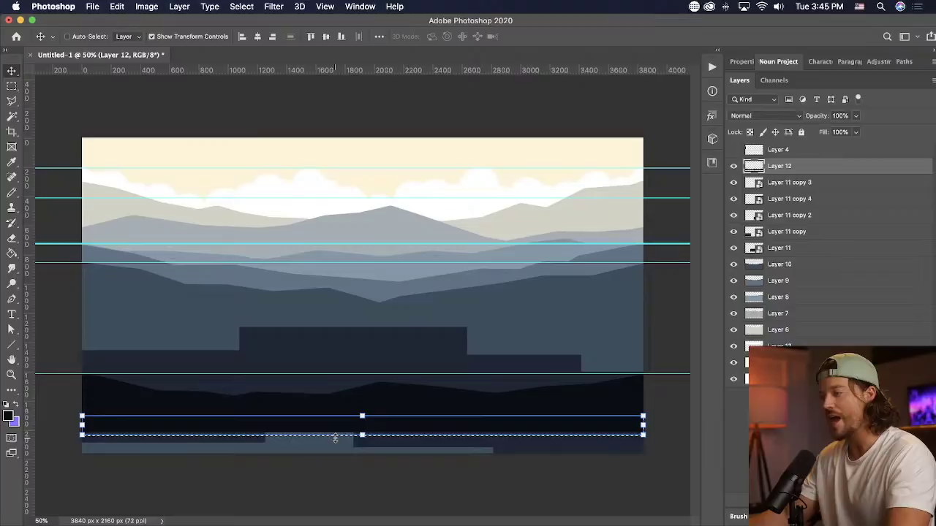
drag(362, 437, 366, 489)
key(Return)
key(super+d)
key(super+semicolon)
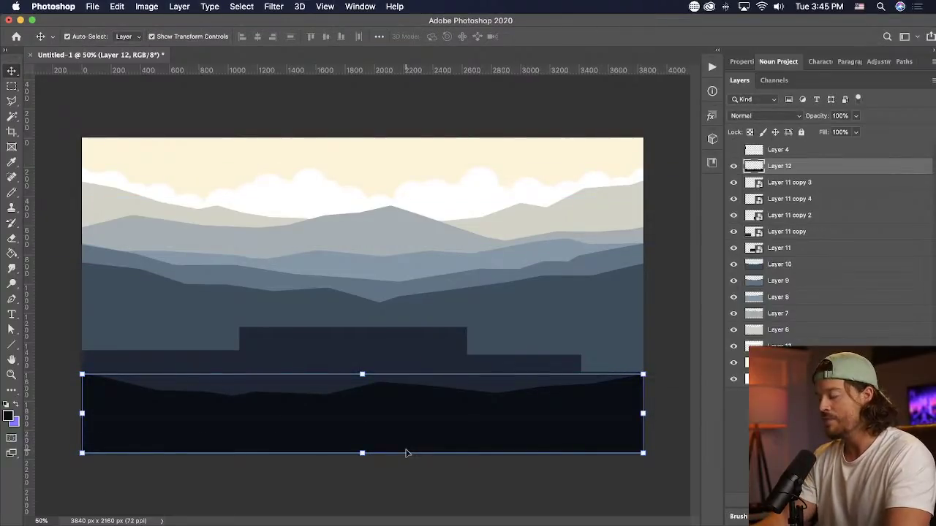
key(ctrl+d)
- Examine the whole background composition at several zoom levels
key(ctrl+minus)
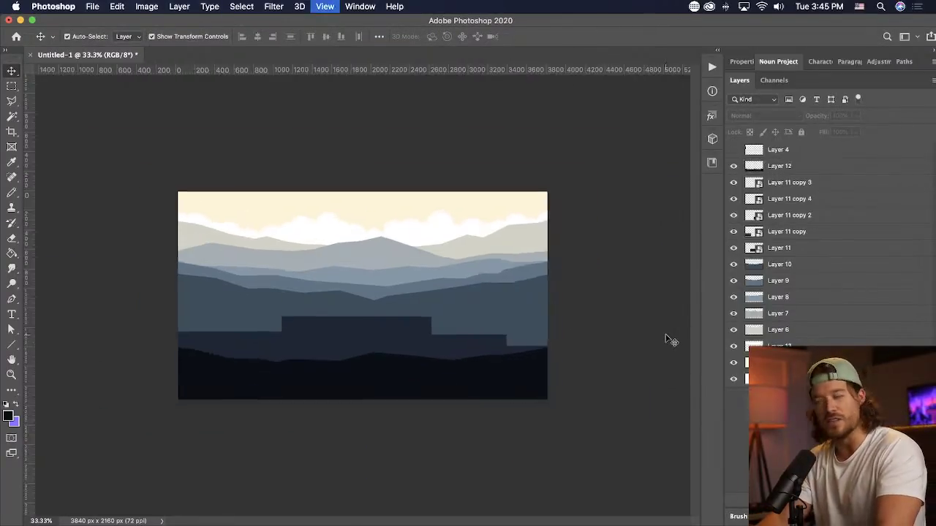
key(ctrl+minus)
key(ctrl+minus)
key(ctrl+minus)
key(ctrl+minus)
key(ctrl+minus)
key(ctrl+minus)
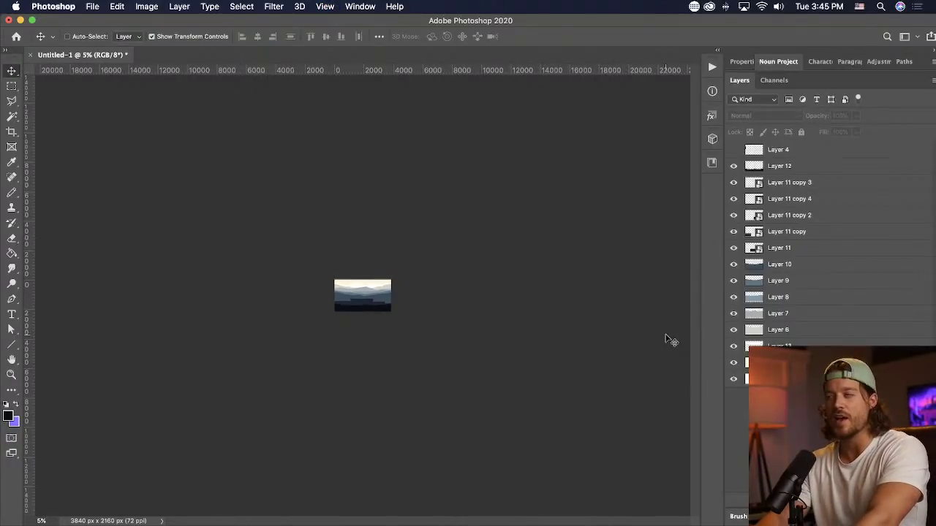
key(ctrl+plus)
key(ctrl+plus)
key(ctrl+plus)
key(ctrl+plus)
key(ctrl+plus)
key(ctrl+plus)
key(ctrl+plus)
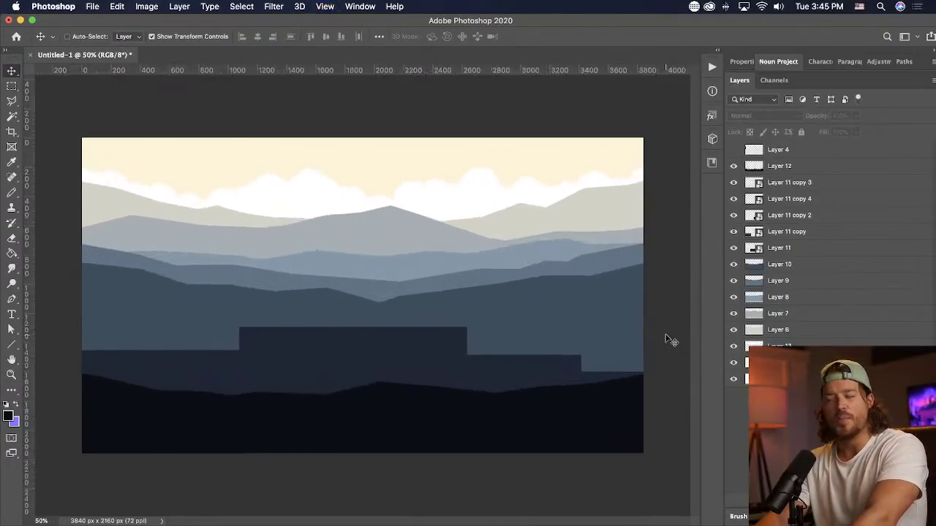
key(ctrl+minus)
key(ctrl+minus)
key(ctrl+minus)
key(ctrl+minus)
key(ctrl+minus)
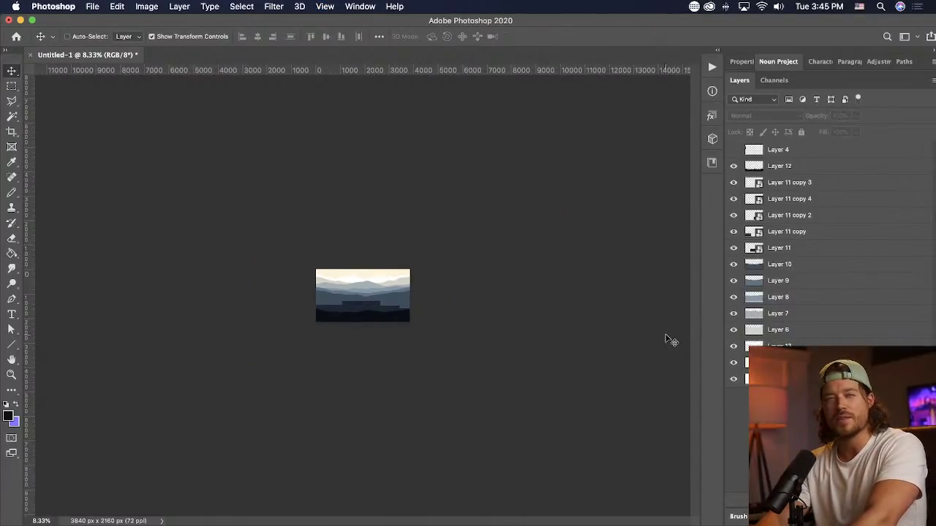
key(ctrl+minus)
key(ctrl+minus)
key(ctrl+minus)
key(ctrl+plus)
key(ctrl+plus)
key(ctrl+0)
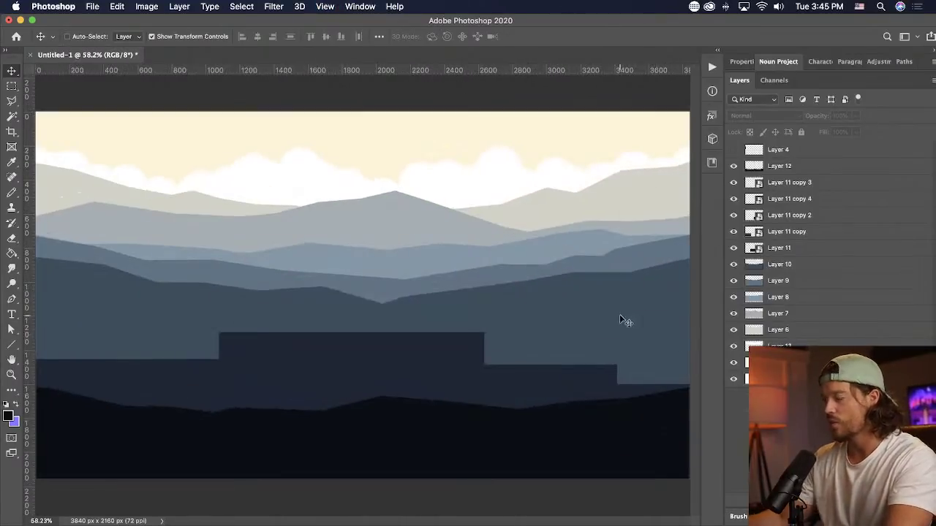
key(ctrl+minus)
key(ctrl+minus)
key(ctrl+minus)
key(ctrl+plus)
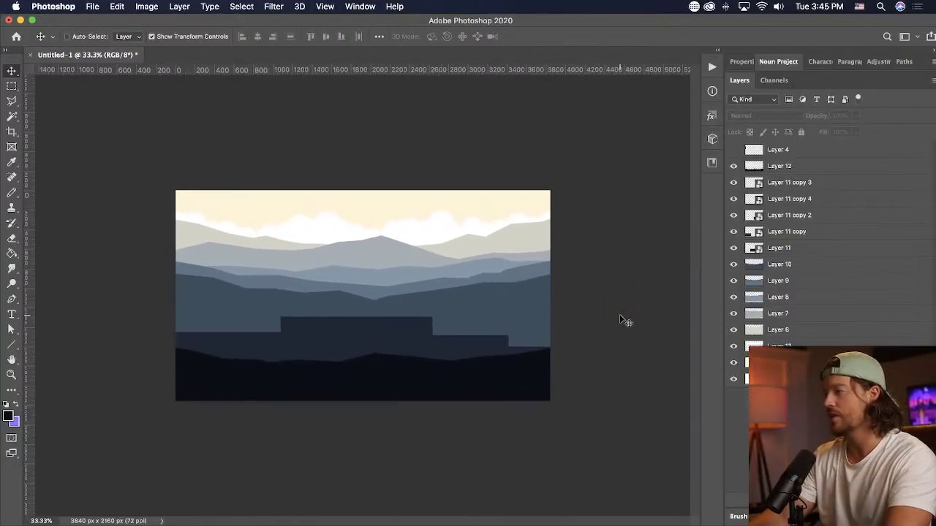
key(ctrl+shift+s)
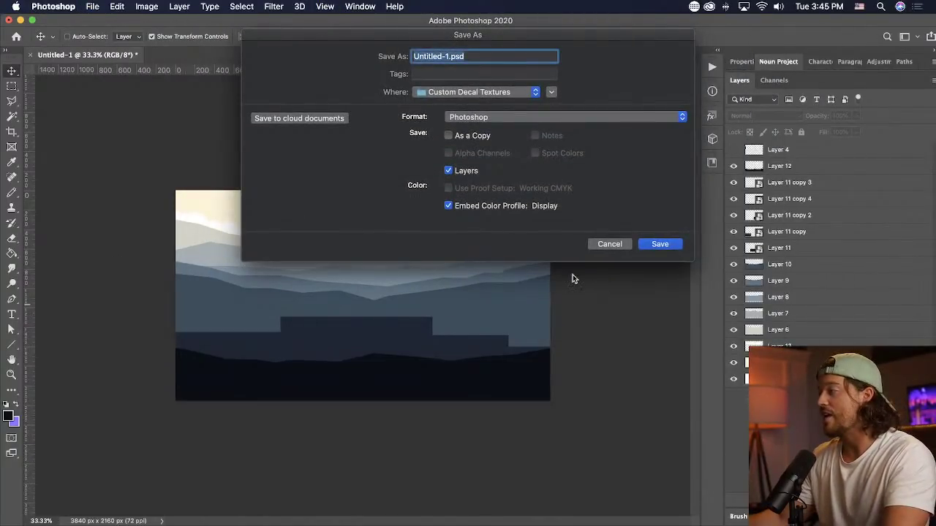
key(Escape)
key(ctrl+plus)
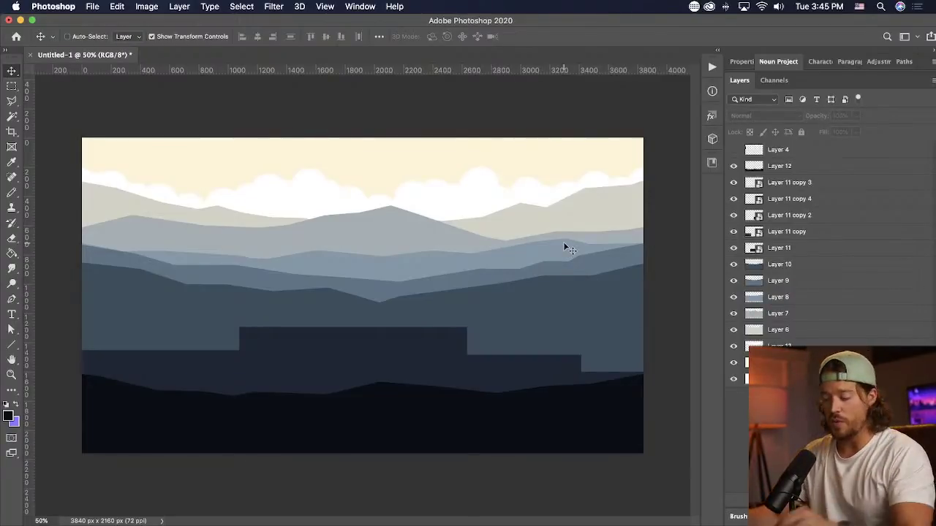
- Switch to the Brave browser and view the iStock photo of isolated coniferous trees
key(super+Tab)
key(super+Tab)
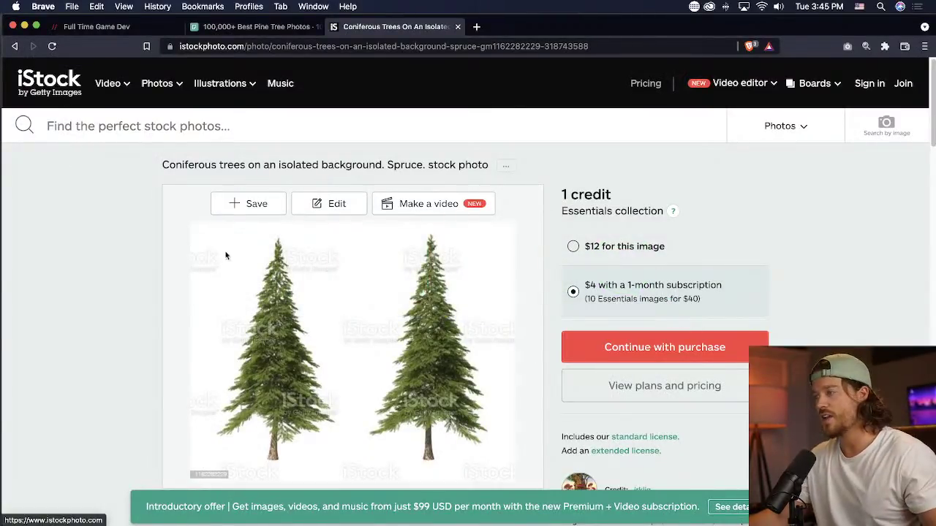
mouse_move(308, 335)
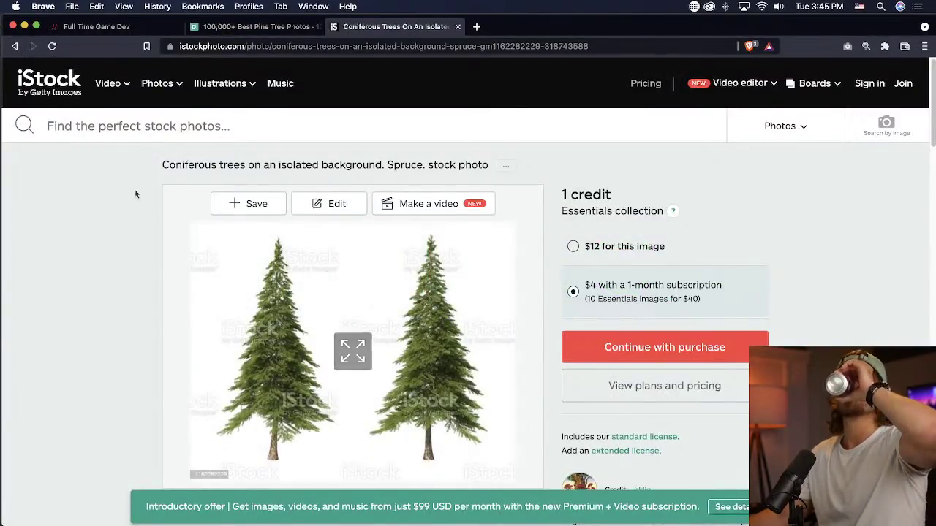
- Search iStock for "pine tree", browse the photo results, and open the isolated Ponderosa pine on a white background
click(144, 128)
text(pine tree)
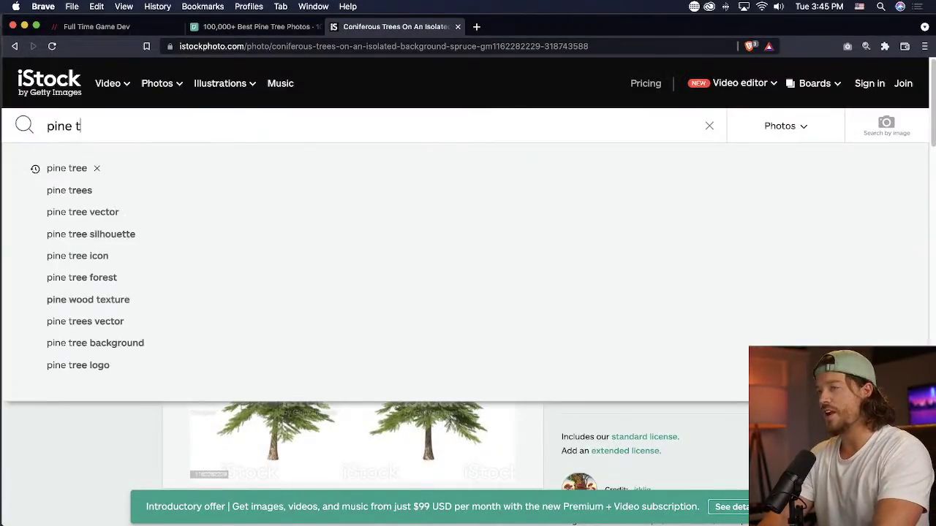
key(Return)
scroll(507, 284, down, 2)
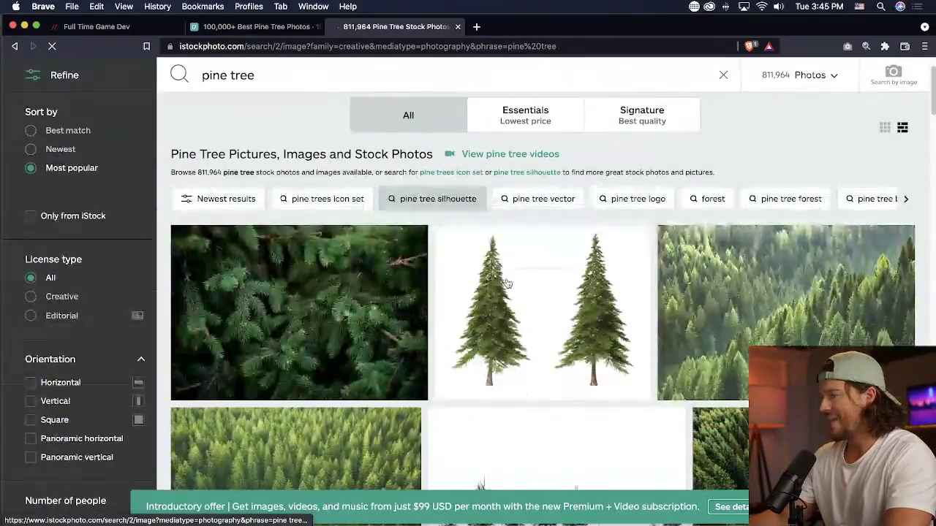
scroll(506, 283, down, 5)
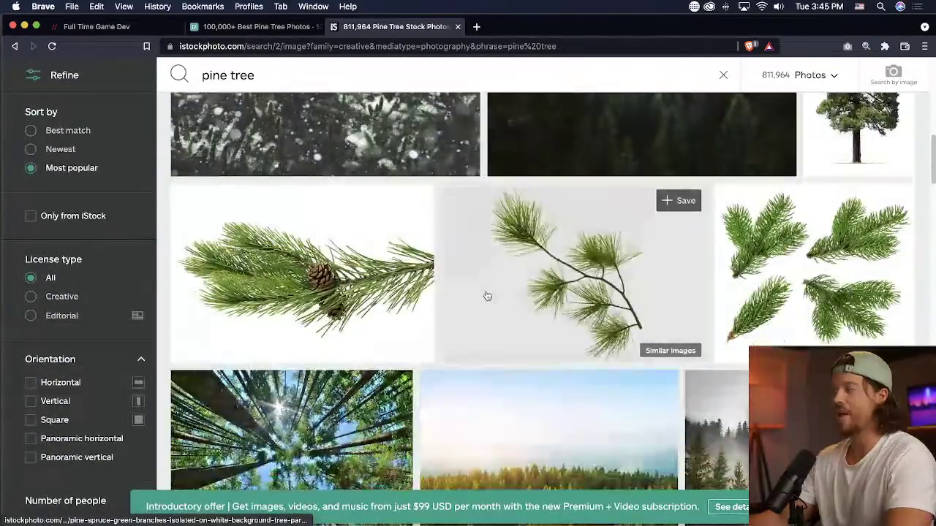
scroll(487, 295, down, 2)
scroll(478, 291, up, 2)
scroll(483, 284, up, 3)
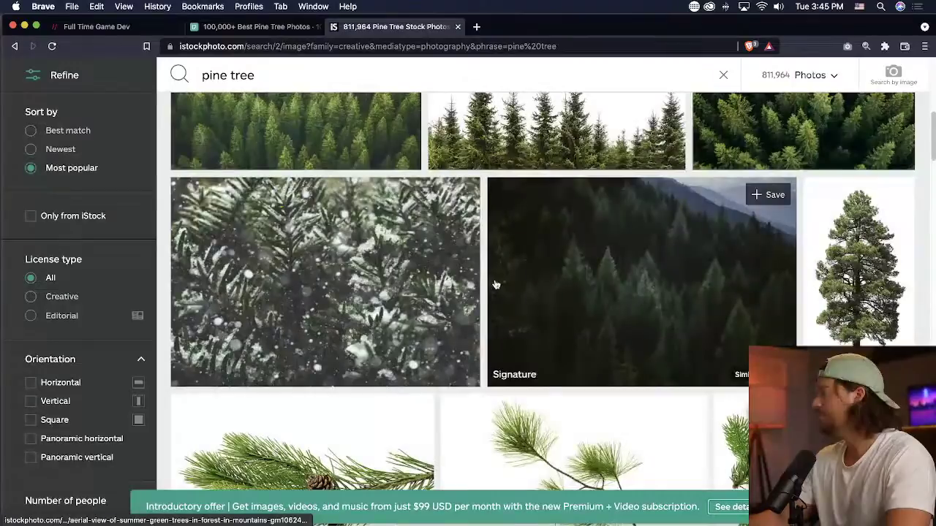
scroll(496, 285, down, 2)
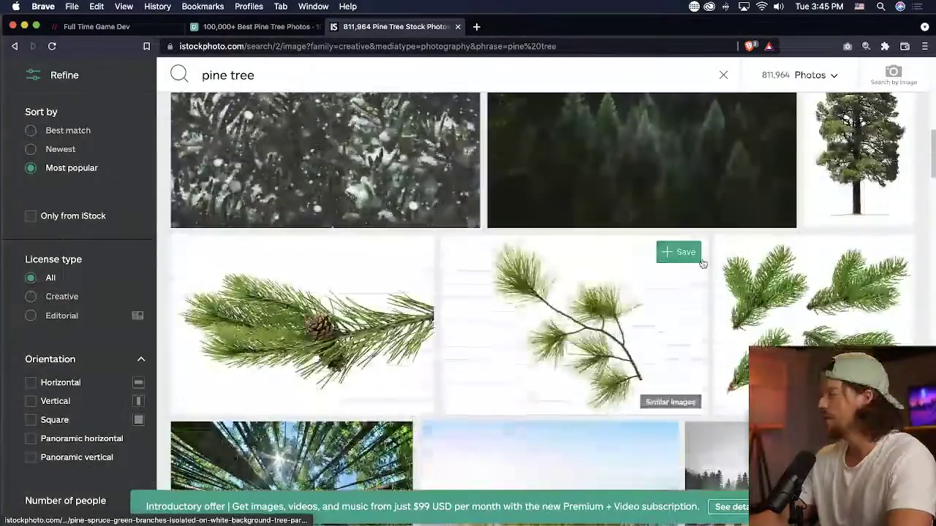
click(859, 161)
- Enlarge the Ponderosa pine photo and copy the image
right_click(439, 346)
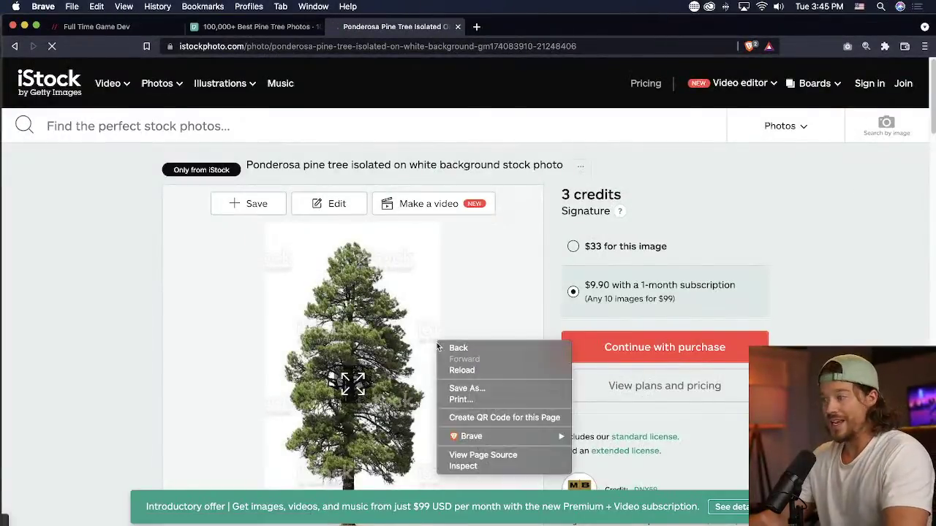
click(170, 339)
scroll(171, 338, down, 2)
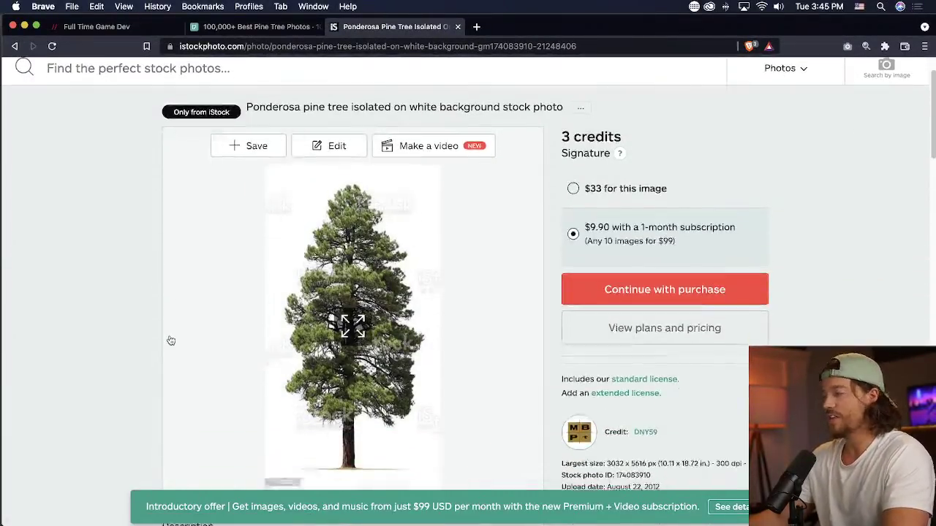
right_click(307, 297)
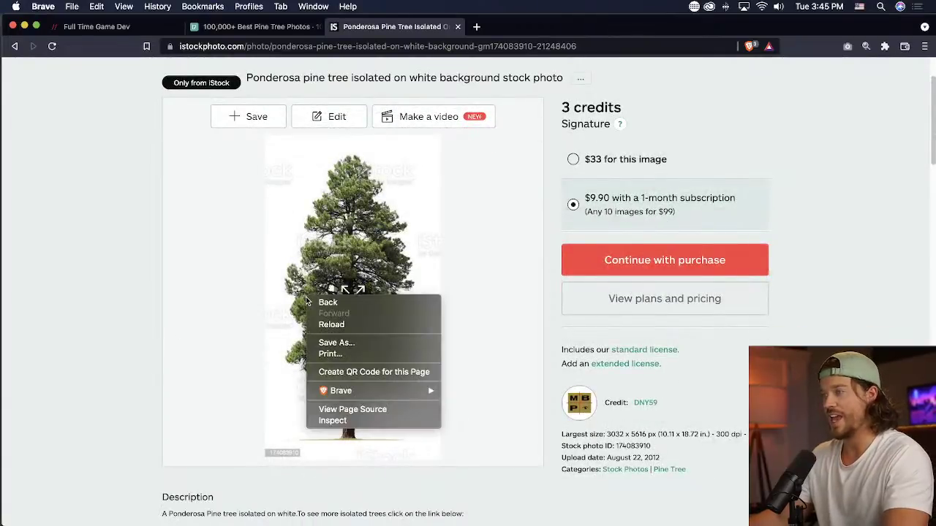
click(132, 285)
drag(267, 137, 437, 454)
click(356, 295)
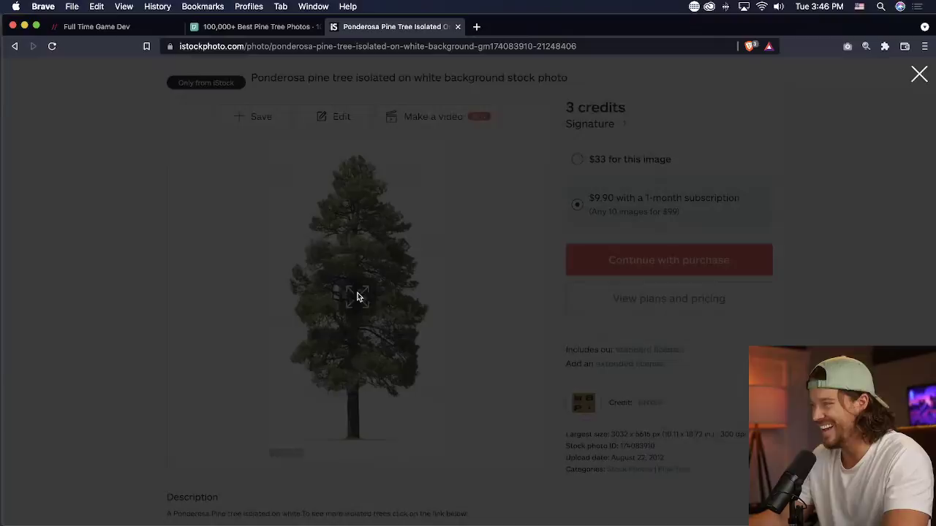
right_click(377, 113)
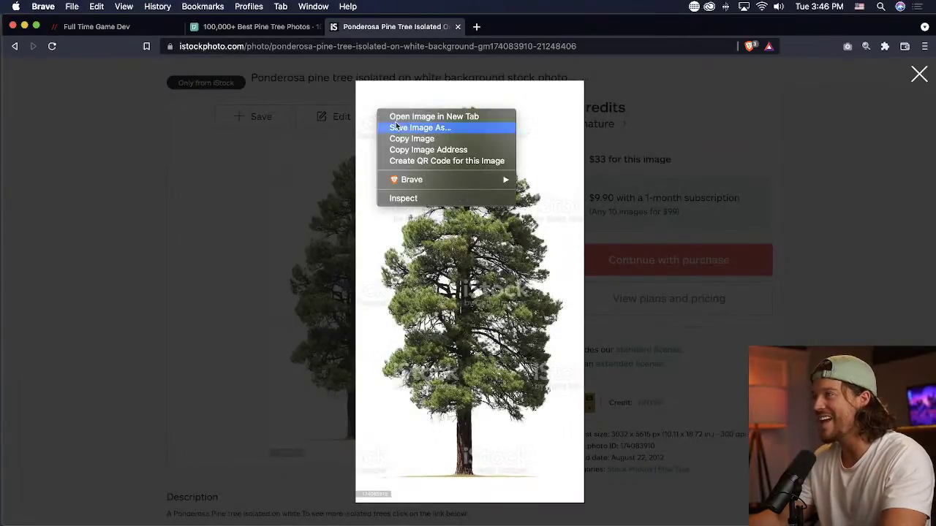
click(408, 139)
- Switch to Photoshop, paste the pine photo into the background, and enlarge it to nearly the canvas height
key(super+Tab)
key(super+v)
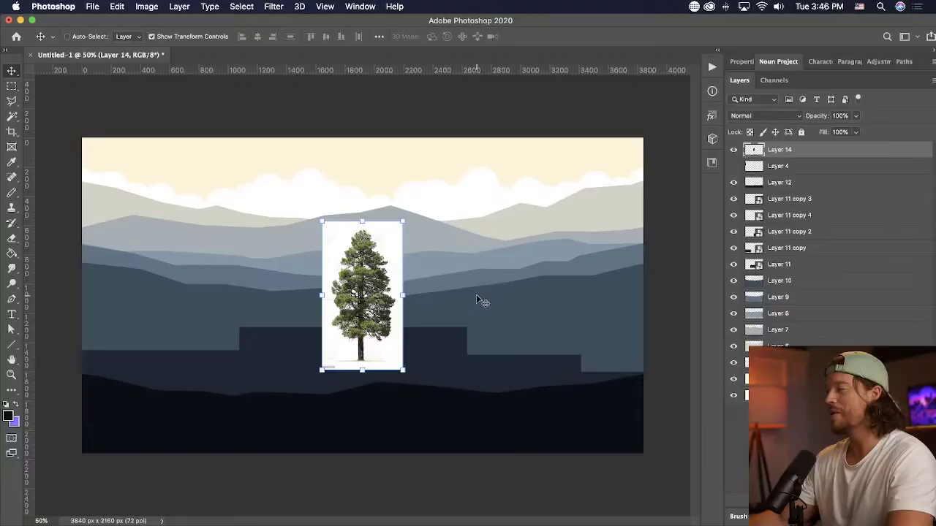
drag(401, 216, 444, 130)
key(Return)
mouse_move(413, 187)
mouse_down()
mouse_move(423, 212)
mouse_move(425, 201)
mouse_up()
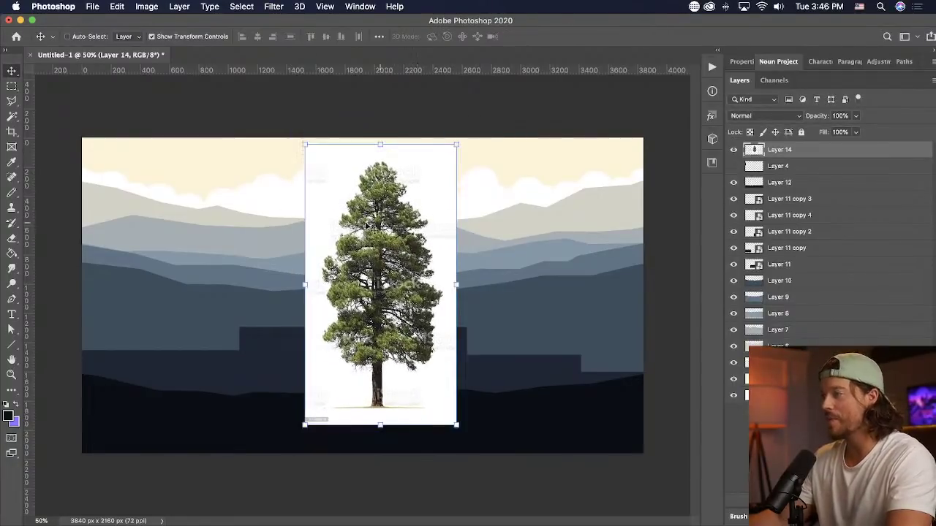
- Select all white areas of the pine photo with the Magic Wand, with Contiguous turned off
click(12, 116)
click(449, 207)
key(BackSpace)
key(ctrl+z)
click(356, 36)
click(449, 184)
- Delete the selected white, deselect, and shift the tree toward the left side of the canvas
key(BackSpace)
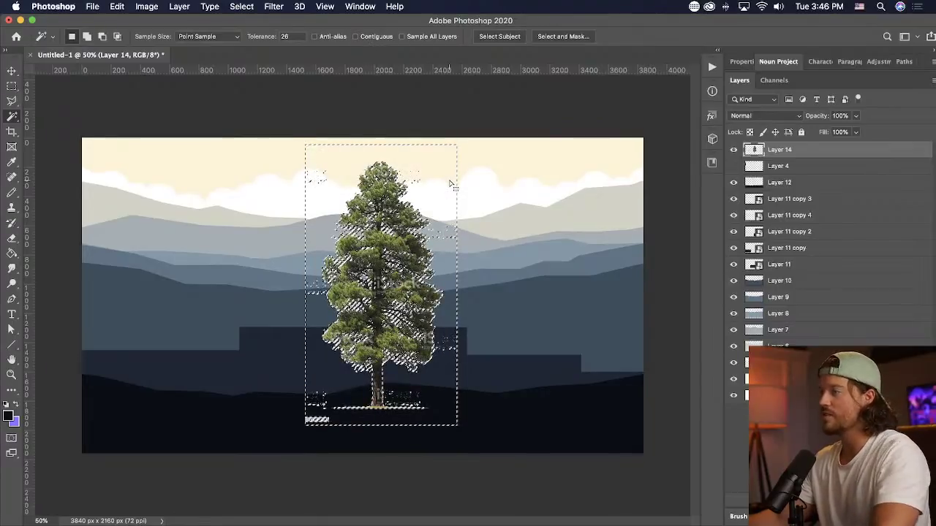
key(ctrl+d)
key(v)
drag(376, 214, 244, 207)
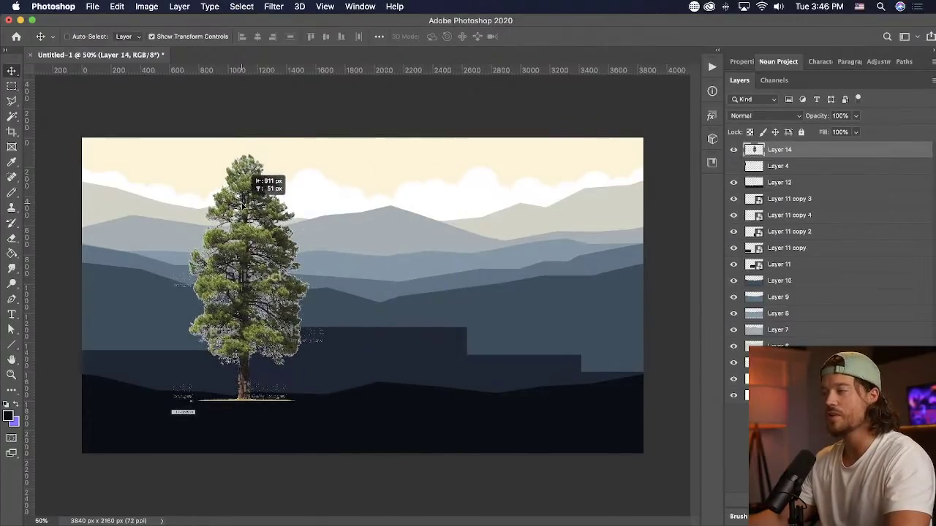
- Undo the tree's move, the deselection and the deletion of its white background
click(12, 101)
key(ctrl+z)
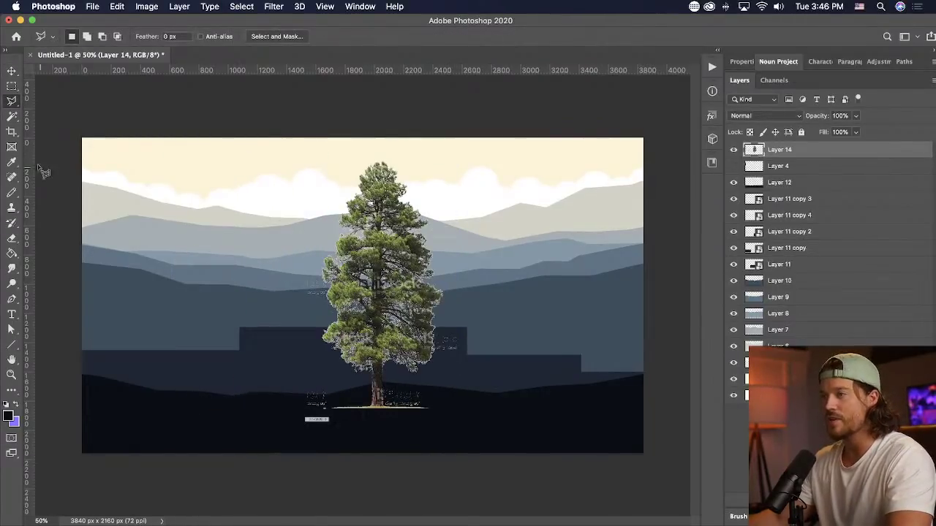
click(11, 117)
key(ctrl+z)
key(ctrl+z)
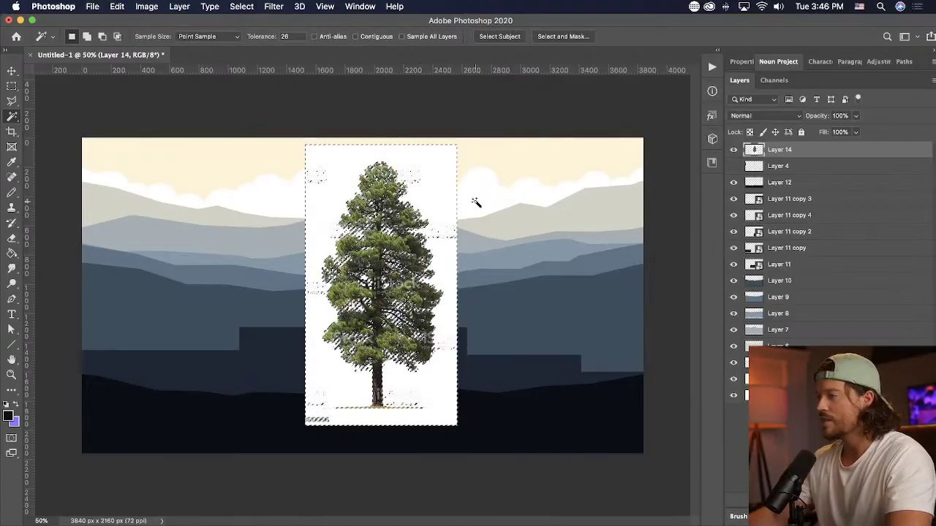
- Add the watermark remnants around the tree and the ID label at the photo's lower-left corner to the selection
key(super+1)
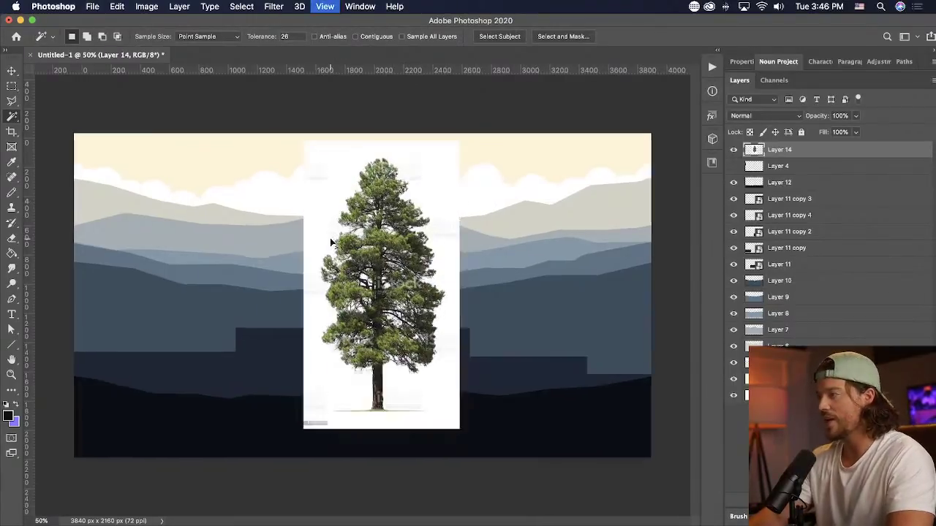
key(super+equal)
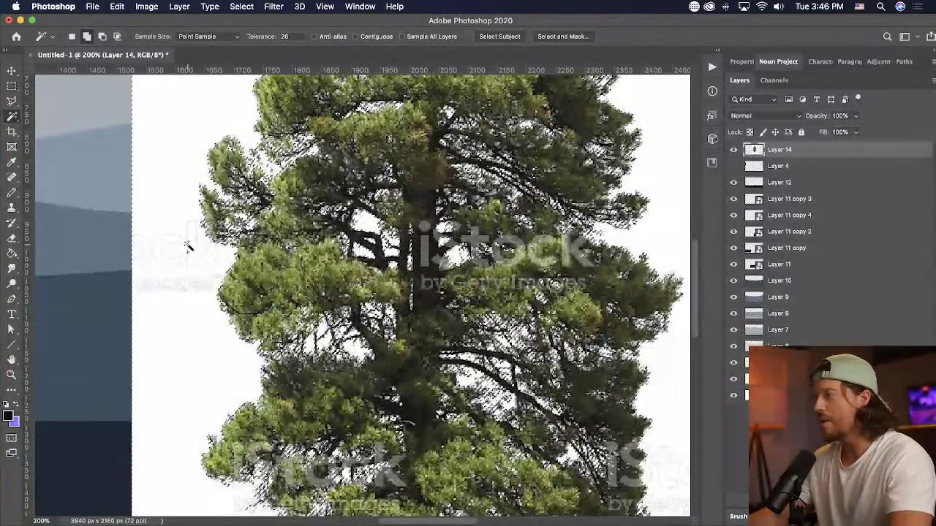
key(super+0)
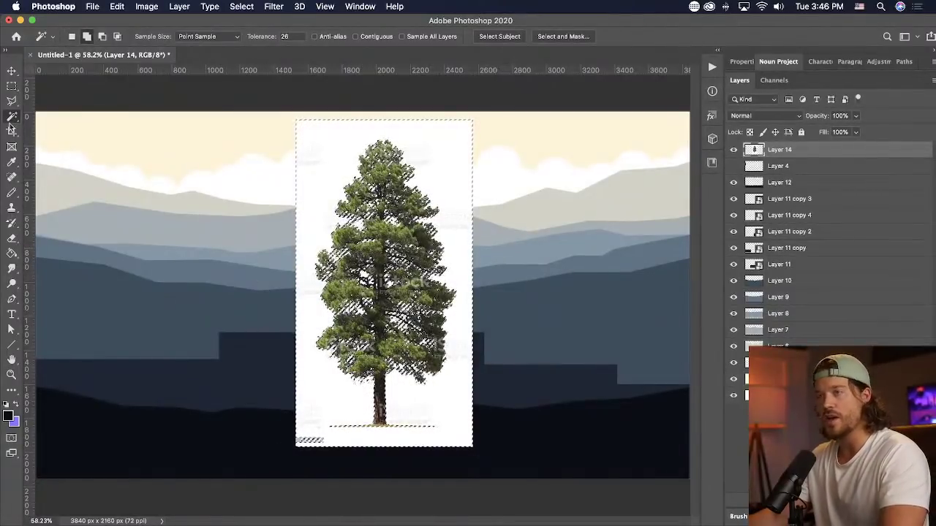
click(13, 87)
key(shift)
drag(329, 451, 327, 449)
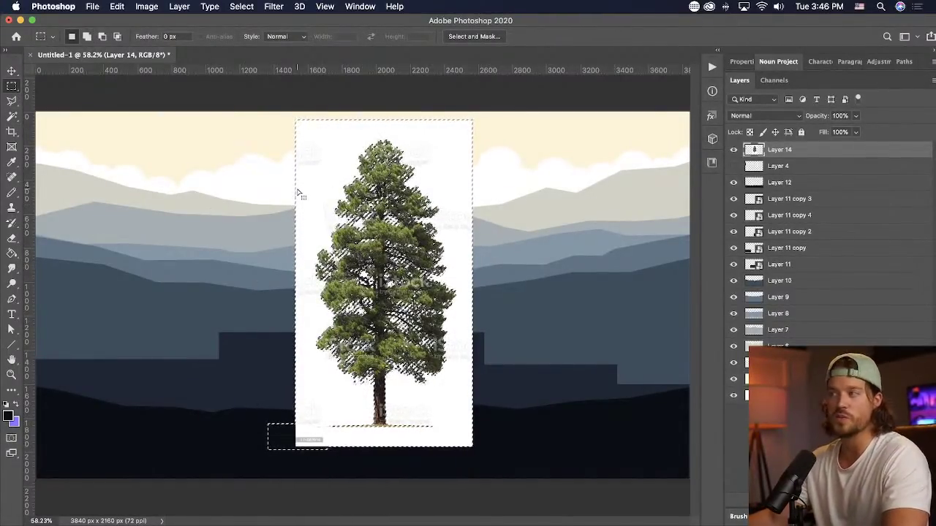
- Delete the selected background from the pine photo, deselect, and move the tree toward the left side of the canvas
click(230, 5)
click(438, 54)
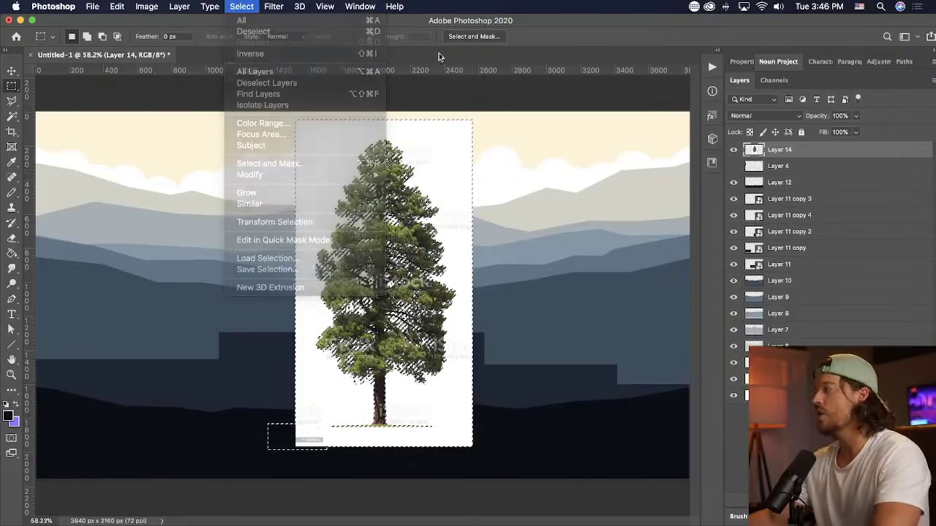
key(Delete)
key(ctrl+d)
key(v)
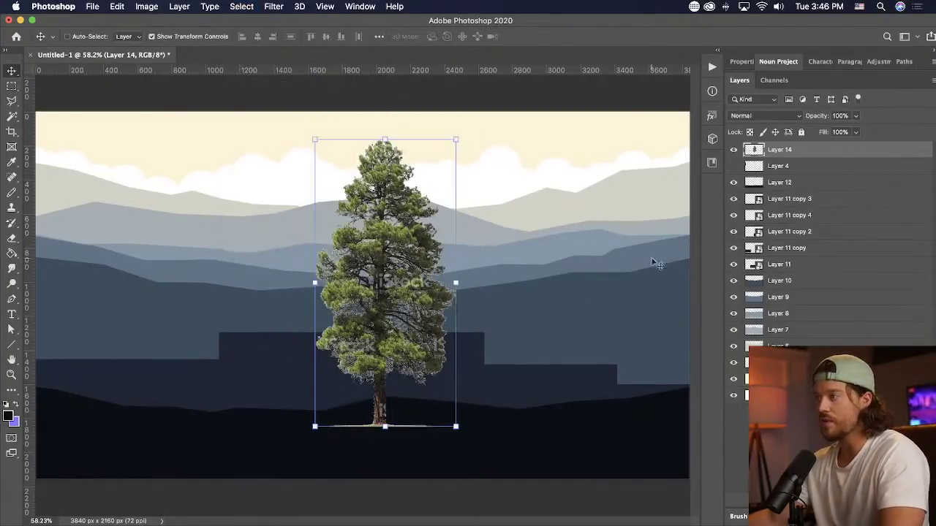
drag(395, 299, 278, 278)
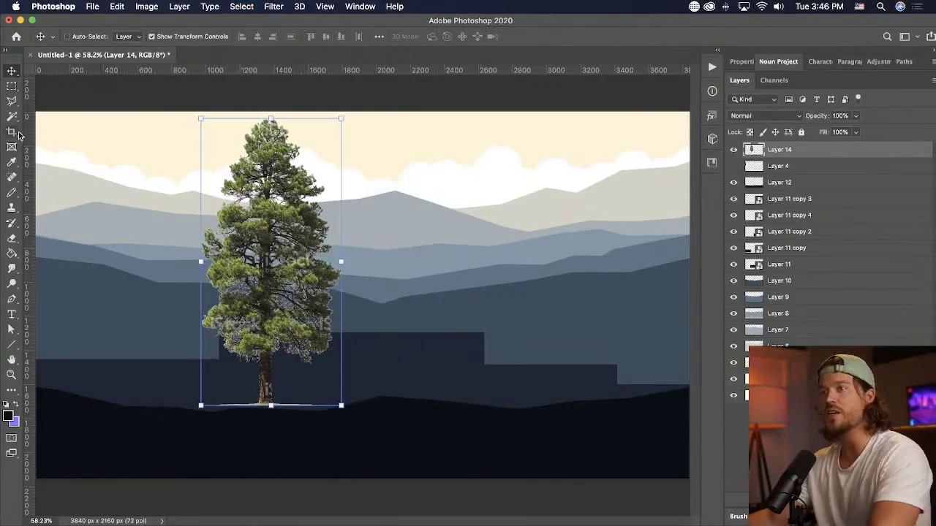
- Erase the ground strip beneath the trunk with a rectangular selection, deselect, and move the tree back to the canvas center
click(12, 87)
drag(345, 449, 198, 404)
key(Delete)
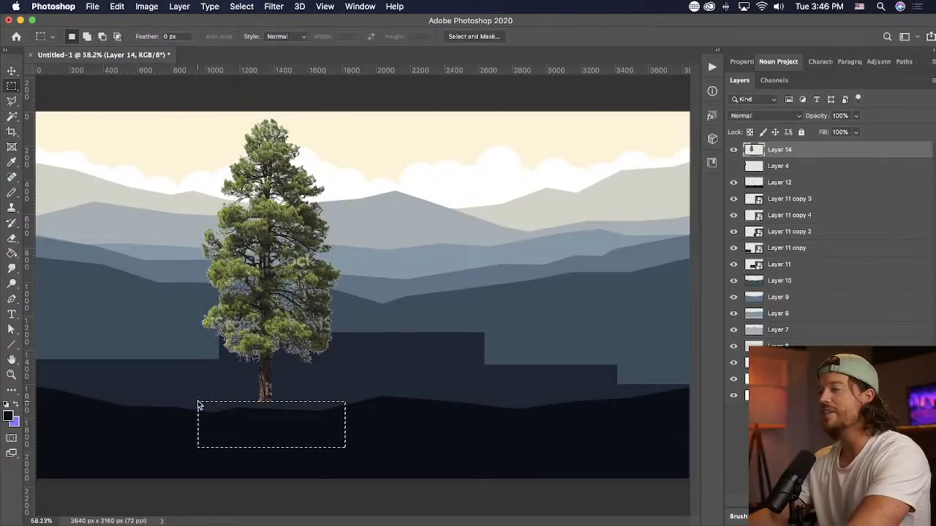
key(ctrl+d)
key(v)
drag(279, 321, 373, 326)
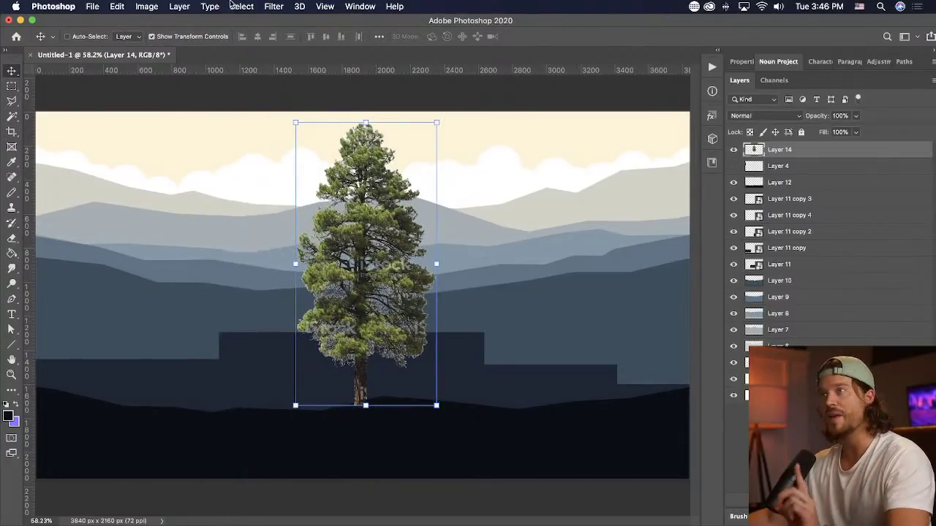
- Desaturate the pine tree on Layer 14 fully to grayscale
click(146, 5)
mouse_move(165, 42)
click(326, 101)
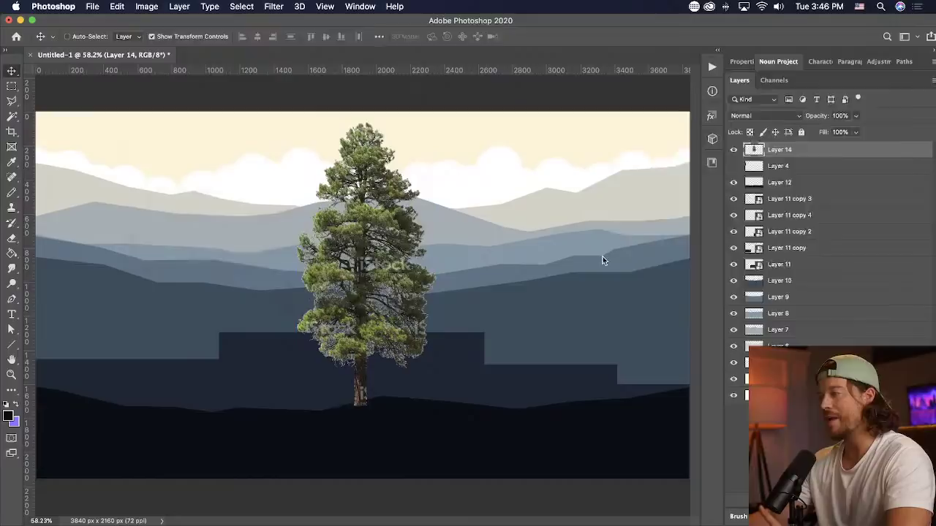
drag(726, 192, 632, 199)
click(857, 106)
- Duplicate the tree layer and give Layer 14 copy a Color Overlay sampled from the pale blue-gray hill
key(super+j)
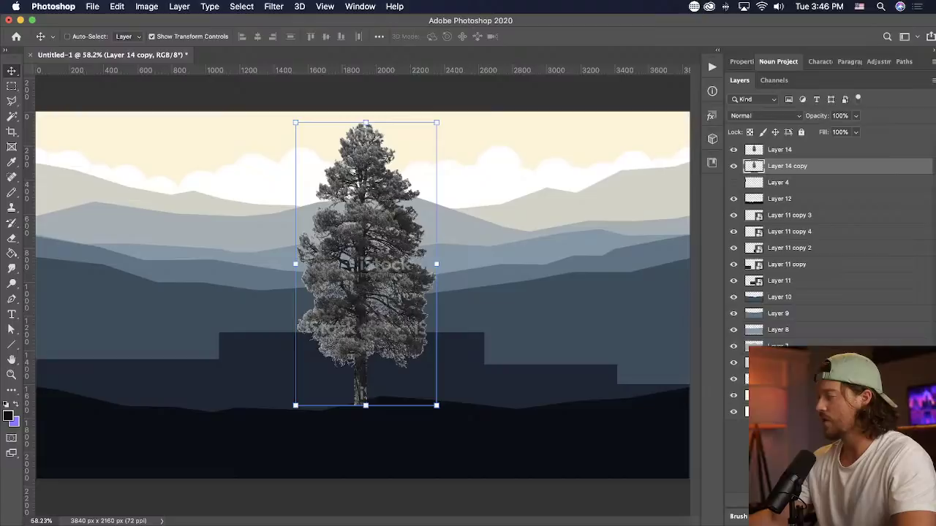
click(775, 297)
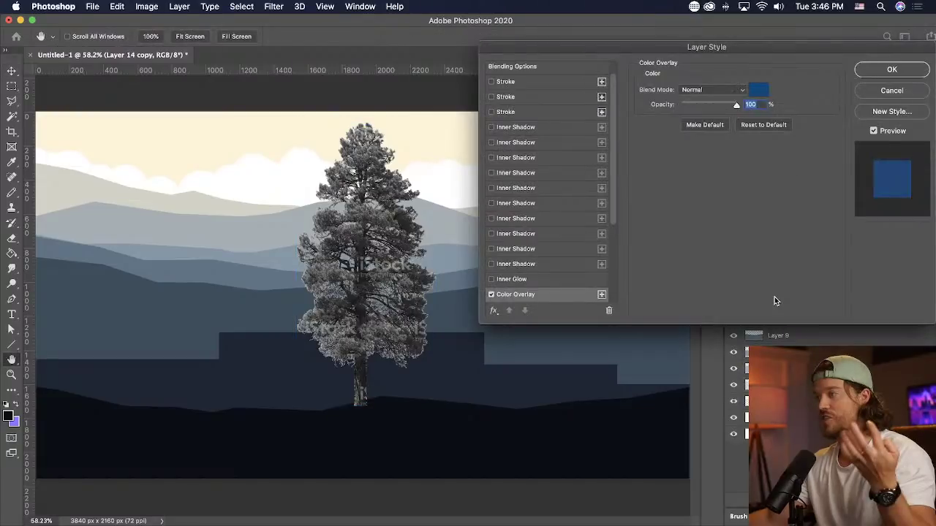
click(759, 89)
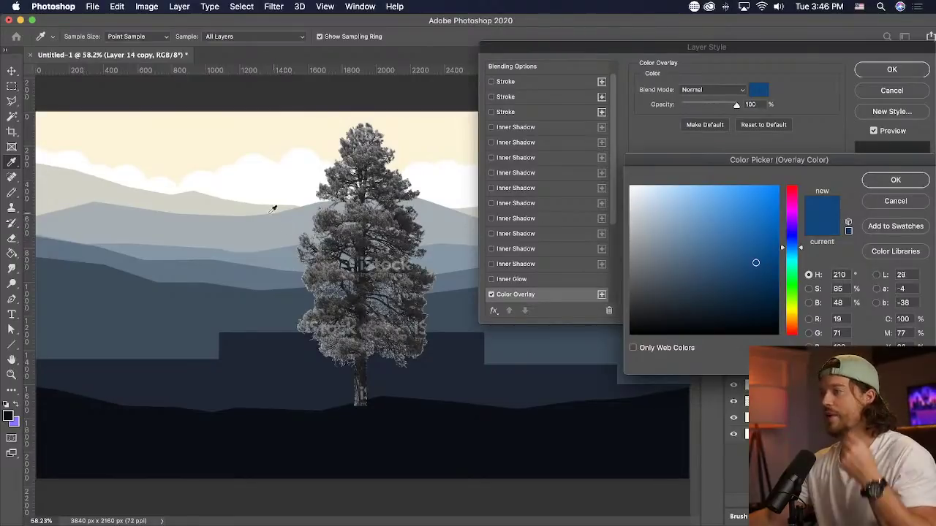
click(268, 222)
click(896, 180)
click(892, 70)
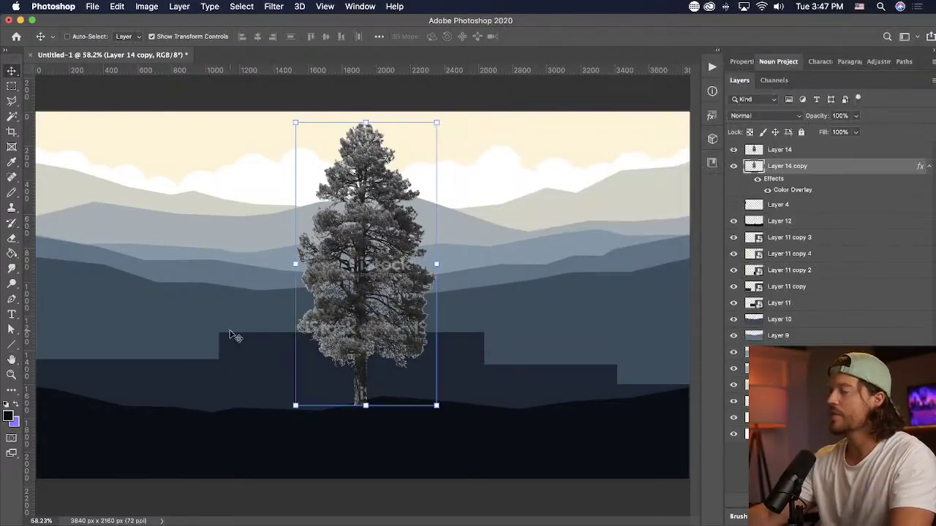
- Combine Layer 14 and Layer 14 copy into a single smart object
shift+click(802, 154)
right_click(802, 154)
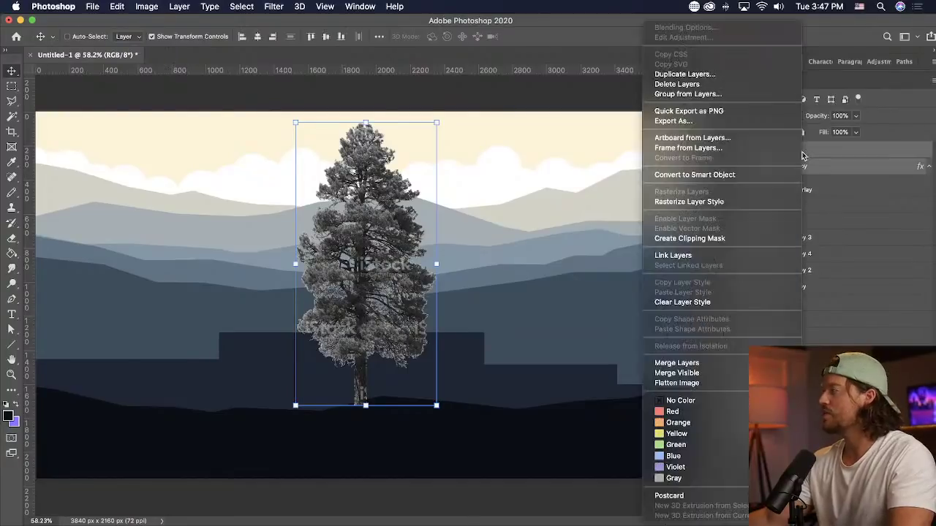
click(693, 175)
- Scale the tree down to a small size and stand it on the pale blue-gray hill's ridge near the peak
key(super+t)
drag(421, 407, 310, 173)
key(Return)
drag(390, 173, 441, 200)
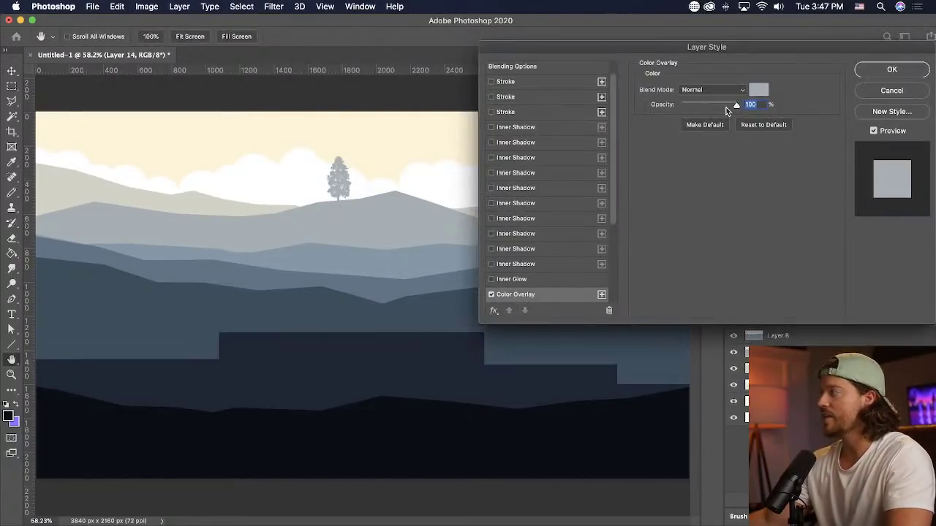
- Try lowering the small tree's Color Overlay opacity to 78%
drag(726, 107, 723, 104)
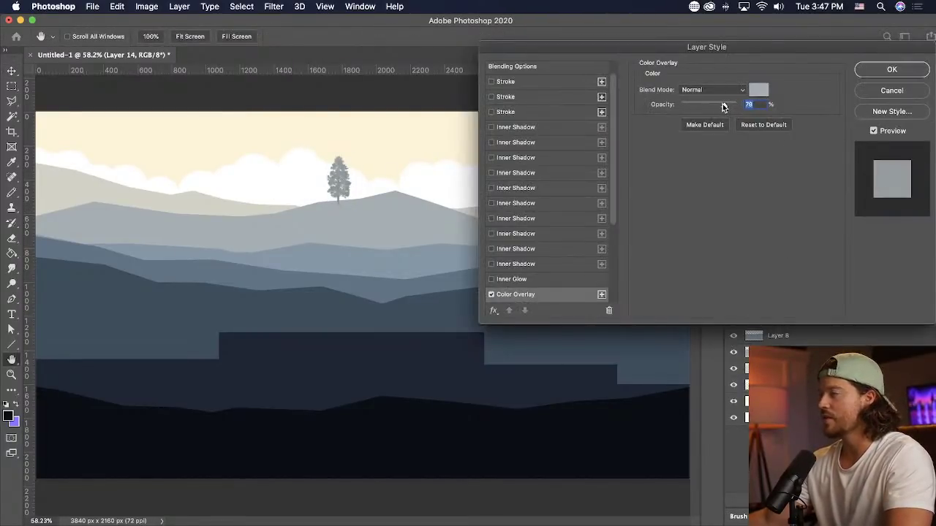
click(892, 90)
- Create a new layer above the small tree and clip it to the tree layer
key(alt+shift+super+n)
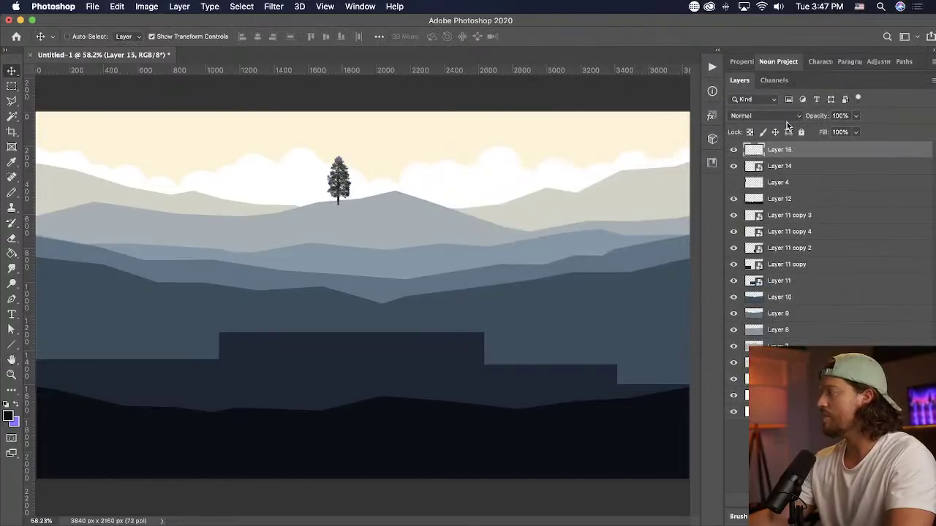
alt+click(801, 155)
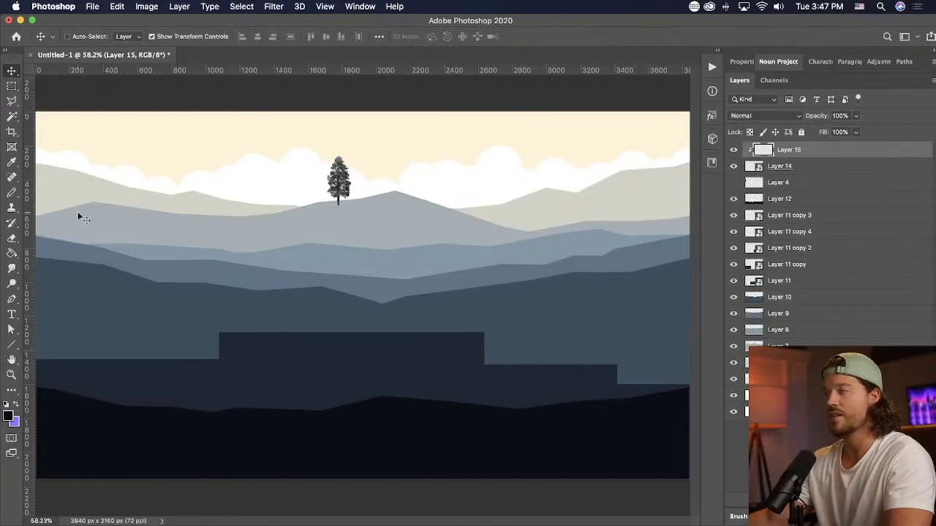
- Fade the small tree with a gray gradient on the clipped layer and combine both layers into a single smart object
click(12, 253)
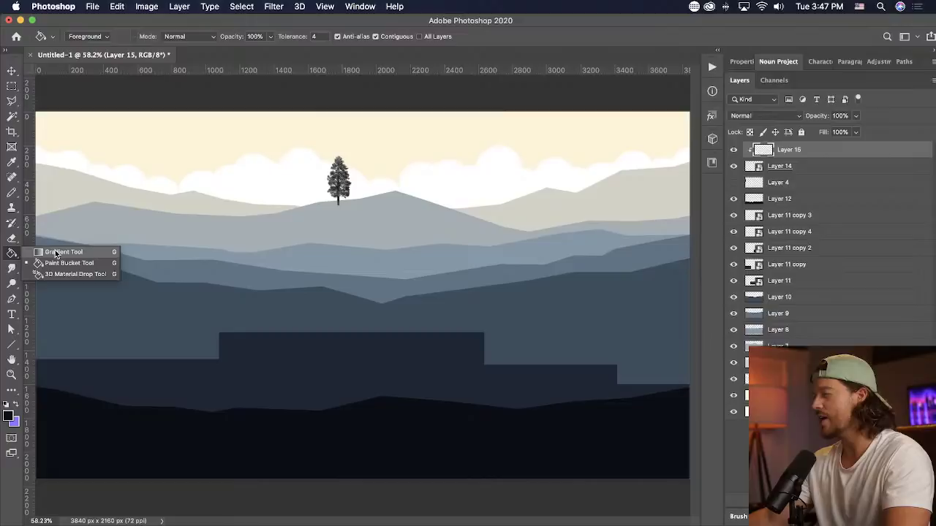
click(58, 252)
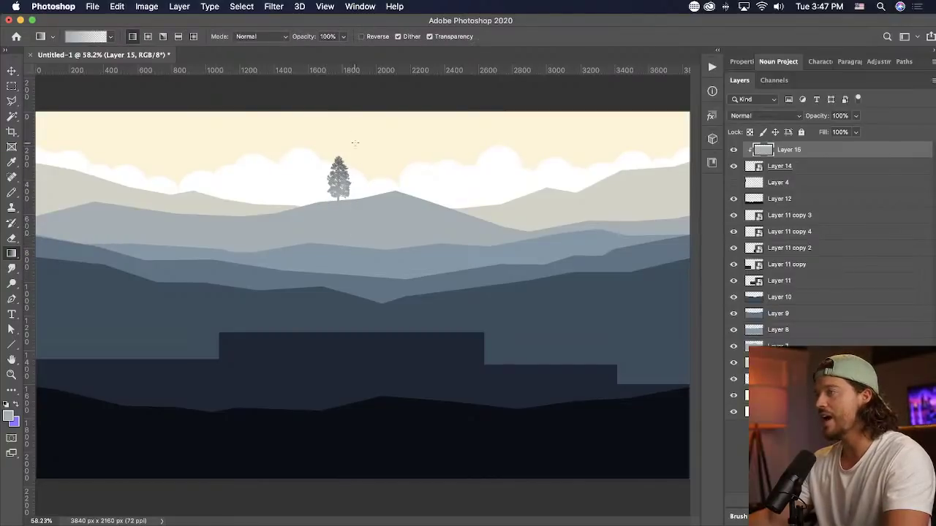
key(v)
shift+click(806, 167)
right_click(806, 166)
click(746, 122)
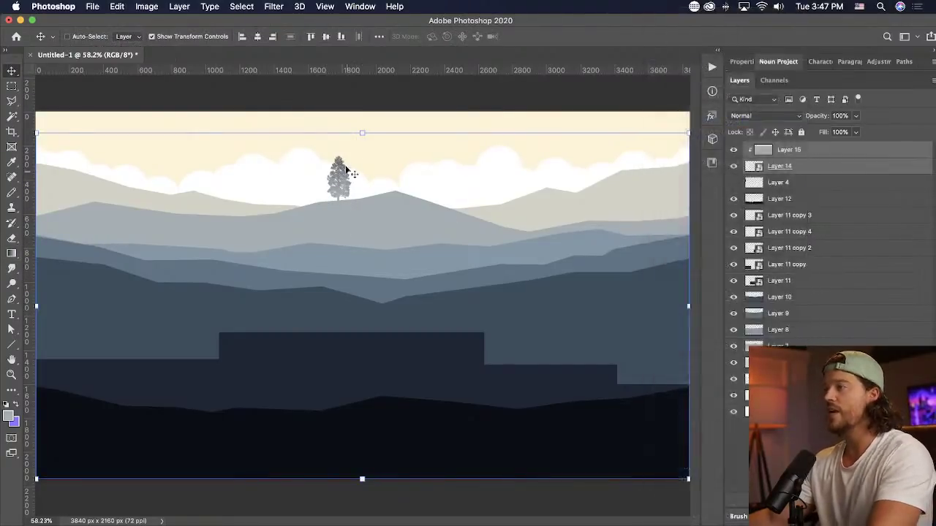
- Open the contents of the combined tree smart object for editing
right_click(790, 150)
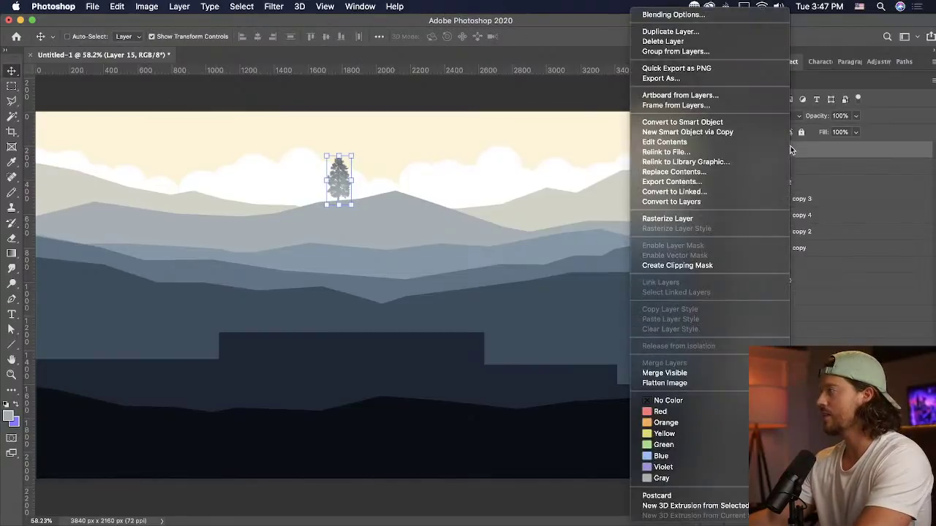
click(684, 219)
double_click(753, 150)
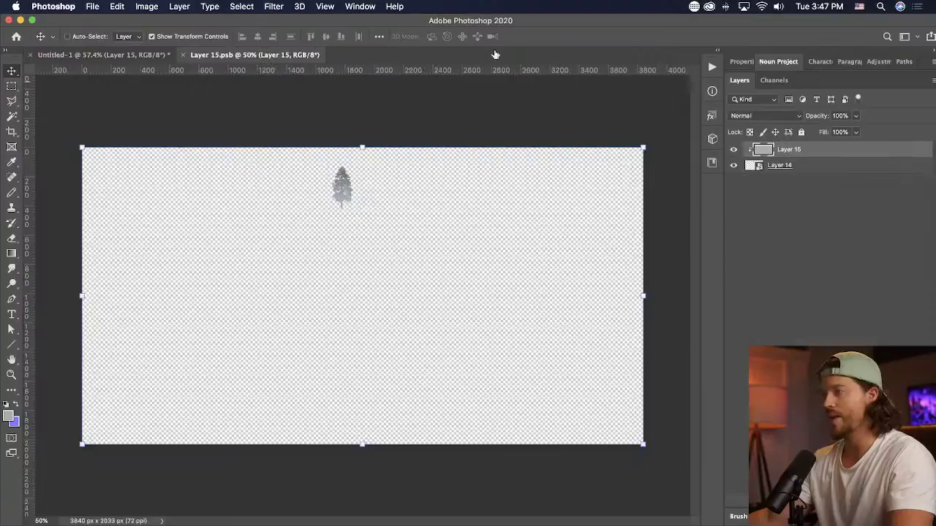
click(146, 5)
click(152, 143)
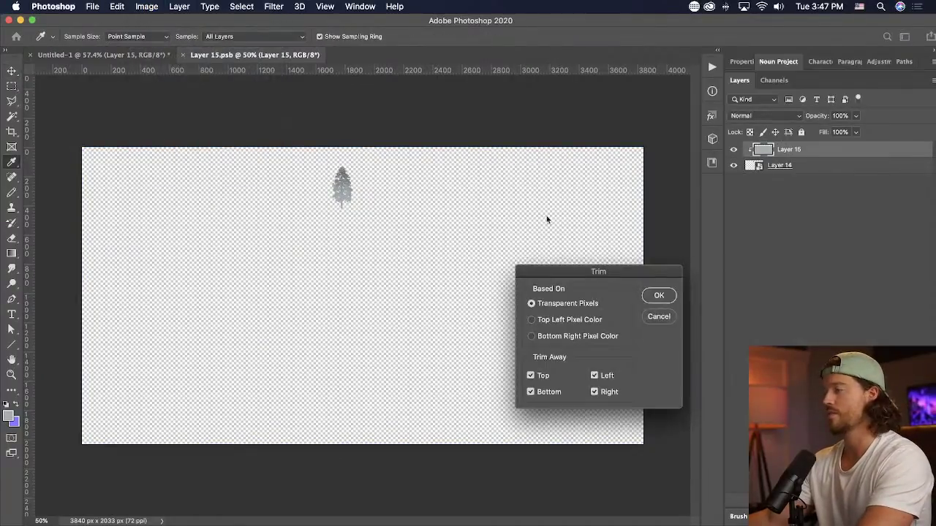
click(658, 304)
key(v)
click(797, 167)
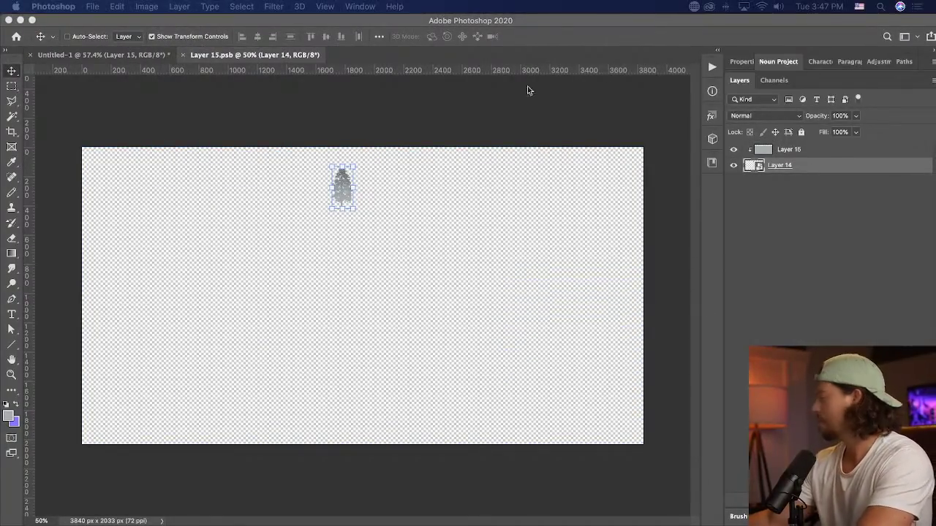
click(117, 6)
click(117, 7)
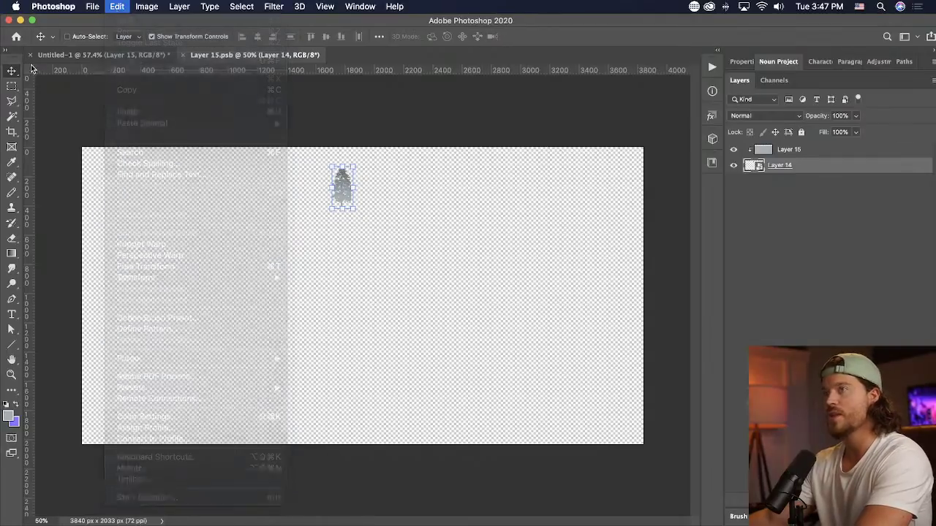
key(m)
- Trim the smart object's canvas by transparent pixels on all four sides, save it and return to the Untitled-1 document
click(117, 6)
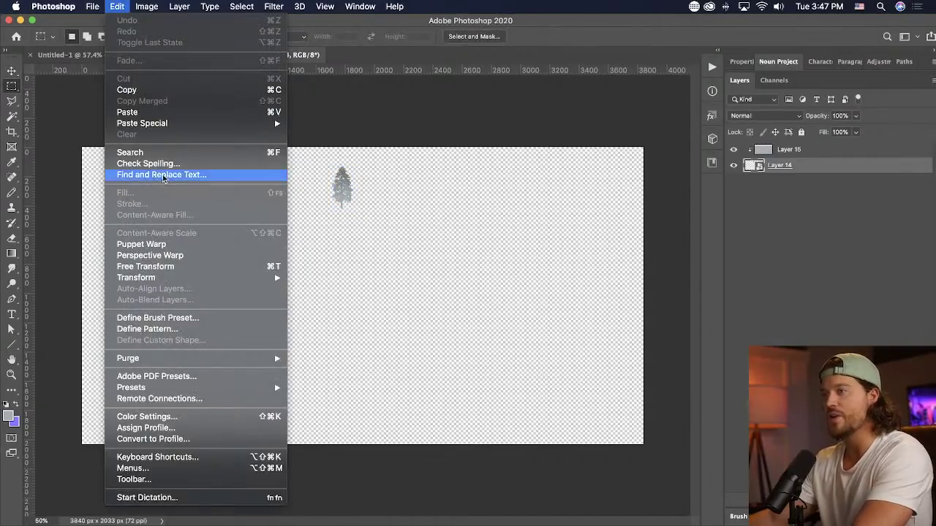
mouse_move(146, 7)
click(153, 141)
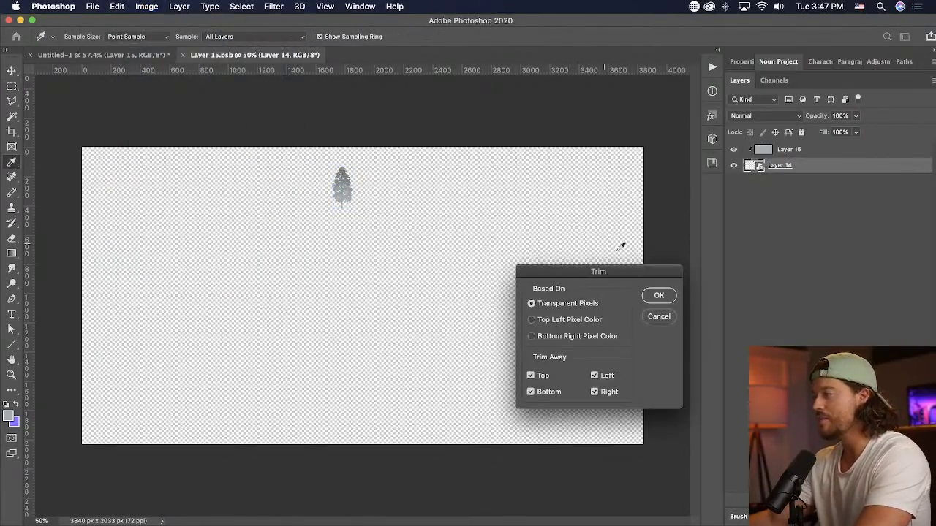
click(652, 293)
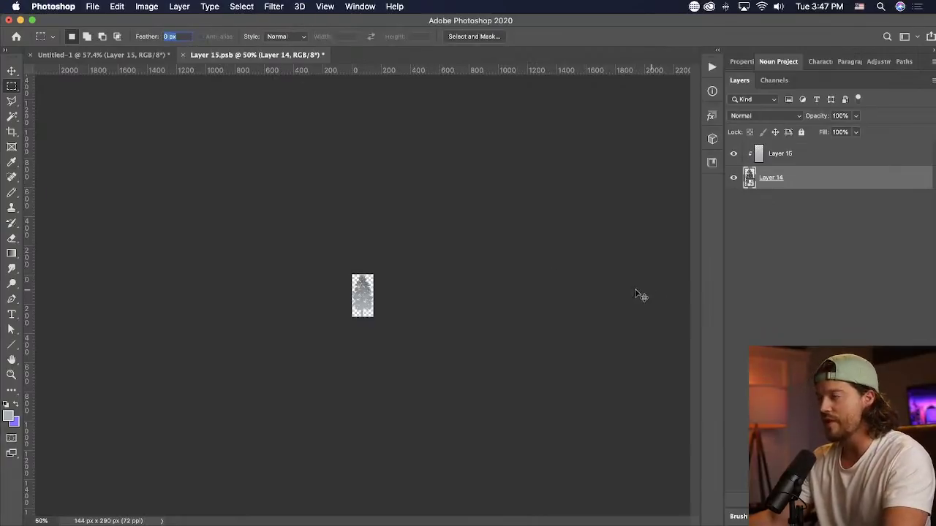
click(152, 61)
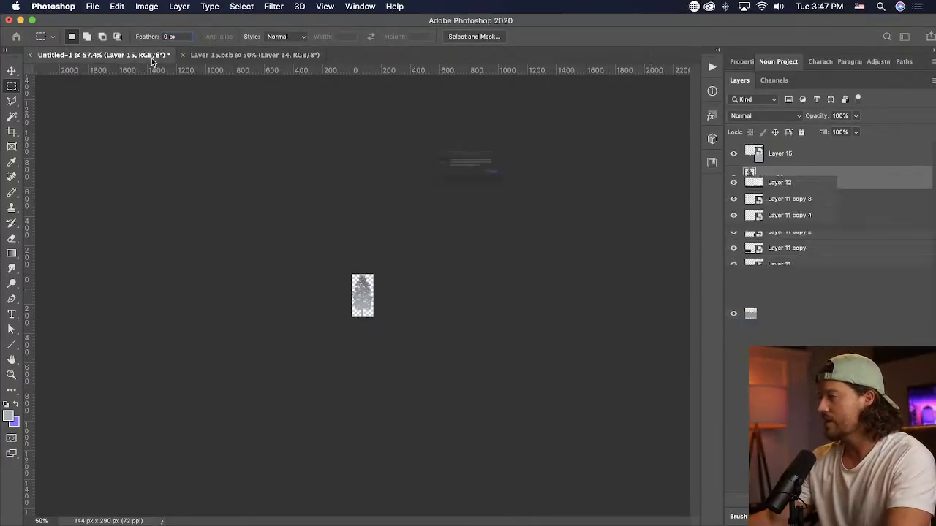
click(555, 192)
- Scale the trimmed tree down, stand it on the pale blue-gray hill's ridge near the peak, and duplicate it
key(v)
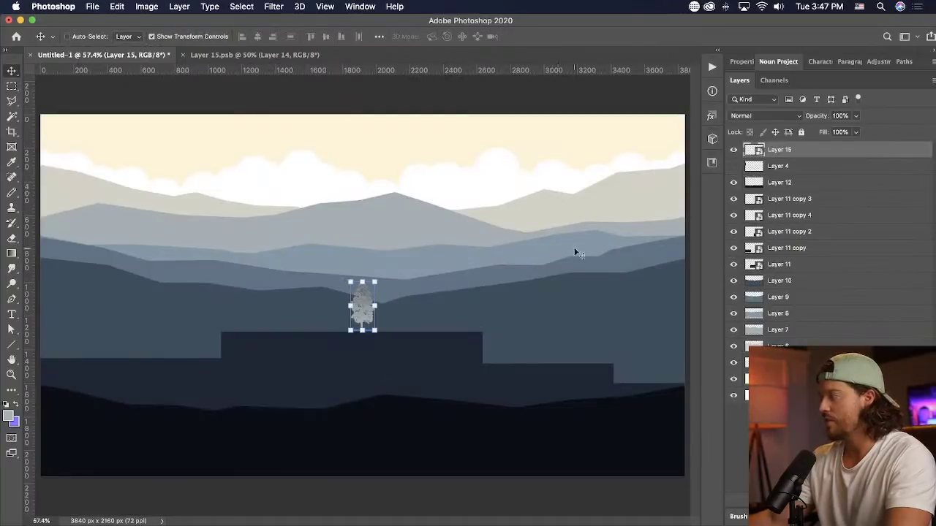
drag(501, 316, 461, 192)
key(super+t)
key(Return)
drag(350, 165, 374, 180)
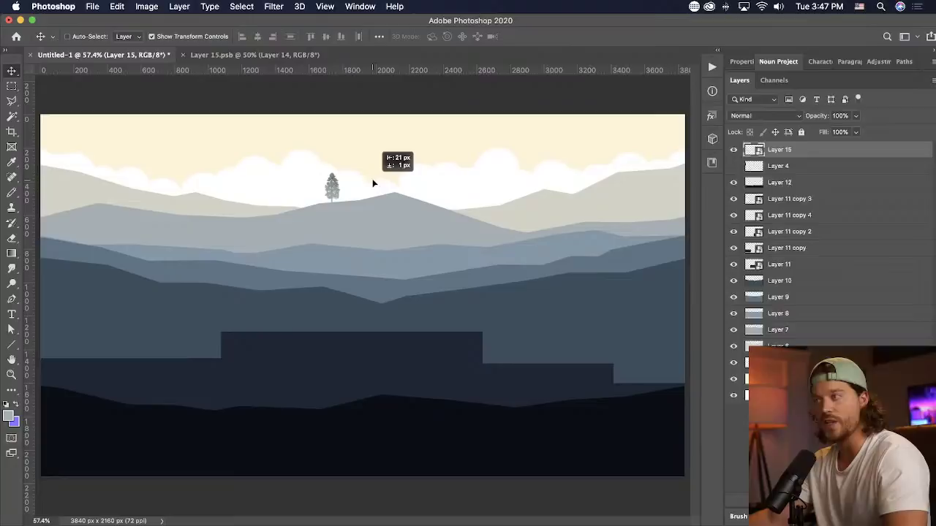
drag(374, 179, 373, 184)
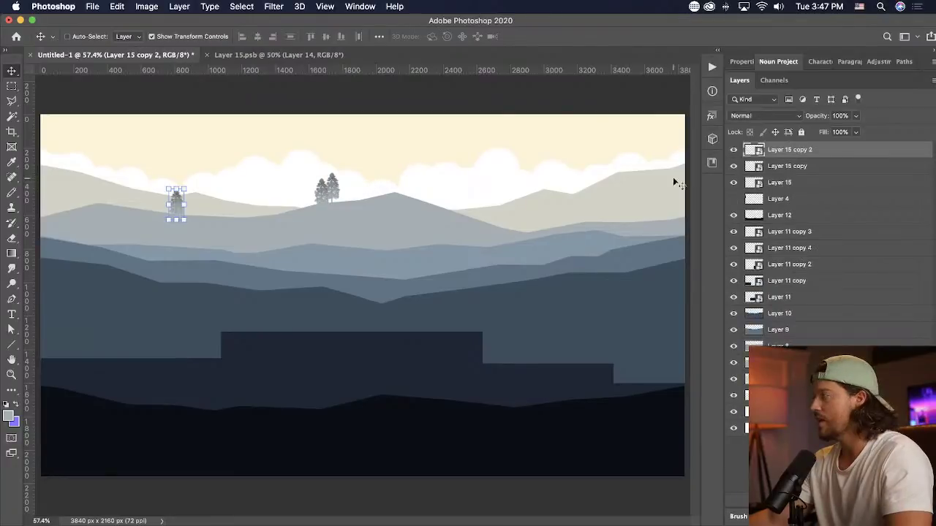
- Undo the second tree duplicate, then scale the two remaining trees down and space them apart on the ridge
key(super+z)
key(super+z)
shift+click(780, 168)
drag(340, 172, 330, 188)
key(Return)
drag(403, 205, 416, 202)
- Give the Layer 15 tree a pale blue-gray Color Overlay at 100% opacity and delete the untinted Layer 15 copy
click(824, 167)
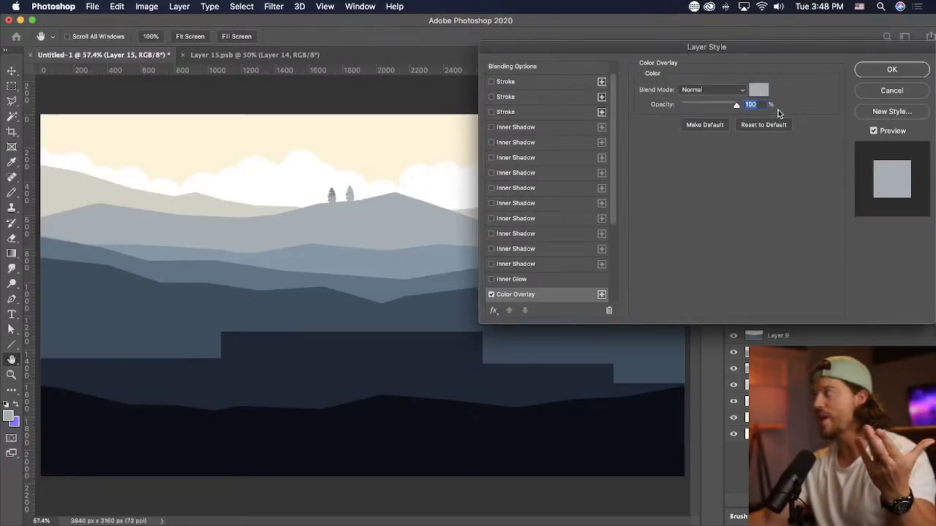
click(891, 69)
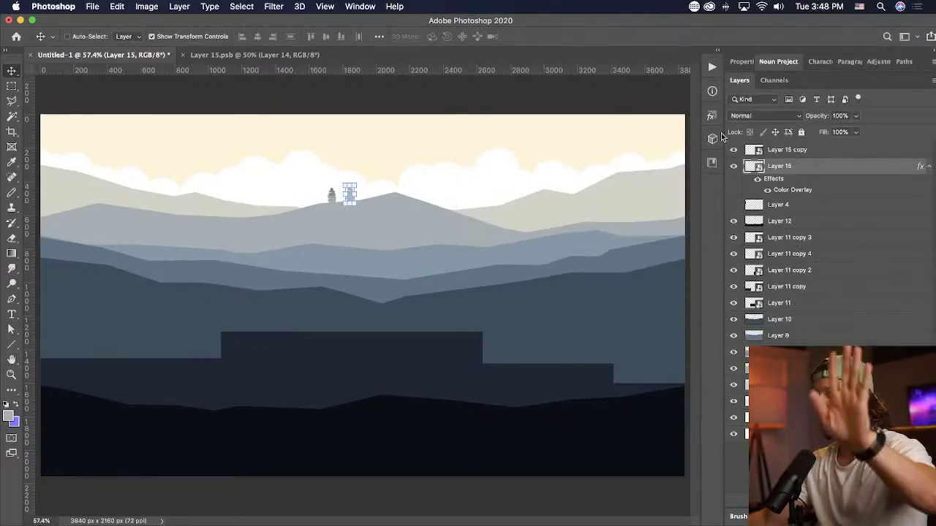
click(329, 201)
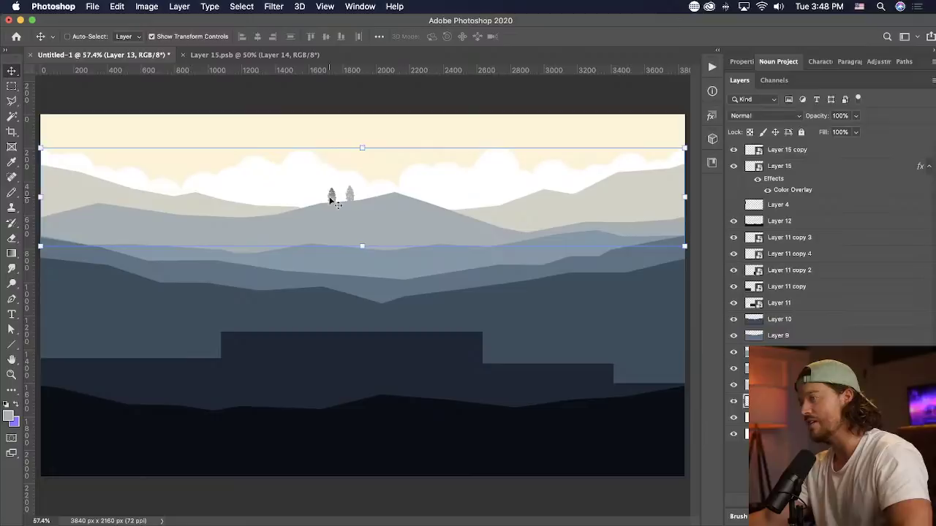
click(331, 199)
key(Delete)
- Duplicate the tinted tree repeatedly and scatter the copies singly and in pairs along the whole pale blue-gray hill ridge, varying their sizes
drag(424, 196, 430, 203)
drag(526, 198, 354, 214)
mouse_move(355, 217)
mouse_down()
mouse_move(376, 218)
mouse_move(366, 218)
mouse_up()
drag(365, 218, 274, 223)
mouse_move(303, 222)
mouse_down()
mouse_move(294, 199)
mouse_move(312, 200)
mouse_move(324, 215)
mouse_move(314, 216)
mouse_up()
drag(416, 275, 619, 262)
drag(418, 315, 458, 302)
drag(198, 305, 460, 306)
drag(431, 303, 517, 313)
drag(516, 313, 418, 321)
drag(625, 297, 545, 296)
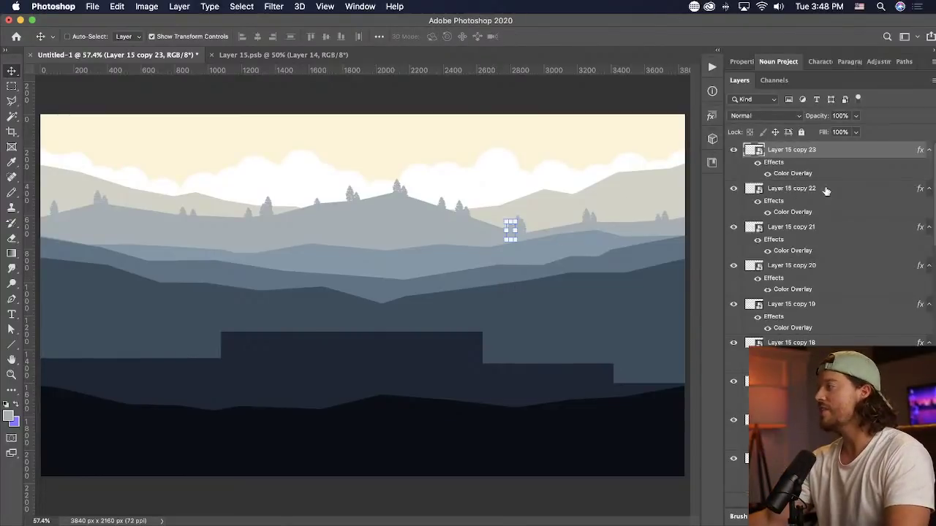
- Merge all the Layer 15 tree copies into one layer, keeping the original Layer 15 separate
scroll(826, 191, down, 15)
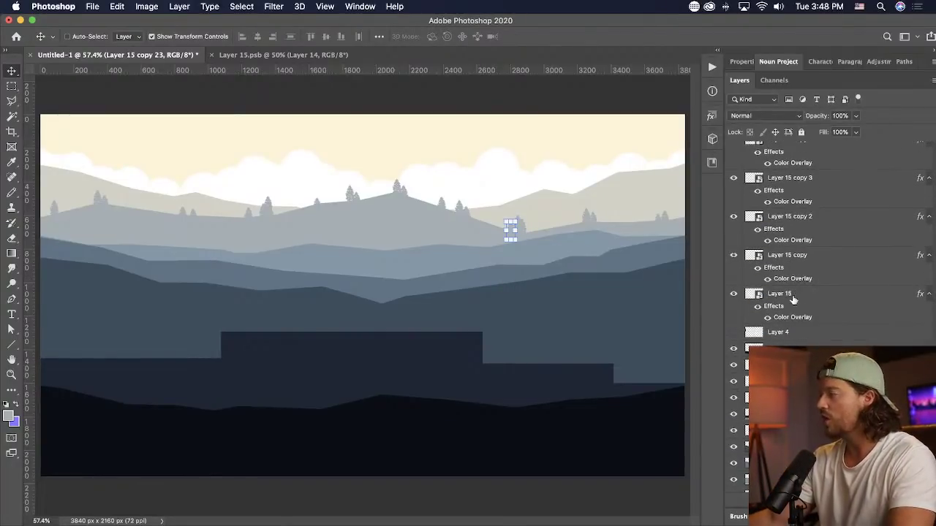
shift+click(793, 299)
right_click(791, 272)
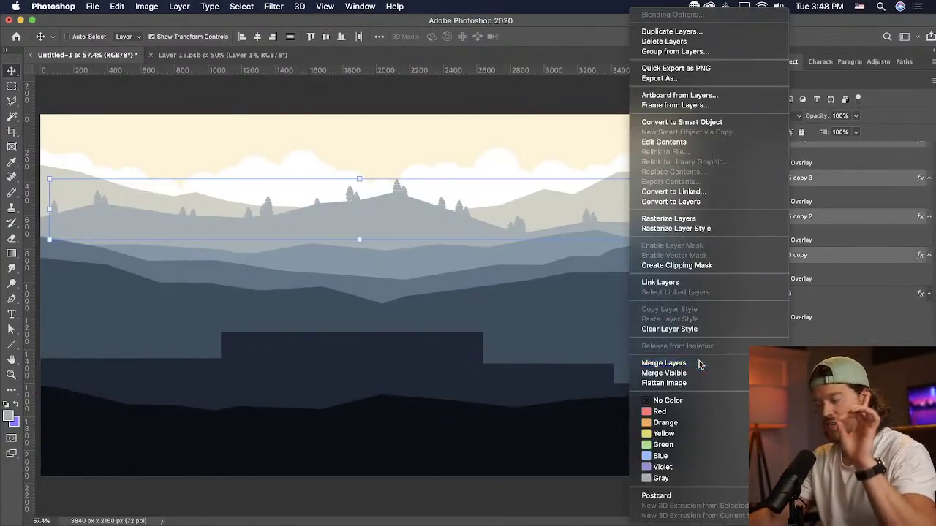
click(664, 364)
- Create an independent smart object copy of Layer 15 and place it at the top of the layer stack
click(796, 175)
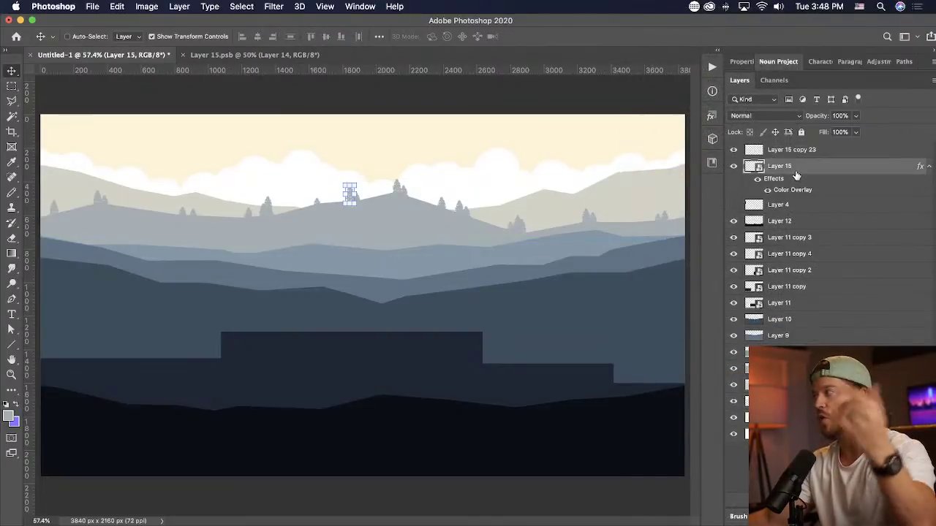
right_click(796, 173)
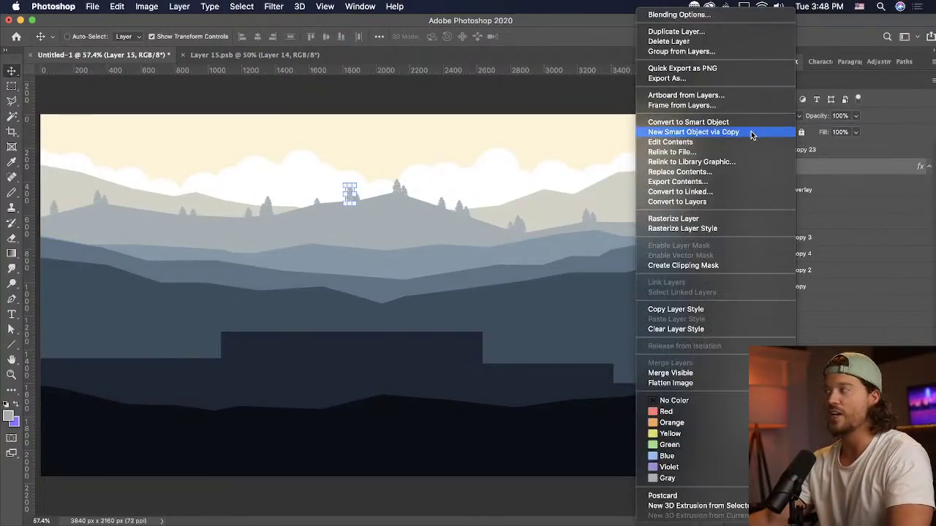
click(751, 132)
double_click(802, 165)
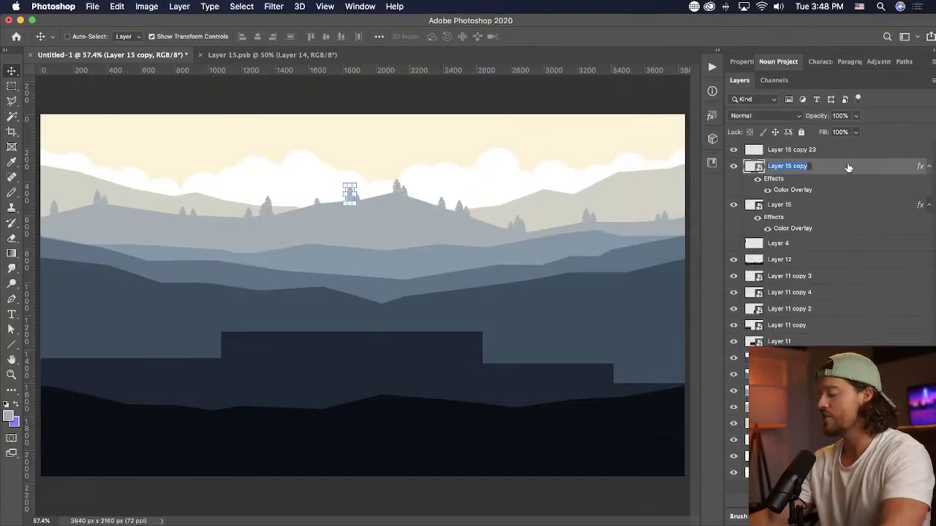
drag(843, 169, 804, 147)
- Enlarge the new tree copy and move it down over the blue hills near the middle of the scene
drag(387, 176, 278, 194)
key(super+t)
key(Return)
drag(351, 210, 486, 252)
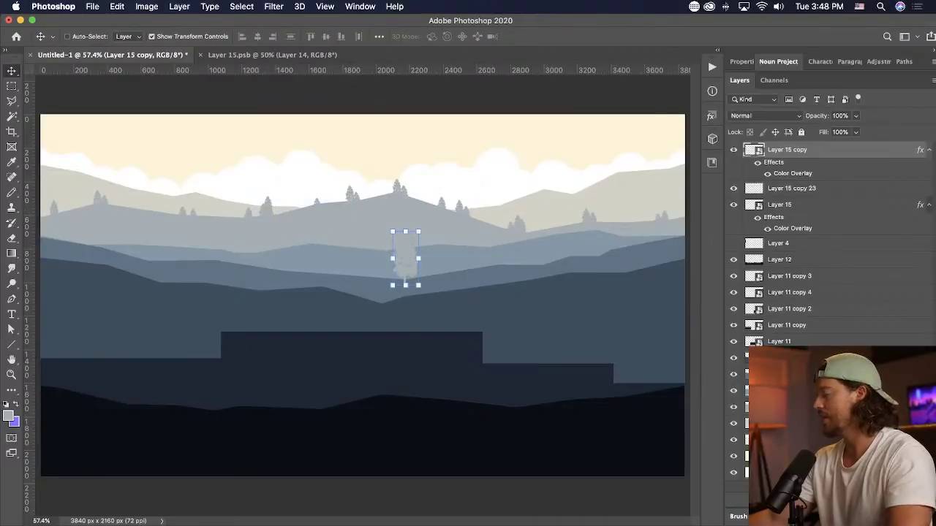
- Try recoloring the enlarged tree's Color Overlay with the slate blue sampled from the hill band behind the dark blue hill
double_click(805, 174)
click(758, 89)
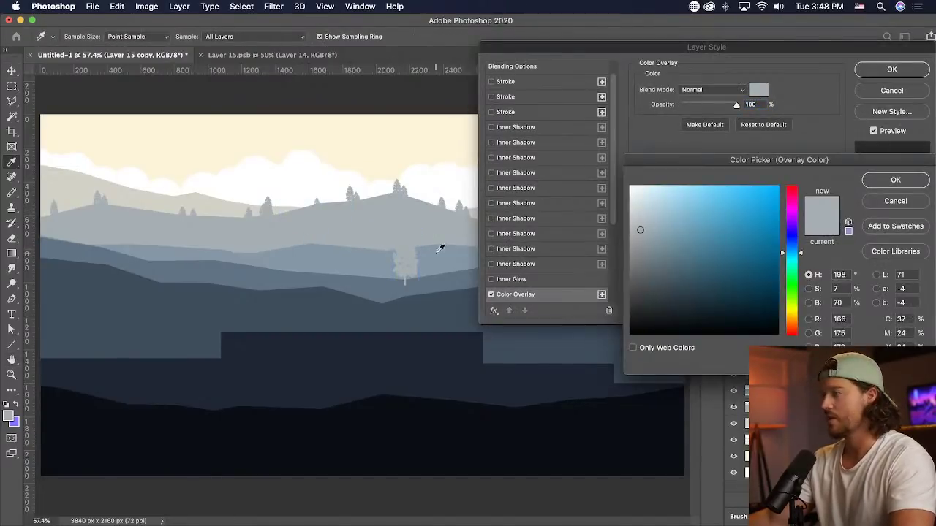
click(378, 290)
click(893, 180)
click(888, 71)
drag(585, 234, 575, 242)
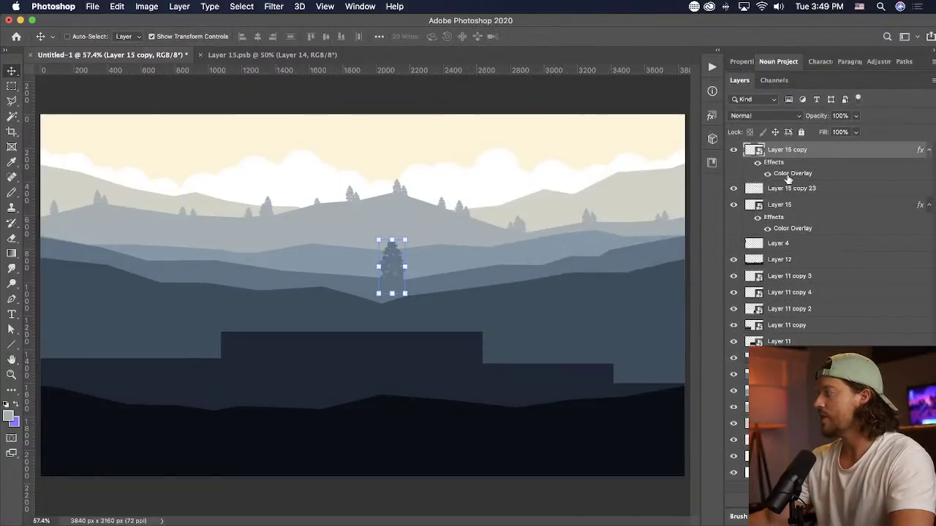
- Set the enlarged tree's Color Overlay opacity to 0% and hide the gradient layer inside its smart object contents
double_click(788, 175)
click(712, 104)
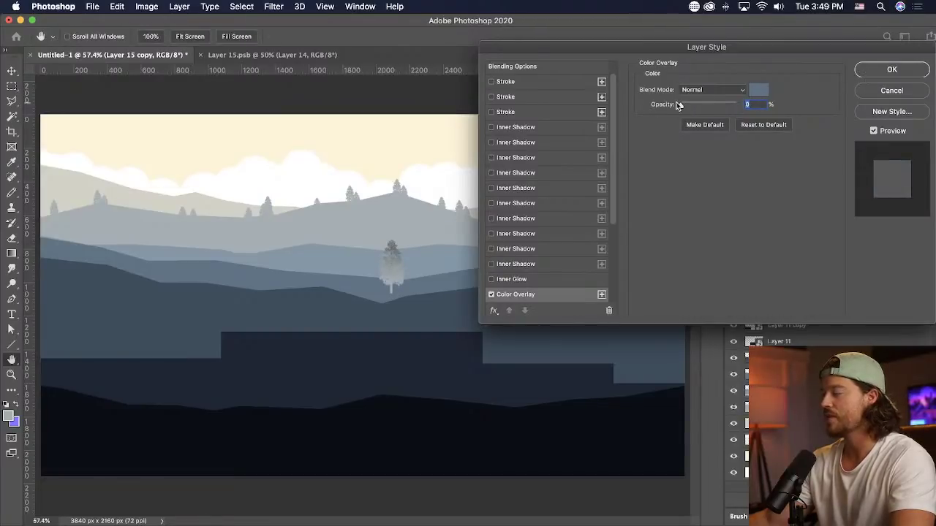
click(892, 69)
double_click(754, 151)
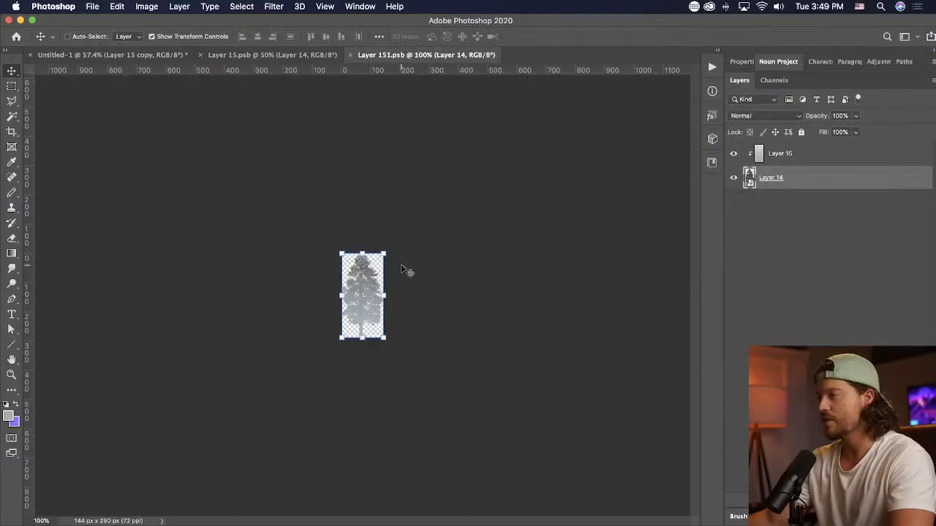
click(733, 153)
click(350, 55)
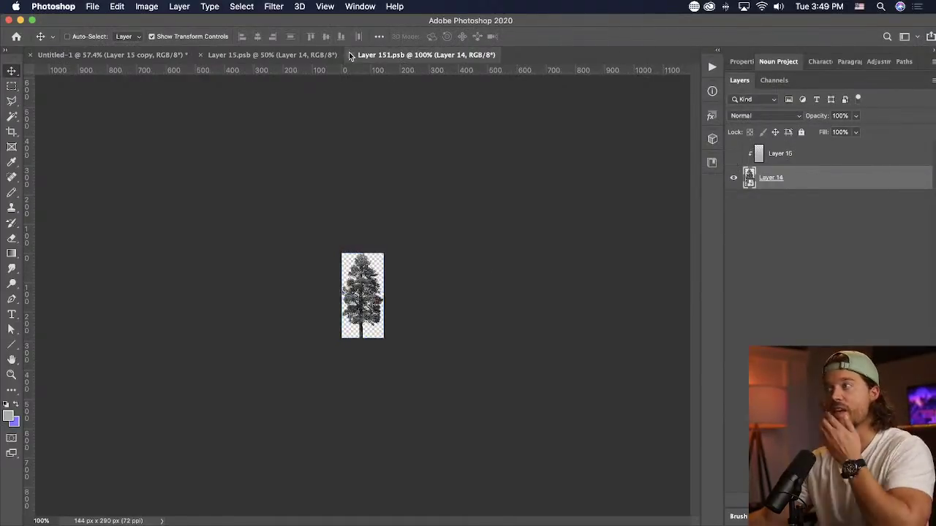
- Stand the large tree on the dark blue hill's ridge and create a new layer clipped to it
drag(437, 244, 341, 241)
click(861, 500)
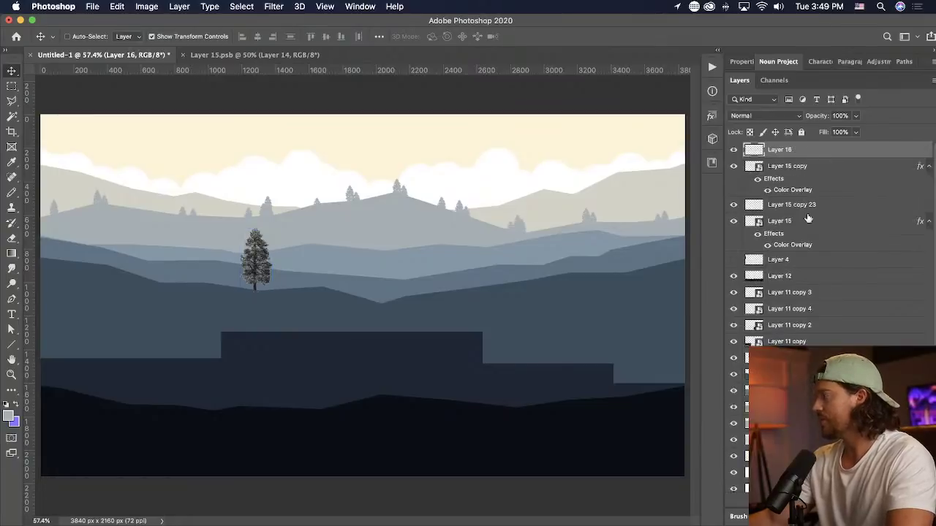
alt+click(797, 157)
- Tint the large tree with a dark slate gradient on Layer 16 and combine both layers into a smart object
click(16, 254)
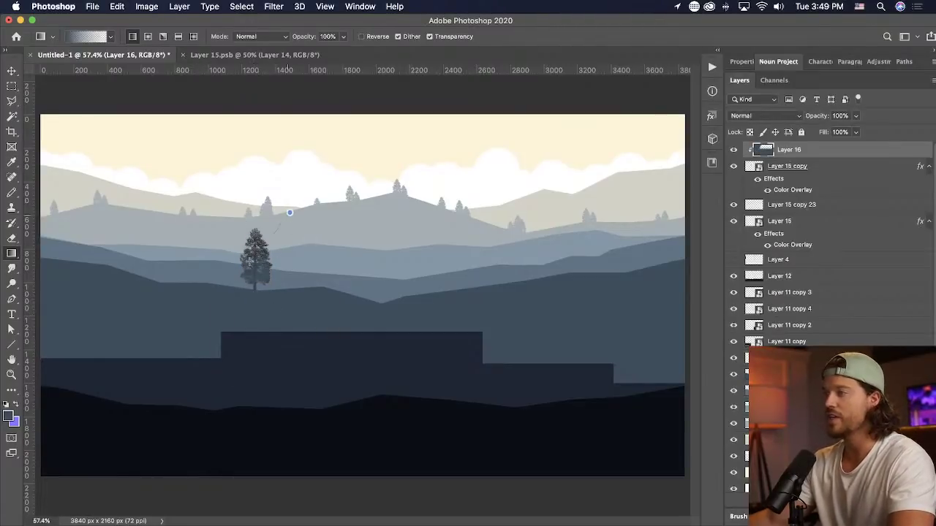
key(v)
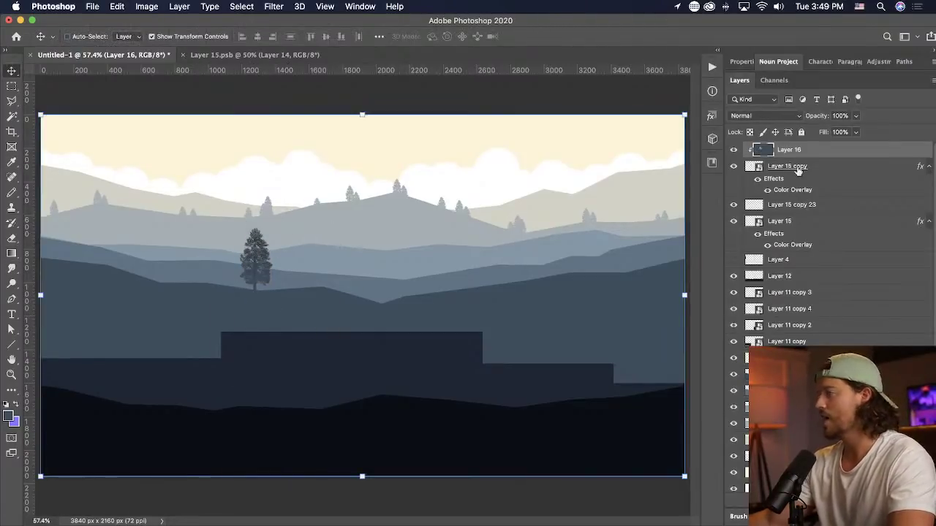
shift+click(799, 167)
right_click(798, 167)
click(738, 123)
- Duplicate the Layer 16 tree ten times and spread the copies along the dark blue hill's ridge
drag(339, 313, 432, 311)
drag(857, 149, 832, 156)
drag(376, 370, 226, 332)
drag(242, 333, 415, 380)
drag(300, 395, 614, 381)
drag(573, 383, 413, 407)
drag(427, 406, 455, 407)
drag(461, 403, 459, 411)
drag(448, 410, 510, 396)
drag(507, 399, 604, 398)
drag(612, 358, 313, 367)
- Select all the Layer 16 trees and scale them down slightly together
shift+click(815, 314)
drag(373, 207, 373, 238)
mouse_move(464, 295)
mouse_down()
mouse_move(395, 281)
mouse_move(478, 296)
mouse_up()
- Reposition individual Layer 16 tree copies along the dark blue hill's ridge to vary their spacing
click(851, 202)
click(818, 219)
drag(526, 275, 558, 293)
click(814, 235)
click(811, 265)
key(alt+bracketright)
key(alt+bracketright)
drag(491, 321, 651, 315)
- Move the Layer 16 copy 4 and copy 9 trees to either side of the rightmost tree, flipping copy 9 horizontally
click(818, 249)
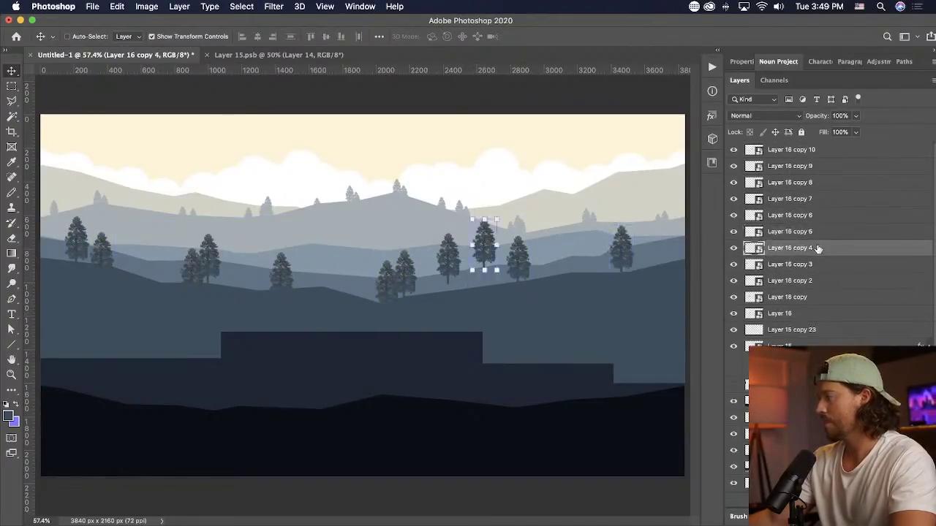
drag(539, 295, 655, 306)
super+click(510, 284)
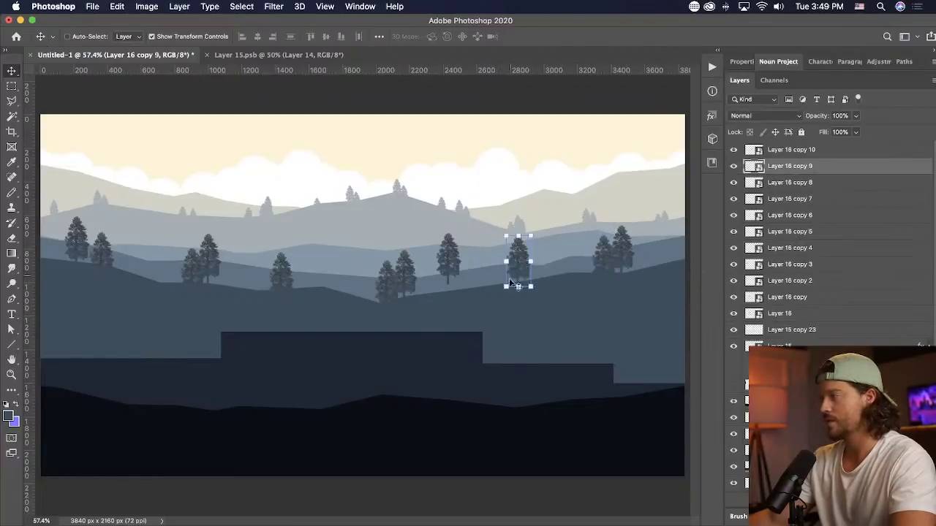
drag(510, 284, 639, 279)
click(117, 6)
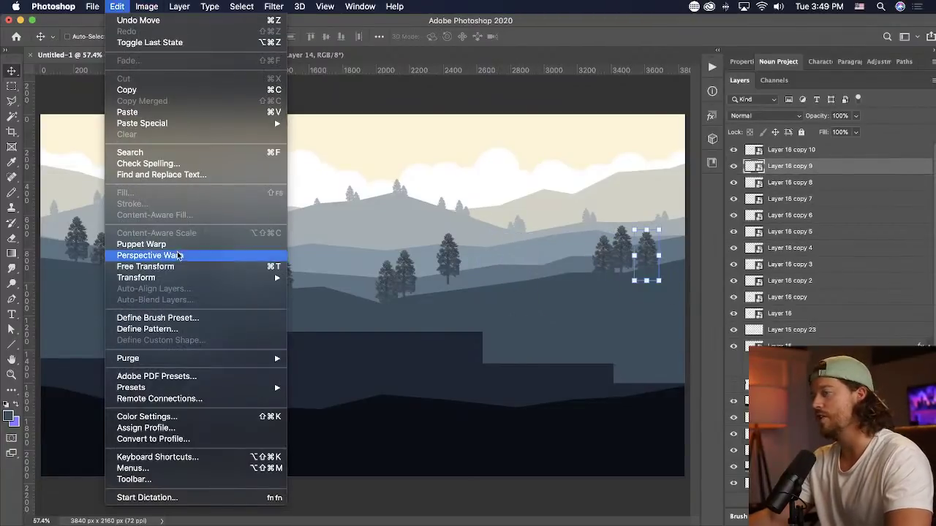
mouse_move(183, 277)
click(420, 461)
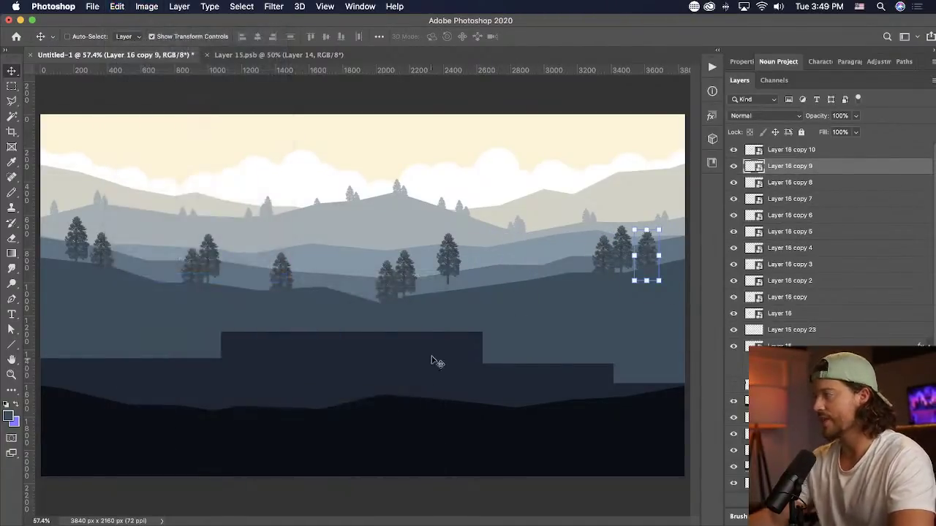
- Move the lone tree right of the central pair further along the ridge and flip it horizontally
super+click(436, 361)
super+click(450, 260)
drag(451, 260, 544, 284)
click(115, 6)
mouse_move(220, 273)
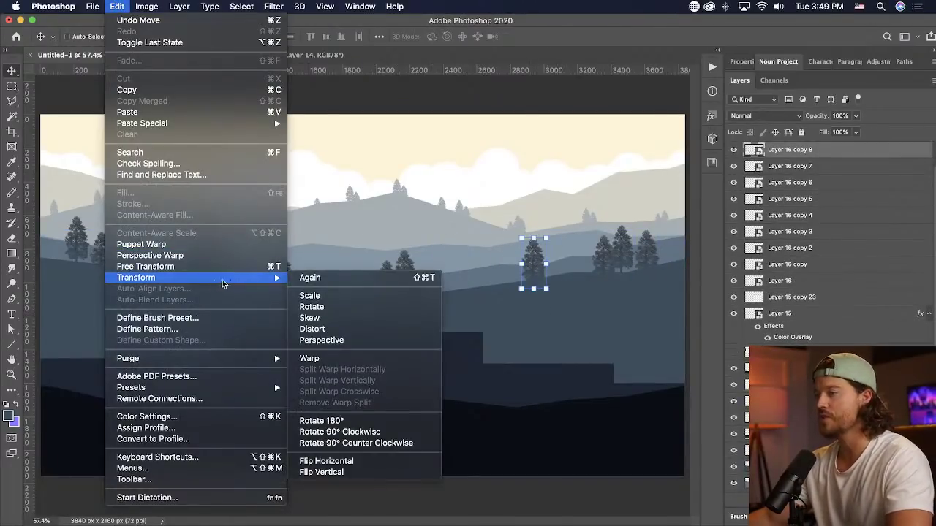
click(428, 461)
shift+click(796, 280)
right_click(808, 235)
key(Escape)
click(801, 301)
click(802, 315)
- Create an independent smart object copy of the Layer 16 copy 10 tree
super+click(647, 258)
drag(810, 180, 809, 150)
right_click(809, 150)
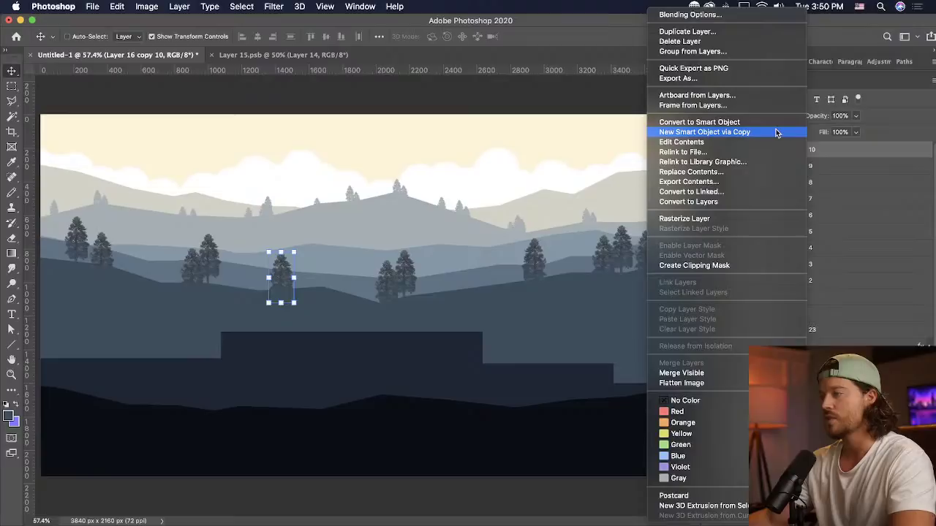
click(777, 132)
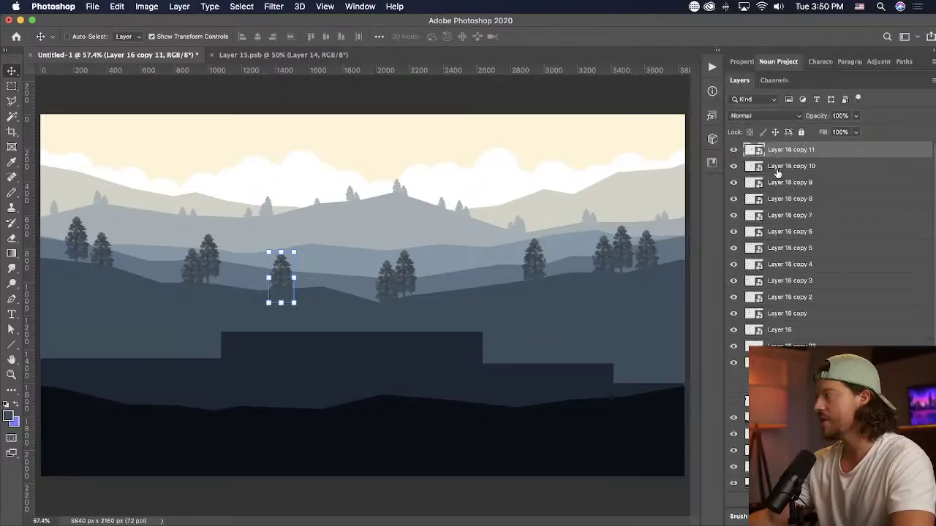
- Move the new tree copy down to the platform at the scene's left end and enlarge it
drag(256, 244, 76, 315)
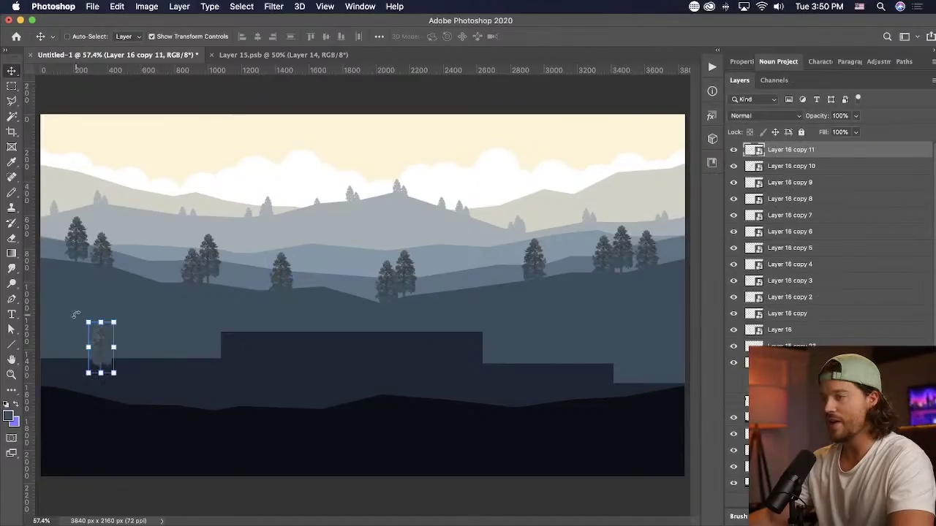
key(super+t)
drag(182, 236, 221, 114)
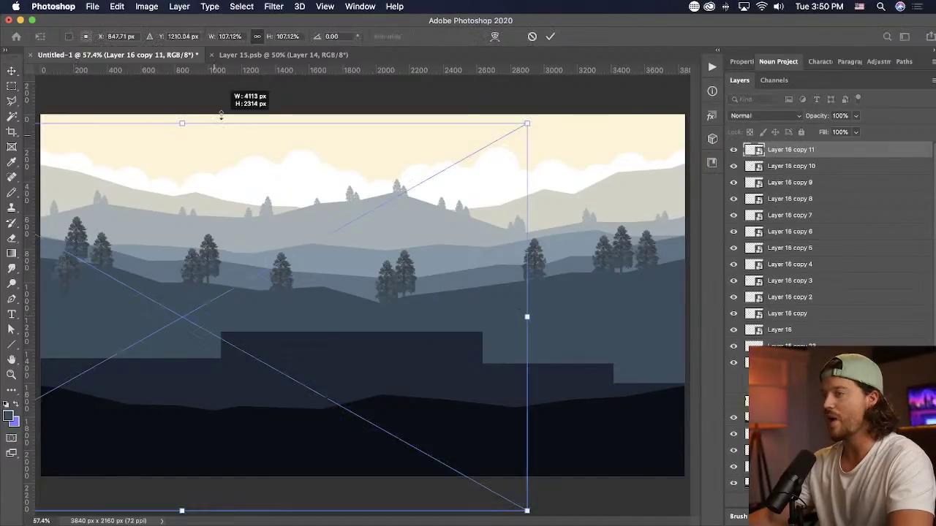
key(Escape)
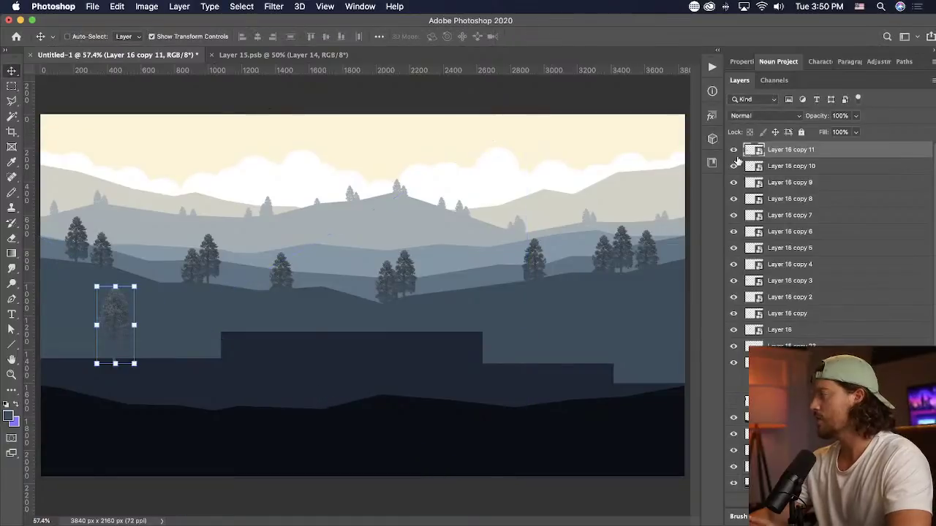
- Merge the ridge trees from Layer 16 to Layer 16 copy 10 into one layer and clip a new layer to it
click(788, 168)
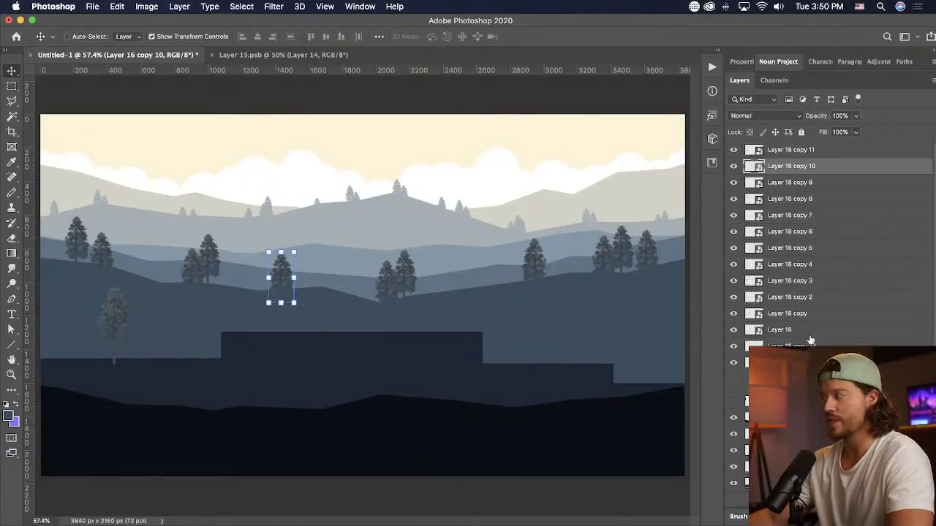
shift+click(782, 333)
right_click(782, 339)
click(691, 363)
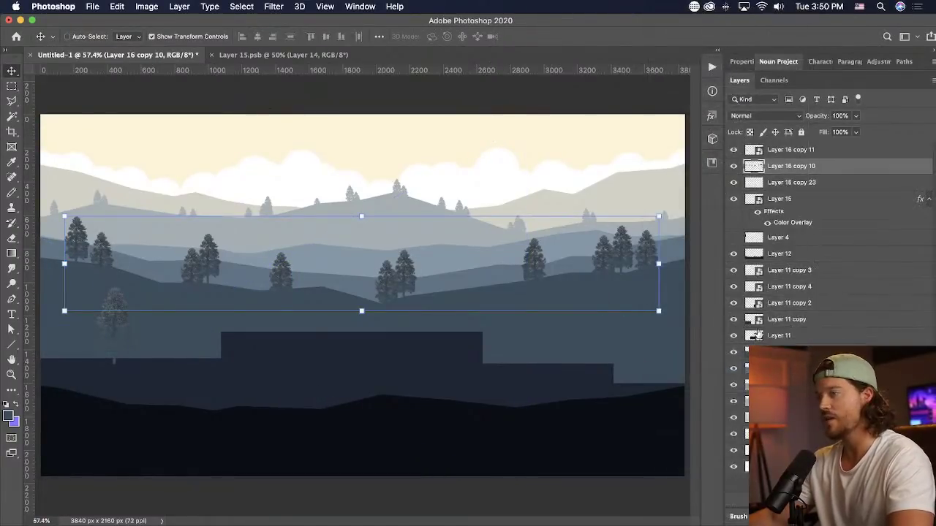
key(alt+shift+super+n)
alt+click(802, 174)
- Switch to the Brush tool and increase the brush size to 500
click(12, 193)
right_click(15, 192)
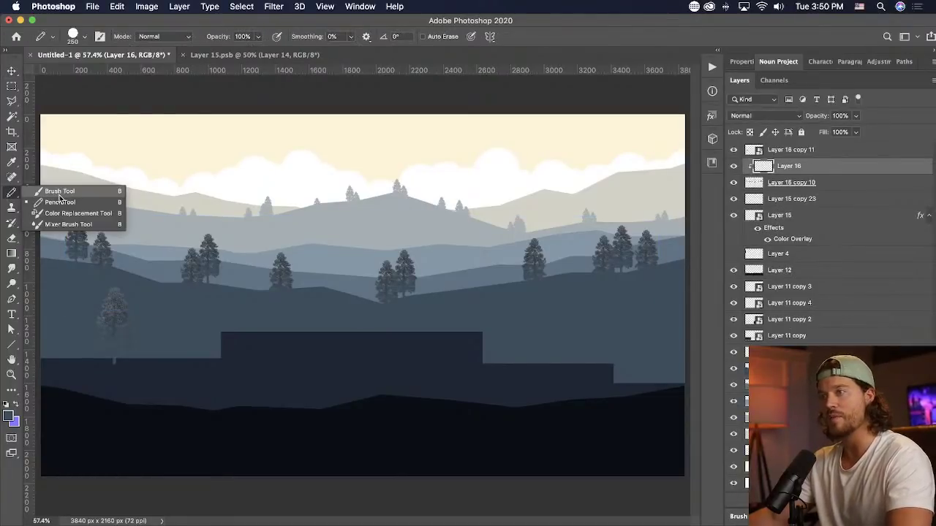
click(59, 190)
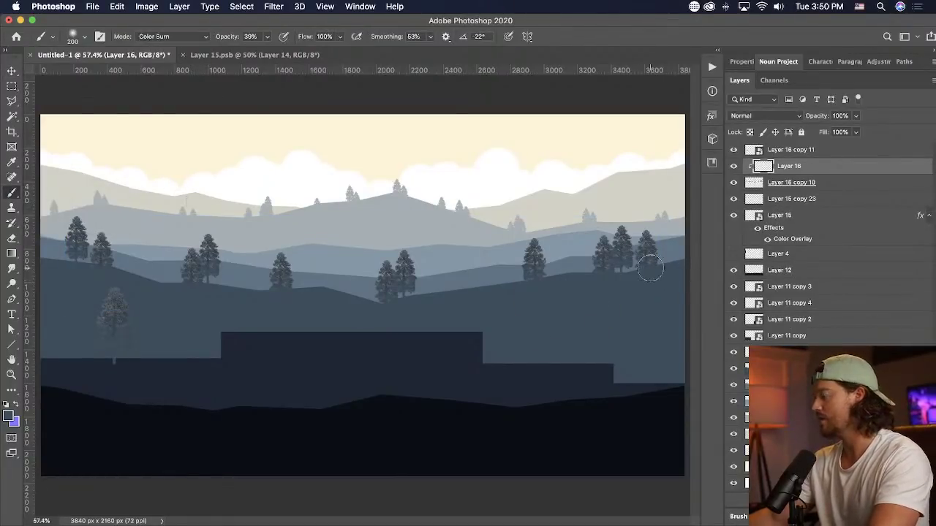
key(bracketright)
key(bracketright)
key(bracketright)
key(bracketright)
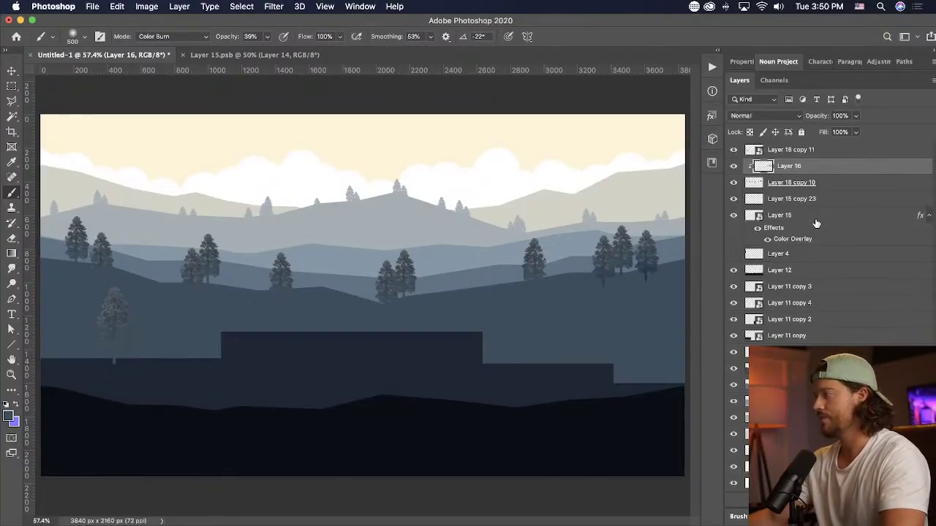
- Sample the dark blue hill's colour and paint it in Normal mode over the ridge trees' bases on the clipped layer
key(i)
click(598, 309)
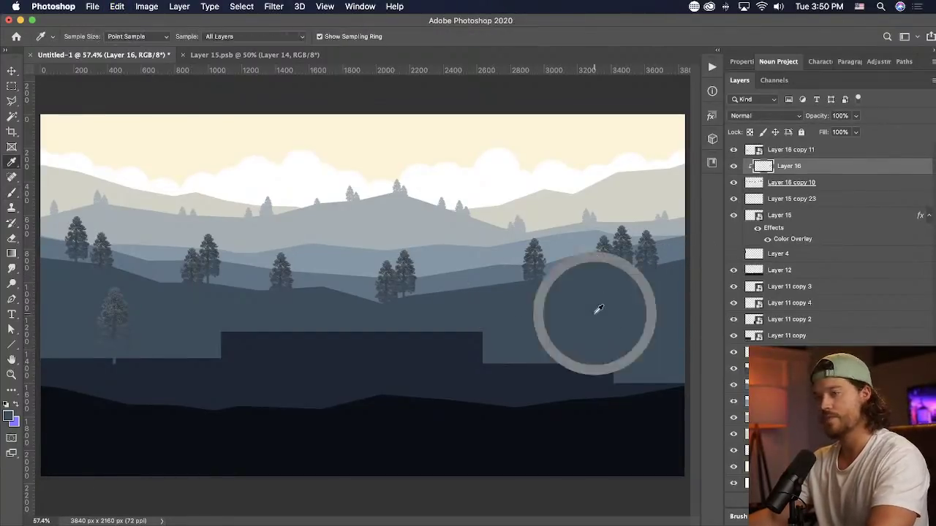
key(b)
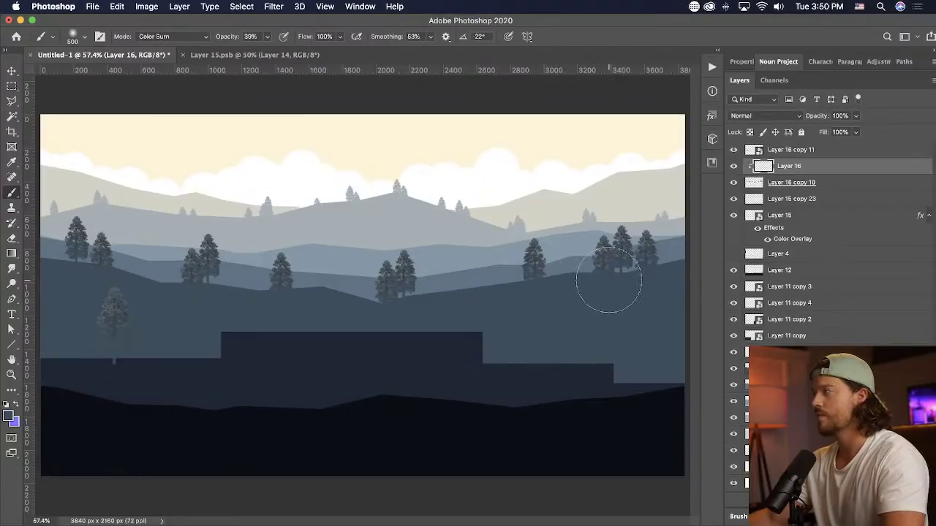
click(157, 37)
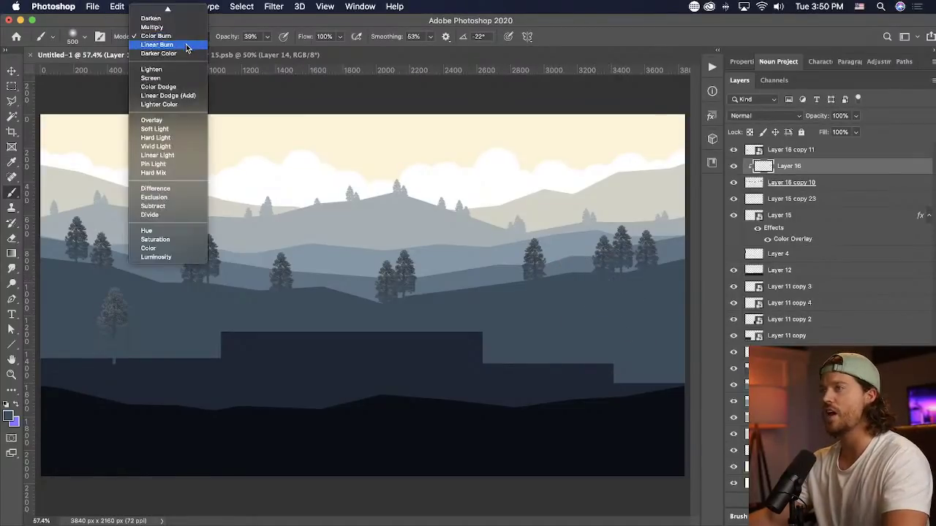
click(157, 10)
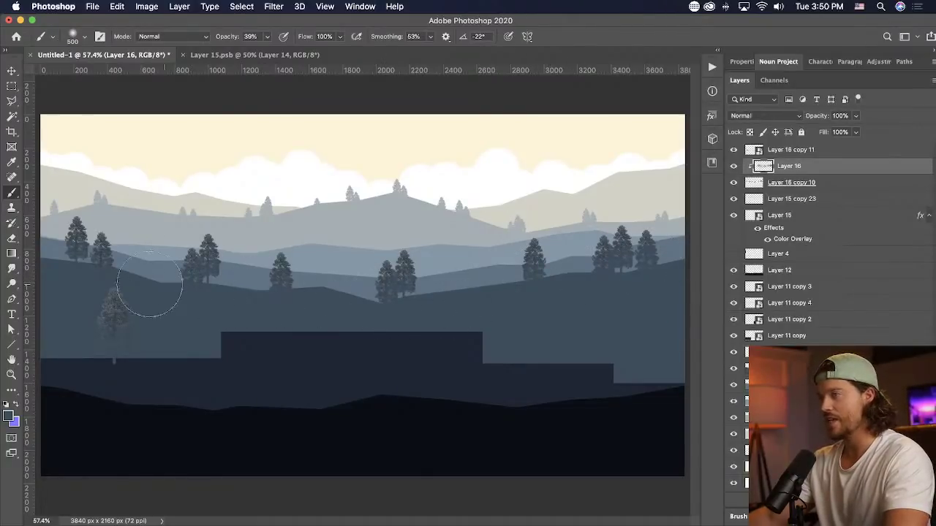
- Select the foreground tree on Layer 16 copy 11 and scale it up proportionally
key(v)
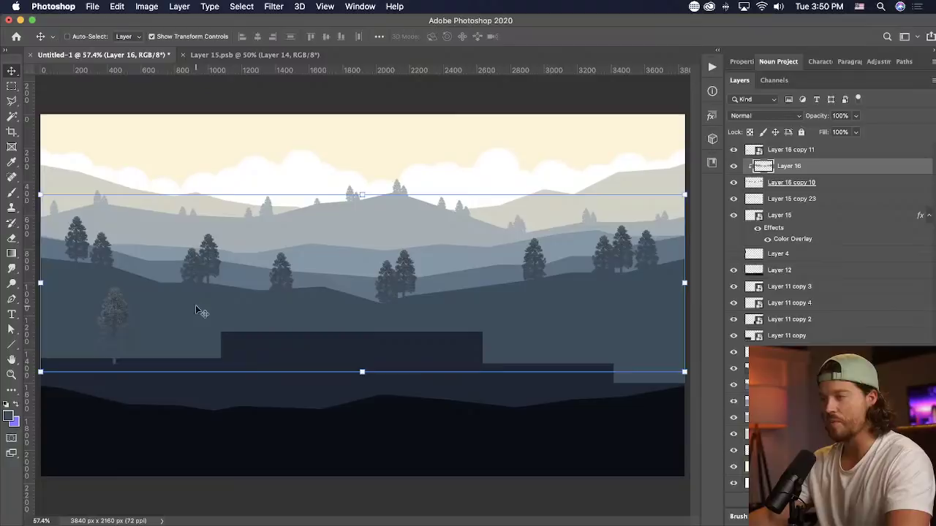
super+click(98, 326)
super+click(114, 327)
key(super+t)
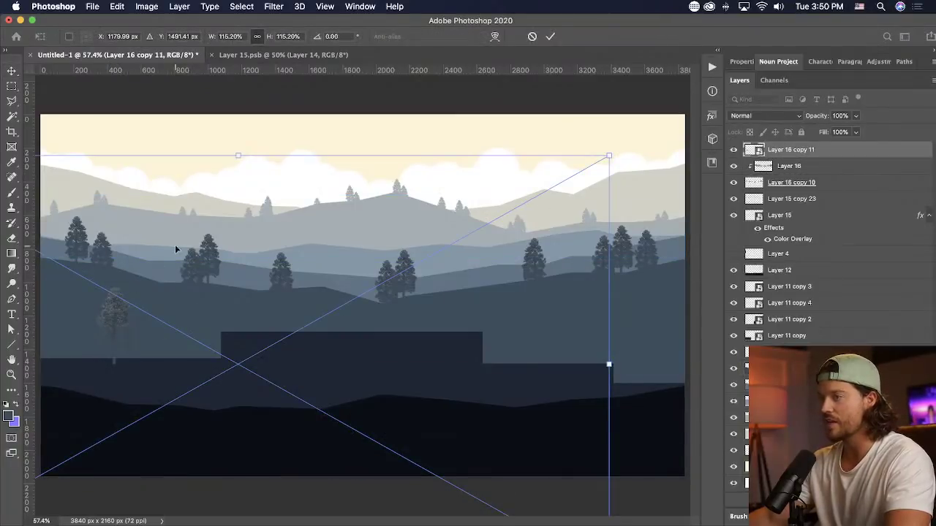
drag(236, 158, 271, 32)
key(Return)
- Make an independent smart object copy of the foreground tree and delete the clipped tint layer from its saved contents
drag(250, 270, 812, 153)
right_click(811, 154)
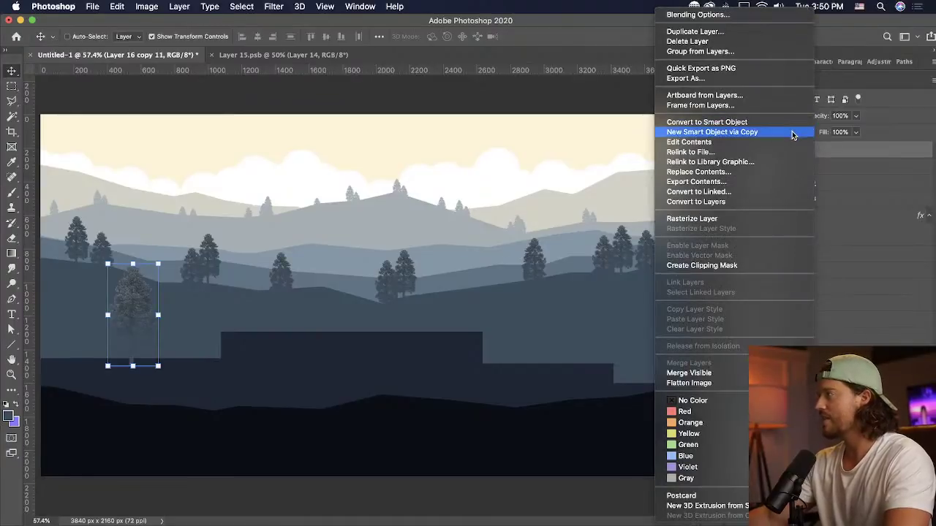
click(794, 132)
double_click(755, 166)
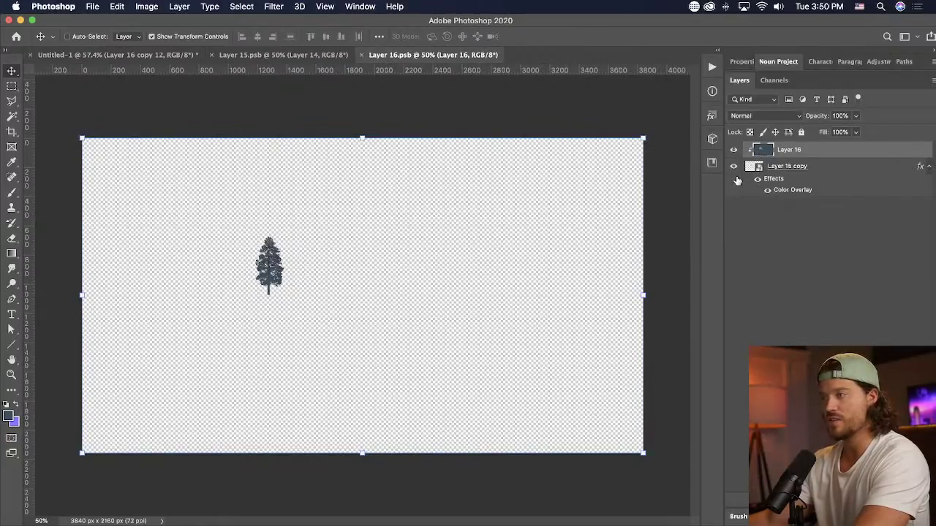
key(Delete)
key(cmd+s)
click(360, 55)
- Move the untinted foreground tree onto the central platform and inspect its detail up close
drag(328, 280, 345, 268)
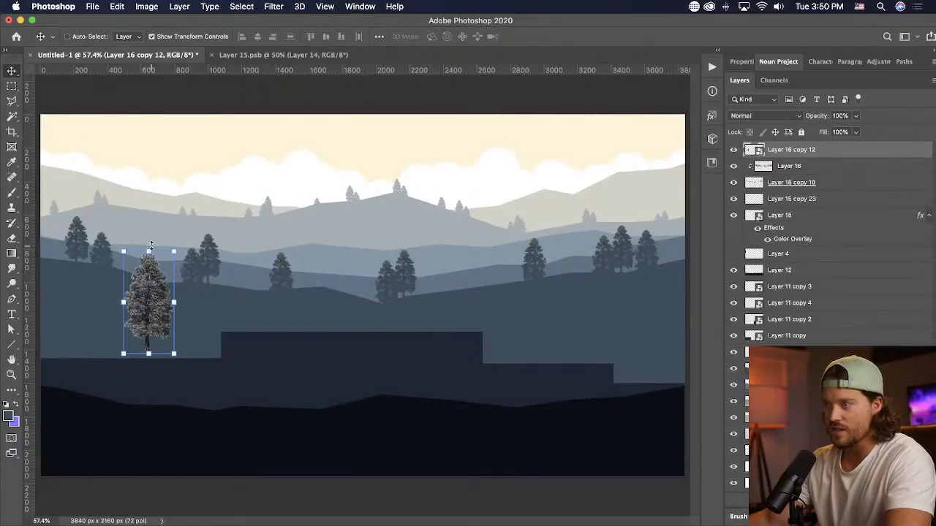
drag(162, 263, 333, 234)
key(cmd+equal)
key(cmd+equal)
key(cmd+equal)
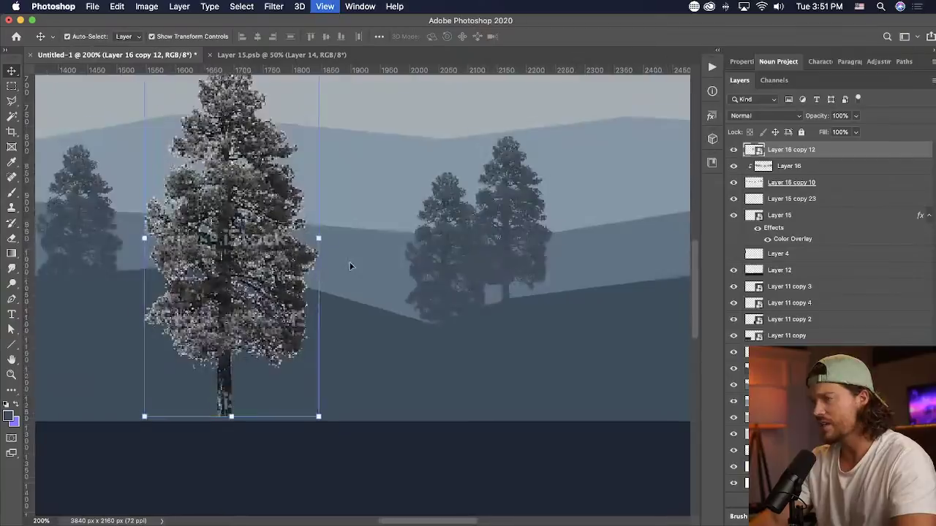
key(super+equal)
- Open the tree's nested smart objects down to Layer 14.psb, copy the full-resolution tree and paste it into Untitled-1
double_click(746, 150)
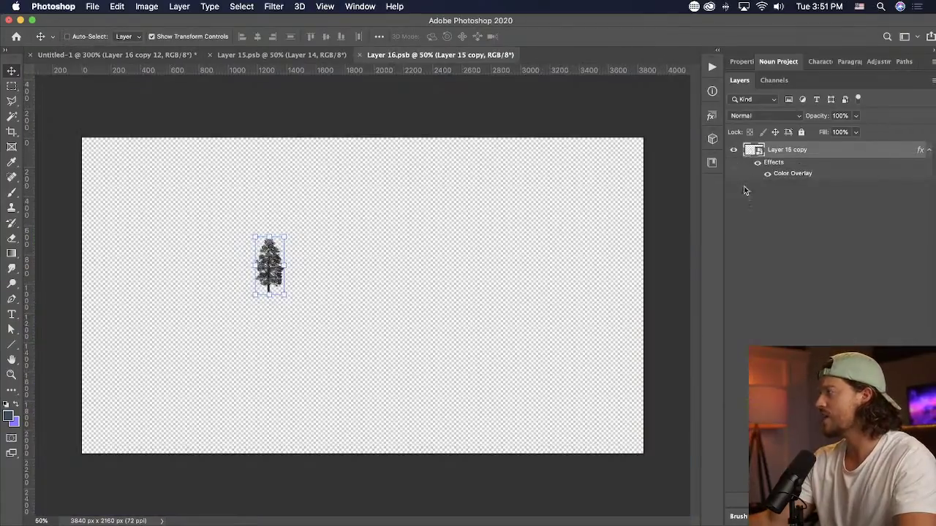
double_click(755, 151)
double_click(749, 184)
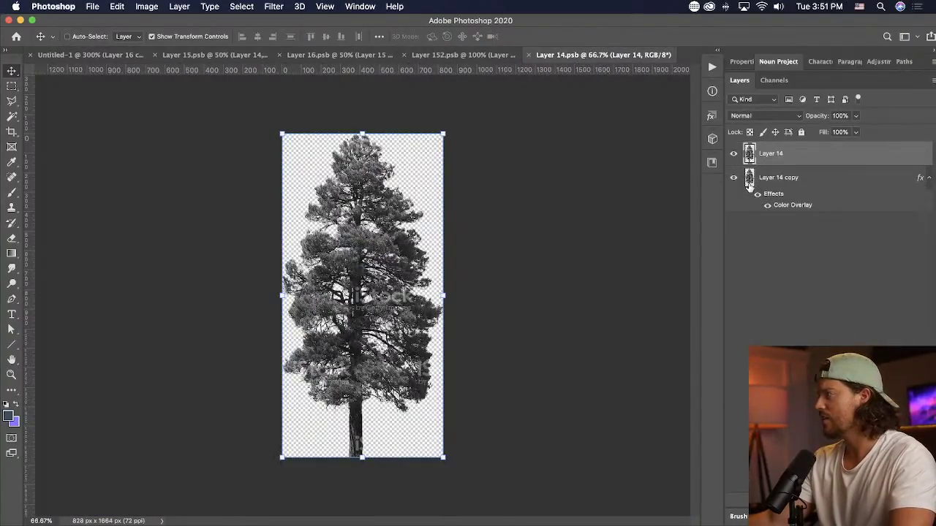
key(super+c)
click(89, 56)
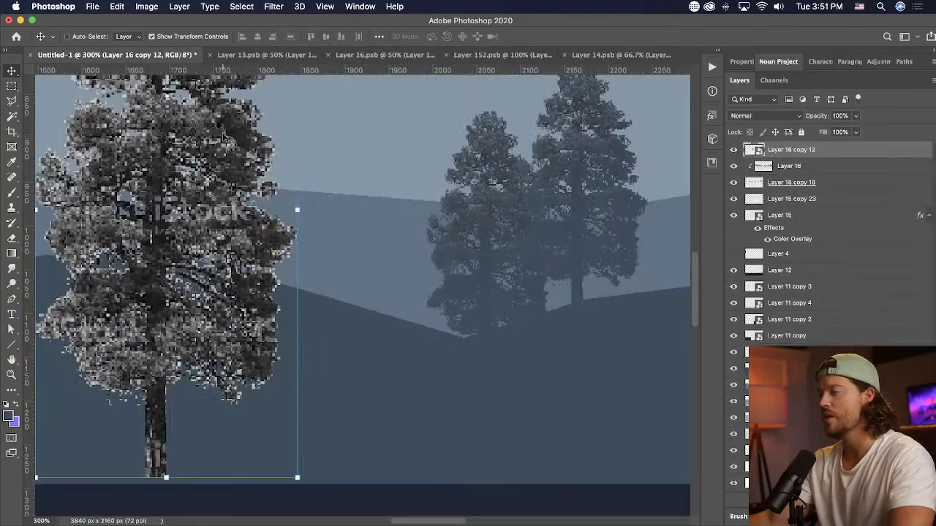
key(super+v)
key(super+0)
- Move the pasted tree toward the scene's left end and delete the low-resolution tree on Layer 16 copy 12
drag(382, 318, 162, 276)
click(318, 268)
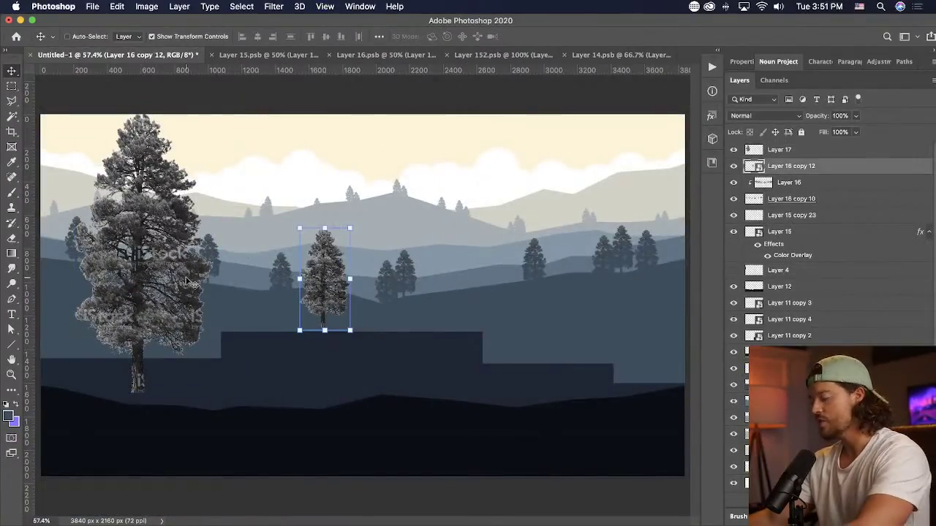
key(BackSpace)
- Scale down the Layer 17 tree and stand it on the platform at the scene's left end
click(145, 219)
drag(145, 110, 144, 221)
mouse_move(135, 335)
mouse_down()
mouse_move(146, 294)
mouse_move(147, 307)
mouse_up()
key(super+space)
drag(99, 189, 227, 405)
drag(91, 292, 324, 320)
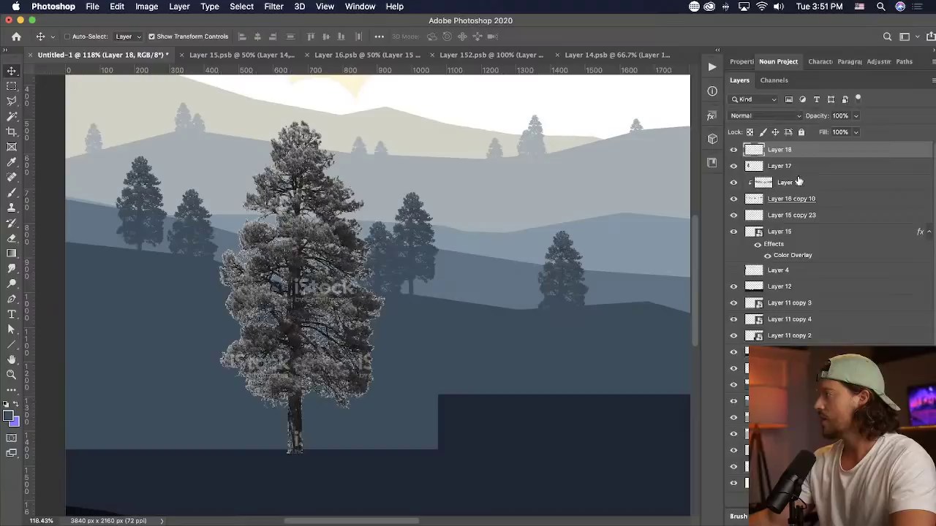
- Clip a new layer to the Layer 17 tree and fill it with the platform's dark navy
key(alt+shift+super+n)
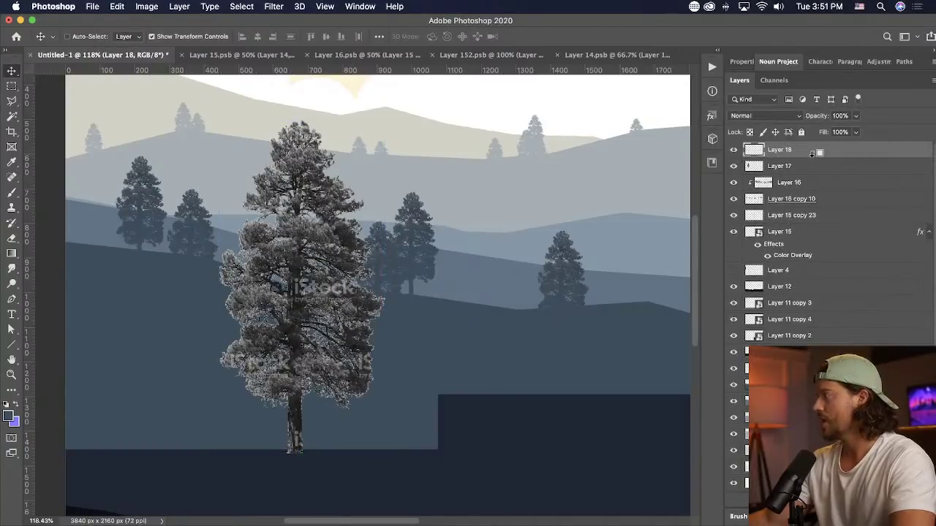
drag(12, 254, 62, 261)
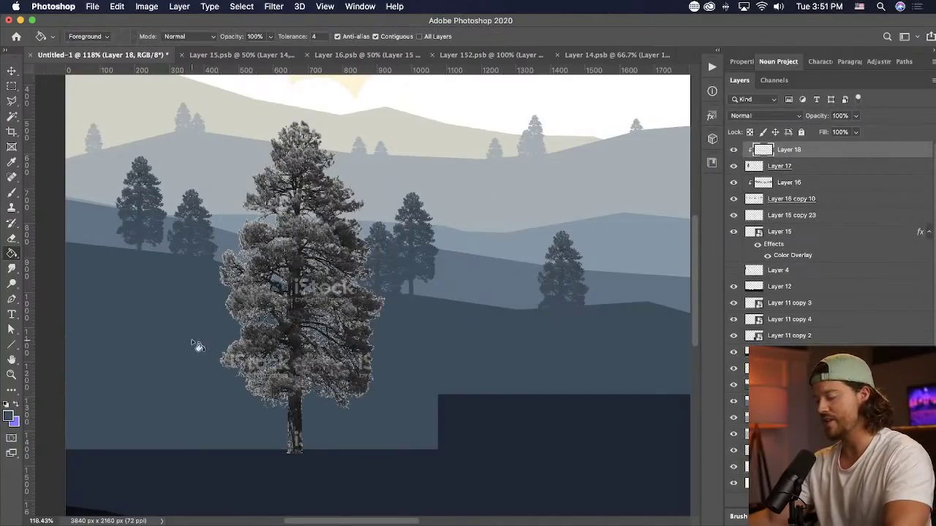
click(305, 405)
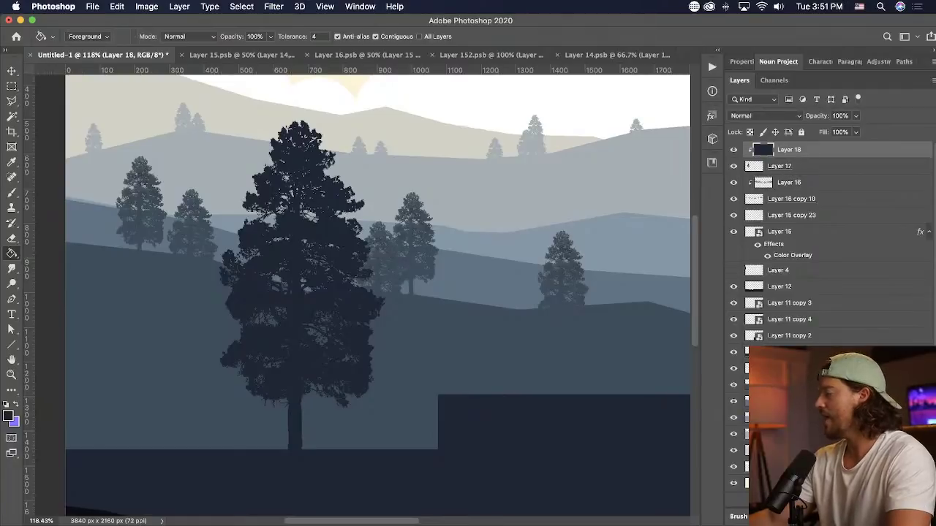
- Add another clipped layer, and clip a copy of the Layer 17 tree above the navy fill in Soft Light mode
key(super+alt+shift+n)
mouse_move(794, 183)
mouse_down()
mouse_move(844, 163)
mouse_move(808, 177)
mouse_up()
click(777, 115)
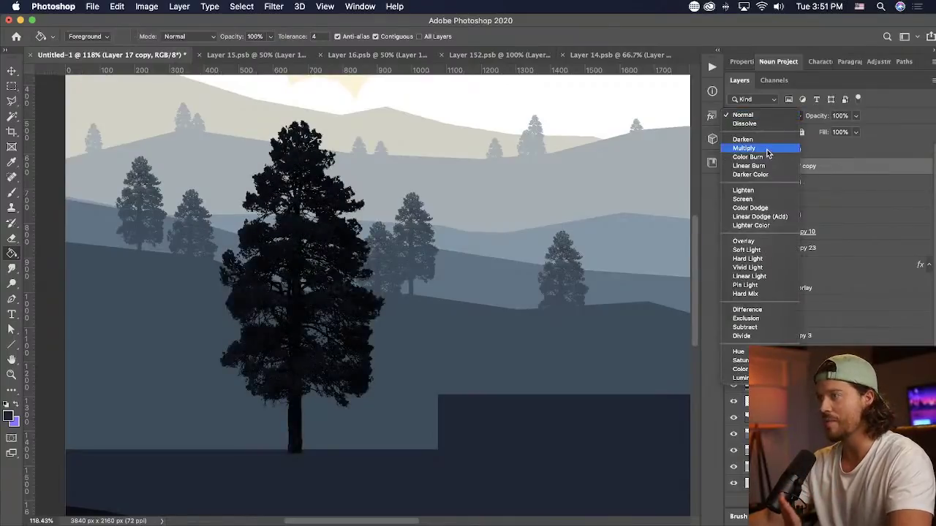
click(744, 250)
click(856, 116)
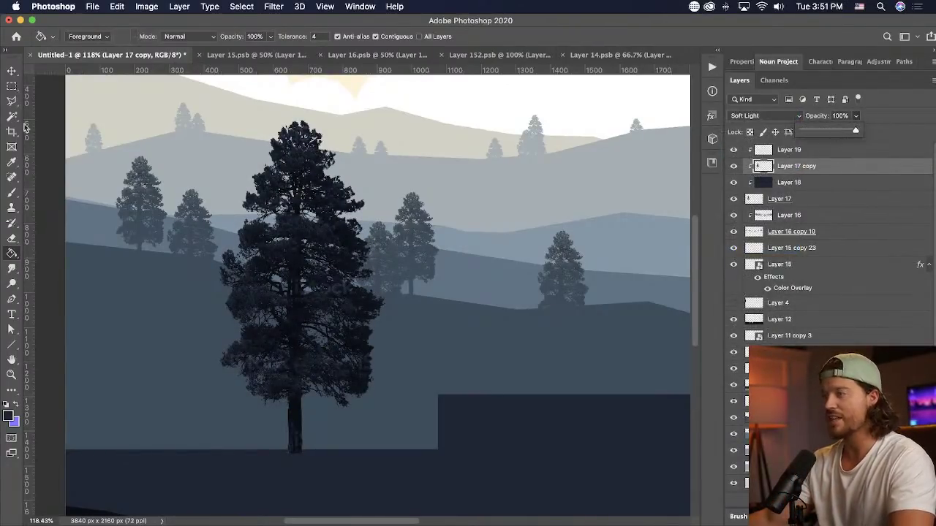
- On Layer 19, outline irregular overlapping patches around the large tree's foliage with the Polygonal Lasso, adding each to the selection
click(12, 102)
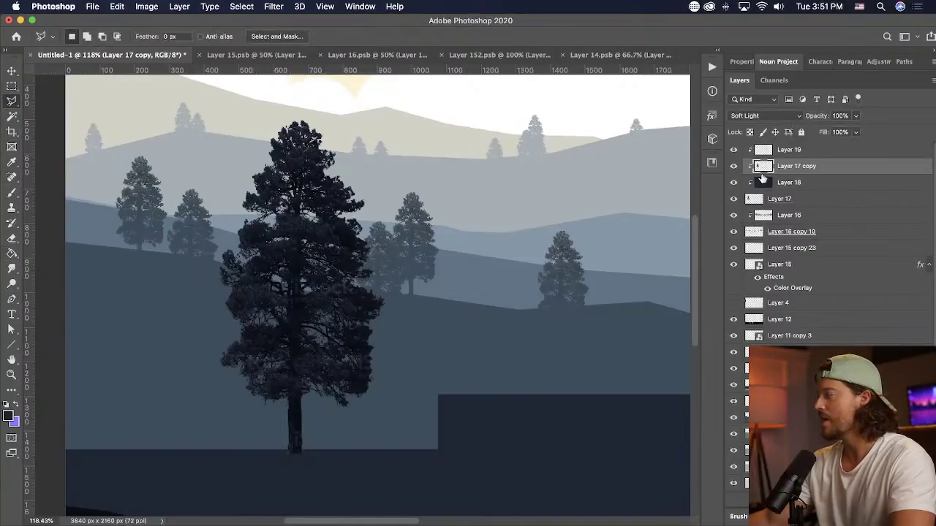
click(802, 149)
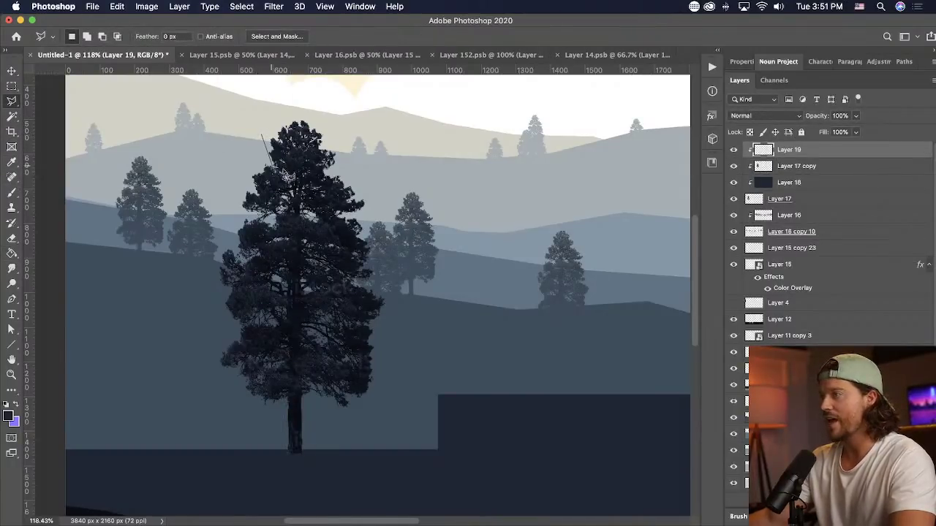
mouse_move(329, 110)
mouse_down()
mouse_move(344, 157)
mouse_move(367, 167)
mouse_up()
drag(409, 223, 402, 218)
drag(340, 255, 329, 254)
drag(388, 274, 376, 278)
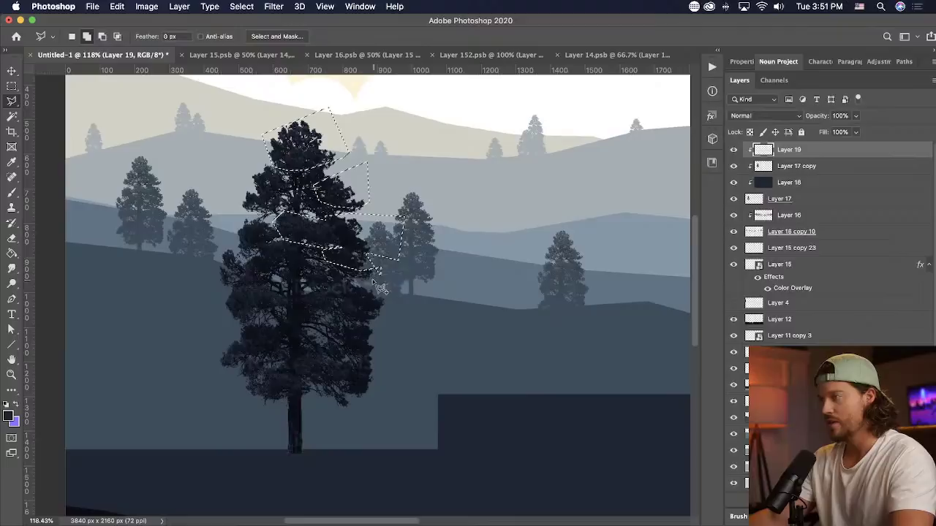
mouse_move(380, 340)
mouse_down()
mouse_move(372, 316)
mouse_move(343, 329)
mouse_up()
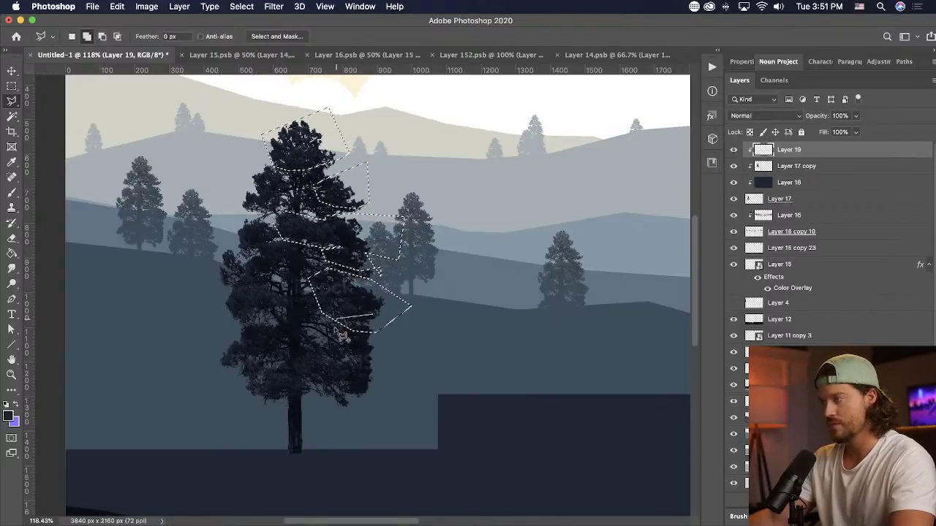
drag(410, 360, 399, 322)
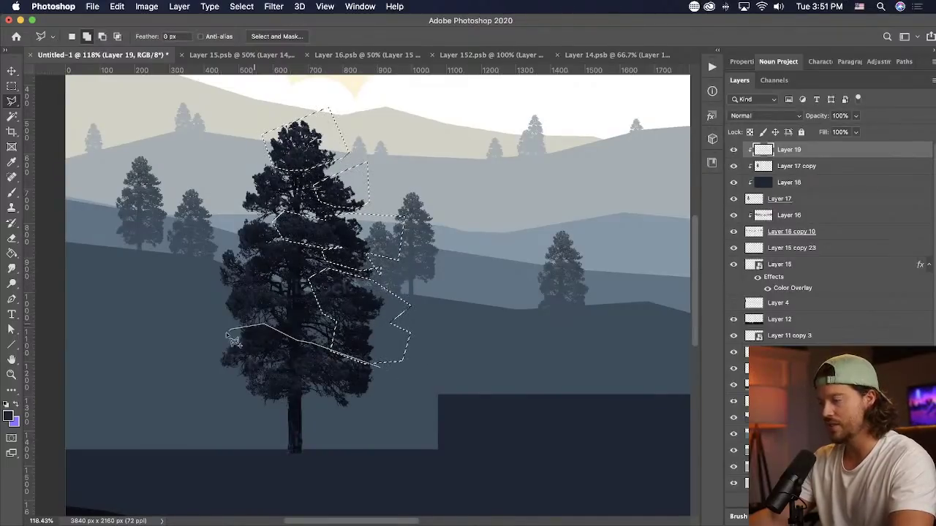
mouse_move(321, 421)
mouse_down()
mouse_move(384, 399)
mouse_move(385, 377)
mouse_up()
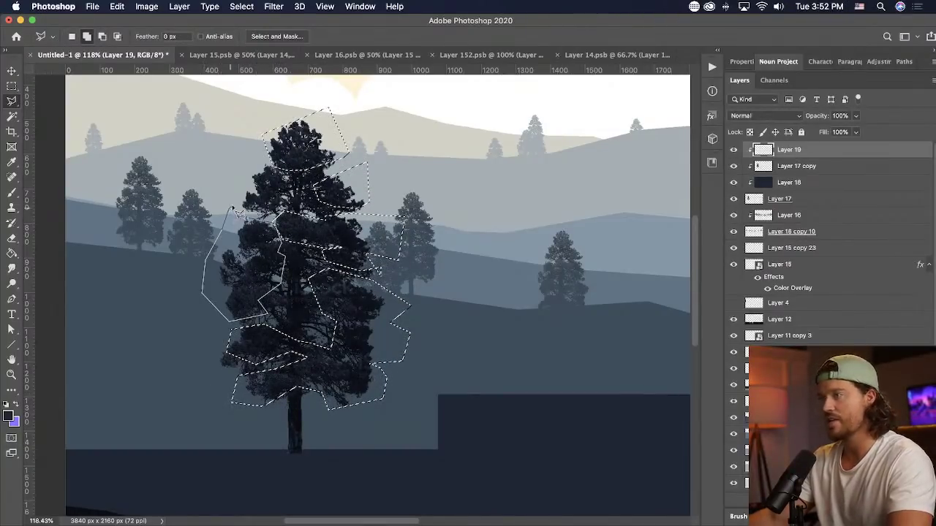
double_click(231, 183)
click(250, 150)
click(286, 175)
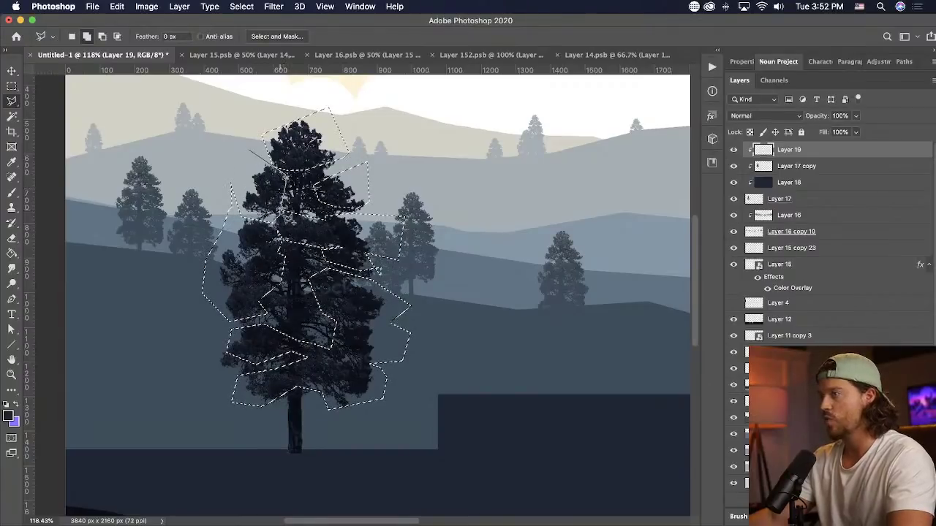
drag(242, 170, 249, 151)
- Try a 60-pixel feather on the foliage selection and undo it
click(241, 5)
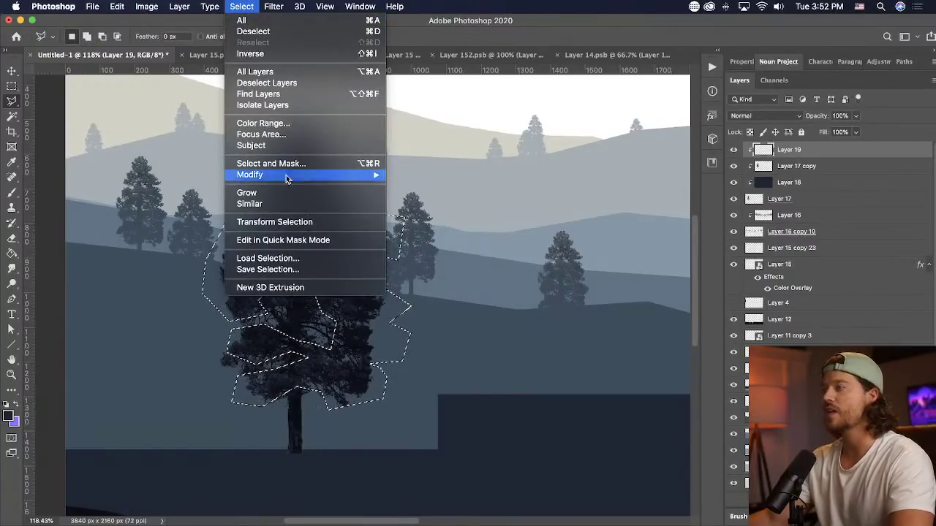
mouse_move(349, 174)
click(415, 218)
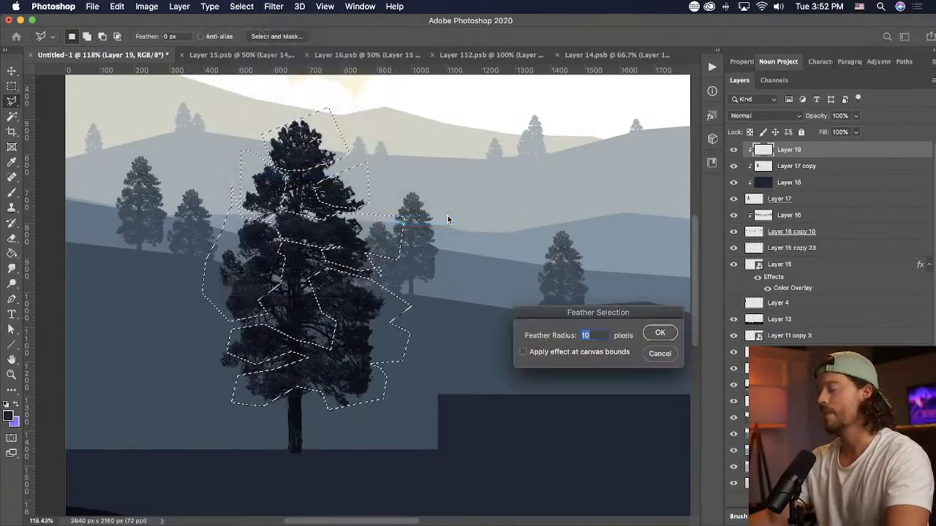
text(60)
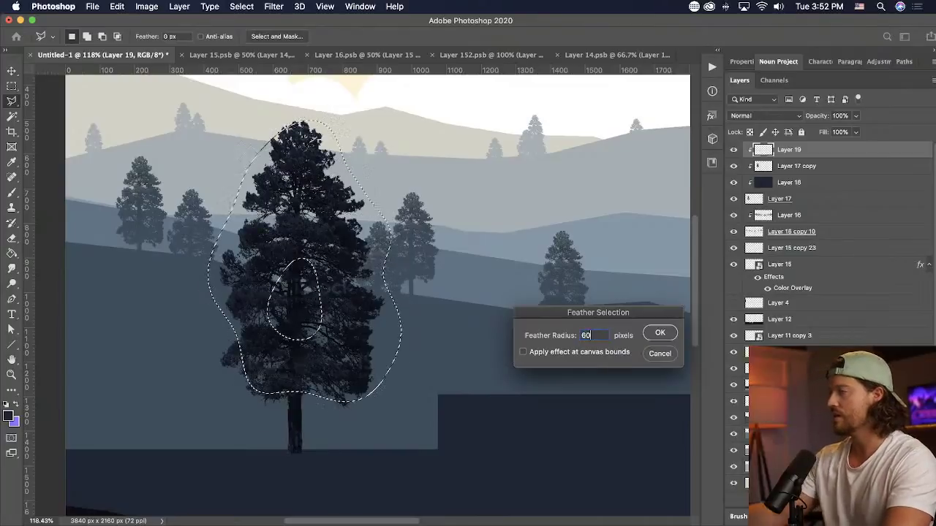
key(Return)
key(super+z)
- Feather the foliage selection by 25 pixels
click(241, 6)
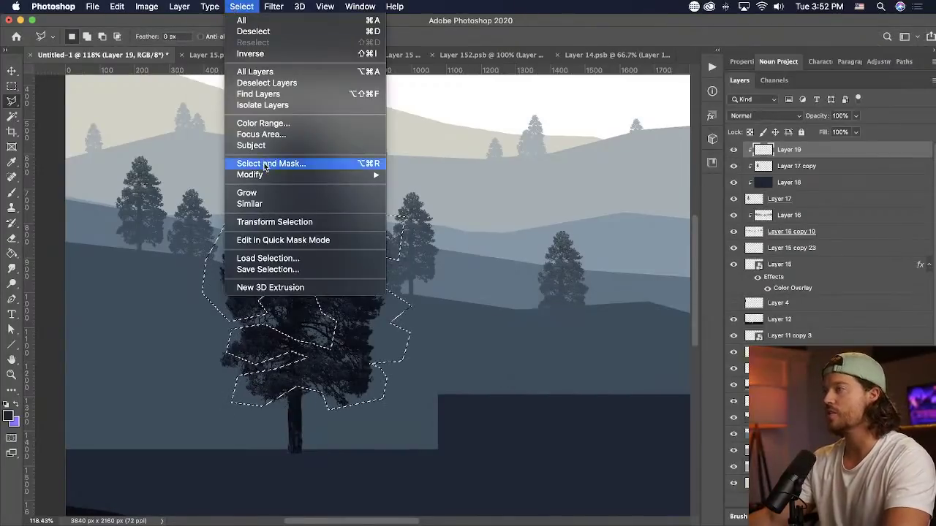
mouse_move(249, 174)
click(415, 218)
text(25)
key(Return)
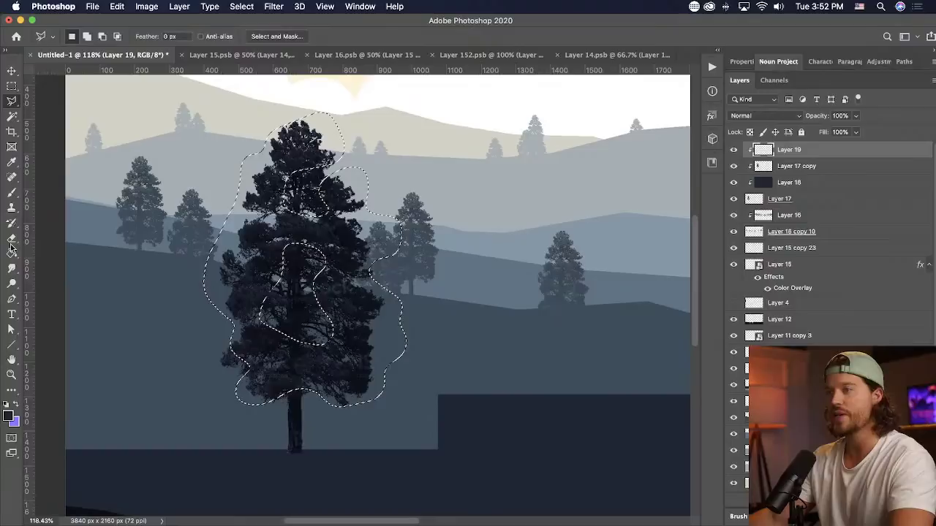
- Shift the foreground color's hue to a dark green, fill the feathered foliage selection on Layer 19, and deselect
key(g)
click(8, 416)
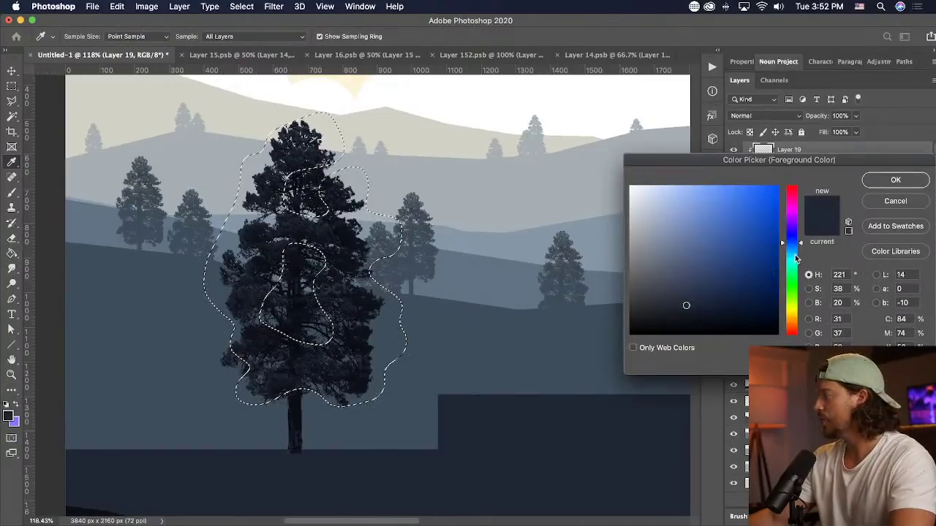
drag(797, 258, 796, 263)
click(892, 180)
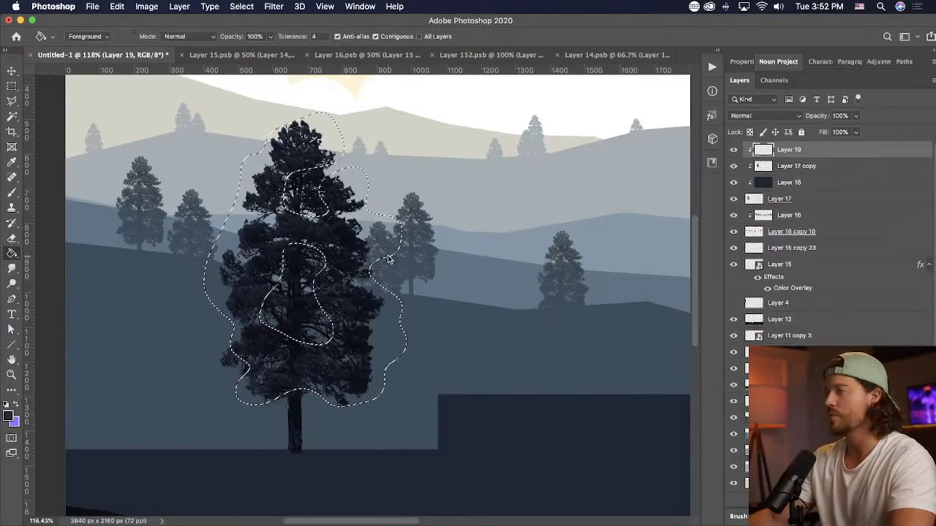
click(371, 257)
key(super+d)
- Try the green tint on Layer 19 at 45% opacity and in Color blend mode at 100%
drag(855, 119, 828, 130)
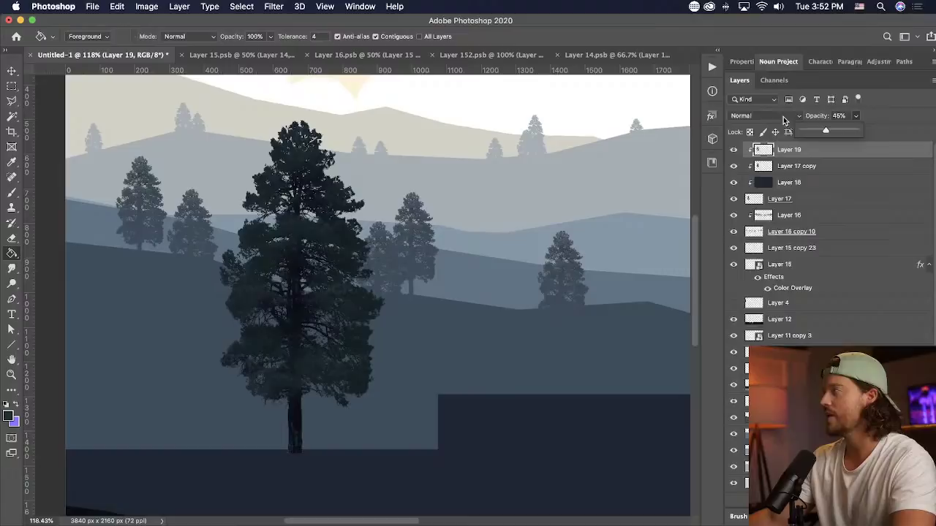
click(764, 116)
click(743, 369)
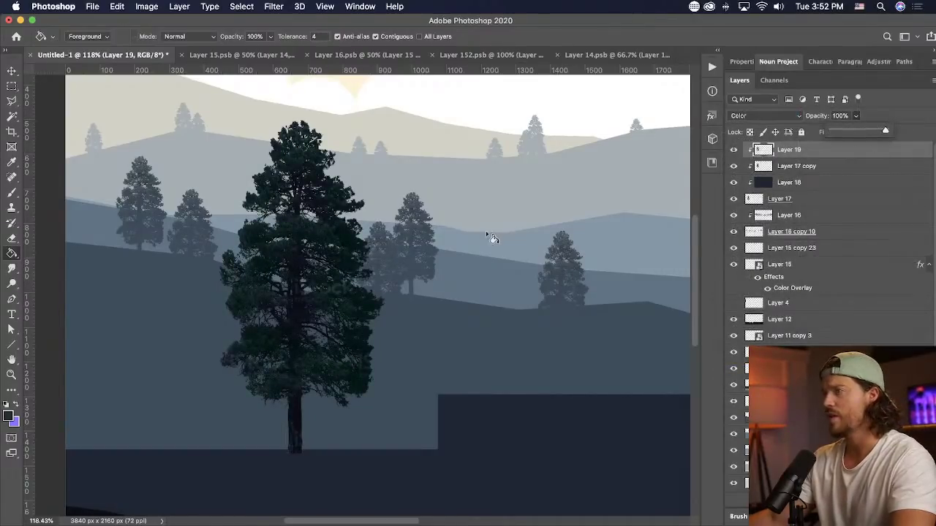
- Set Layer 19 to Normal blend mode at 41% opacity
click(778, 117)
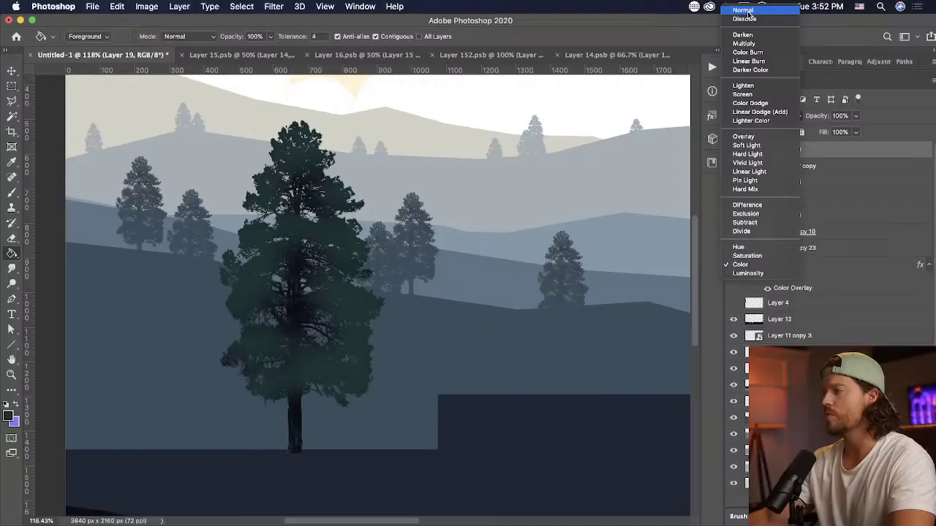
click(748, 12)
drag(852, 115, 832, 131)
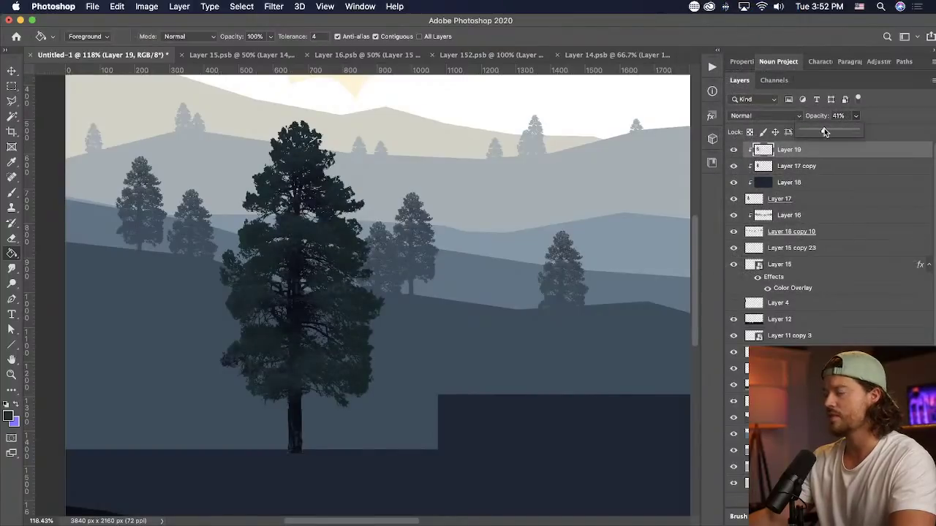
- Combine Layer 17 and the tint layers clipped to it, up through Layer 19, into one smart object
click(11, 70)
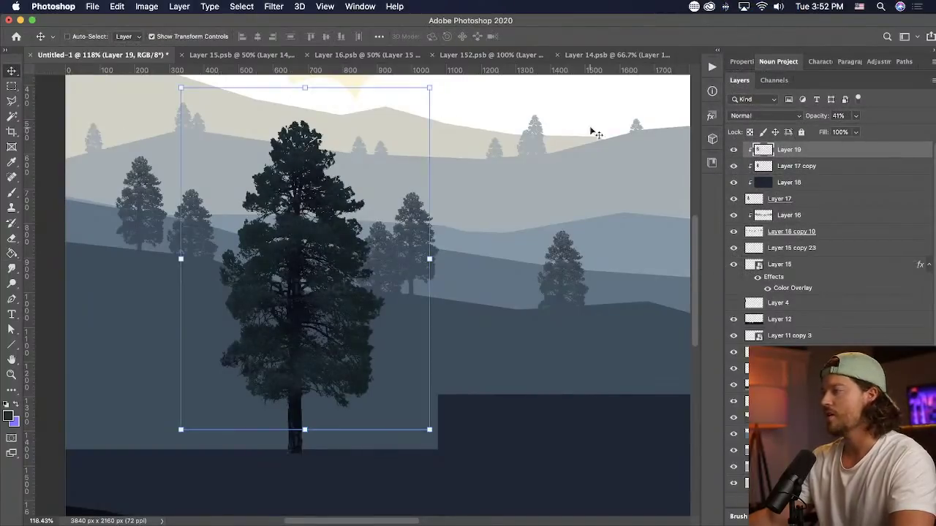
shift+click(804, 198)
right_click(804, 198)
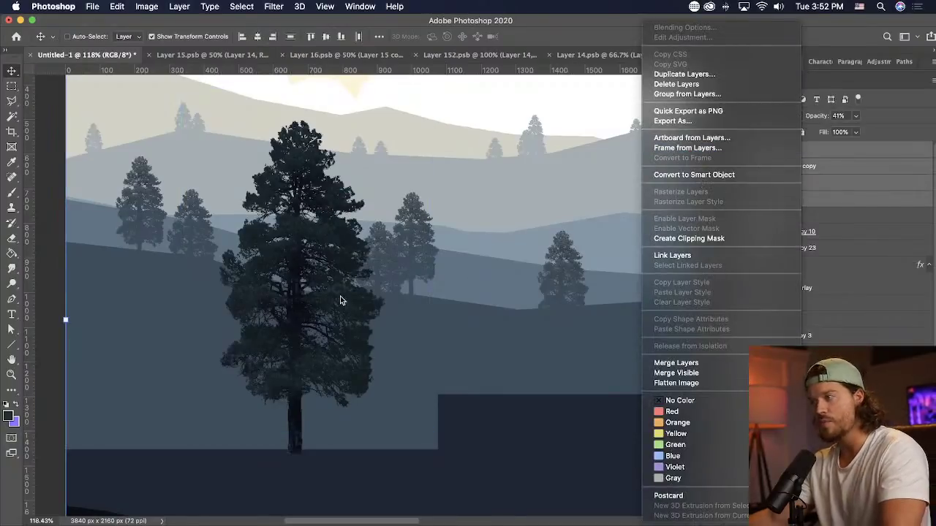
click(689, 175)
- Reposition the combined tree along the low platform near the scene's left end
drag(370, 219, 307, 220)
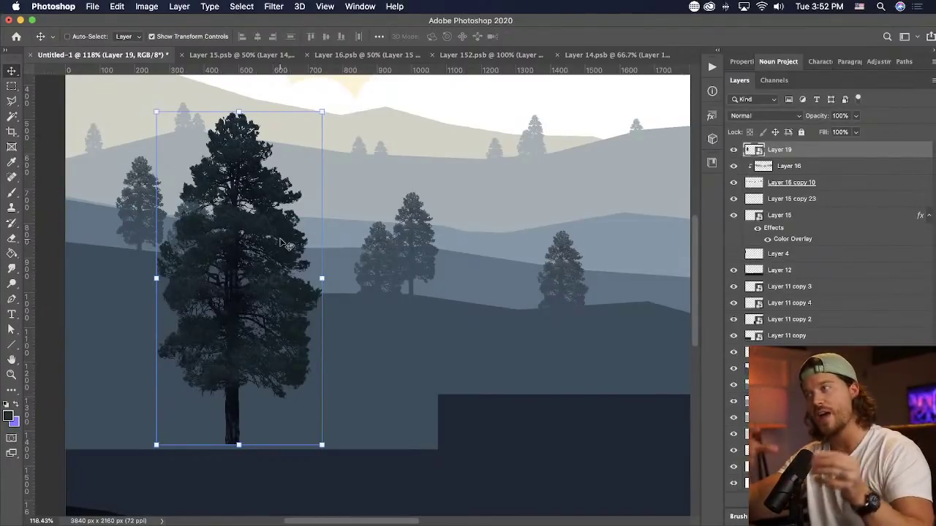
key(super+minus)
key(super+minus)
key(super+t)
drag(249, 244, 266, 247)
key(Return)
- Rasterize the large tree's layer, seat its trunk on the low platform, and move the layer beneath Layer 11
right_click(828, 157)
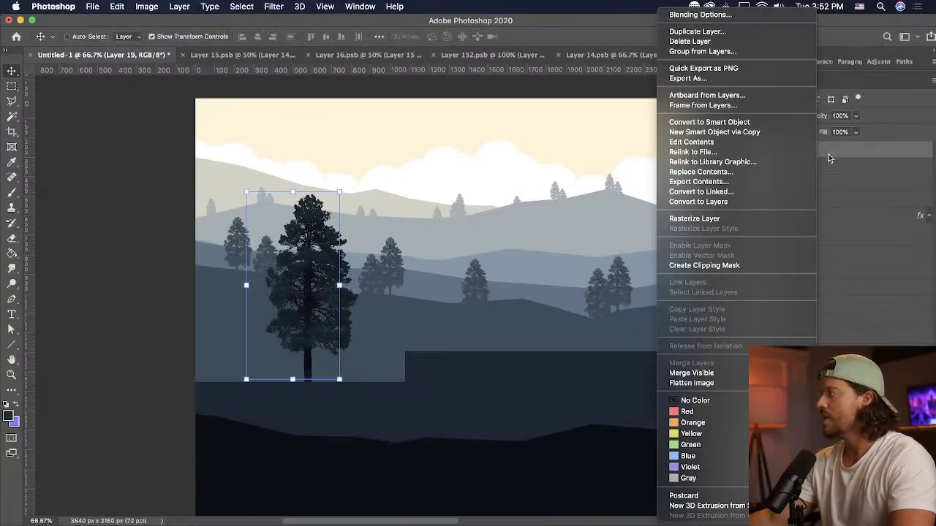
click(704, 218)
drag(326, 269, 312, 276)
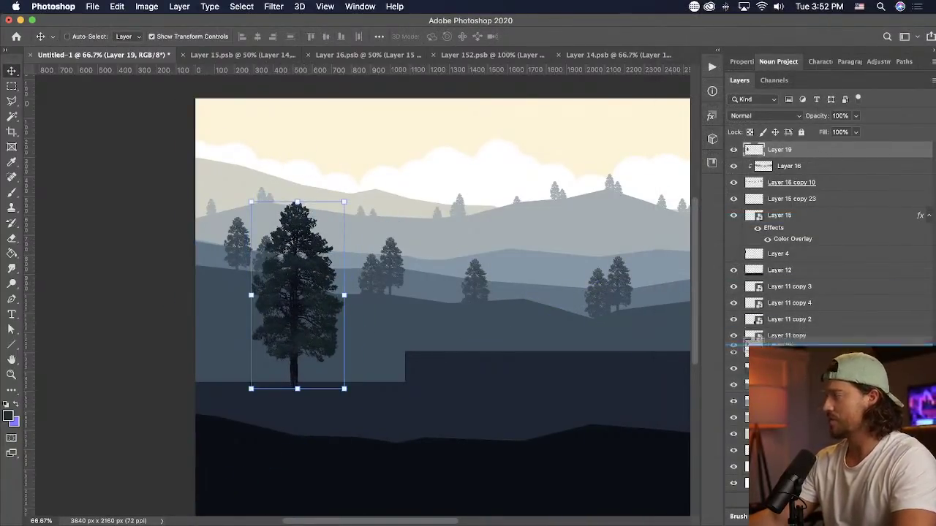
- Merge Layer 16 with Layer 16 copy 10 and place the merged tree layer directly beneath Layer 10
key(super+e)
right_click(779, 166)
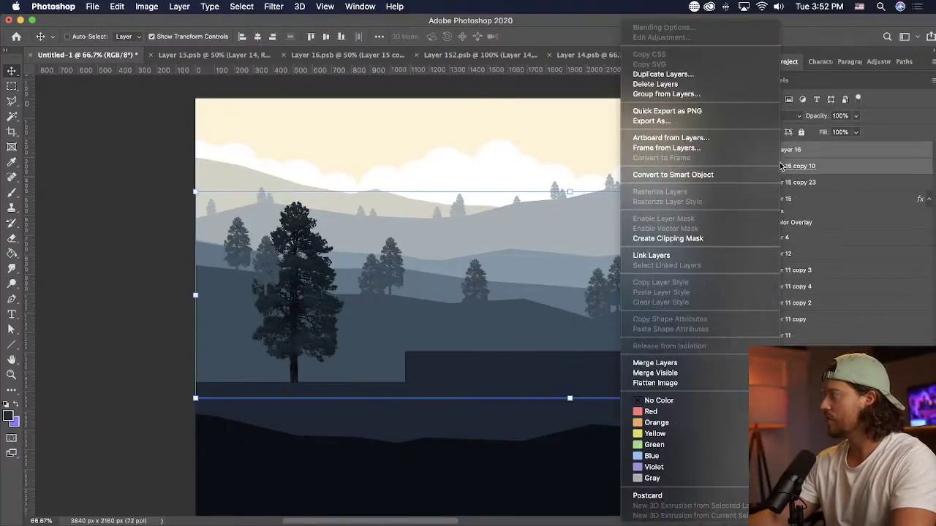
click(658, 363)
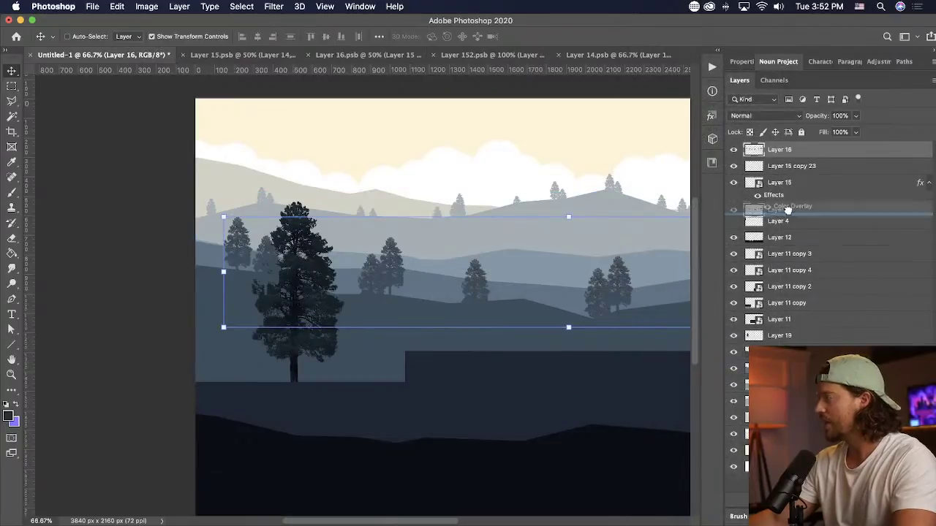
drag(779, 150, 779, 361)
drag(463, 312, 303, 310)
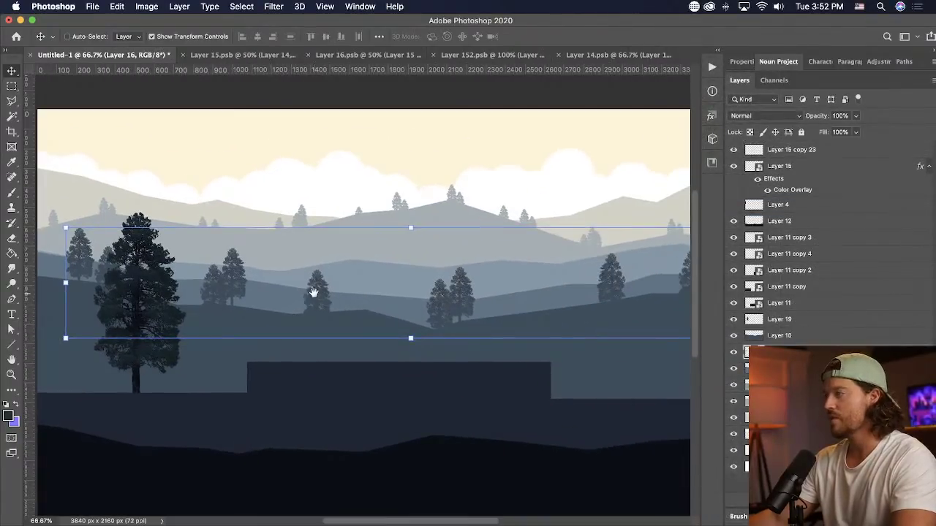
click(414, 216)
drag(548, 310, 548, 262)
key(super+z)
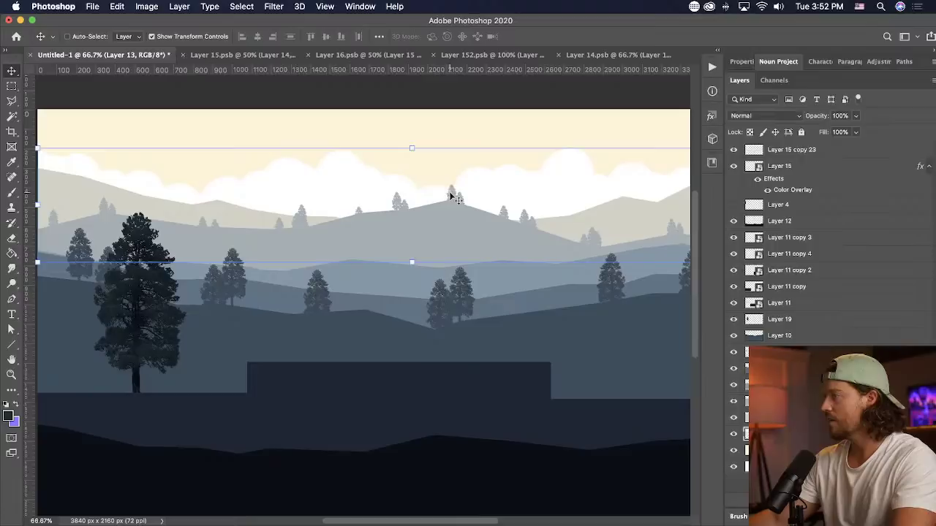
- Merge Layer 15 copy 23 with Layer 15 and move the merged distant-tree layer beneath the nearer hill layers
super+click(447, 191)
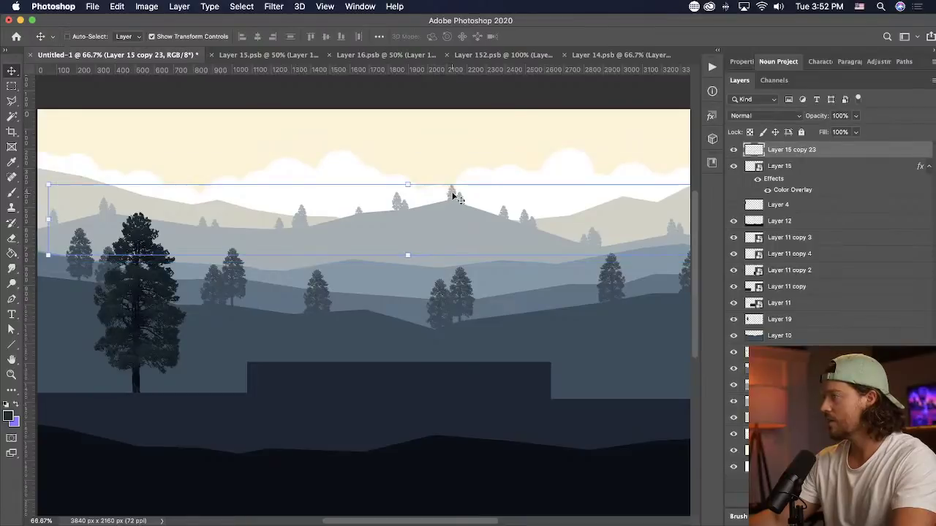
shift+click(812, 168)
drag(571, 213, 584, 183)
key(super+z)
right_click(809, 167)
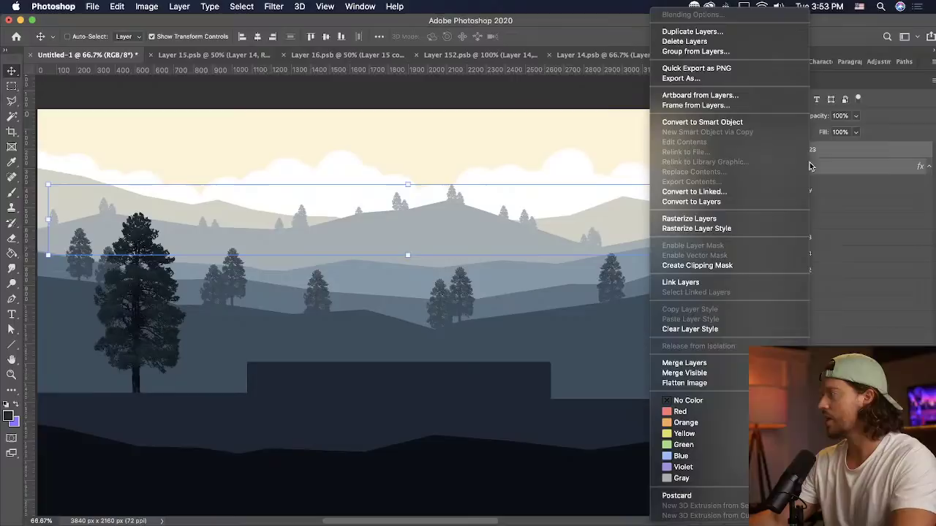
click(715, 365)
drag(795, 151, 760, 361)
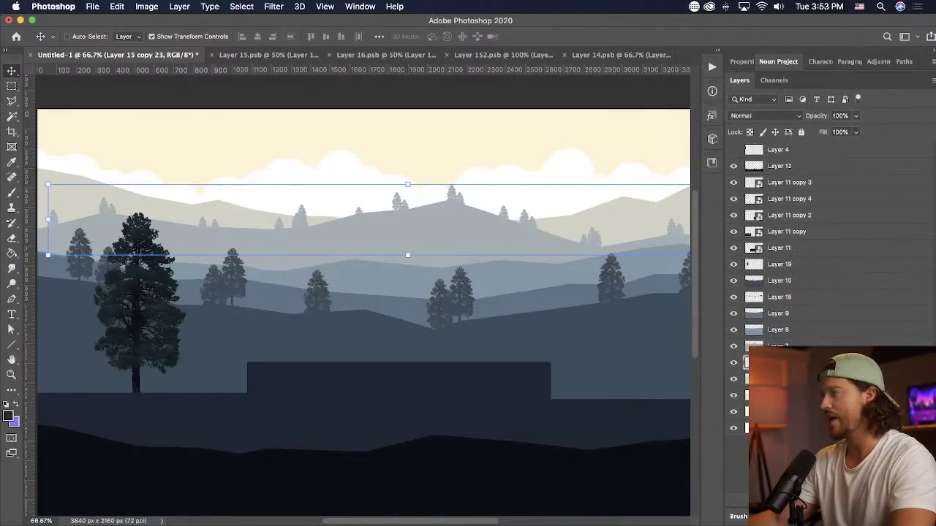
key(super+minus)
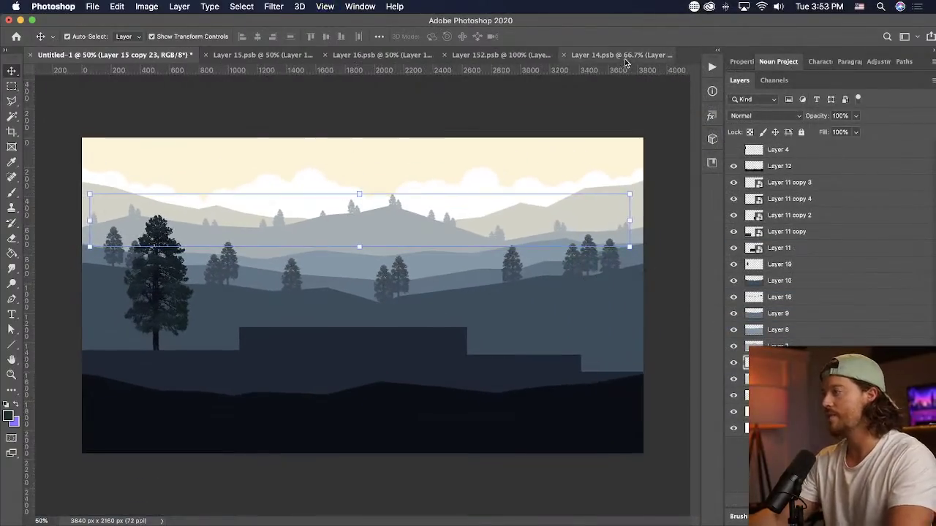
click(607, 115)
key(shift+super+s)
click(609, 244)
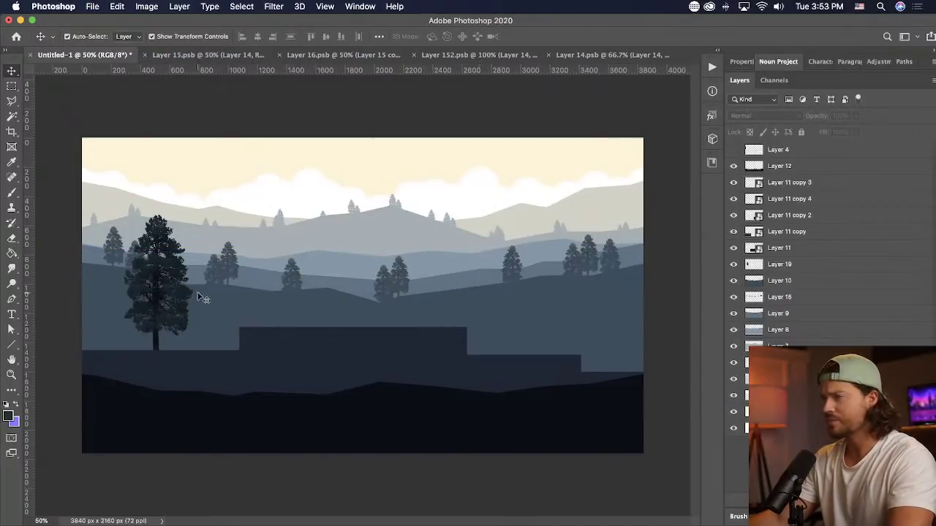
- Duplicate the large foreground tree on Layer 19 and stand the copy on the raised middle platform
click(192, 292)
key(super+plus)
key(super+plus)
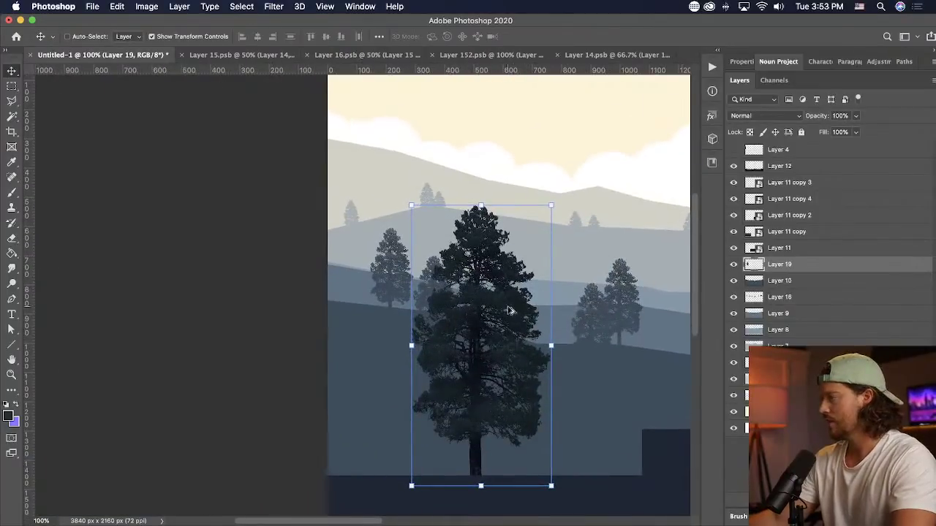
drag(508, 308, 617, 310)
drag(538, 319, 460, 252)
scroll(460, 252, right, 5)
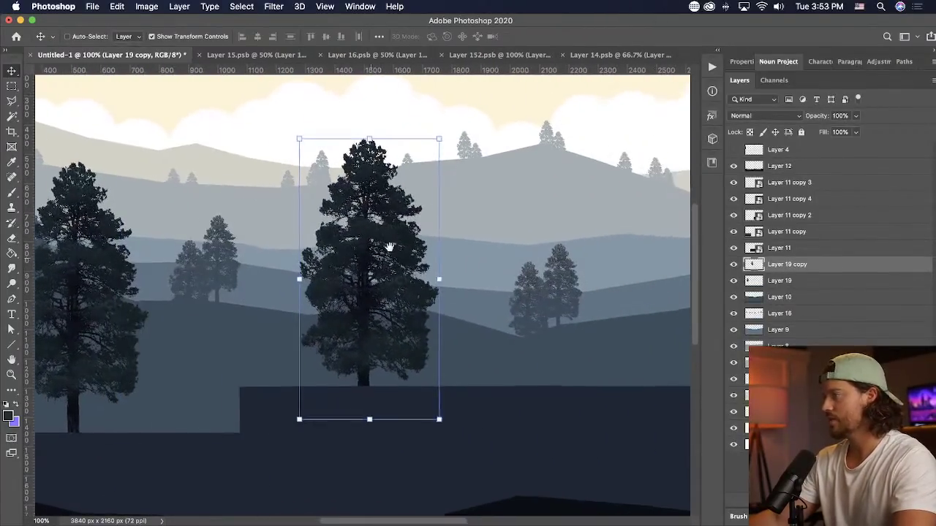
- Flip the tree copy on the raised middle platform horizontally, scale it to about 85%, and keep its trunk on the platform
click(123, 6)
mouse_move(192, 277)
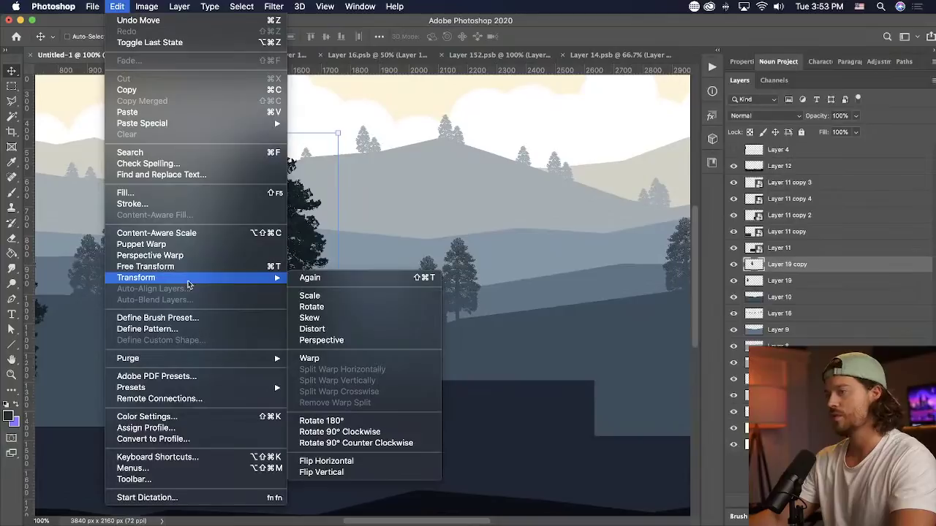
click(333, 463)
drag(269, 133, 268, 174)
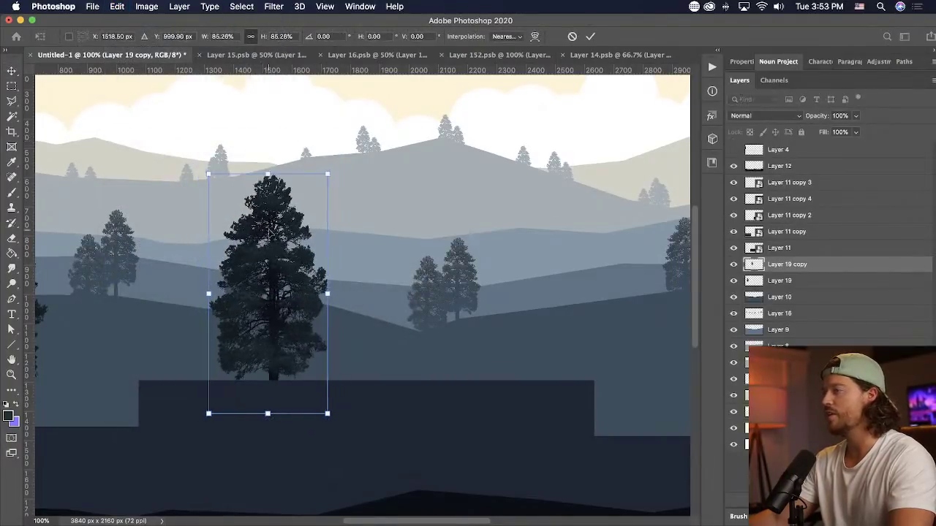
key(Return)
- Duplicate the middle platform's tree and stand the copy on the lower step to the right of that platform
key(super+0)
key(super+0)
drag(292, 248, 545, 281)
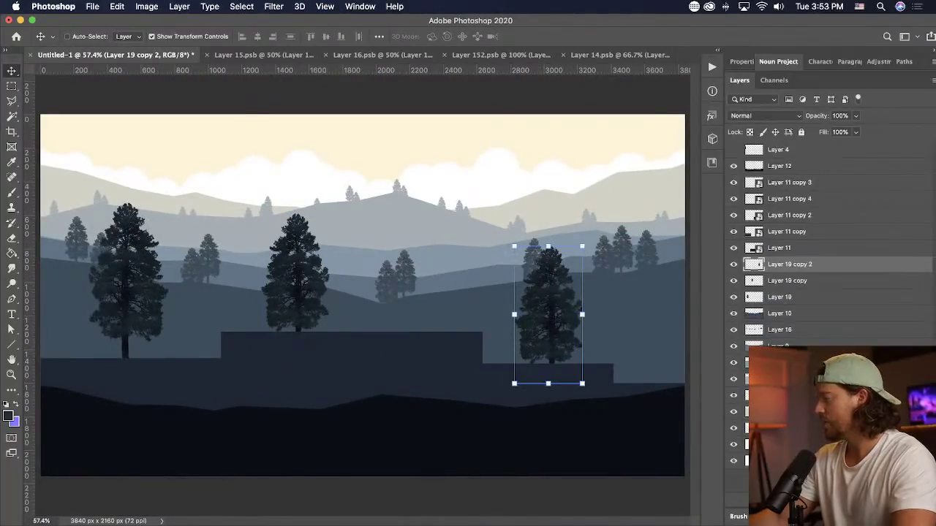
- Add a partial-opacity Color Overlay to Layer 19 copy 2, using the slate blue sampled from the hill behind the tree
click(813, 447)
drag(688, 55, 249, 57)
click(318, 91)
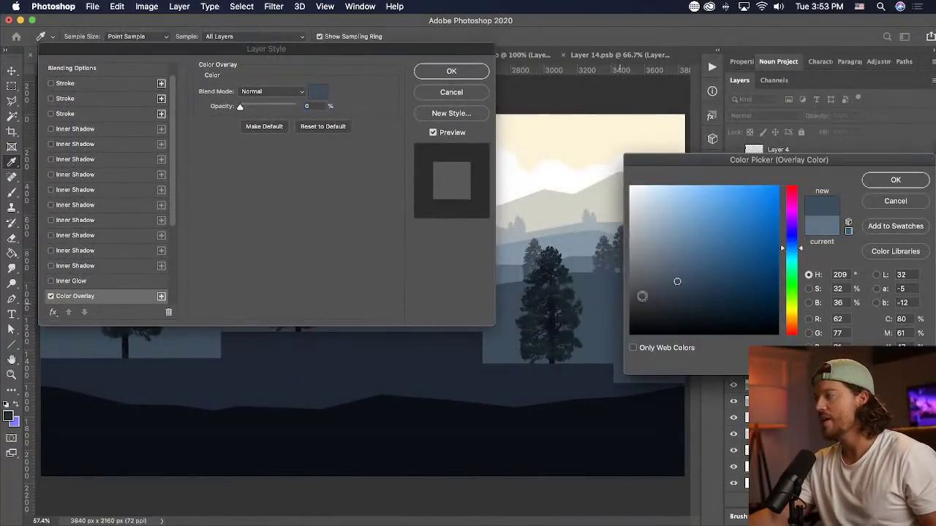
click(896, 180)
click(261, 107)
click(451, 71)
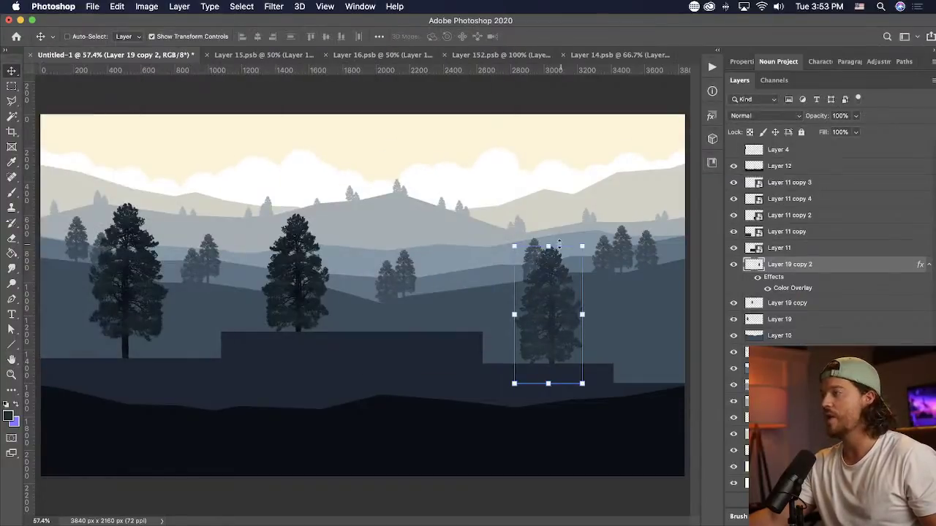
- Scale the tinted tree down slightly and shift it further right along the lower step
drag(548, 245, 548, 269)
key(Return)
drag(566, 339, 587, 338)
- Duplicate the tinted tree beside the raised platform's left wall and move the copy's layer beneath Layer 19
alt+drag(587, 337, 190, 309)
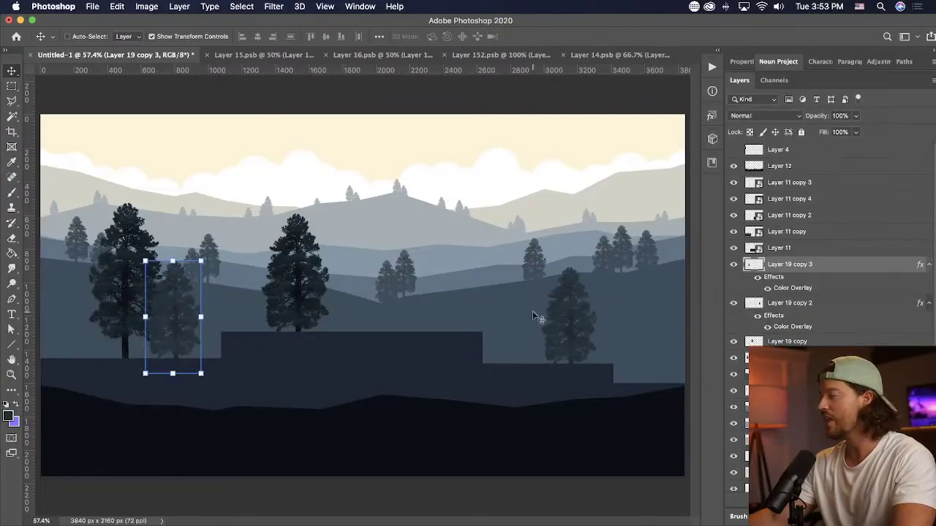
drag(779, 261, 719, 362)
drag(262, 383, 285, 406)
- Save the document to the Desktop in Photoshop format as artWithStockPhotos.psd
key(super+shift+s)
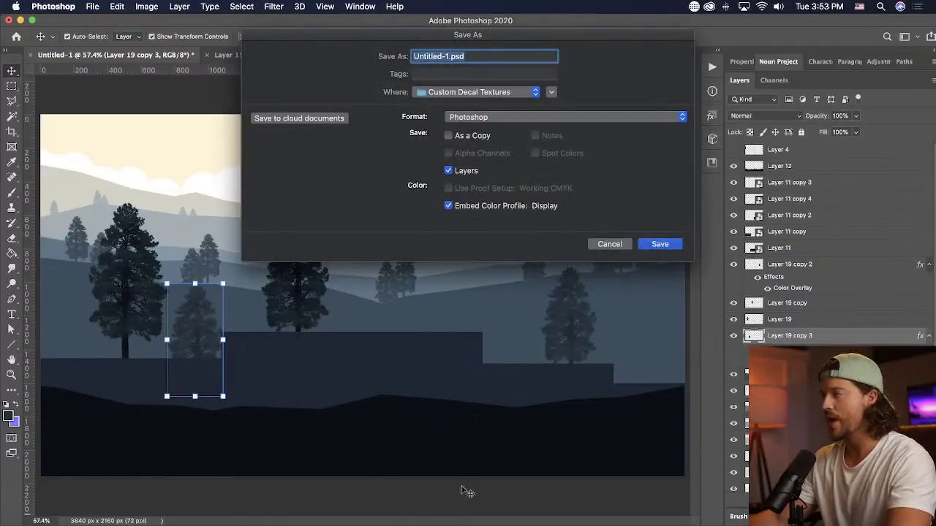
click(551, 92)
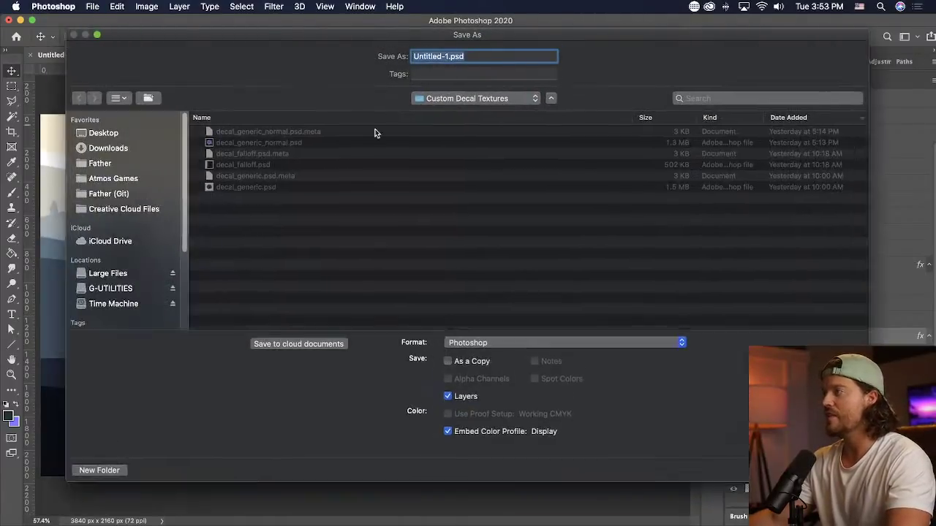
click(139, 133)
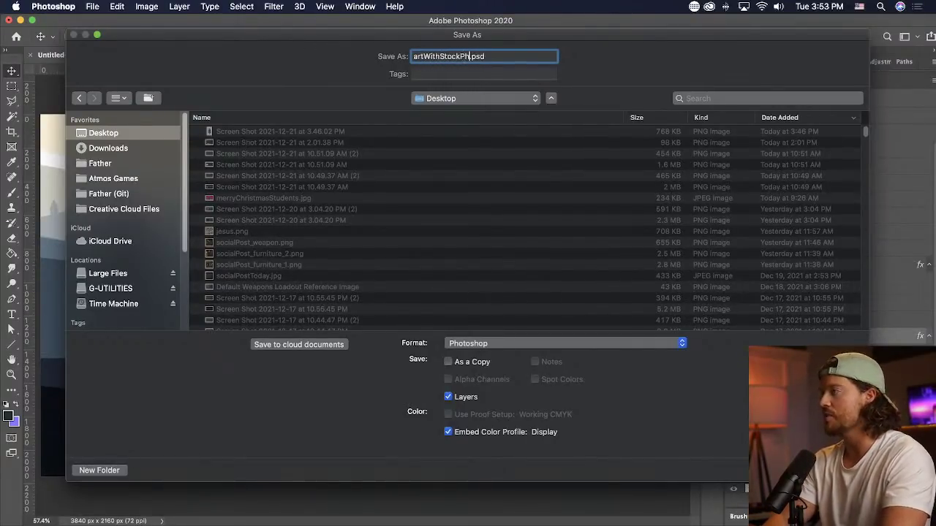
key(Return)
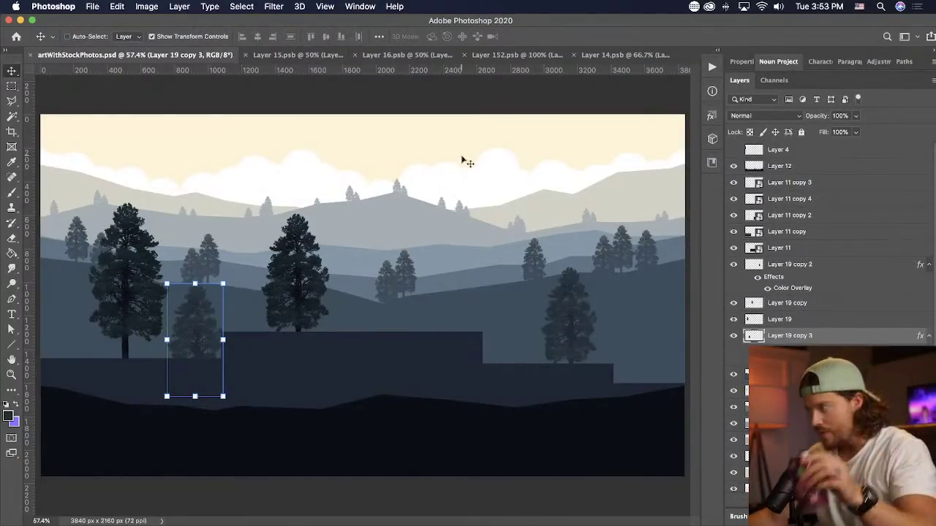
click(411, 361)
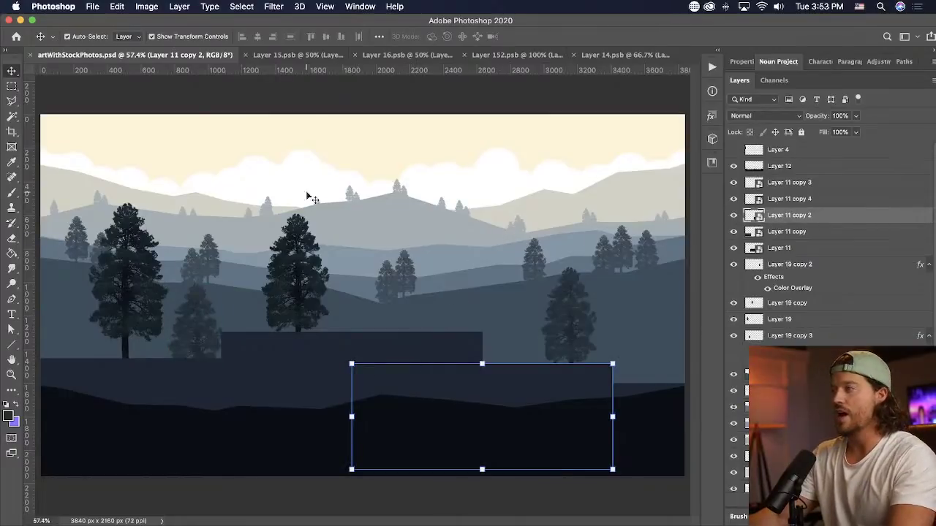
- Switch to the Brave browser, search iStock for "evening sky" and browse the photo results
key(super+Tab)
key(super+Tab)
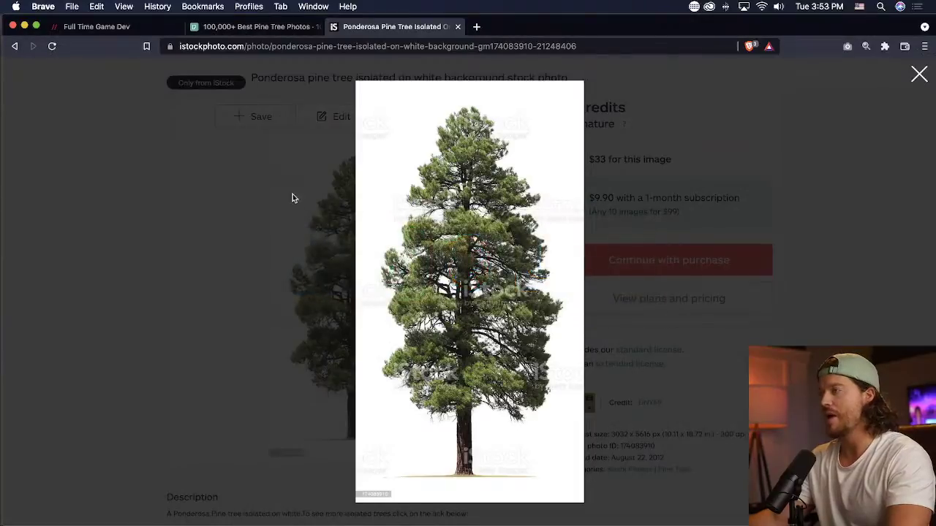
click(349, 211)
scroll(224, 159, up, 2)
click(226, 126)
text(evening sky)
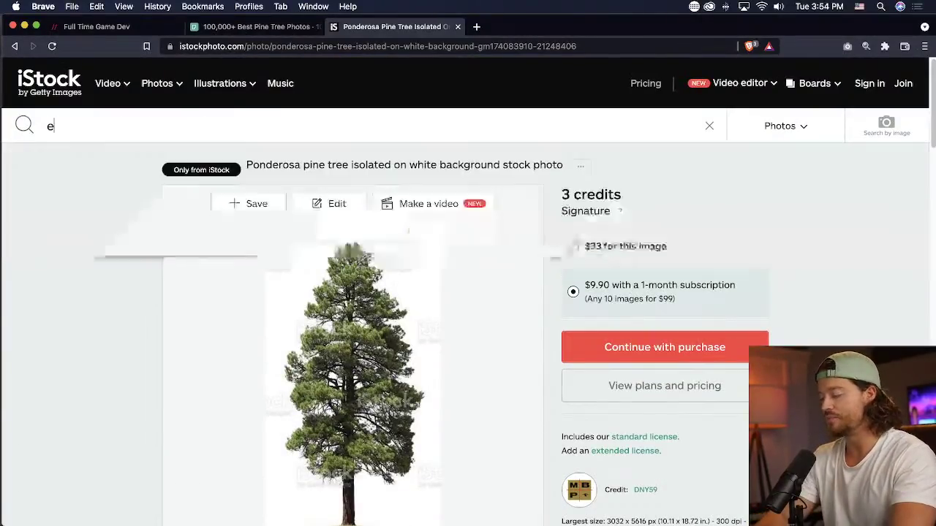
key(Return)
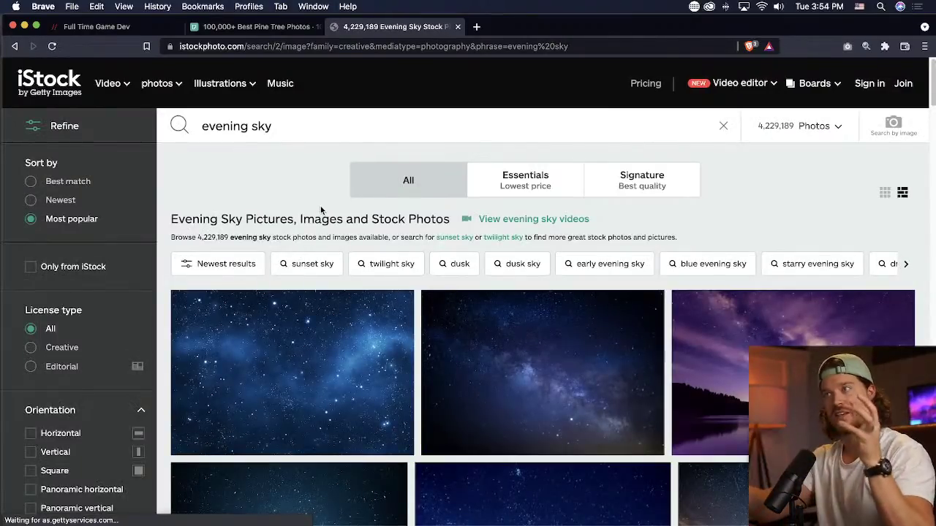
scroll(482, 366, down, 10)
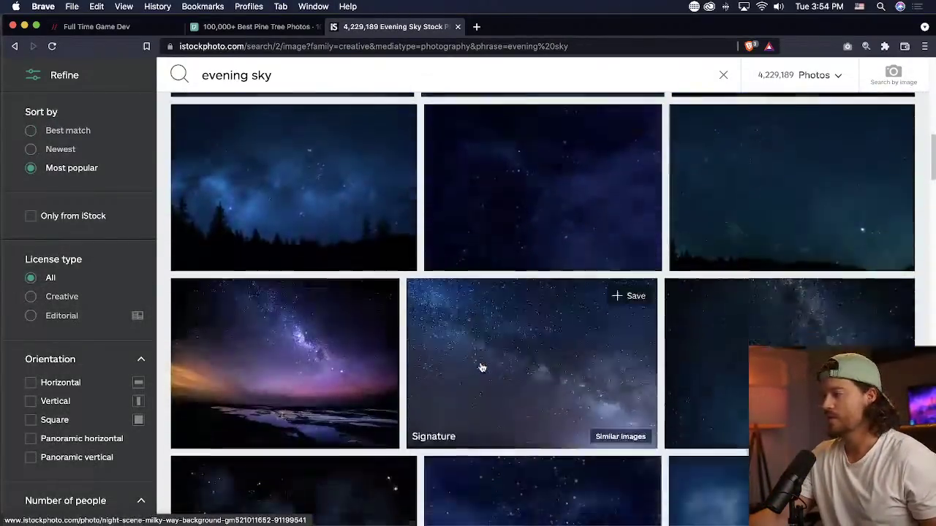
scroll(481, 367, down, 5)
- Search iStock for "evening clouds" and open the enlarged preview of the sunset/sunrise sky photo with clouds and light rays
click(267, 77)
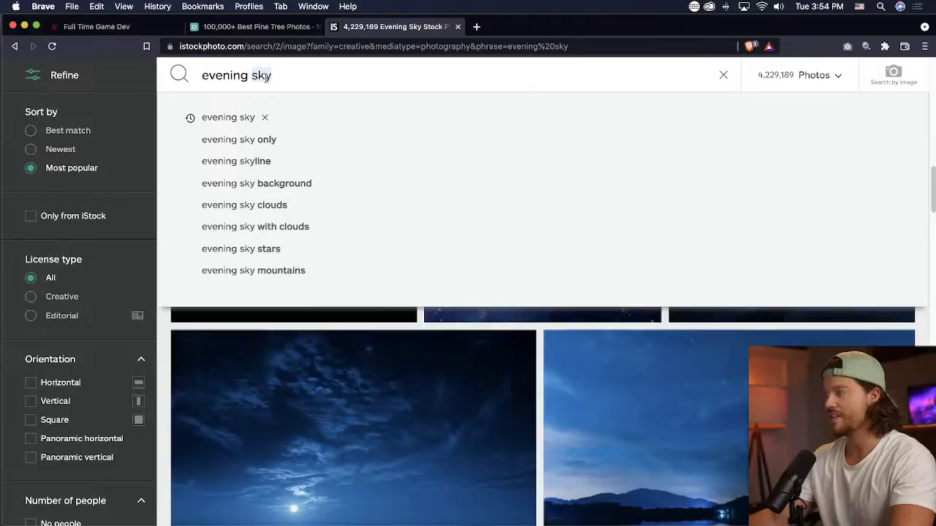
text(clouds)
key(Return)
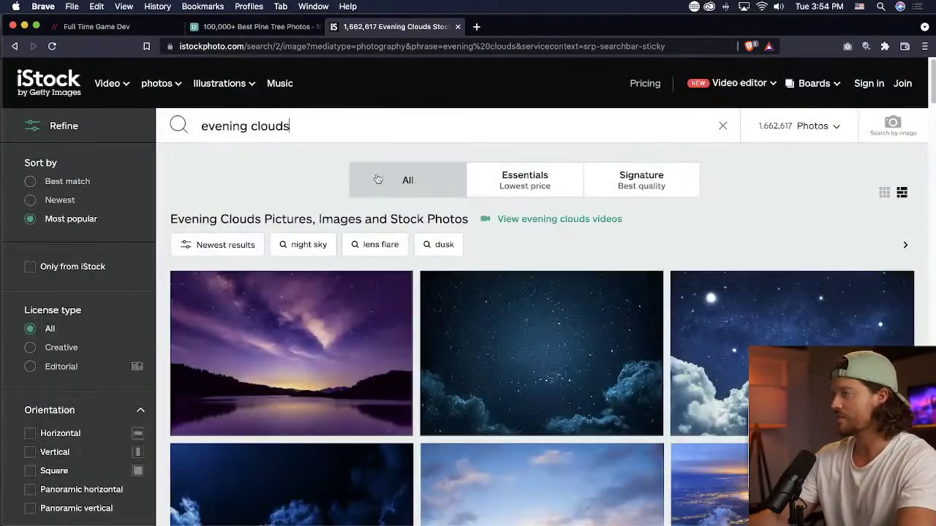
scroll(483, 244, down, 10)
click(581, 266)
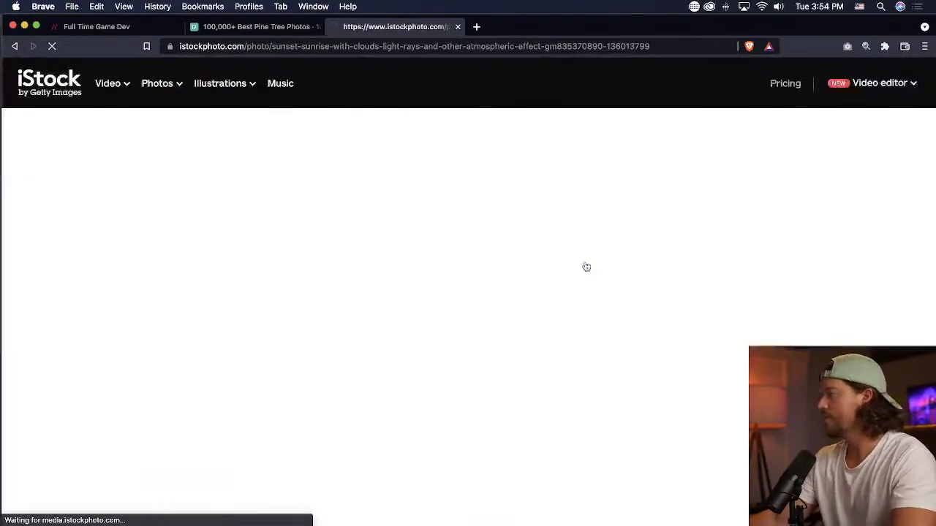
right_click(384, 287)
key(Escape)
click(467, 305)
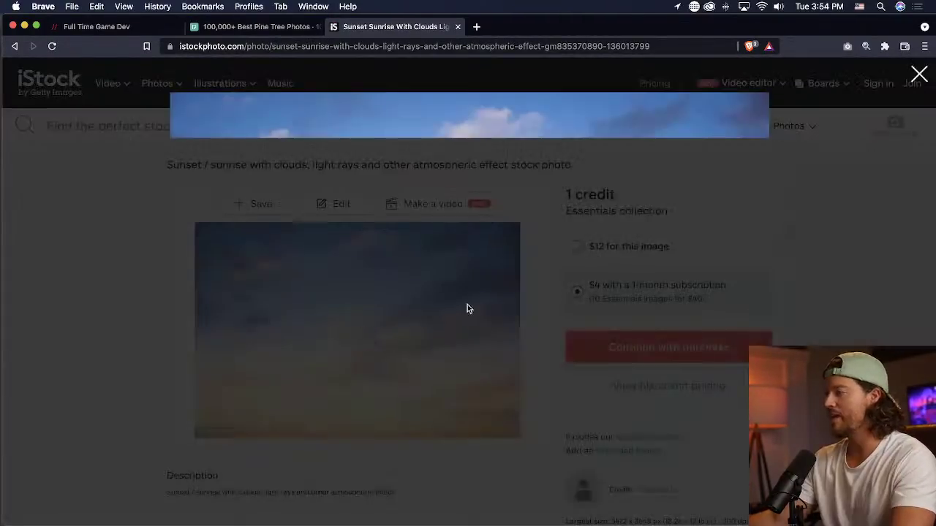
- Copy the sunset sky image, paste it into artWithStockPhotos.psd in Photoshop, and align it with the canvas's upper-left corner
right_click(458, 250)
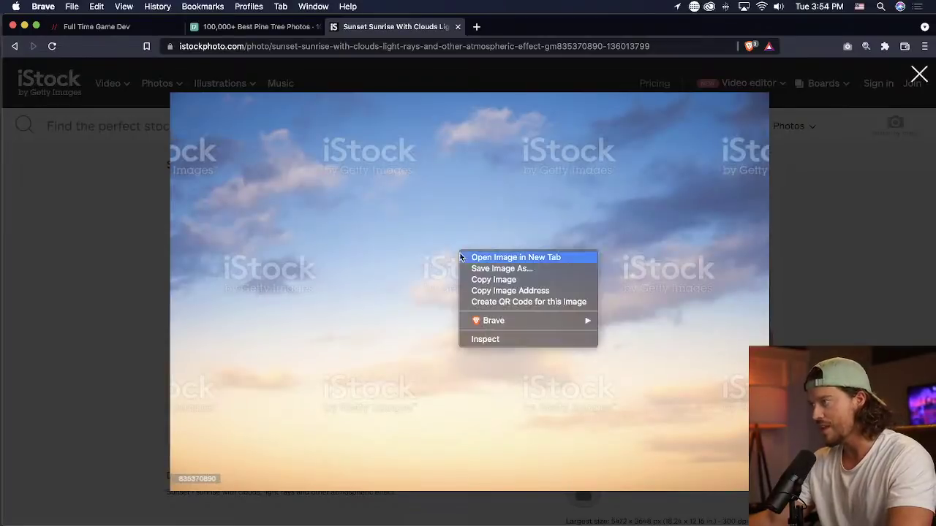
click(505, 280)
key(super+Tab)
key(super+v)
drag(380, 270, 155, 148)
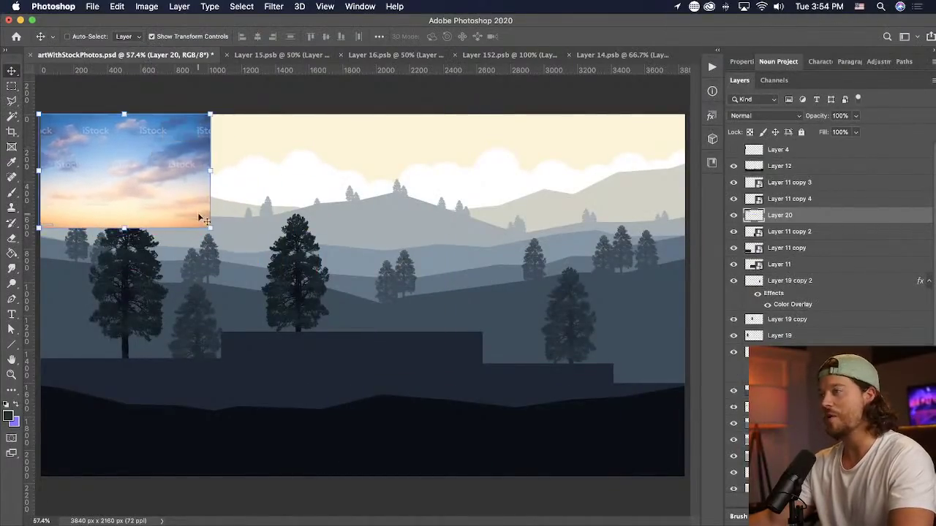
- Enlarge the pasted sky photo to the full canvas width, and compress its height to roughly the upper half of the canvas
drag(212, 227, 687, 329)
key(Return)
key(super+minus)
key(super+minus)
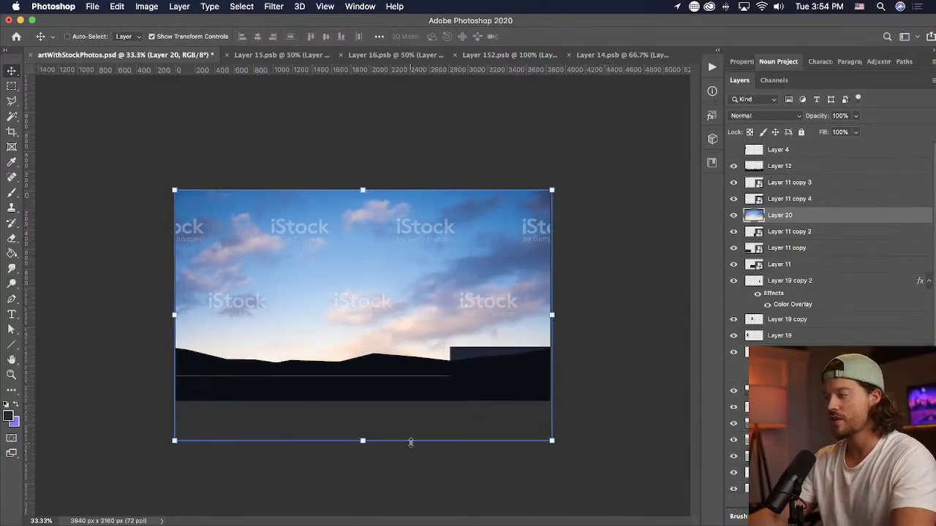
drag(363, 438, 369, 272)
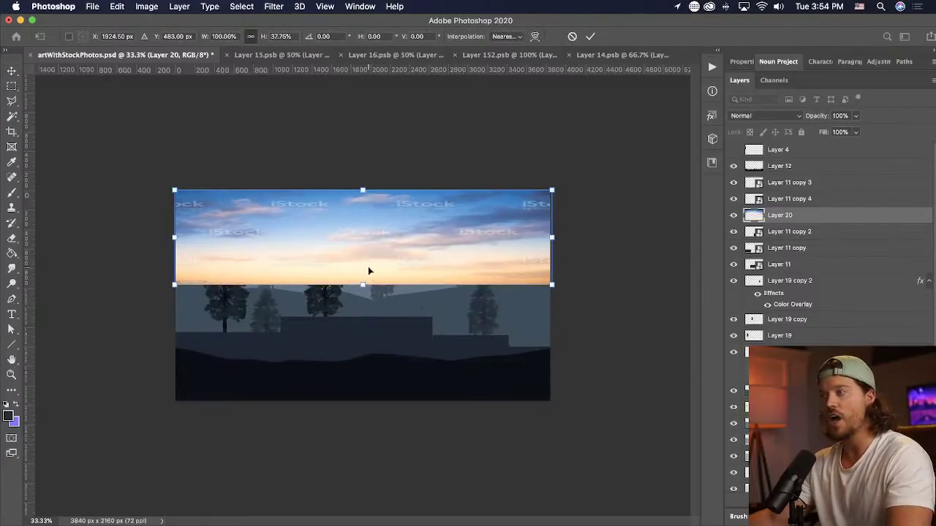
key(Return)
- Move Layer 20 down the layer stack so the sky photo sits behind the hills and white clouds
drag(845, 219, 846, 221)
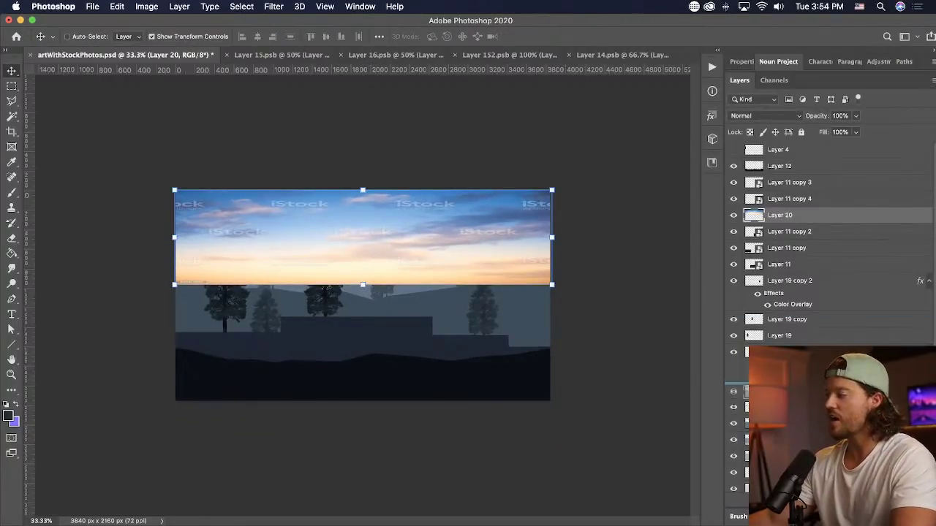
scroll(830, 241, down, 2)
drag(805, 161, 805, 460)
- Compress the sky photo's height to about 60% while keeping its upper edge on the canvas edge
key(super+equal)
key(super+equal)
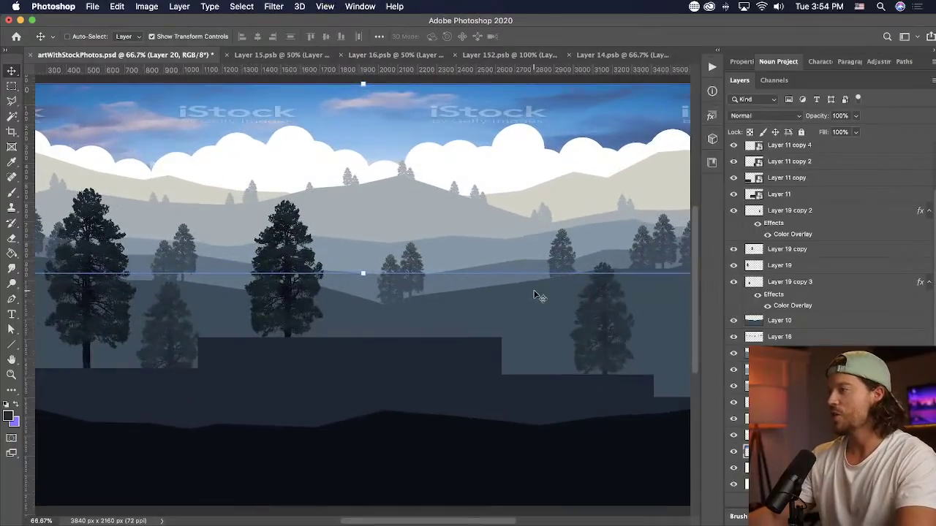
drag(362, 272, 364, 198)
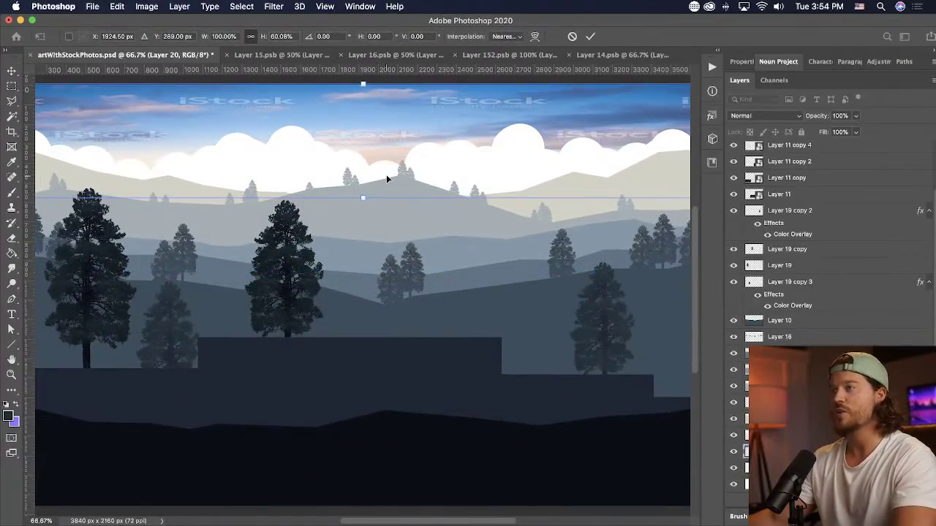
key(Return)
- Fully desaturate the sky photo on Layer 20 with a Hue/Saturation adjustment
click(146, 6)
mouse_move(181, 38)
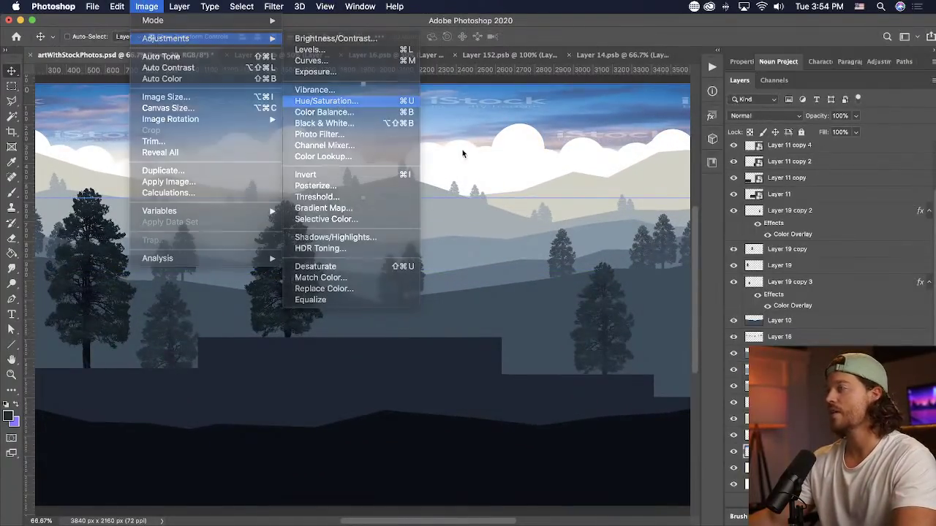
click(347, 159)
drag(655, 192, 661, 193)
click(863, 106)
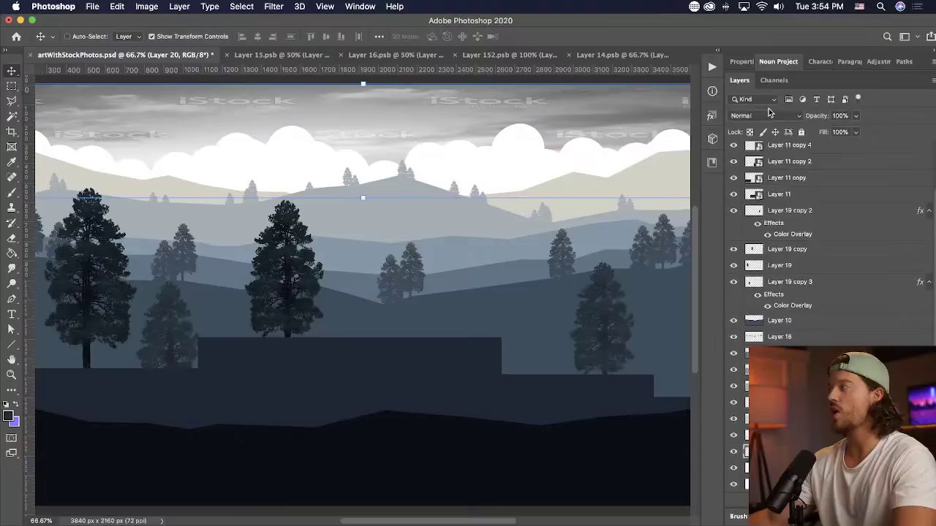
- Set Layer 20's blend mode to Linear Burn, compare the sky with and without it, and lower its opacity to 37%
click(758, 116)
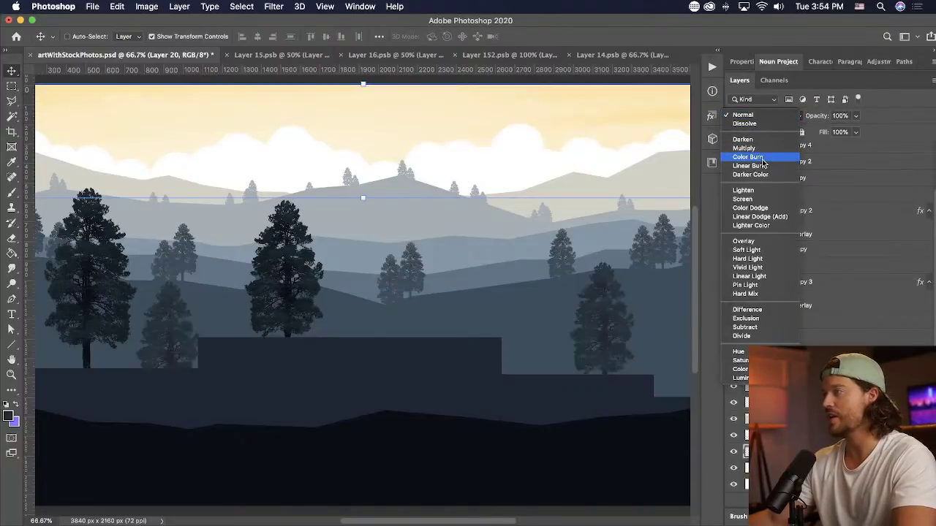
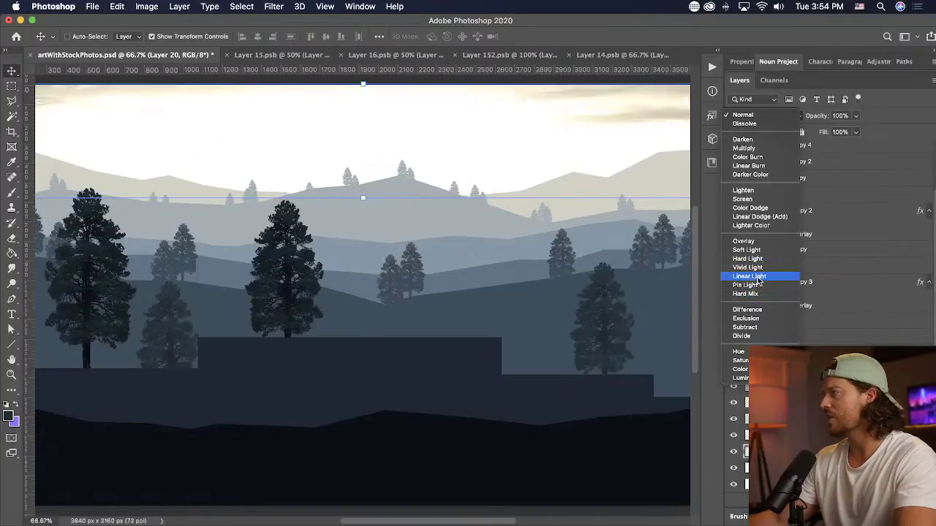
click(753, 167)
click(735, 452)
click(735, 453)
click(855, 115)
drag(857, 132, 822, 132)
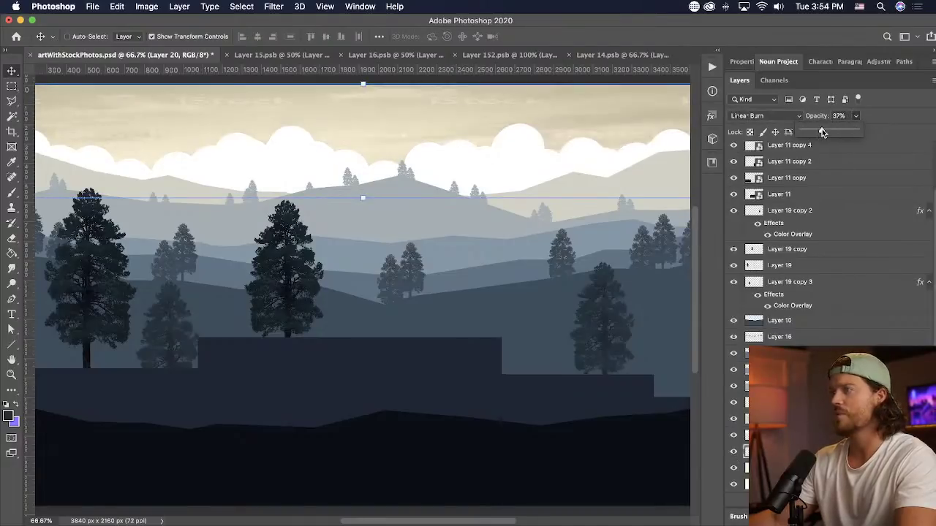
- Apply a Motion Blur to the sky photo with an angle of 0° and a distance of 151 pixels
key(super+minus)
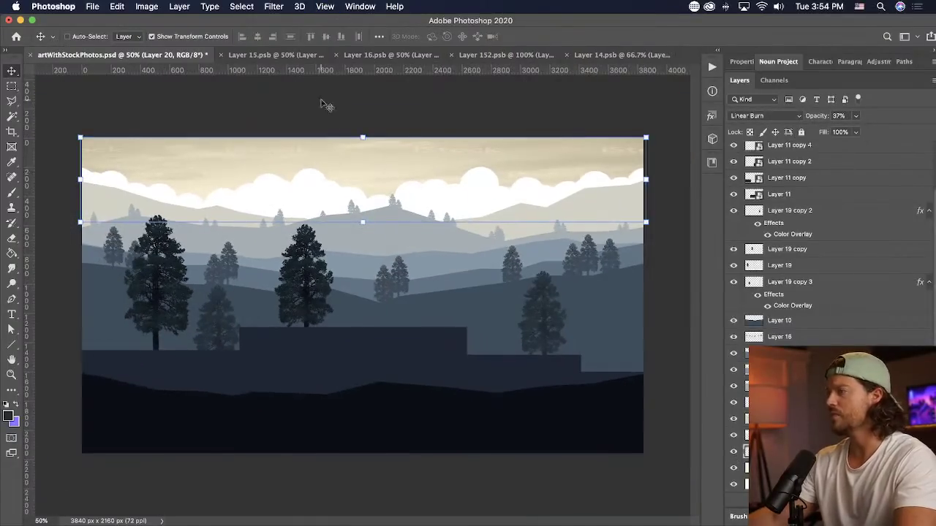
click(300, 6)
mouse_move(274, 7)
mouse_move(300, 147)
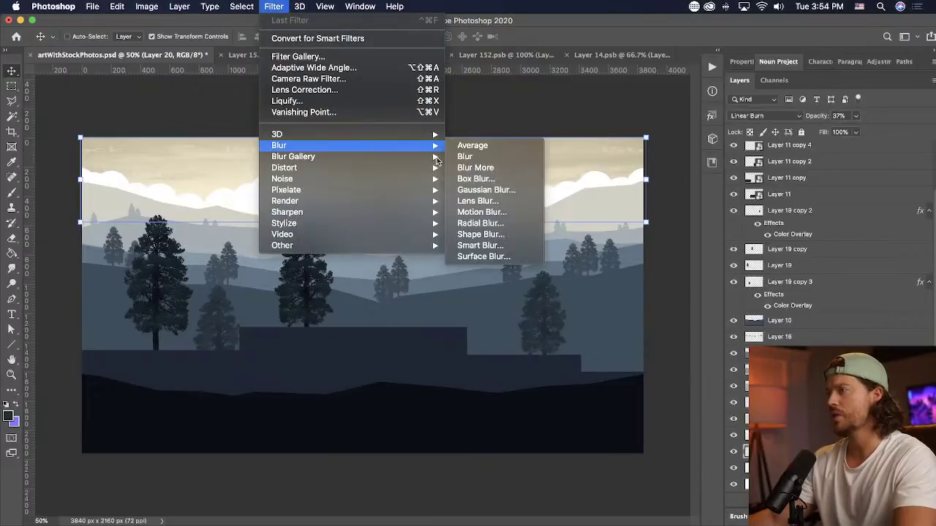
click(487, 214)
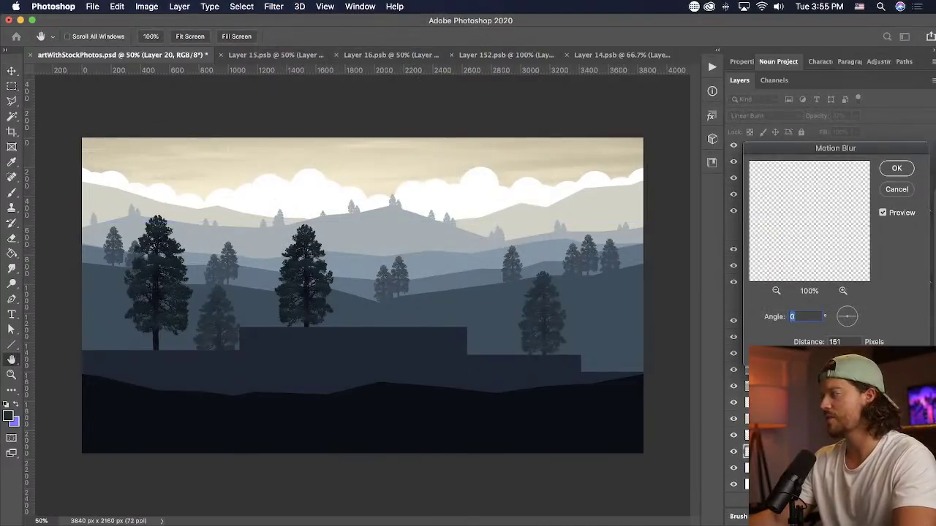
click(905, 168)
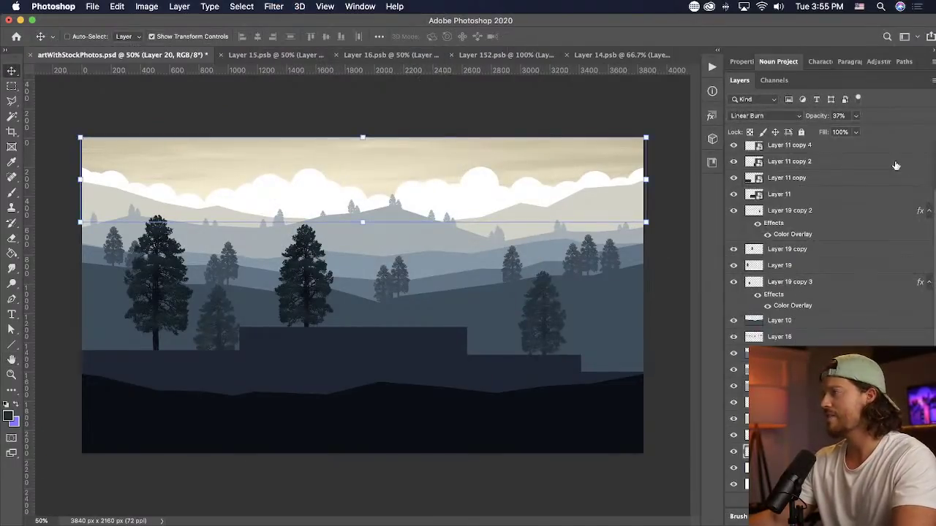
- Switch to the Brave browser, close the enlarged sunset photo, and search iStock for "cloud"
click(528, 111)
key(super+Tab)
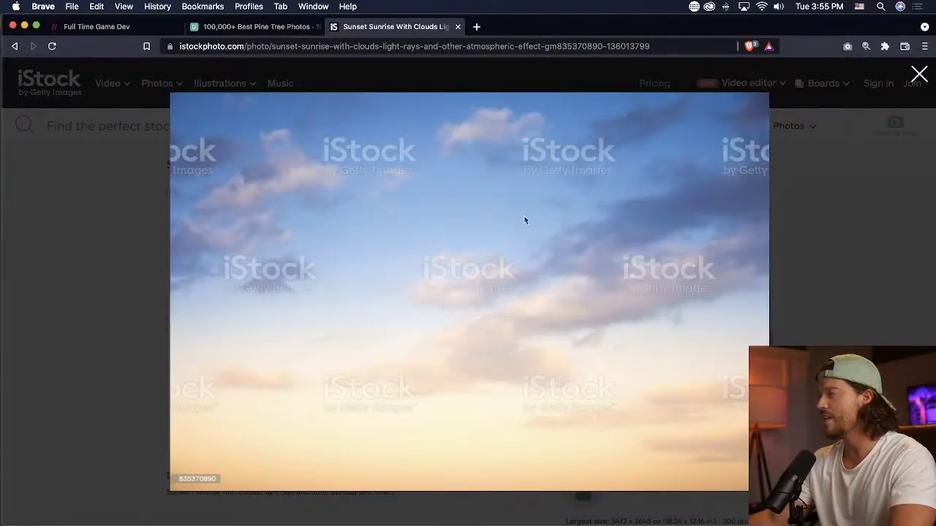
click(900, 207)
click(203, 124)
text(cloud)
key(Return)
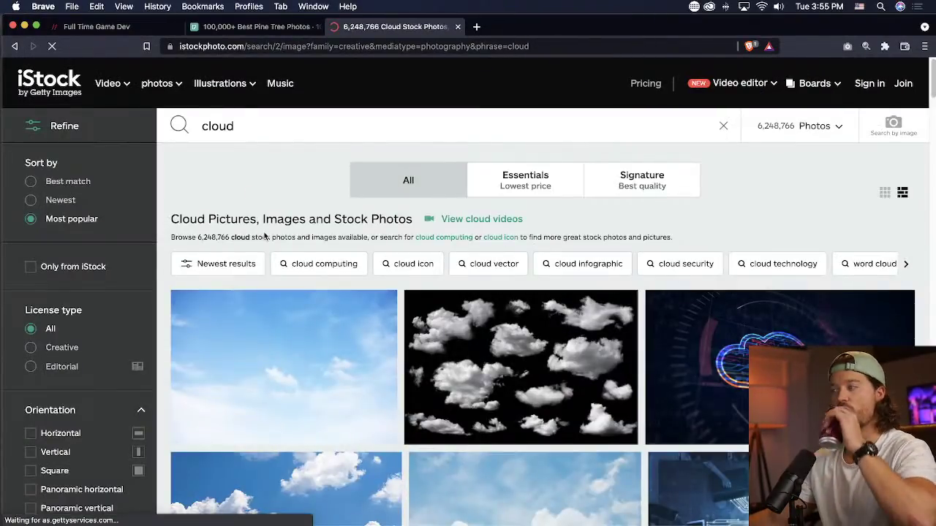
- Open the "Clouds set isolated on black background" stock photo, enlarge its preview, and copy the image
scroll(267, 238, down, 4)
click(502, 232)
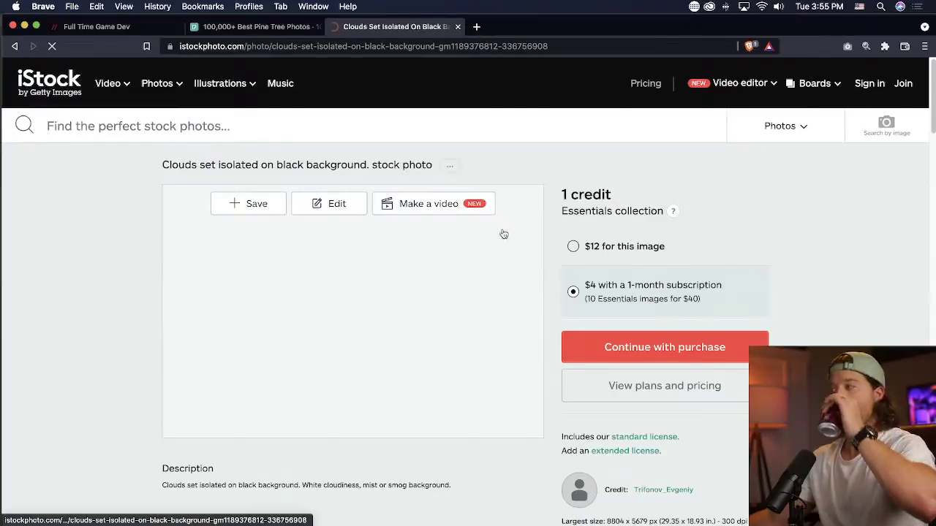
click(347, 333)
right_click(503, 208)
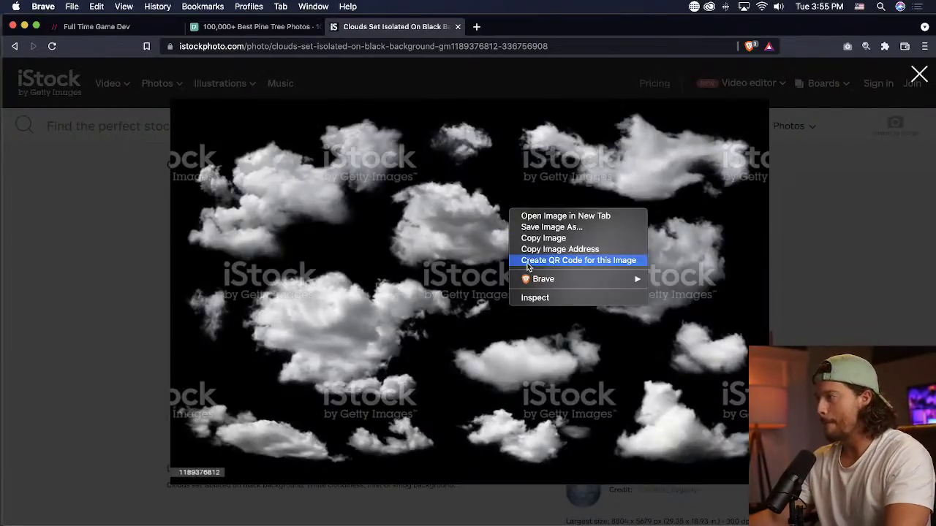
click(527, 239)
- Switch to Photoshop, paste the cloud photo above the artwork, and scale it up to cover the canvas
key(super+Tab)
key(super+v)
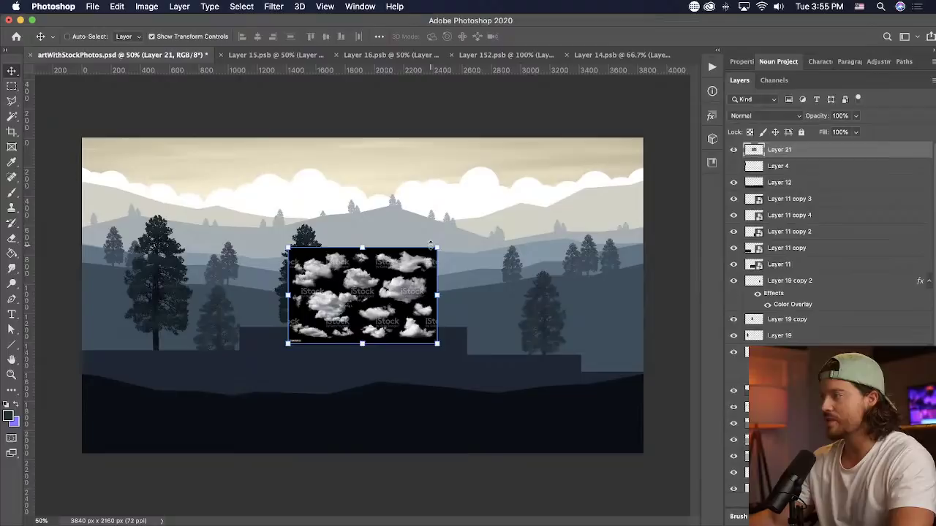
drag(437, 248, 774, 69)
drag(578, 151, 355, 229)
drag(543, 114, 608, 79)
key(Return)
drag(415, 145, 441, 219)
- Delete the black background around the pasted clouds on Layer 21 using a Magic Wand selection
key(w)
click(442, 217)
key(Delete)
- Cut out the single cloud near the centre with the Polygonal Lasso and clear everything else from Layer 21
click(12, 100)
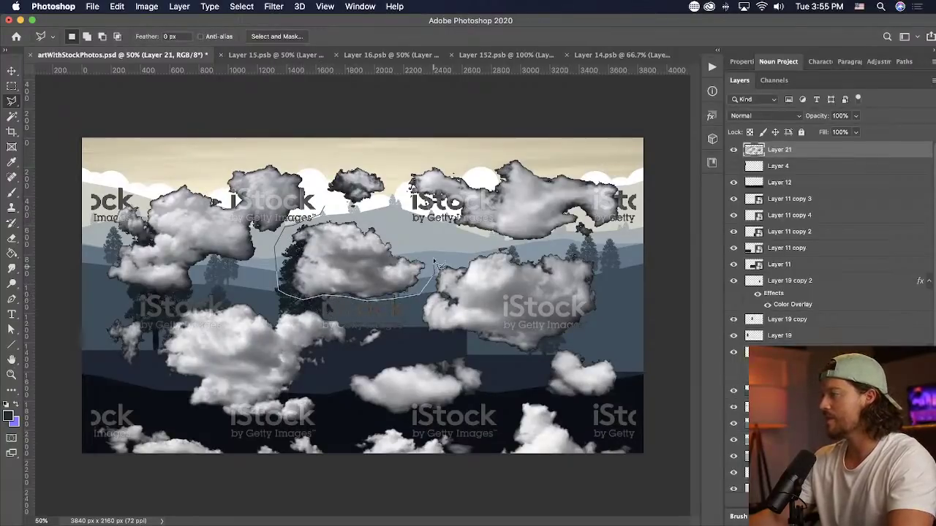
key(super+a)
key(Delete)
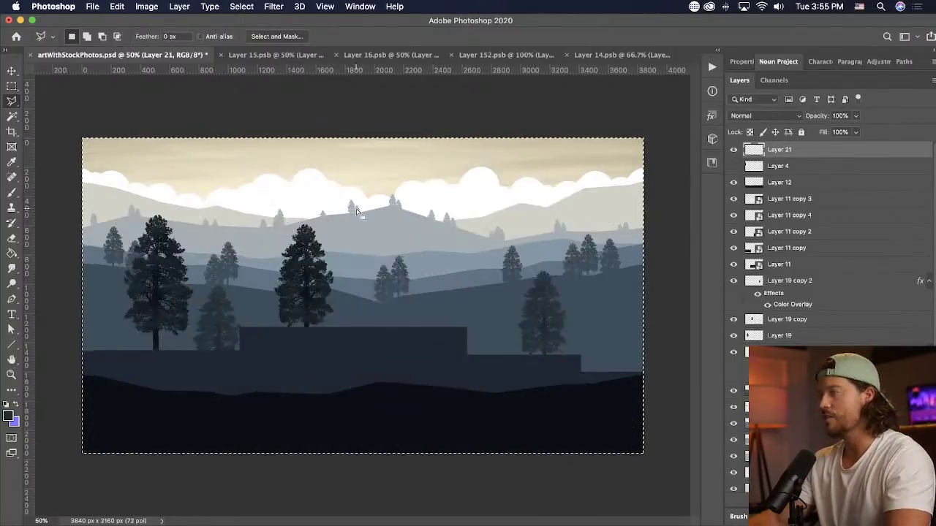
key(super+d)
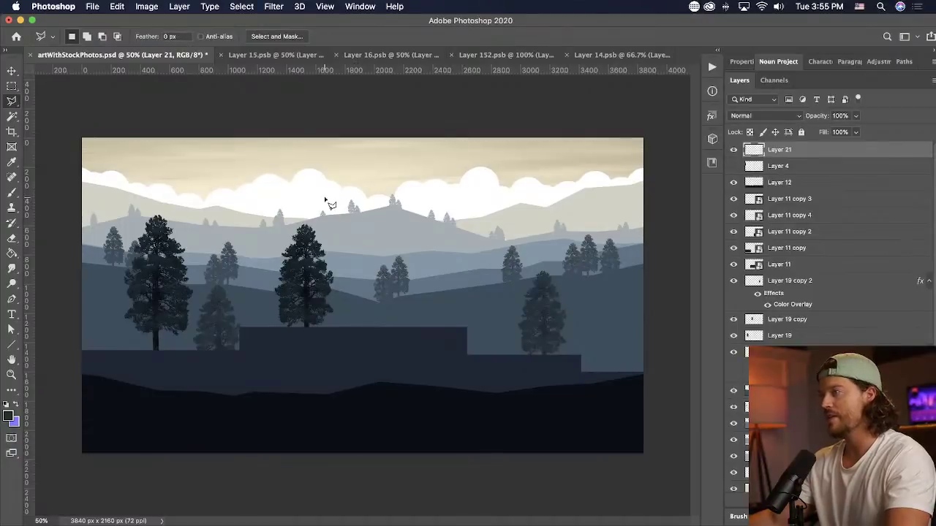
- Hide the flat white cloud shapes on Layer 13
click(11, 71)
click(266, 184)
click(273, 6)
mouse_move(279, 145)
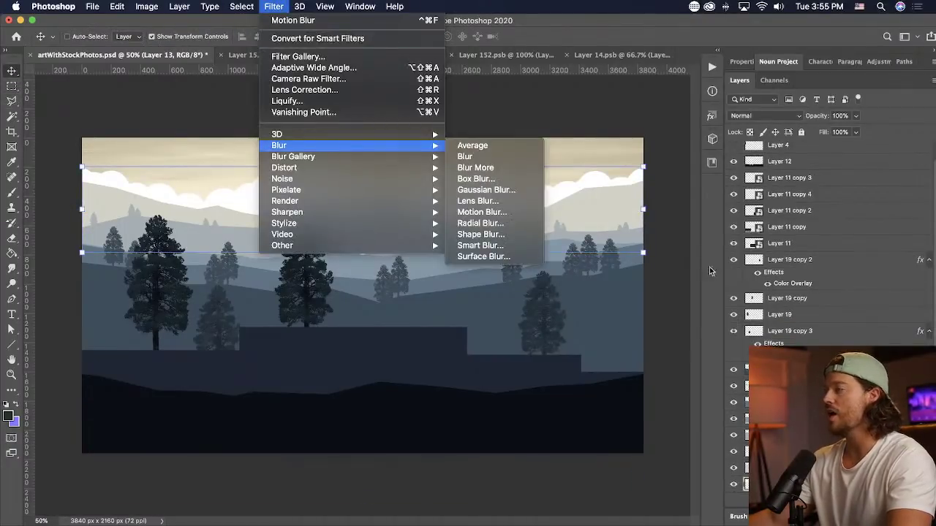
click(734, 484)
click(734, 484)
- Paste the cut-out cloud over the distant hills, set its blend mode to Screen, and reduce its height
key(super+v)
drag(585, 397, 428, 286)
click(765, 116)
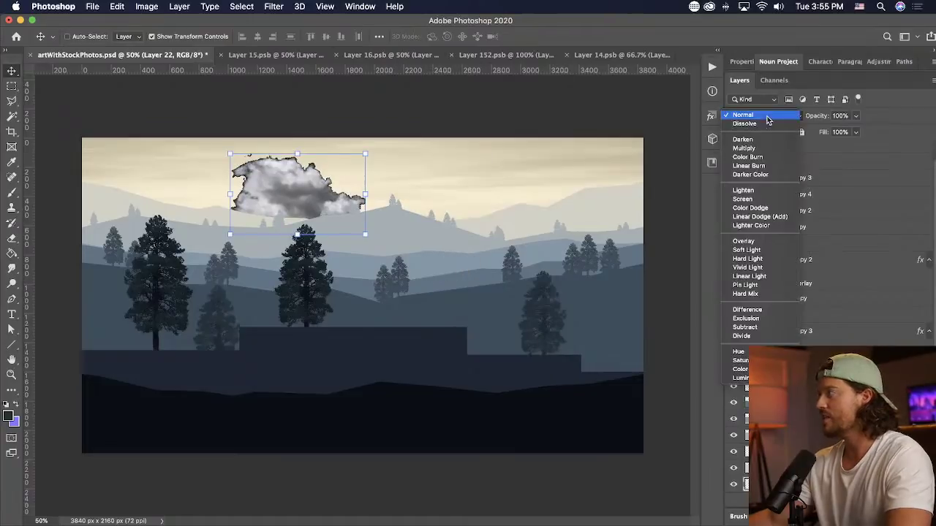
click(757, 200)
drag(291, 232, 315, 196)
click(269, 6)
click(270, 6)
- Duplicate the cloud repeatedly along the horizon to form a continuous cloud bank across the full canvas width
drag(241, 194, 555, 208)
drag(555, 207, 509, 227)
drag(508, 227, 130, 199)
drag(195, 198, 607, 188)
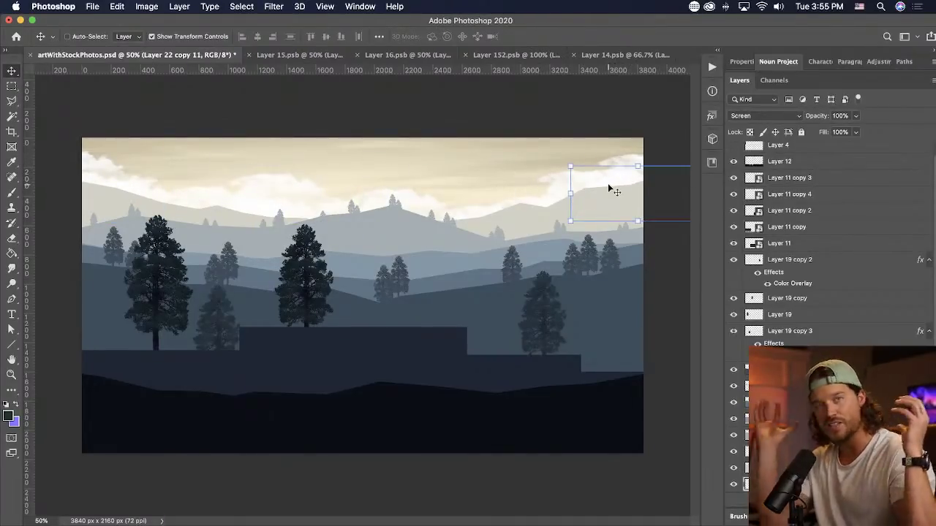
drag(608, 189, 503, 194)
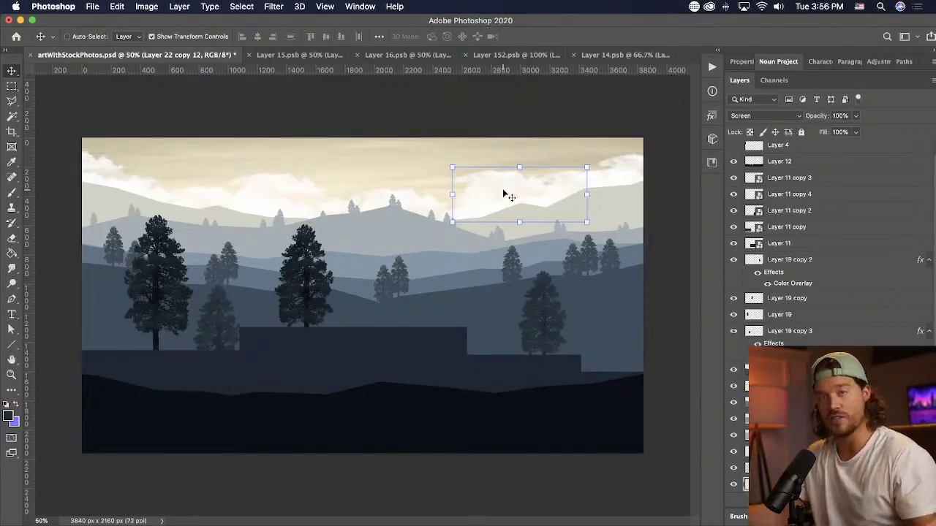
drag(503, 194, 399, 196)
- Flip the newest cloud copy horizontally, reposition it, and add smaller duplicates over the central hills to fill the cloud bank
click(117, 6)
mouse_move(136, 277)
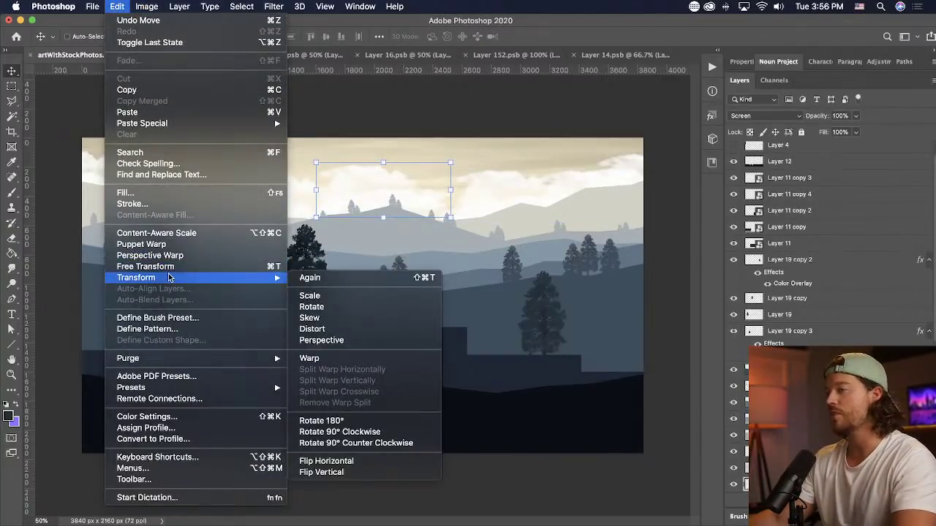
click(345, 461)
drag(443, 246, 454, 234)
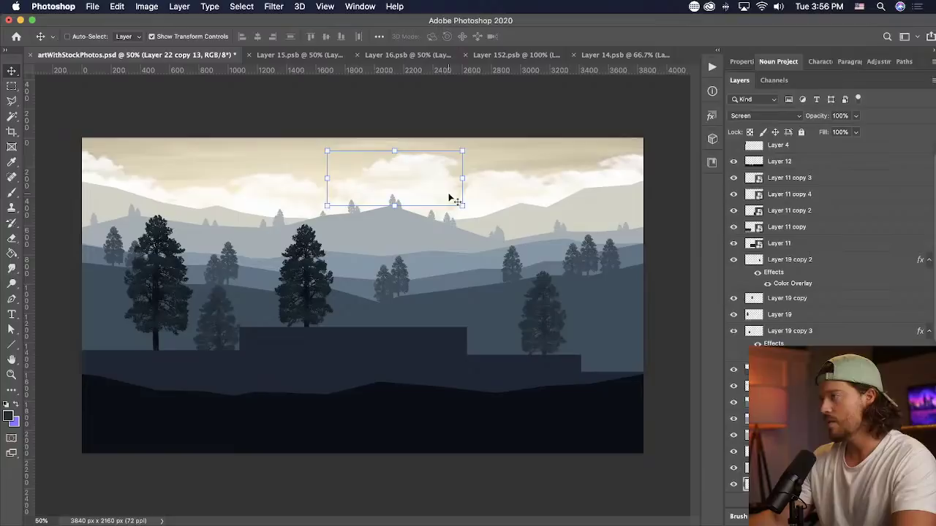
drag(397, 154, 372, 204)
drag(370, 204, 453, 217)
- Create a duplicate of Layer 22 copy 16 beneath the other cloud layers, directly under the sky photo layer
scroll(802, 301, down, 5)
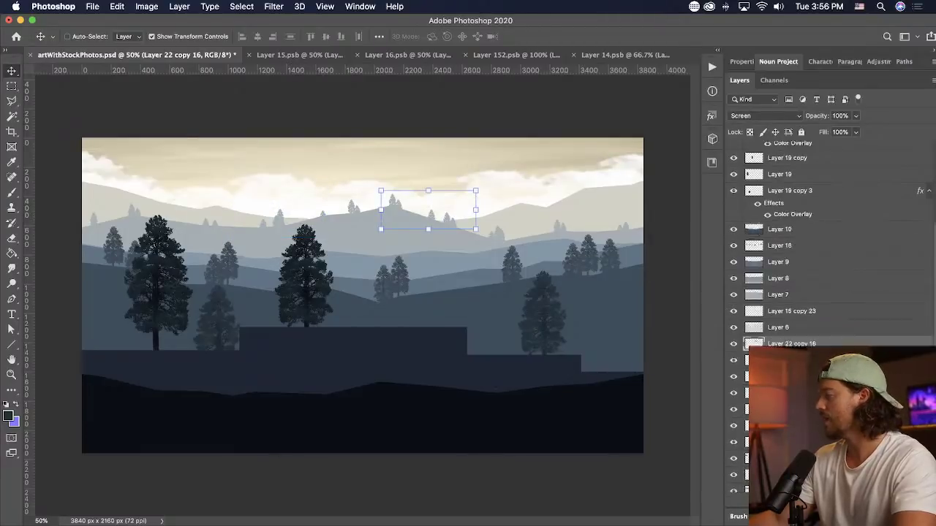
drag(800, 315, 810, 393)
drag(743, 393, 743, 468)
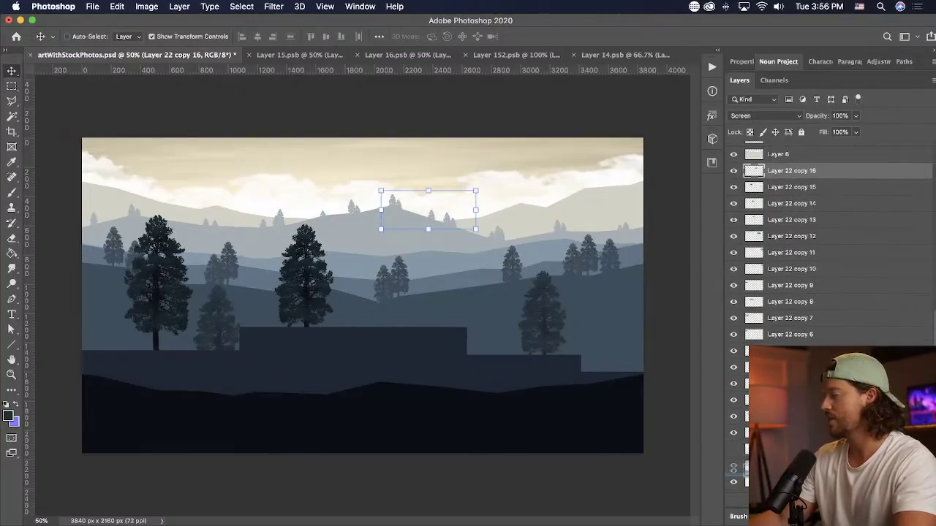
drag(797, 454, 797, 475)
- Enlarge the duplicated background cloud, place it above the central hills, and lower its opacity to 61%
drag(453, 283, 380, 237)
drag(358, 144, 359, 93)
double_click(380, 159)
drag(413, 171, 459, 209)
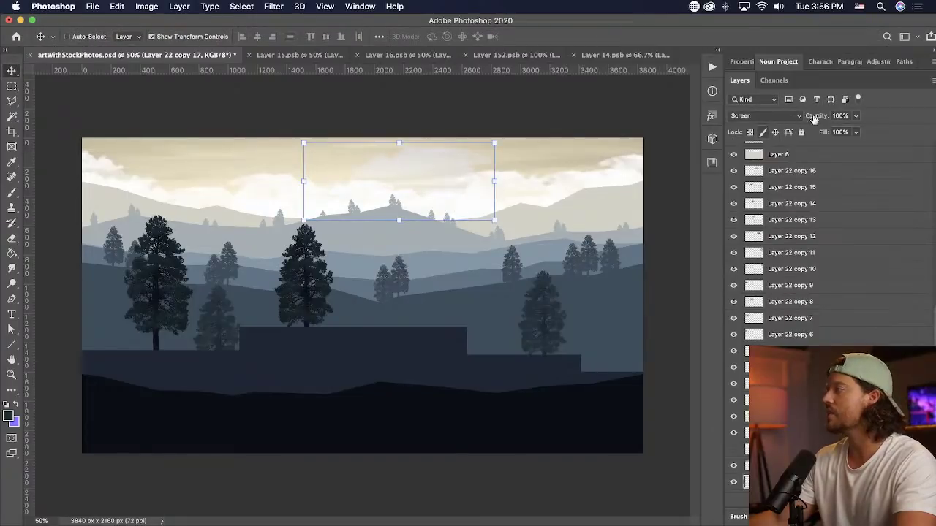
drag(853, 115, 835, 133)
- Duplicate the faded background cloud over the left-hand hills and restack both faded clouds above the sky photo layer
drag(397, 185, 312, 177)
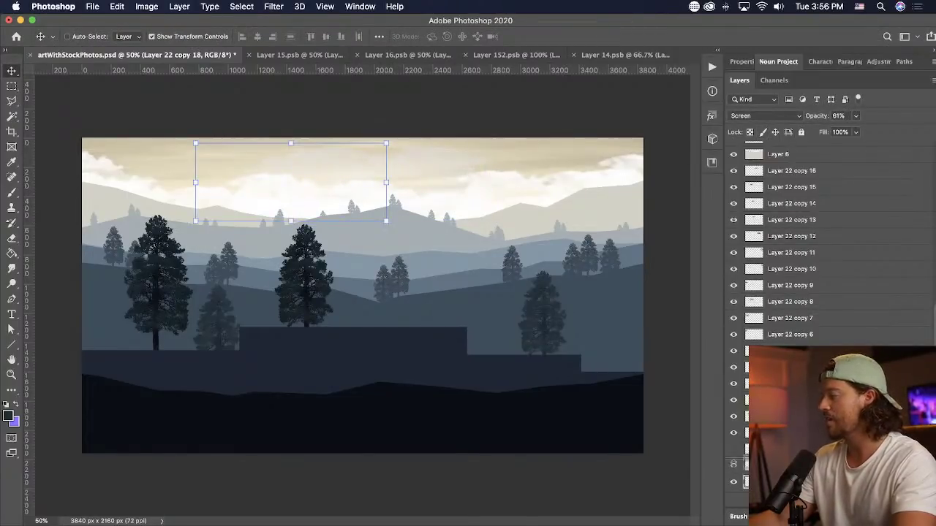
scroll(804, 241, down, 2)
click(790, 435)
click(790, 451)
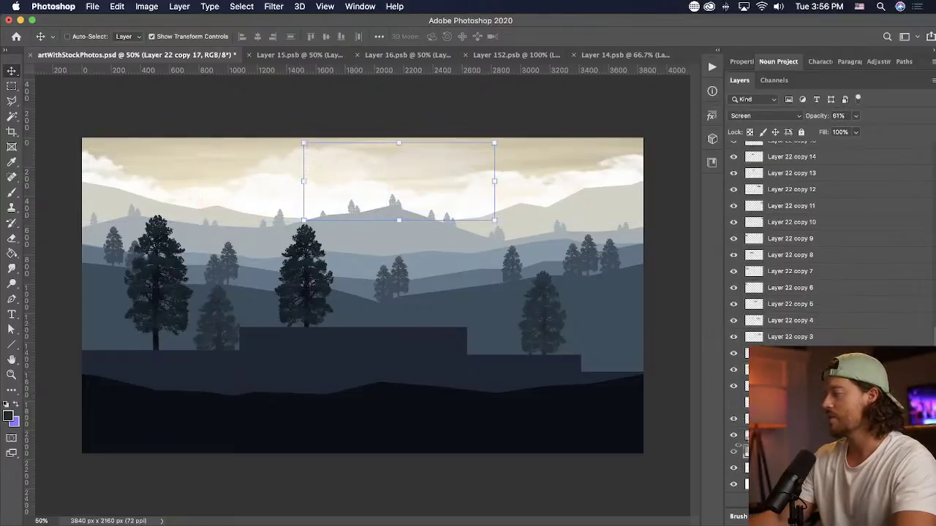
- Move Layer 22 copy 17 about 499 px right and 23 px down, and reapply the last Motion Blur to it
drag(468, 194, 541, 199)
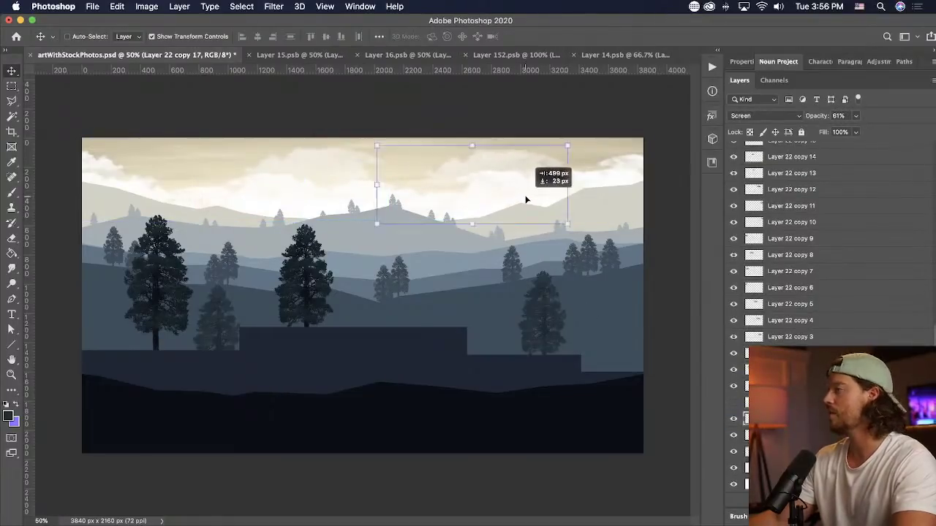
click(324, 6)
click(307, 30)
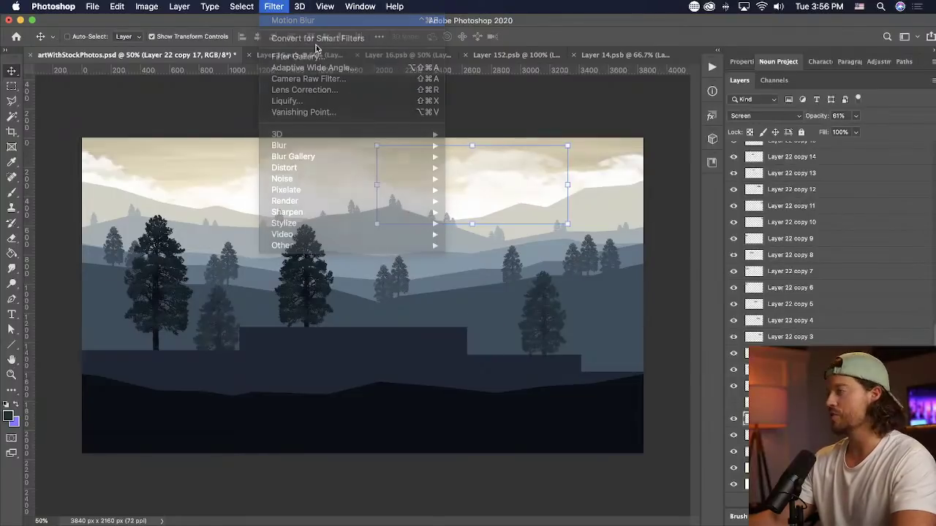
- Stretch Layer 22 copy 18 to about 160% width and flatten it into a thin streak high in the sky
super+click(328, 154)
super+click(356, 148)
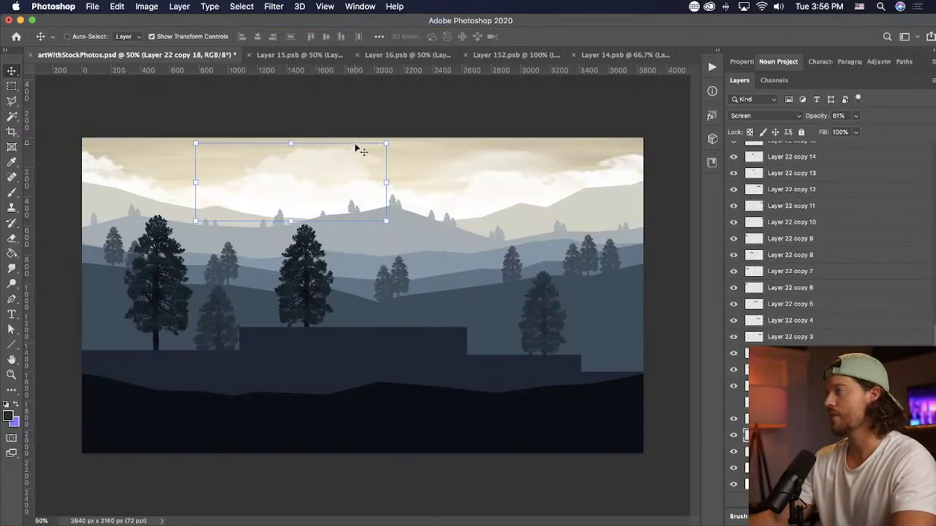
drag(292, 143, 407, 159)
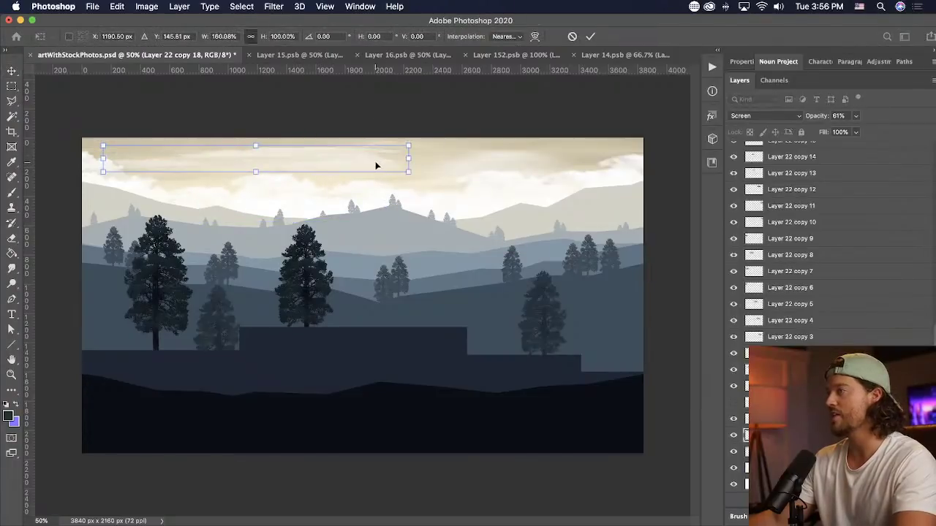
drag(255, 172, 256, 157)
- Apply the last Motion Blur twice to the flattened cloud streak
click(273, 6)
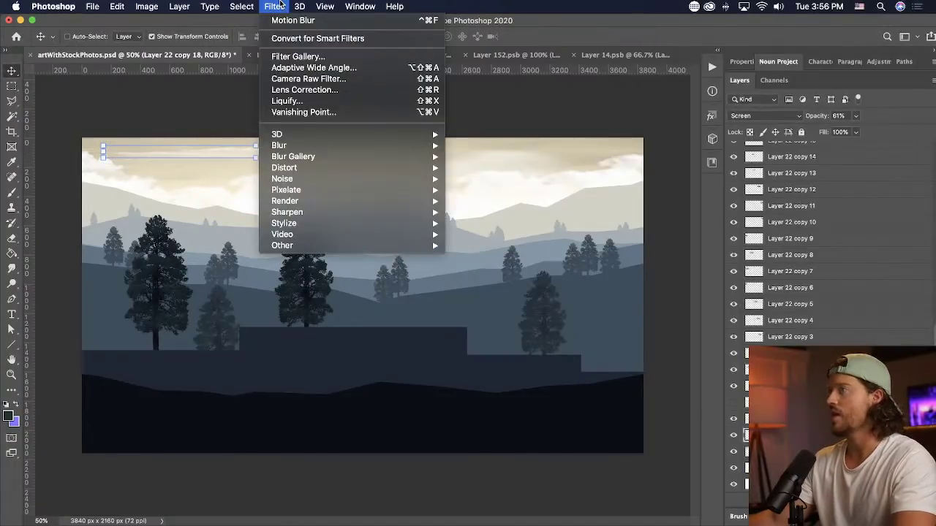
mouse_move(332, 149)
click(290, 21)
click(274, 6)
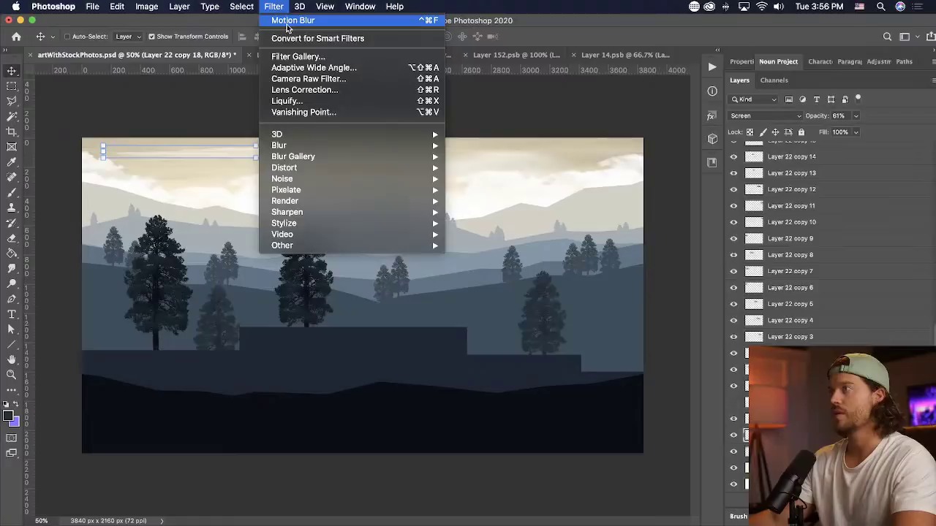
click(286, 22)
- Spread duplicates of the blurred cloud streak across the upper sky and save the document
mouse_move(533, 205)
mouse_down()
mouse_move(544, 236)
mouse_move(538, 201)
mouse_up()
click(856, 116)
alt+drag(454, 221, 543, 233)
drag(448, 258, 487, 268)
super+click(454, 479)
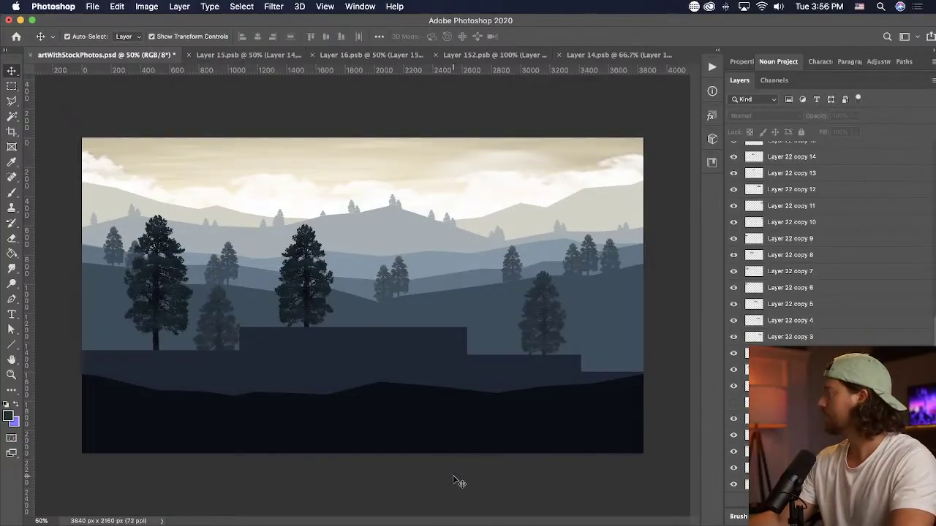
key(super+s)
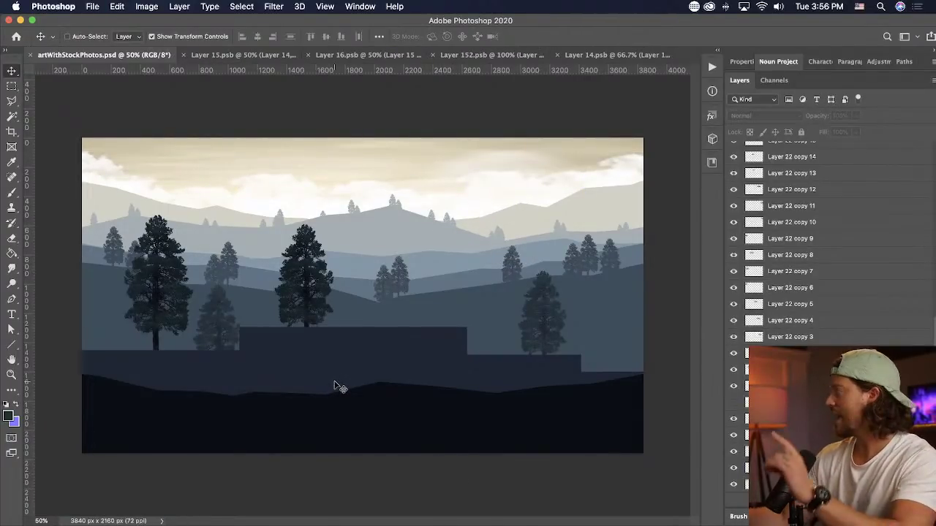
- Switch to the Brave browser, close the enlarged cloud photo, and search iStock for "mountain"
key(ctrl+Up)
key(ctrl+Up)
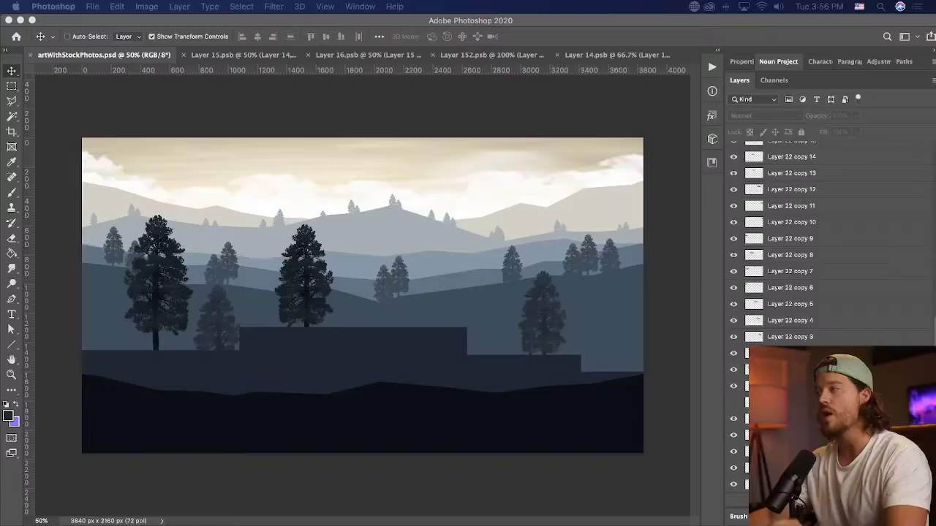
key(super+Tab)
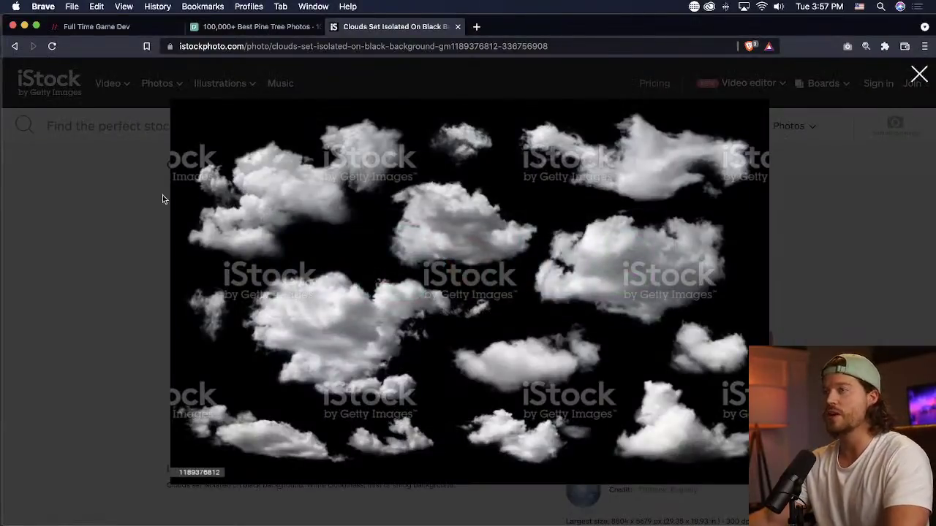
click(163, 199)
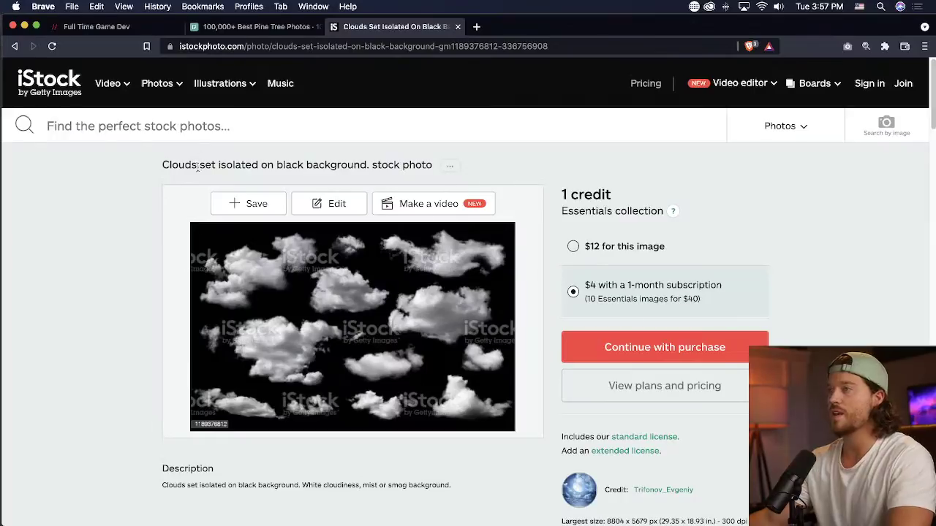
click(194, 135)
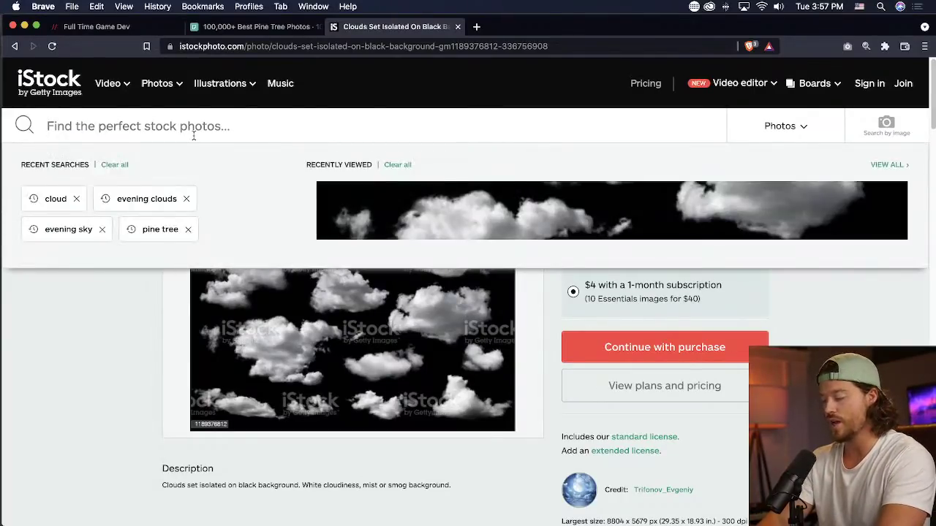
text(grass)
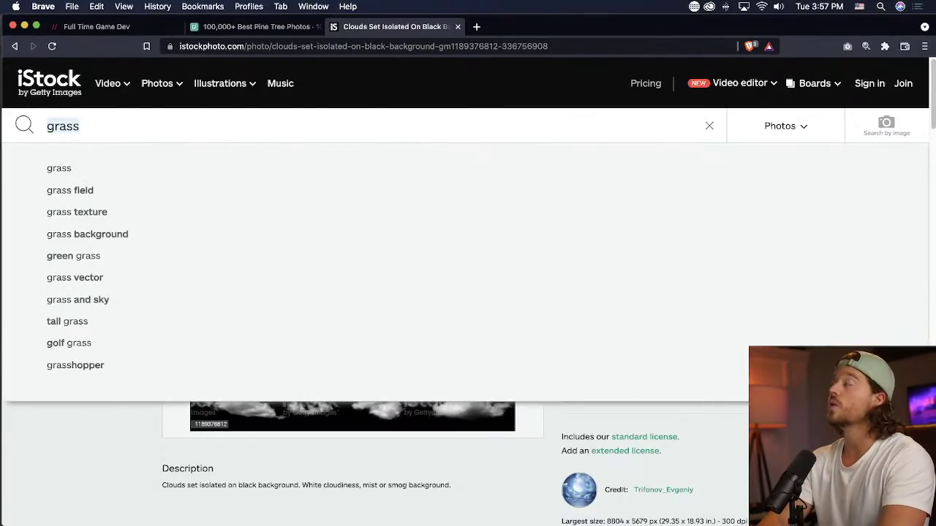
text(mountain)
key(Return)
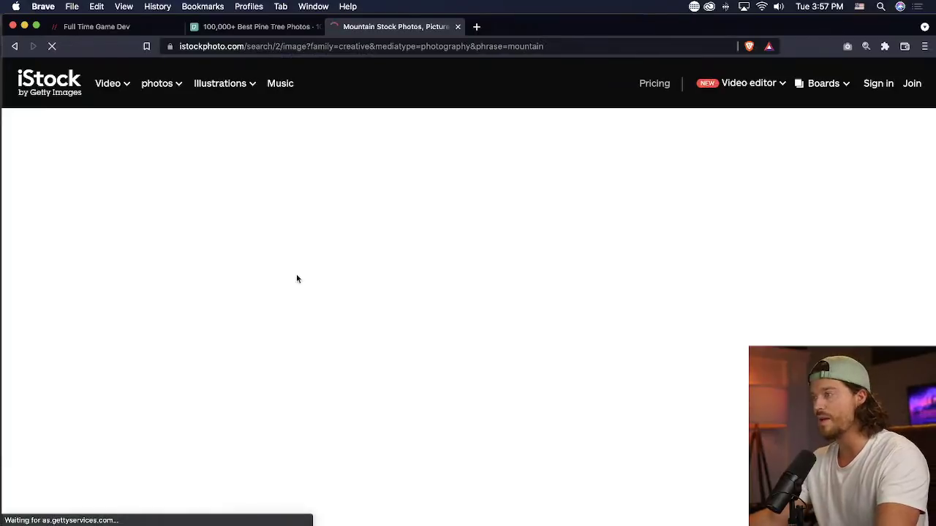
- Open the iStock photo of snowy mountains isolated on white, enlarge its preview, and copy the image
scroll(343, 278, down, 3)
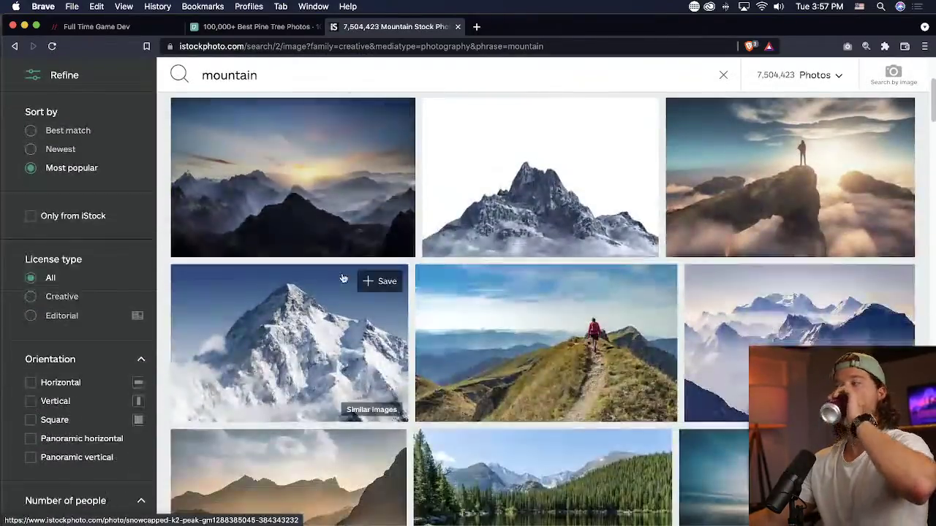
click(483, 220)
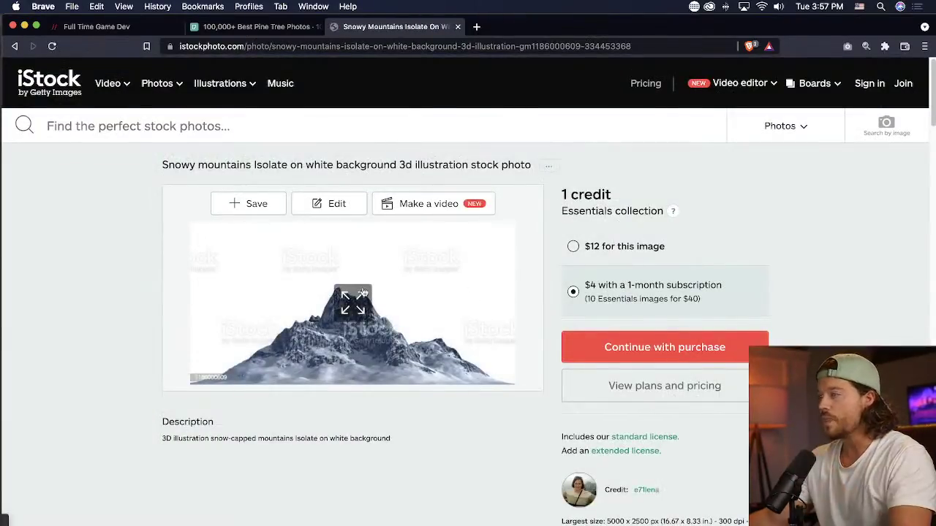
click(468, 293)
right_click(427, 265)
click(463, 293)
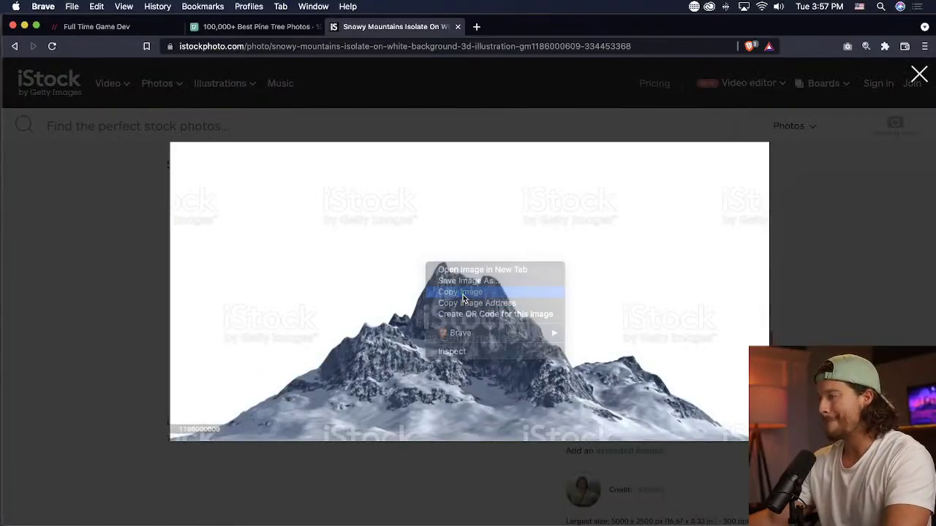
- Switch to Photoshop, paste the mountain photo as a new layer, and enlarge it to span the canvas width
key(super+Tab)
key(super+v)
drag(378, 302, 245, 219)
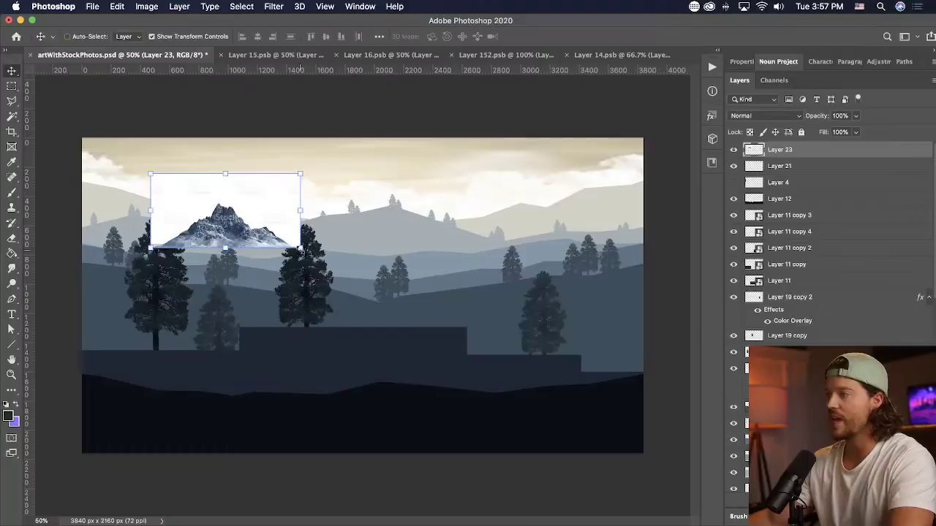
drag(301, 249, 819, 505)
key(Return)
drag(527, 408, 394, 298)
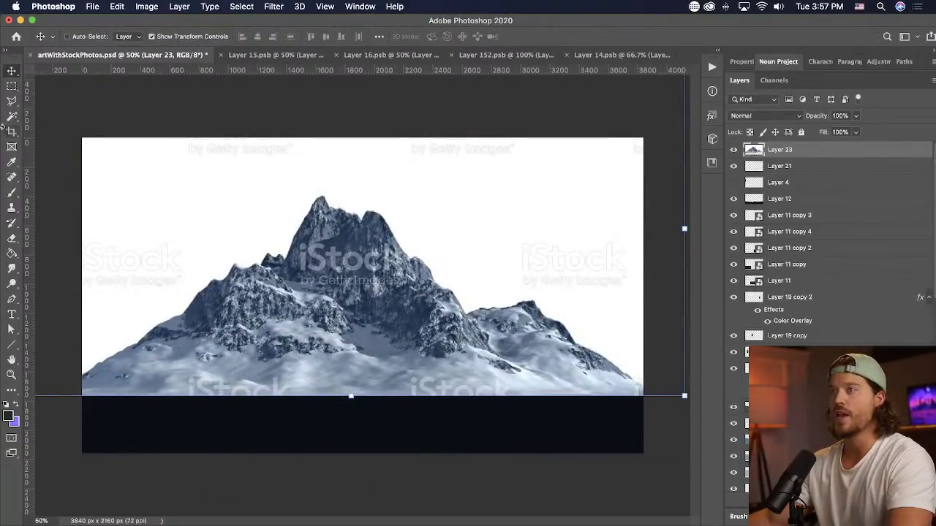
- Remove the white sky around the mountain with the Magic Wand and shift the layer slightly to reveal leftover edges
key(w)
click(411, 193)
key(Delete)
key(v)
drag(444, 316, 474, 321)
- Lasso the leftover white border and background along the mountain's ridge, delete it, and deselect
key(l)
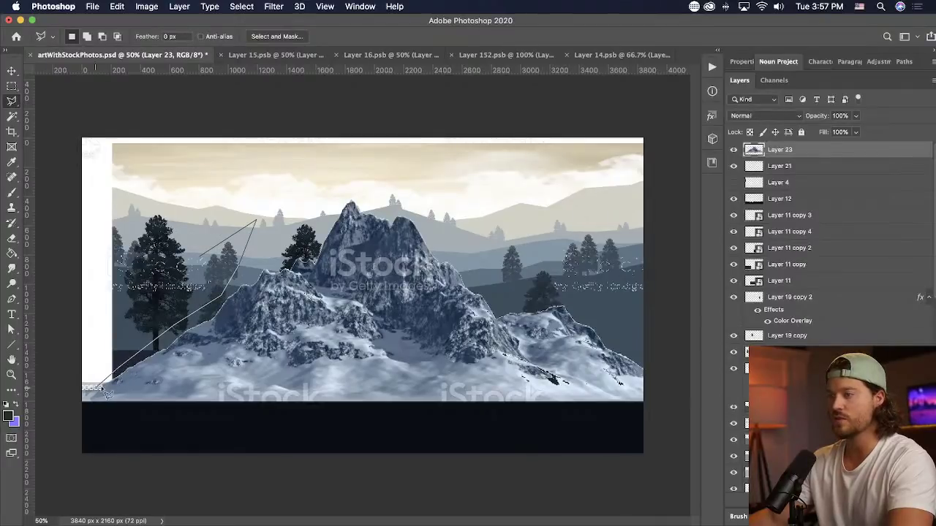
click(57, 220)
click(68, 129)
click(182, 93)
click(365, 93)
click(659, 117)
click(686, 238)
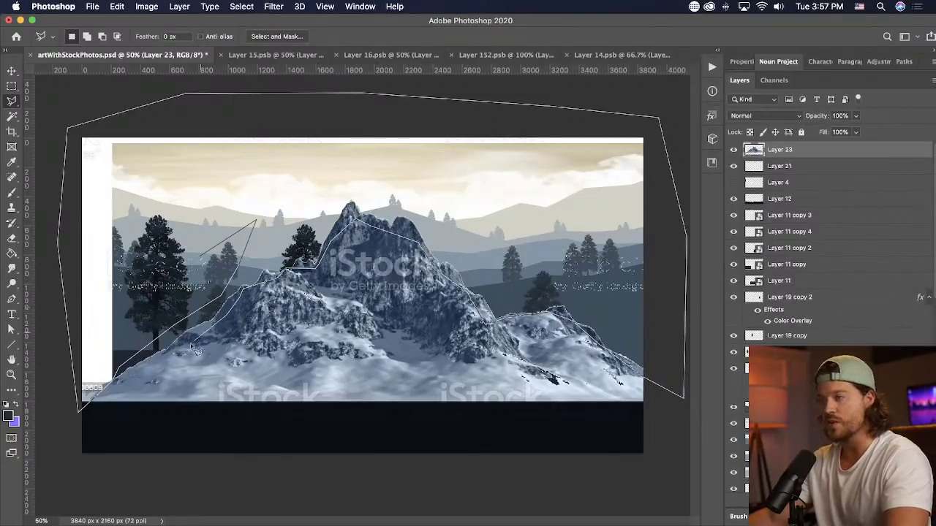
click(79, 411)
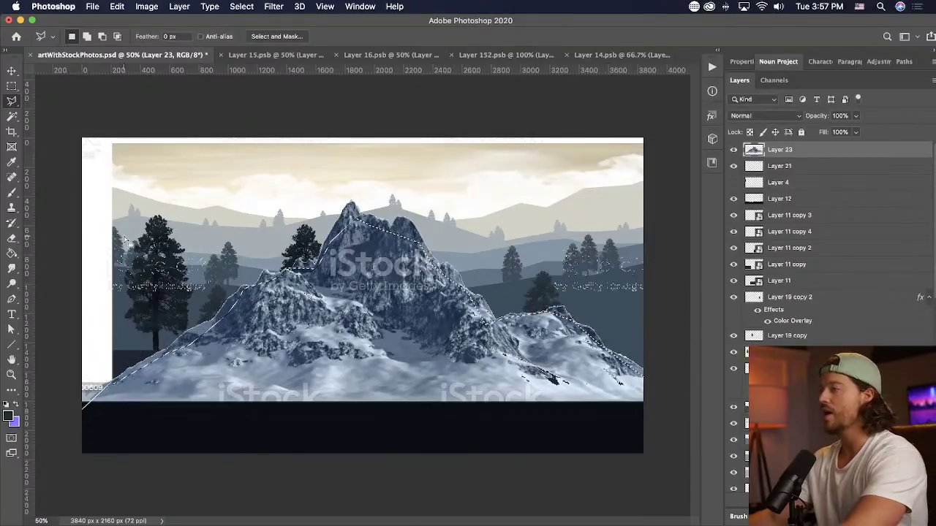
key(Delete)
key(super+d)
- Move the mountain up in the scene and crop away everything outside the canvas
key(v)
drag(379, 340, 355, 293)
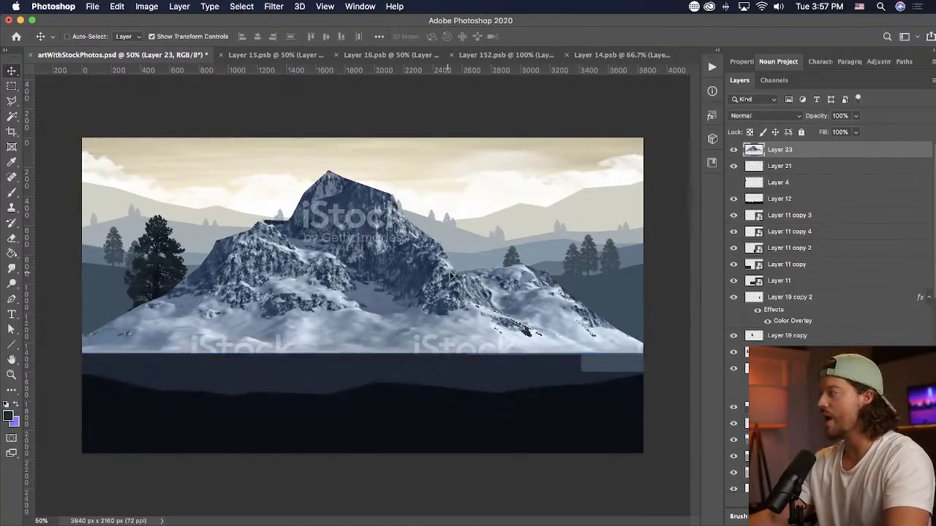
key(super+a)
click(116, 7)
mouse_move(147, 6)
click(151, 131)
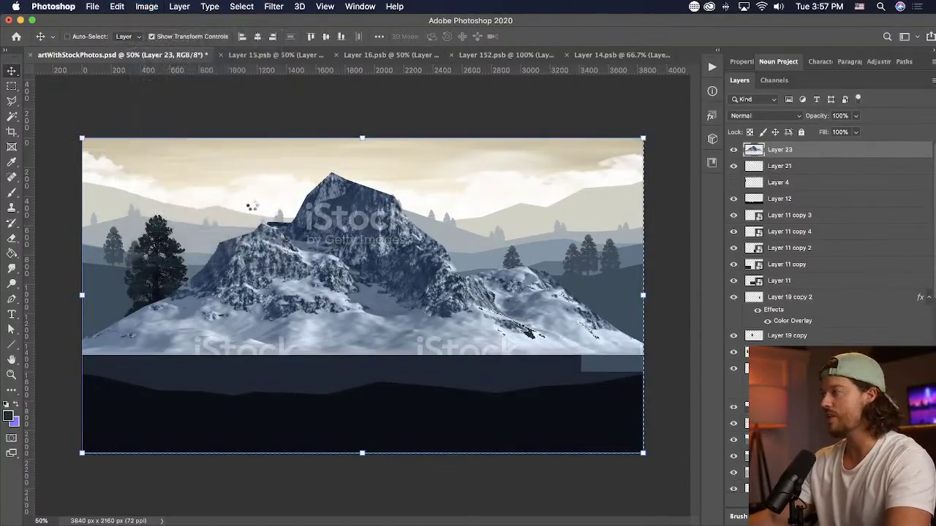
key(super+d)
- Flatten the mountain to about 56% height, scale it down, and place it over the distant central hill
drag(481, 317, 503, 340)
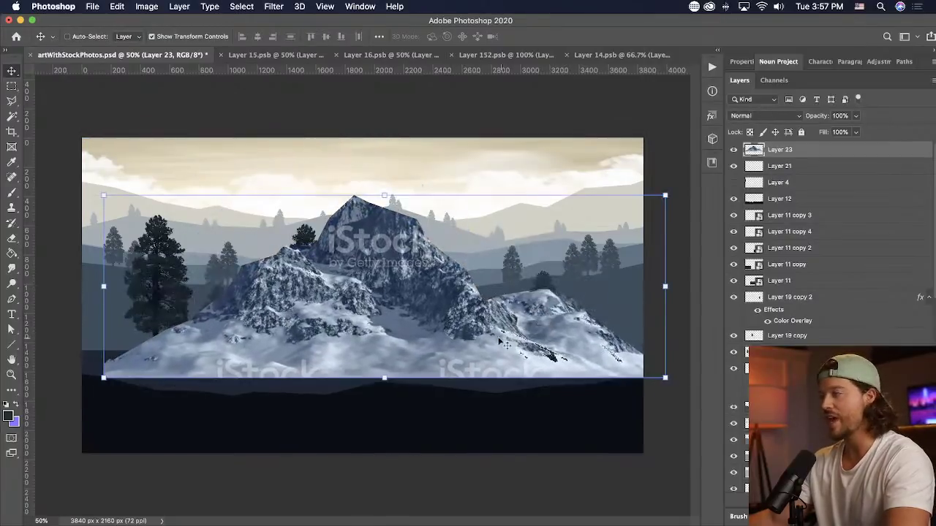
drag(385, 377, 385, 298)
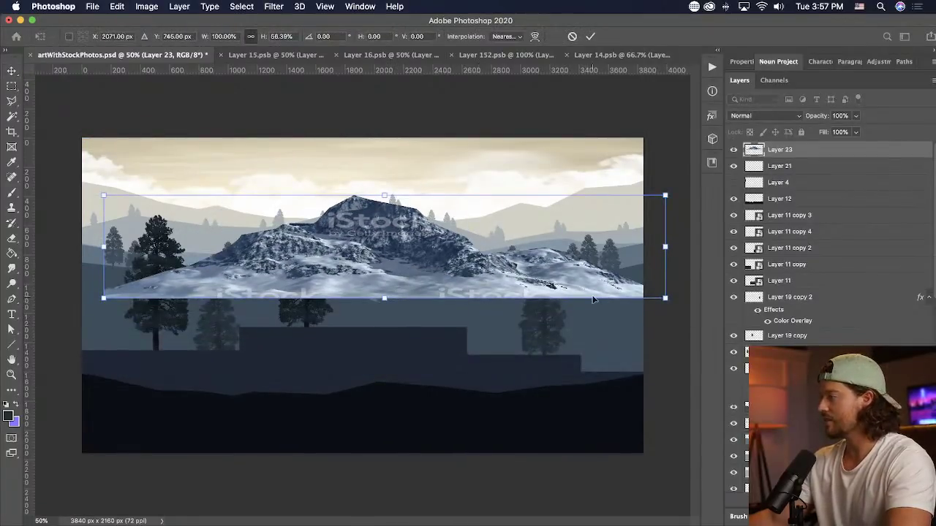
drag(657, 304, 331, 236)
drag(249, 226, 410, 225)
- Desaturate the mountain on Layer 23 to greyscale with a Hue/Saturation adjustment
click(146, 6)
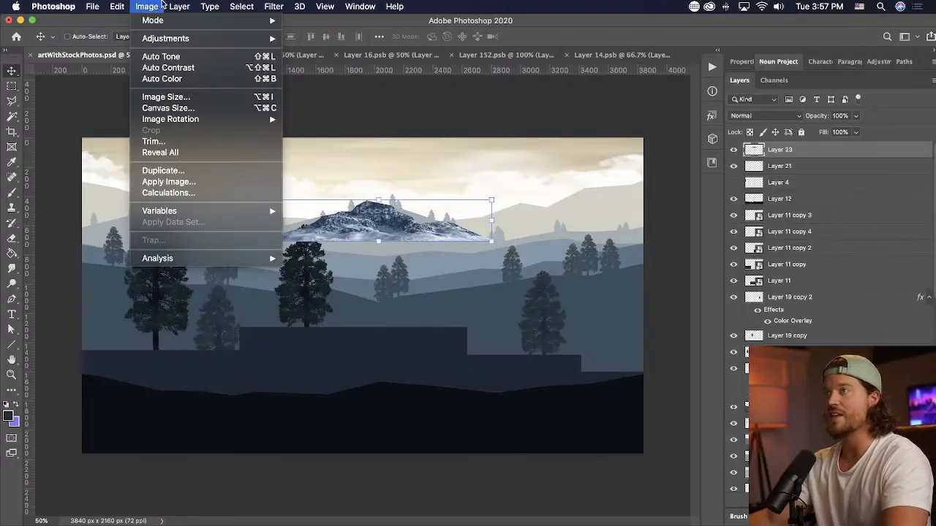
mouse_move(219, 38)
click(326, 101)
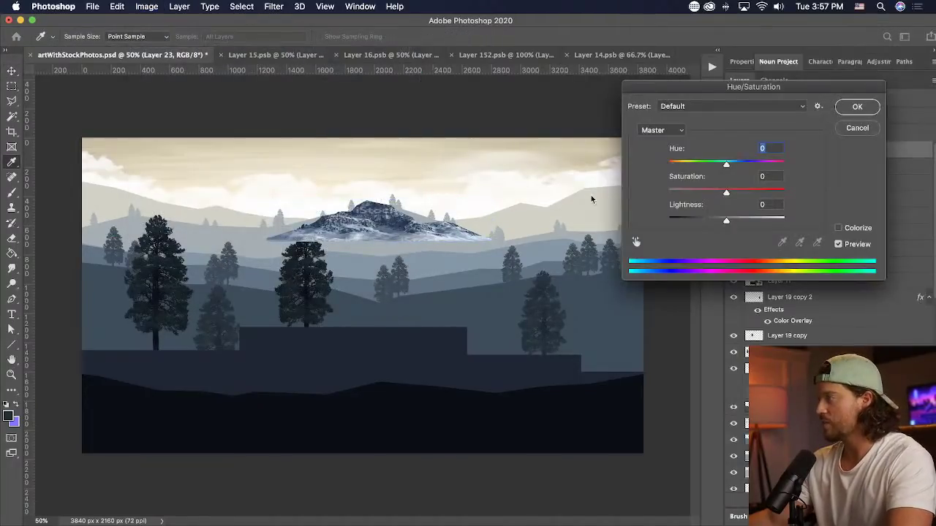
click(680, 192)
click(848, 108)
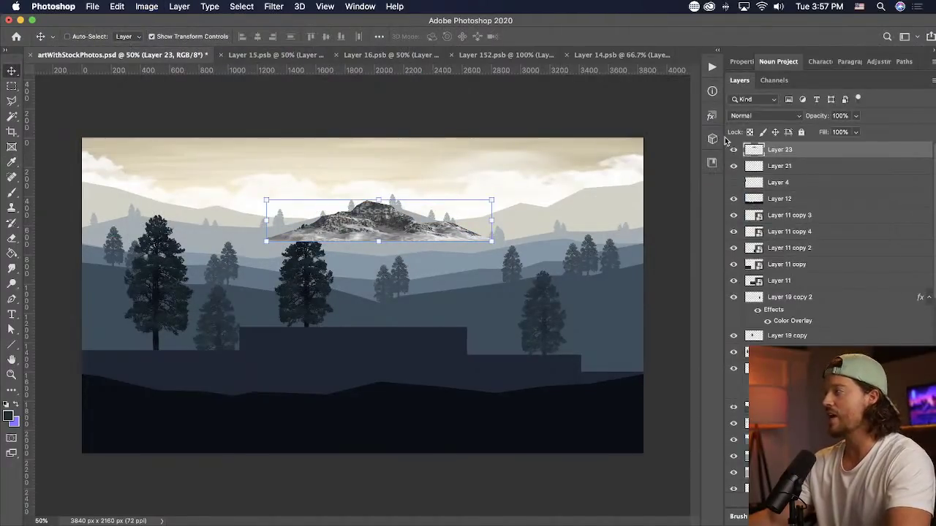
- Move Layer 23 down the stack above the distant hill, clip it to that hill, and align it with the peak
drag(761, 150, 741, 370)
drag(739, 402, 746, 400)
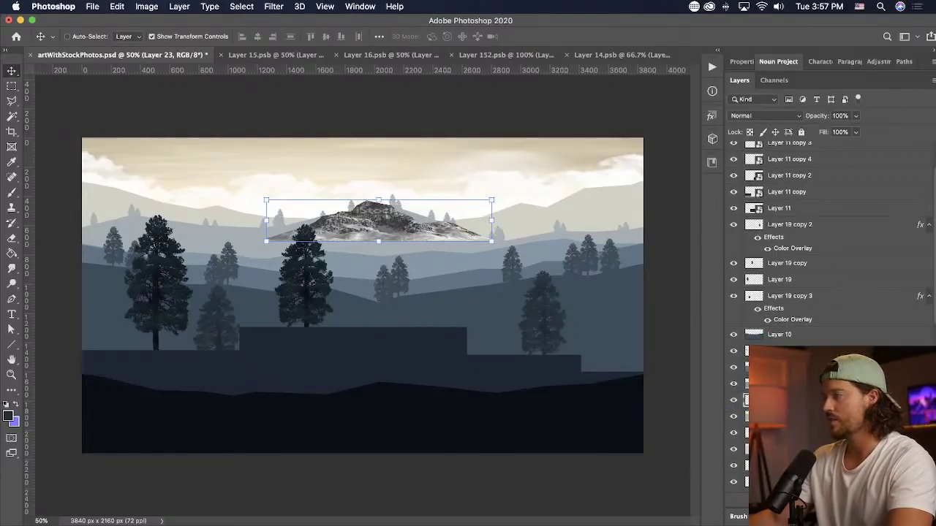
mouse_move(528, 325)
mouse_down()
mouse_move(531, 313)
mouse_move(540, 320)
mouse_up()
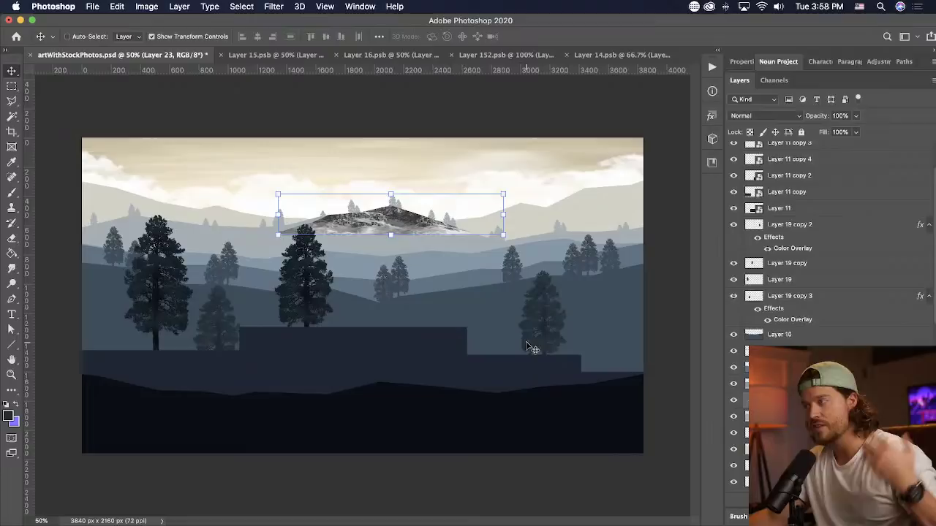
- Set Layer 23 to Overlay blending at 38% opacity and nudge the texture into place on the hill
click(761, 115)
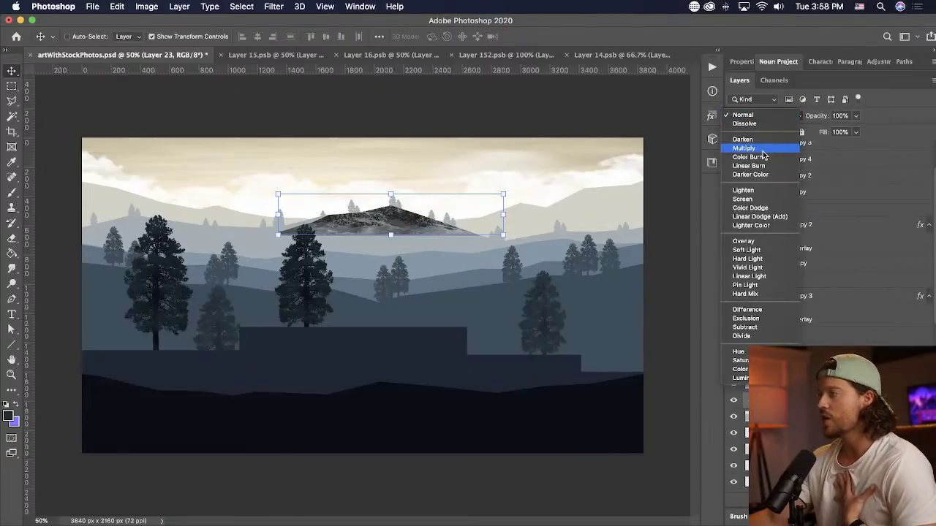
click(746, 241)
click(856, 116)
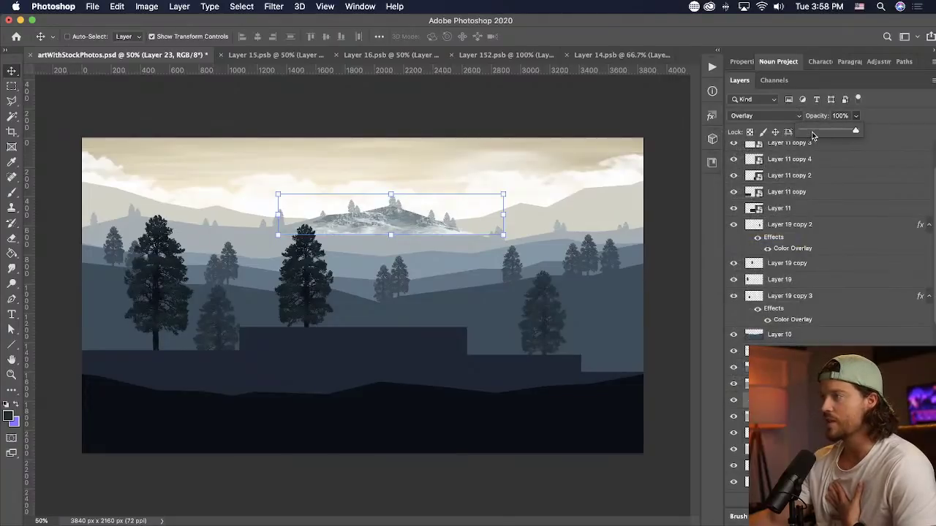
click(813, 131)
drag(825, 130, 824, 130)
drag(419, 217, 412, 219)
- Add a layer mask to Layer 23 and fade the mountain texture with a gradient
click(816, 500)
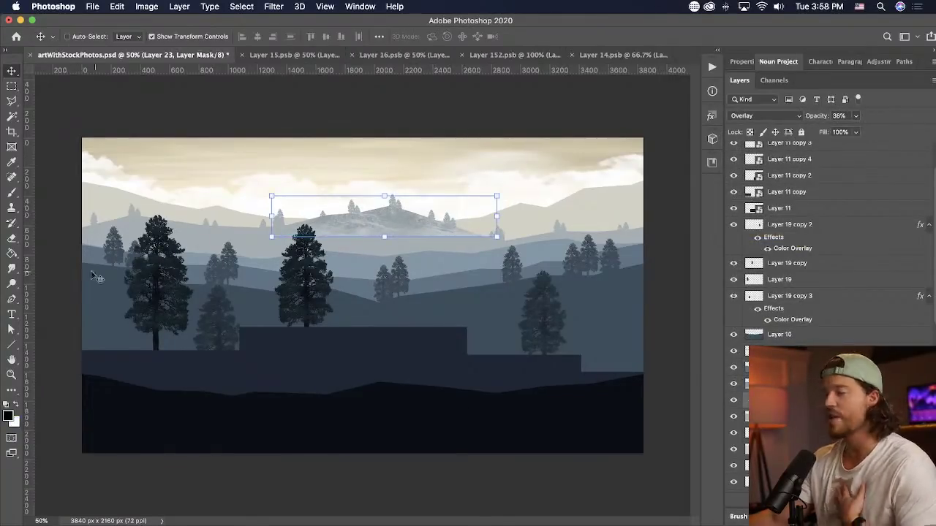
click(16, 257)
click(42, 254)
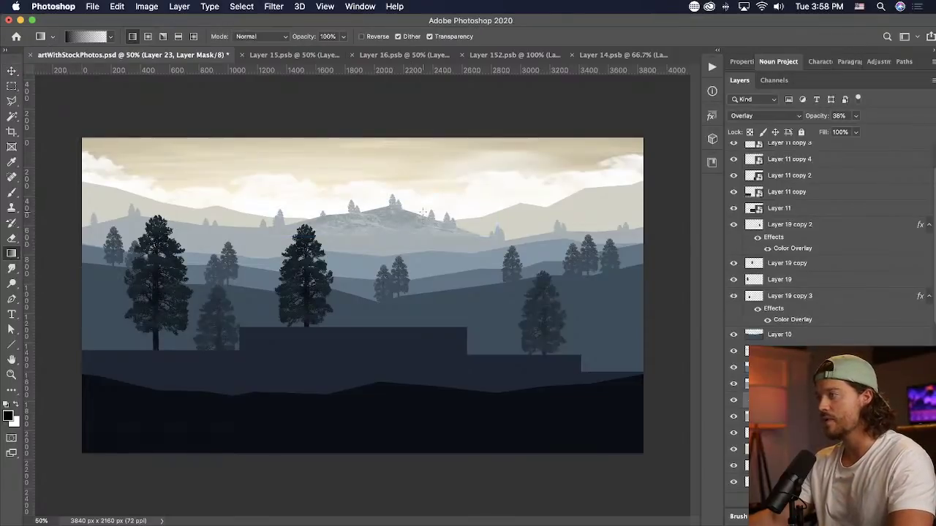
drag(418, 202, 419, 203)
key(v)
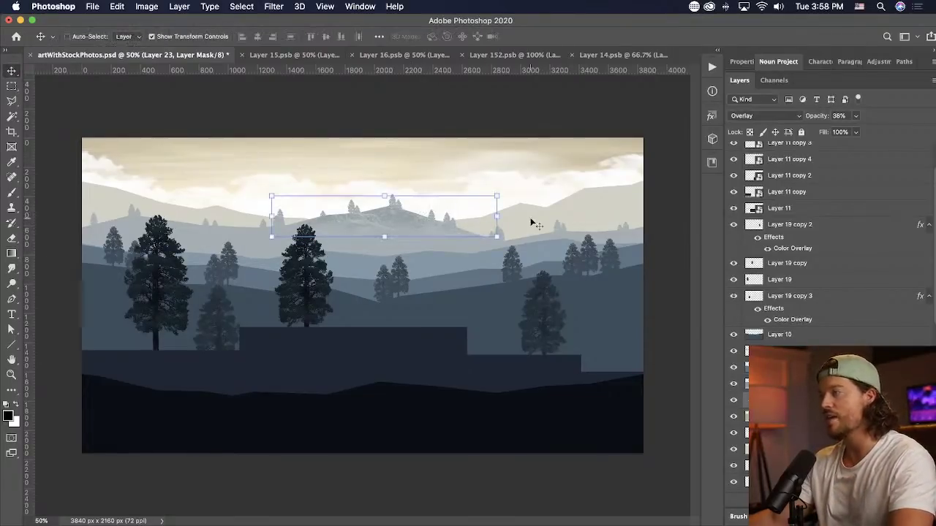
- Spread duplicates of the mountain texture across the distant hills and lower Layer 23 copy 9 to 10% opacity
drag(593, 211, 417, 244)
drag(217, 216, 438, 217)
drag(394, 246, 435, 238)
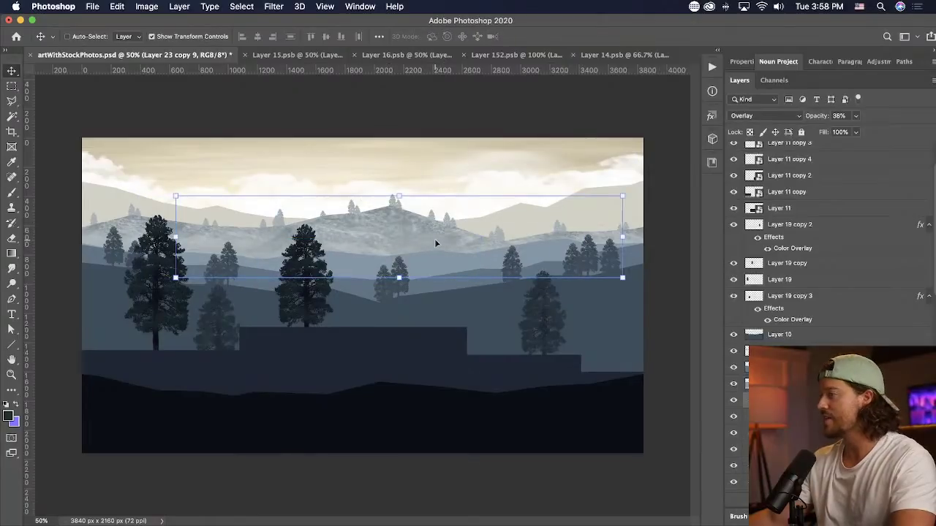
click(856, 116)
drag(852, 131, 841, 132)
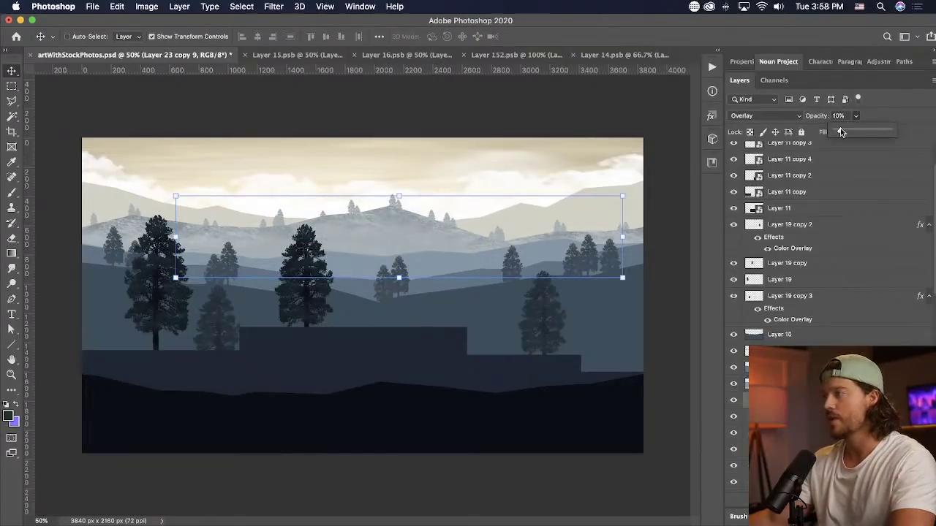
- Place a taller duplicate of Layer 23 copy 5 above the next nearer hill and repeat it across that hill
click(756, 468)
scroll(756, 468, down, 2)
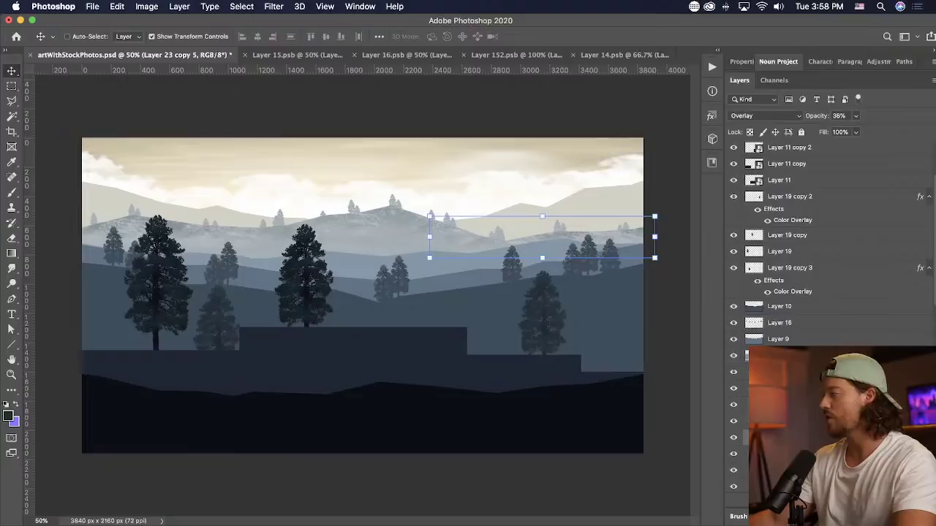
drag(756, 361, 756, 349)
drag(577, 249, 436, 288)
drag(401, 254, 401, 236)
key(Return)
drag(446, 281, 174, 275)
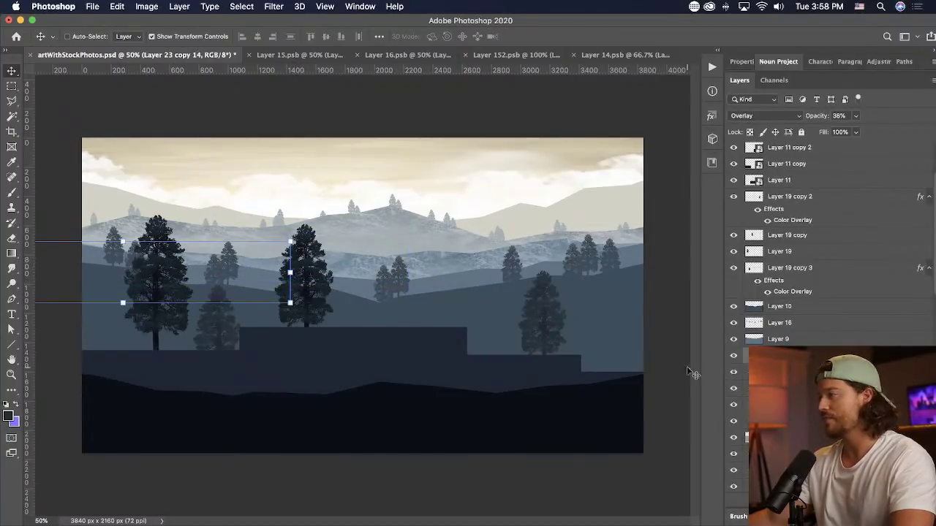
- Put a duplicate of the rock texture on the following nearer hill and stretch it taller
drag(834, 370, 836, 347)
drag(262, 281, 522, 313)
drag(383, 271, 382, 237)
key(Return)
- Spread duplicates of the stretched rock texture across the full width of the nearer hill
drag(409, 279, 583, 274)
drag(573, 275, 435, 293)
drag(453, 295, 316, 301)
drag(326, 293, 252, 278)
drag(249, 279, 163, 280)
drag(211, 277, 149, 267)
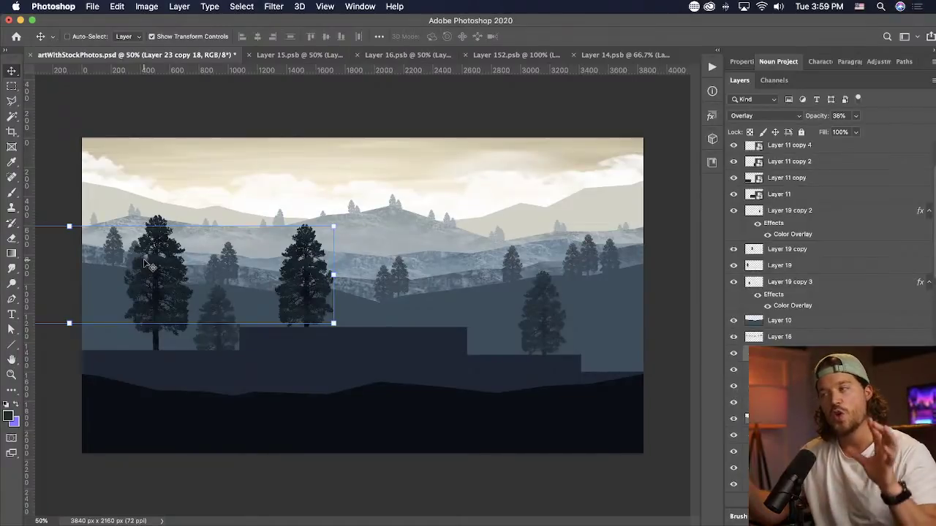
- Select the nearer hill's rock texture copies and merge them into one layer
shift+click(832, 418)
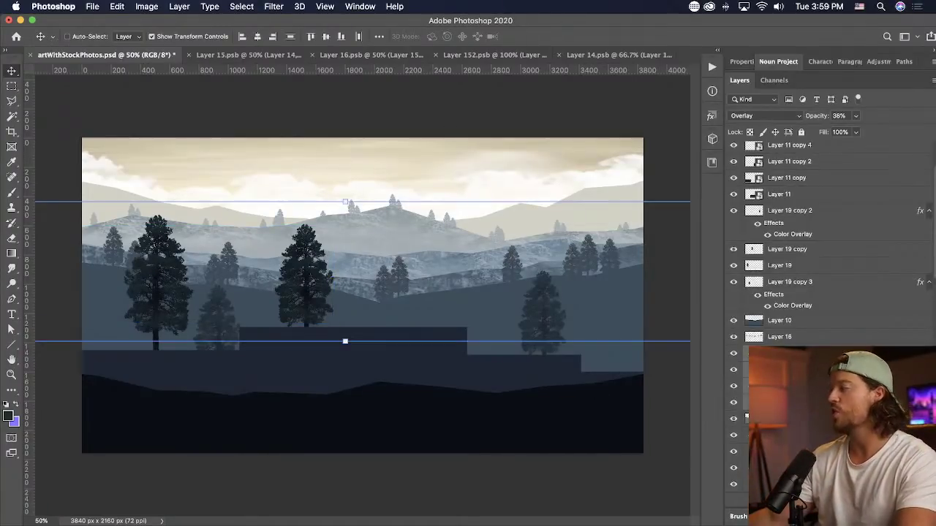
right_click(832, 402)
click(826, 363)
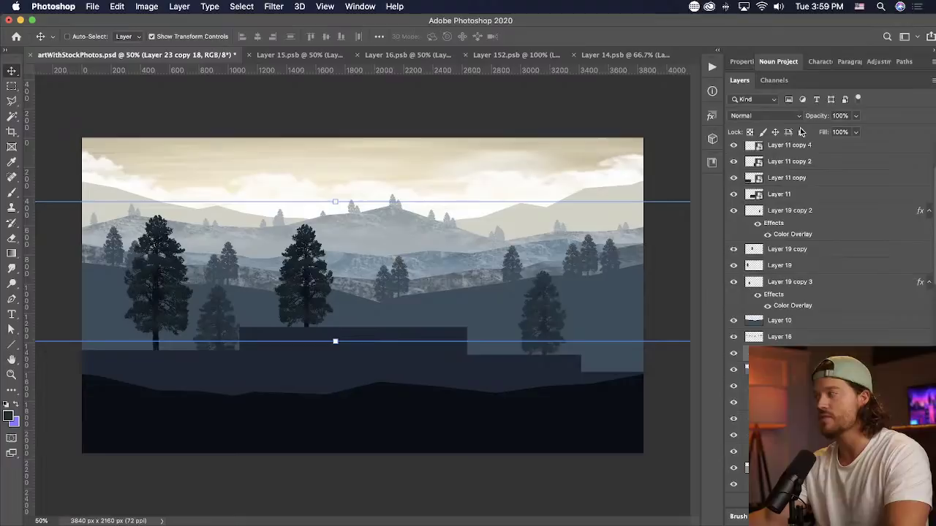
- Set the merged Layer 23 copy 18 to Overlay blending at 41% opacity
click(747, 118)
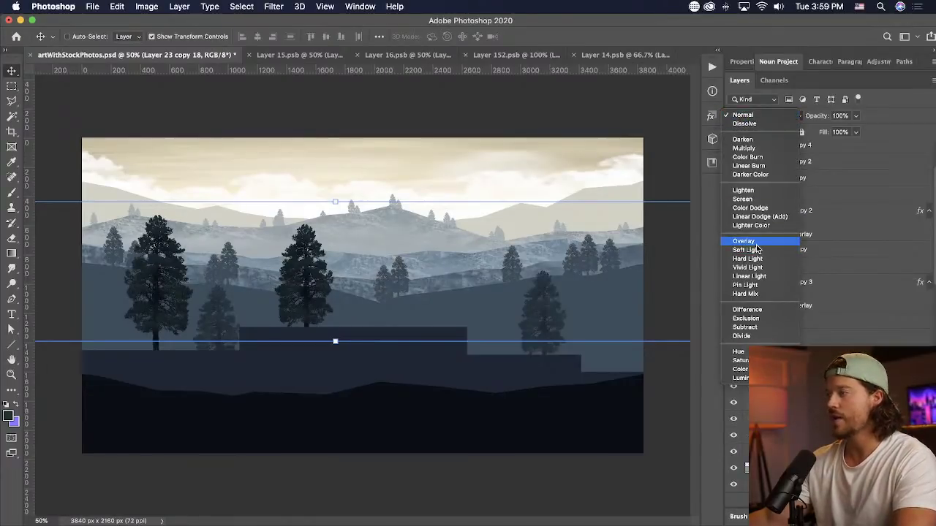
click(823, 159)
key(shift+alt+o)
drag(856, 116, 824, 132)
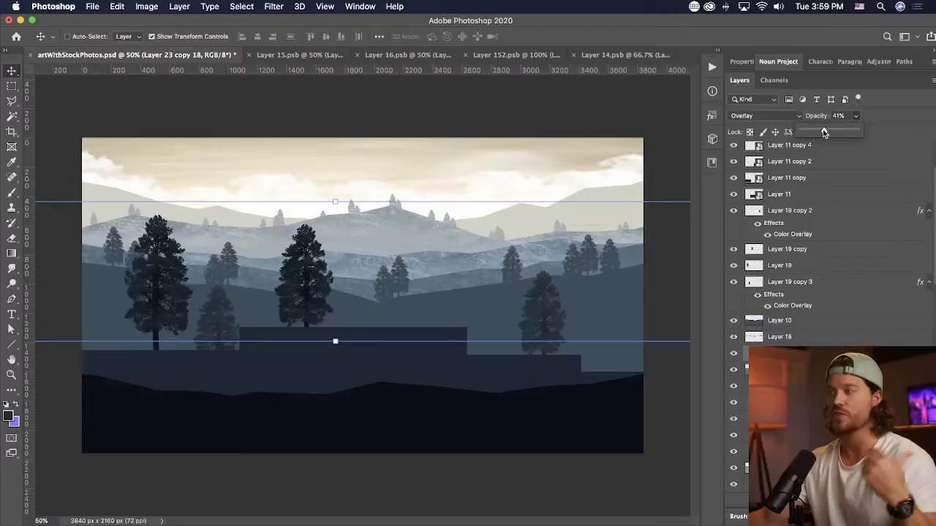
- Merge the Layer 23 texture copies clipped to the hill on Layer 8 into a single layer
click(824, 386)
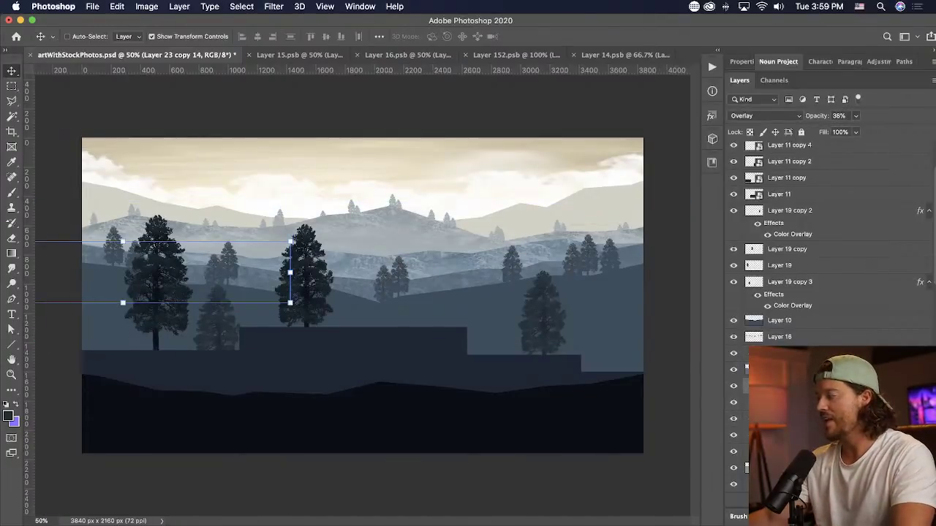
shift+click(824, 451)
right_click(823, 434)
click(699, 373)
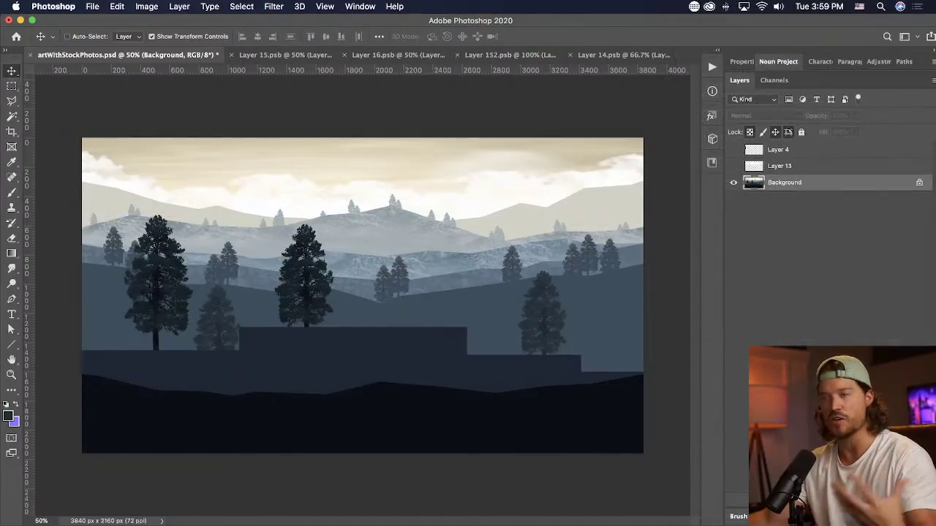
key(super+z)
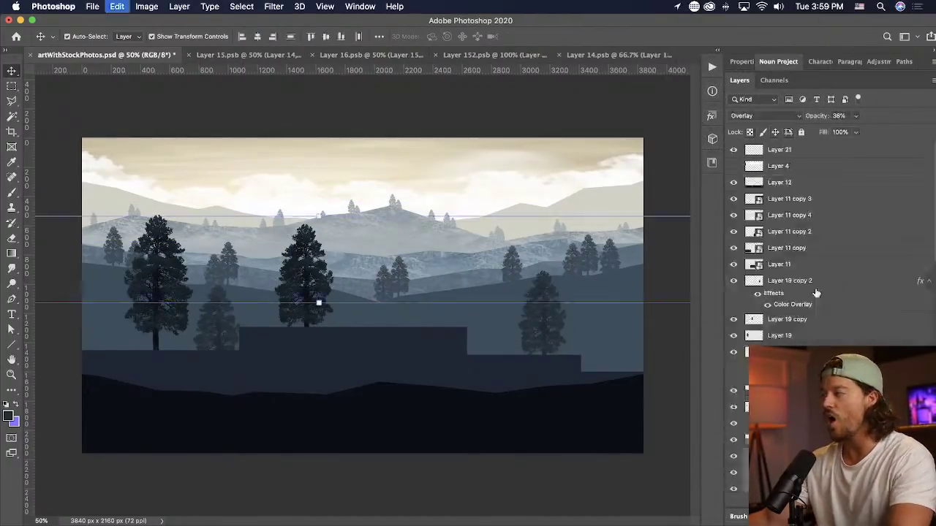
scroll(840, 409, down, 5)
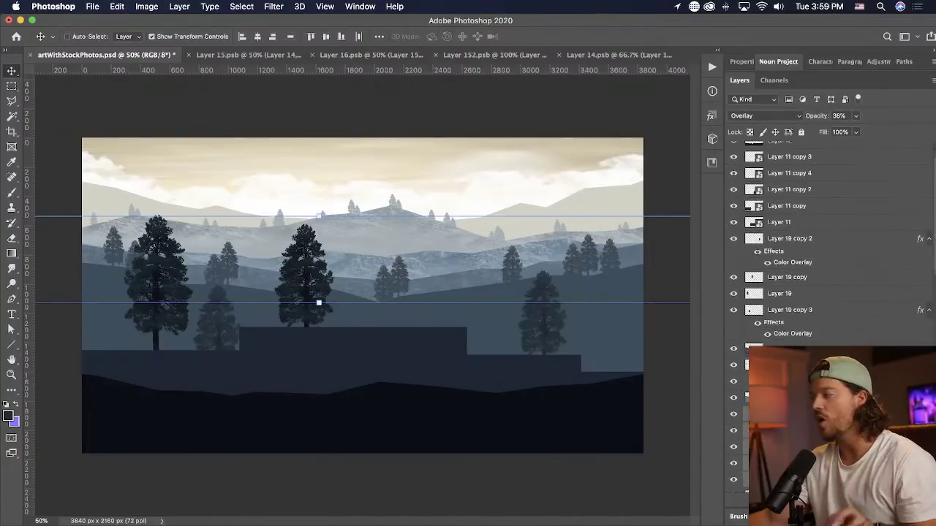
right_click(846, 408)
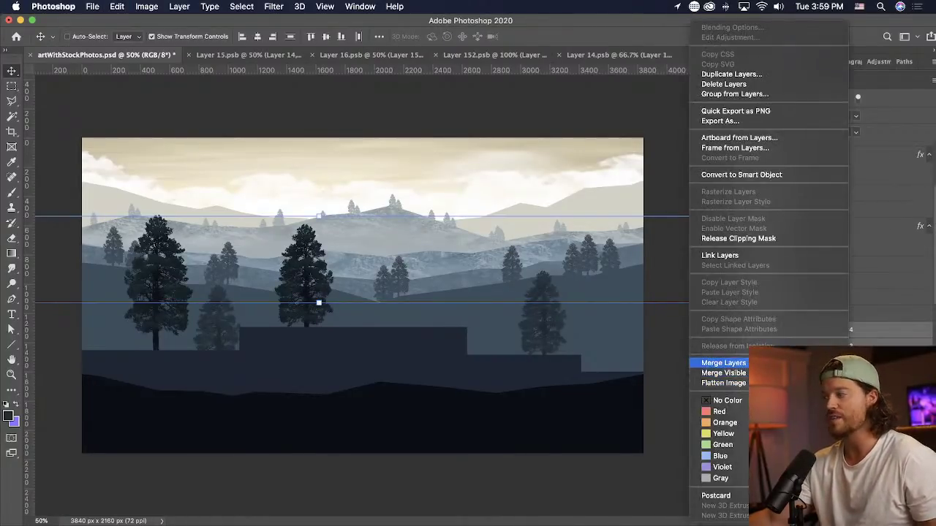
click(723, 362)
- Set the merged texture layer's blend mode to Soft Light and its opacity to 55%
click(753, 117)
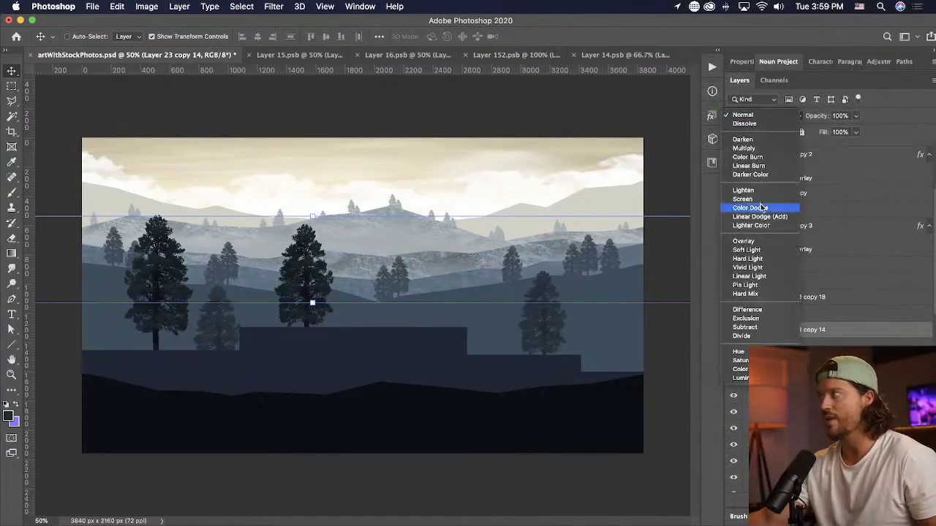
click(765, 255)
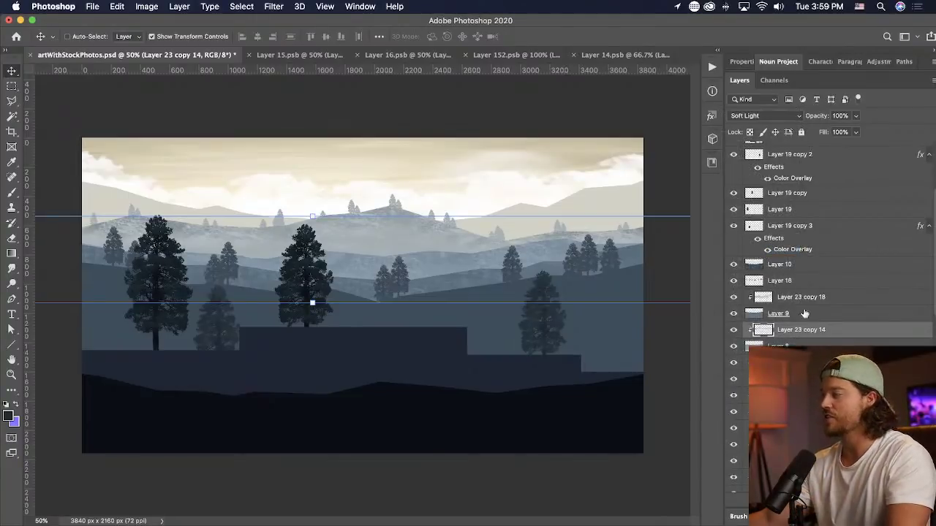
click(857, 118)
drag(856, 132, 833, 130)
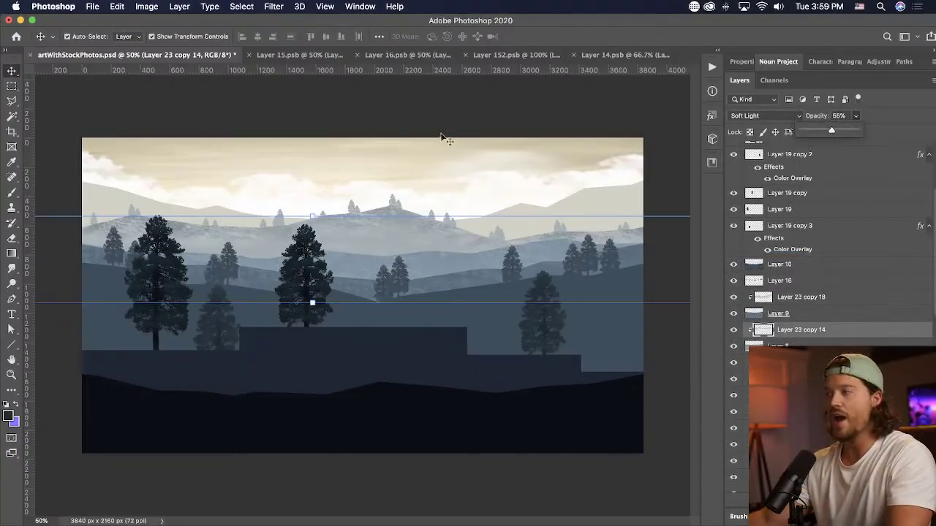
- Merge all the texture copies clipped to the hill on Layer 7, from Layer 23 copy 9 down, into one layer
super+click(416, 189)
click(432, 230)
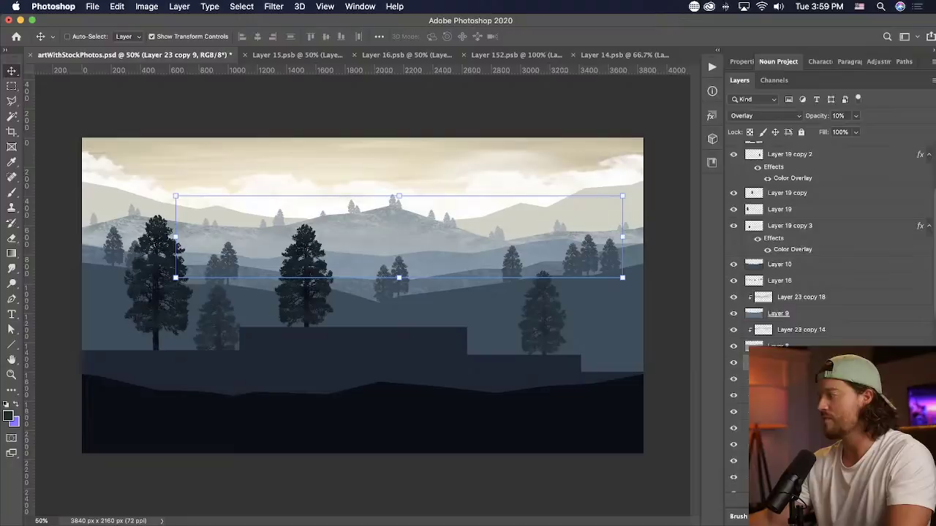
scroll(817, 388, down, 3)
shift+click(817, 389)
right_click(818, 388)
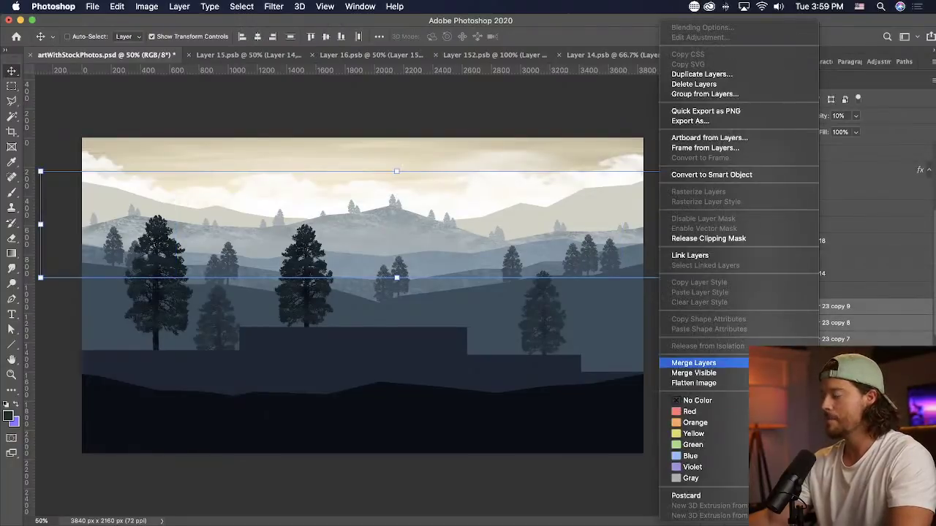
click(693, 363)
- Set the merged texture on the Layer 7 hill to Overlay blending at 68% opacity
click(767, 117)
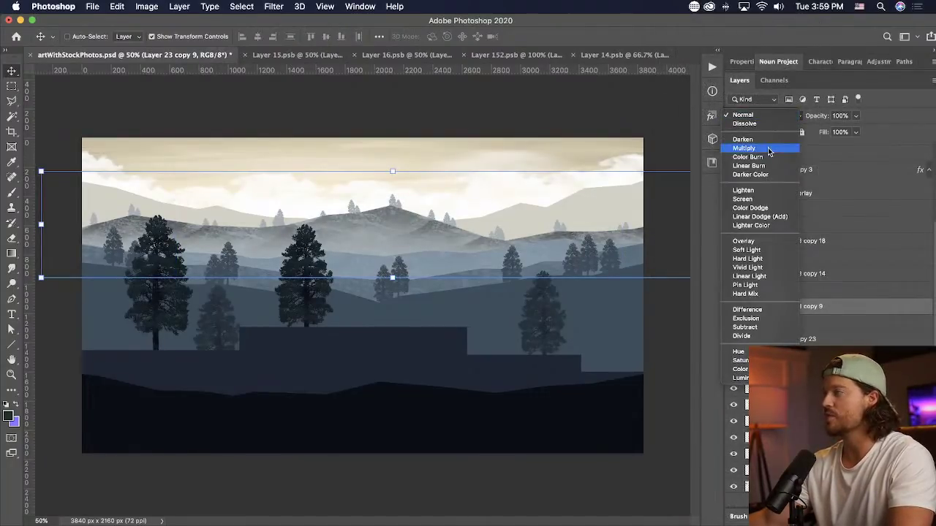
click(744, 241)
click(855, 115)
- Duplicate the Layer 7 hill texture onto the farthest pale hills, fit it over them and save the document
drag(775, 296, 778, 345)
drag(609, 263, 609, 237)
drag(367, 144, 443, 190)
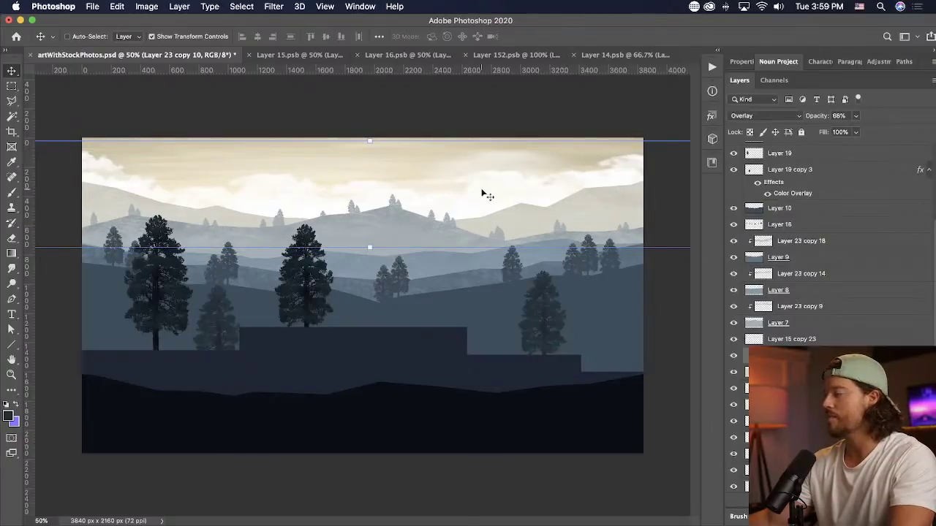
super+click(660, 369)
key(super+s)
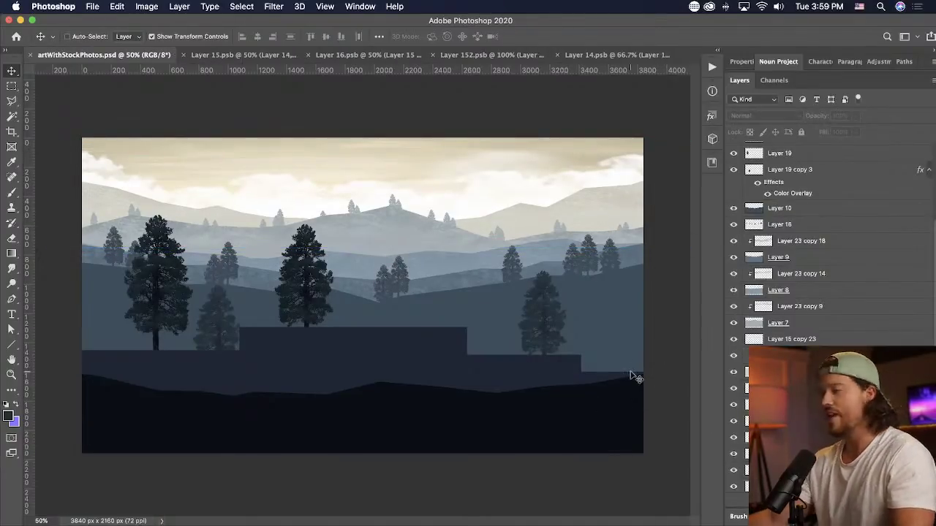
- Duplicate the hill texture above Layer 10, clip it to that hill, and scale and position it across the slope
super+click(560, 286)
drag(806, 246, 805, 216)
alt+click(804, 216)
drag(501, 307, 523, 322)
drag(358, 216, 358, 198)
key(Return)
drag(496, 288, 530, 337)
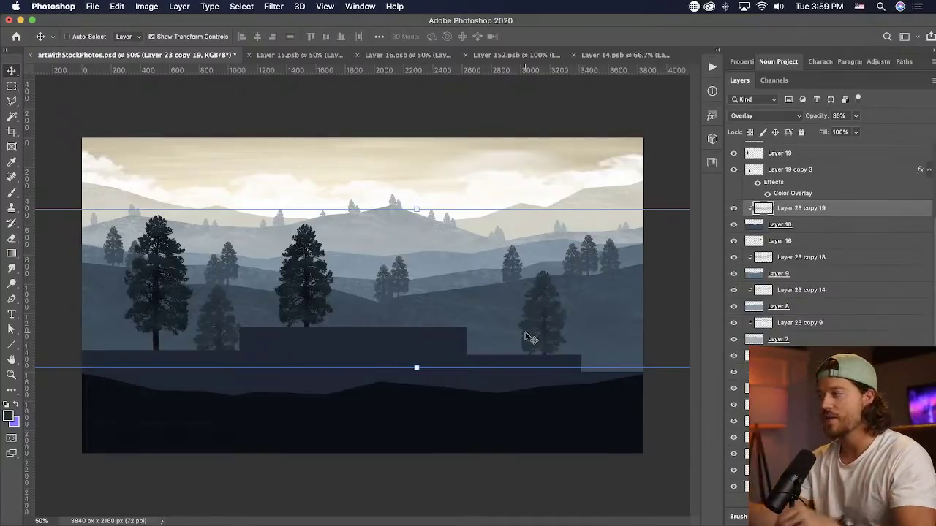
drag(414, 369, 483, 316)
click(546, 489)
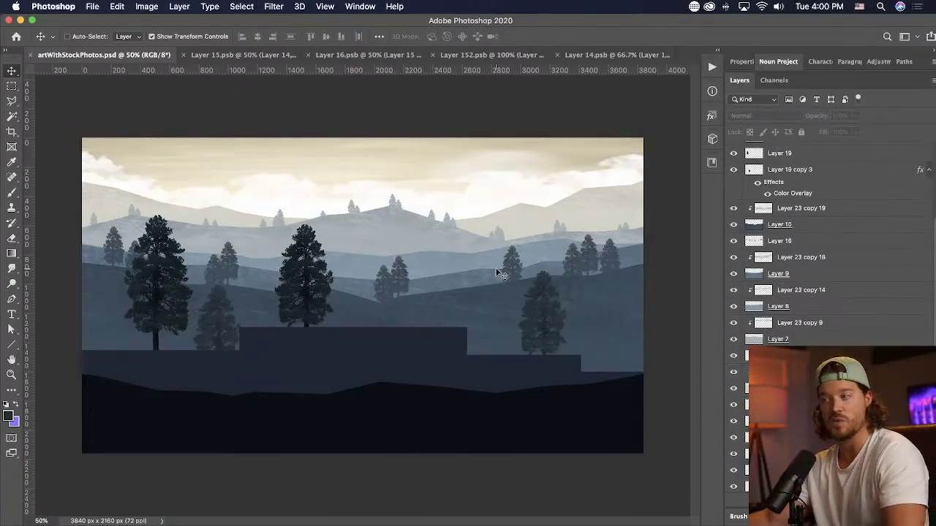
- Shorten the dark foreground ground on Layer 12 from its upper edge and soften it with a 9.9 px Gaussian Blur
super+click(453, 338)
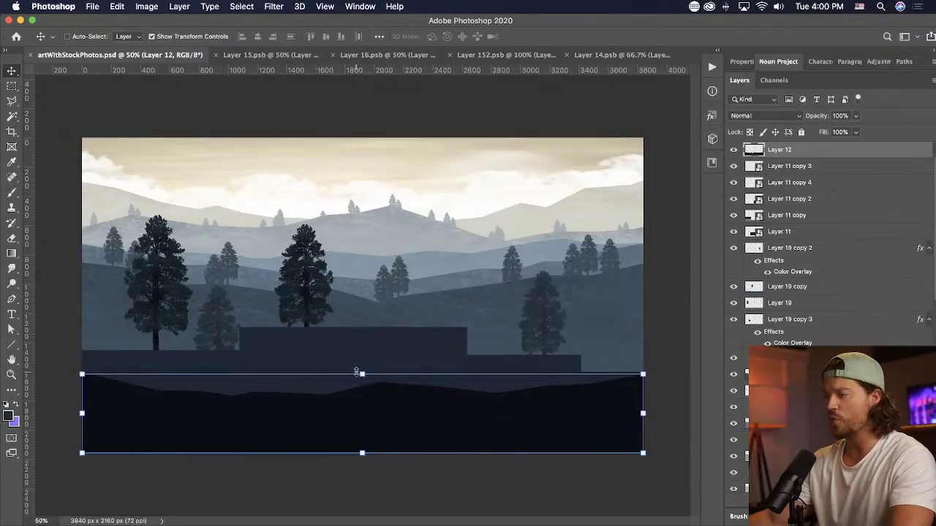
drag(356, 372, 358, 392)
click(273, 5)
mouse_move(315, 152)
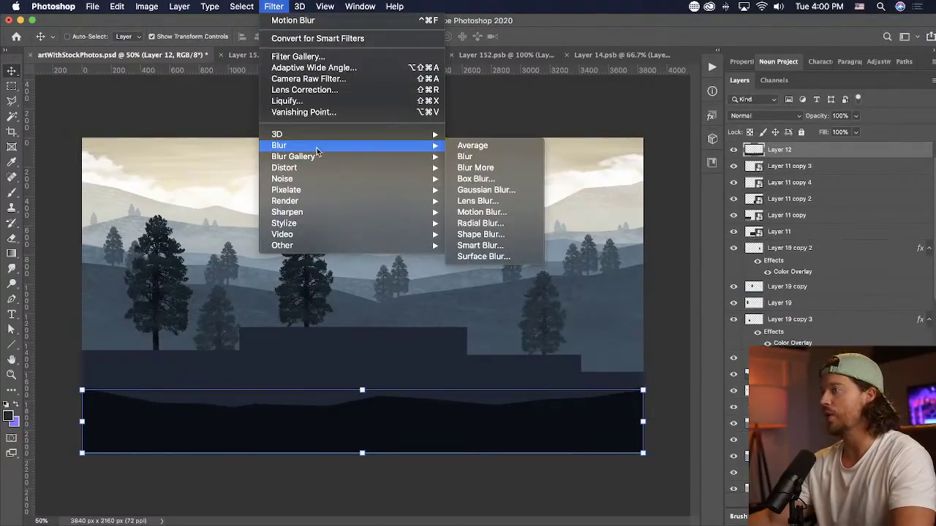
click(486, 189)
drag(693, 280, 700, 280)
click(804, 125)
- Widen the blurred foreground ground past the canvas sides and reposition it so no soft side edges show
drag(647, 418, 714, 419)
key(Return)
drag(593, 428, 557, 431)
- Duplicate the central tree above the foreground ground, enlarge it and place it partly beyond the canvas's right edge
super+click(310, 268)
drag(895, 288, 786, 183)
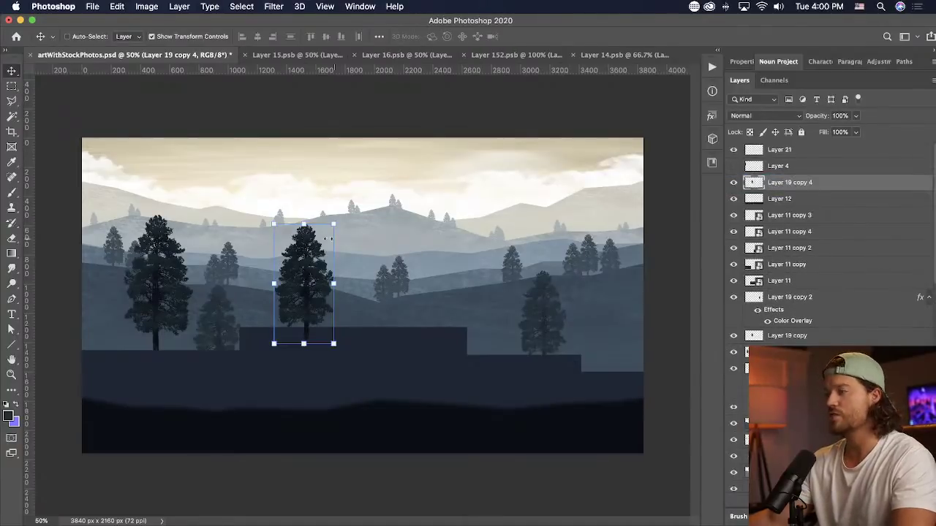
drag(299, 265, 566, 370)
drag(570, 328, 572, 260)
double_click(578, 323)
drag(594, 364, 654, 333)
drag(629, 222, 631, 113)
double_click(635, 180)
drag(619, 271, 639, 278)
- Give the large tree copy a Color Overlay sampled from the near-black foreground and raise the overlay's opacity to the maximum
click(157, 7)
key(Escape)
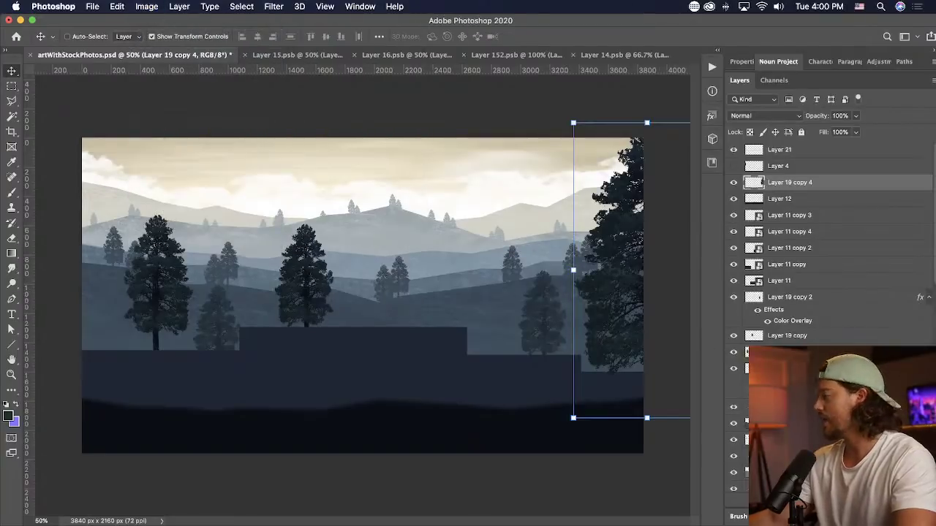
click(819, 447)
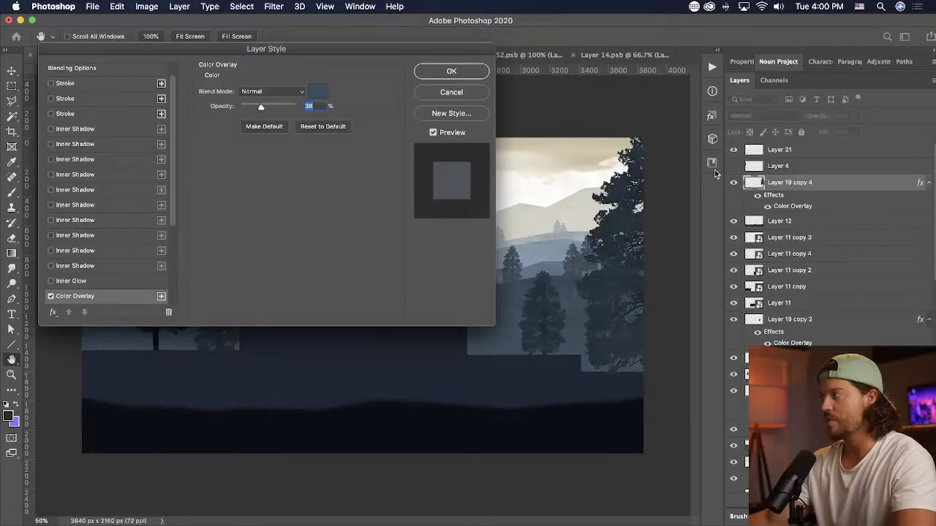
click(319, 93)
click(549, 417)
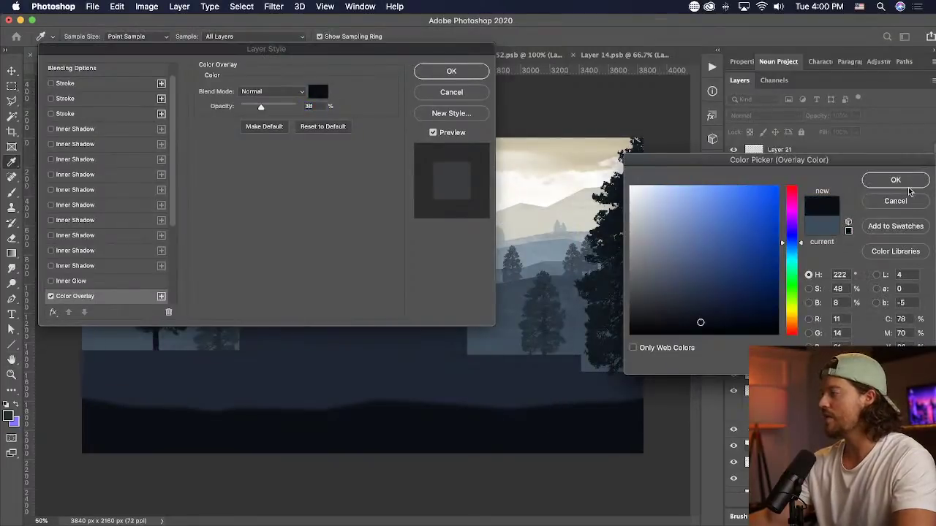
click(905, 183)
drag(261, 107, 300, 110)
click(475, 71)
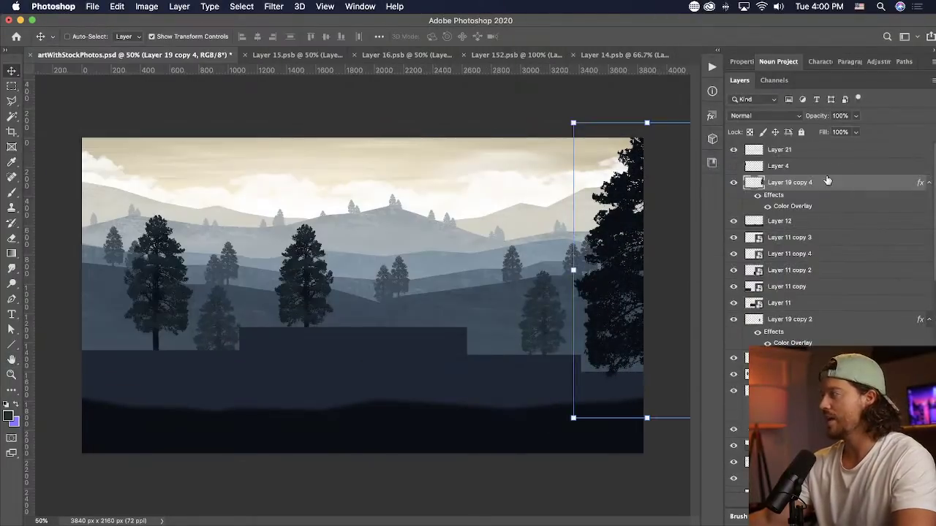
- Convert the large tree copy to a smart object and apply a Gaussian Blur of about 10 px
right_click(827, 182)
click(777, 174)
click(274, 6)
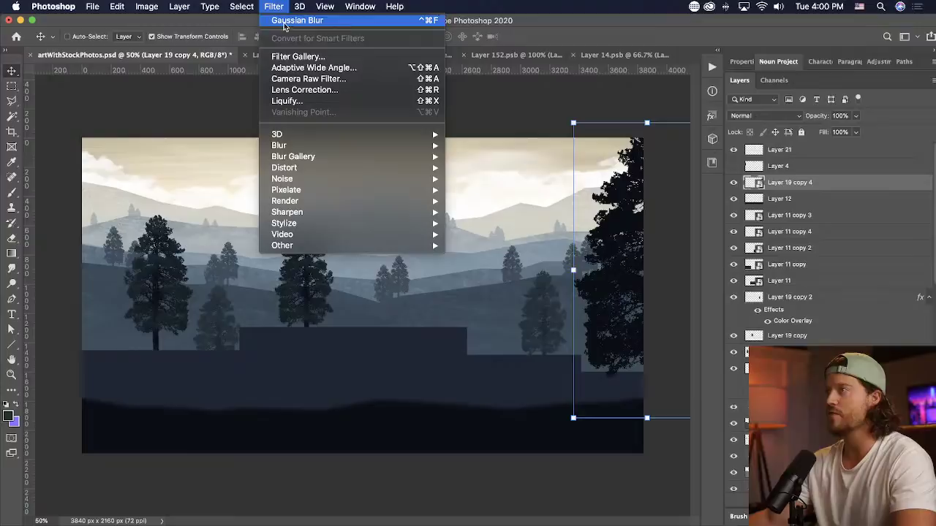
mouse_move(394, 153)
click(486, 189)
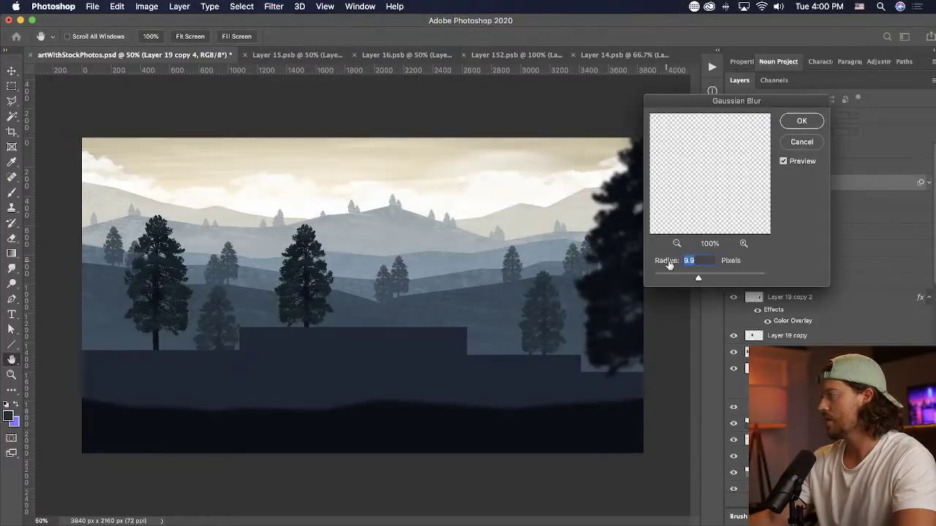
click(682, 279)
click(697, 279)
click(794, 125)
- Place copies of the blurred tree at the canvas's left edge and half-sunk as bushes along the foreground, and save the document
drag(572, 221, 46, 322)
drag(77, 395, 240, 391)
drag(234, 347, 217, 466)
drag(209, 402, 125, 440)
drag(119, 406, 418, 417)
drag(424, 434, 481, 454)
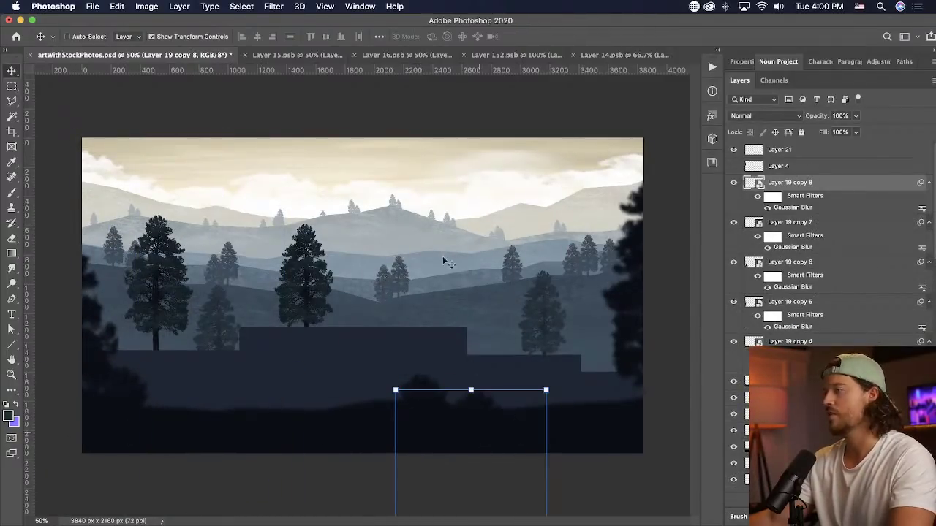
key(super+s)
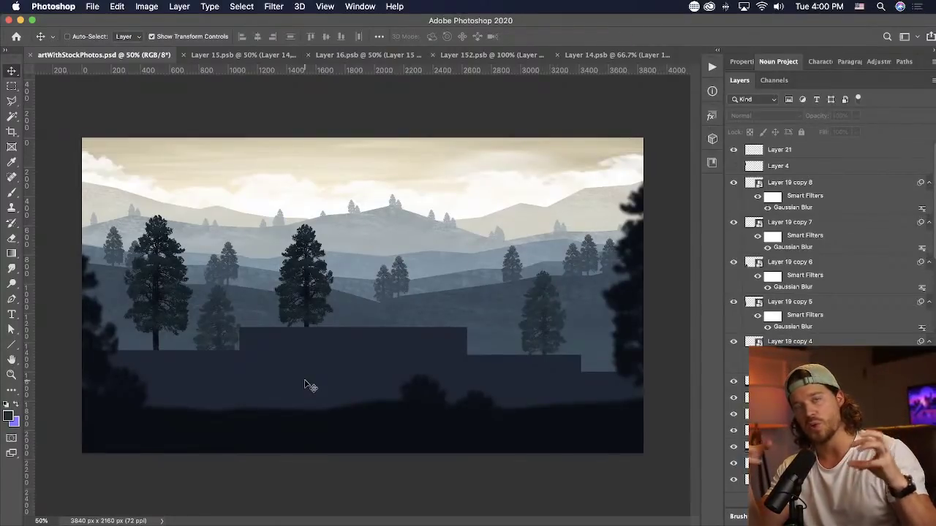
click(329, 335)
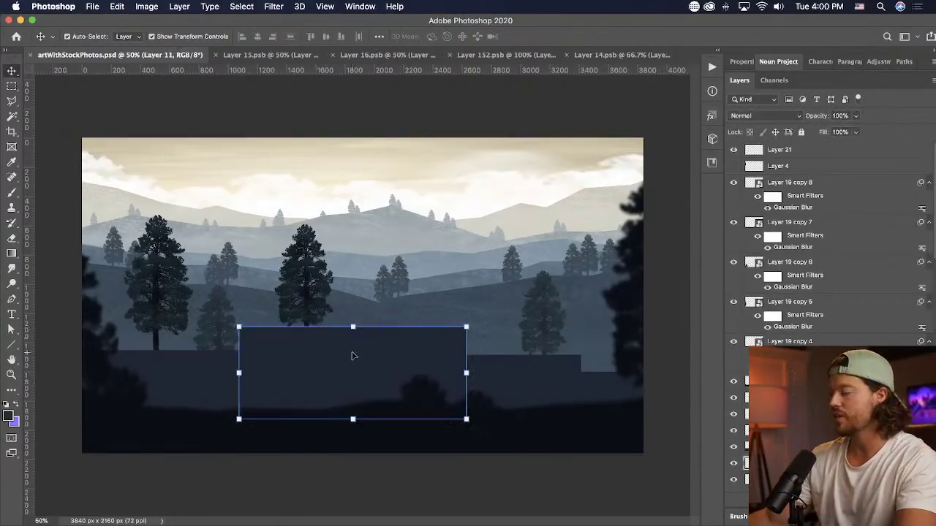
click(11, 87)
scroll(812, 403, down, 3)
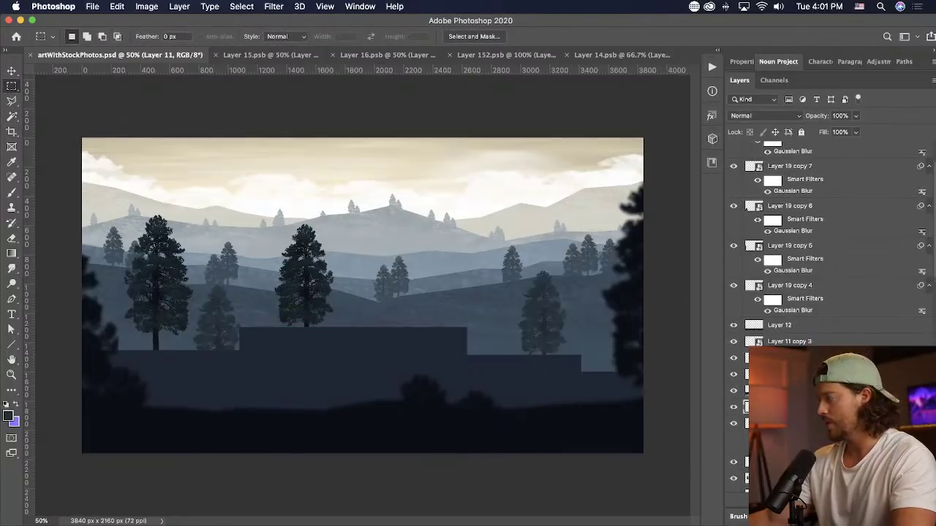
key(v)
- Delete the rectangular ledges around the central block and shift the remaining block slightly to the right
click(591, 382)
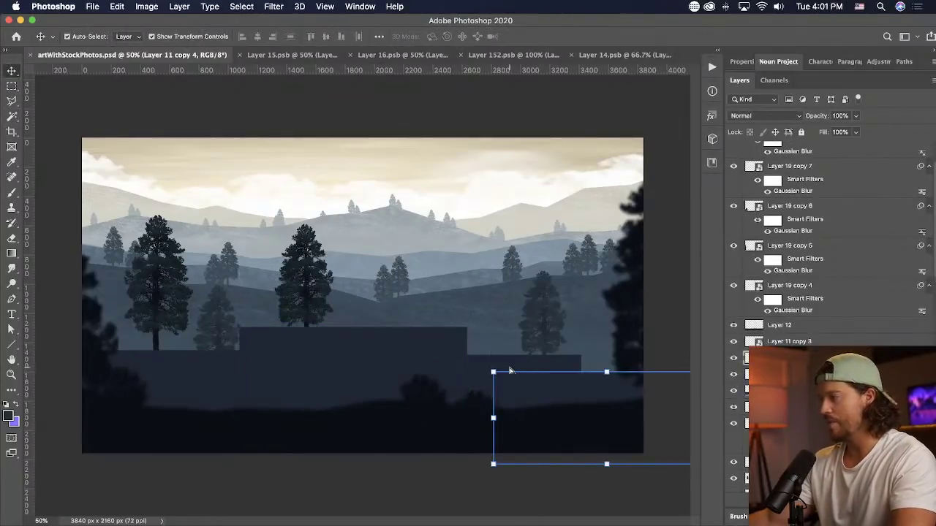
key(super+t)
key(Return)
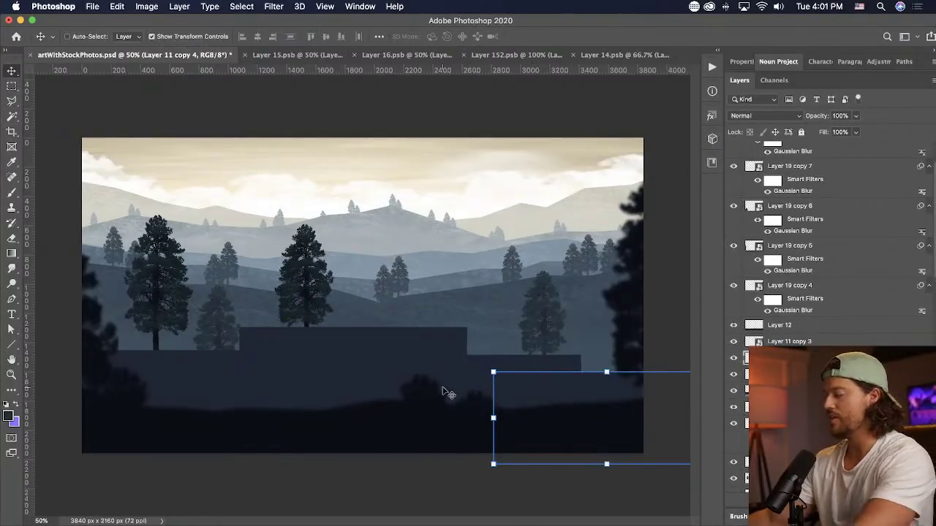
key(Delete)
key(Delete)
key(Delete)
drag(341, 364, 359, 357)
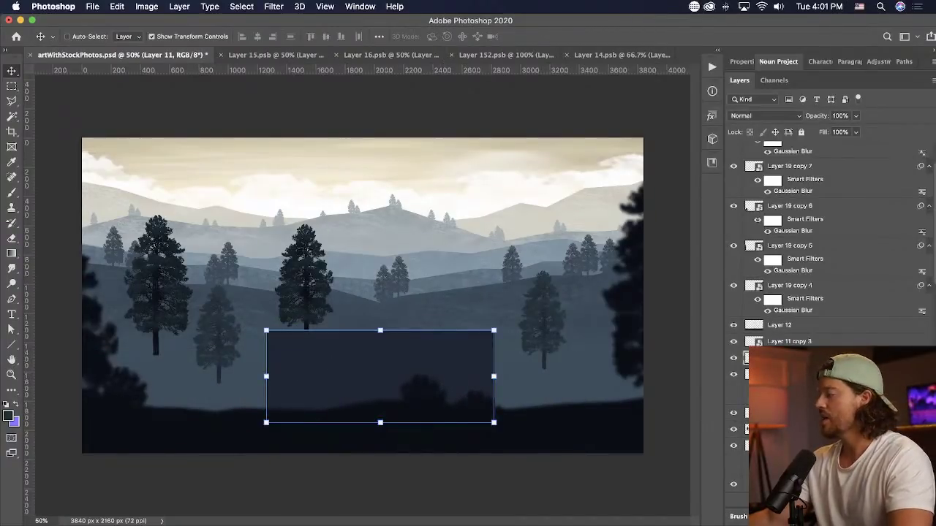
- Add a new empty layer above the remaining block and check the open windows for the mountain stock photo
key(alt+shift+super+n)
key(ctrl+Up)
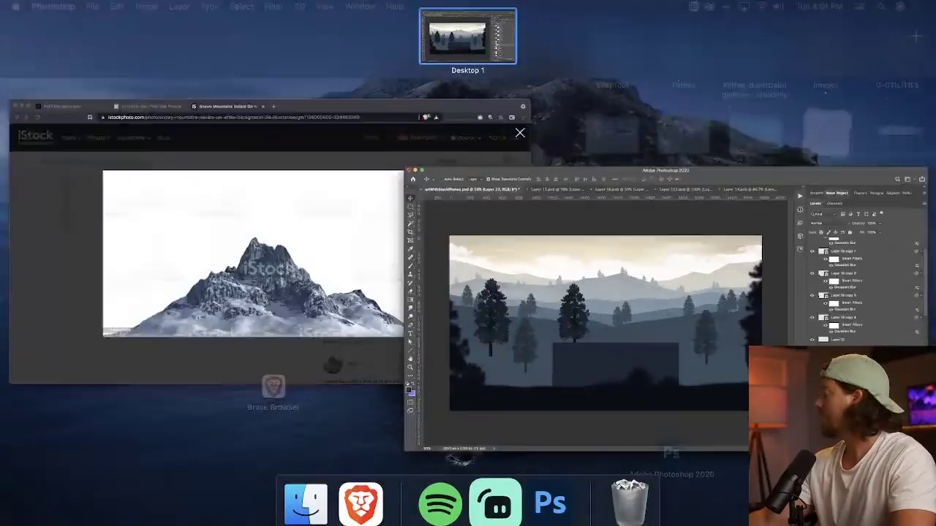
key(ctrl+Up)
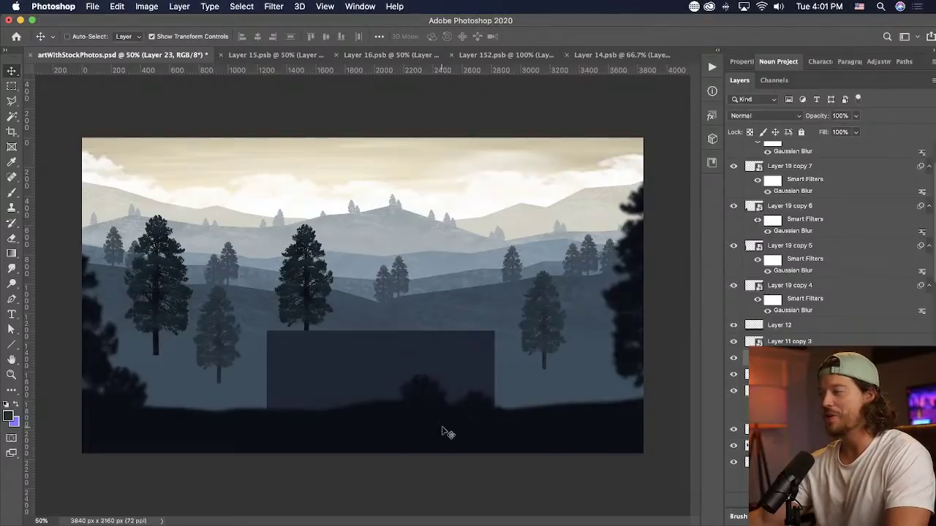
- Lower the dark blurred foreground ground so that more of the blurred bushes shows above it
drag(442, 432, 563, 431)
shift+super+click(583, 427)
drag(167, 431, 234, 455)
- Move the rectangular block down to match the lowered foreground, undoing the misplaced first move
click(358, 398)
drag(358, 401, 545, 424)
key(super+z)
drag(375, 351, 414, 370)
- Move the two large dark trees down together, and select the rectangular block
click(327, 285)
shift+click(162, 297)
mouse_move(159, 301)
mouse_down()
mouse_move(166, 330)
mouse_move(161, 311)
mouse_up()
click(214, 339)
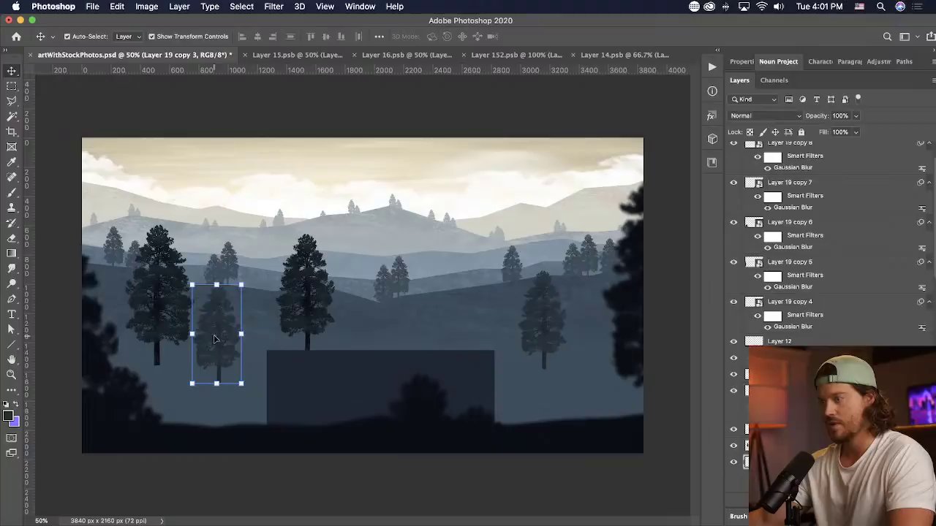
click(326, 375)
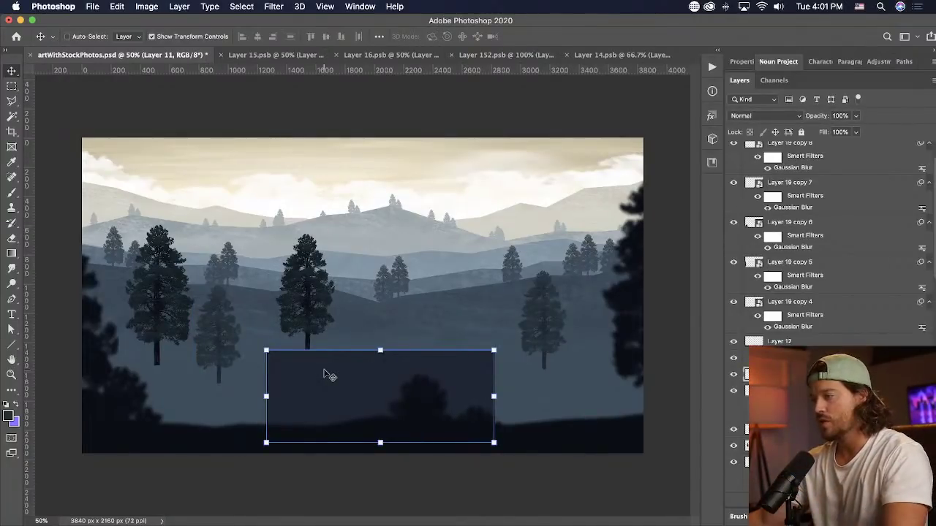
- On the empty layer above the block, select a wide rectangular area leaving a thin strip uncovered along the block's upper edge
key(m)
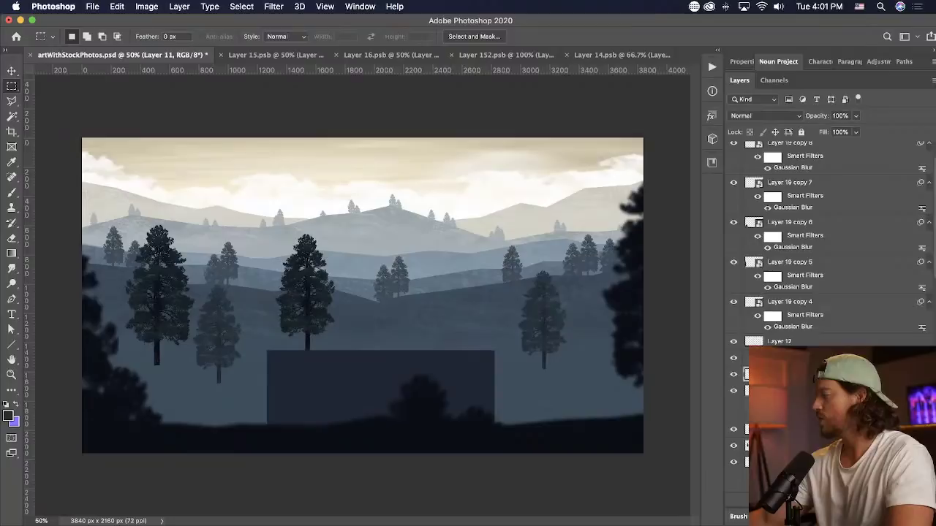
click(797, 358)
drag(530, 450, 230, 361)
click(12, 253)
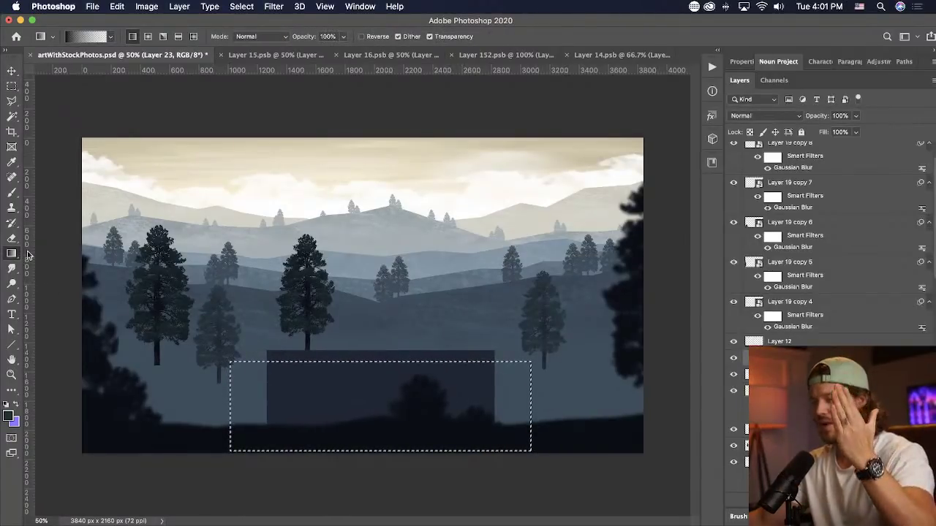
click(55, 255)
- Shade the selected area with a gradient in the sampled dark ground colour, deselect it, and set the layer opacity to 75%
key(i)
click(486, 429)
key(g)
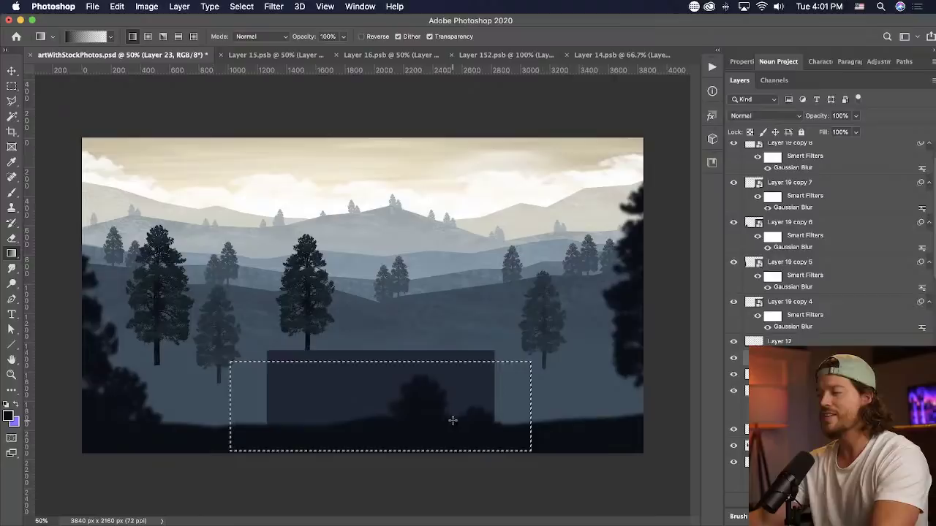
key(ctrl+d)
click(856, 117)
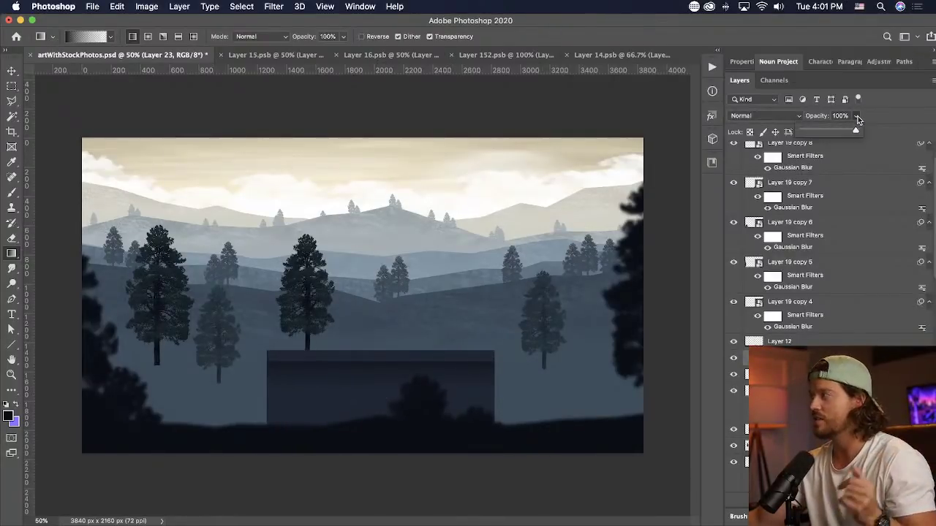
drag(848, 130, 841, 132)
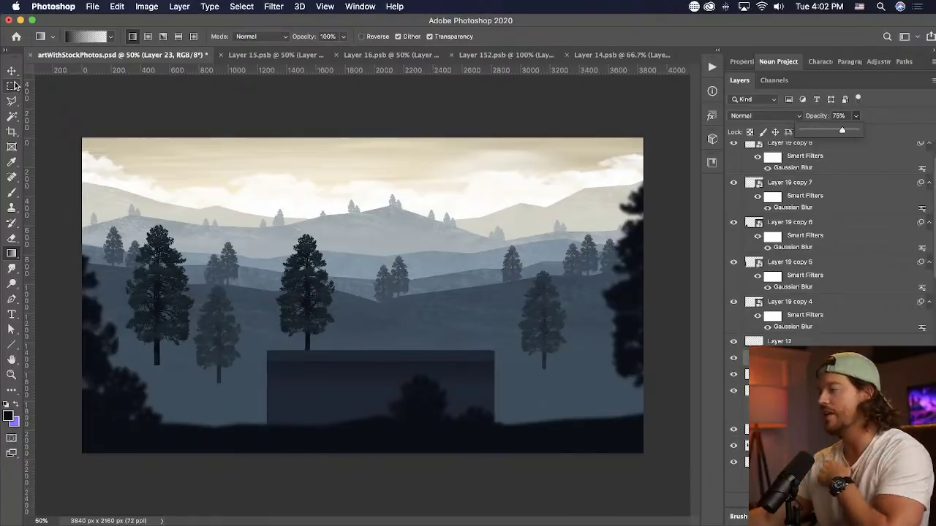
- Switch to the Brave browser and search iStock photos for "brick wall"
click(12, 71)
drag(348, 378, 348, 375)
key(super+Tab)
click(453, 256)
click(187, 121)
text(brick wall)
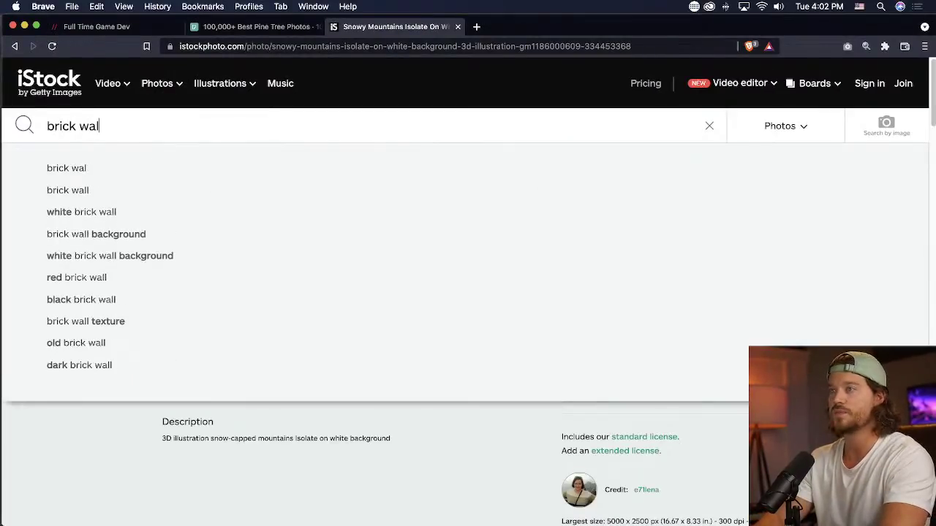
key(Return)
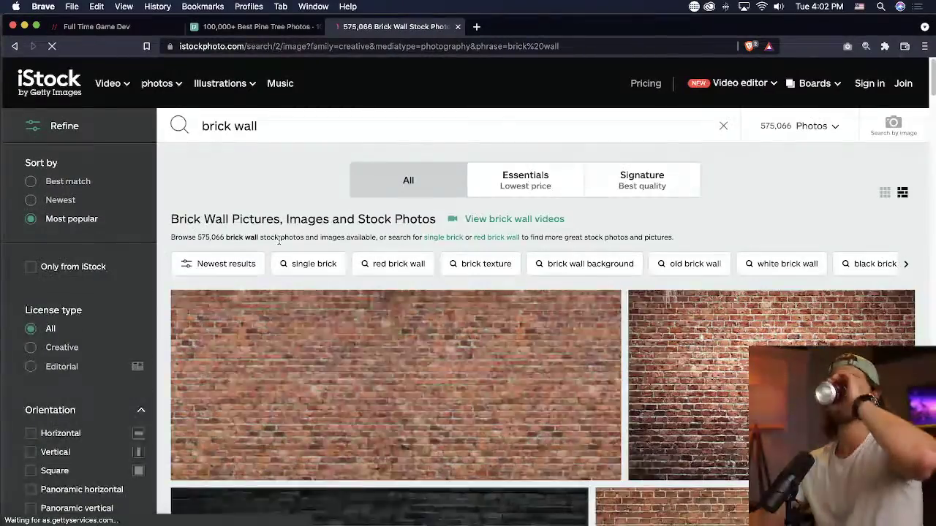
- Browse the brick wall results, open the dark old brick wall photo, and copy its preview image
scroll(359, 278, down, 5)
scroll(367, 286, down, 10)
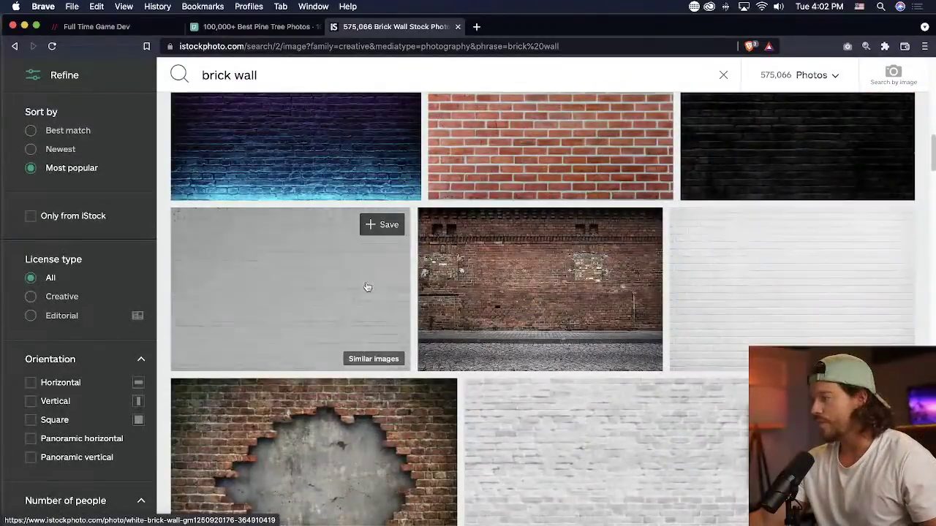
scroll(368, 285, down, 8)
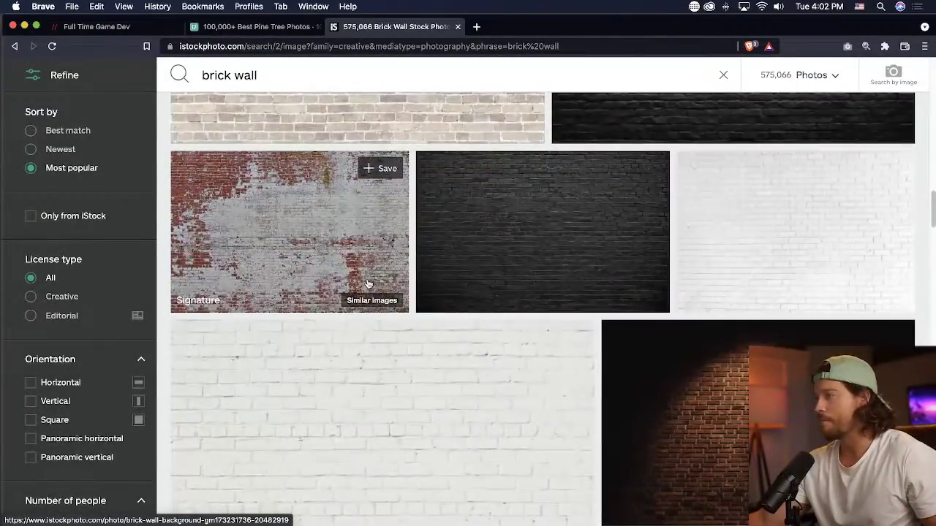
scroll(443, 278, down, 4)
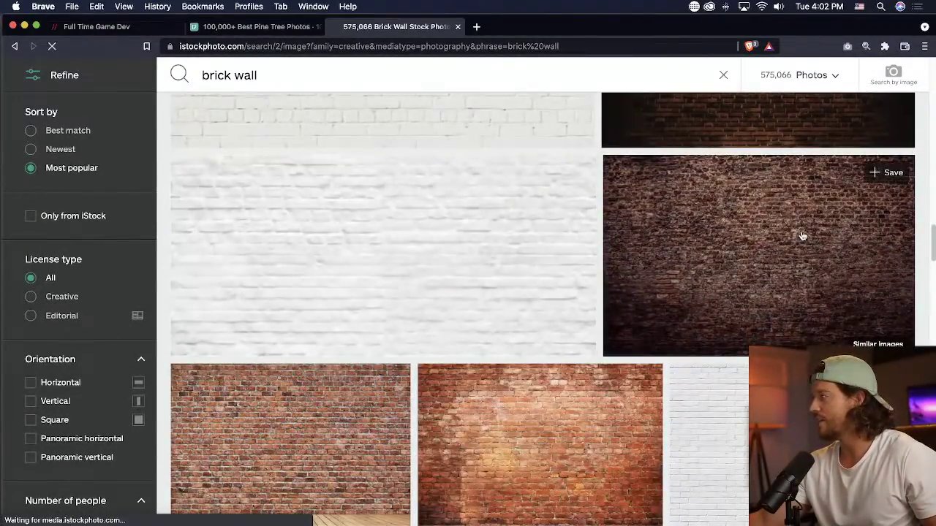
click(801, 235)
click(420, 300)
right_click(486, 287)
click(514, 313)
- Paste the brick photo into the Photoshop artwork, scale it to about 169%, and position it over the rectangular block
key(super+Tab)
key(super+v)
drag(429, 307, 408, 320)
drag(416, 355, 522, 422)
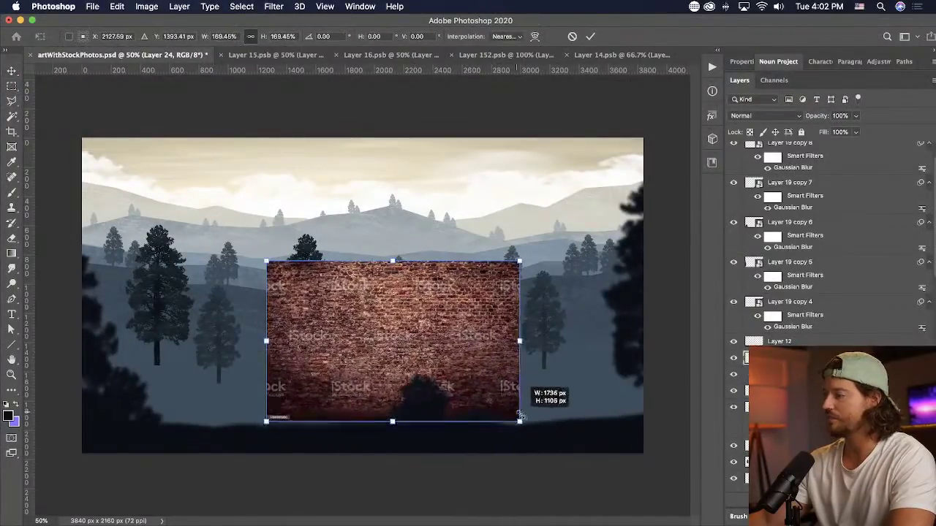
key(Return)
drag(475, 362, 470, 393)
- Desaturate the brick photo to grey with a Hue/Saturation adjustment
click(146, 5)
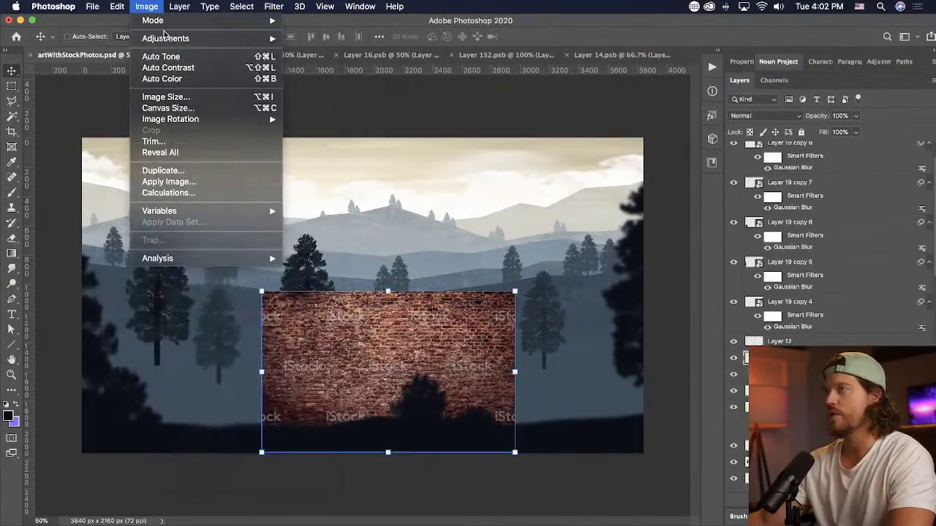
mouse_move(162, 33)
click(325, 98)
drag(689, 196, 667, 193)
click(851, 107)
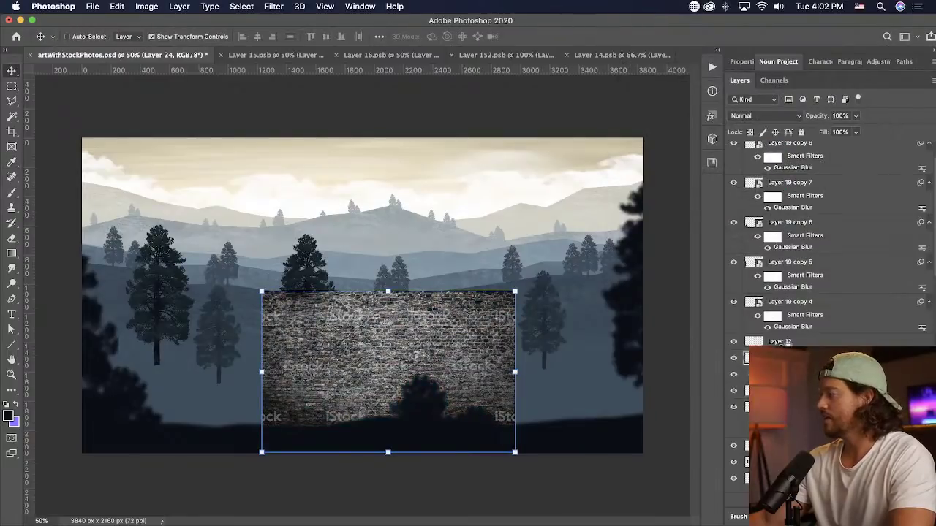
- Clip the brick texture to the block, set its blend mode to Overlay, and reduce its opacity to 61%
key(alt+super+g)
click(750, 117)
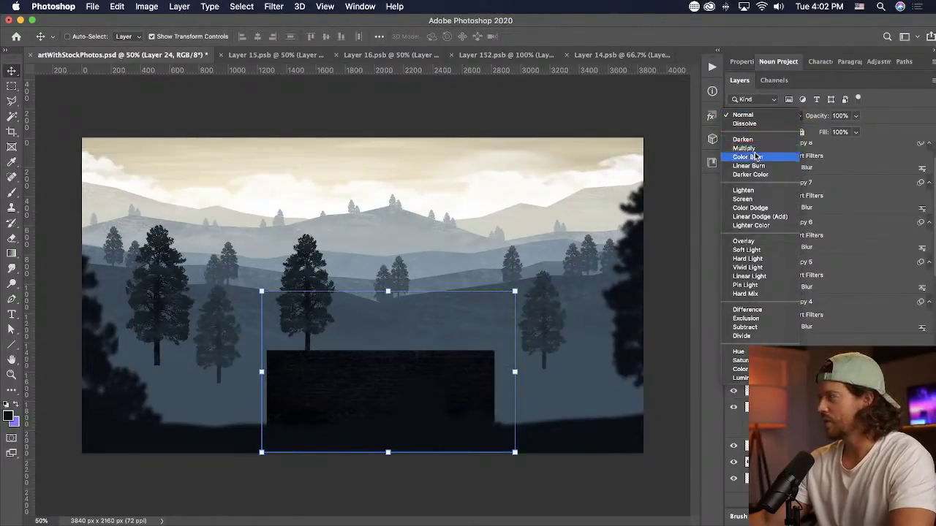
click(767, 241)
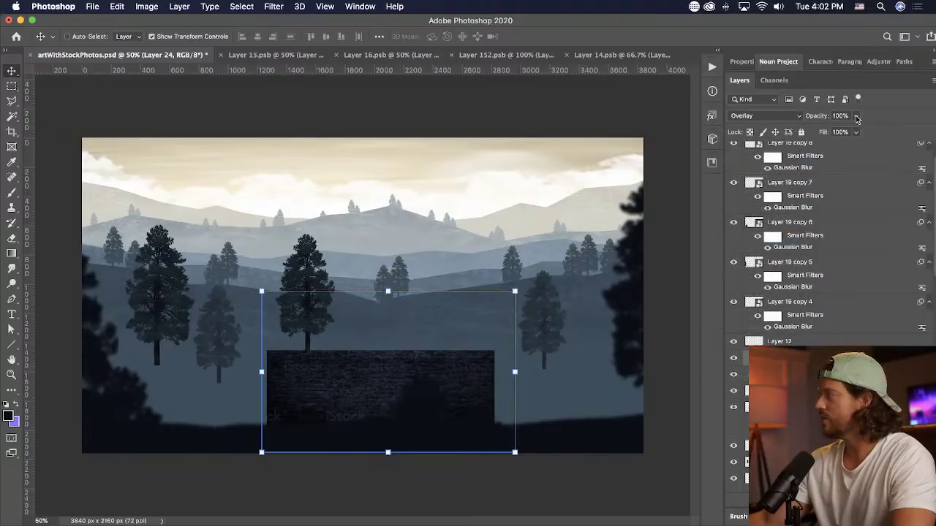
drag(855, 116, 847, 131)
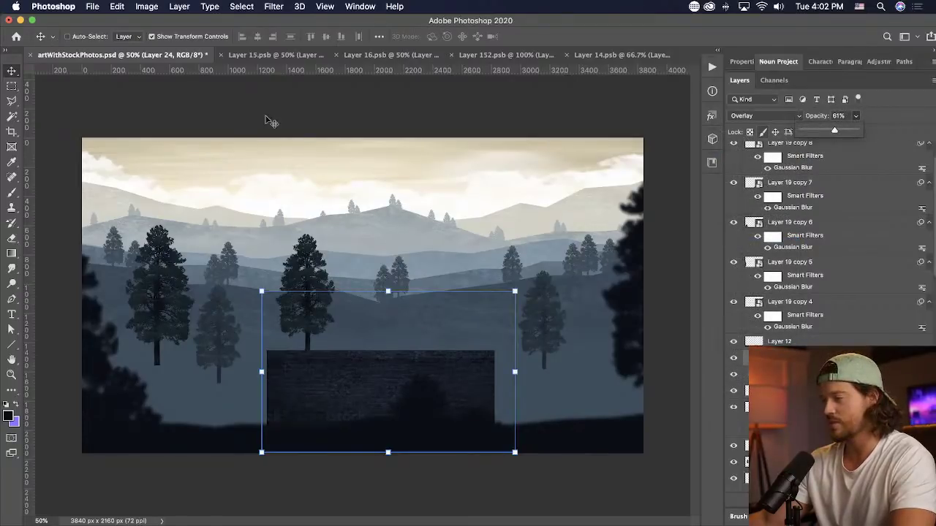
- Select the five watermarked areas on the brick texture with rectangular marquees
click(11, 88)
key(z)
drag(253, 287, 525, 462)
drag(491, 425, 382, 310)
click(11, 86)
drag(323, 253, 406, 283)
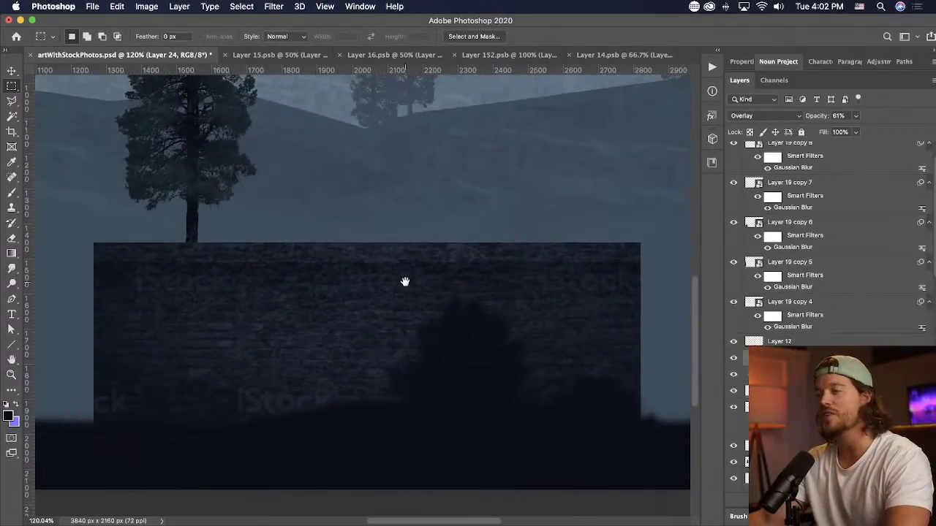
drag(126, 267, 240, 299)
drag(228, 381, 345, 420)
drag(330, 295, 439, 261)
drag(543, 261, 637, 298)
mouse_move(144, 384)
mouse_down()
mouse_move(87, 400)
mouse_move(73, 417)
mouse_up()
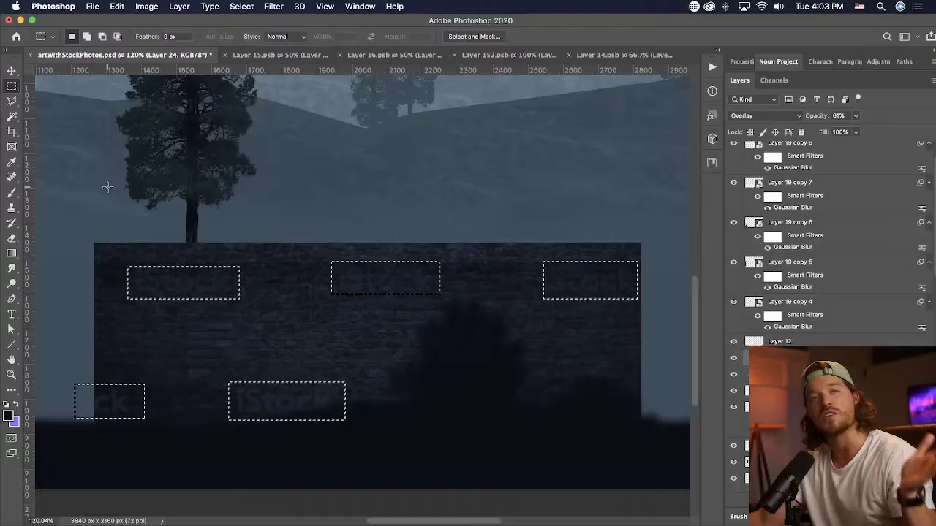
- Fill the selected watermark areas with matching brick texture using the Fill command, and clear the selection
click(117, 6)
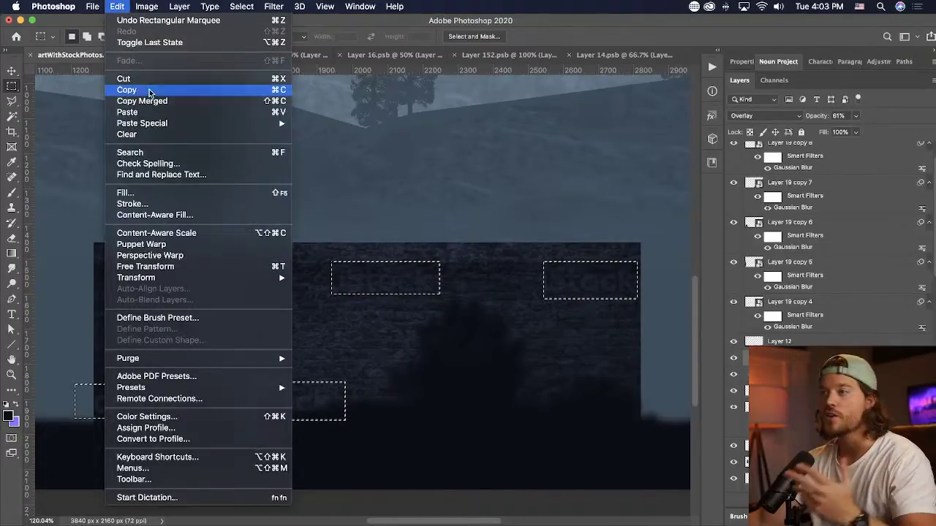
click(160, 193)
key(Return)
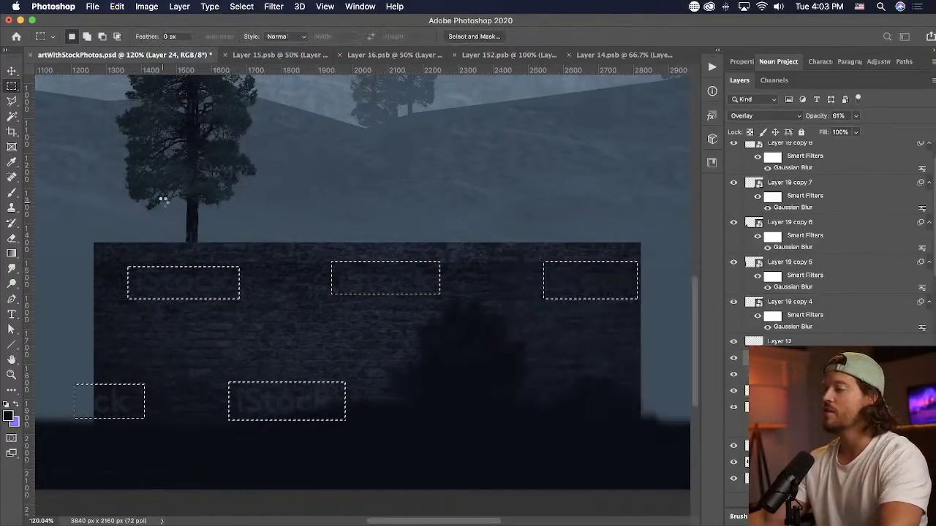
key(super+d)
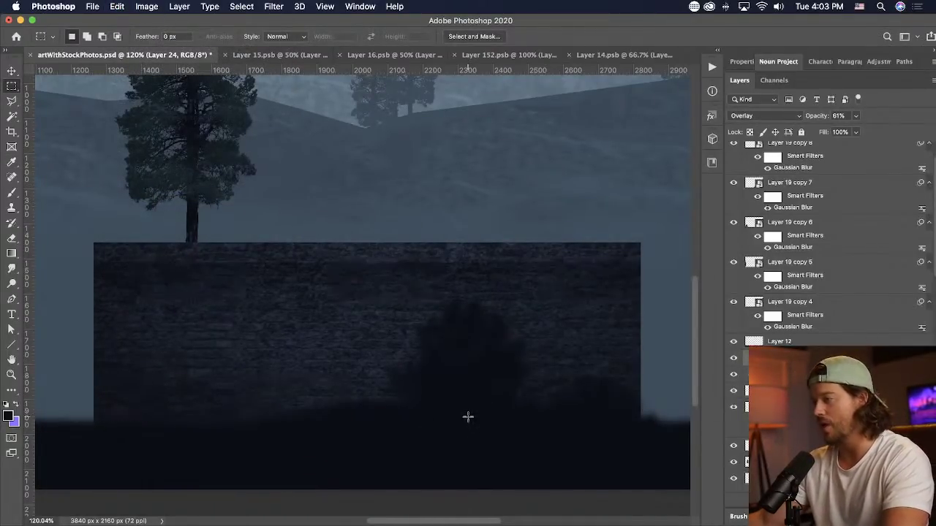
key(super+minus)
key(super+minus)
key(super+minus)
key(v)
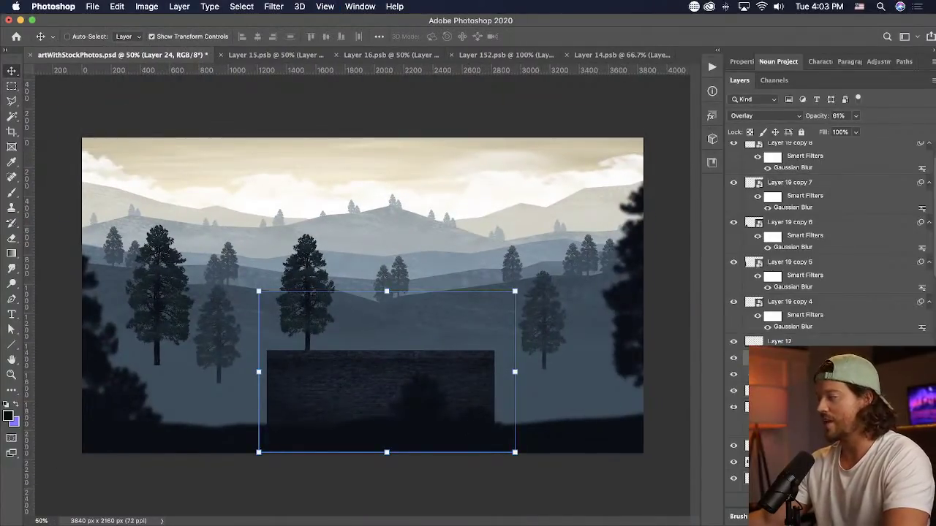
- Set the opacity of the gradient shadow layer on the block to 92%
super+click(273, 375)
key(z)
drag(246, 339, 545, 420)
click(826, 374)
key(v)
click(855, 116)
- Mask away an irregular lassoed strip from the block layer's left side, below its ledge, to give it a jagged edge
click(794, 391)
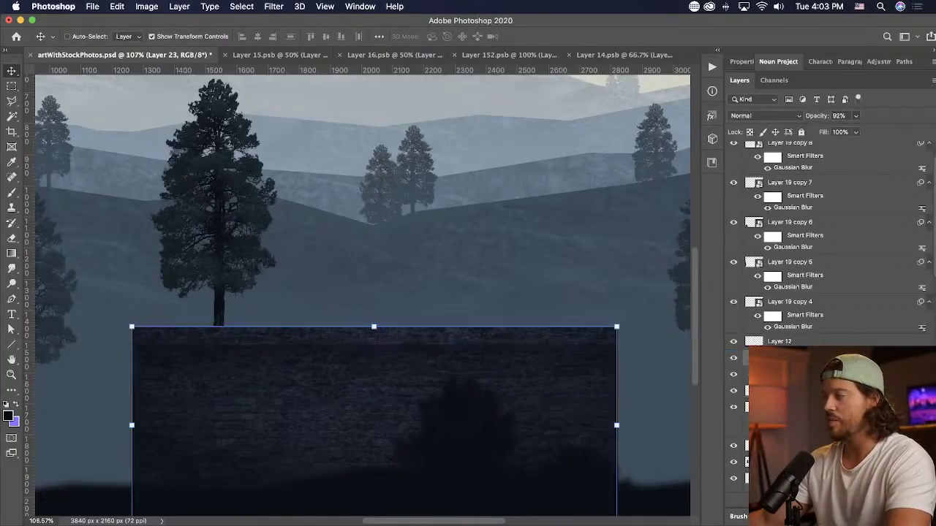
right_click(794, 390)
click(684, 219)
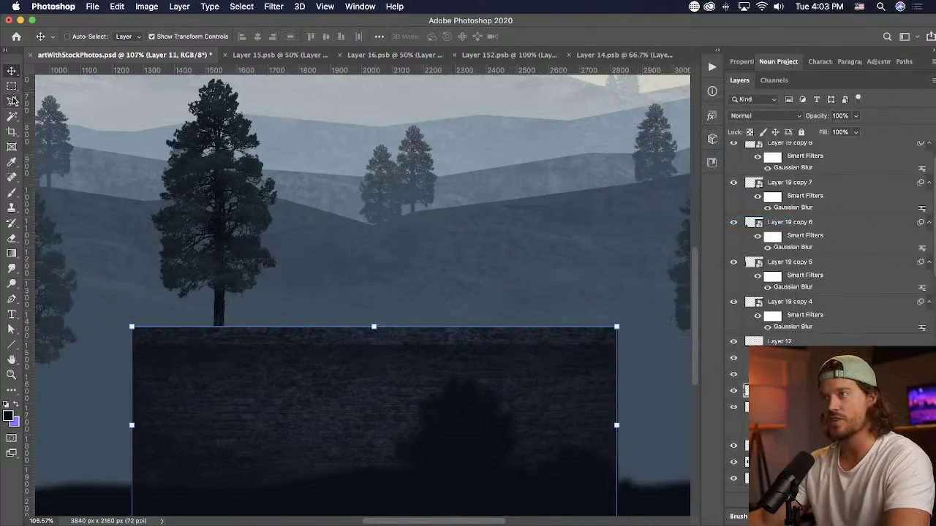
click(12, 101)
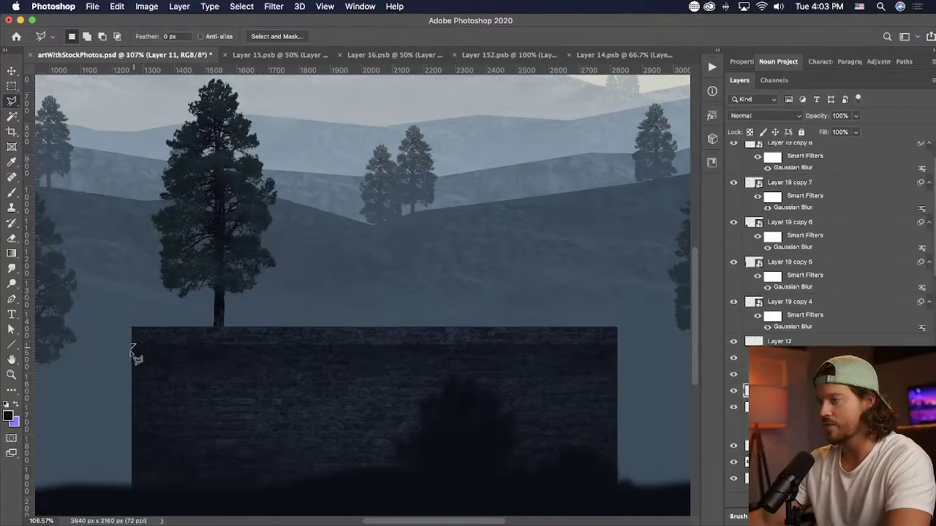
drag(136, 360, 144, 450)
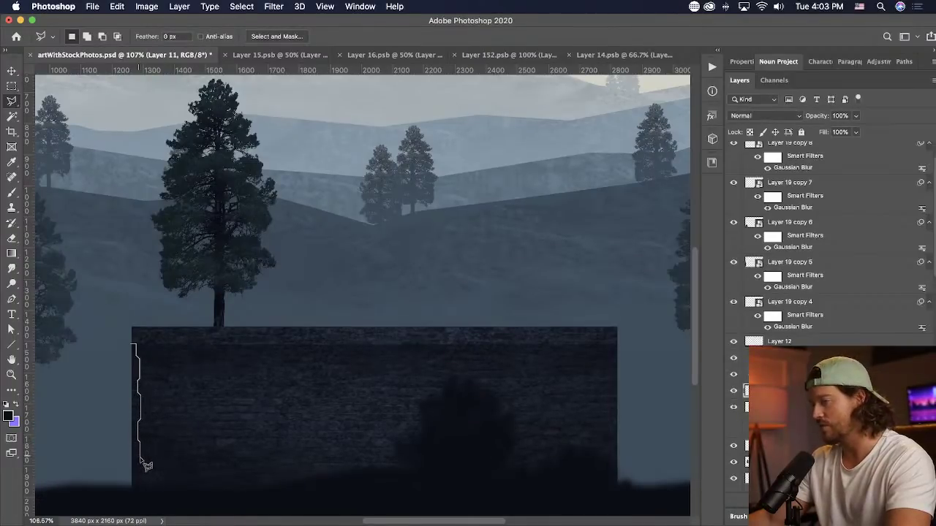
mouse_move(146, 479)
mouse_down()
mouse_move(136, 505)
mouse_move(115, 512)
mouse_move(95, 404)
mouse_up()
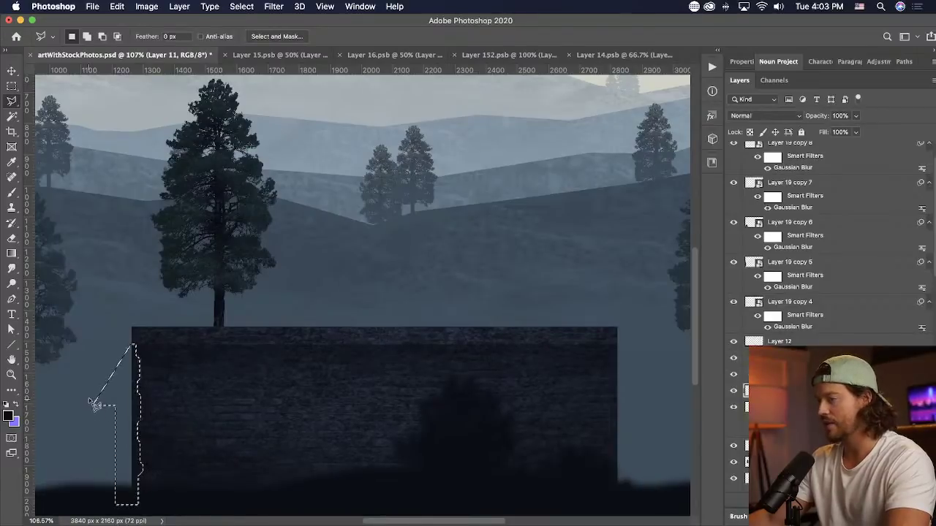
click(11, 254)
click(814, 502)
key(super+i)
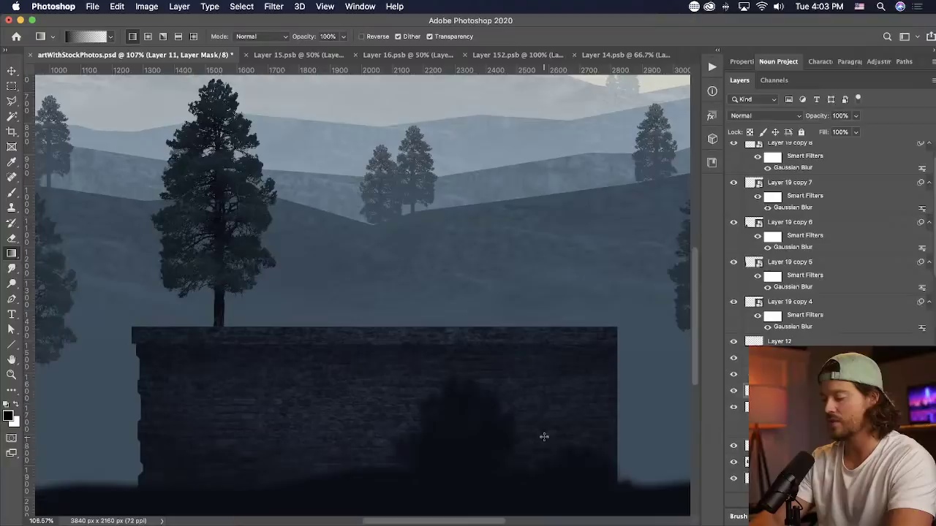
- Lasso an irregular strip down the block's right side below the ledge and hide it on the layer mask
key(l)
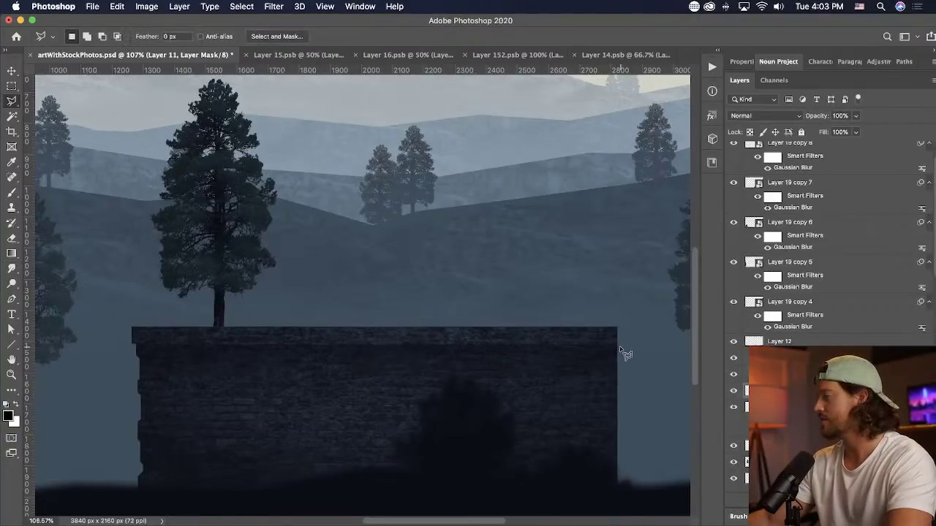
mouse_move(615, 360)
mouse_down()
mouse_move(612, 463)
mouse_move(625, 497)
mouse_move(651, 485)
mouse_move(662, 427)
mouse_move(655, 317)
mouse_up()
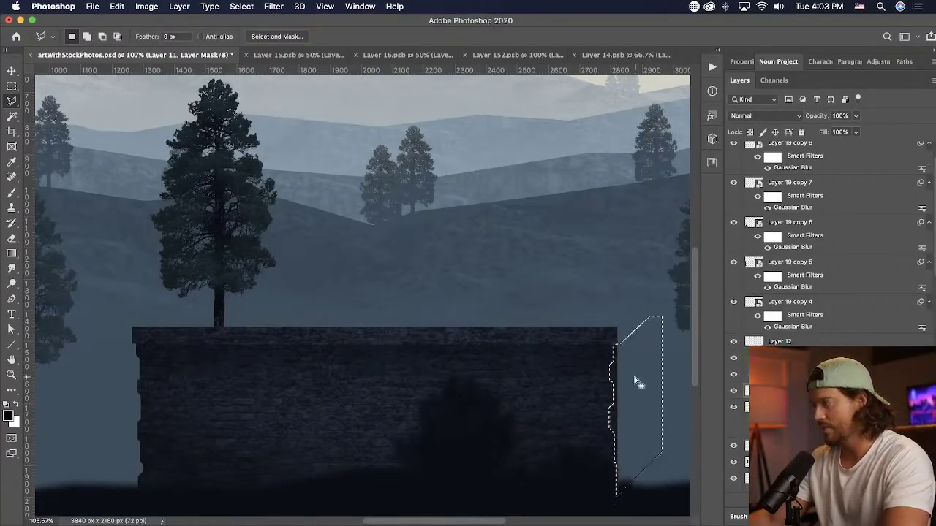
key(g)
key(super+d)
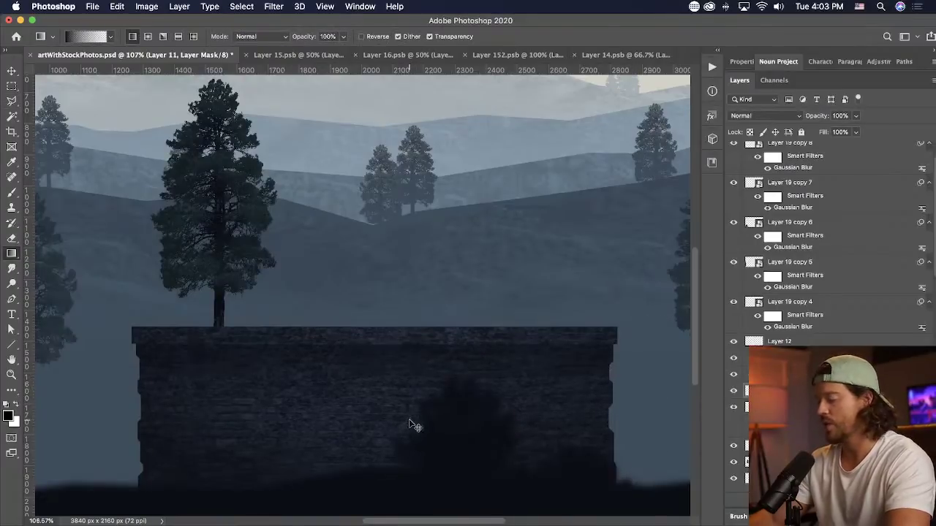
key(super+minus)
key(super+minus)
key(super+minus)
- Select the block together with its shadow and brick texture layers and move them slightly upward
key(v)
shift+click(842, 360)
right_click(843, 359)
click(747, 176)
mouse_move(411, 371)
mouse_down()
mouse_move(183, 361)
mouse_move(388, 366)
mouse_move(420, 390)
mouse_move(403, 370)
mouse_move(420, 367)
mouse_move(405, 355)
mouse_up()
- Switch to the Brave browser and search iStock photos for "sewage pipe"
key(super+Tab)
click(149, 150)
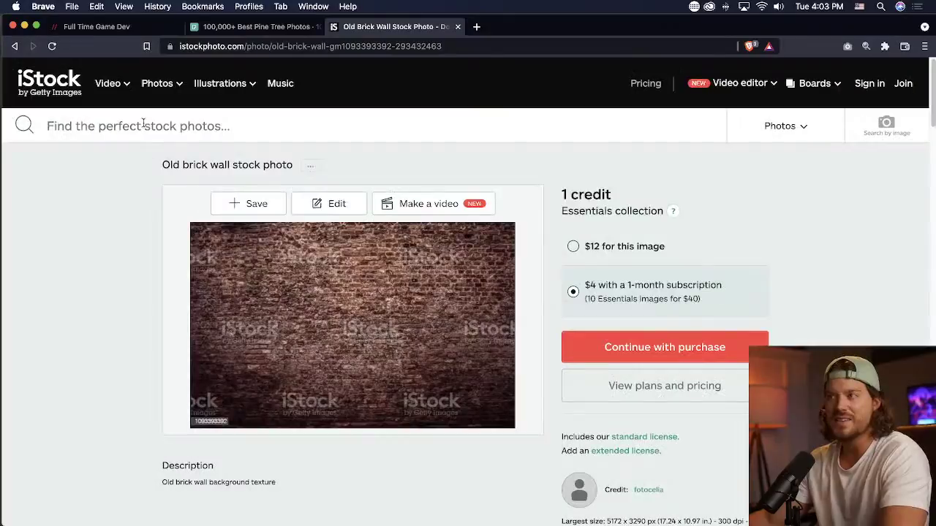
click(148, 132)
text(sew)
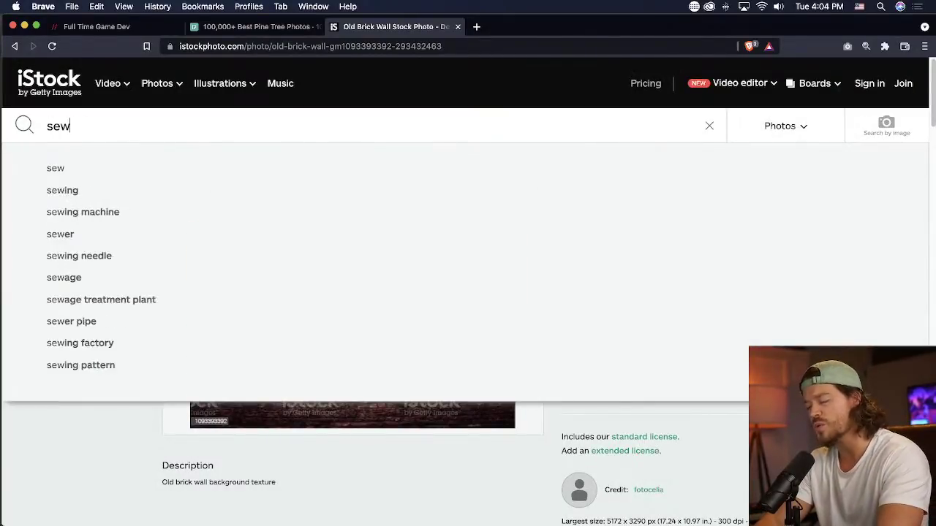
text(e)
key(BackSpace)
text(age pipe)
key(Return)
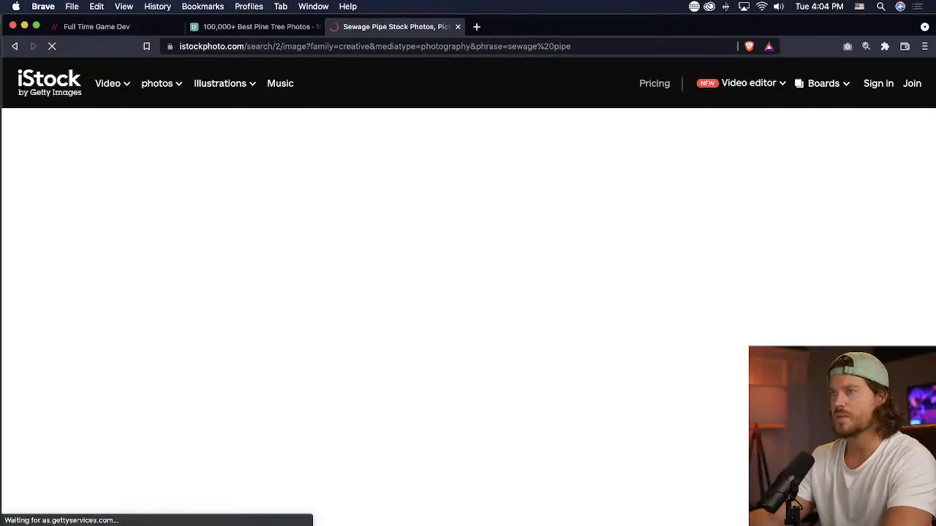
click(226, 130)
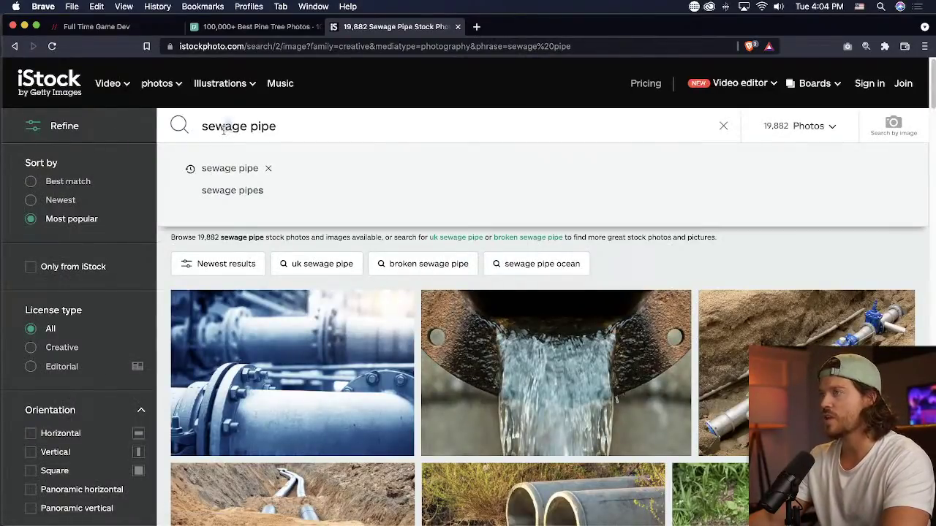
- Search iStock for "sewage pipes", open the photo of the rusty flanged pipe pouring water and copy the enlarged image
click(232, 191)
scroll(329, 188, down, 5)
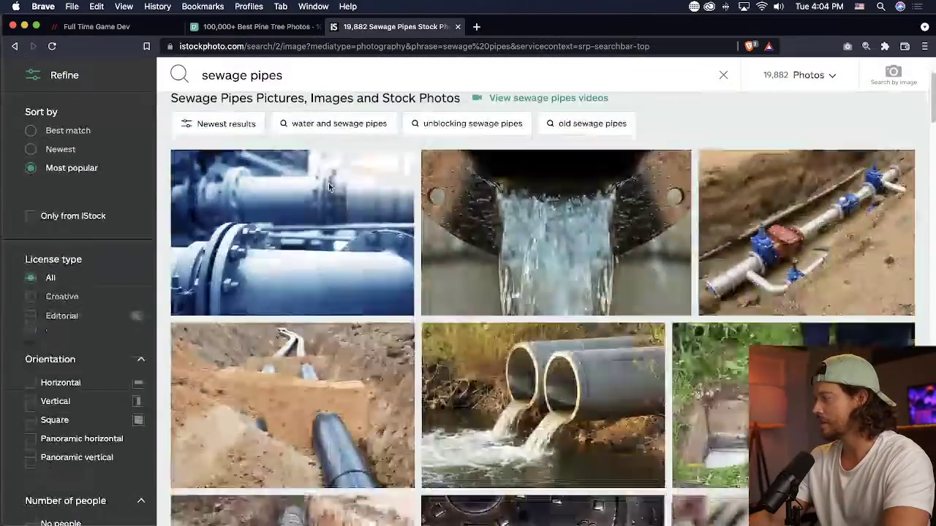
scroll(330, 189, down, 10)
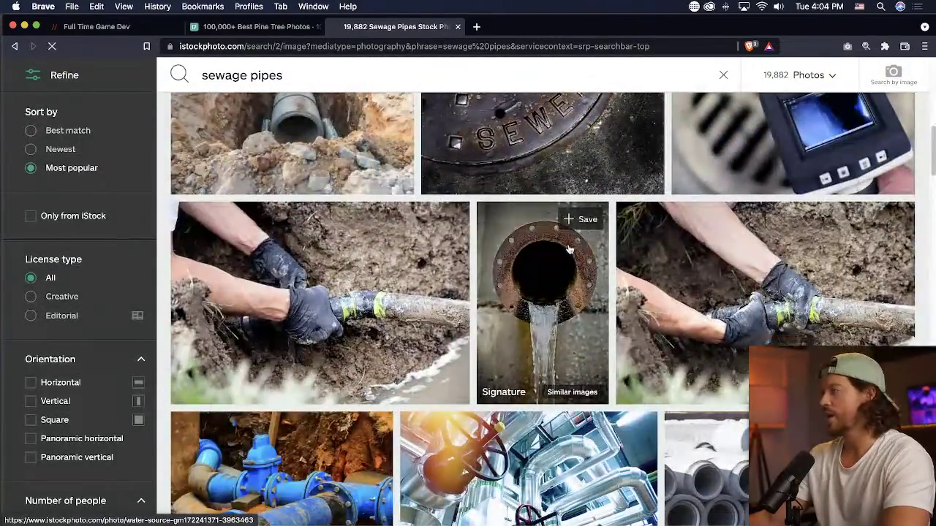
click(570, 250)
right_click(407, 318)
click(404, 327)
right_click(430, 223)
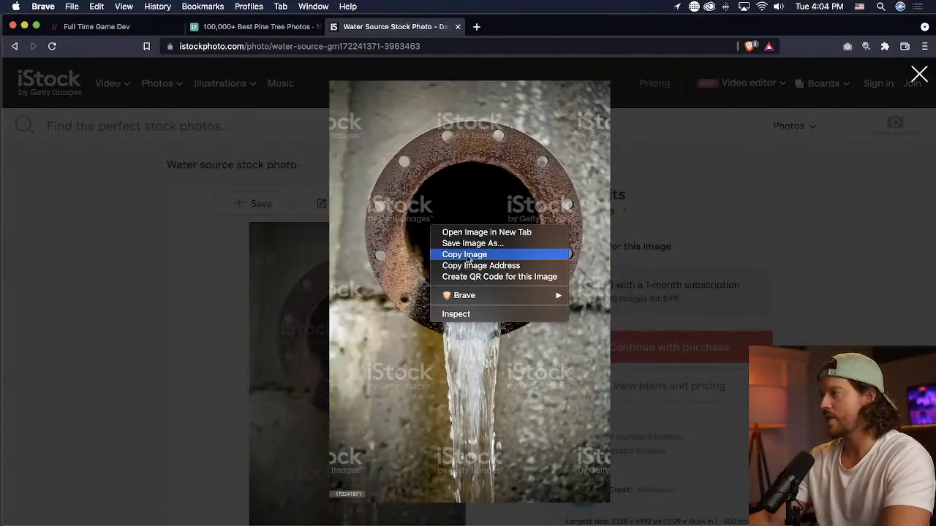
click(469, 253)
- Paste the pipe photo into the Photoshop landscape and mask it to a circle around the pipe's rusty flange
key(super+Tab)
key(super+v)
click(12, 86)
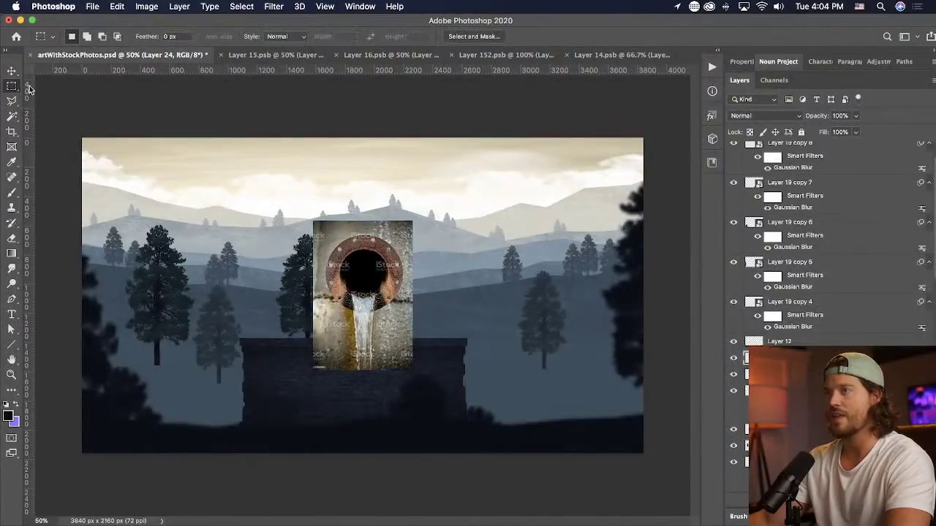
drag(324, 233, 380, 277)
click(210, 6)
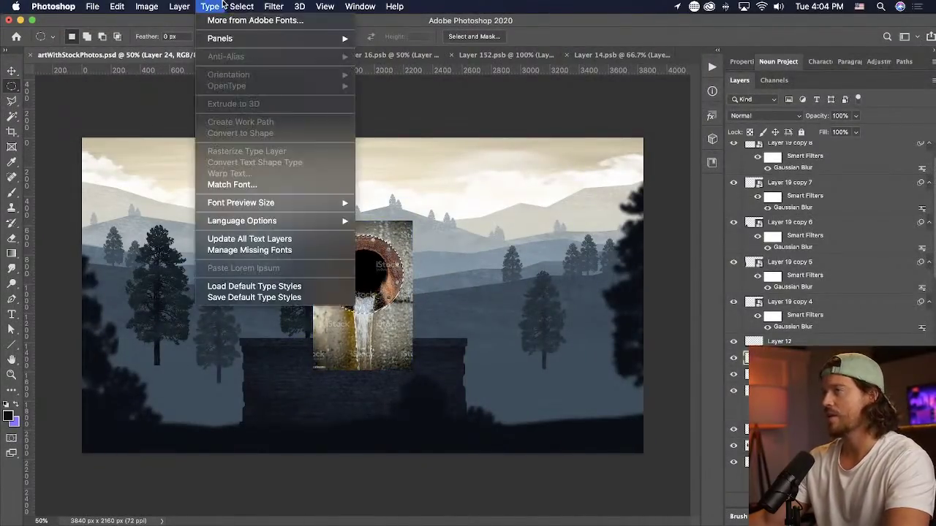
mouse_move(241, 6)
click(815, 501)
click(814, 501)
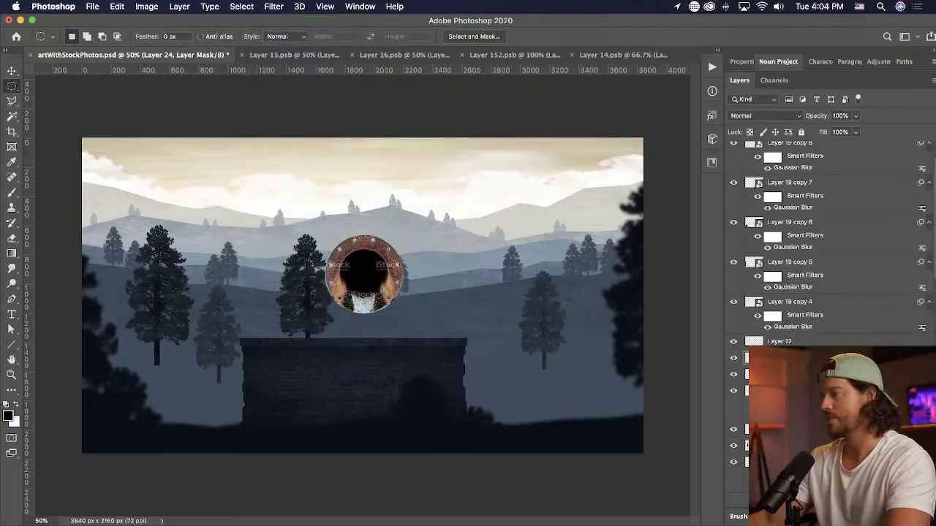
- Scale the masked pipe ring down and move it onto the brick block
key(v)
drag(412, 370, 374, 314)
key(Return)
drag(359, 257, 364, 373)
- Shrink the pipe ring further and reposition it on the wall below the ledge
key(z)
drag(307, 320, 415, 422)
key(v)
drag(366, 387, 365, 321)
scroll(388, 281, down, 5)
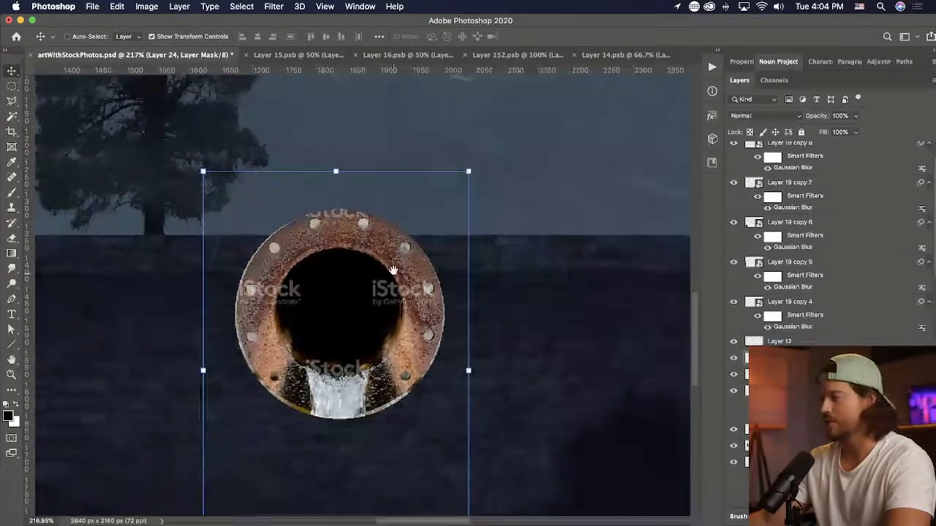
drag(467, 132, 366, 217)
drag(356, 314, 405, 374)
key(Return)
- Duplicate the pipe ring layer, turn the copy upside down and align it exactly over the original ring
key(super+j)
drag(457, 285, 319, 493)
key(Return)
drag(409, 457, 414, 375)
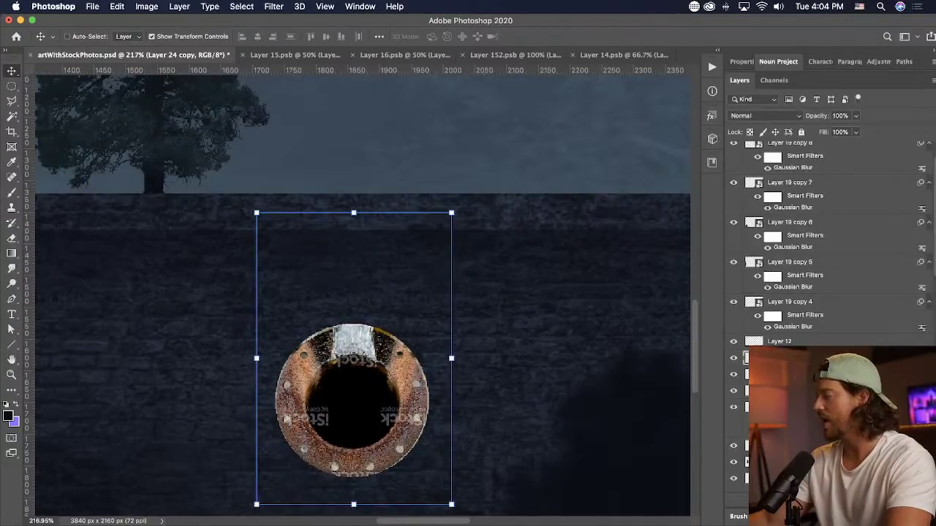
- Fade out the water half of the upside-down ring with a gradient on a layer mask, and merge it with the original
click(814, 505)
click(13, 253)
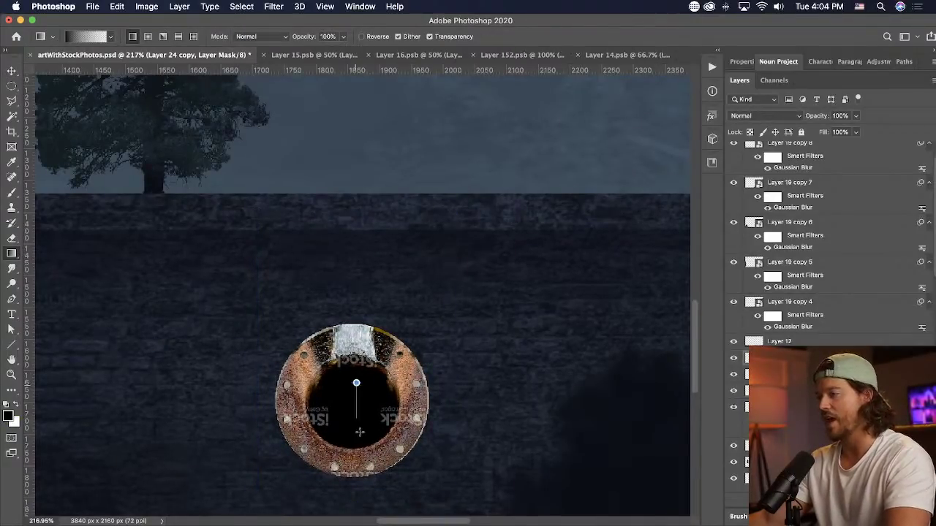
key(v)
shift+click(807, 374)
right_click(808, 374)
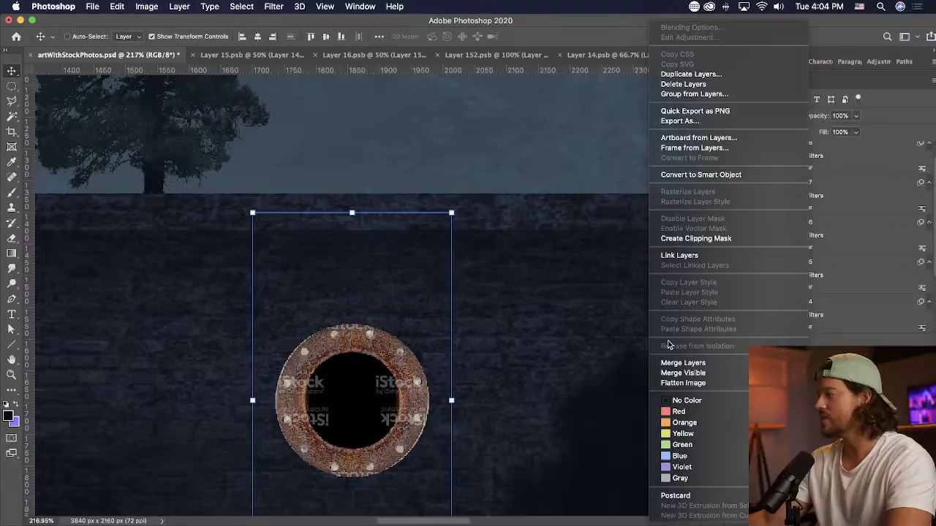
click(683, 362)
- Fill the pipe's circular opening with solid black on a new layer and merge it into the ring
click(11, 87)
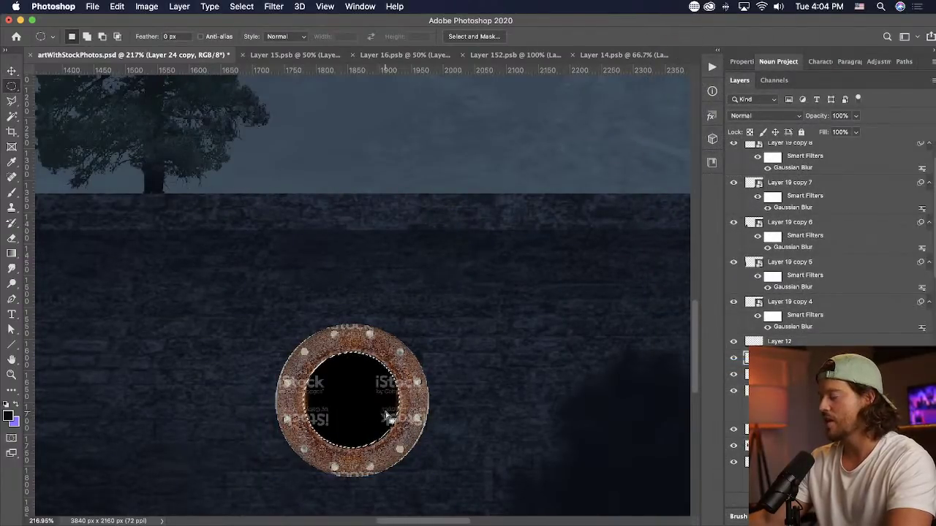
click(863, 504)
key(g)
key(i)
key(g)
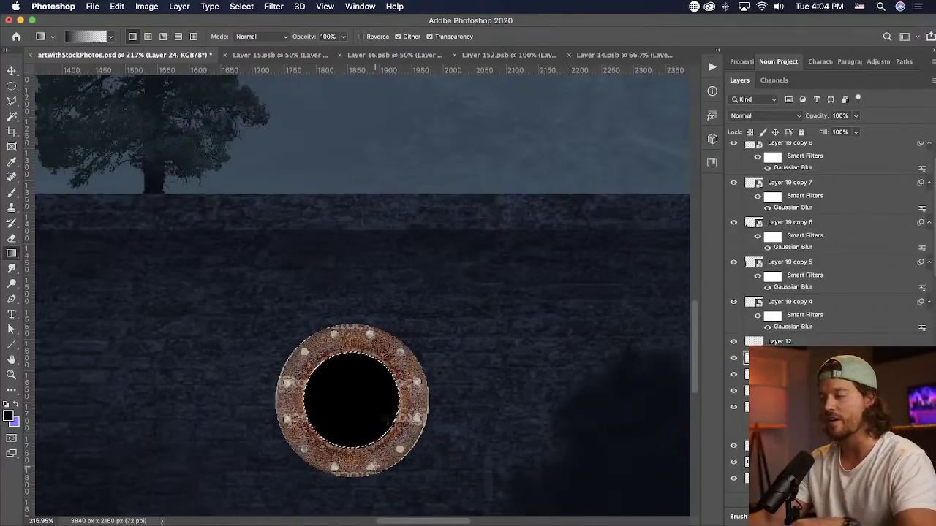
right_click(731, 349)
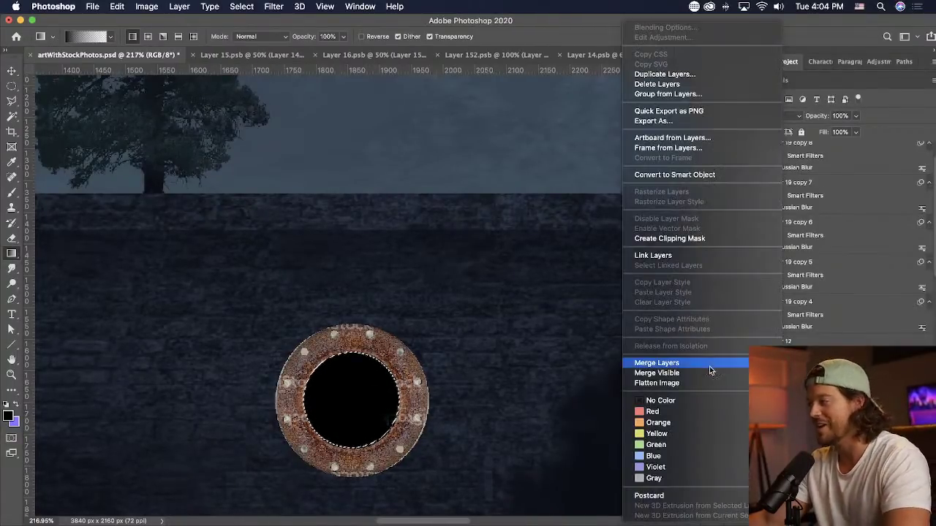
click(710, 367)
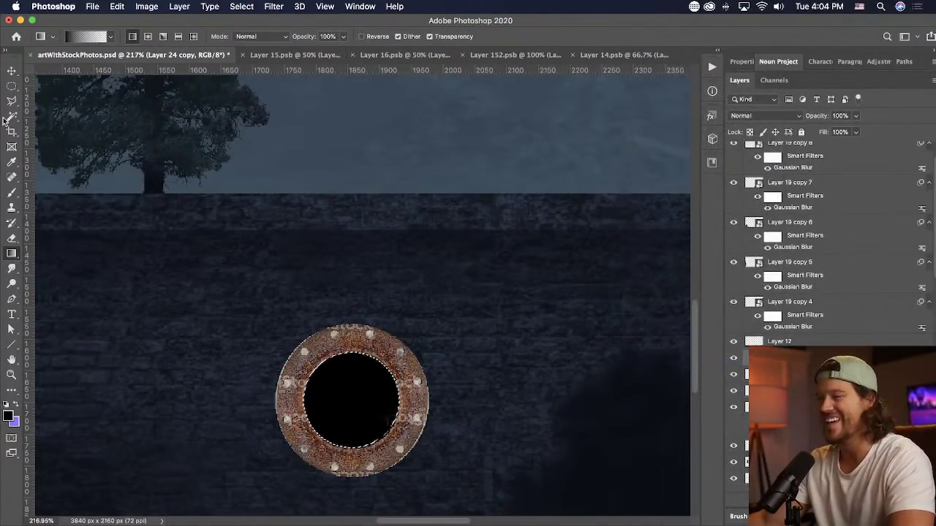
- Select the bolt areas on the ring's upper, lower and side edges with rectangular marquees and fill them with content-aware rust texture
click(11, 87)
click(51, 83)
drag(336, 314, 390, 337)
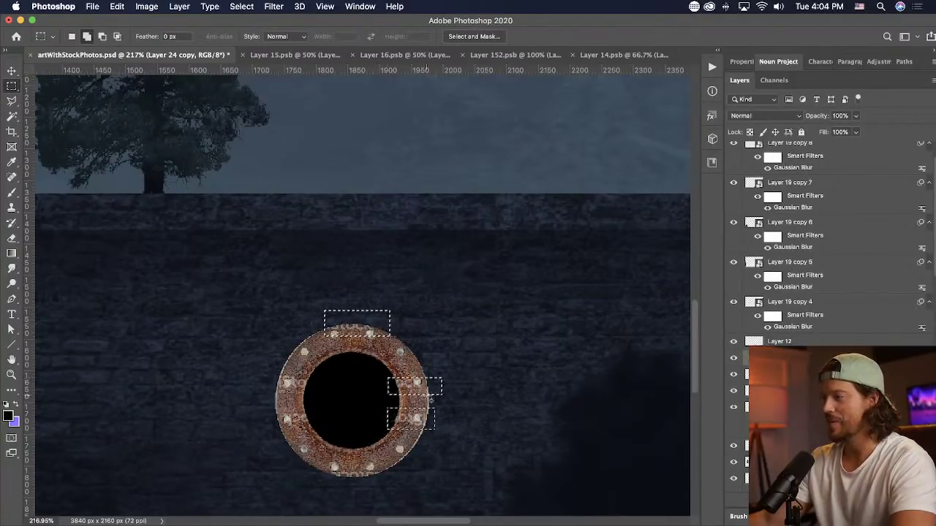
mouse_move(262, 375)
mouse_down()
mouse_move(318, 392)
mouse_move(317, 426)
mouse_up()
drag(385, 480, 383, 479)
click(179, 6)
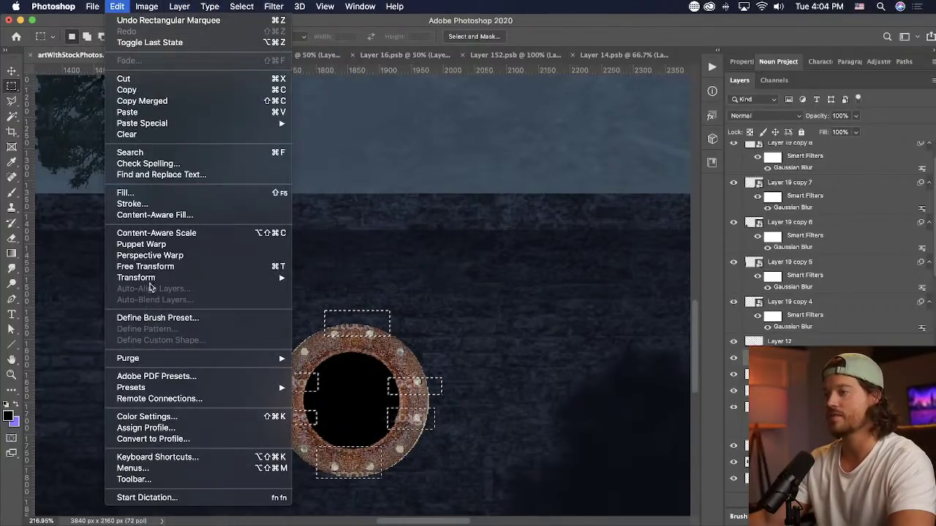
click(145, 192)
key(Return)
key(super+d)
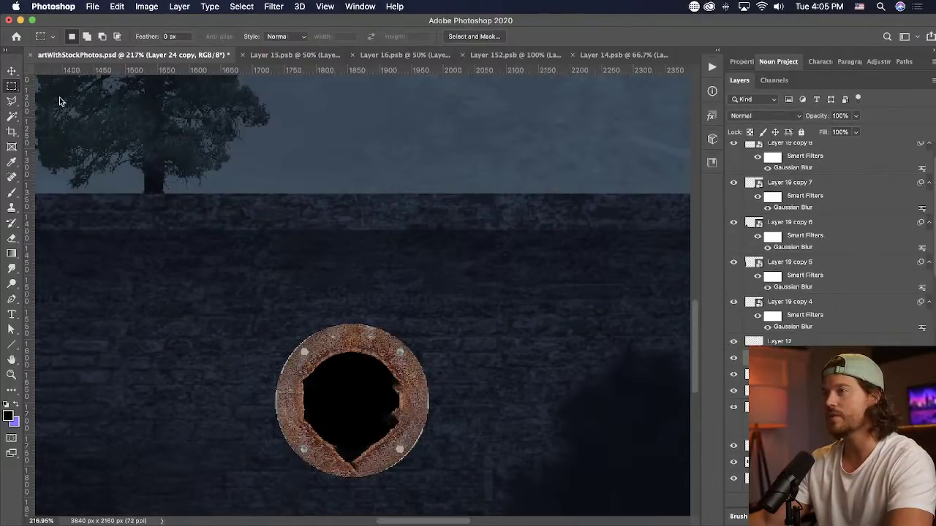
- Select the ring's opening with an elliptical marquee and refill it with black to restore a clean round hole
key(shift+m)
drag(296, 343, 387, 413)
key(alt+BackSpace)
key(super+d)
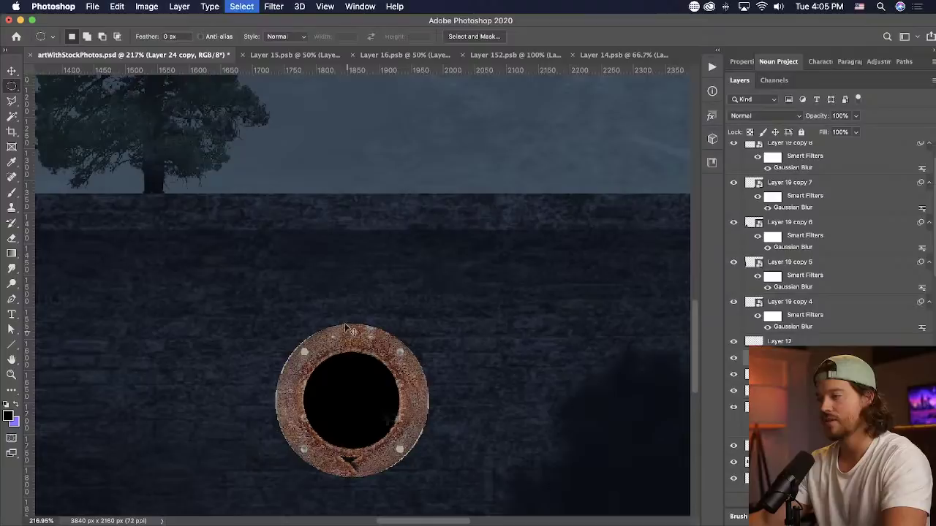
- Add a layer mask to the ring copy and try a gradient across its lower edge
click(12, 255)
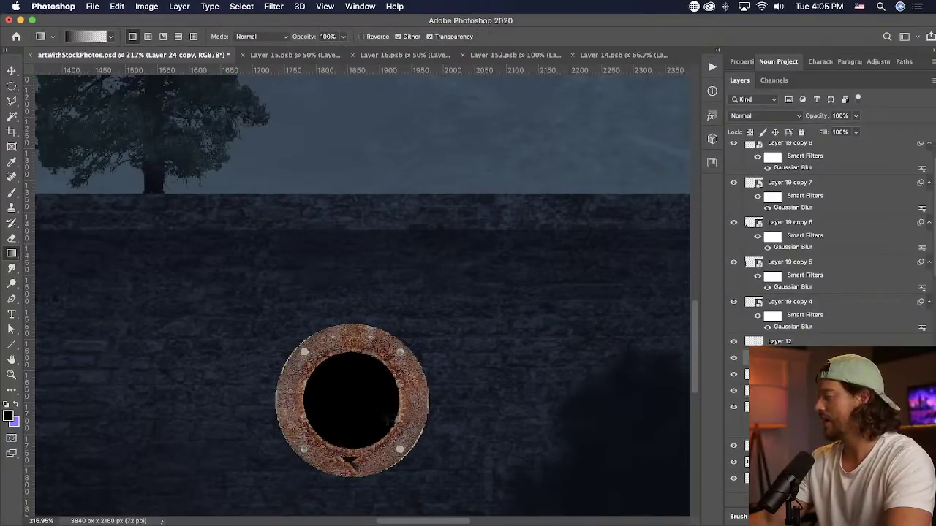
click(814, 499)
drag(329, 449, 336, 419)
key(super+z)
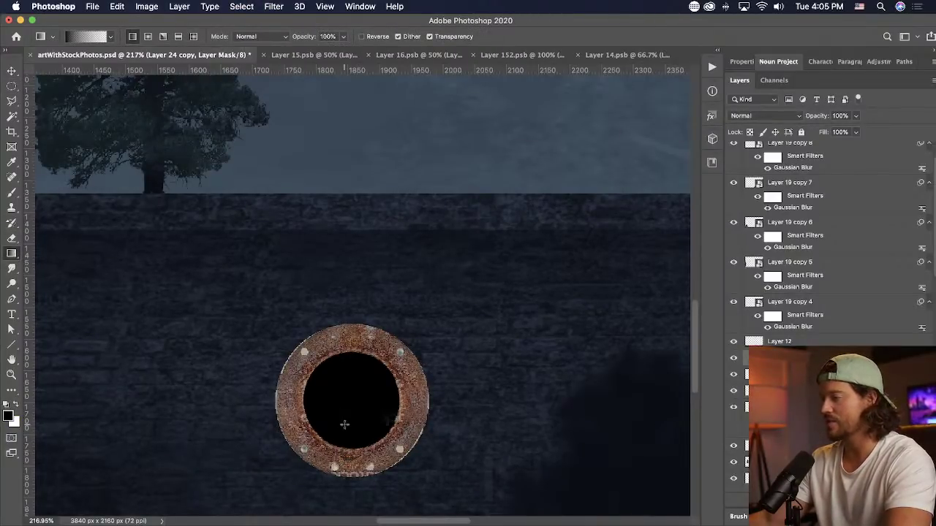
- Paint black on the ring's layer mask with a 35 px brush at 39% opacity to hide the notch in its lower edge
key(b)
click(17, 405)
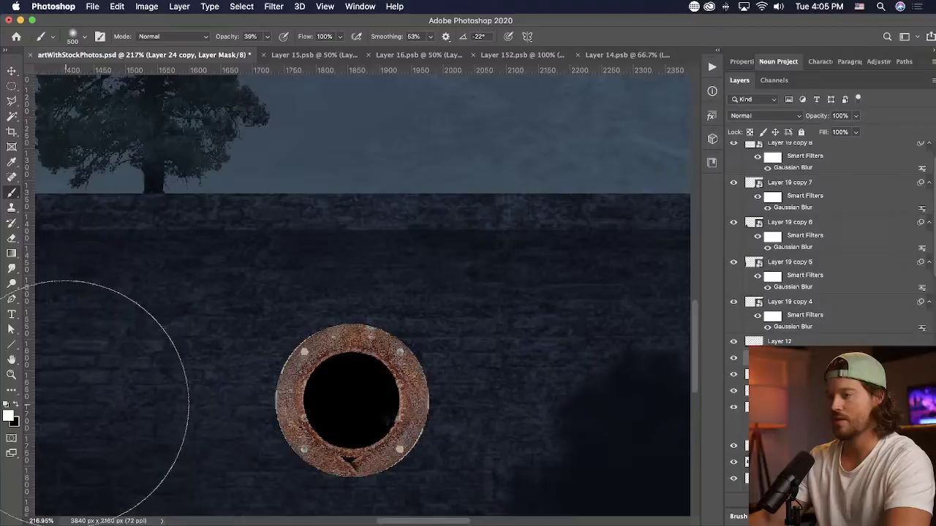
click(17, 405)
key([)
key(bracketleft)
key(bracketleft)
key(bracketleft)
key(bracketleft)
key(bracketleft)
key(bracketleft)
key(bracketleft)
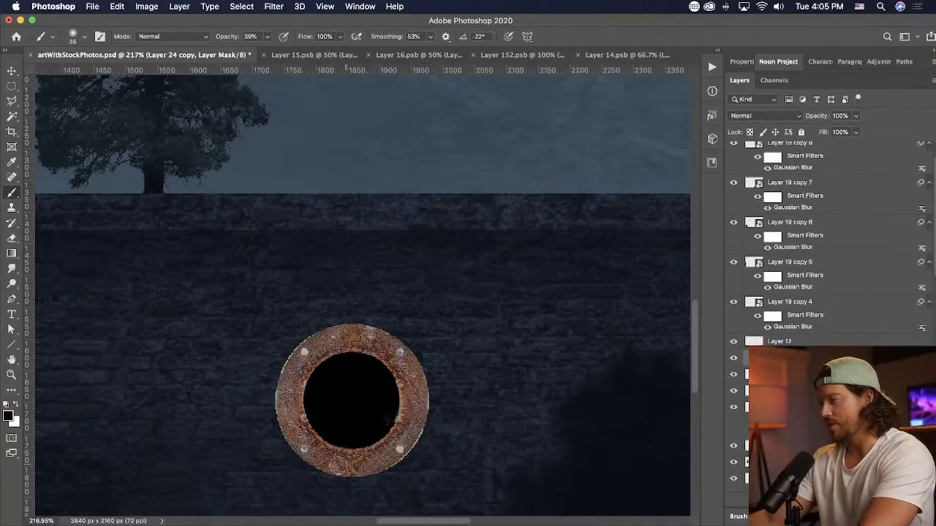
- Convert the ring layers into a single smart object and move it slightly up and left on the wall
key(v)
shift+click(834, 391)
right_click(835, 391)
click(722, 177)
drag(351, 381, 313, 344)
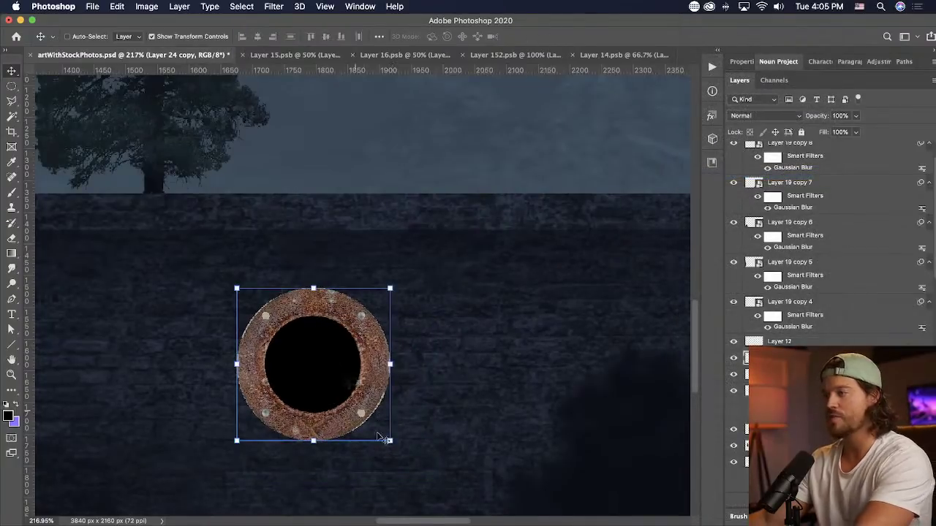
- Scale the pipe ring down and place a second copy on the right half of the brick wall
right_click(758, 336)
click(700, 219)
drag(390, 441, 442, 405)
key(Return)
scroll(351, 392, down, 5)
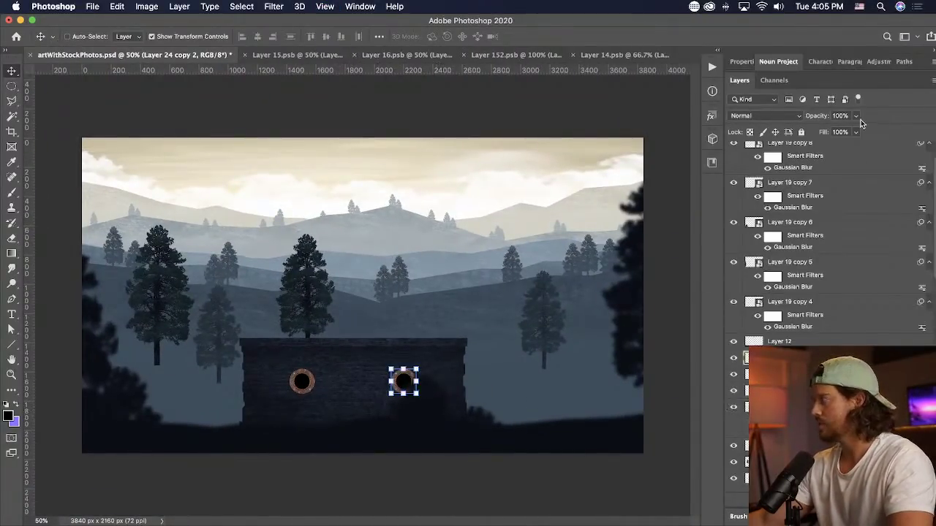
- Lower the opacity of both pipe rings to blend them into the dark brick wall
click(803, 374)
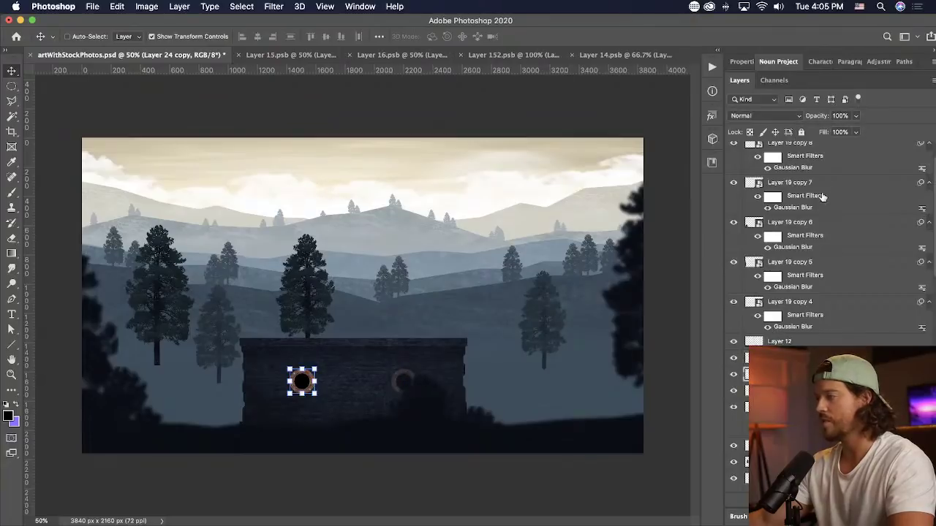
click(437, 478)
click(296, 381)
click(747, 391)
drag(346, 372, 515, 396)
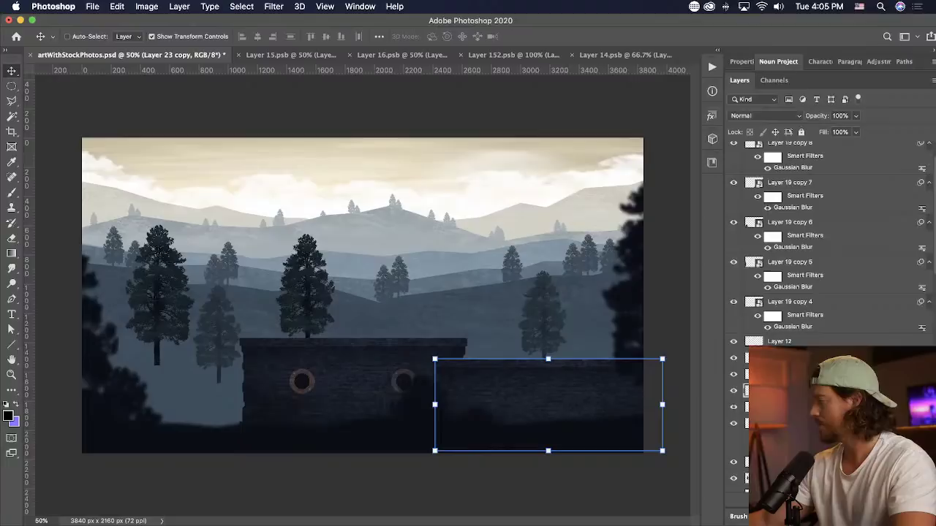
key(super+z)
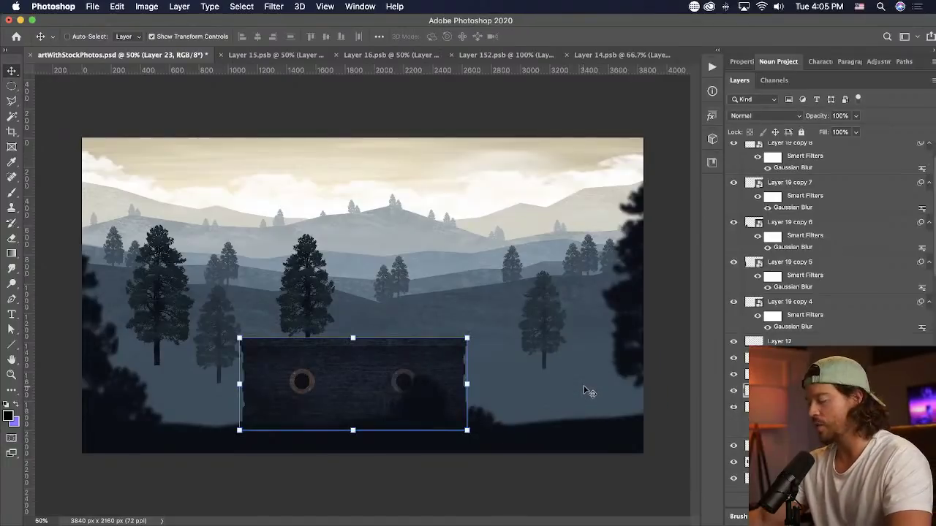
- Save the document, then switch to the Brave browser and search iStock photos for "grass"
key(super+equal)
key(super+s)
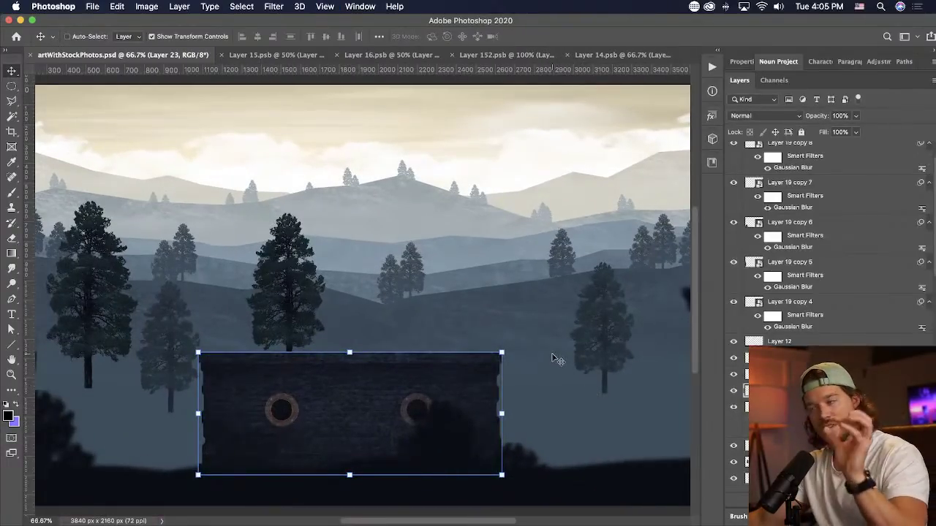
click(361, 492)
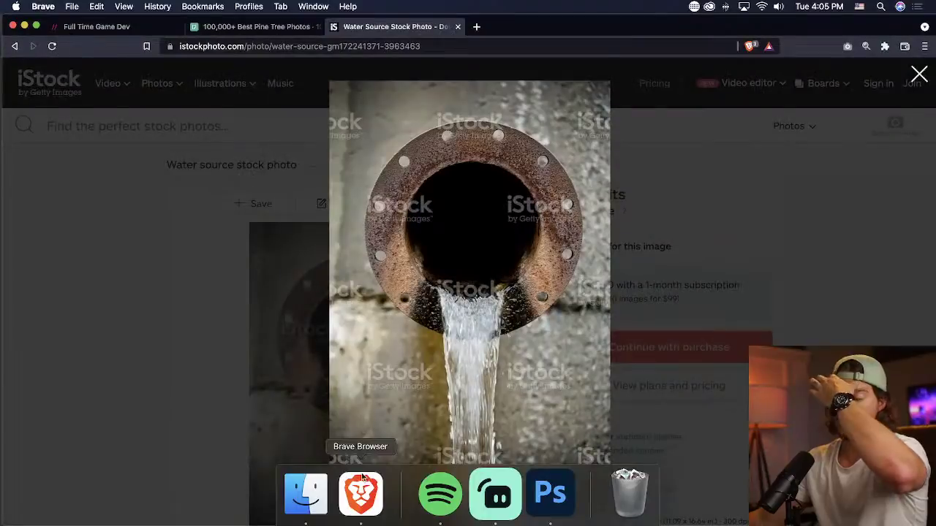
click(170, 155)
click(156, 124)
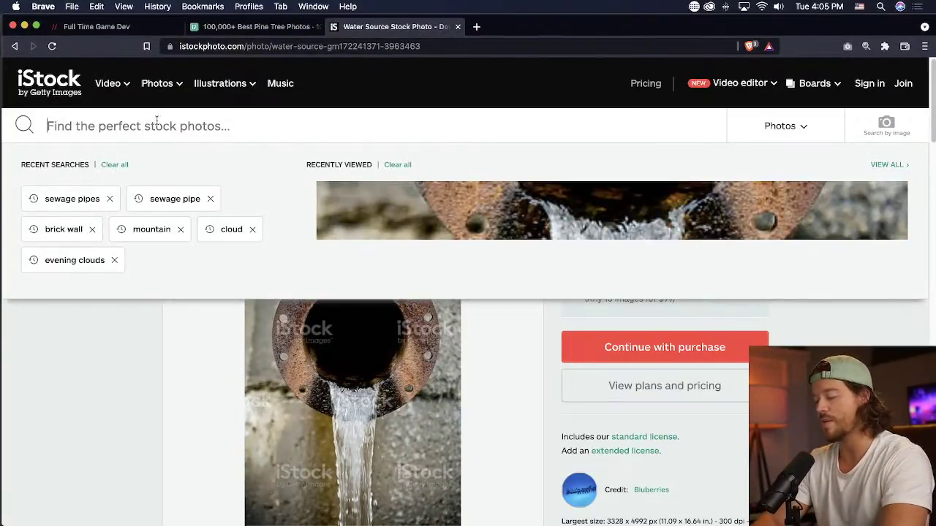
text(grass)
key(Return)
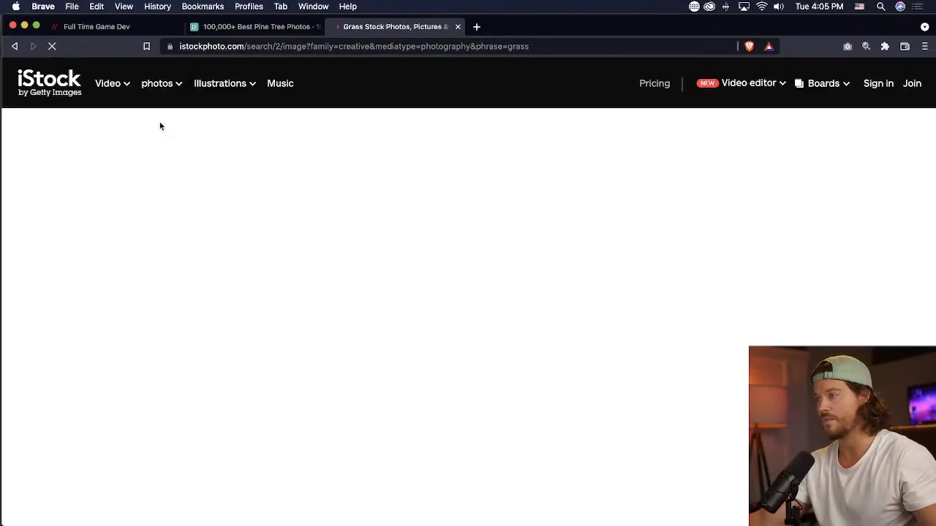
- Open the photo of a green grass strip against a plain white background and copy the enlarged image
scroll(349, 315, down, 10)
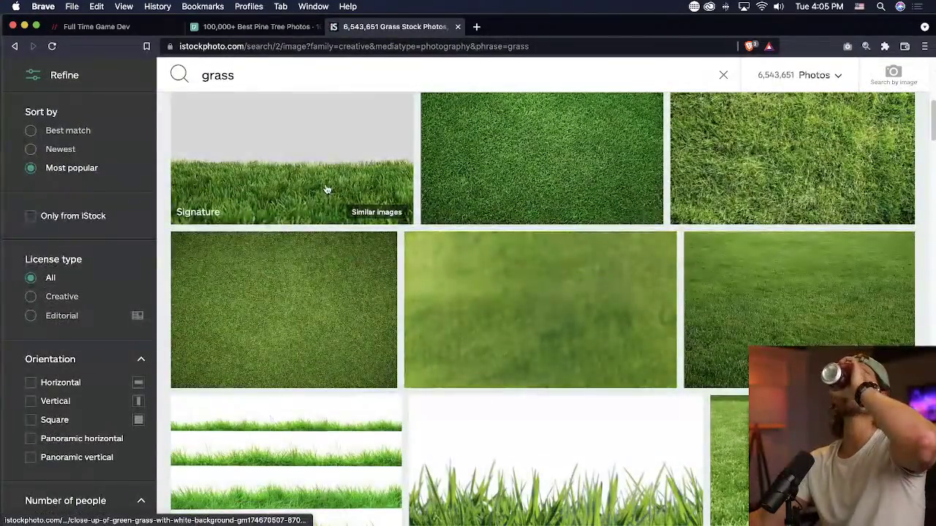
click(327, 190)
click(403, 324)
right_click(458, 253)
click(486, 277)
- Paste the grass photo into the Photoshop landscape and position it above the left part of the block's ledge
key(super+Tab)
key(super+v)
drag(371, 331, 302, 318)
drag(392, 221, 504, 151)
double_click(474, 175)
drag(463, 216, 462, 253)
key(super+z)
key(super+z)
- Duplicate the grass photo directly beside the first one and merge both copies into one layer
drag(376, 258, 491, 267)
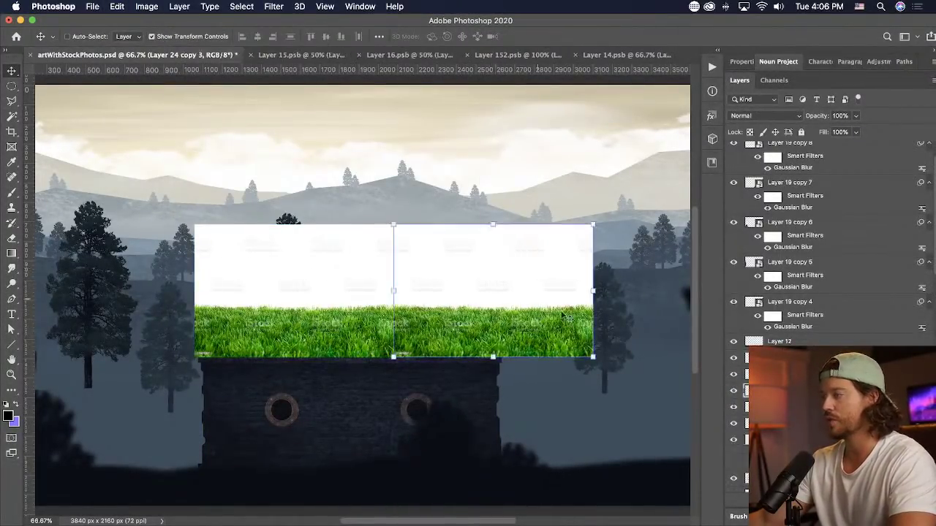
shift+click(792, 406)
right_click(794, 406)
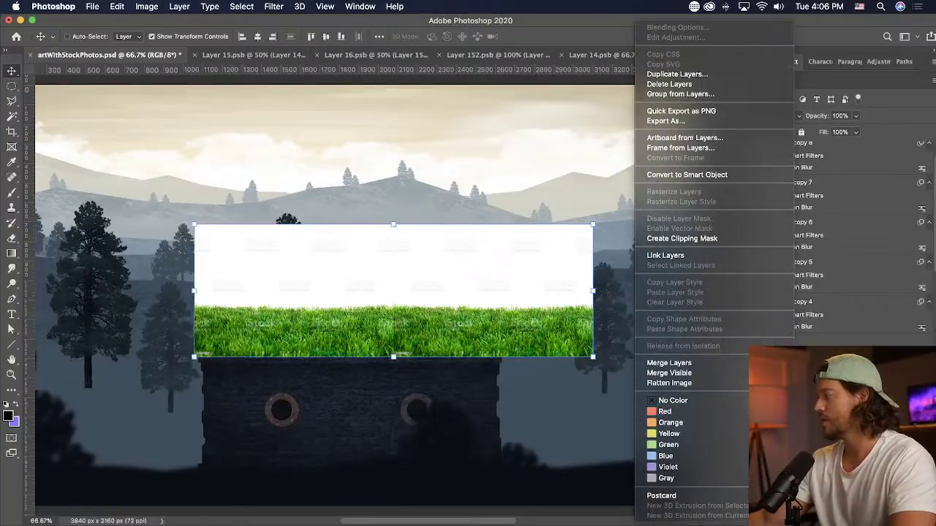
click(692, 364)
- Remove the white background from the merged grass layer and lower the grass onto the block's ledge
key(w)
click(309, 295)
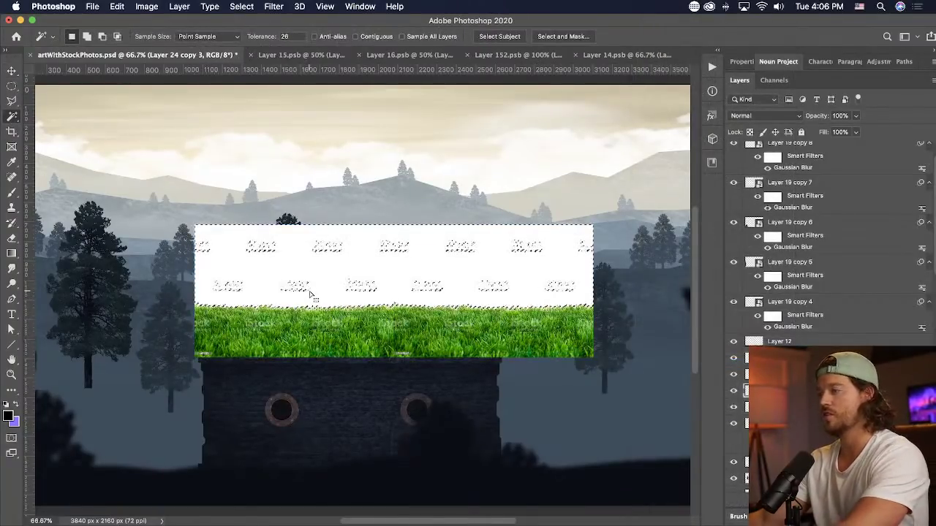
key(BackSpace)
key(v)
drag(525, 313, 528, 326)
drag(393, 370, 406, 343)
key(Return)
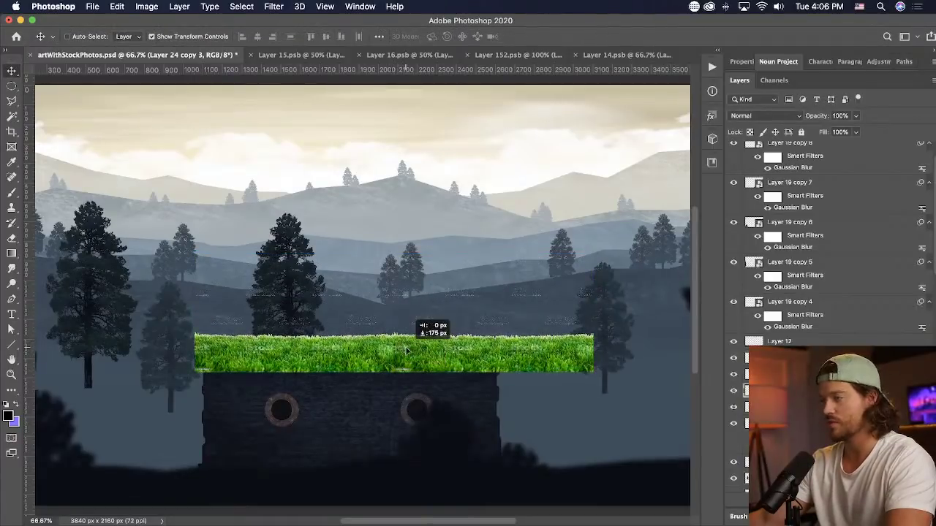
- Send the grass layer behind the brick ledge and line it up with the ledge's upper edge
key(super+bracketleft)
drag(240, 313, 274, 312)
drag(333, 329, 337, 334)
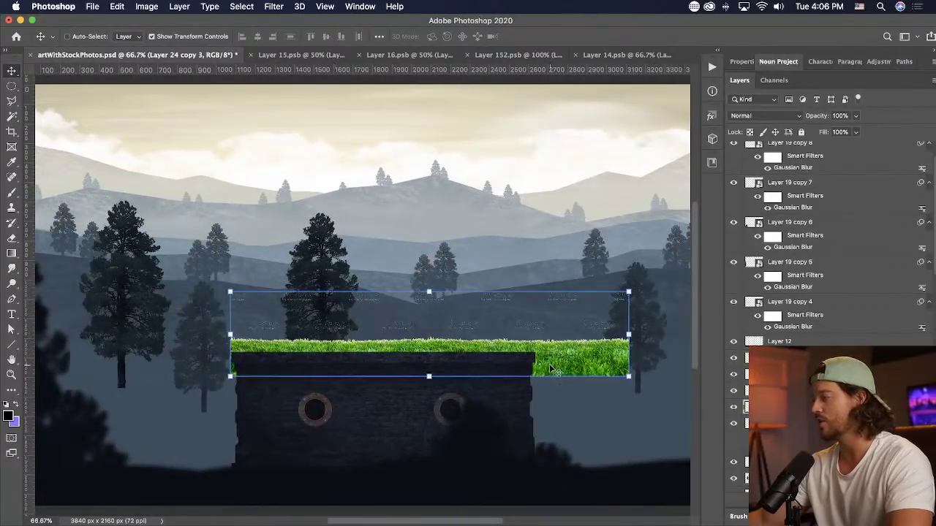
- Using rectangular selections, delete the leftover watermark traces above the grass and the excess grass below the ledge's upper edge
click(11, 87)
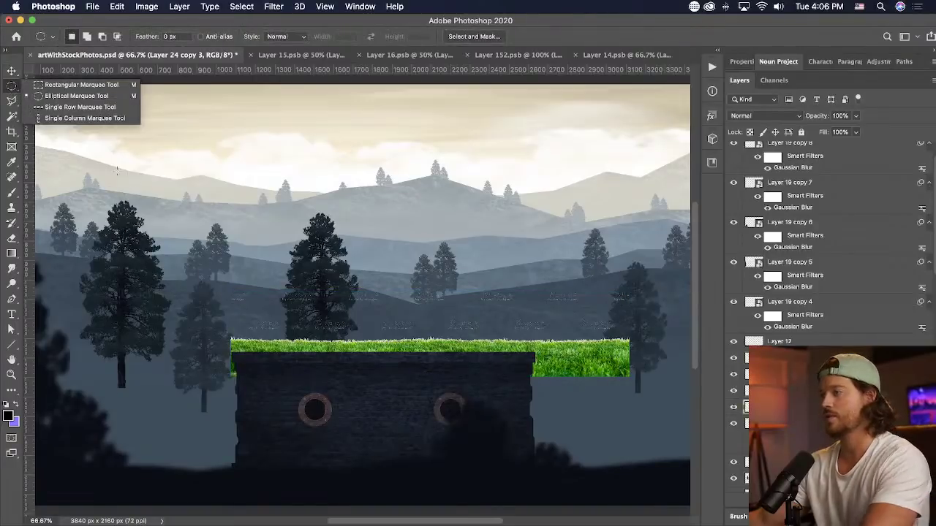
click(74, 85)
drag(157, 245, 677, 332)
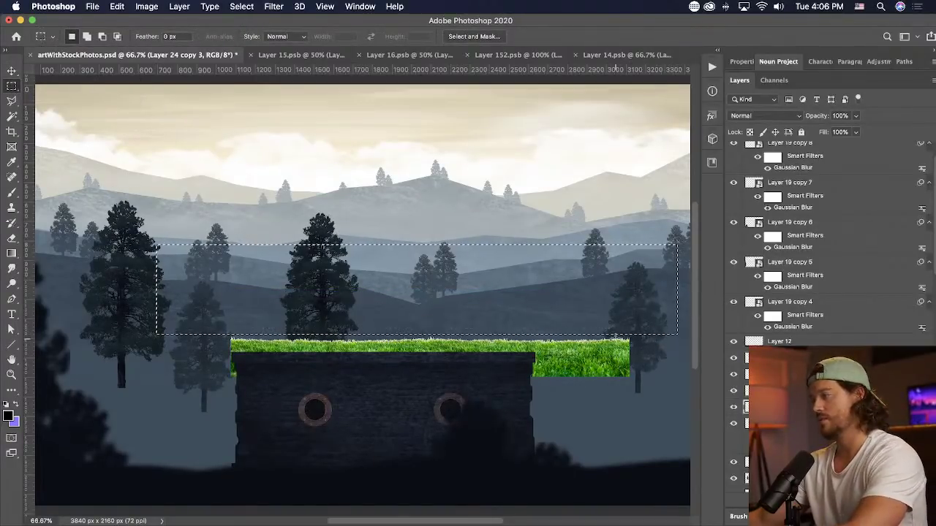
drag(655, 393, 119, 354)
key(BackSpace)
key(super+d)
- Trim off the grass extending past the left and right ends of the ledge
mouse_move(191, 310)
mouse_down()
mouse_move(215, 375)
mouse_move(231, 381)
mouse_up()
key(BackSpace)
mouse_move(649, 284)
mouse_down()
mouse_move(635, 312)
mouse_move(535, 390)
mouse_up()
key(super+d)
- Squash the grass strip vertically into a thin band along the top of the ledge
key(super+t)
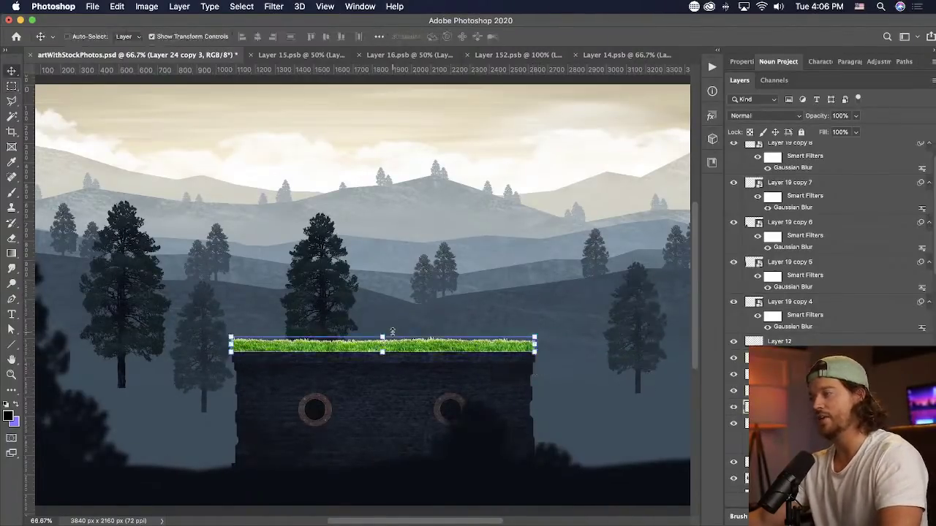
drag(383, 339, 410, 350)
key(Return)
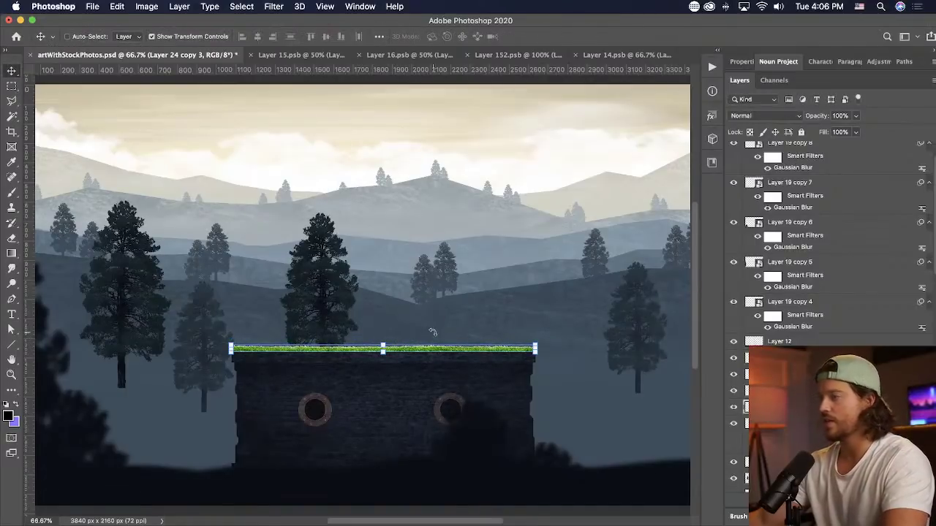
- Colorize the grass yellow-green with Hue/Saturation, using hue 70 and saturation 67
click(147, 6)
mouse_move(190, 37)
click(321, 98)
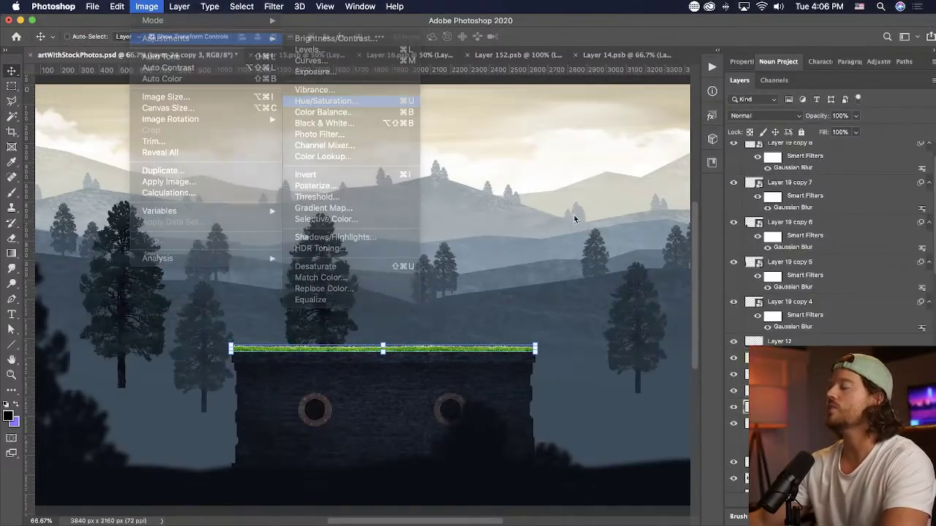
click(839, 228)
drag(698, 192, 745, 193)
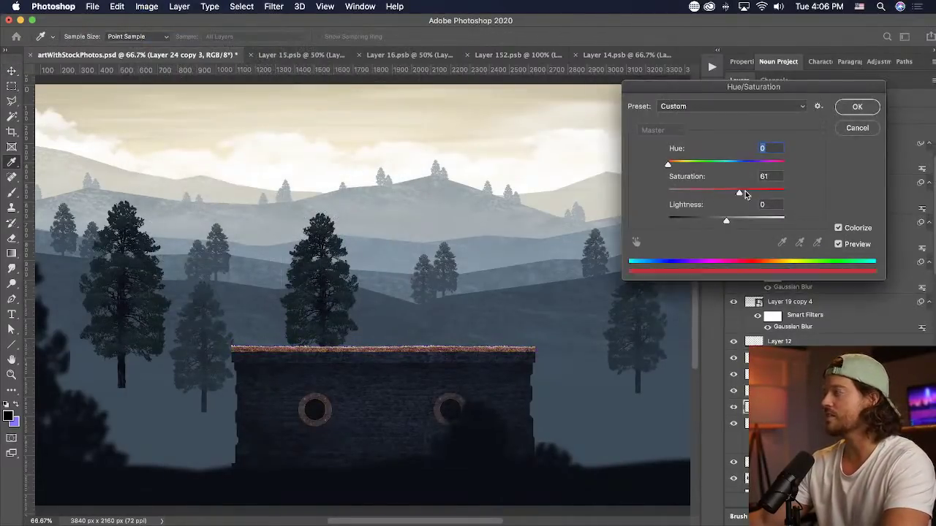
drag(678, 163, 689, 164)
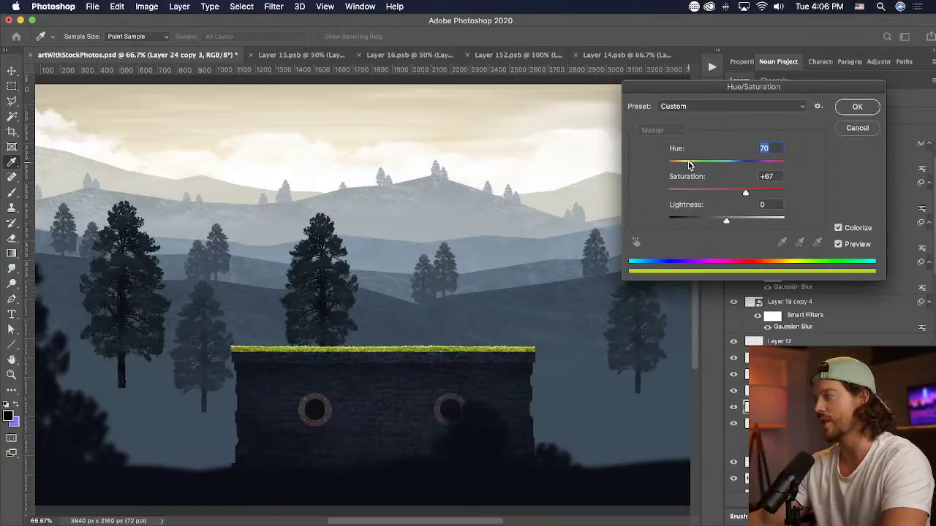
click(852, 108)
- Nudge the grass strip down so it sits lower against the top of the ledge
key(Down)
key(Down)
key(Down)
key(Down)
key(Down)
key(Down)
key(Down)
key(Down)
key(Down)
key(Down)
key(Down)
key(Down)
key(Down)
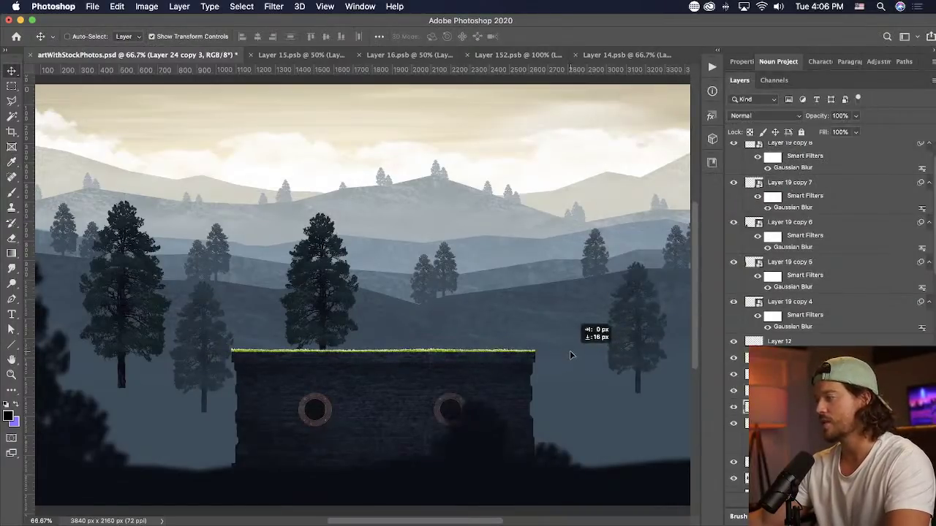
key(Down)
key(super+t)
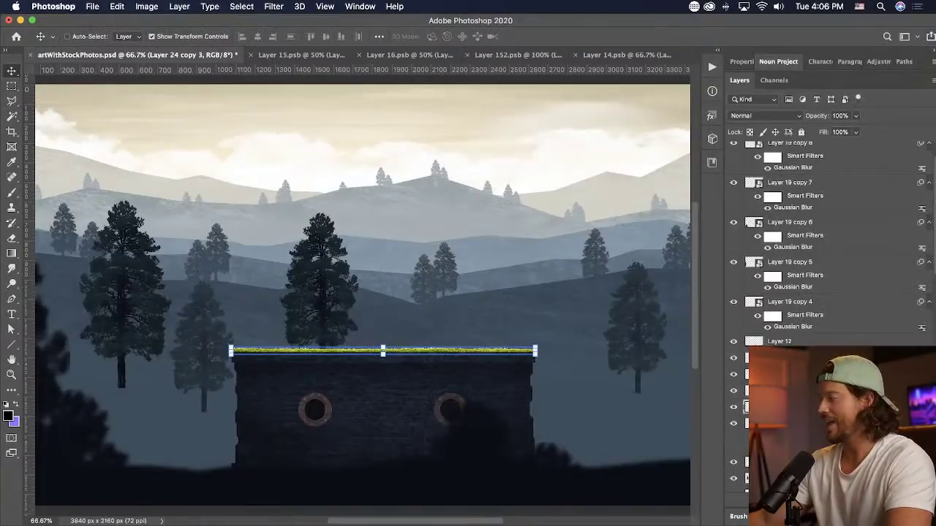
- Duplicate the grass strip, flip the copy vertically and move it slightly down over the ledge's upper edge
key(super+j)
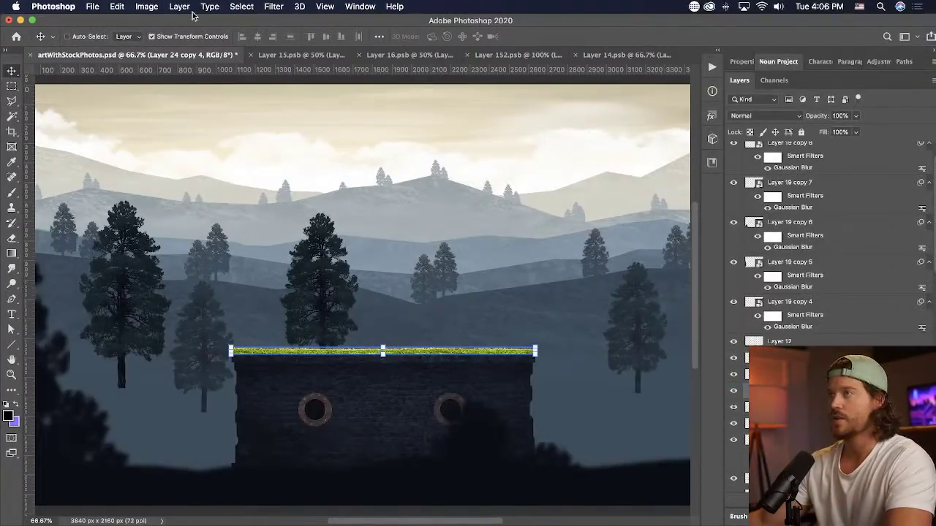
click(117, 5)
mouse_move(219, 278)
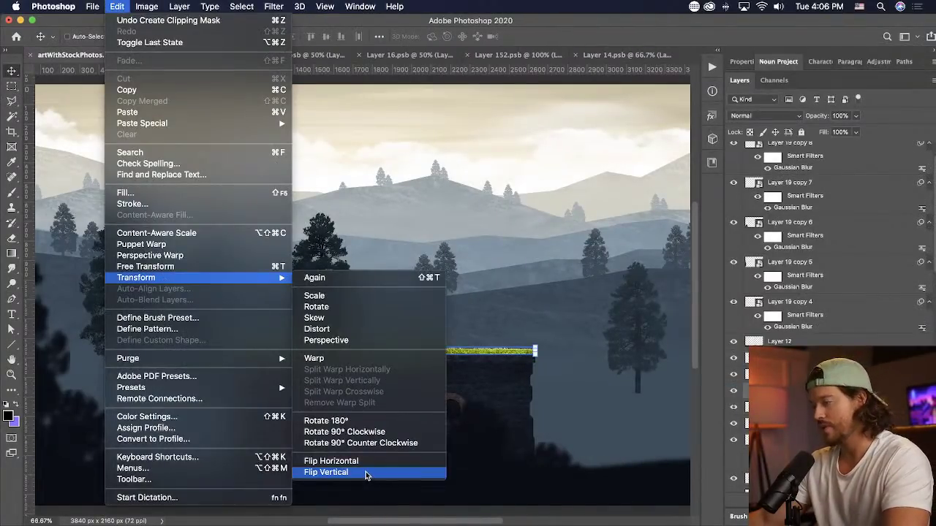
click(365, 472)
mouse_move(486, 269)
mouse_down()
mouse_move(485, 286)
mouse_move(484, 277)
mouse_up()
- Flip the lower grass copy horizontally and adjust its position against the original strip
click(94, 6)
mouse_move(187, 284)
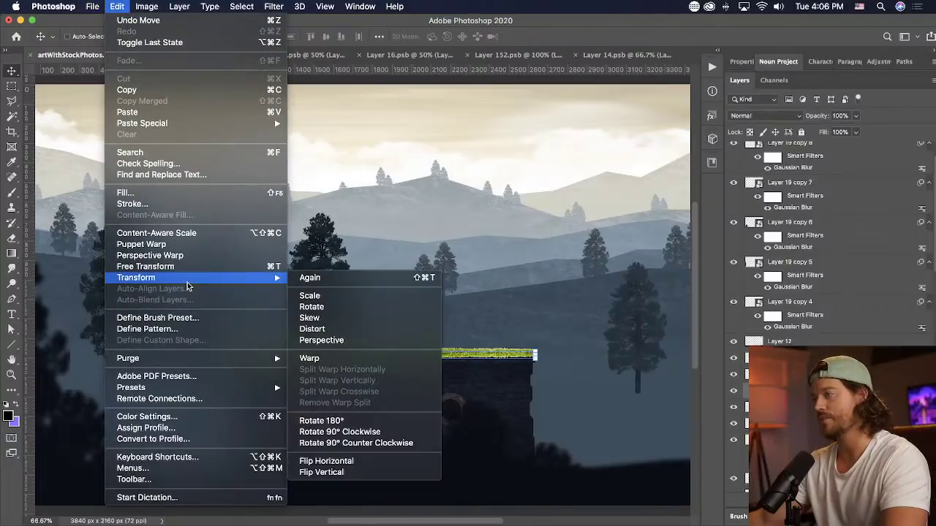
click(326, 460)
drag(510, 400, 512, 406)
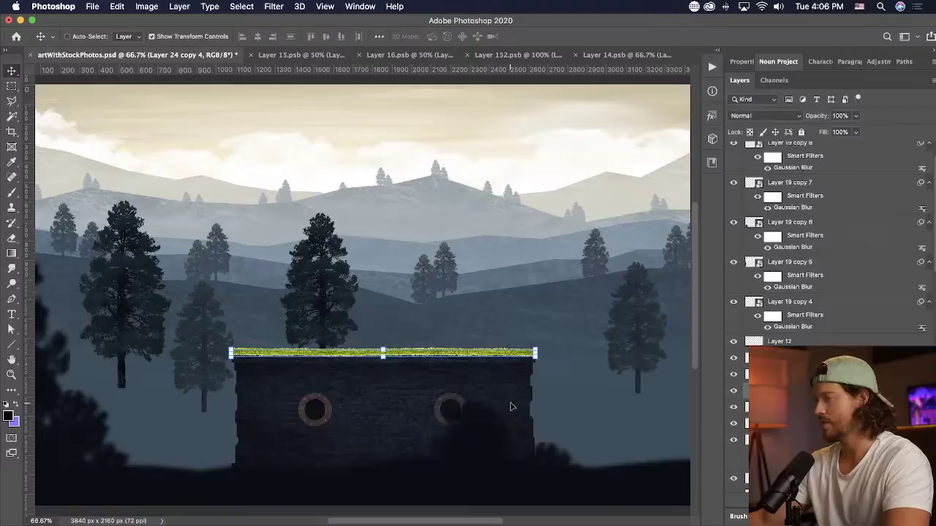
- Convert the selected brick block layers to a smart object, test-move it and undo the move
super+click(516, 406)
shift+super+click(515, 354)
right_click(735, 209)
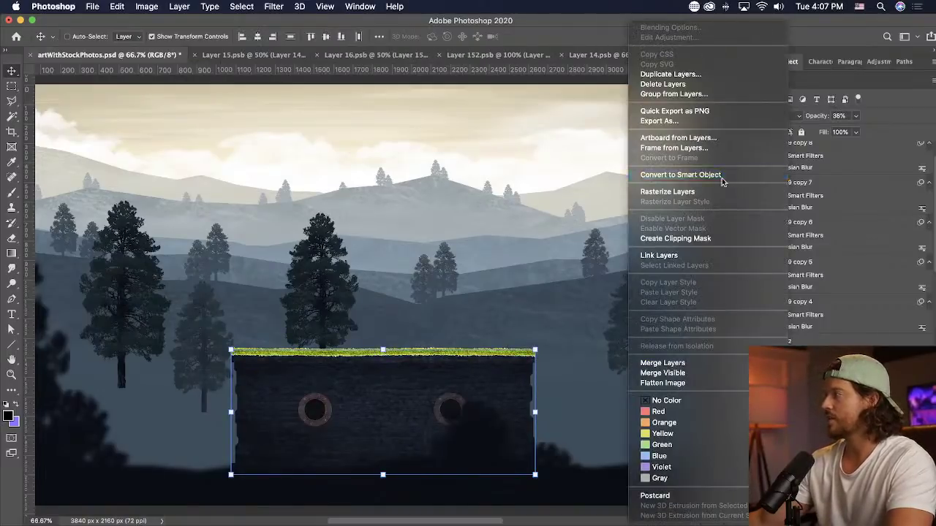
click(720, 176)
drag(453, 372, 445, 342)
key(super+z)
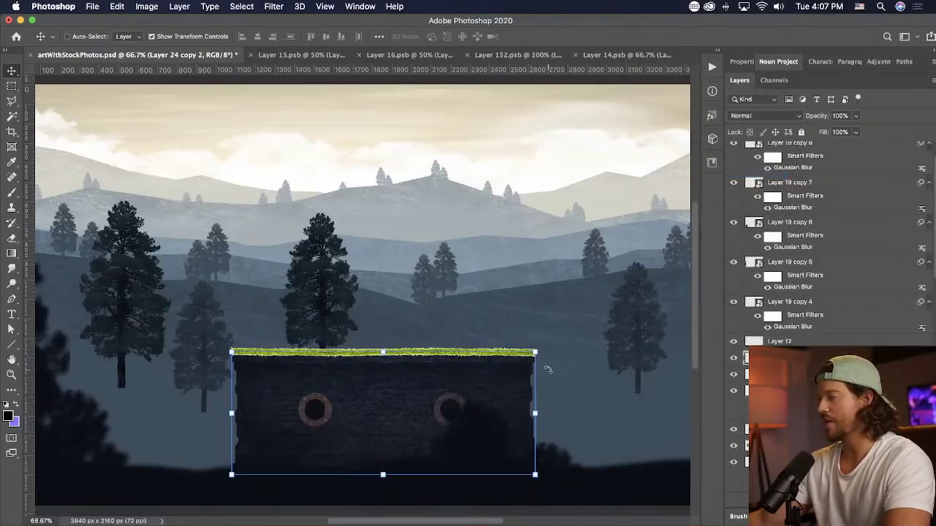
- Add the remaining grass layer to the selection and convert it with the block into one smart object
shift+click(776, 375)
right_click(775, 375)
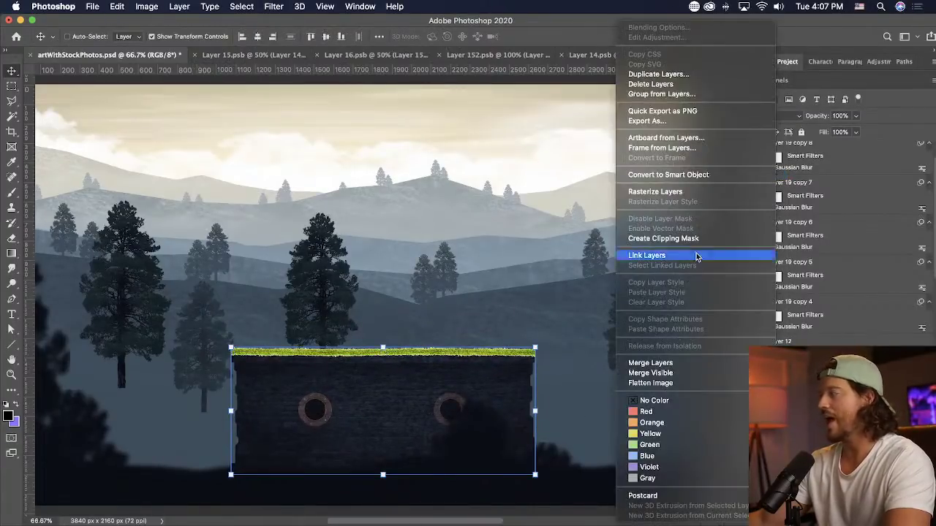
click(706, 179)
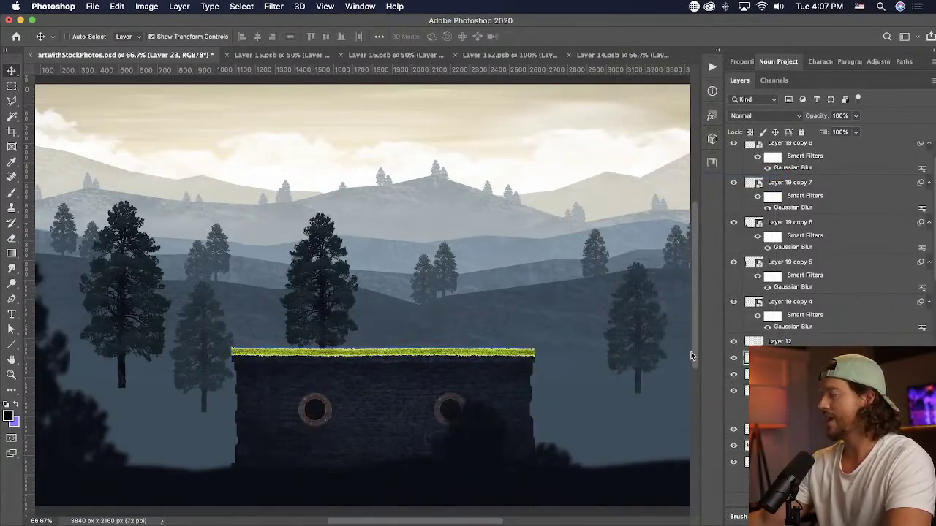
- Select the grass area, sample its yellow-green and fill the selection with that colour as a gradient on the new layer
click(11, 87)
drag(229, 361, 535, 371)
key(i)
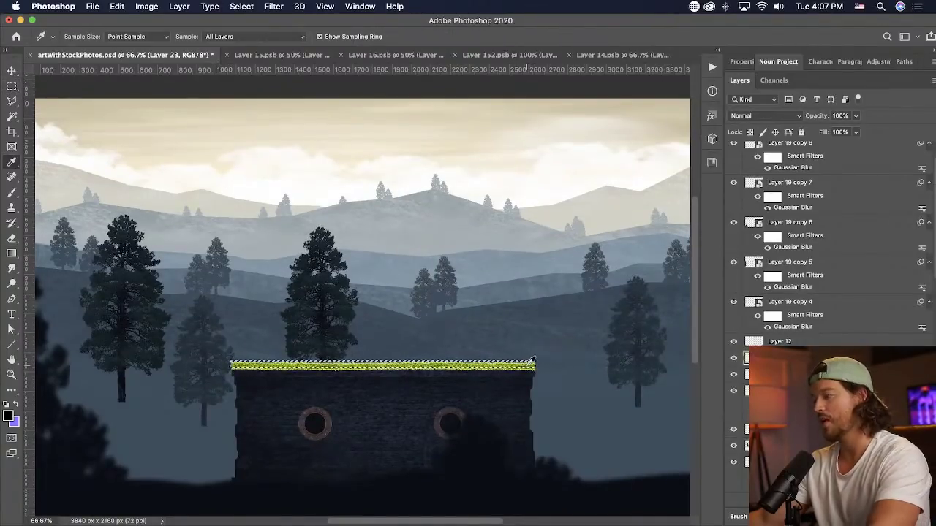
click(532, 362)
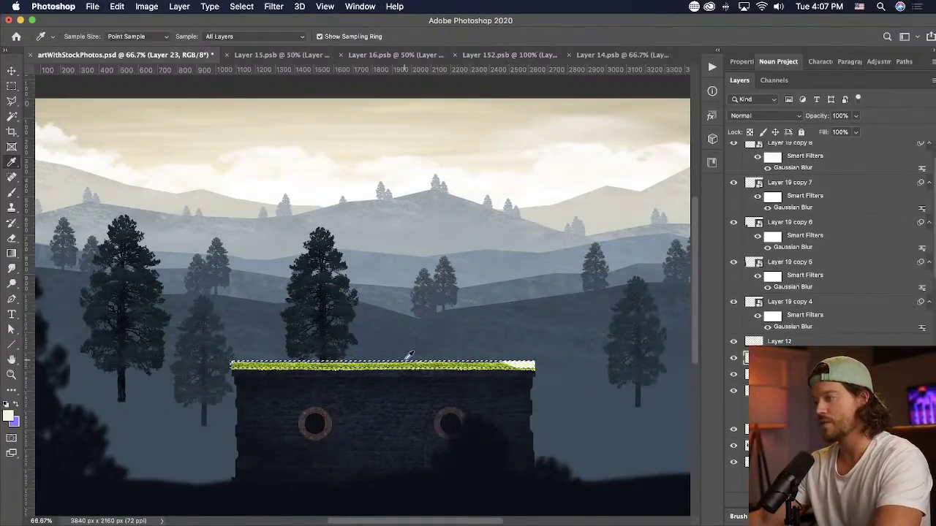
click(402, 367)
key(g)
drag(403, 365, 404, 411)
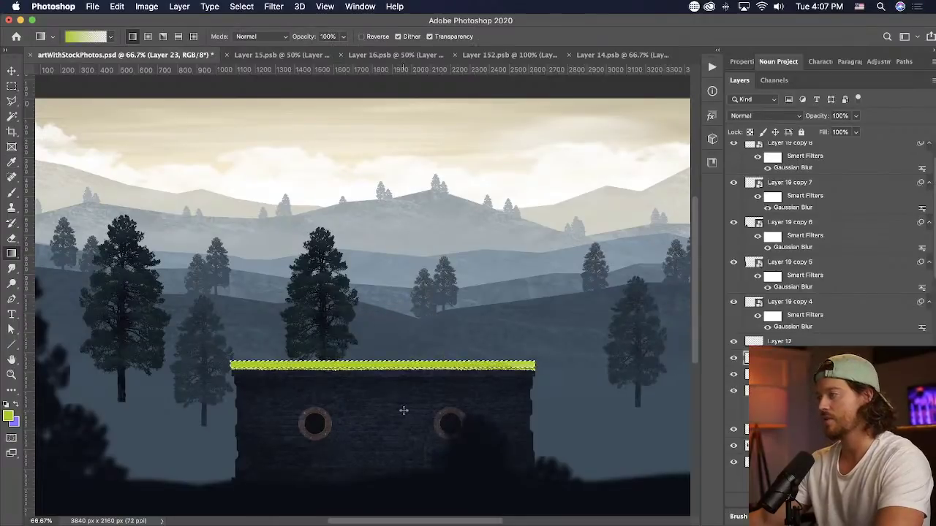
key(super+d)
- Apply a Gaussian Blur to the yellow-green fill and reduce its layer opacity to 40%
key(v)
click(273, 6)
mouse_move(380, 145)
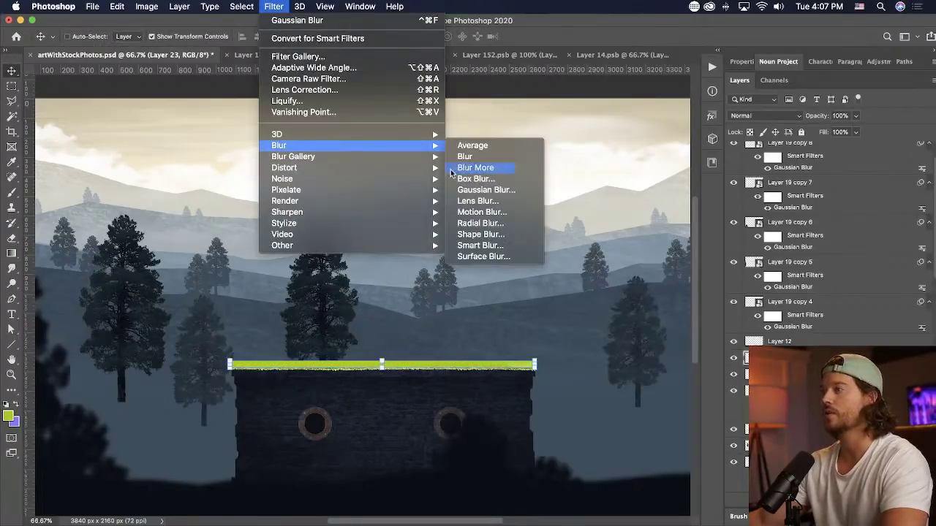
click(481, 189)
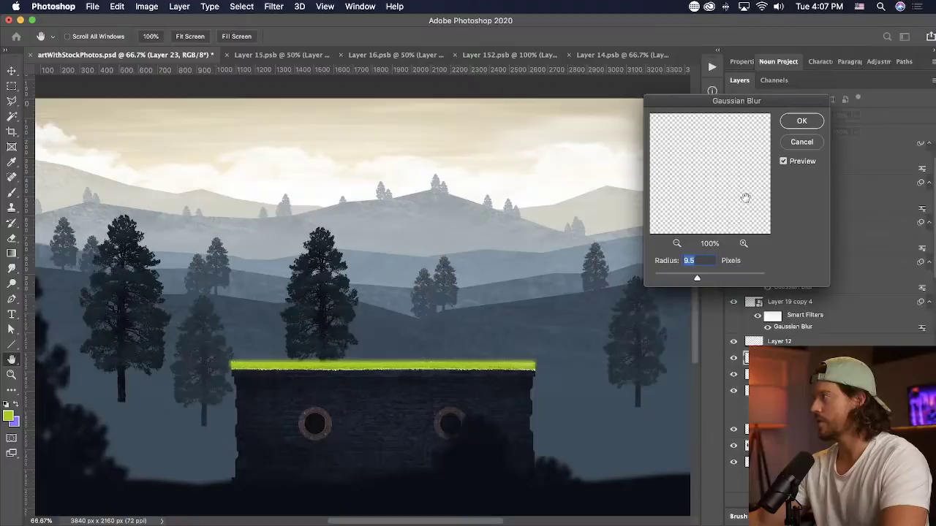
drag(708, 280, 709, 280)
click(798, 122)
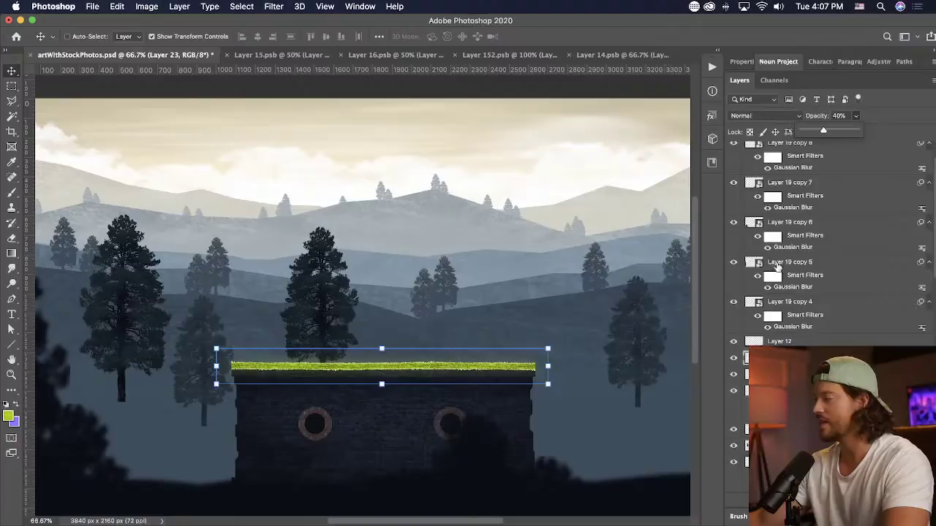
- Convert the glow and block layers into one smart object, then place a duplicate block lower and to the right
click(779, 375)
shift+click(780, 358)
drag(539, 408, 554, 382)
key(super+z)
right_click(804, 362)
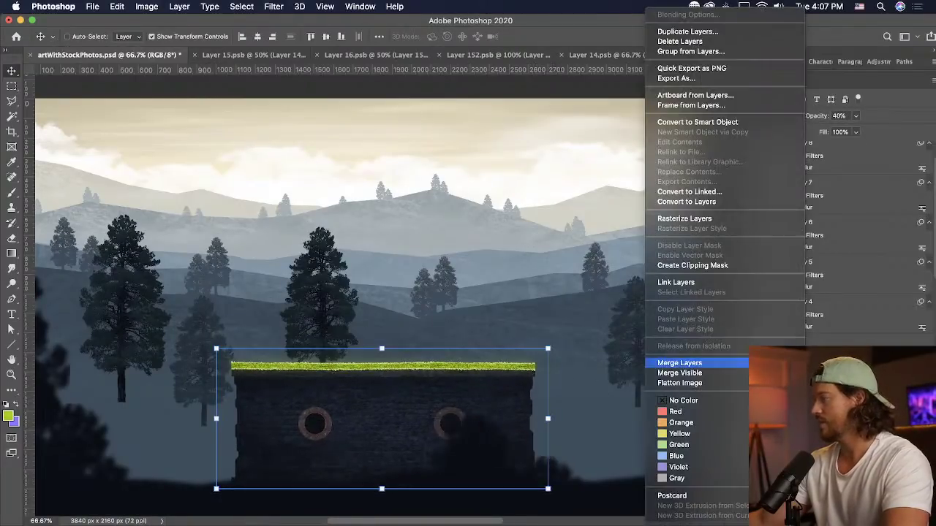
click(713, 123)
drag(351, 410, 581, 423)
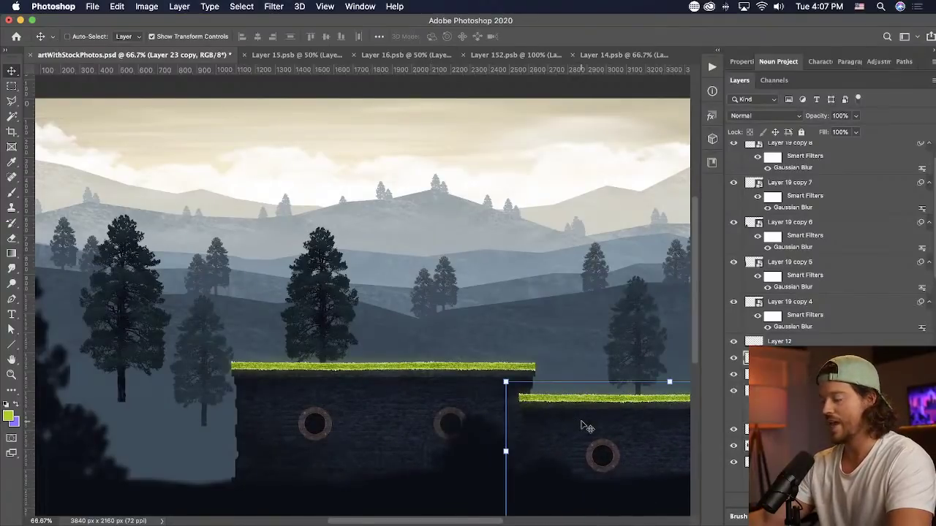
key(super+minus)
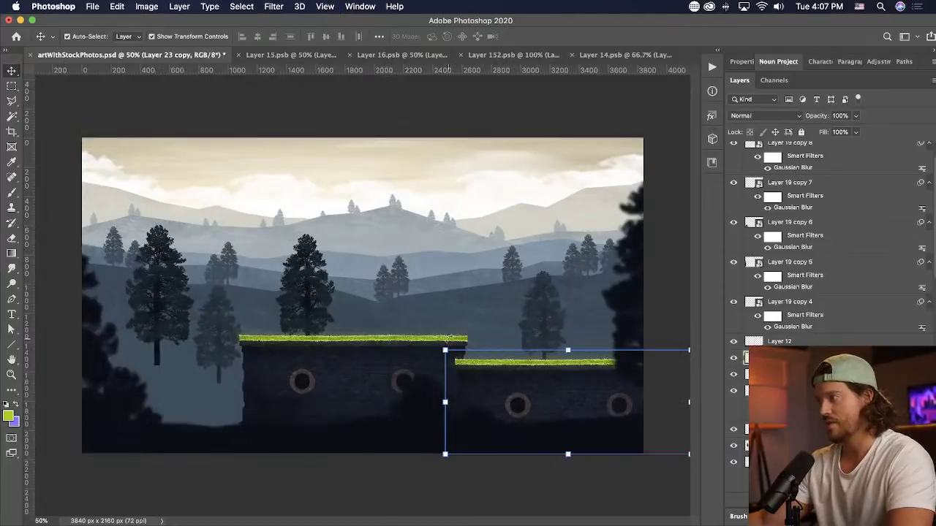
- On a new layer clipped to the original block, shade its left and right sides with black-to-transparent gradients
click(413, 358)
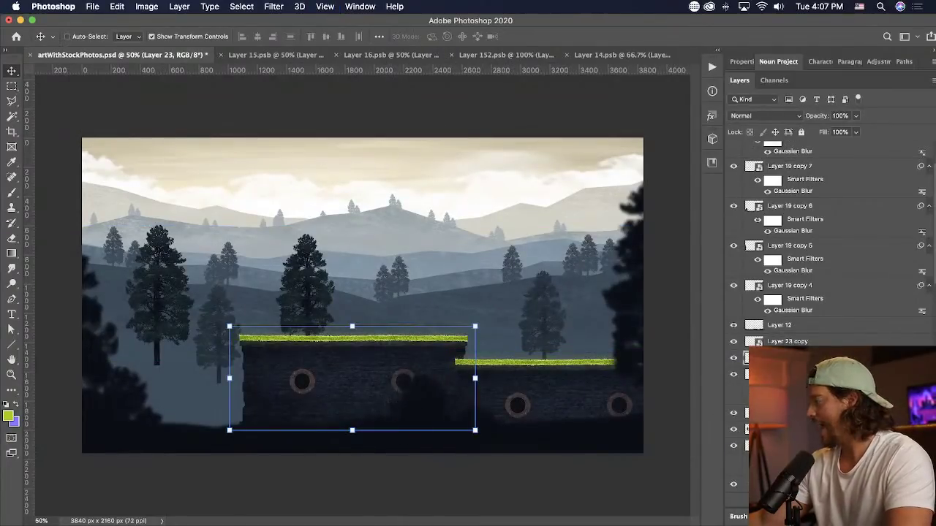
key(alt+shift+super+n)
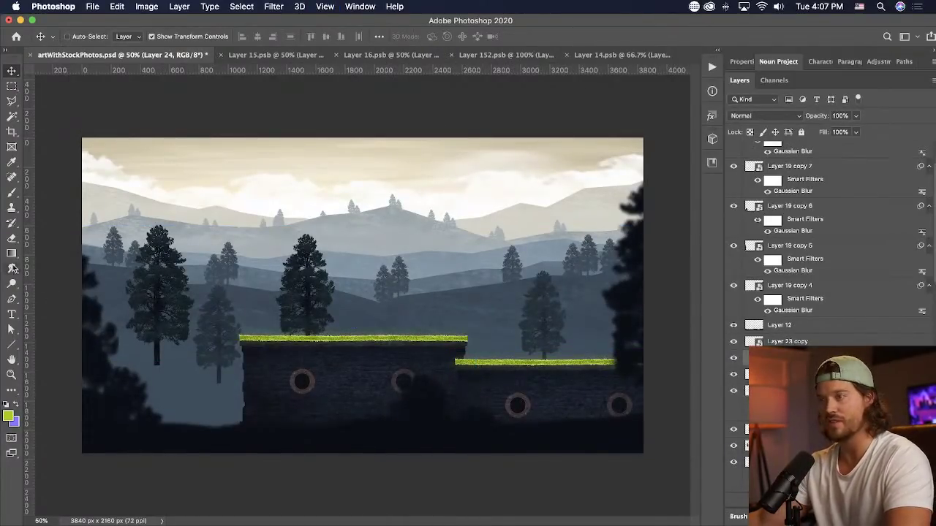
click(11, 255)
click(9, 414)
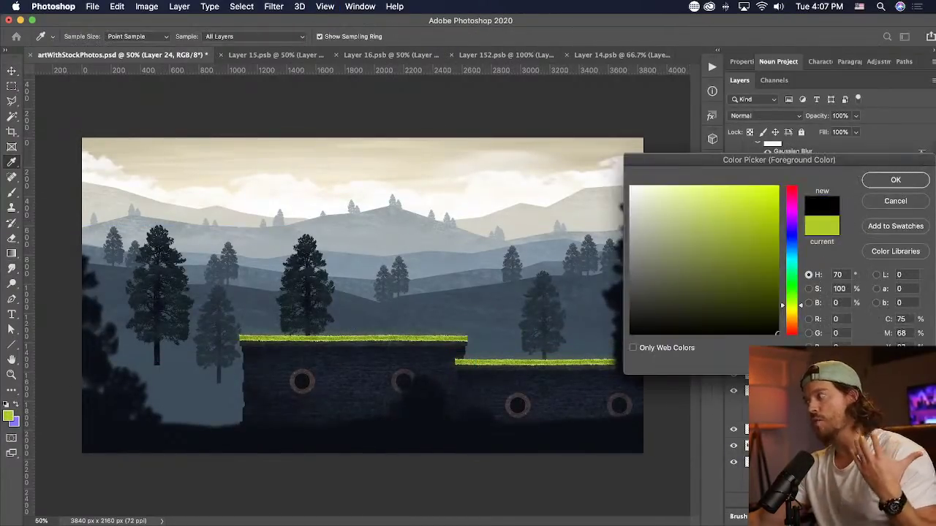
click(893, 179)
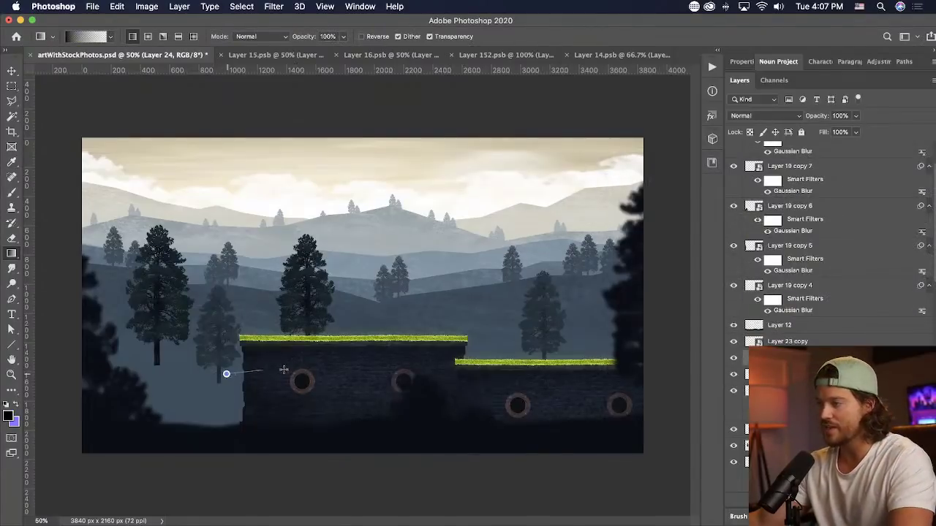
drag(284, 370, 286, 370)
drag(468, 361, 410, 361)
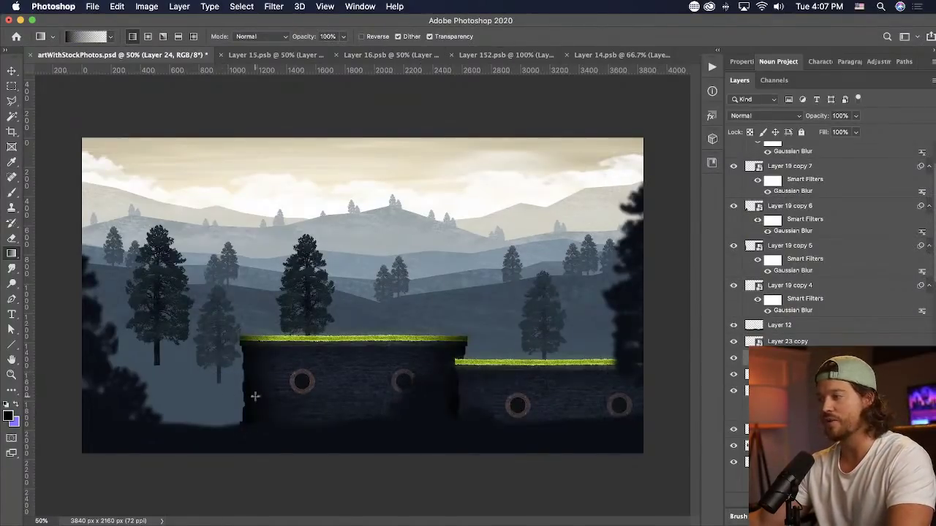
- Add a layer mask to the side shading and fade it out over the grass with a vertical black gradient
click(814, 501)
drag(393, 329, 395, 382)
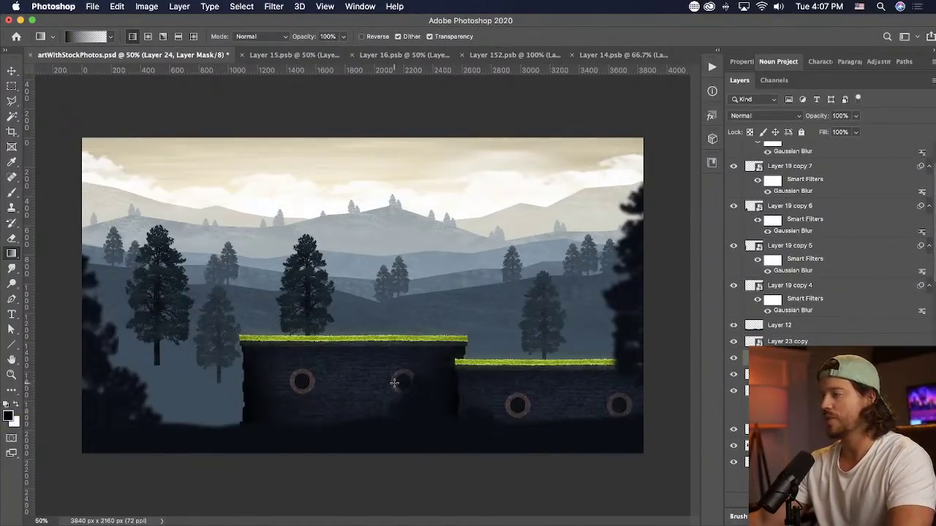
- Reduce the opacity of the block's side shading layer to 35%
key(v)
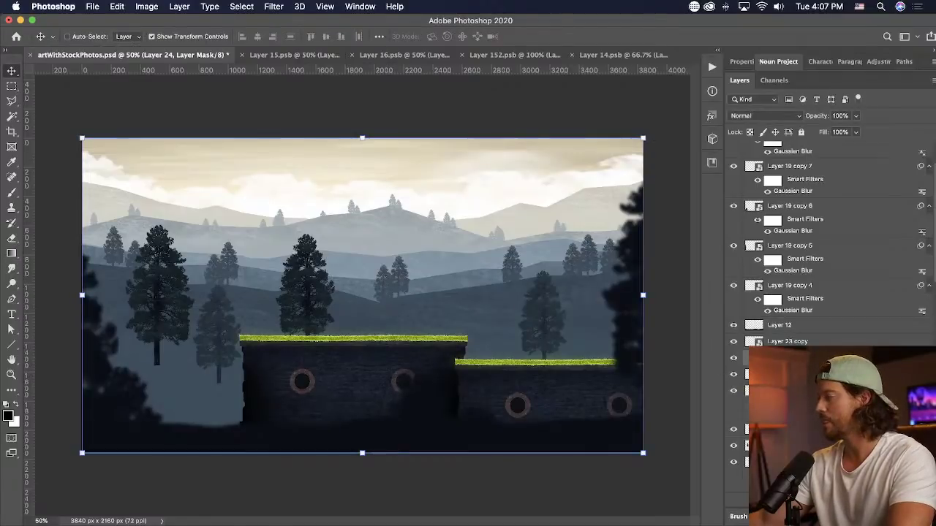
shift+click(808, 374)
right_click(809, 371)
click(782, 363)
click(856, 116)
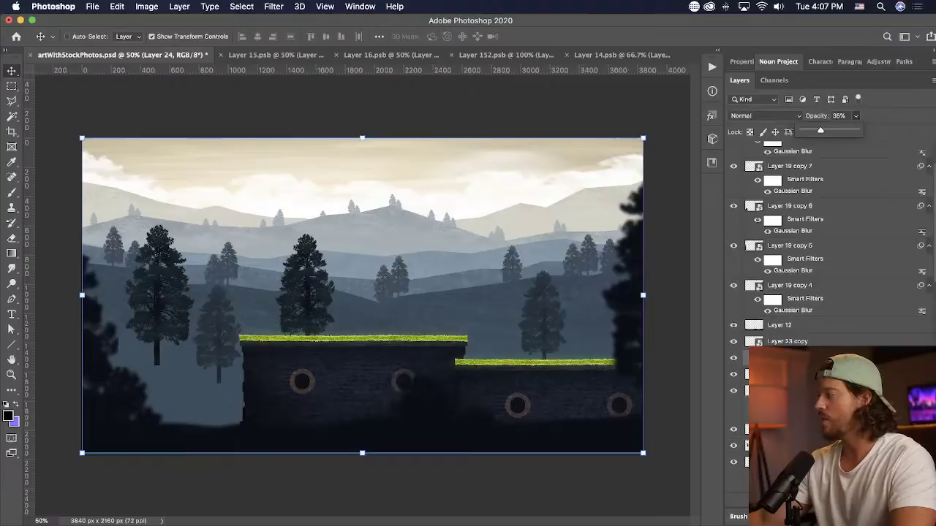
- Convert the side shading and original block layers into one smart object
shift+click(806, 374)
right_click(806, 373)
click(747, 122)
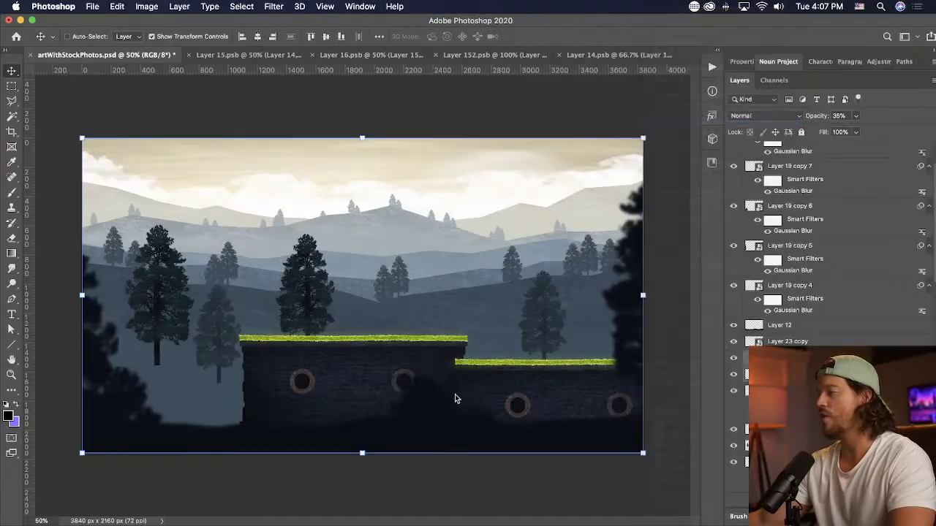
- Delete the old duplicate block and place copies of the shaded block at stepped heights across the foreground
super+click(529, 369)
key(Delete)
drag(249, 368, 494, 363)
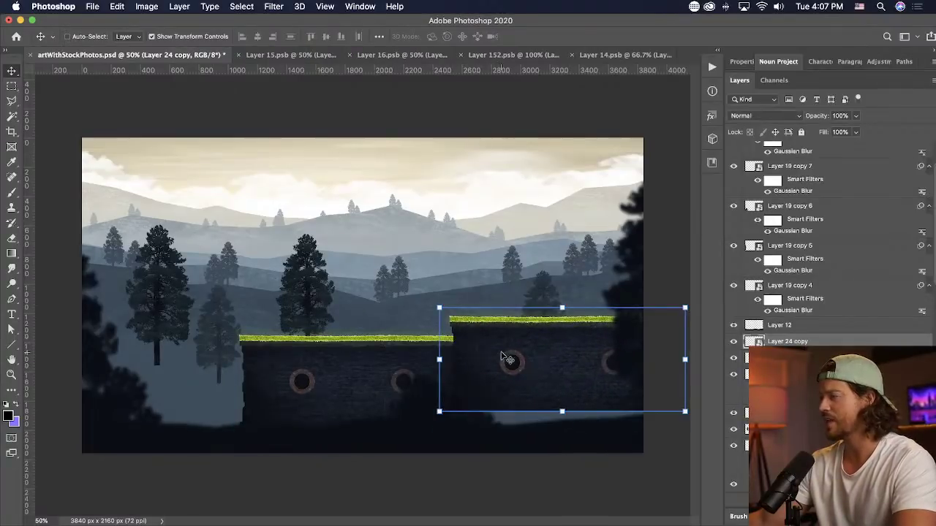
drag(563, 342, 551, 390)
drag(569, 400, 220, 400)
drag(247, 398, 276, 435)
mouse_move(543, 390)
mouse_down()
mouse_move(530, 417)
mouse_move(543, 406)
mouse_up()
- Reposition the four foreground pine trees so each one stands on a grass ledge of the blocks
super+click(284, 275)
drag(288, 279, 379, 279)
drag(162, 290, 178, 302)
drag(219, 319, 455, 305)
drag(542, 305, 567, 296)
- Open the block's nested smart objects down to the file that holds the clipped grass strip
click(494, 396)
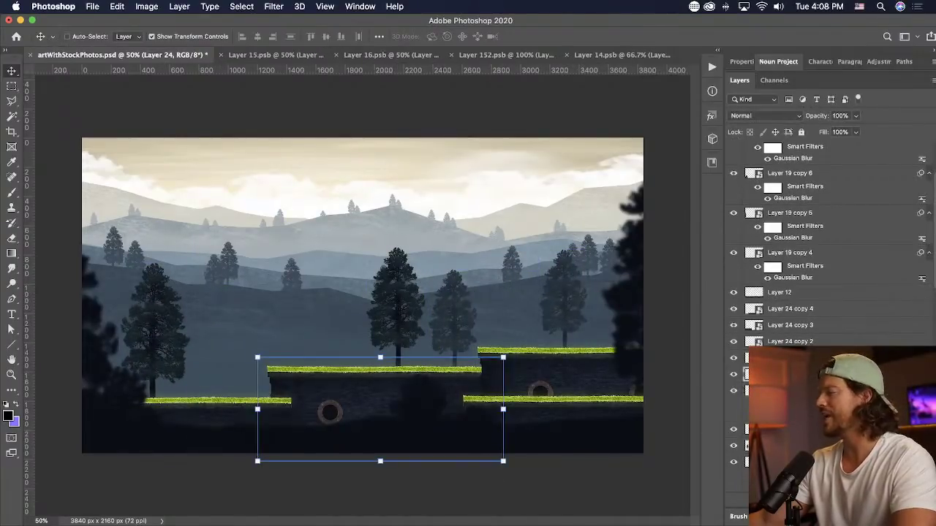
double_click(754, 375)
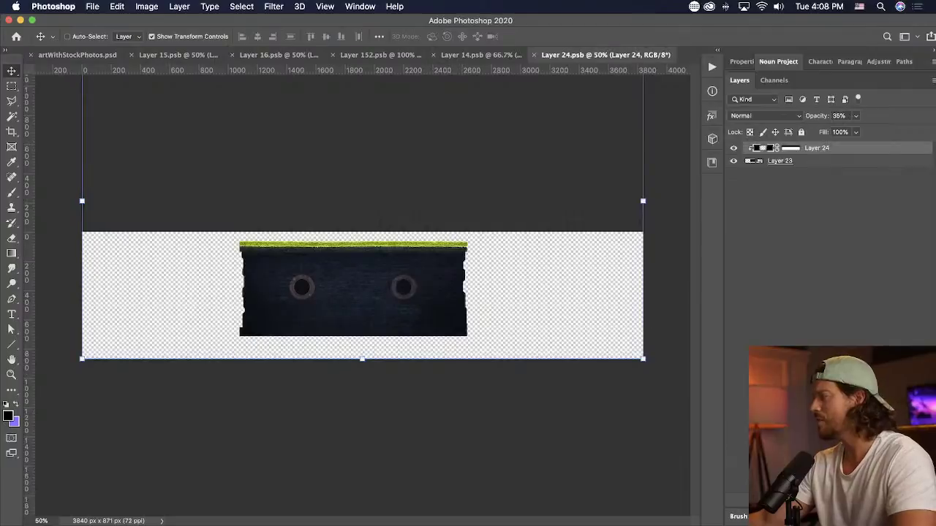
double_click(748, 162)
double_click(750, 164)
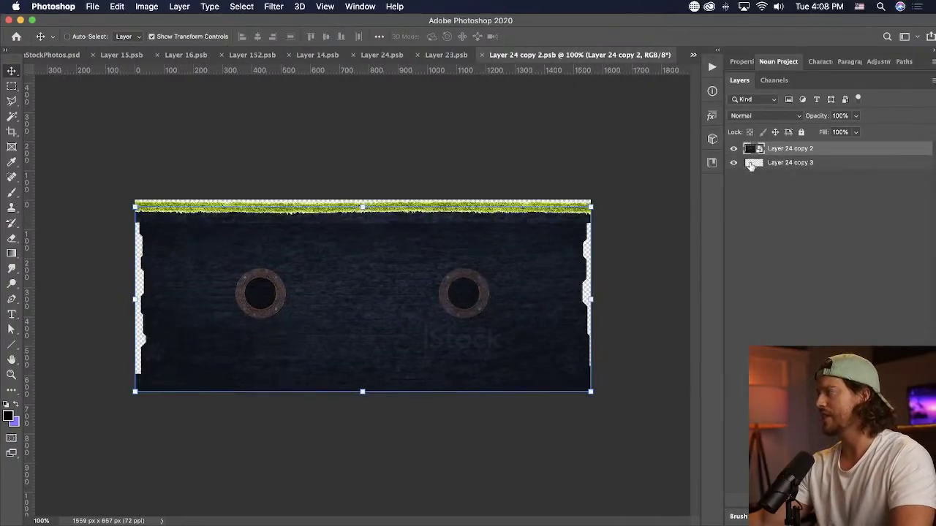
click(750, 164)
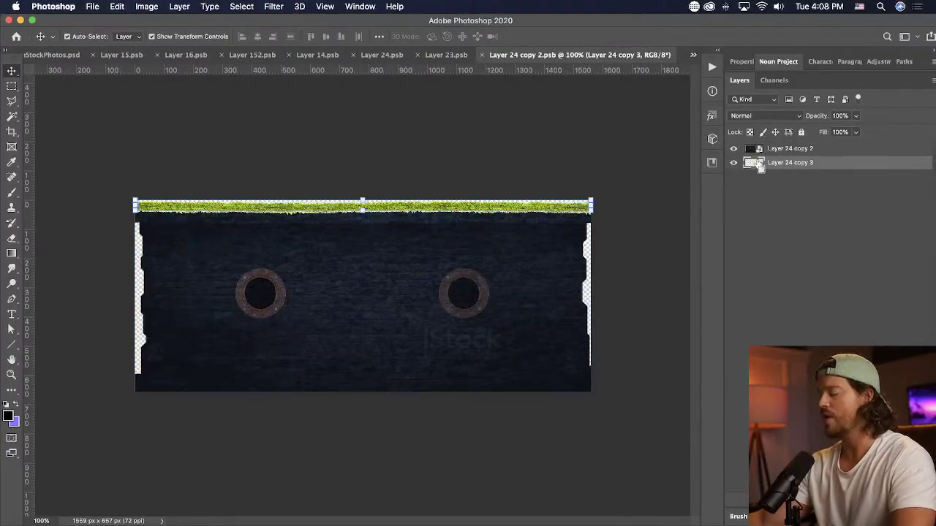
key(super+plus)
key(super+plus)
key(super+minus)
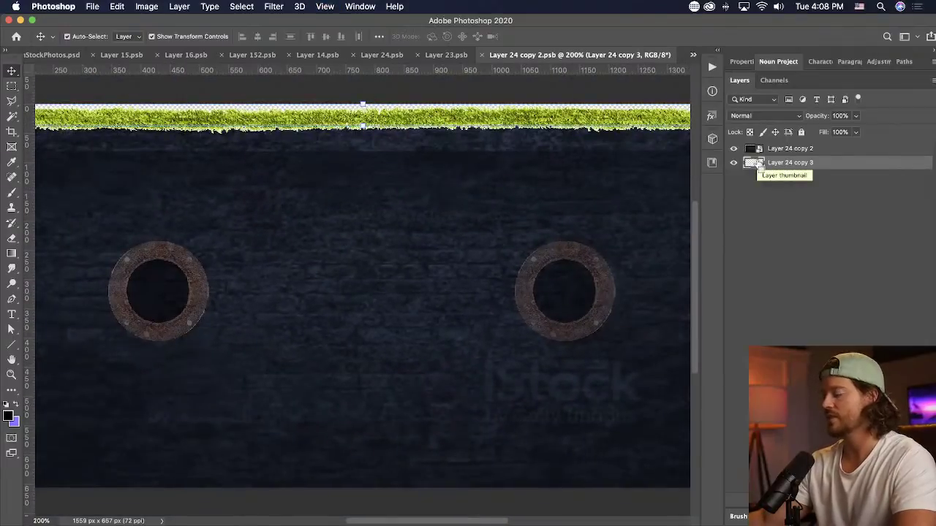
double_click(753, 163)
key(super+minus)
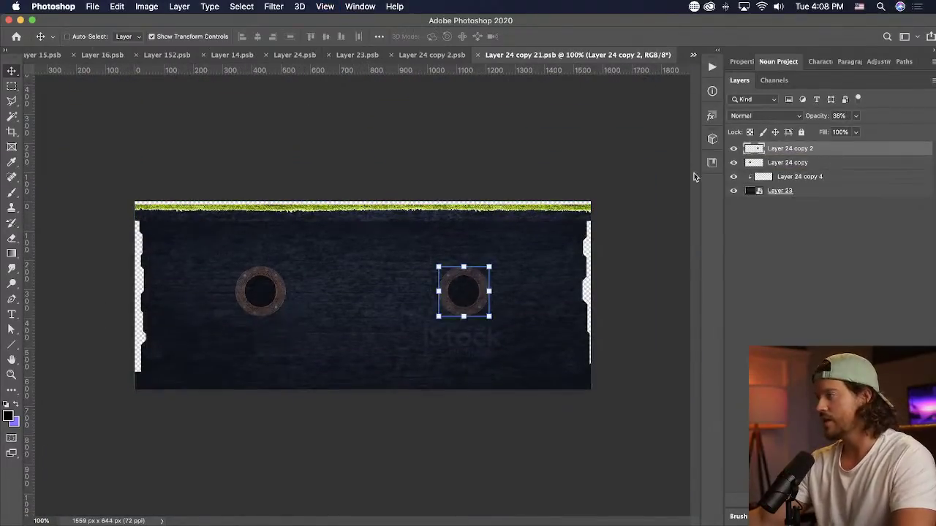
- Apply Hue/Saturation to the clipped grass strip with hue -21, saturation -61 and lightness -28, and save the file
click(589, 218)
click(588, 211)
click(146, 6)
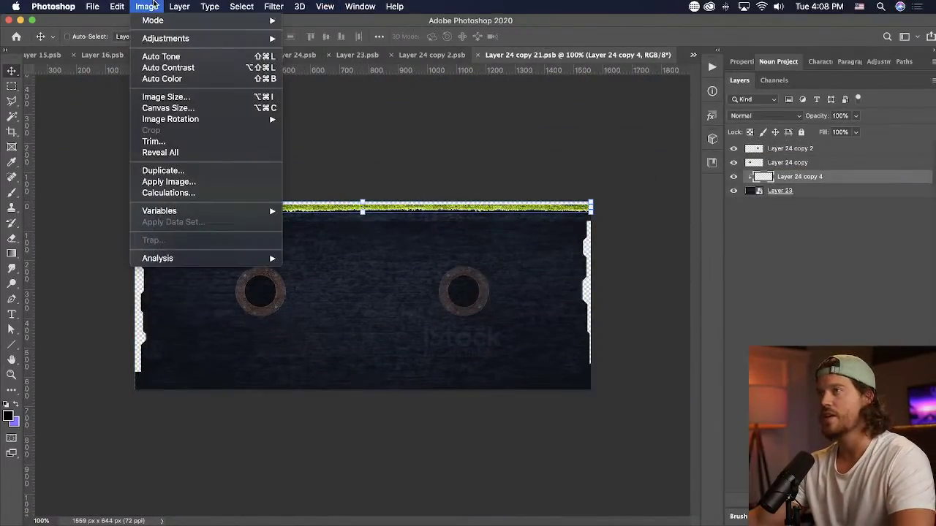
mouse_move(160, 40)
click(367, 101)
click(698, 190)
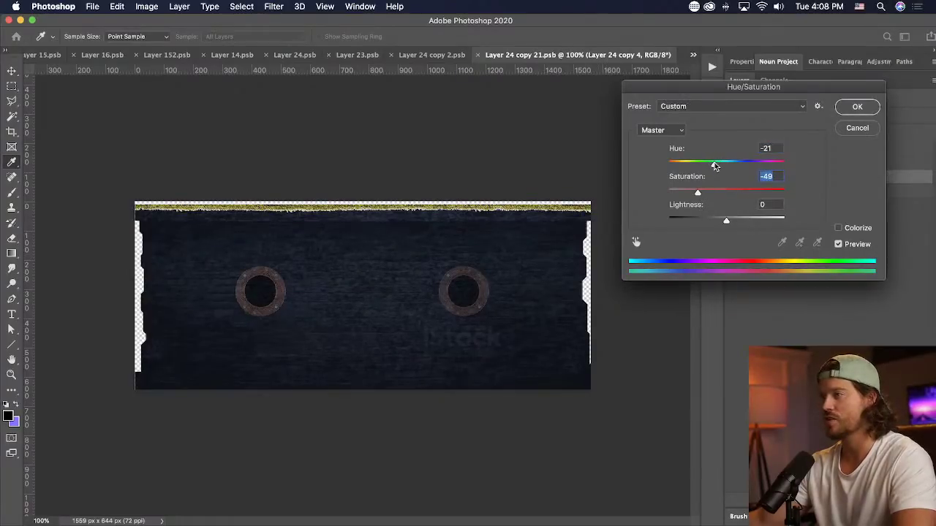
click(711, 221)
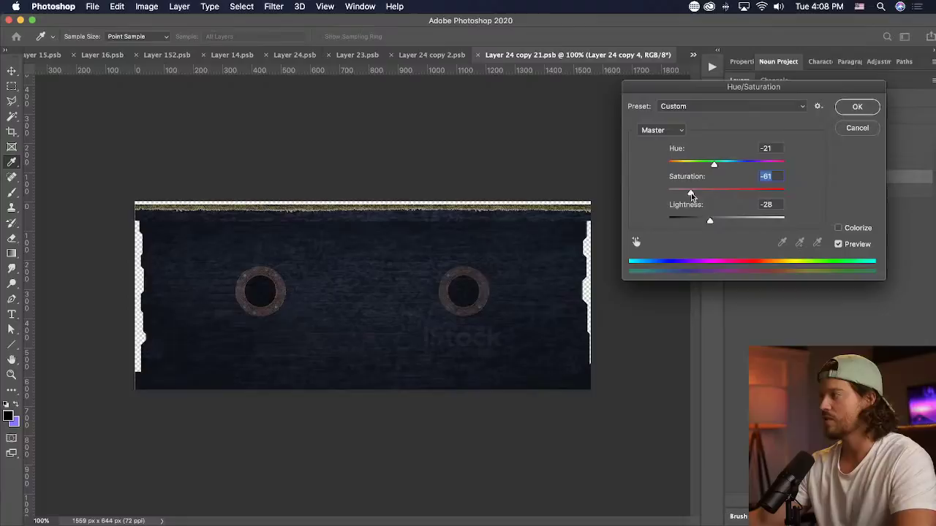
click(861, 108)
key(super+d)
key(super+s)
- In Layer 24 copy 2.psb, replace the bright grass layer with a pasted copy of the recoloured grass strip
click(427, 58)
click(793, 165)
key(Delete)
key(super+v)
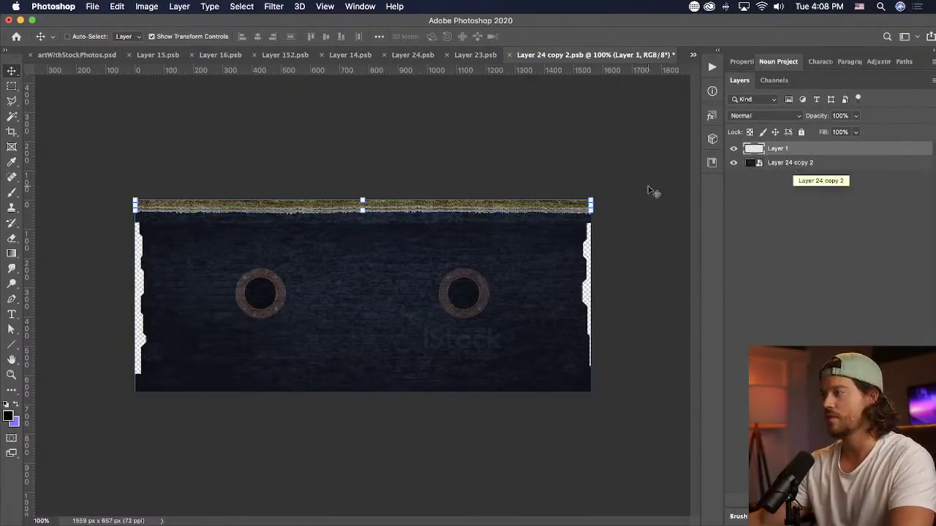
- Flip the pasted grass strip to -100% width and height, and save the smart object file
key(super+t)
drag(611, 202, 45, 197)
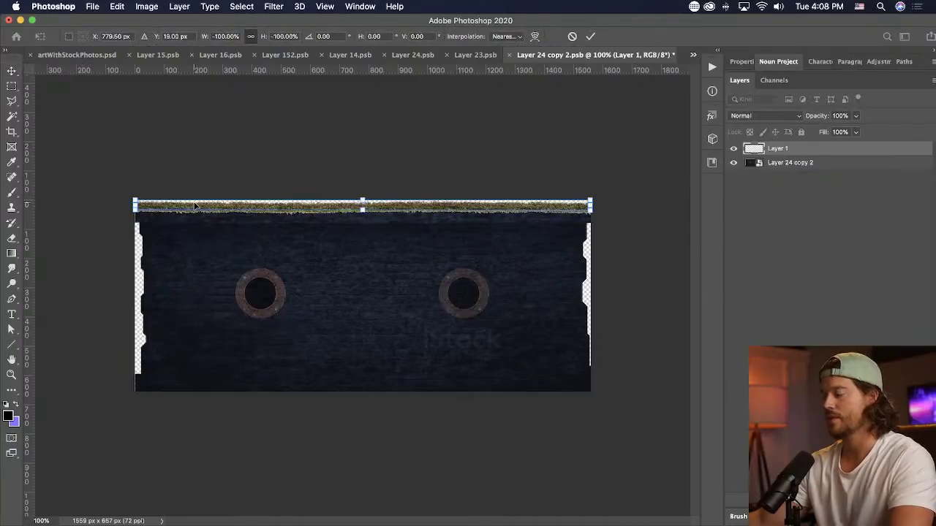
key(Return)
super+click(230, 127)
key(super+s)
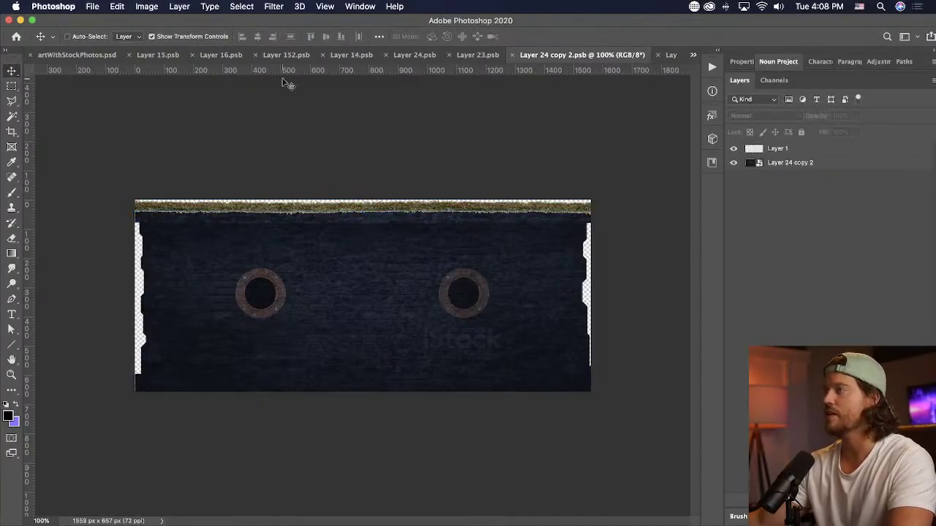
- Hide the glow layer in Layer 23.psb, save Layer 24.psb, and return to the main landscape document
click(63, 59)
click(630, 59)
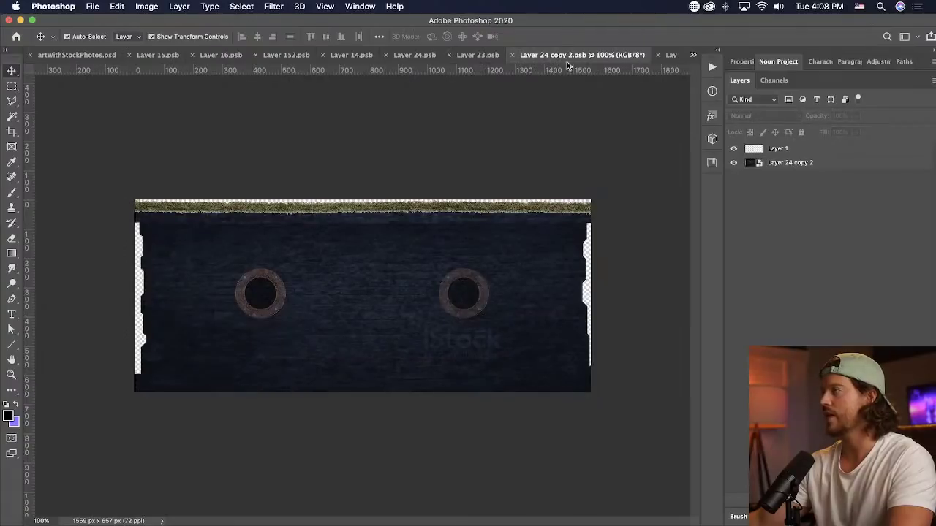
click(483, 56)
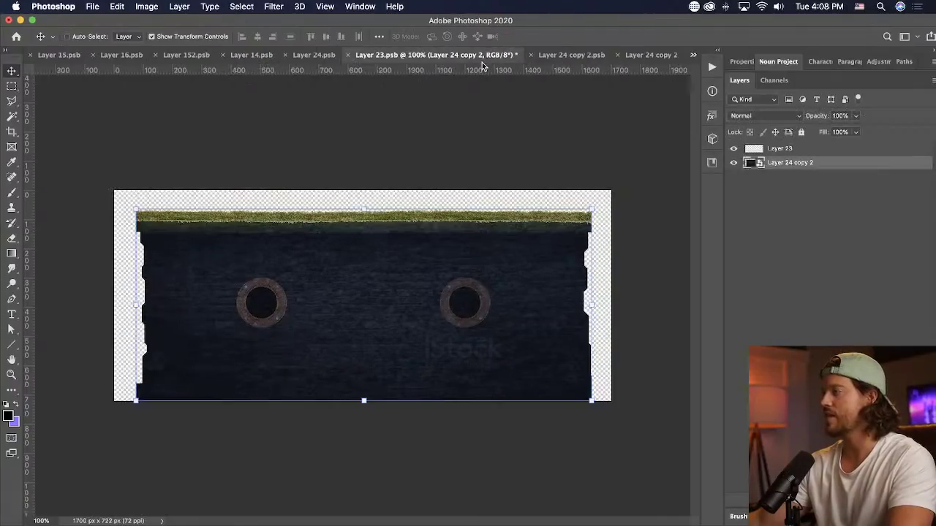
click(734, 149)
click(314, 56)
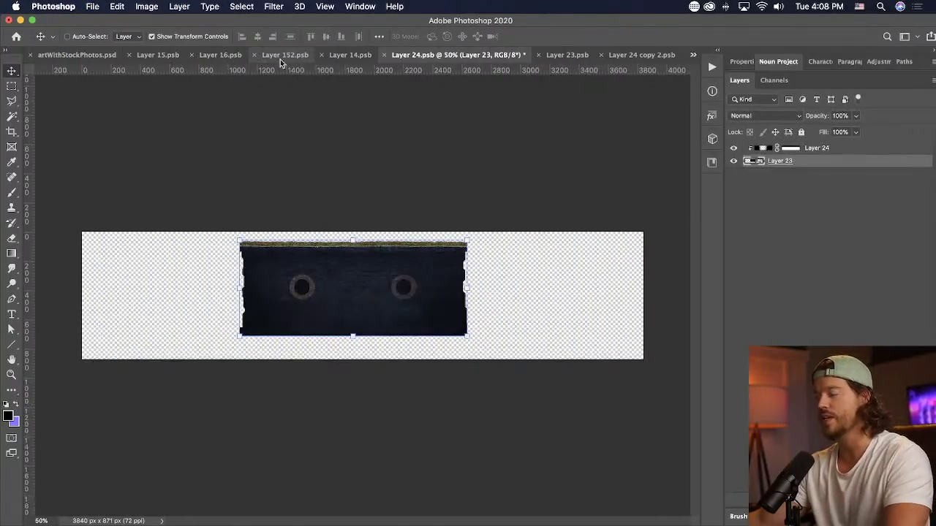
key(cmd+s)
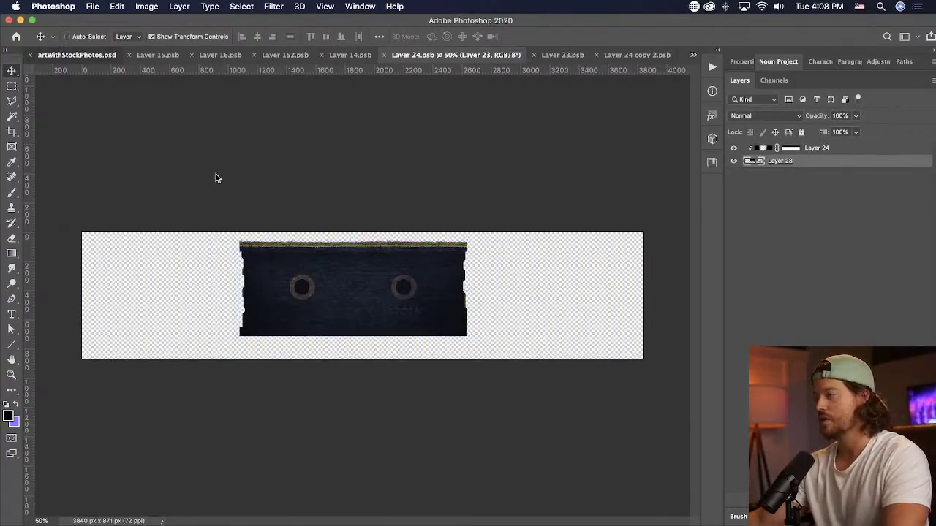
key(ctrl+Tab)
key(cmd+alt+a)
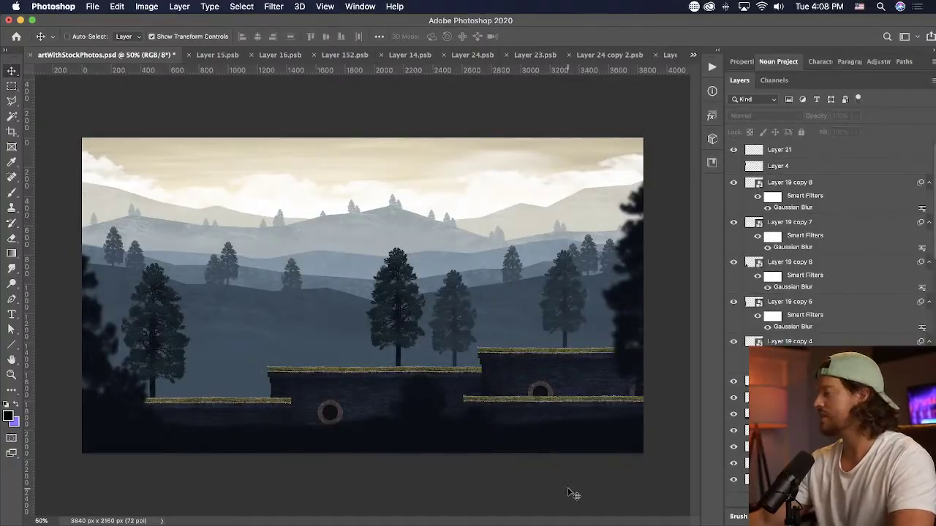
key(ctrl+Up)
key(ctrl+Up)
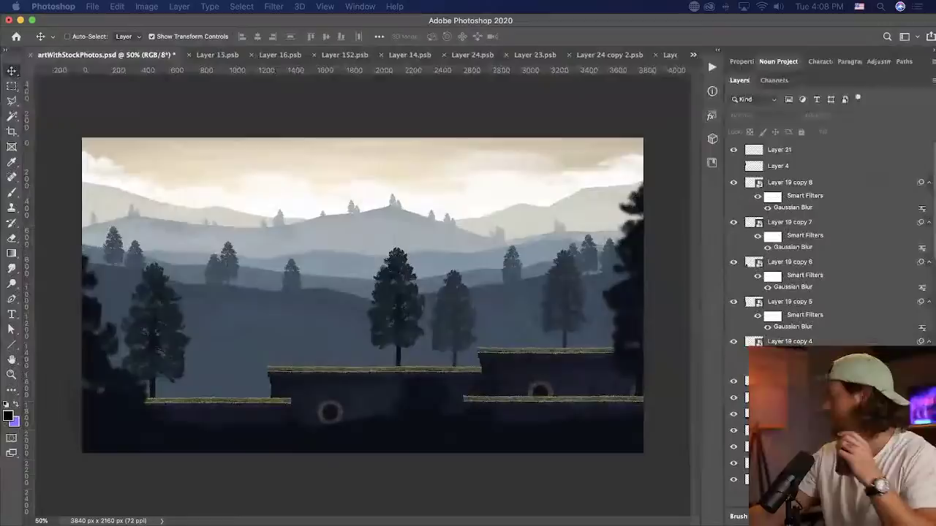
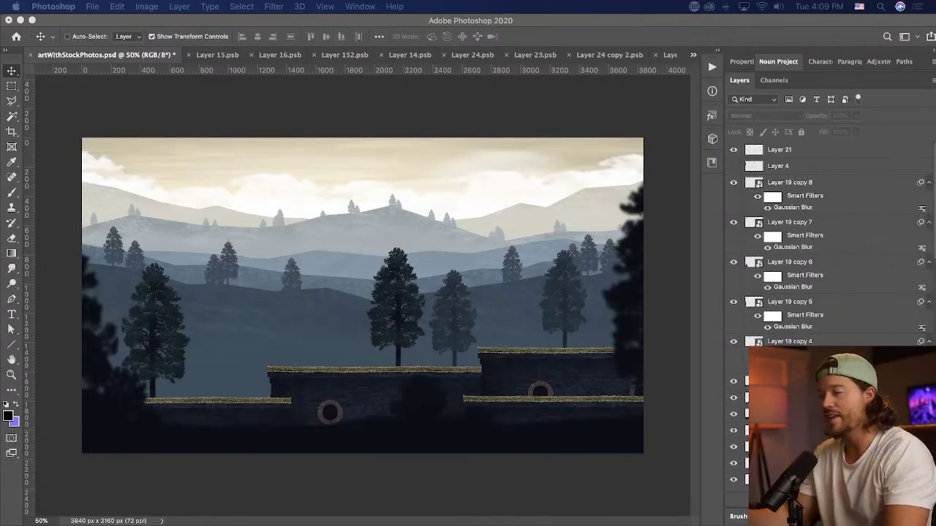
- Move the faded pine from the middle ledge into the gap behind the lower-left block, and save the document
click(422, 446)
mouse_move(443, 350)
mouse_down()
mouse_move(456, 338)
mouse_move(440, 356)
mouse_up()
drag(508, 340, 389, 340)
drag(490, 322, 399, 333)
key(super+s)
- Switch to the Brave browser and search iStock photos for "a rock"
key(super+Tab)
key(super+Tab)
click(132, 144)
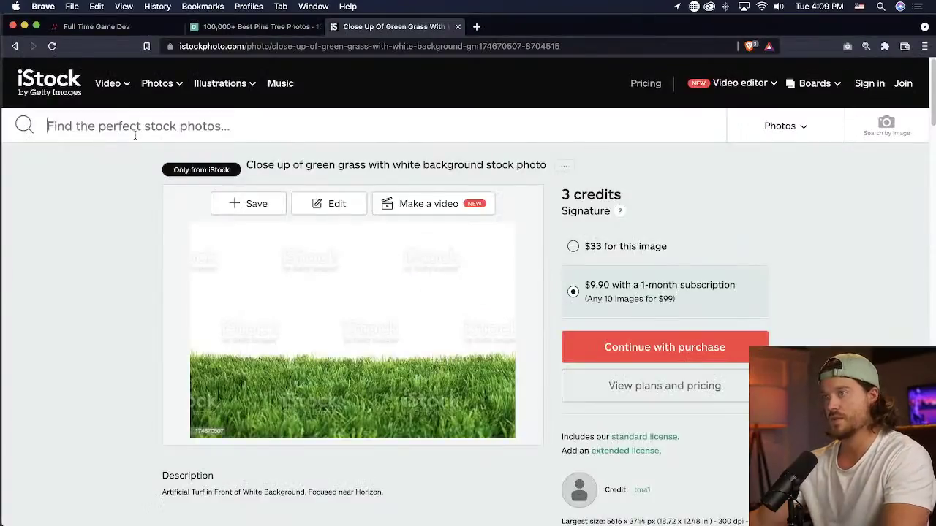
click(135, 132)
text(irawq)
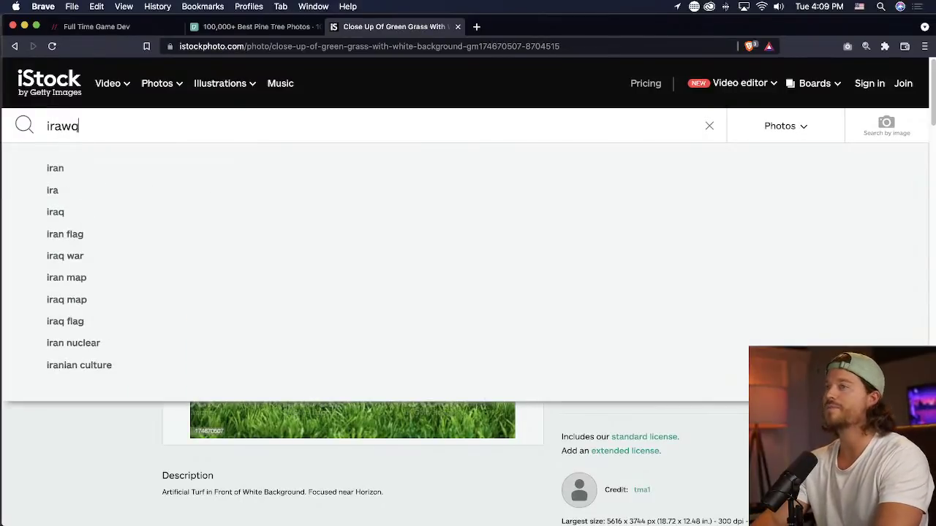
key(BackSpace)
key(BackSpace)
text(q)
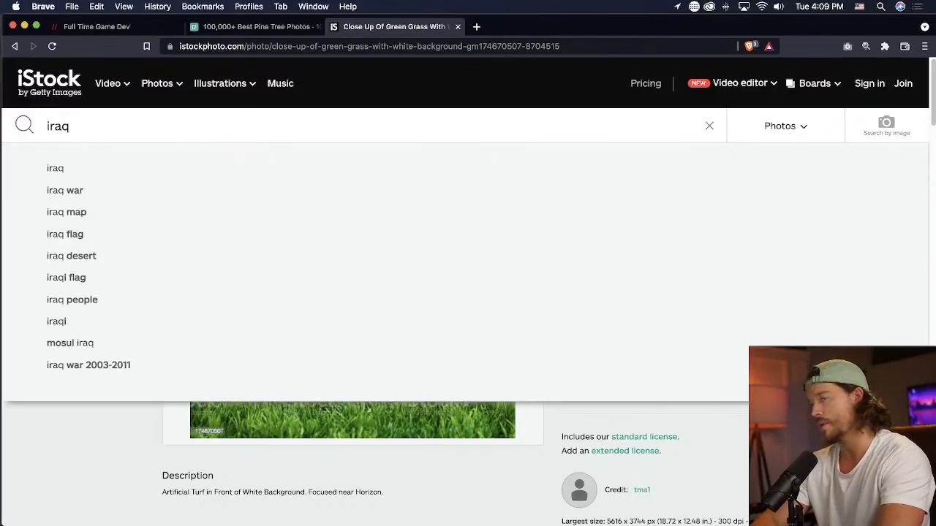
text(a rock)
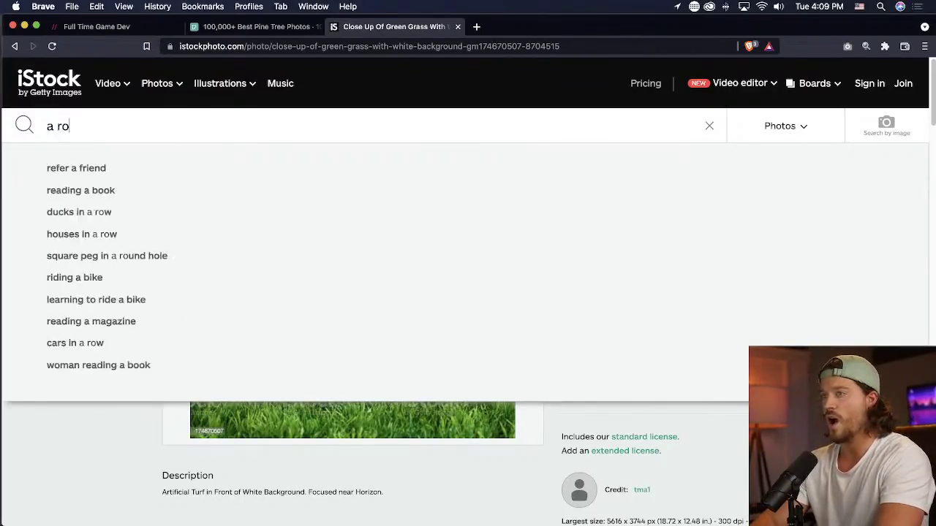
key(Return)
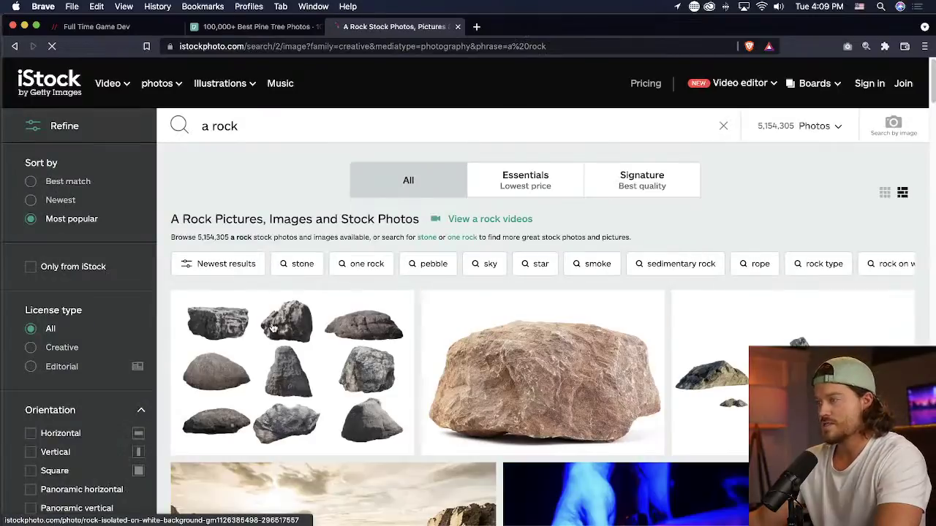
- Open the stock photo of nine rocks on white, enlarge its preview and copy the image
click(272, 327)
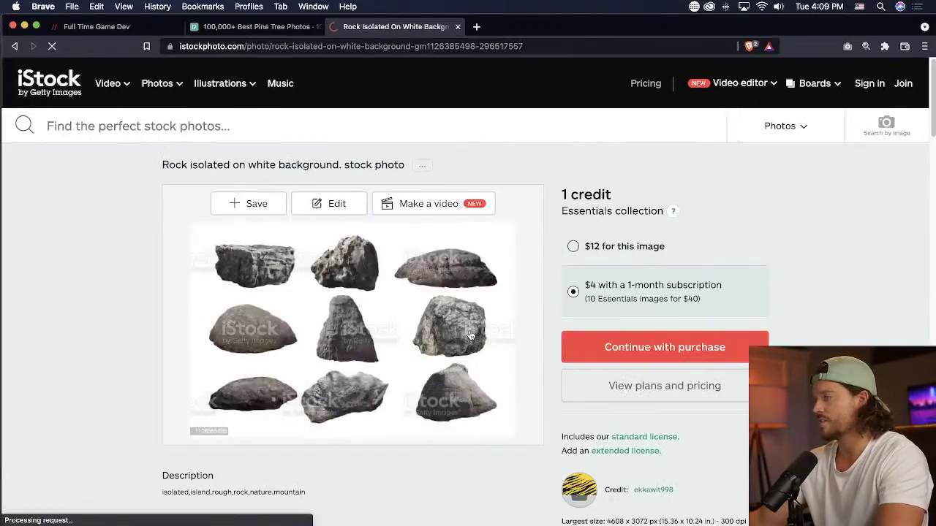
click(392, 323)
right_click(478, 277)
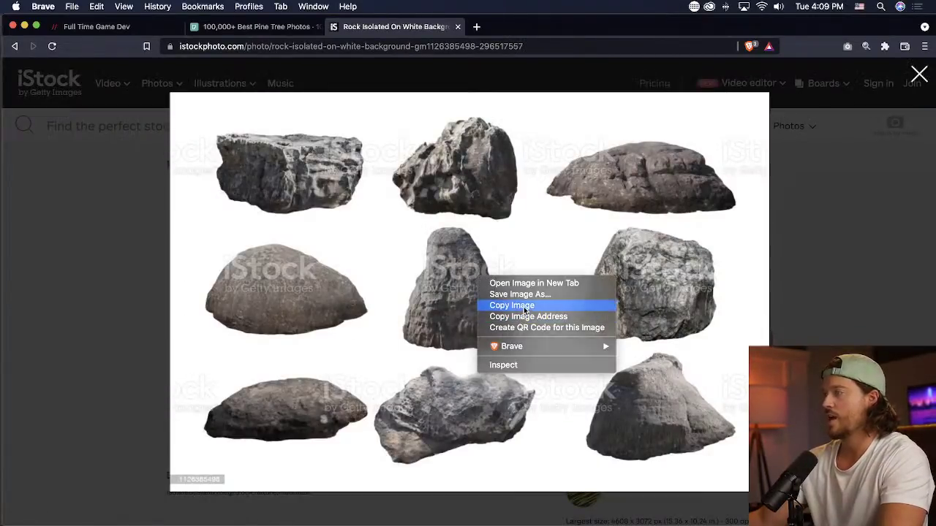
click(523, 307)
- Switch to Photoshop, paste the rock photo, scale it to about 223% and place it mid-canvas
key(super+Tab)
key(super+v)
drag(437, 246, 542, 174)
drag(494, 208, 621, 125)
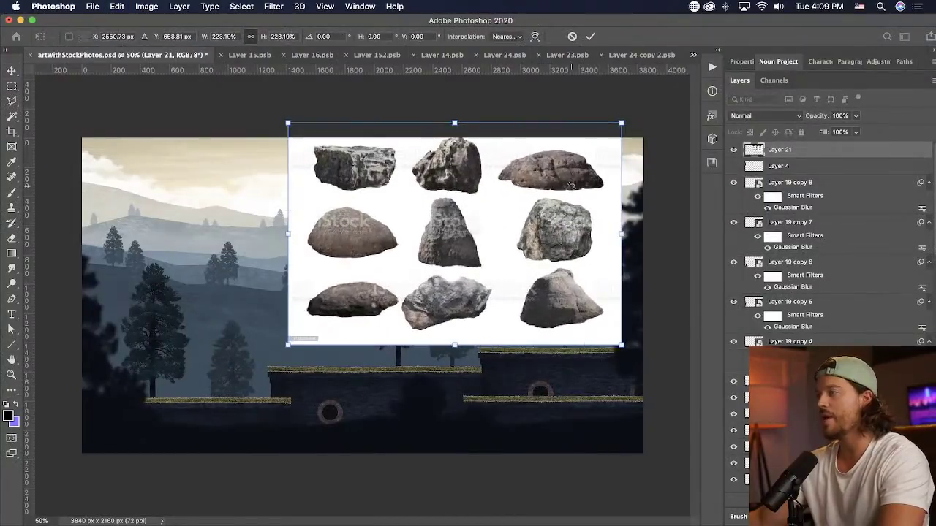
key(Return)
drag(514, 196, 419, 228)
- Remove the white background from the rock photo with the Magic Wand tool and clear the selection
click(12, 117)
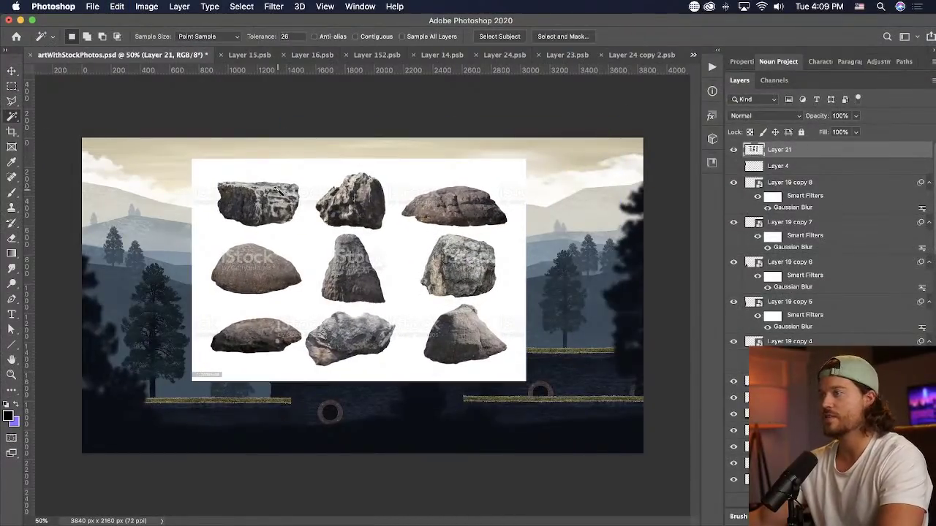
click(196, 202)
key(Delete)
key(super+d)
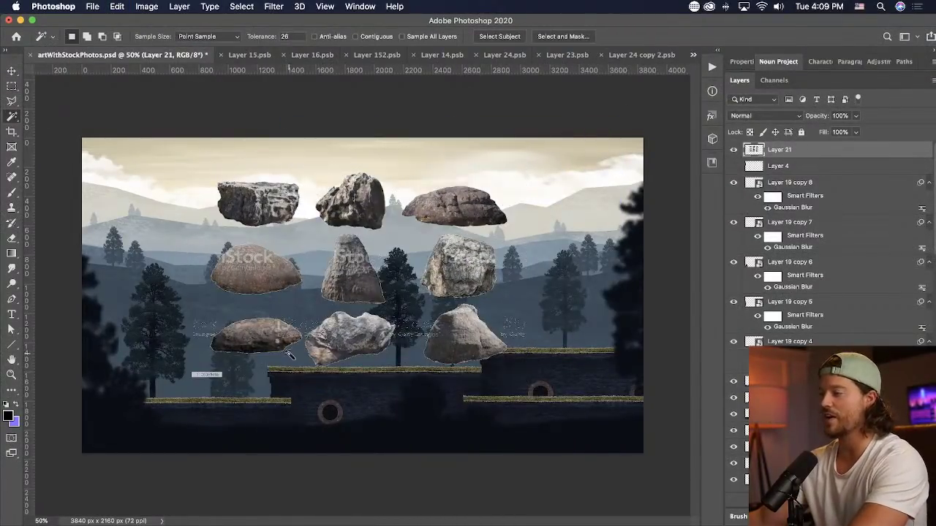
- Select the empty area around the rocks with the Magic Wand, expand the selection by 2 pixels and trim the rocks' fringe edges
click(296, 304)
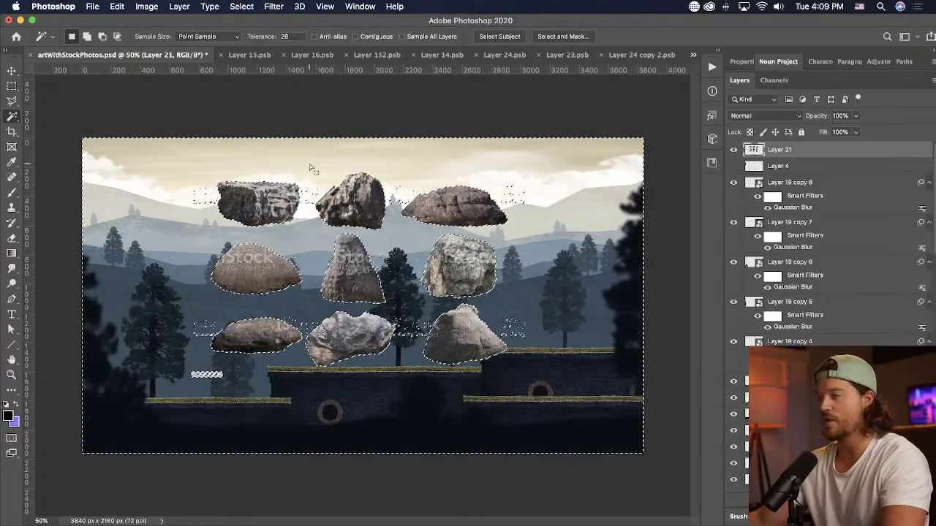
click(241, 6)
mouse_move(336, 175)
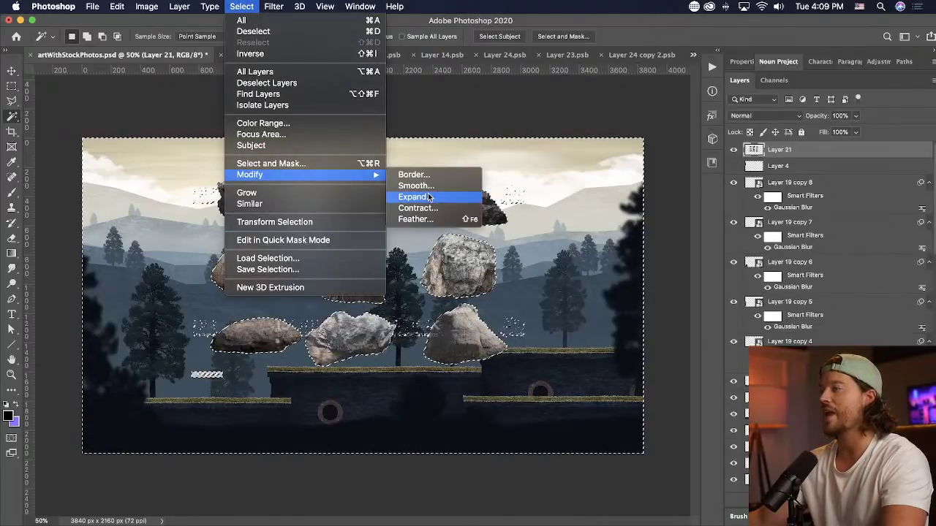
click(439, 197)
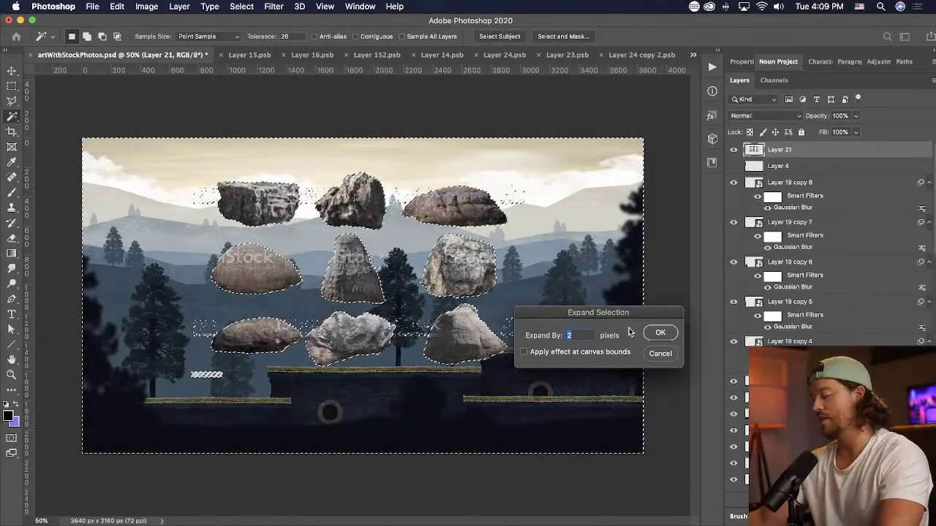
click(654, 332)
key(super+d)
key(v)
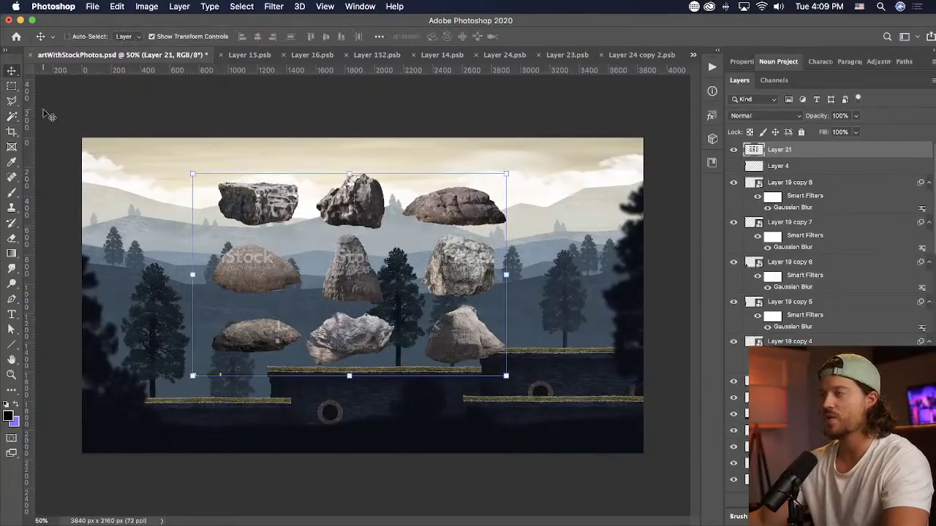
- Delete the middle rock of the top row from the rock layer and clear the selection
click(11, 86)
drag(305, 173, 390, 235)
key(Delete)
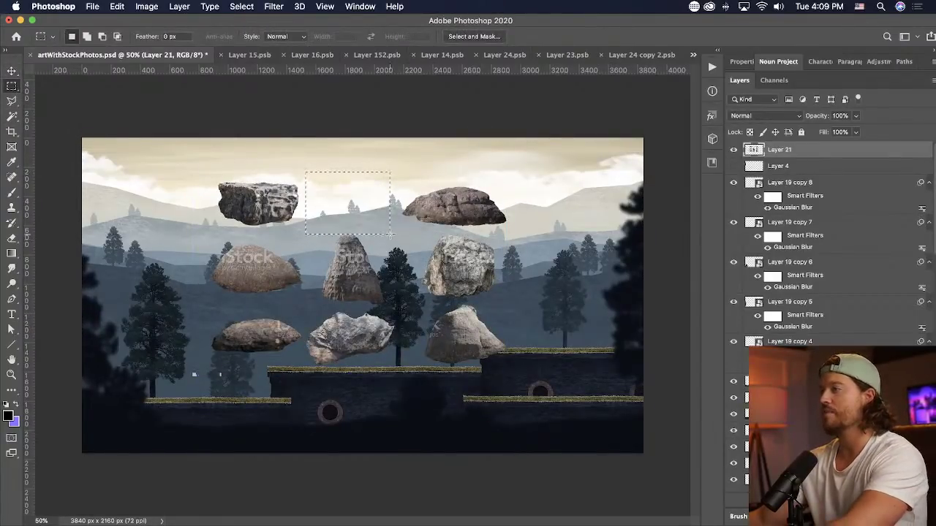
key(super+d)
key(v)
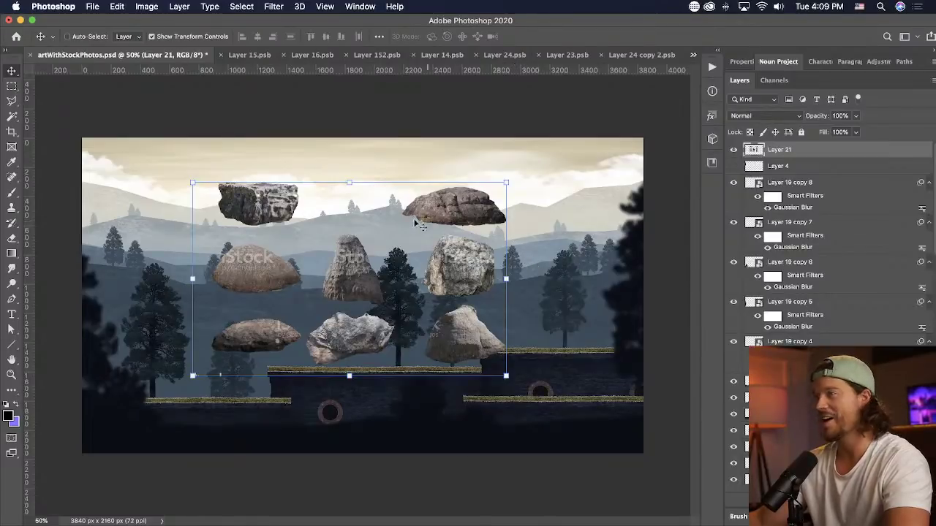
- Keep only the four corner rocks on the layer and remove all the others
click(10, 86)
drag(179, 168, 304, 239)
drag(187, 312, 303, 366)
drag(421, 307, 518, 376)
drag(484, 298, 439, 310)
drag(418, 171, 522, 227)
key(super+a)
key(Delete)
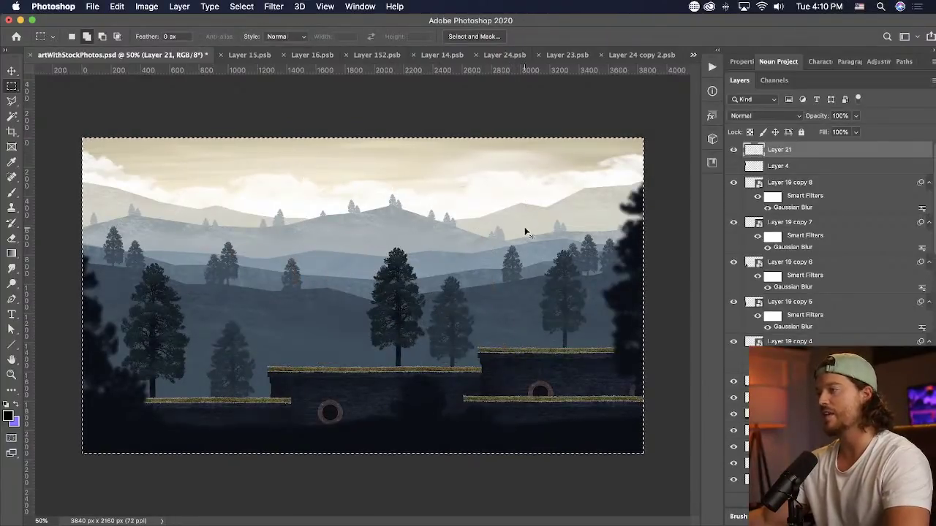
key(super+d)
key(v)
- Arrange the four rocks in a single row across mid-canvas and scale them to about 132%
click(13, 90)
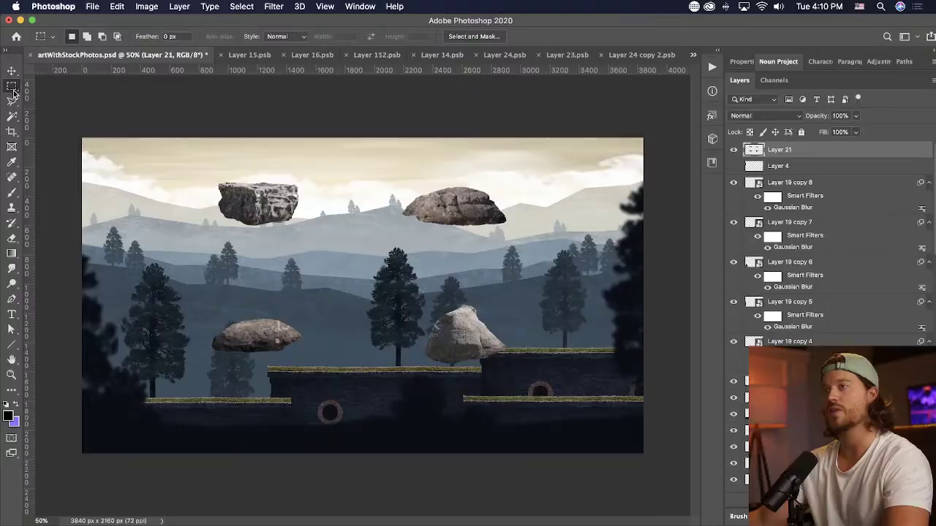
drag(558, 384, 187, 287)
key(v)
drag(322, 321, 320, 274)
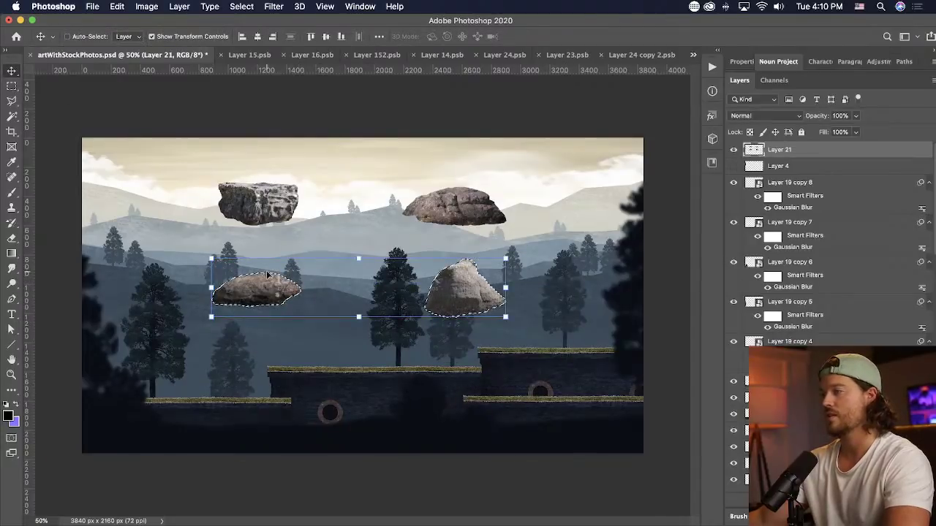
click(12, 91)
drag(157, 120, 569, 239)
key(v)
drag(472, 215, 578, 291)
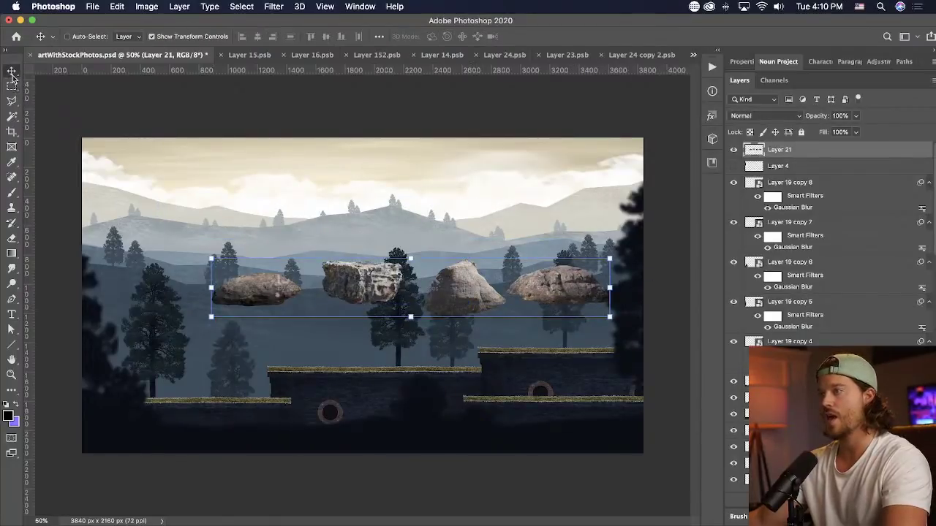
drag(211, 258, 84, 240)
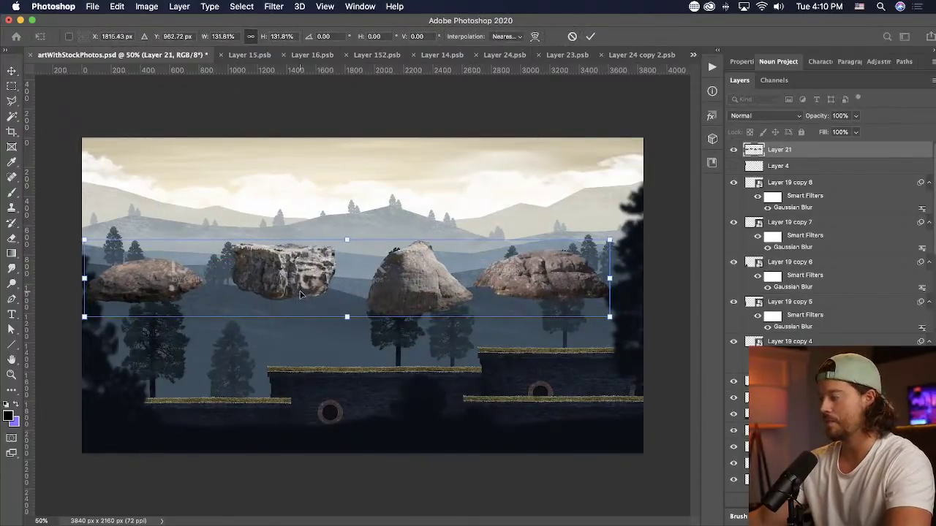
drag(423, 283, 446, 301)
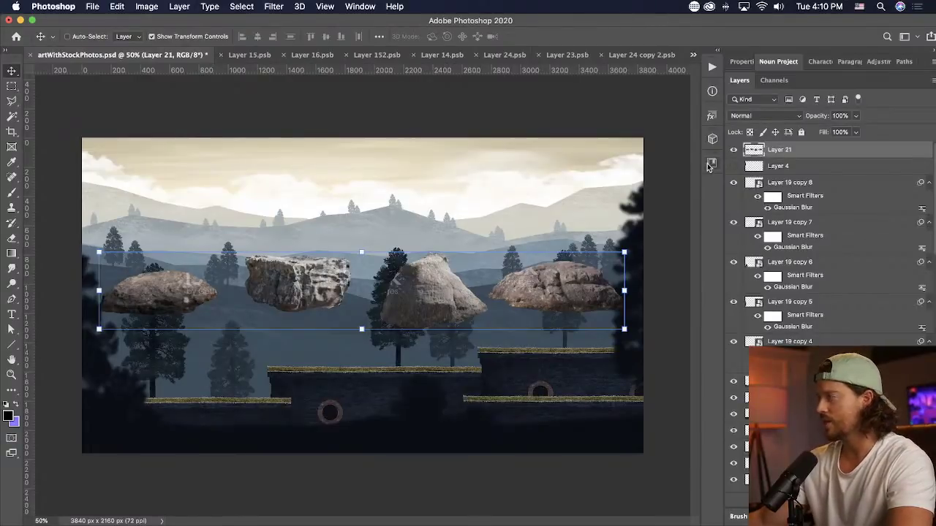
- Duplicate the rock layer as a clipped copy and apply Content-Aware Fill to rectangular patches on the first, third and fourth rocks
key(super+j)
alt+click(768, 156)
click(11, 86)
drag(174, 267, 239, 318)
shift+drag(493, 265, 543, 290)
shift+drag(379, 257, 403, 299)
click(117, 5)
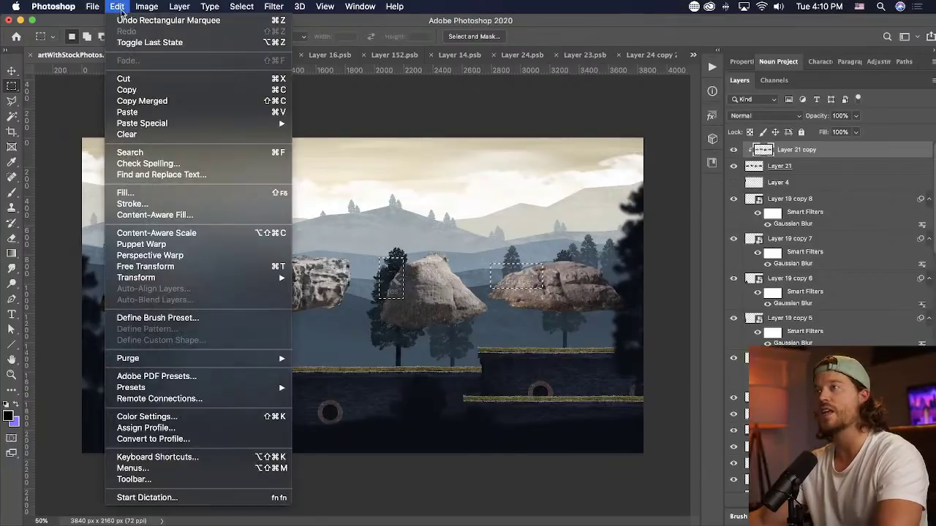
click(176, 195)
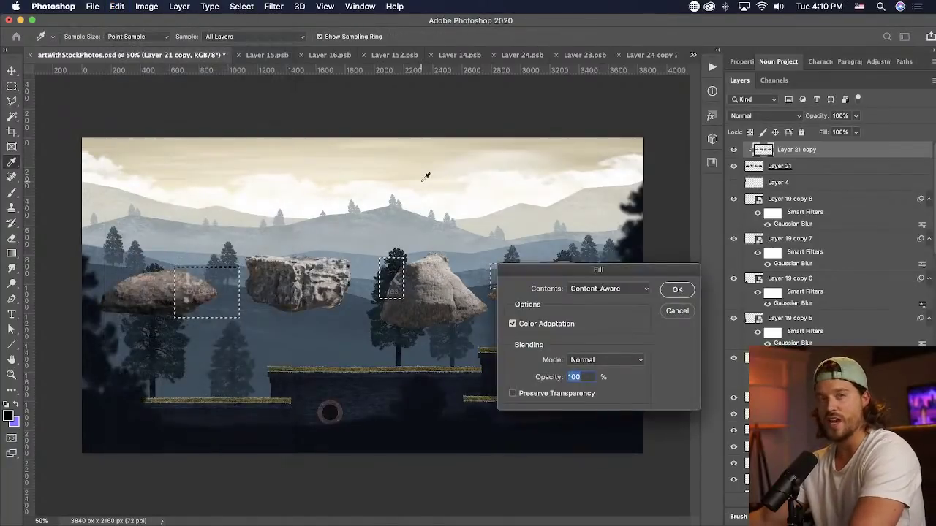
click(679, 291)
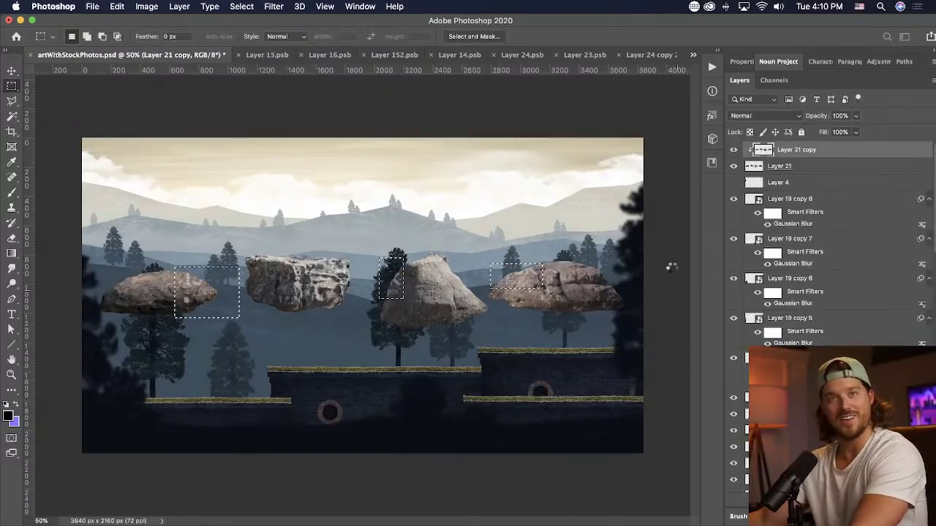
key(super+d)
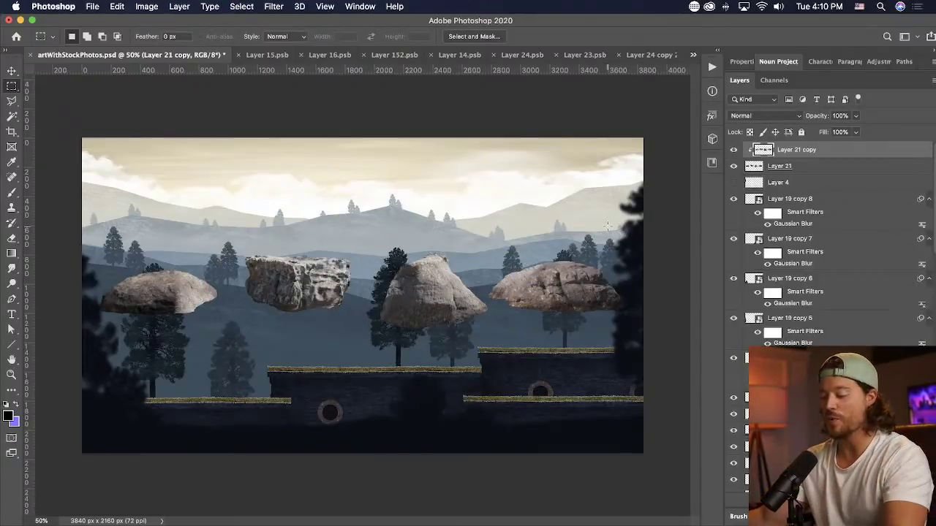
key(v)
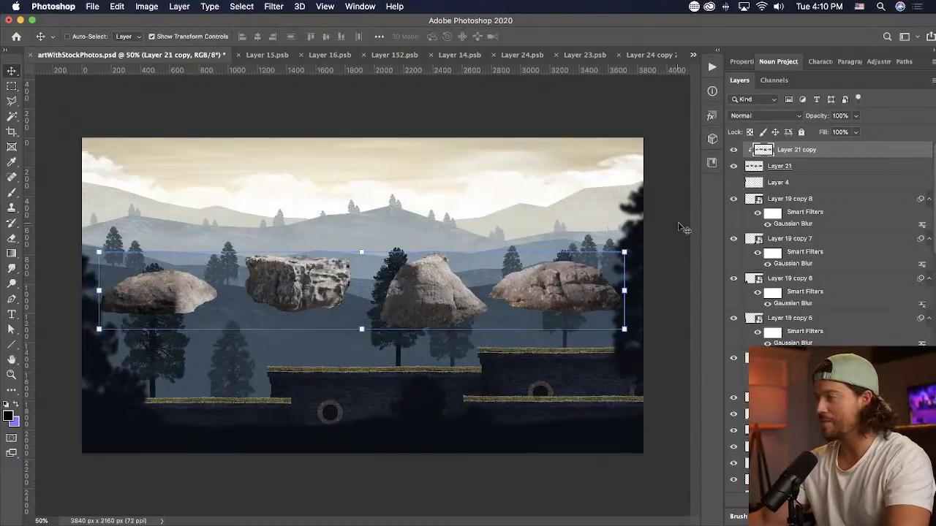
- On a new layer below the rocks, brush a sampled light grey at 39% opacity inside a lasso selection over the blocky rock
click(802, 182)
key(super+shift+alt+n)
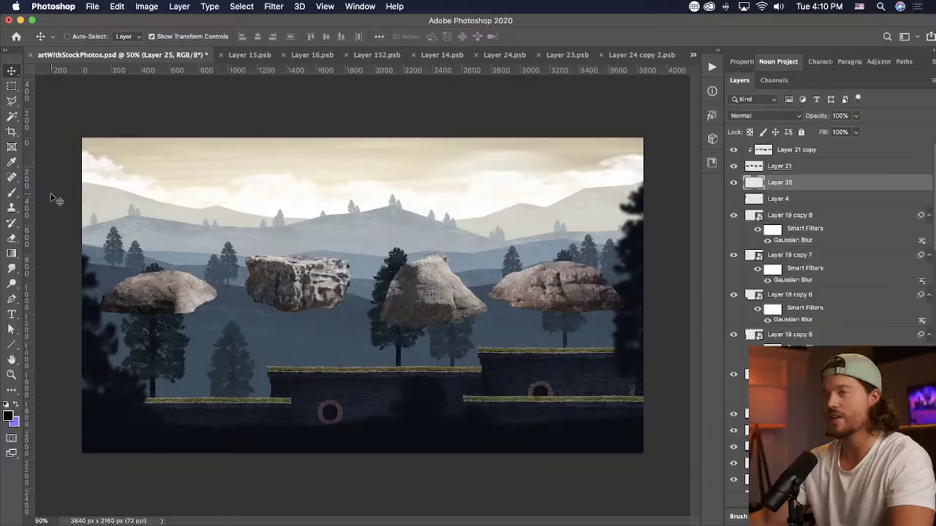
click(11, 102)
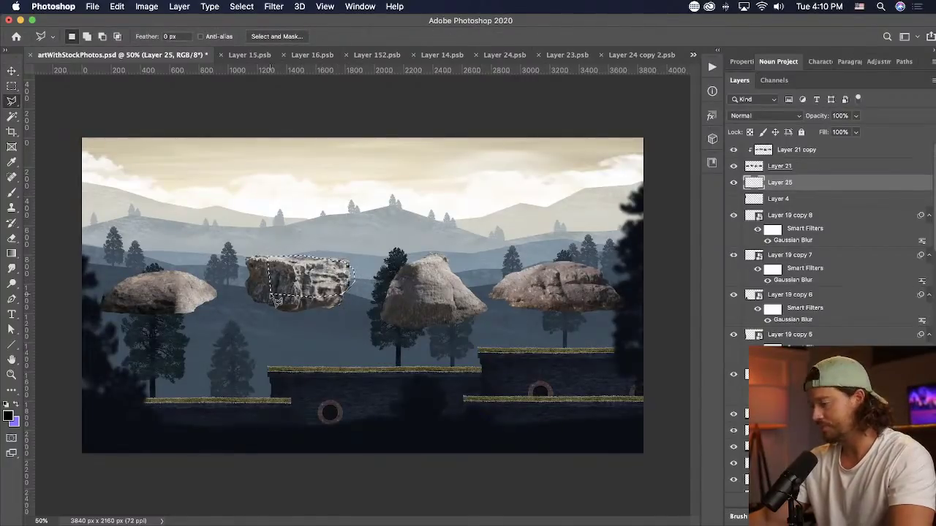
key(b)
alt+click(334, 286)
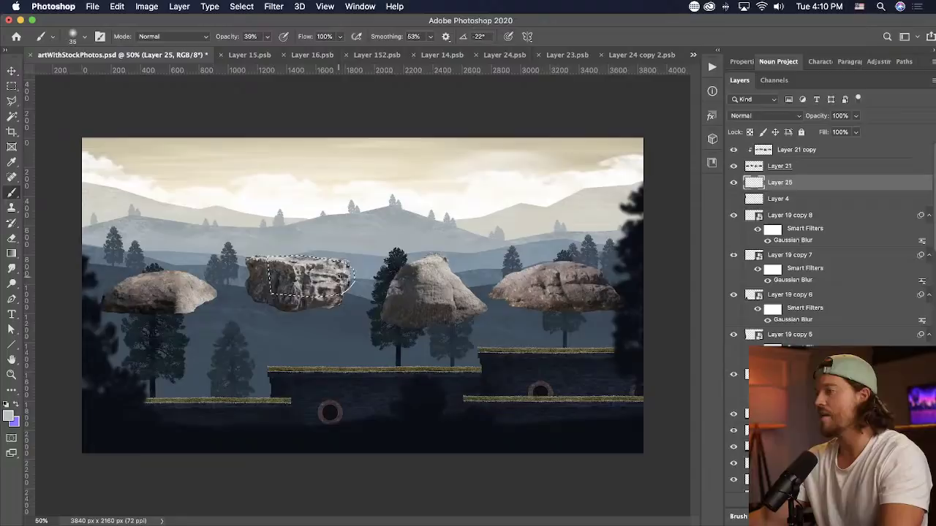
key(super+d)
key(v)
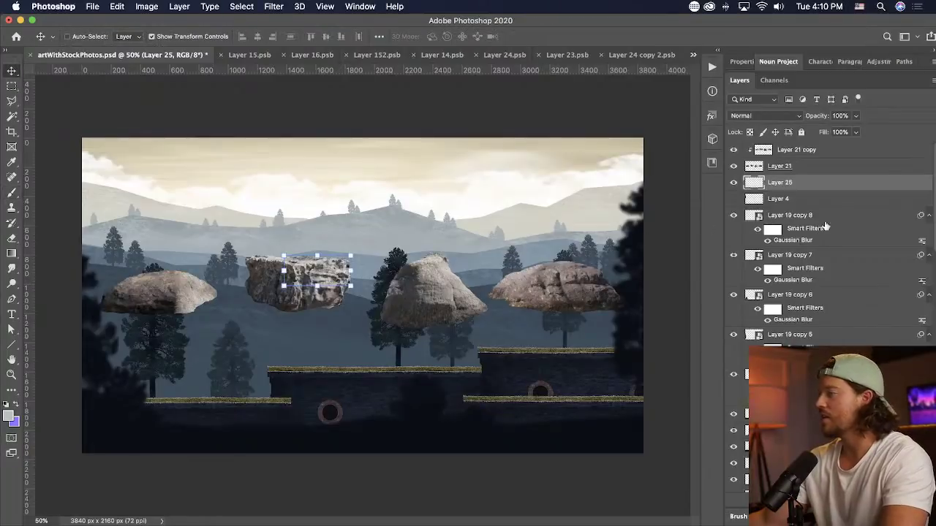
- Merge the rock layer, its clipped copy and the painted layer into one layer
shift+click(797, 155)
right_click(803, 164)
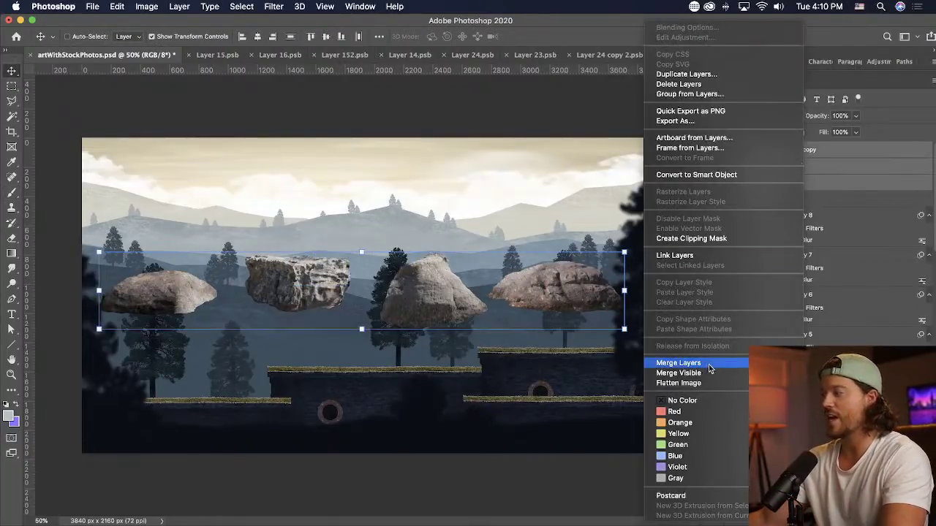
click(677, 362)
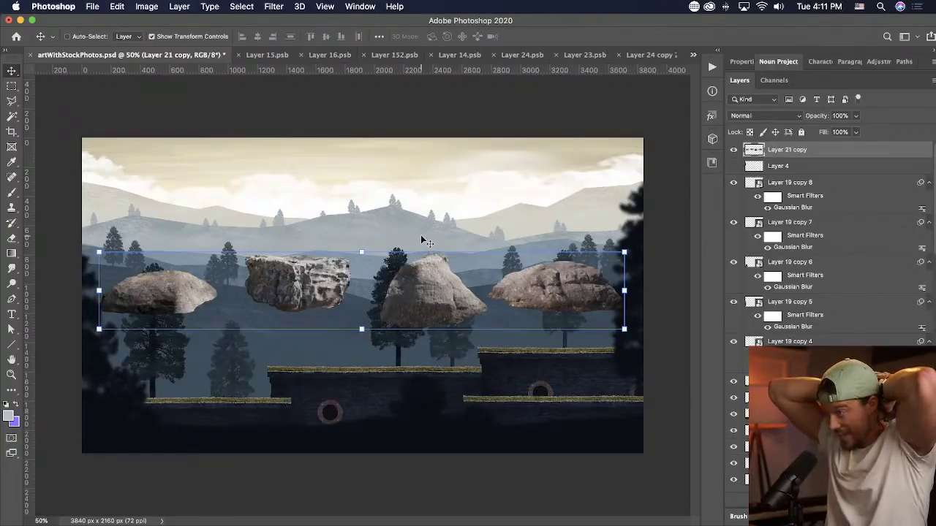
- Set the leftmost rock on the lower-left grass platform and move the rock layer behind the platforms
click(11, 85)
mouse_move(415, 228)
mouse_down()
mouse_move(495, 260)
mouse_move(469, 241)
mouse_up()
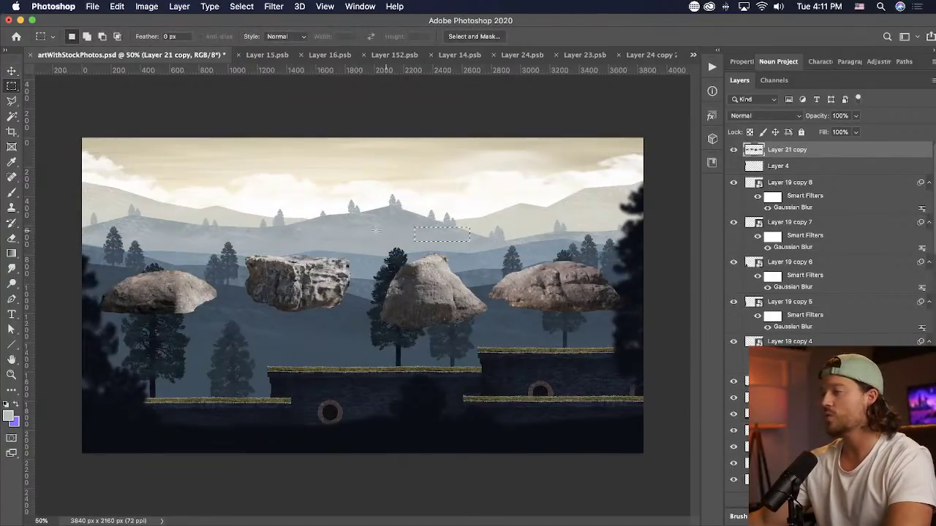
drag(92, 254, 239, 342)
key(v)
drag(202, 309, 235, 417)
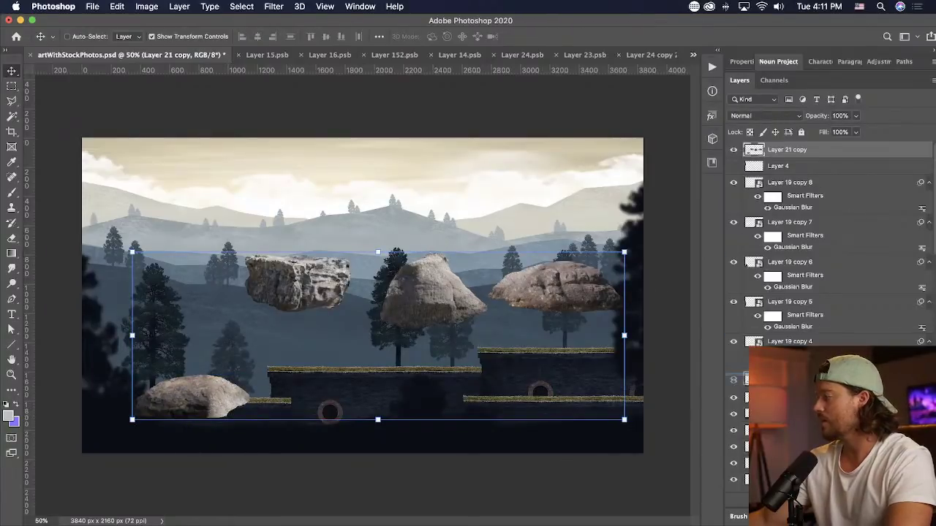
scroll(817, 153, down, 1)
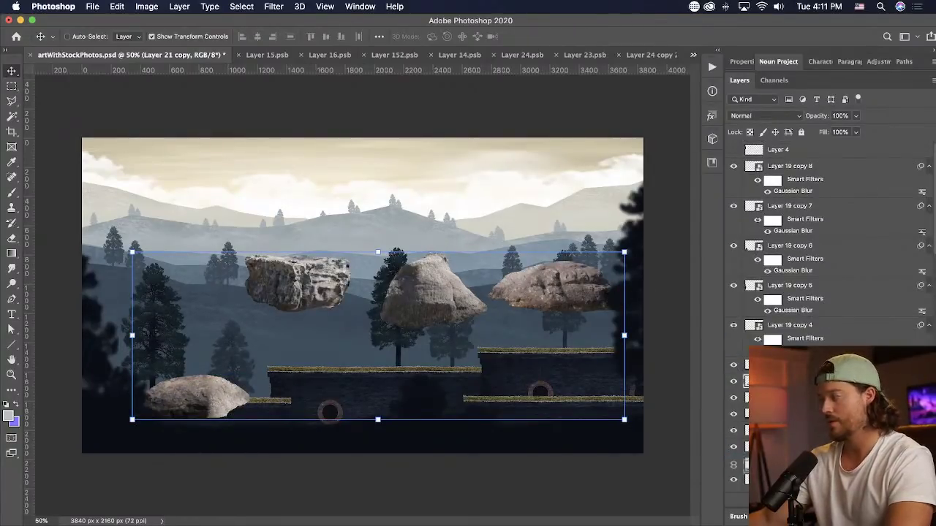
drag(202, 397, 226, 395)
- Delete the blocky rock floating above the middle platform
key(m)
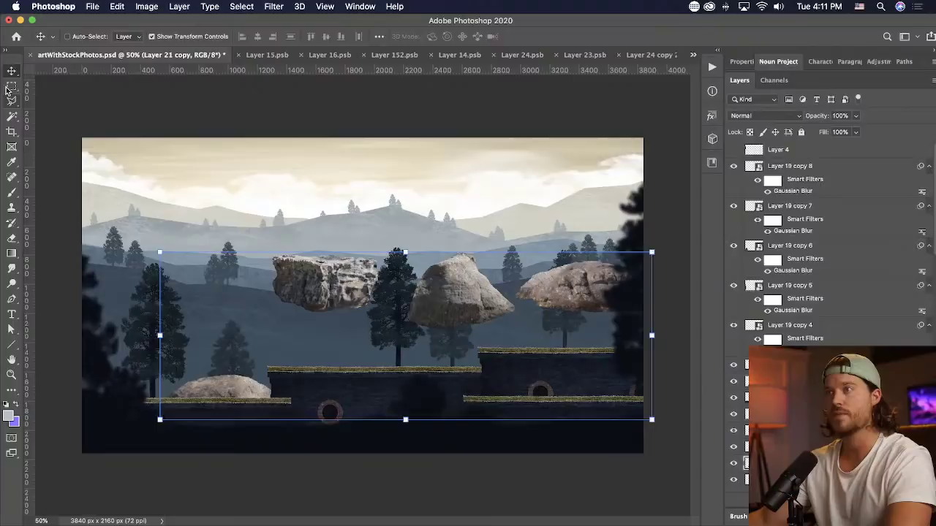
drag(239, 218, 389, 325)
key(Delete)
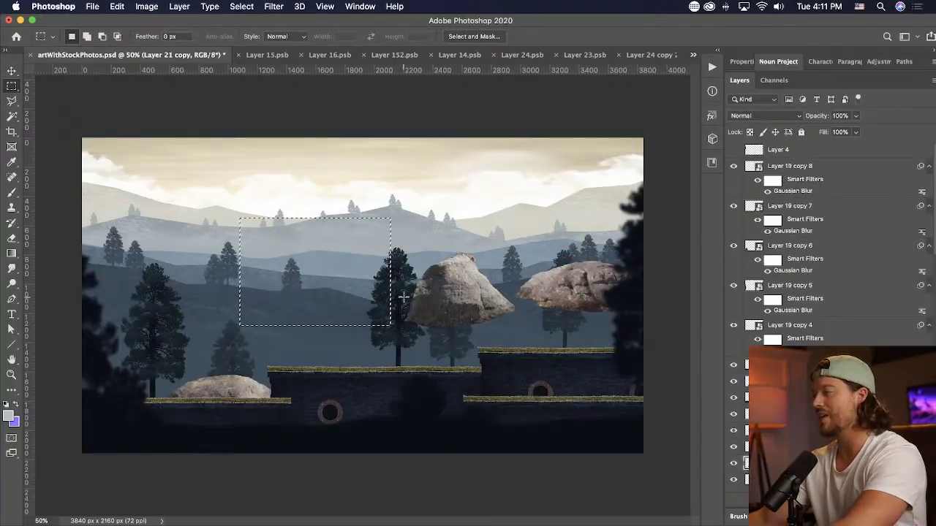
- Place the tall rock behind the upper platform's left edge and the wide rock beside it on the middle platform
drag(398, 227, 513, 336)
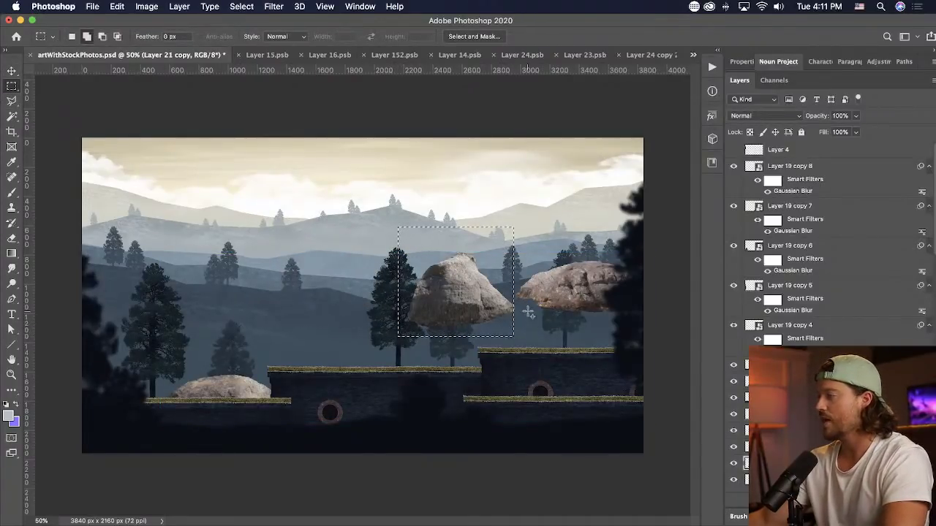
key(v)
drag(482, 272, 491, 330)
click(11, 87)
key(super+d)
drag(515, 248, 713, 336)
key(v)
drag(603, 286, 413, 354)
key(super+d)
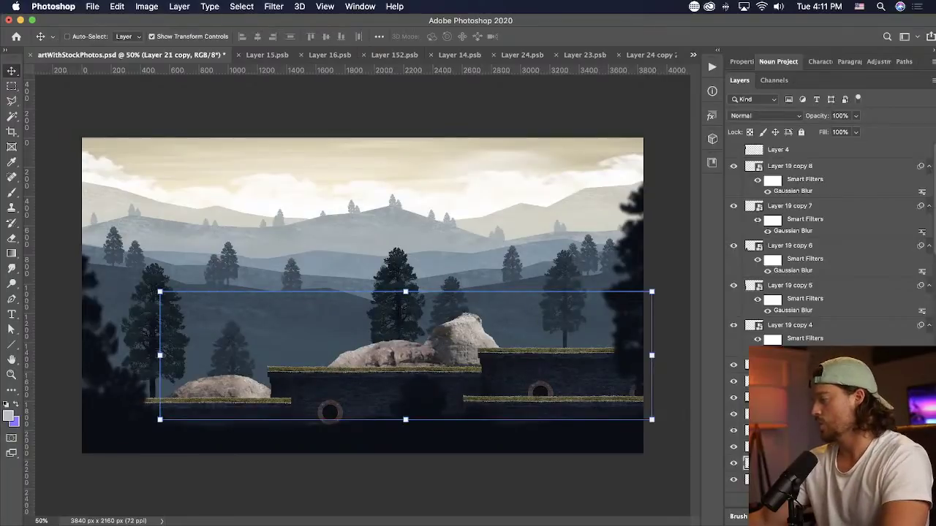
- Add a new layer over the rocks, fill the rock shapes with a flat dark colour and set the layer opacity to 42%
key(alt+shift+super+n)
drag(11, 254, 90, 264)
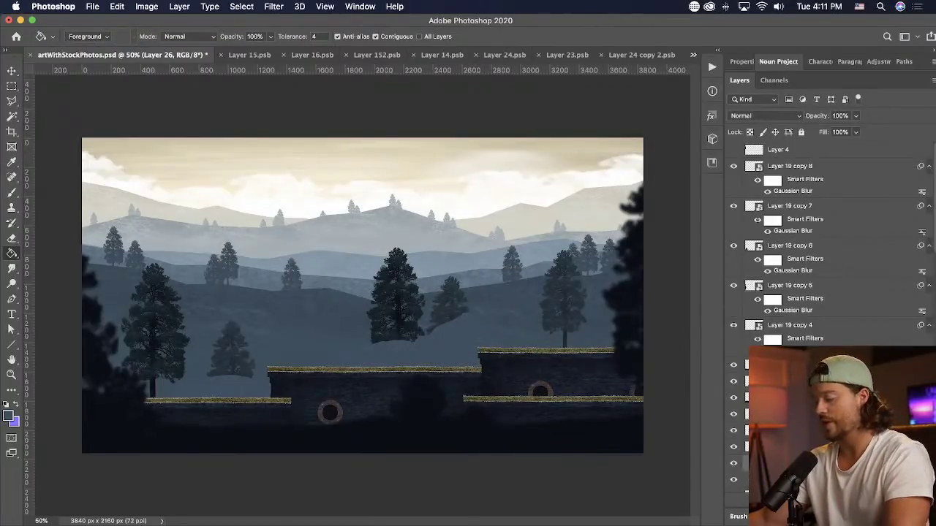
click(397, 368)
drag(859, 121, 825, 128)
scroll(831, 316, down, 1)
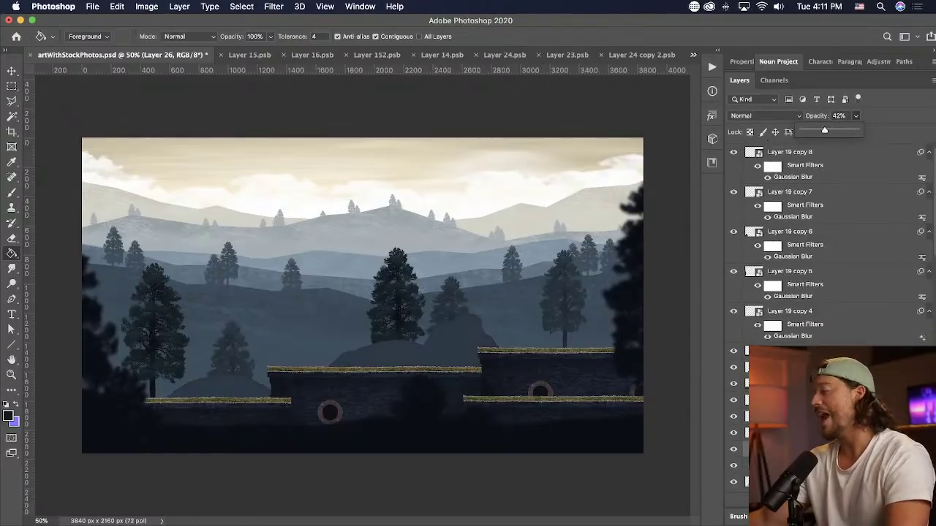
- Duplicate the rock layer and place the copy above the dark fill as a clipping mask
click(797, 482)
scroll(804, 439, down, 3)
drag(804, 398, 804, 387)
key(alt+super+g)
key(b)
key(v)
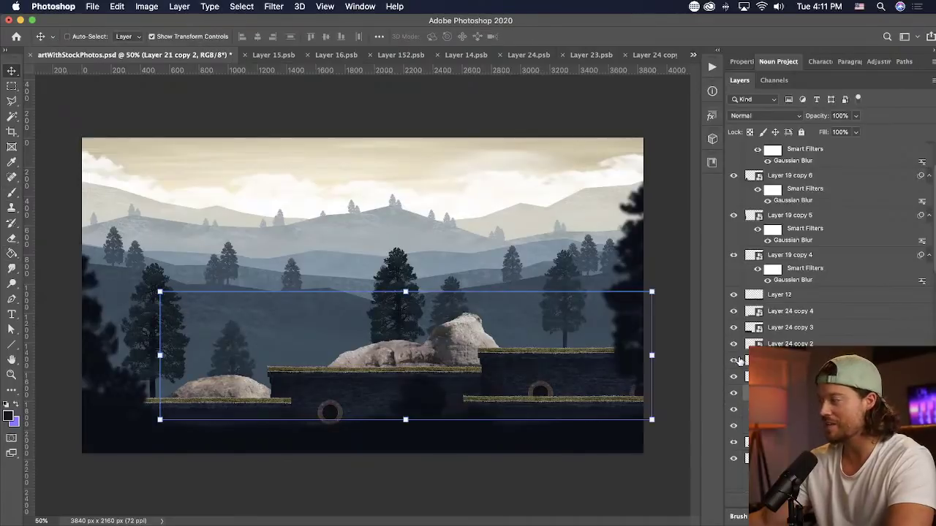
- Desaturate the clipped rock copy with a Hue/Saturation adjustment at saturation -100
click(149, 7)
mouse_move(161, 38)
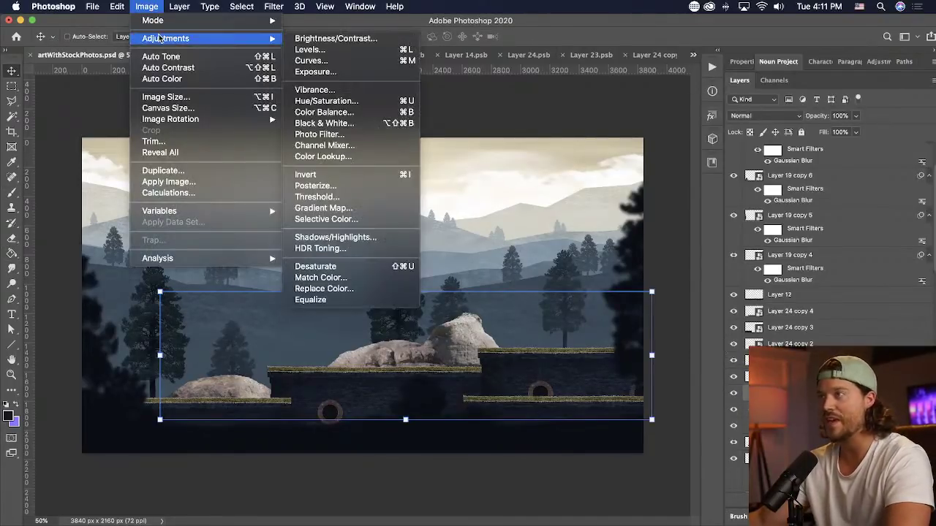
click(383, 103)
drag(726, 193, 645, 193)
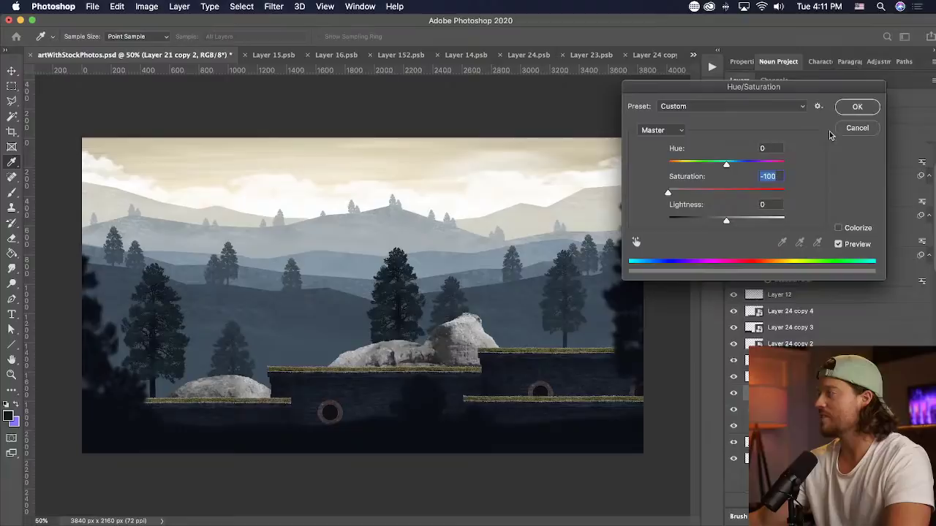
click(852, 110)
- Lower the desaturated rock copy's opacity to 41% and set its blend mode to Overlay after trying Multiply
click(769, 116)
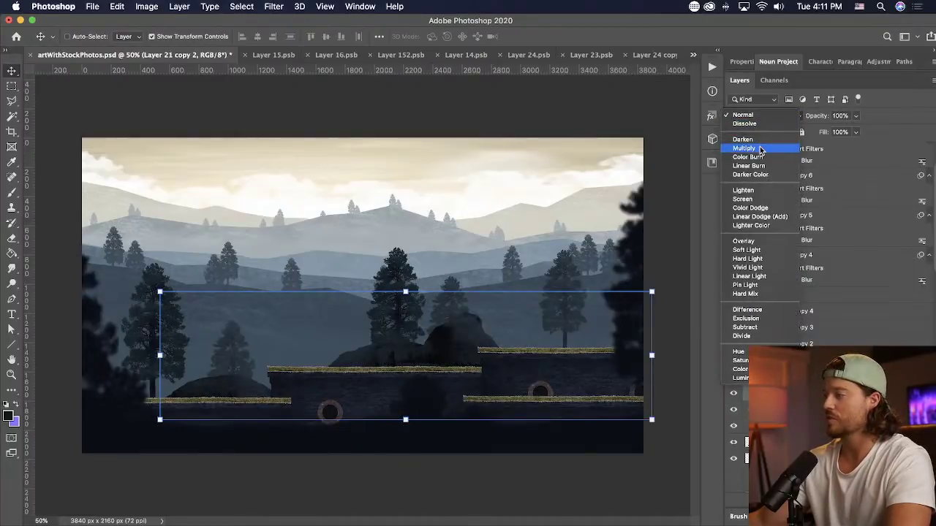
click(768, 148)
click(855, 116)
drag(844, 131, 824, 135)
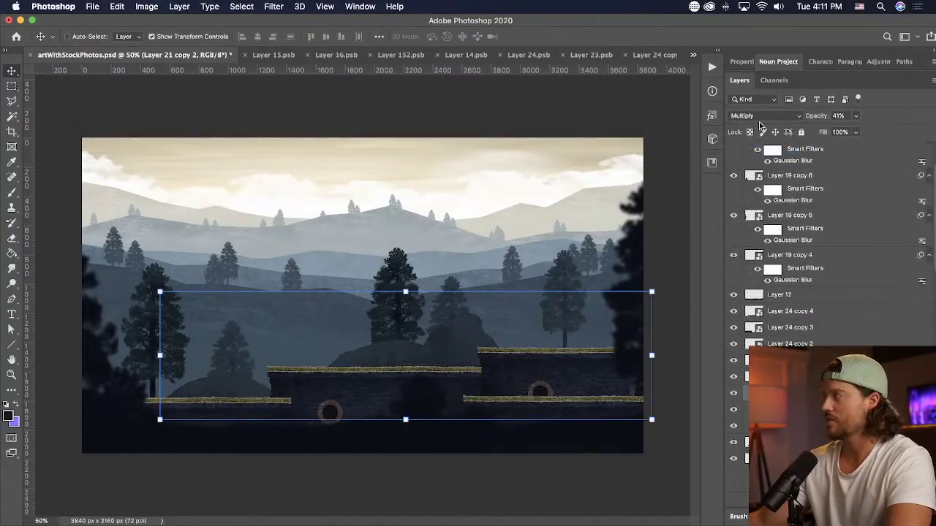
click(757, 115)
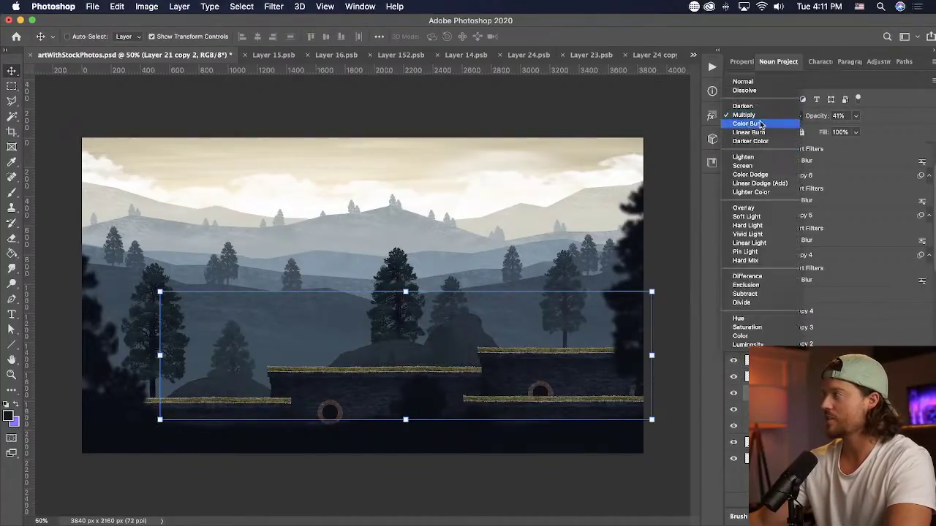
click(776, 209)
- Duplicate the rock layer again to the top of the rock stack and set the copy's opacity to 32%
click(790, 442)
drag(790, 442, 789, 386)
click(856, 115)
drag(843, 133, 818, 132)
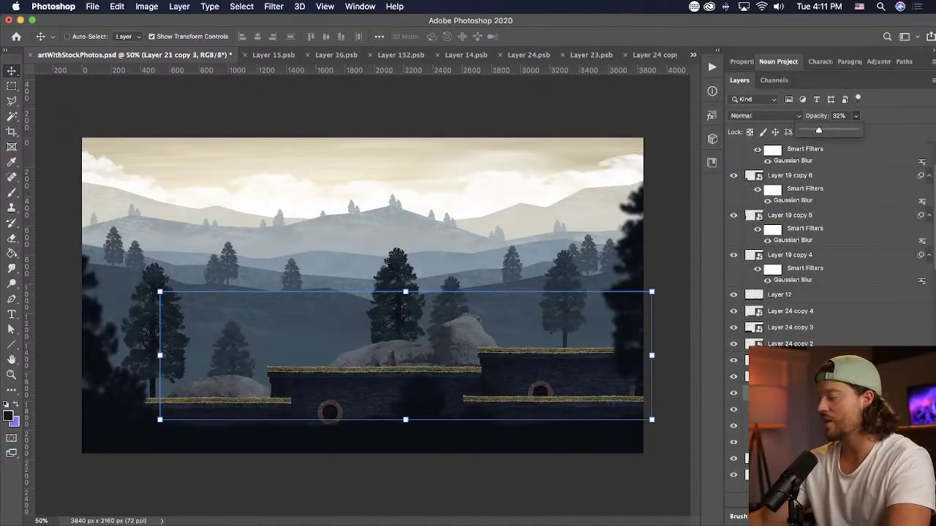
- Add a clipped Brightness/Contrast adjustment to the rocks with brightness 31 and contrast 100
click(832, 503)
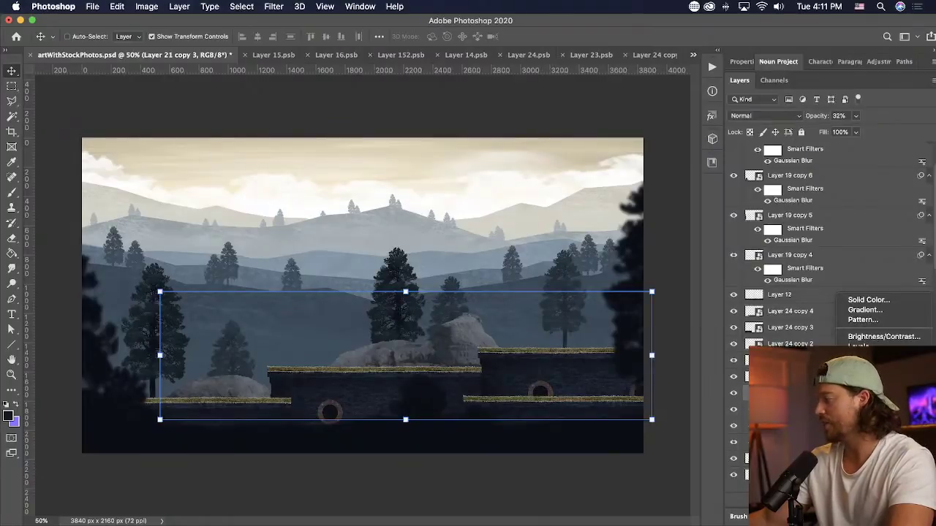
click(909, 336)
scroll(826, 387, down, 4)
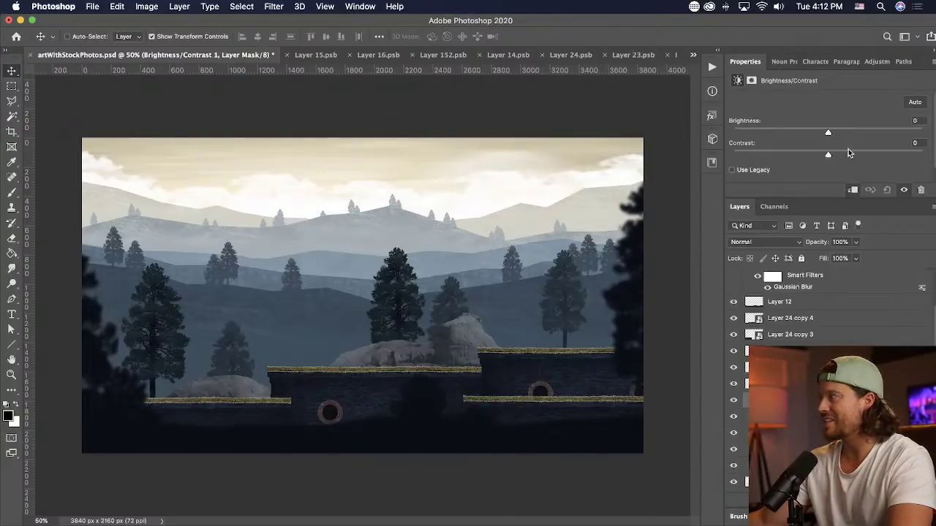
drag(848, 152, 910, 156)
drag(824, 133, 849, 133)
- Add a clipped Hue/Saturation adjustment to the rocks with hue -174 and saturation -61
click(841, 501)
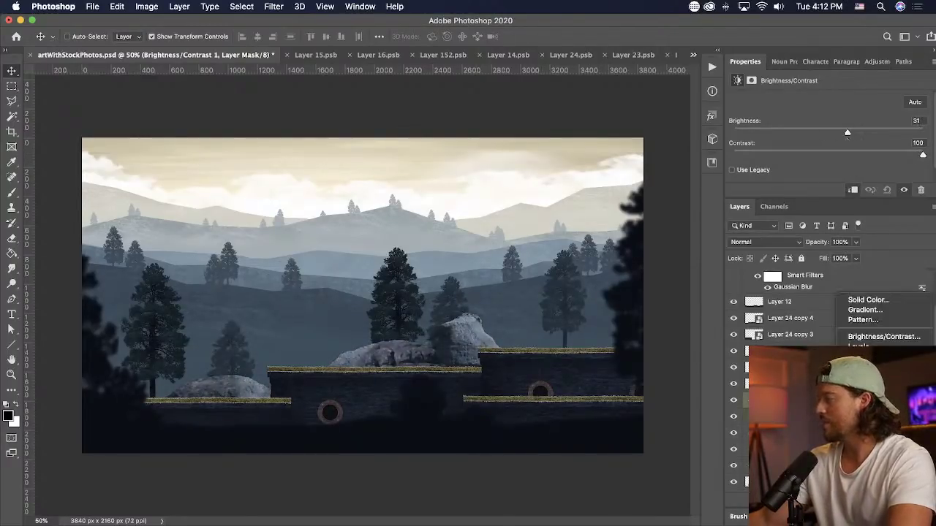
click(872, 393)
drag(821, 144, 779, 169)
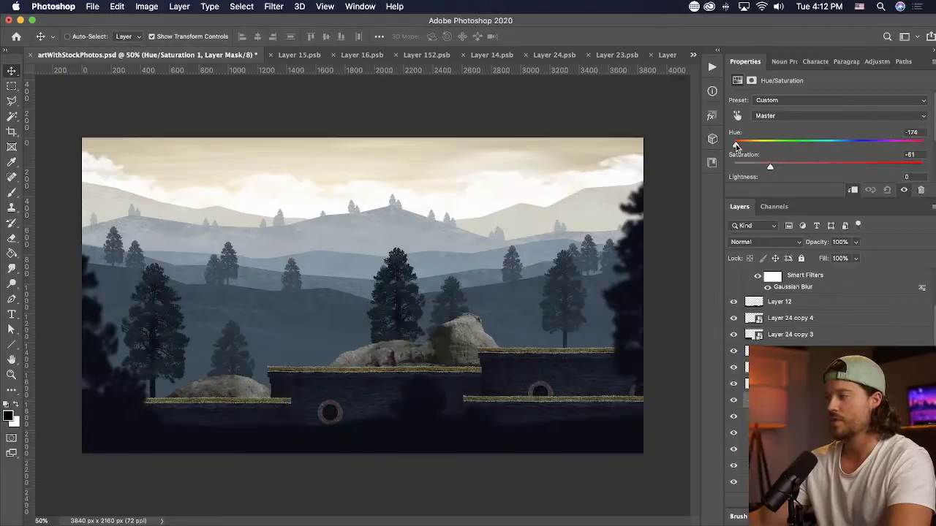
- Merge the rock layers with their adjustments and add a new empty layer above them
scroll(826, 381, down, 4)
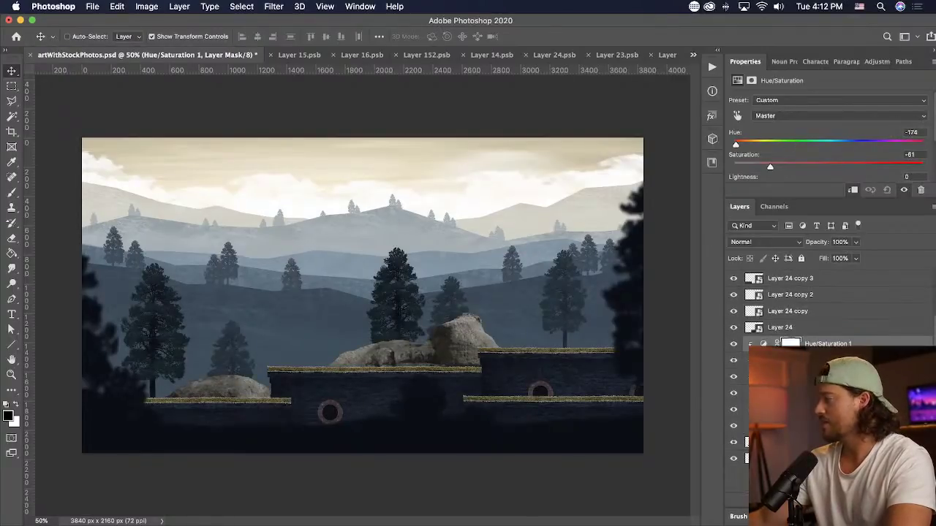
right_click(784, 344)
click(728, 366)
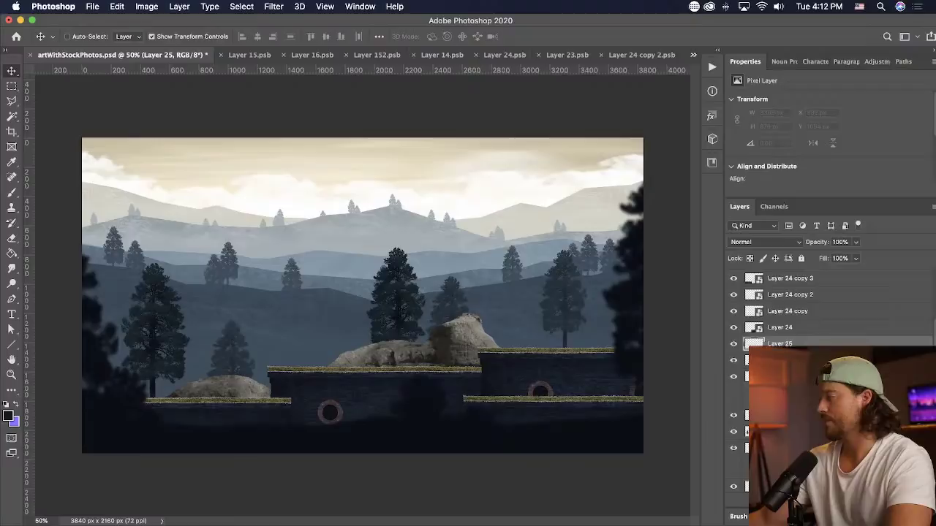
- Sample the dark colour of the foreground ground and clip the new layer to the rocks
click(12, 162)
click(415, 435)
key(b)
click(12, 254)
click(44, 249)
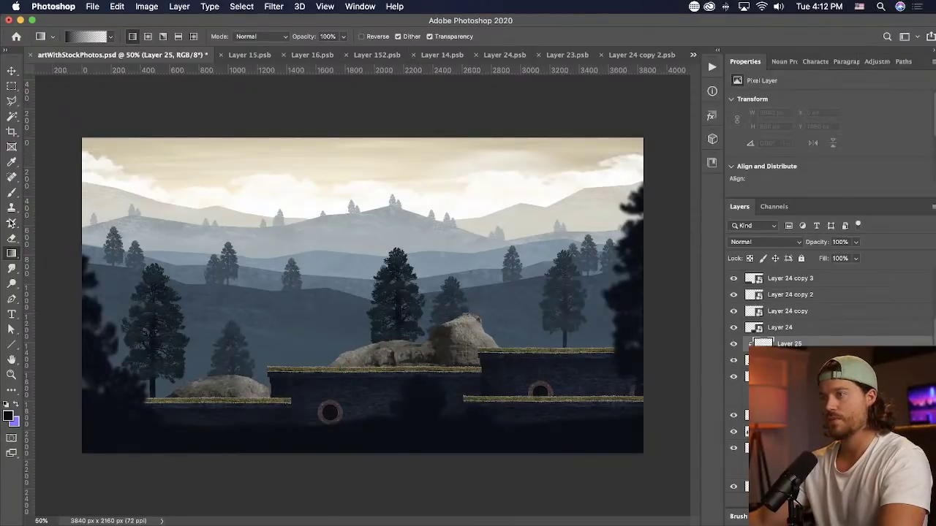
- Shade the lower parts of the rocks with a soft brush of about 300 px at 39% opacity
click(11, 192)
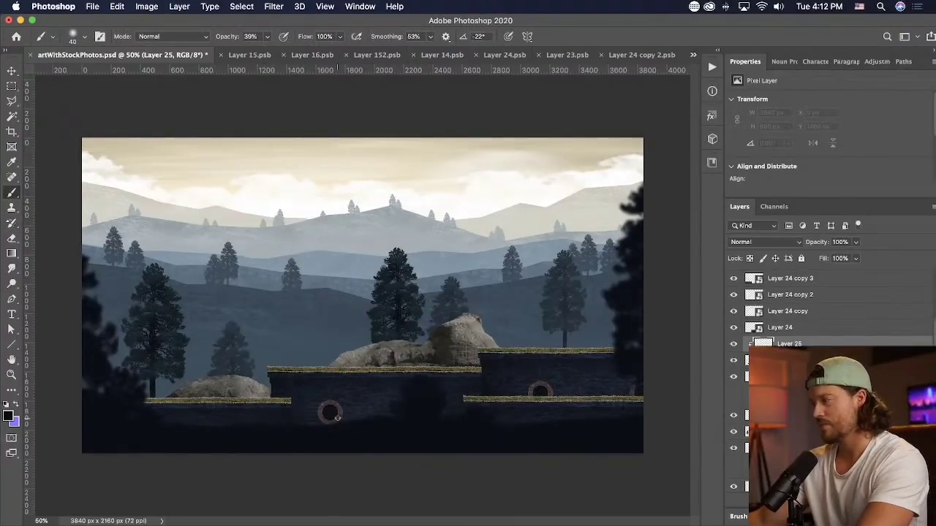
key(bracketright)
key(bracketright)
key(bracketright)
key(bracketright)
key(bracketright)
key(bracketright)
key(bracketright)
key(bracketright)
key(bracketright)
key(bracketright)
key(bracketright)
key(bracketright)
key(bracketright)
key(bracketright)
key(bracketright)
key(bracketleft)
key(bracketleft)
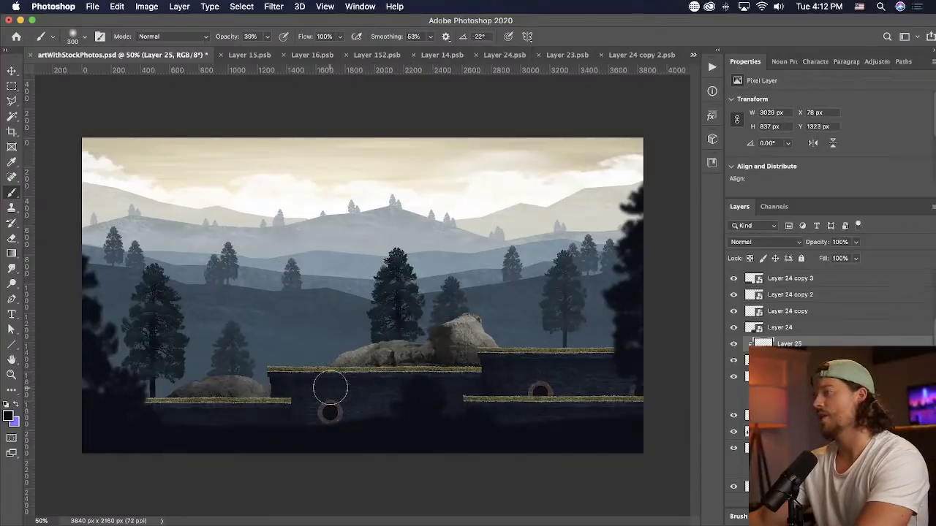
- Convert the shading layer and the rock layer beneath it into one smart object
key(v)
shift+click(818, 360)
right_click(817, 360)
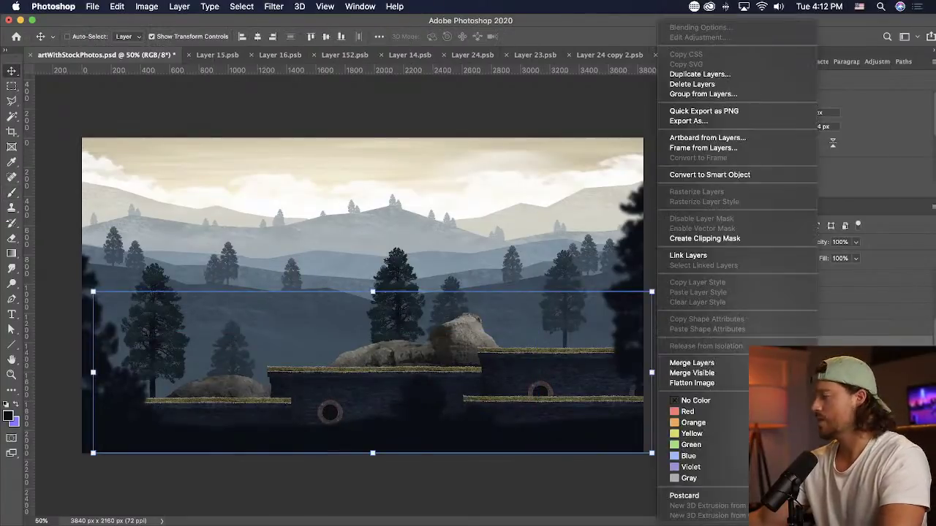
click(781, 176)
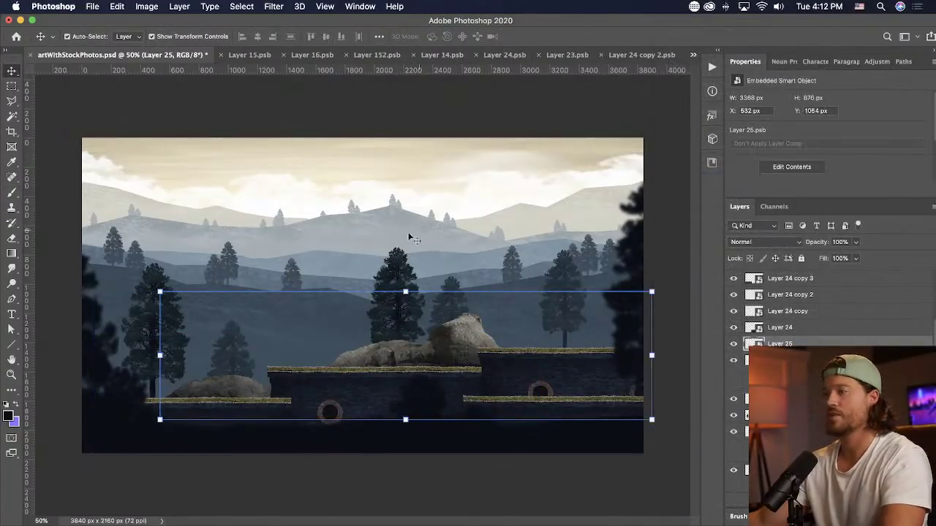
- Bring the middle pine in front of the rocks, shift it left along the middle platform and save the document
super+click(412, 311)
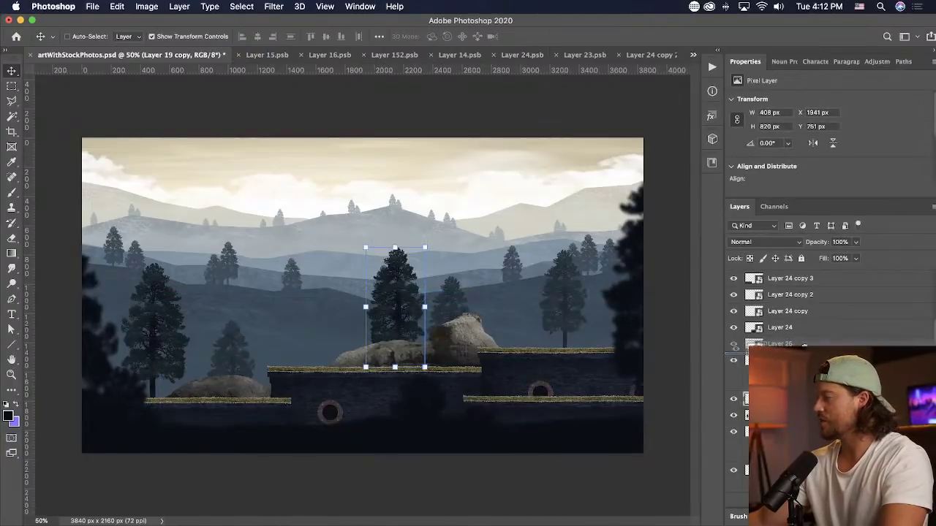
drag(613, 352, 564, 354)
click(509, 466)
key(super+s)
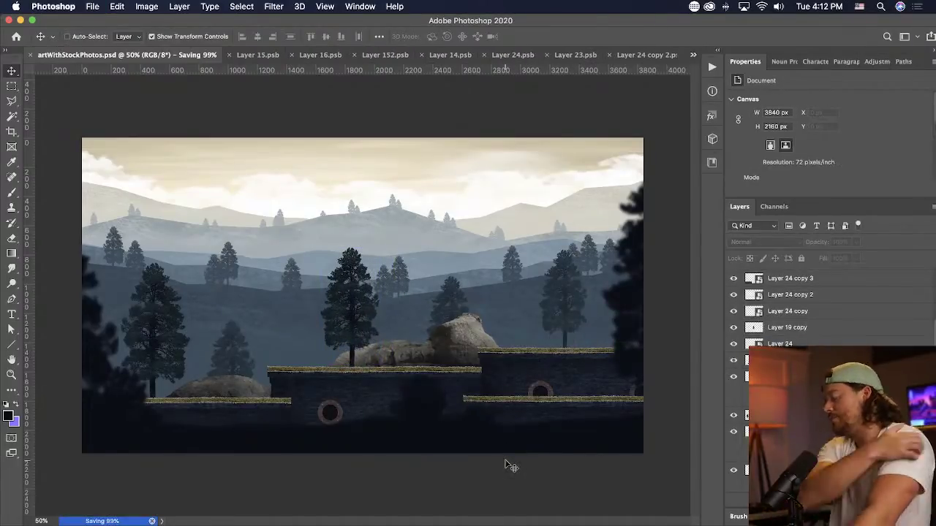
- Open the middle platform's nested smart objects down to the innermost file that holds the brick wall and pipe layers
super+click(474, 392)
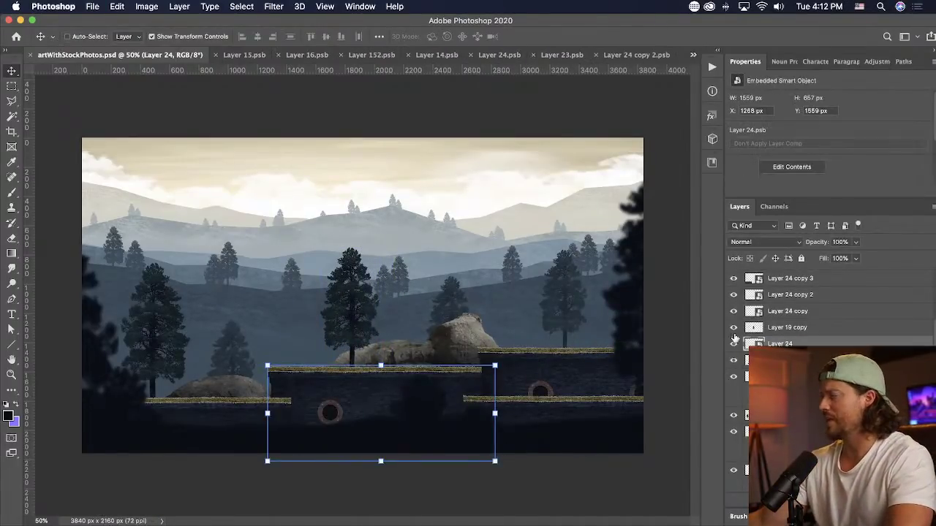
double_click(754, 342)
double_click(747, 287)
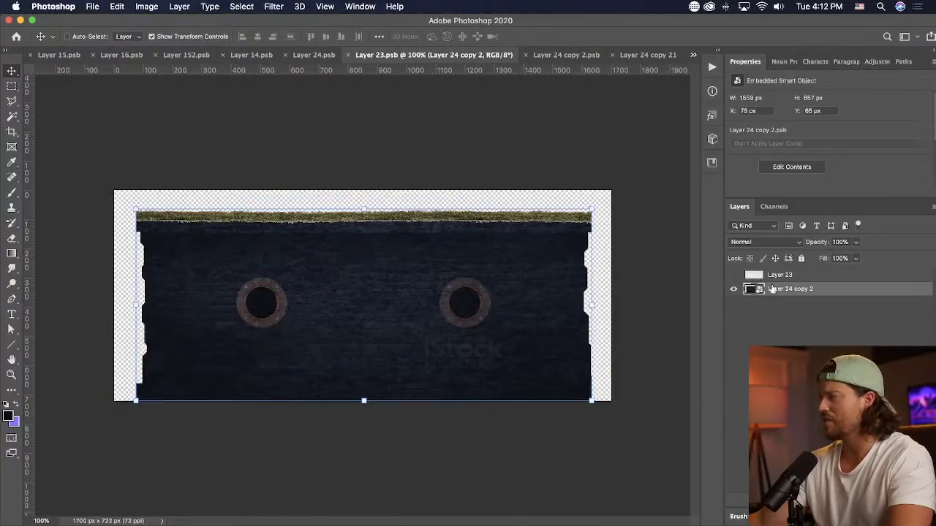
double_click(750, 291)
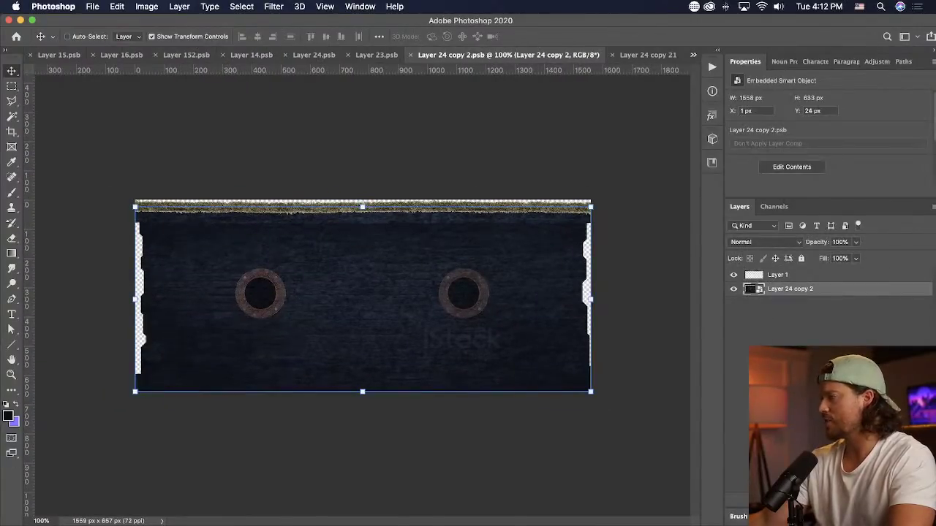
click(837, 500)
click(752, 280)
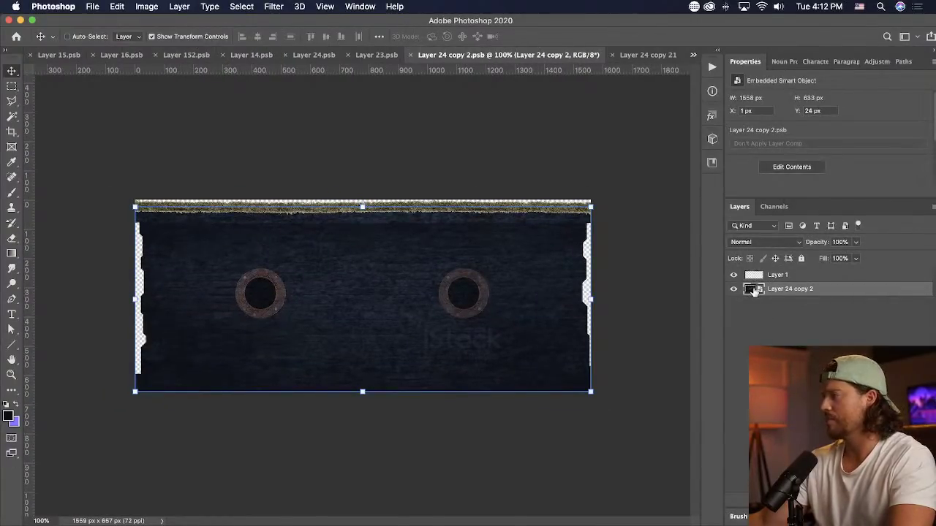
double_click(753, 291)
- Add a clipped Hue/Saturation adjustment to the brick wall layer with hue -180 and saturation -50
click(775, 317)
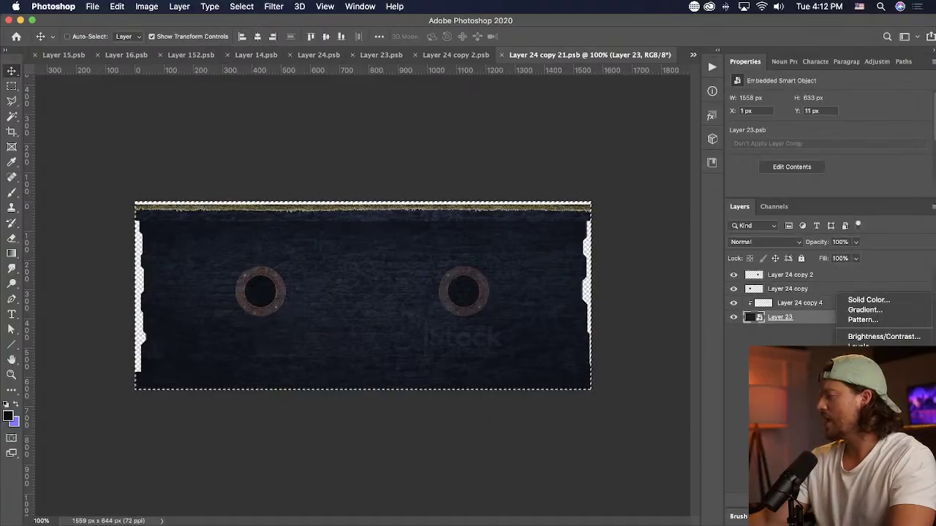
click(870, 393)
click(787, 167)
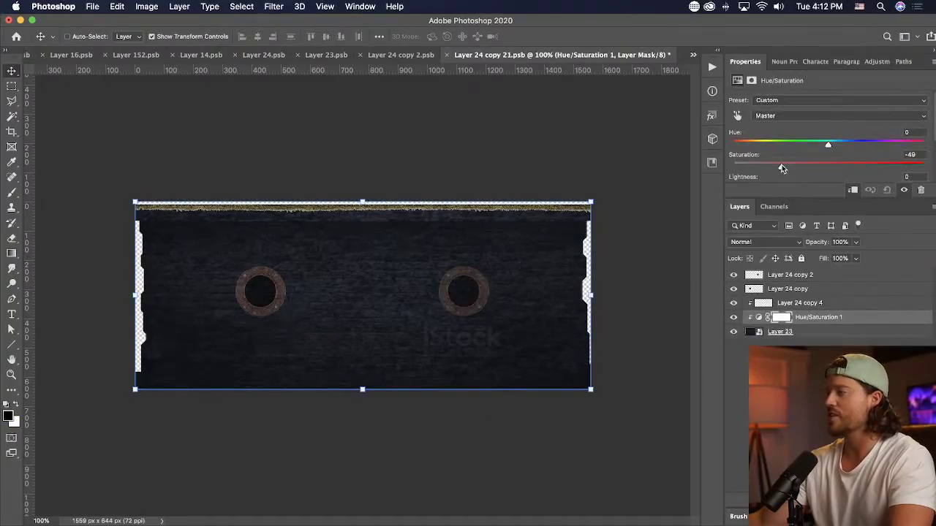
scroll(830, 137, down, 2)
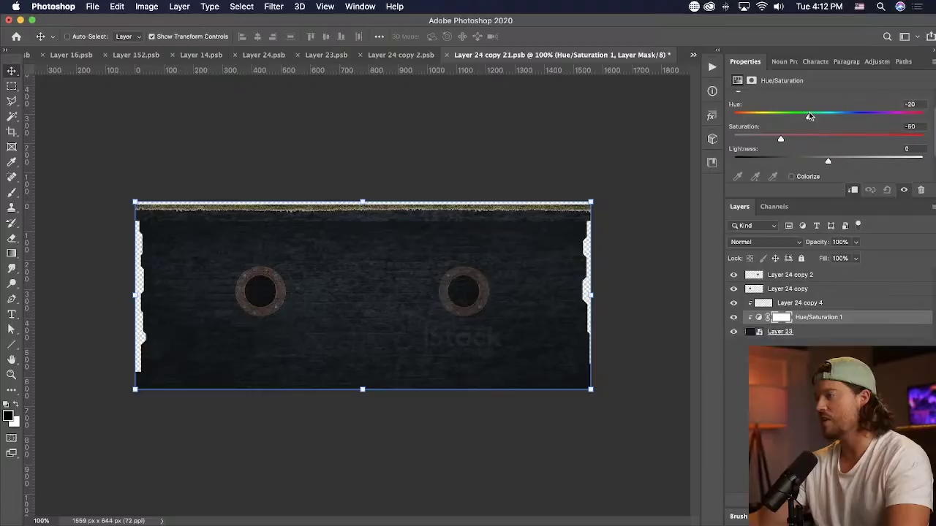
drag(810, 115, 760, 113)
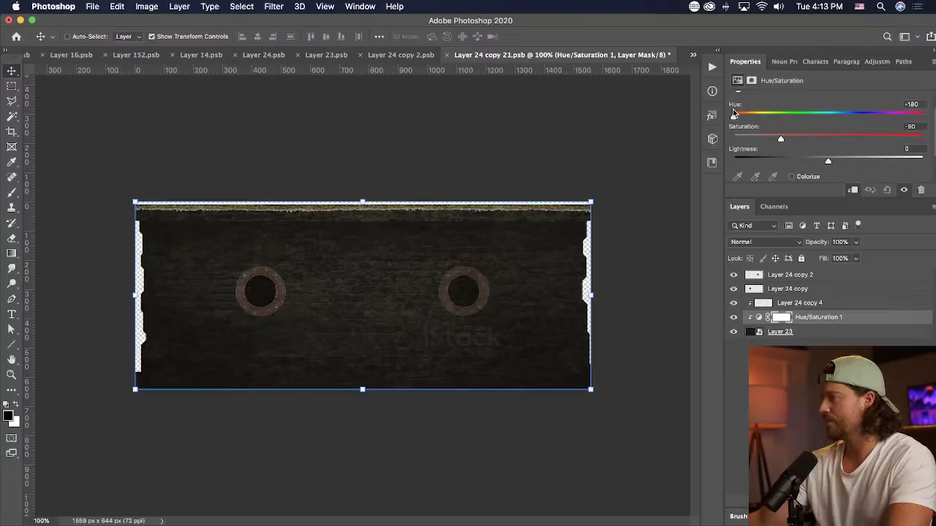
- Save and close each nested platform file to carry the new brick colour back to the main scene
key(super+s)
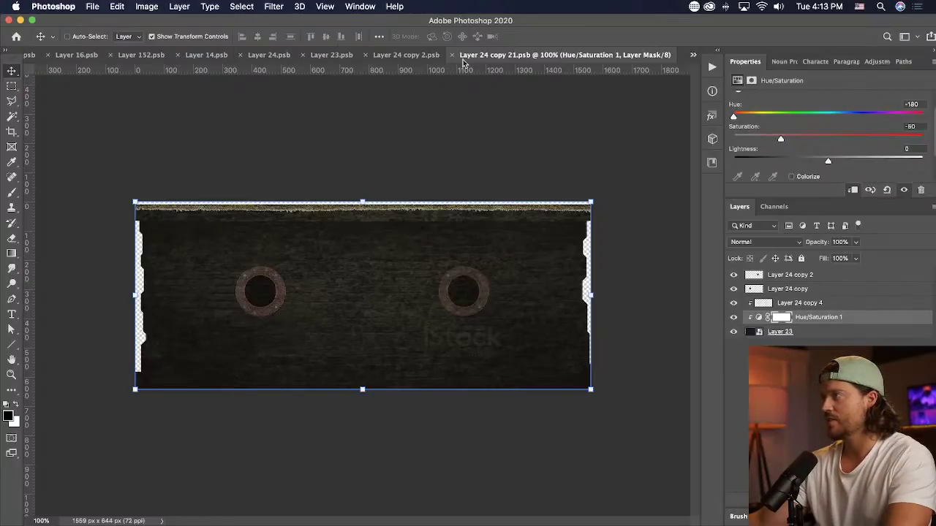
key(super+w)
key(super+s)
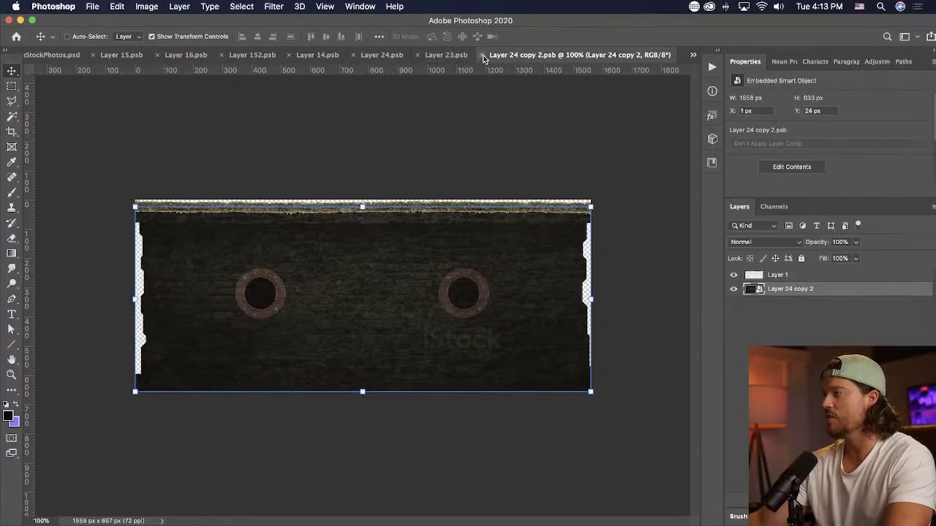
key(super+w)
click(506, 55)
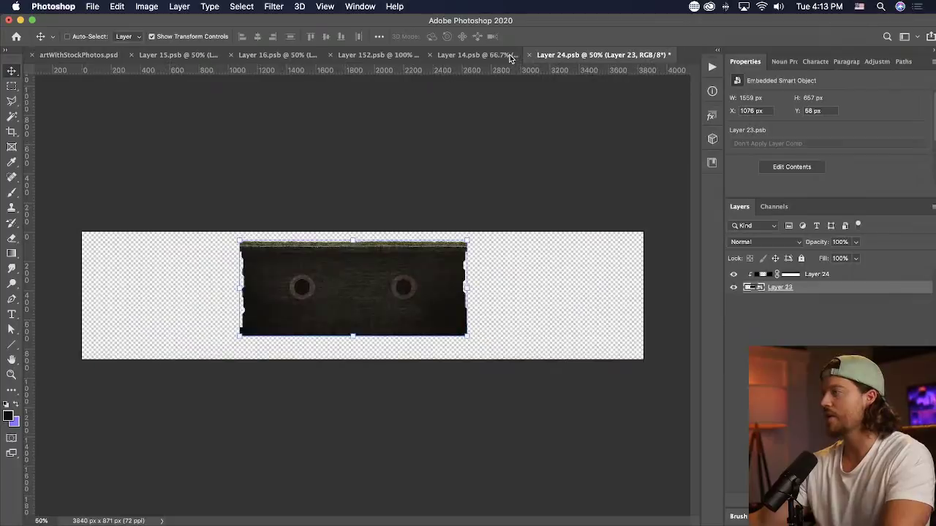
key(super+s)
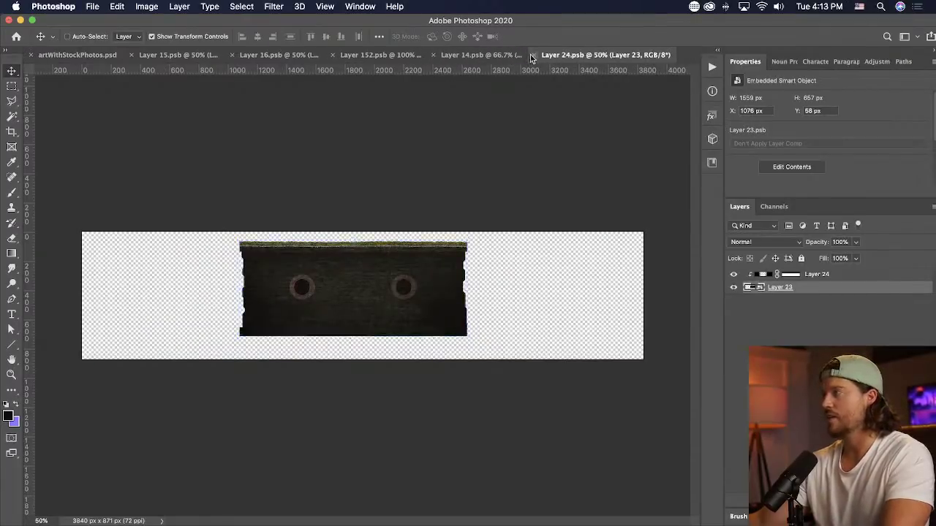
click(526, 58)
- Clear the lower grass ledge from in front of the upper platform's brick wall
drag(540, 375, 570, 433)
key(super+z)
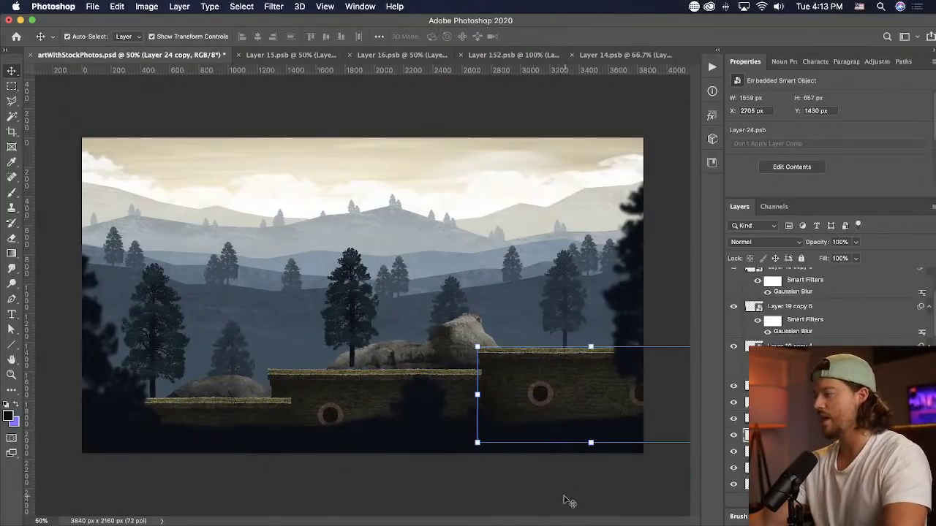
super+click(563, 497)
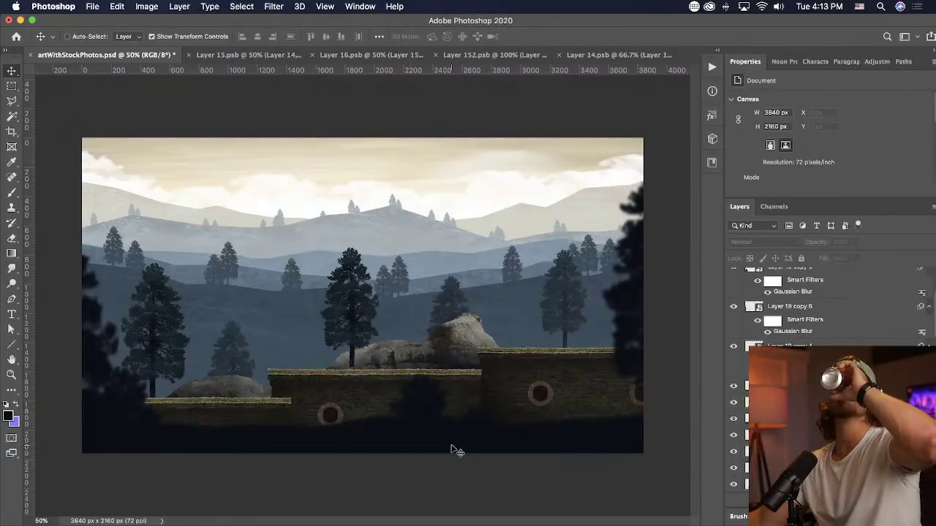
- Reopen the middle platform's nested smart objects down to the file that contains the separate grass layer
super+click(344, 401)
double_click(755, 510)
double_click(751, 291)
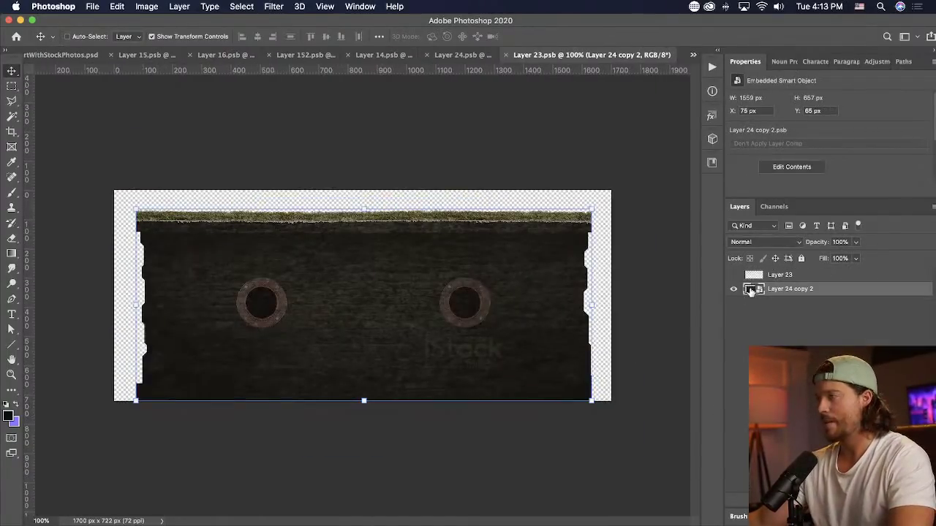
double_click(753, 291)
- Check the separate grass strip by hiding and reshowing it in the nested platform file, save that file and return to artWithStockPhotos.psd
super+click(604, 174)
click(750, 276)
click(736, 276)
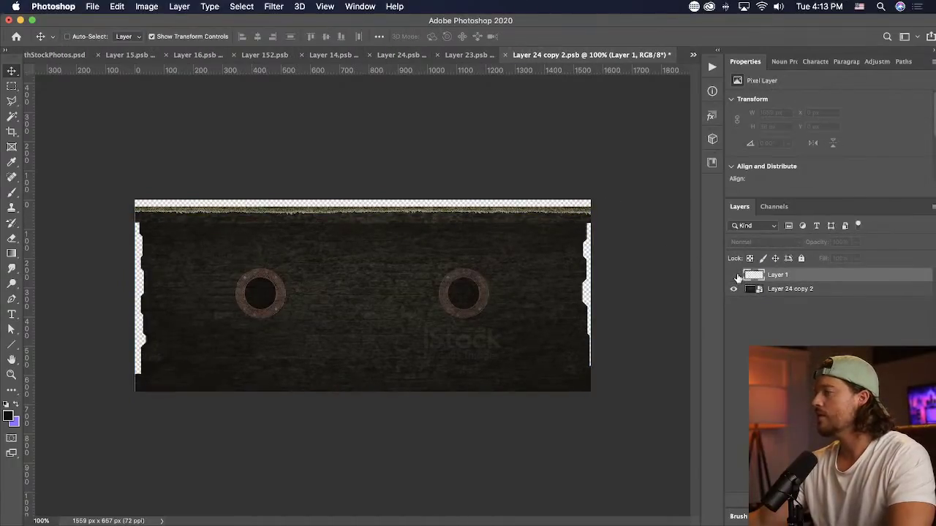
click(734, 276)
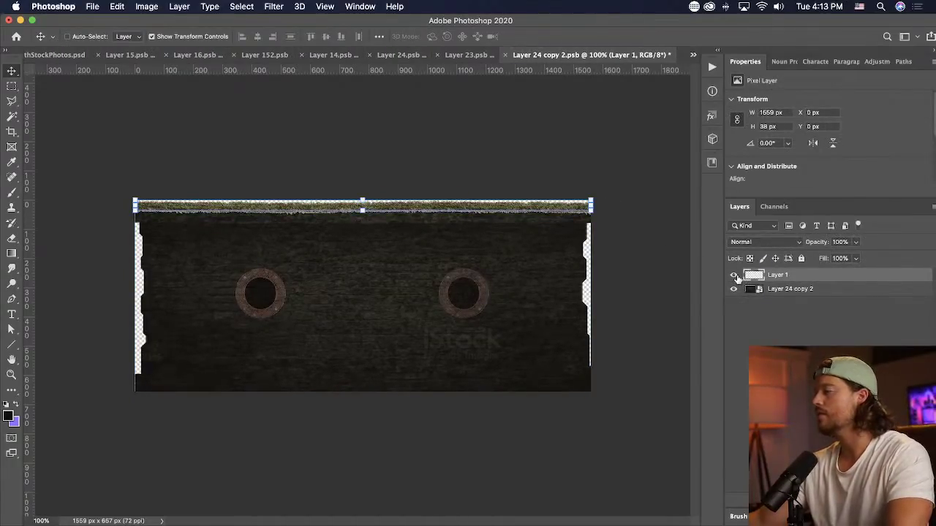
key(super+s)
click(49, 58)
click(49, 59)
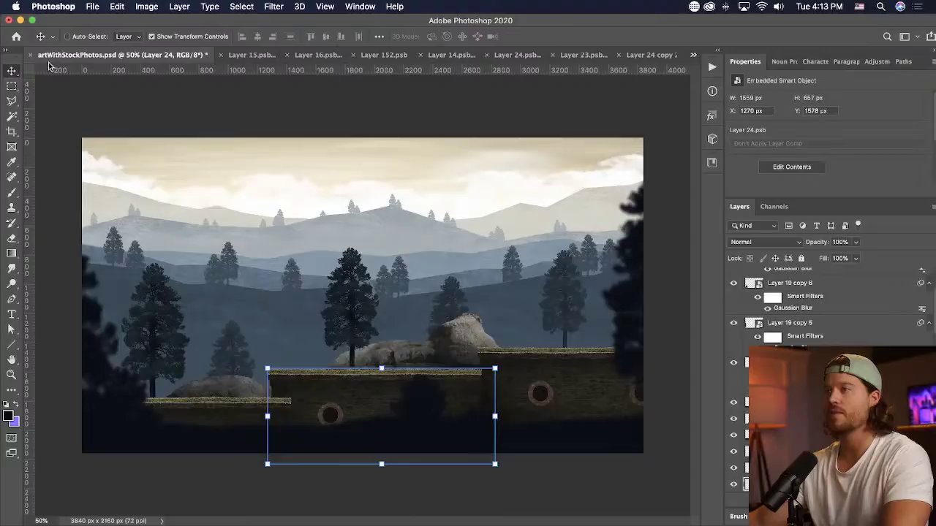
- Select the dark foreground ground and blurred tree layers together and merge them into one layer
click(550, 439)
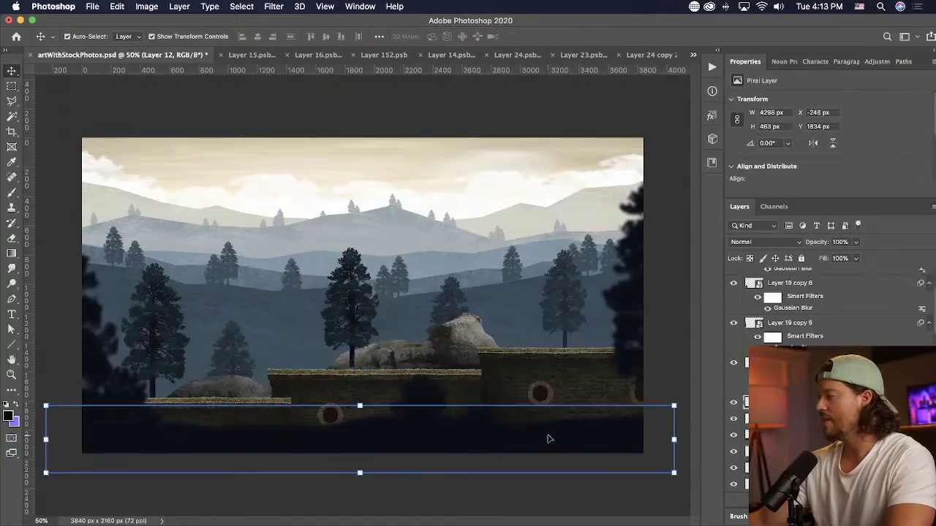
shift+click(618, 309)
drag(99, 374, 62, 376)
key(super+z)
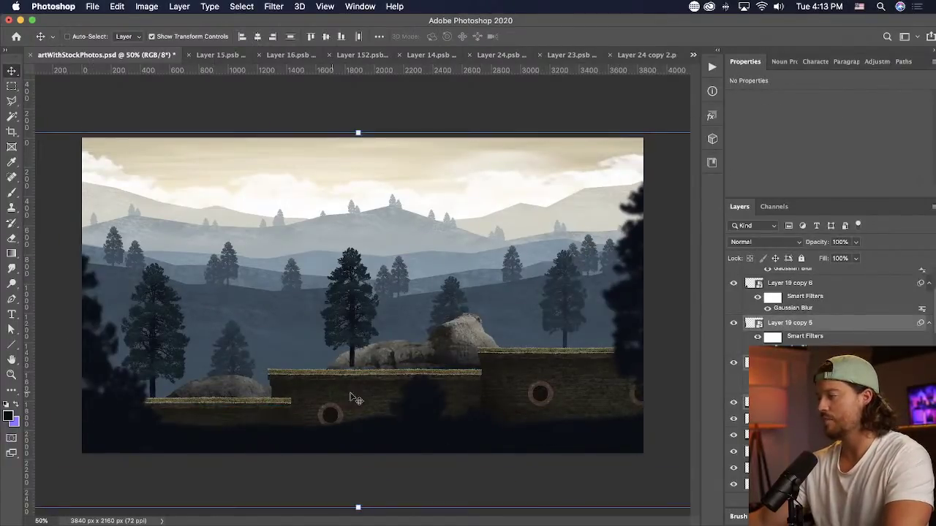
drag(429, 403, 439, 365)
key(super+z)
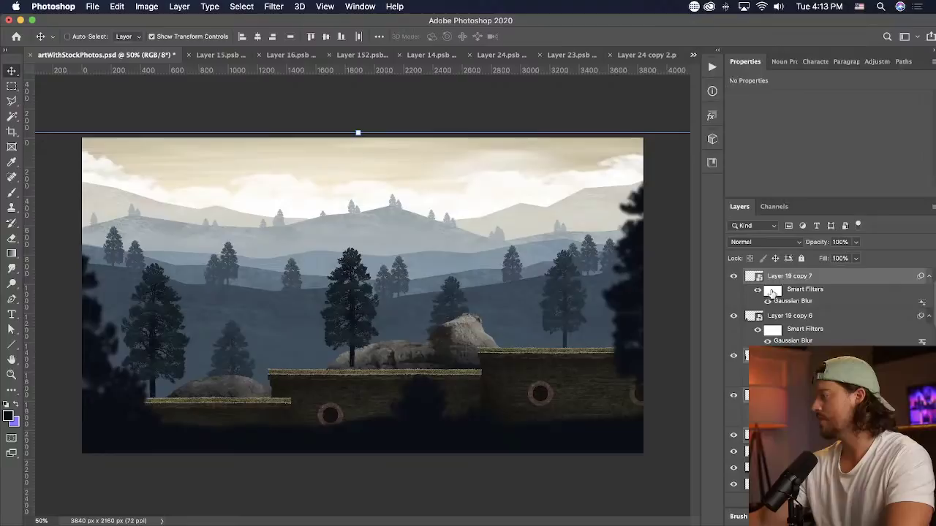
right_click(779, 313)
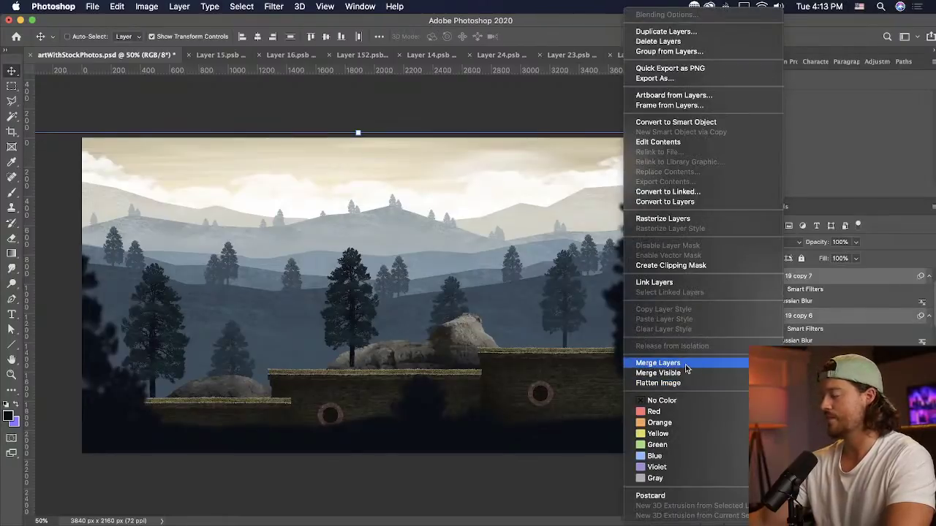
click(662, 362)
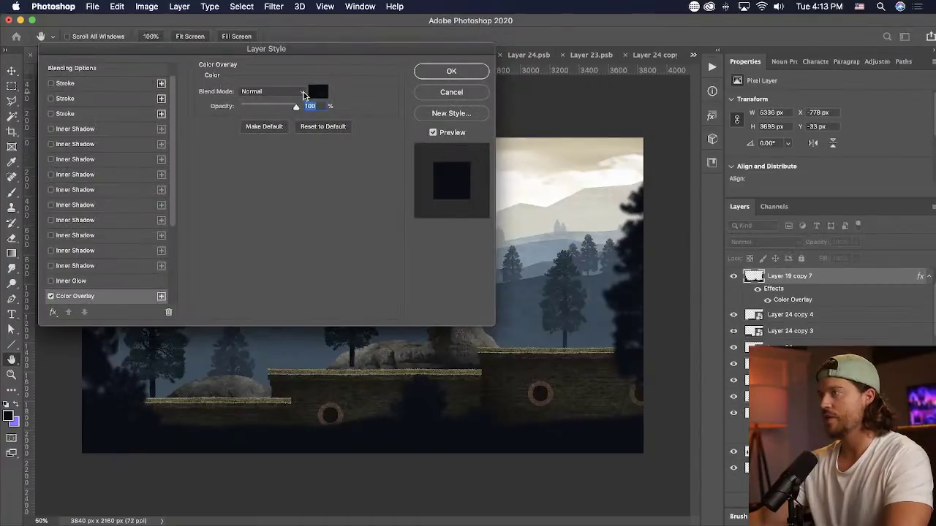
- Set the merged foreground layer's Color Overlay to pure black at 100% opacity
click(318, 92)
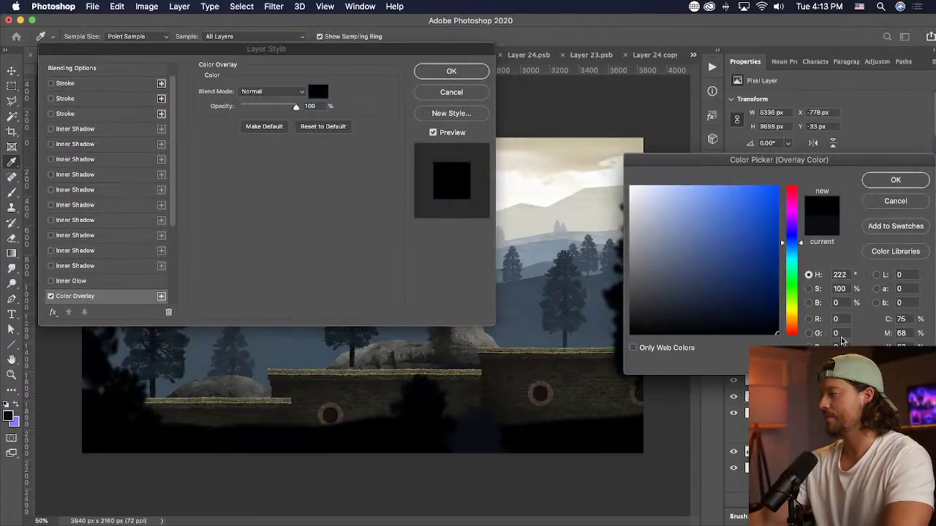
click(866, 201)
click(451, 71)
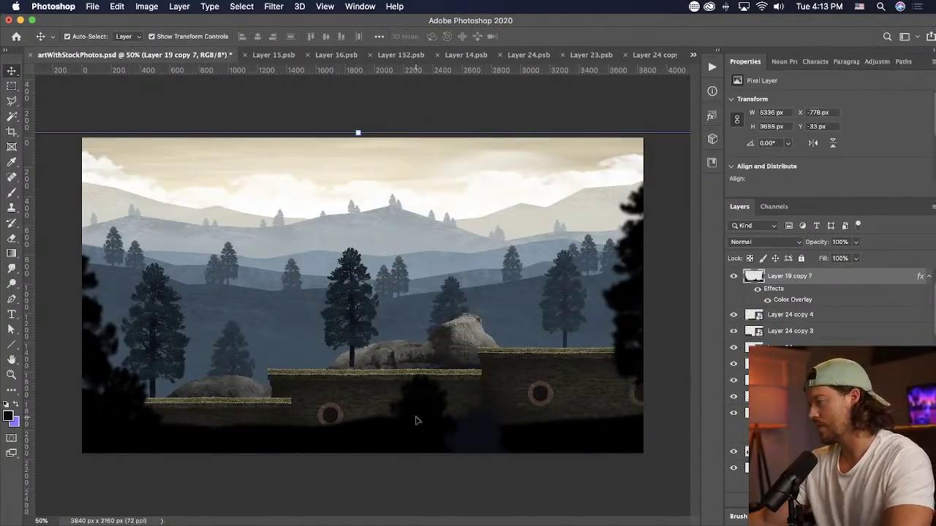
- Delete the leftover blurred layer, Layer 19 copy 8, from above the black foreground and save the scene
click(805, 314)
scroll(797, 314, up, 2)
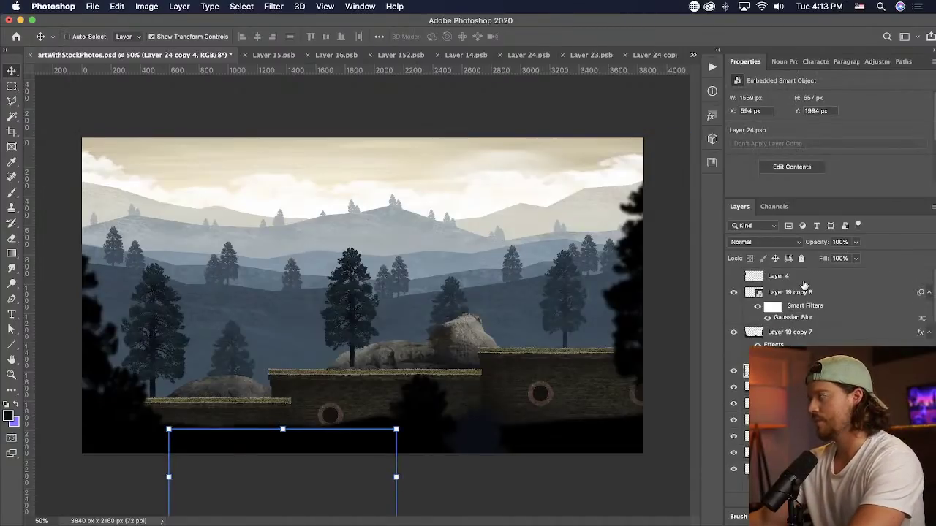
click(798, 294)
drag(428, 452, 428, 241)
key(Delete)
key(super+s)
super+click(458, 111)
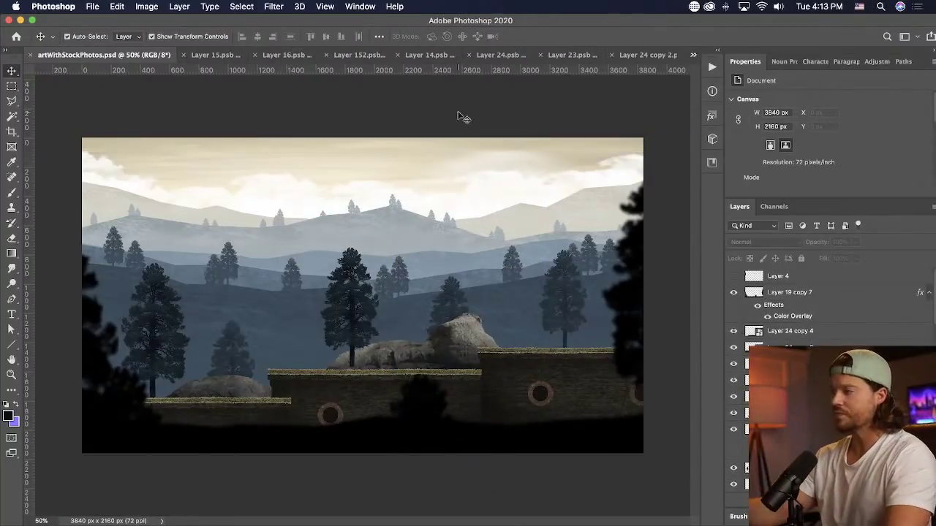
- Add a white inner shadow to the rock layer with angle 36°, distance 18 px and size 0 px
click(454, 358)
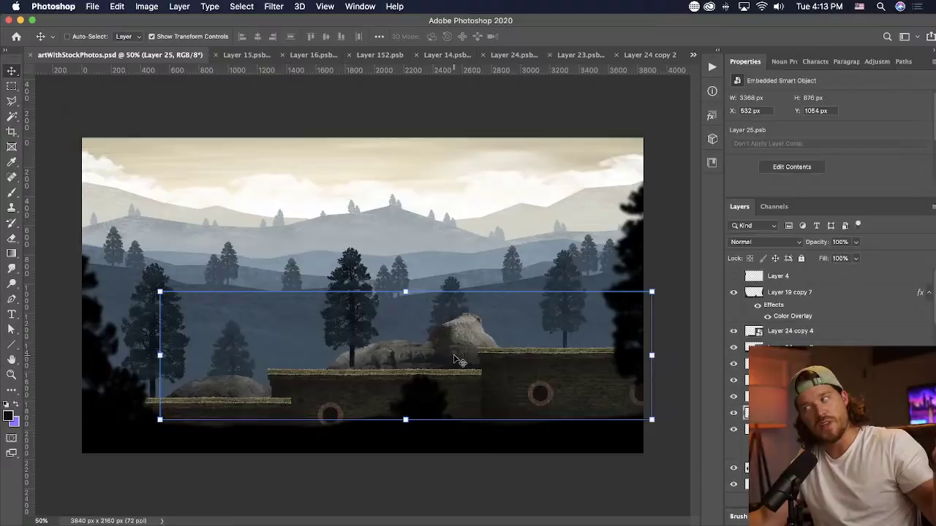
click(530, 395)
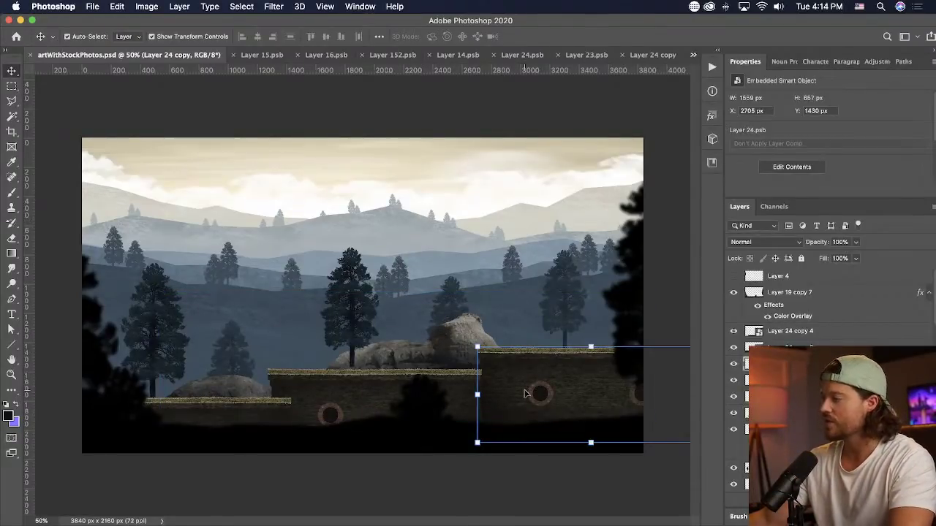
click(407, 352)
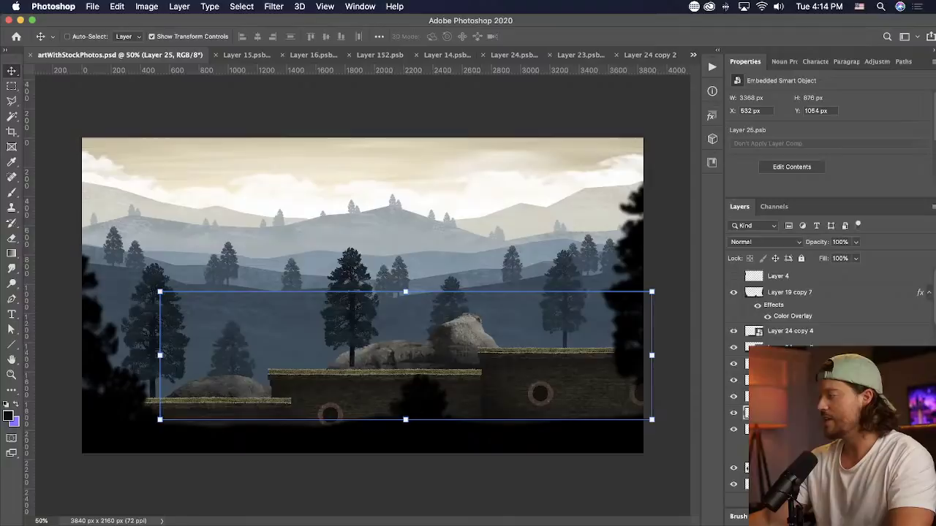
click(834, 442)
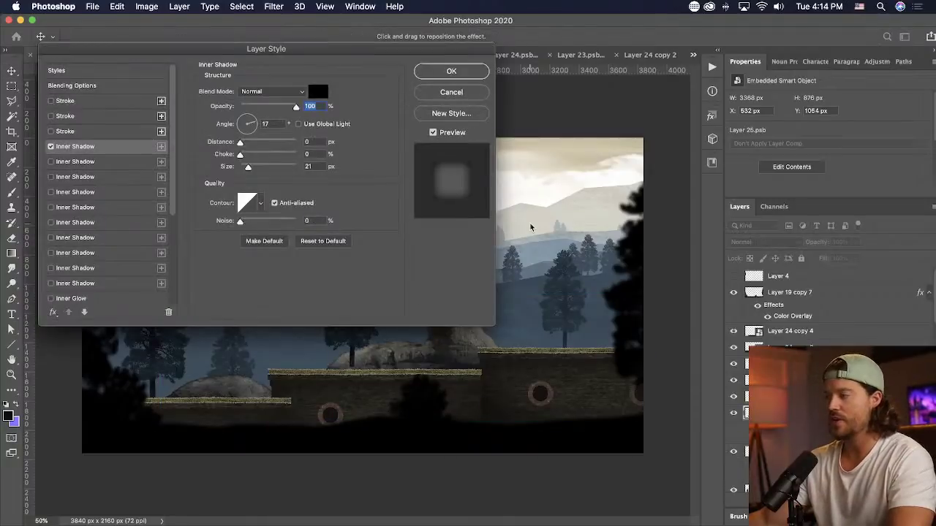
drag(367, 51, 827, 88)
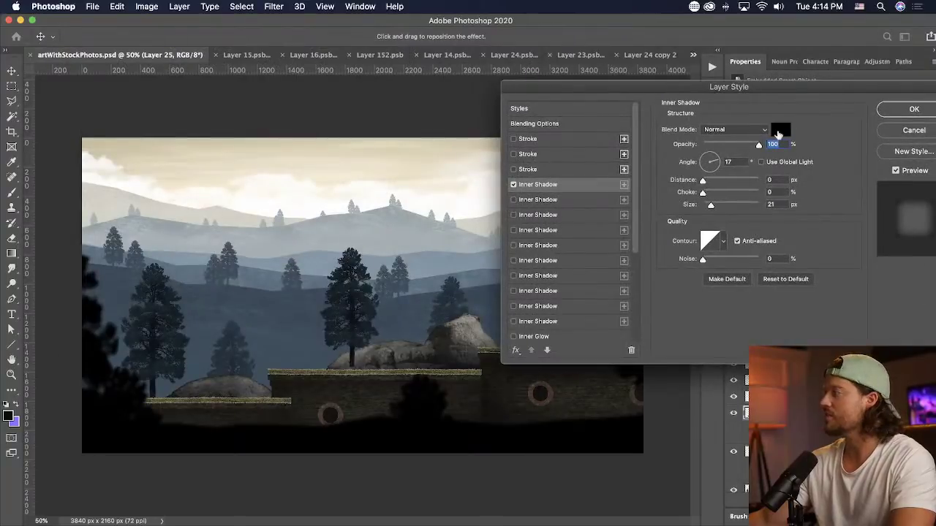
click(781, 130)
drag(680, 208, 628, 183)
click(893, 180)
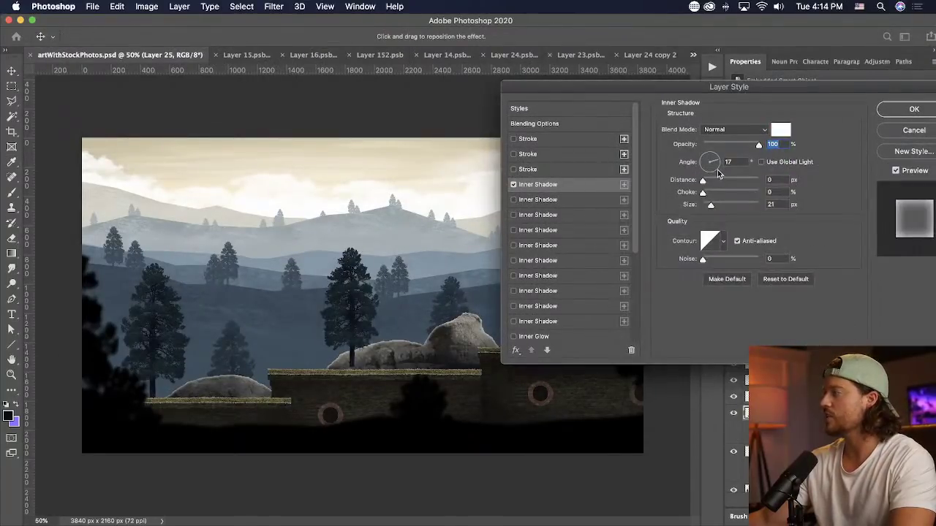
drag(717, 162, 713, 180)
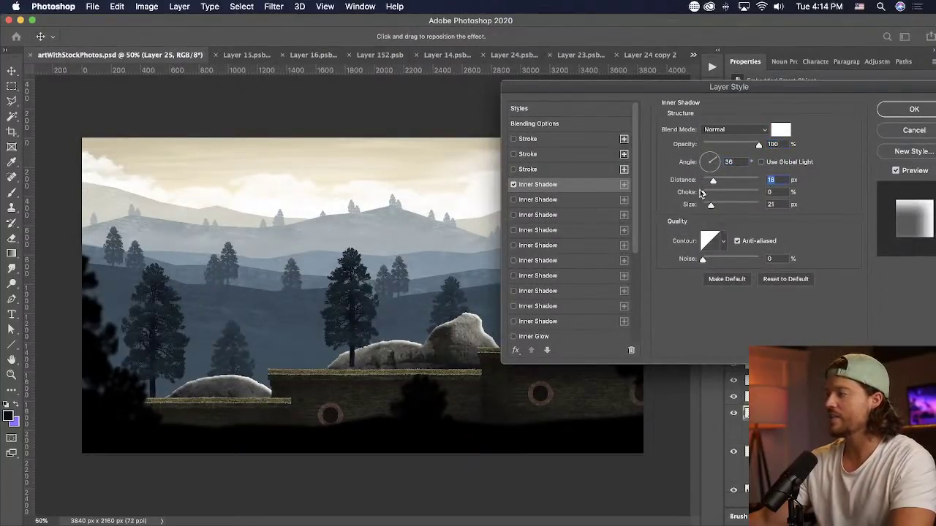
drag(709, 214, 670, 209)
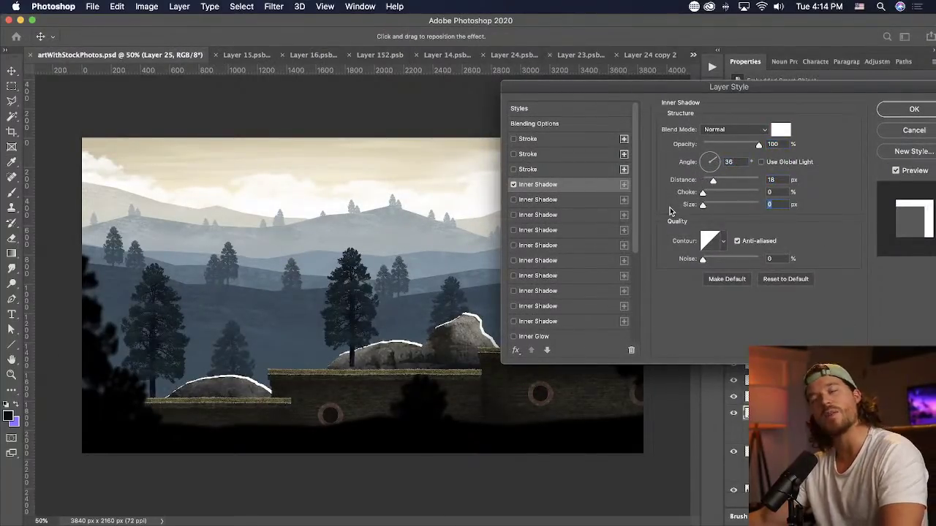
- Soften the rocks' inner shadow to size 59 px and 57% opacity, using a dark blue sampled from the hill behind them
drag(702, 204, 718, 204)
drag(777, 88, 772, 86)
click(777, 126)
click(320, 338)
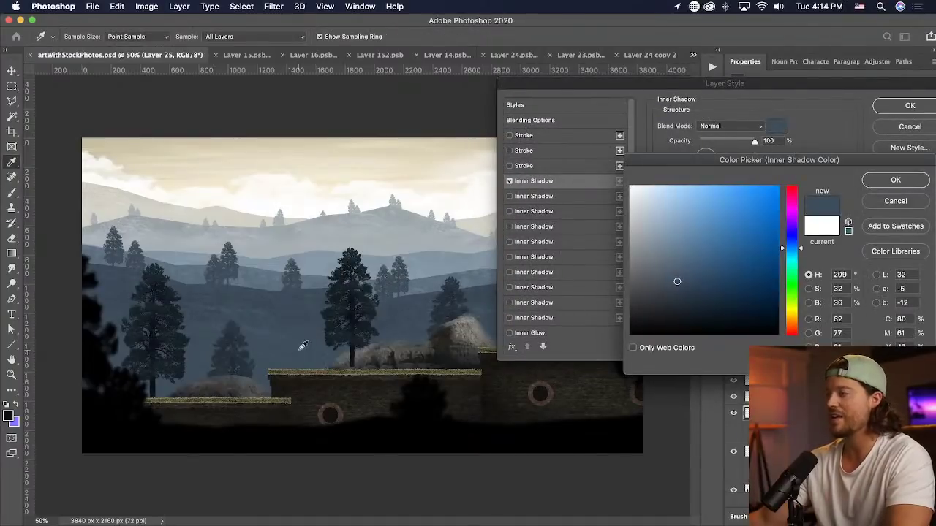
click(896, 180)
drag(754, 141, 731, 143)
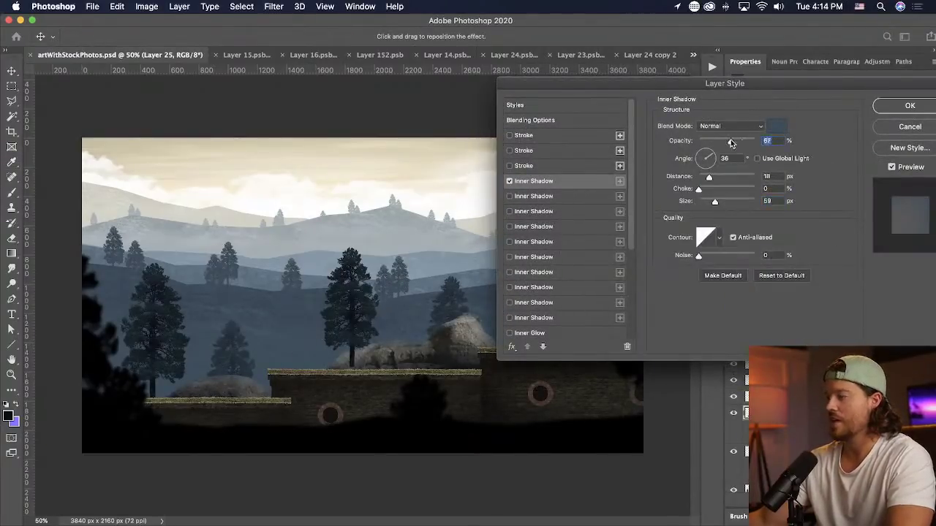
click(903, 106)
- Merge the nearest dark blue hill with its overlay texture layer, Layer 23 copy 19
super+click(517, 329)
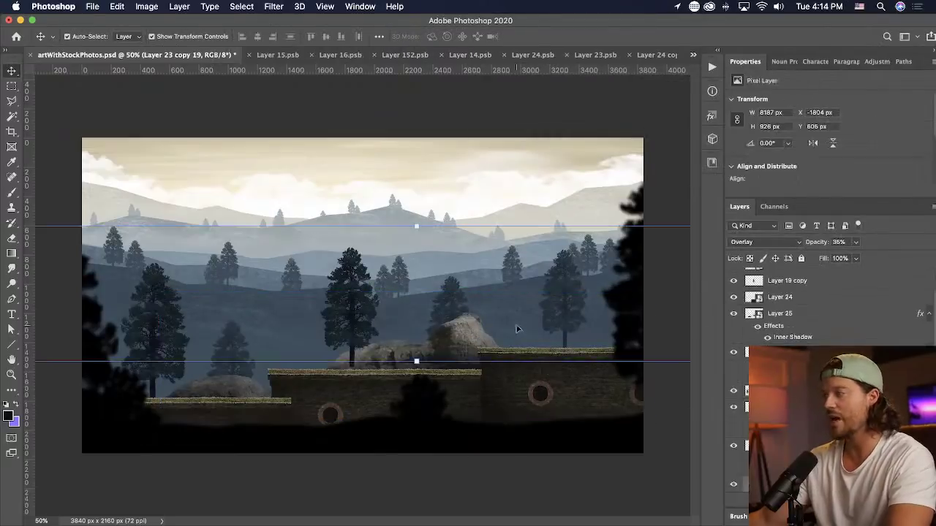
scroll(826, 388, down, 5)
shift+click(799, 416)
right_click(799, 416)
click(721, 363)
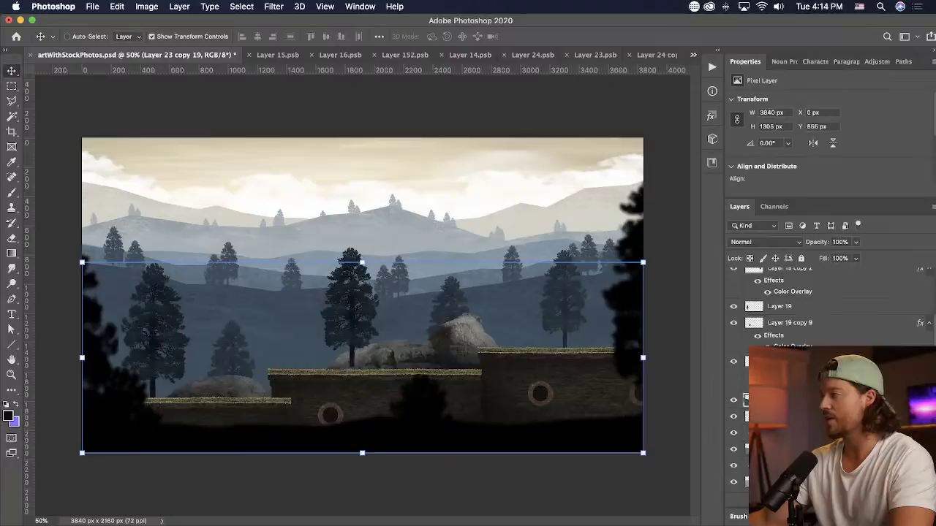
- Give the merged nearest hill an inner shadow in the lighter blue of the hill behind, size 133 px and 57% opacity
click(826, 400)
click(757, 127)
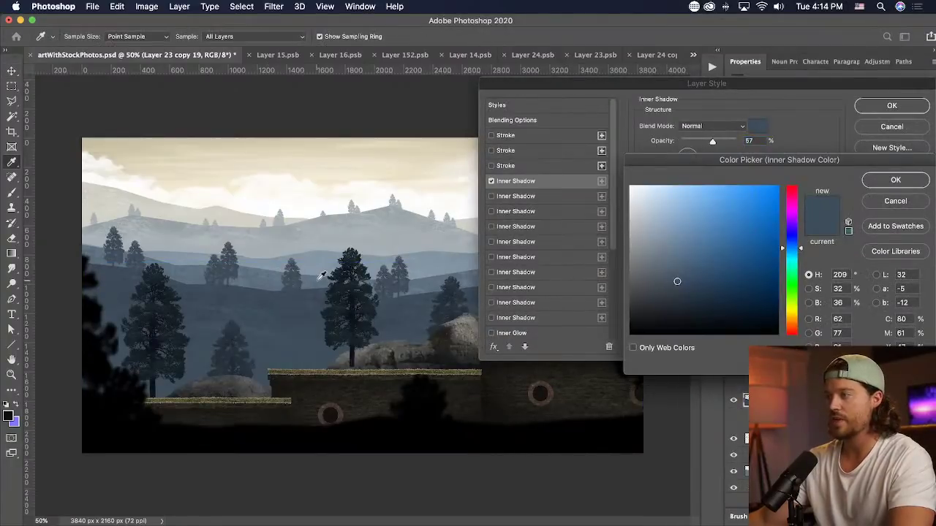
click(317, 273)
click(895, 180)
drag(718, 144, 738, 143)
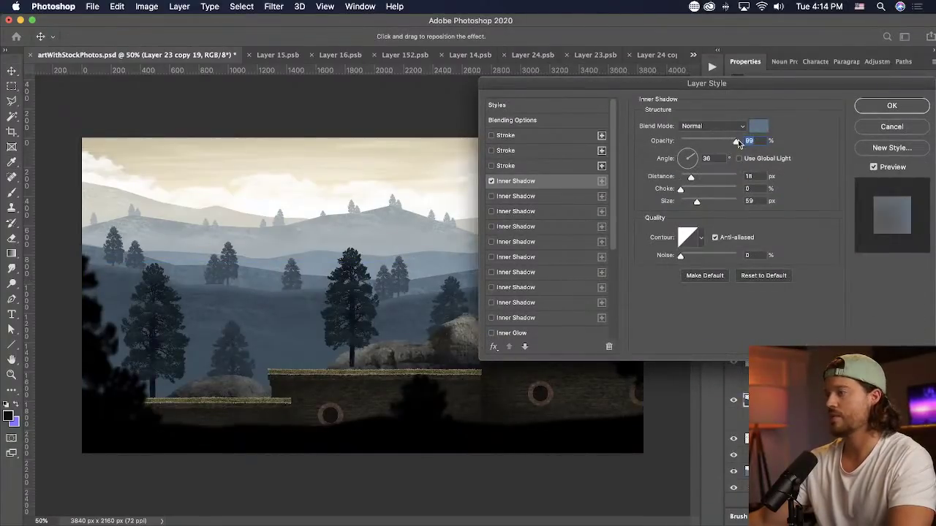
click(712, 202)
click(714, 142)
click(887, 108)
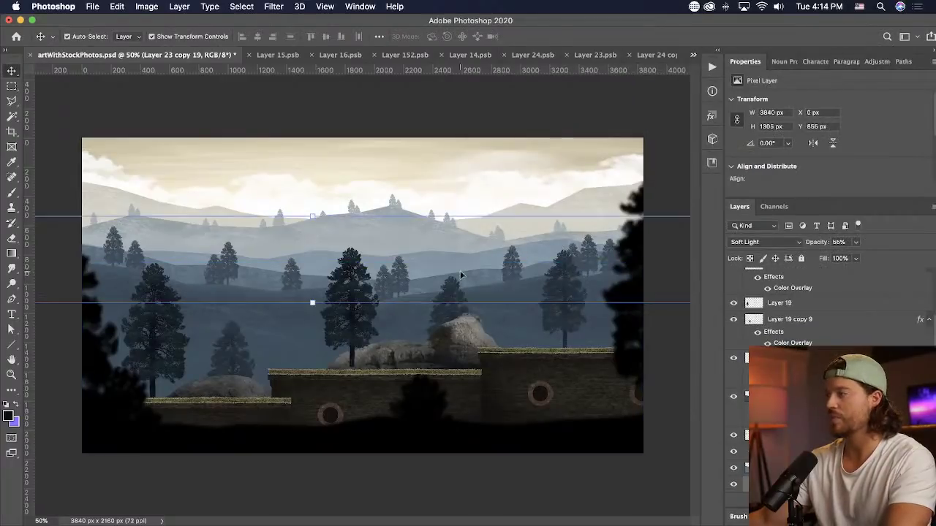
- Merge the second hill with its texture layer and give it an inner shadow in a sampled paler blue at 83% opacity
shift+click(787, 468)
right_click(786, 468)
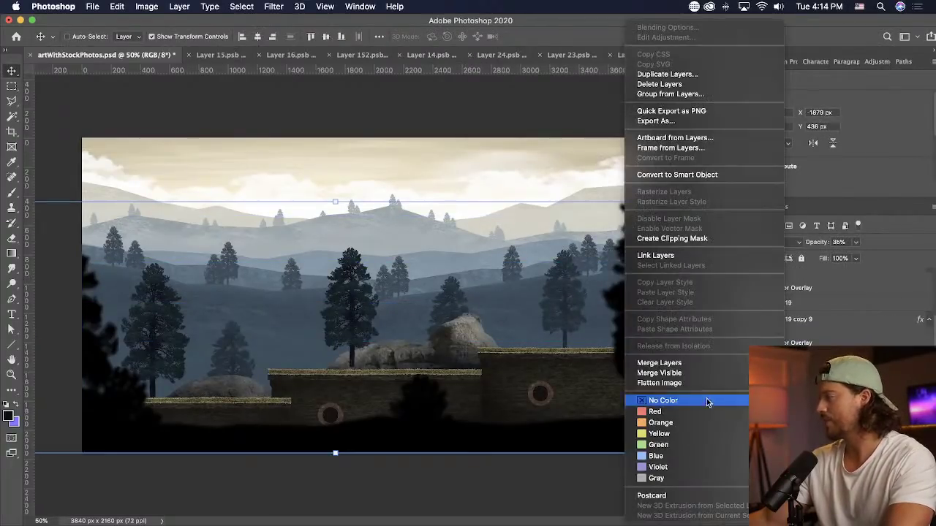
click(685, 365)
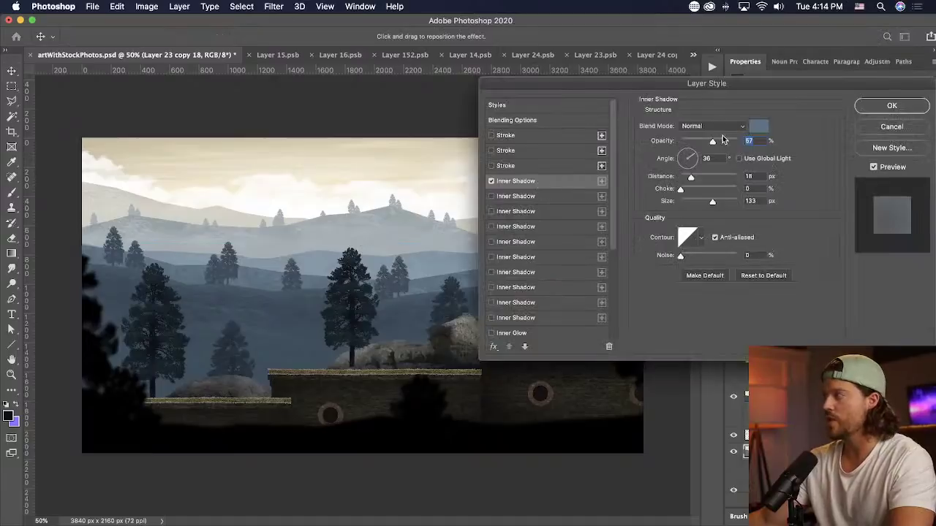
click(758, 126)
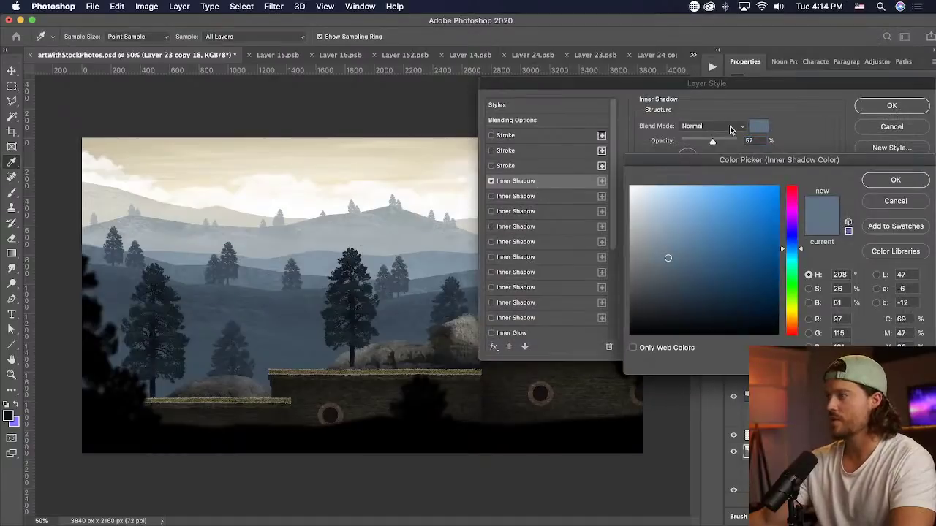
click(314, 263)
click(894, 180)
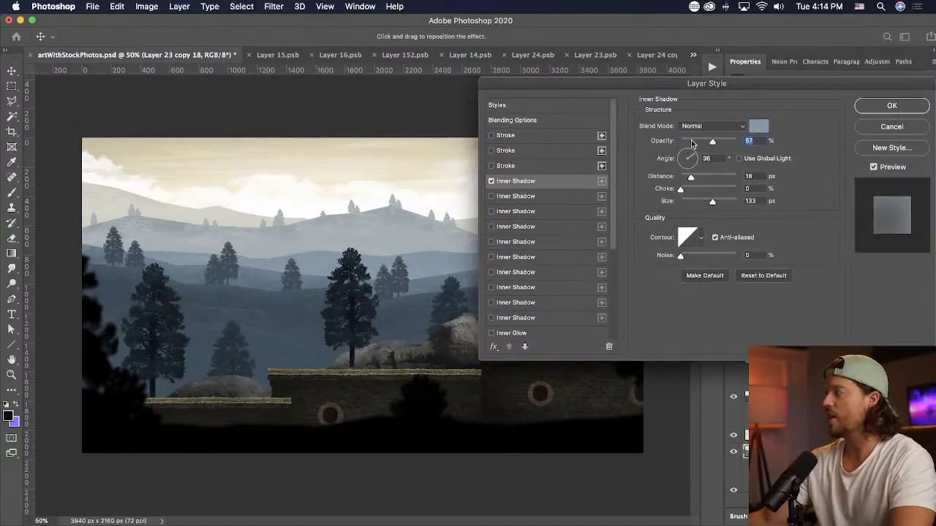
drag(712, 141, 723, 143)
click(892, 105)
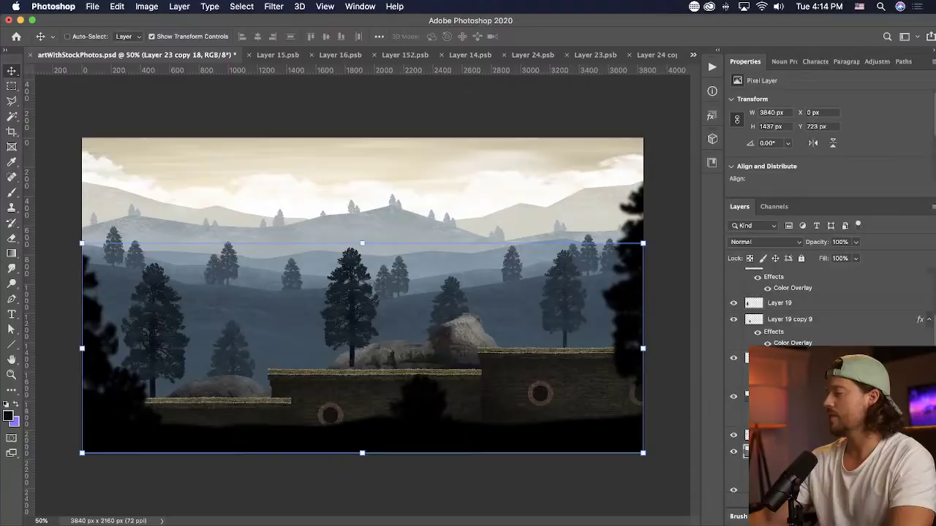
- Merge the third hill with its texture layer, Layer 23 copy 14, and give it an inner shadow in the paler grey-blue sampled behind it
scroll(804, 308, down, 2)
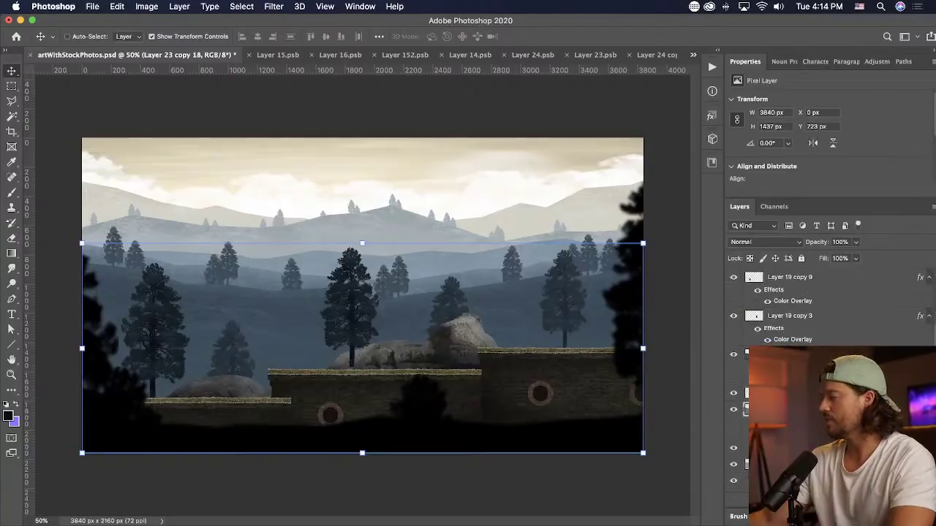
click(796, 448)
shift+click(796, 464)
right_click(796, 465)
click(722, 364)
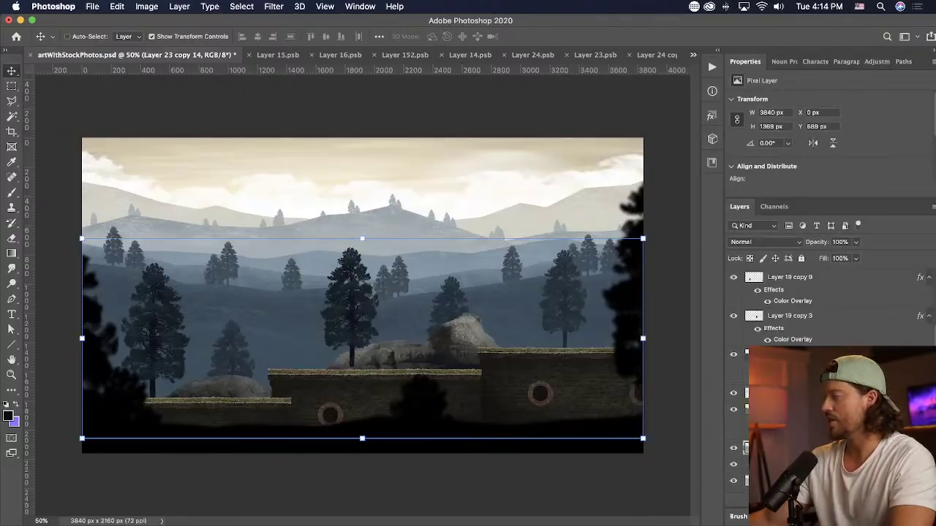
double_click(755, 328)
click(758, 126)
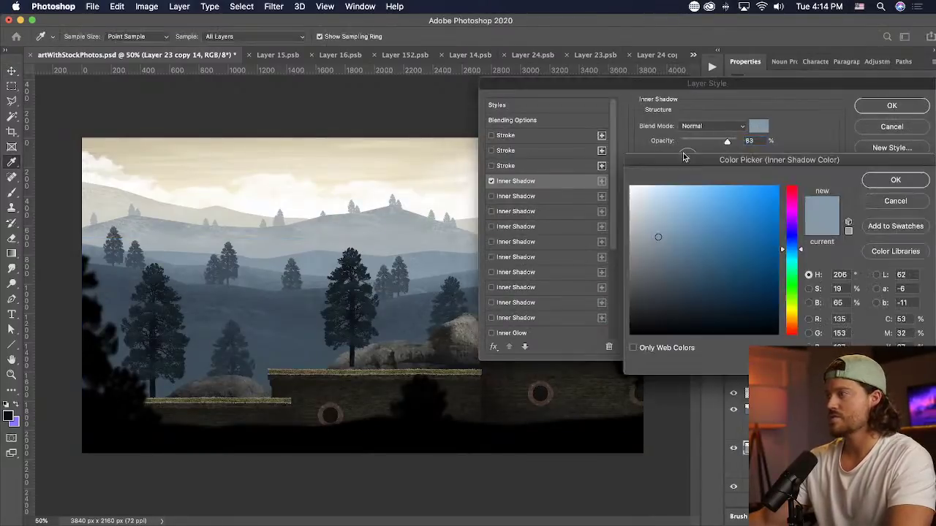
click(381, 250)
click(888, 180)
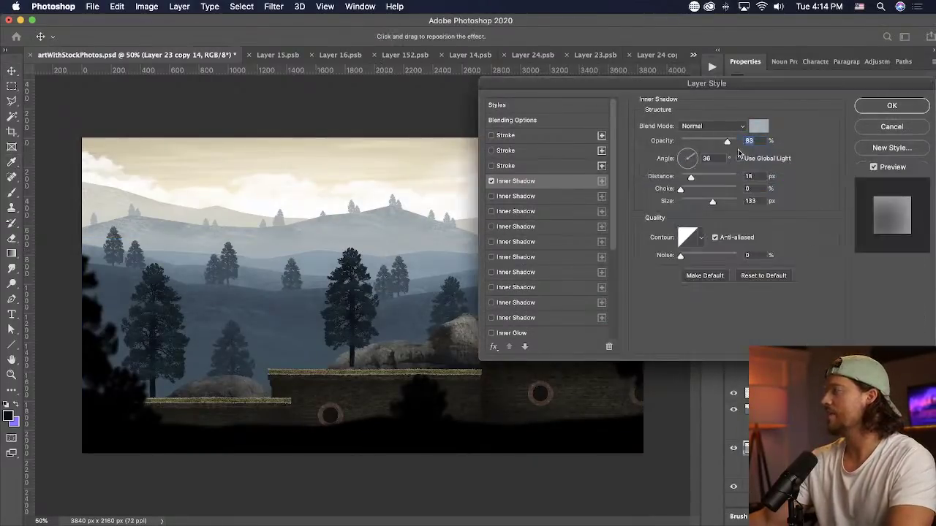
click(891, 106)
- Merge the farthest beige hill, Layer 23 copy 10, with its overlay texture layer
click(230, 211)
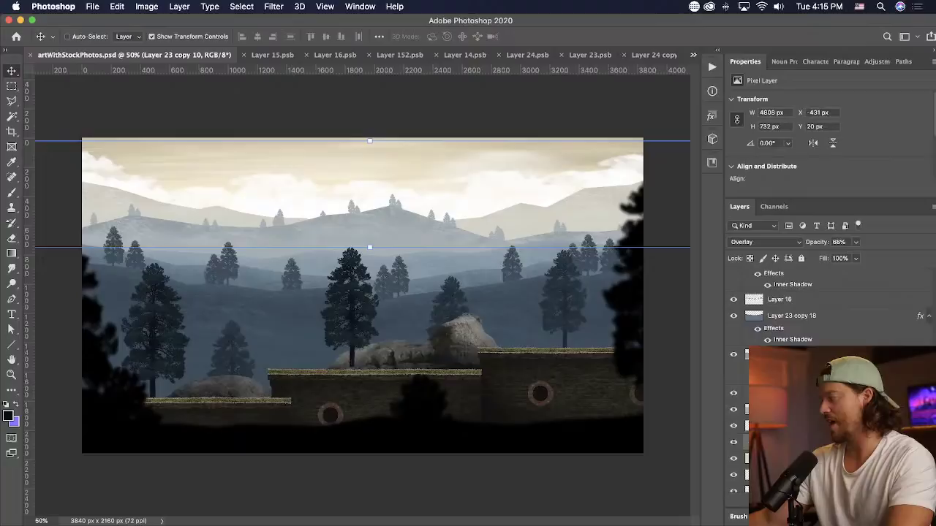
click(547, 246)
drag(533, 222, 526, 194)
key(super+z)
shift+click(778, 459)
right_click(776, 456)
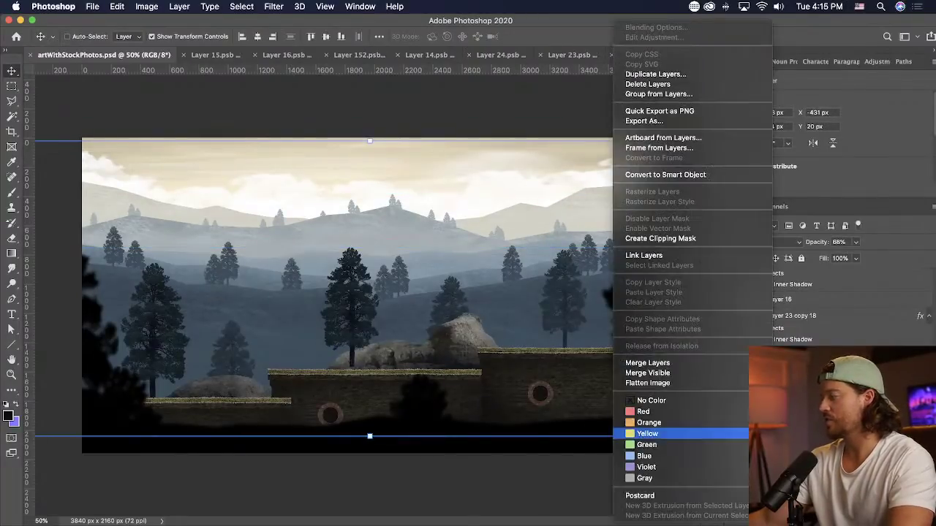
click(693, 362)
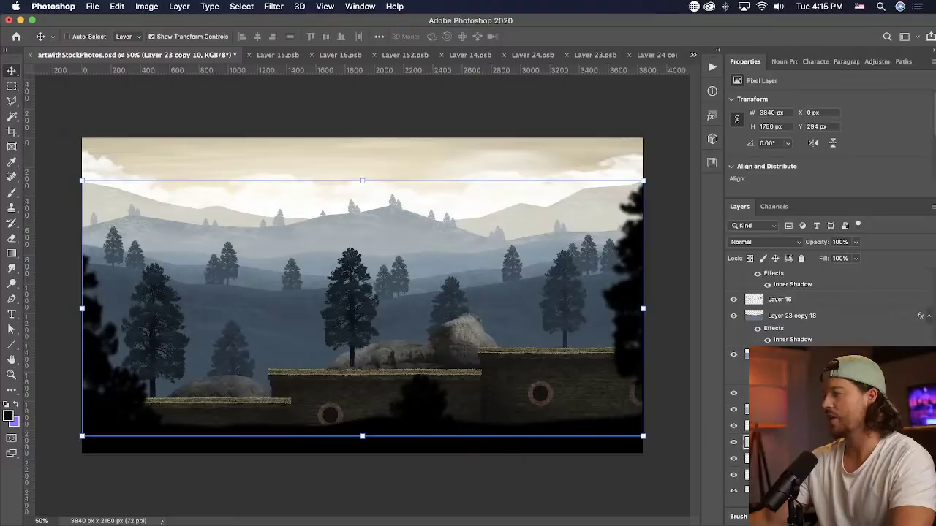
- Give the merged farthest hill an inner shadow in near-white sampled from the clouds, at 90% opacity and size 133 px
double_click(789, 284)
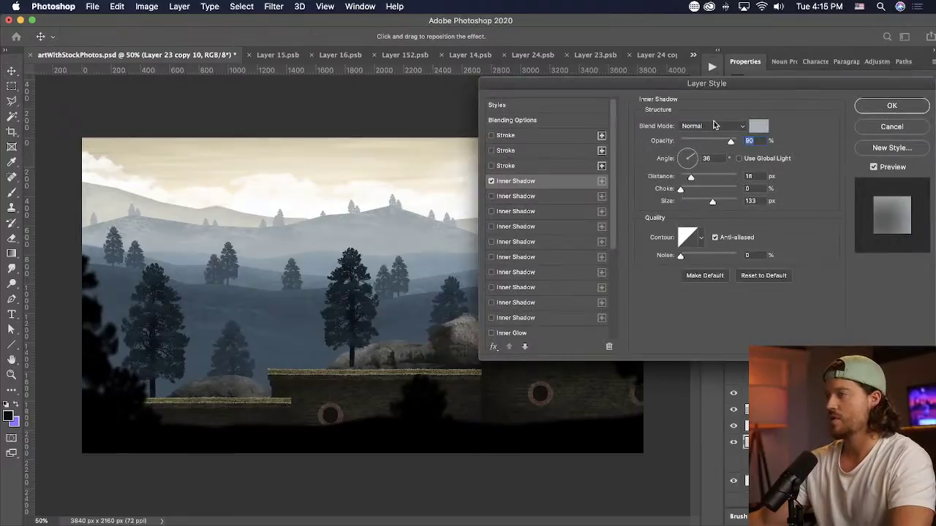
click(765, 131)
click(301, 205)
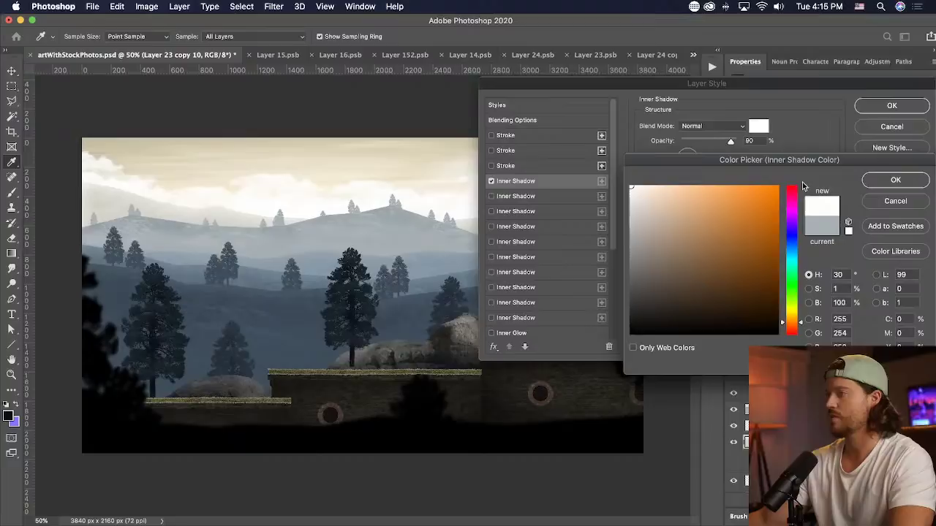
click(898, 181)
click(888, 104)
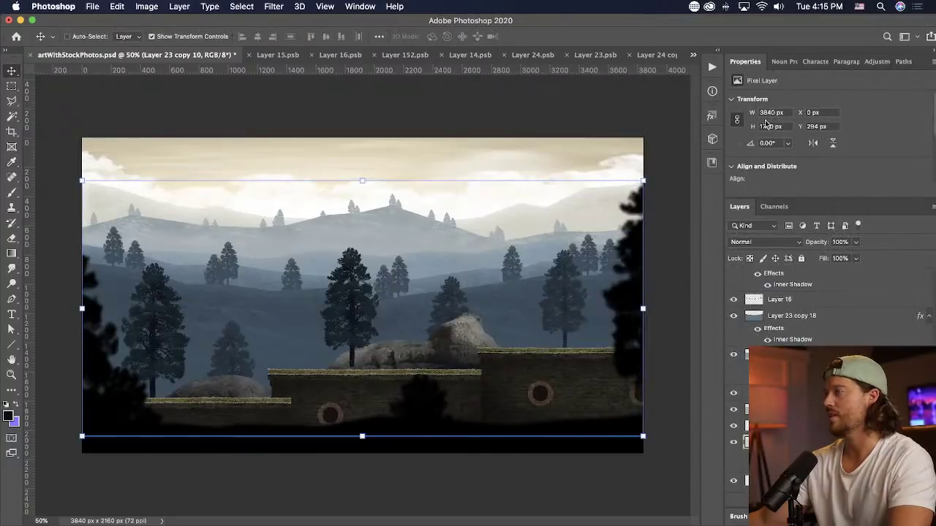
click(594, 123)
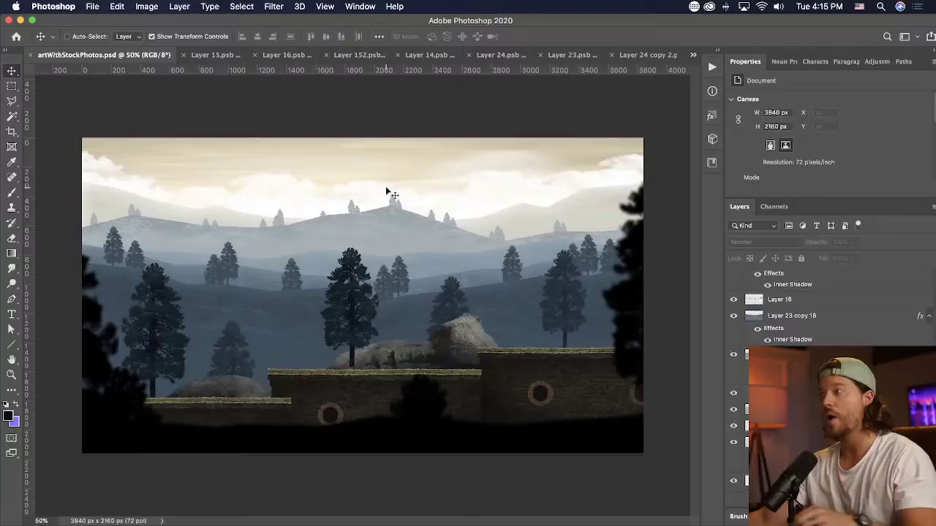
- Merge the sky's Linear Burn layer, Layer 20, with the layer below it and apply a Gaussian blur of 27.5 px radius
click(367, 144)
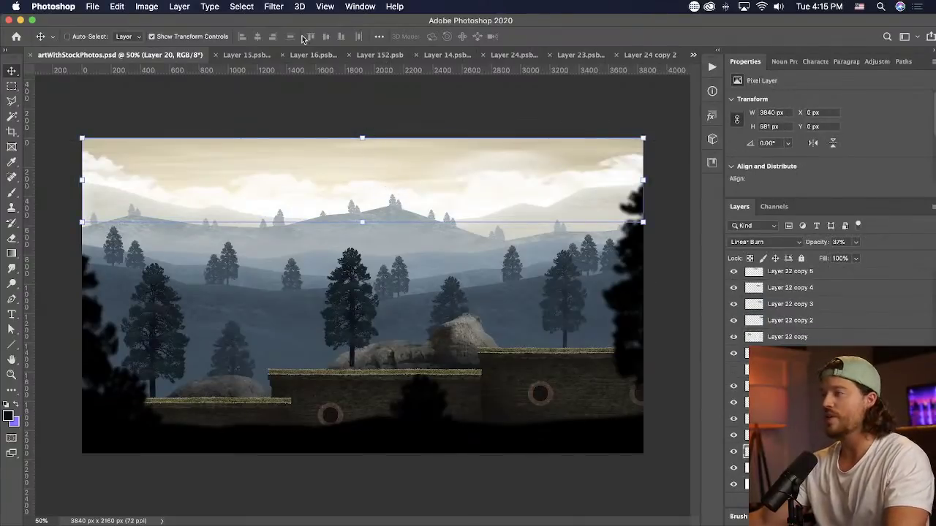
shift+click(773, 469)
right_click(774, 469)
click(807, 364)
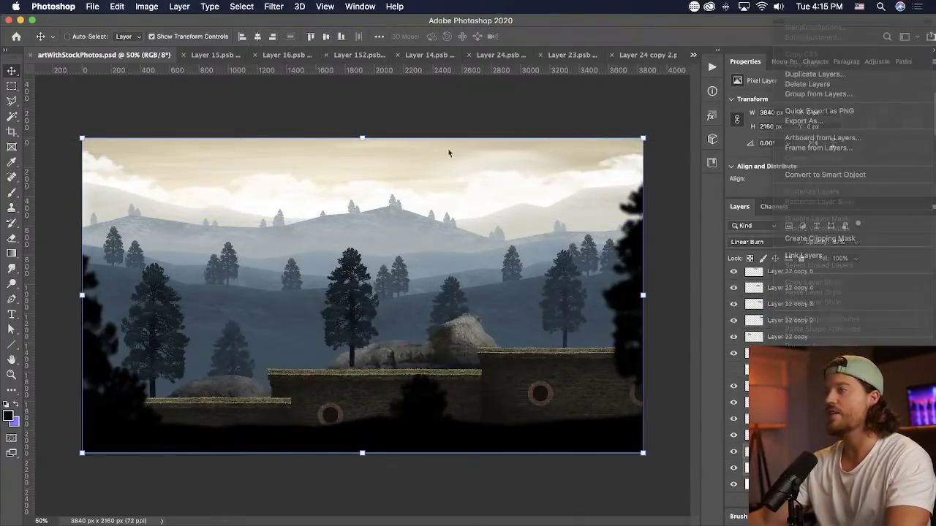
click(274, 6)
mouse_move(293, 146)
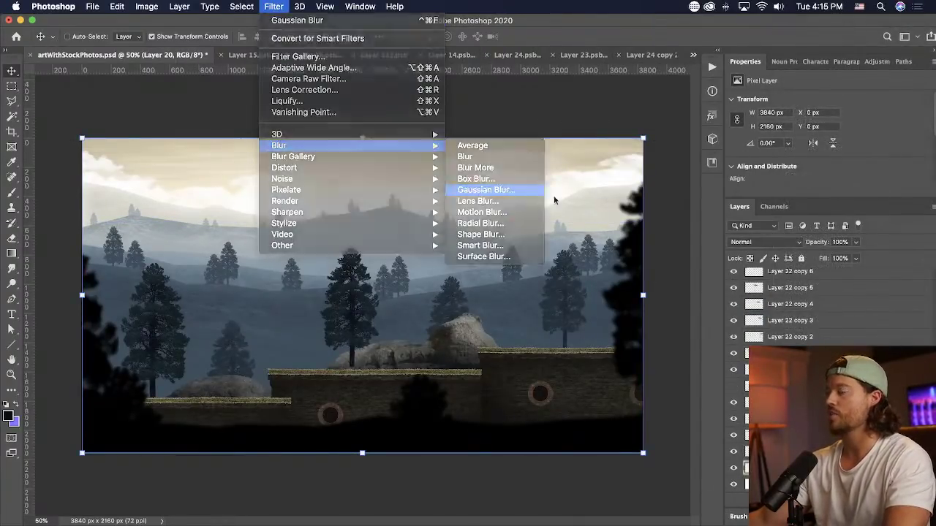
click(471, 189)
click(786, 118)
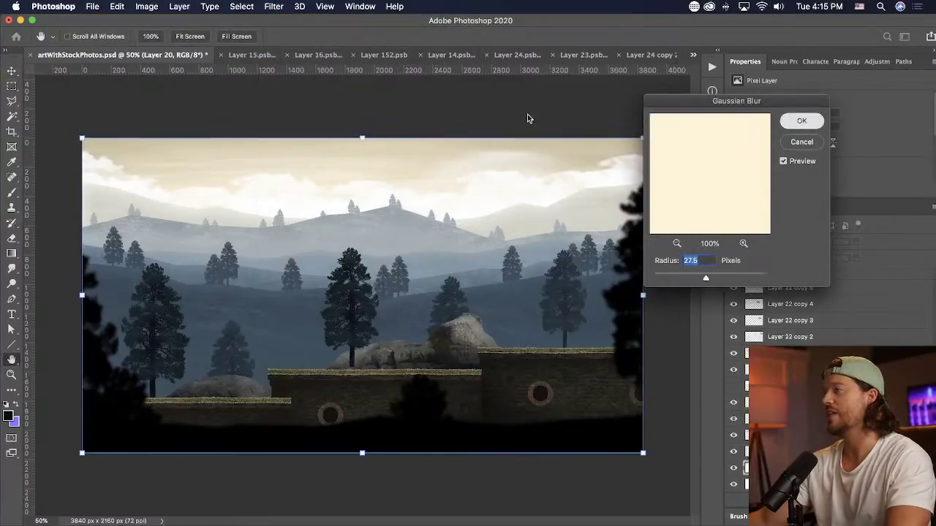
super+click(529, 118)
- Delete the middle and left brick platforms and move the remaining one to the centre, at about X 1159, Y 1502 px
super+click(527, 386)
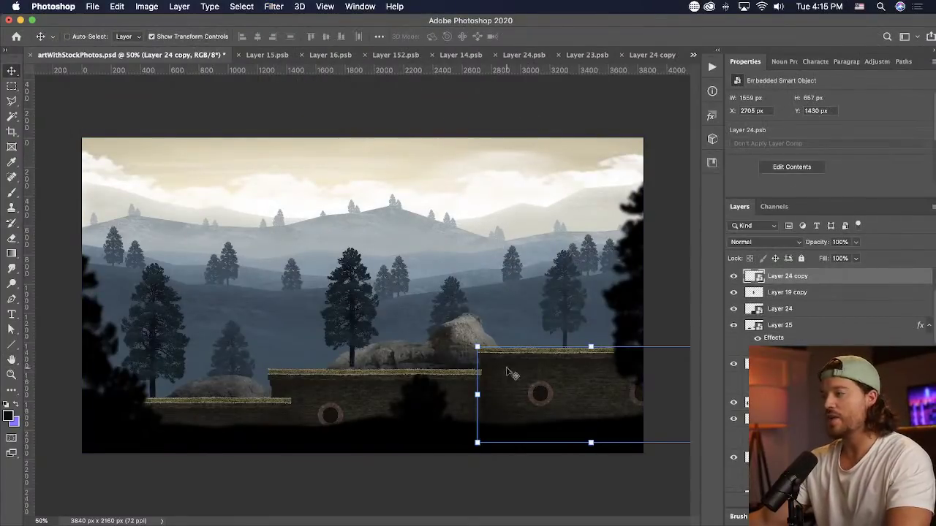
super+click(355, 394)
shift+super+click(230, 411)
key(BackSpace)
drag(572, 370, 355, 382)
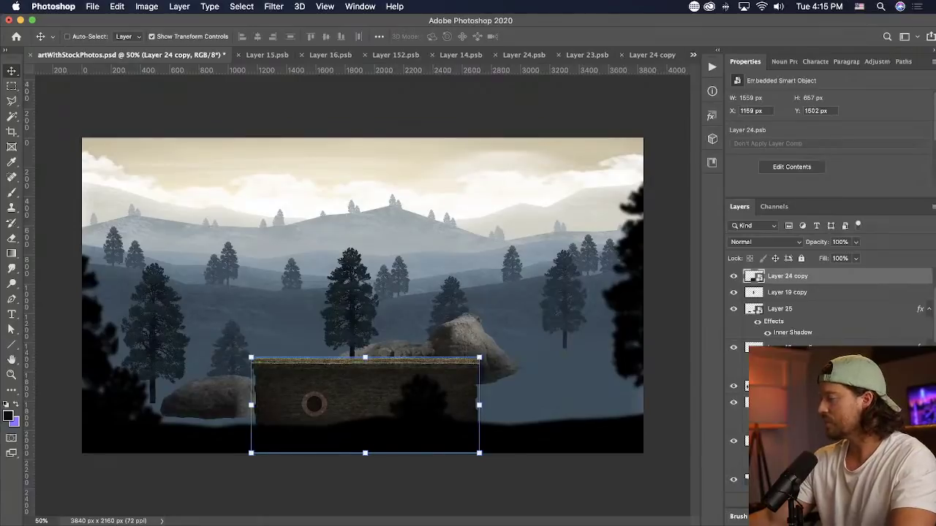
- Clip a Hue/Saturation adjustment to the brick platform and tint it dark blue, with saturation +43 and lightness -46
click(840, 503)
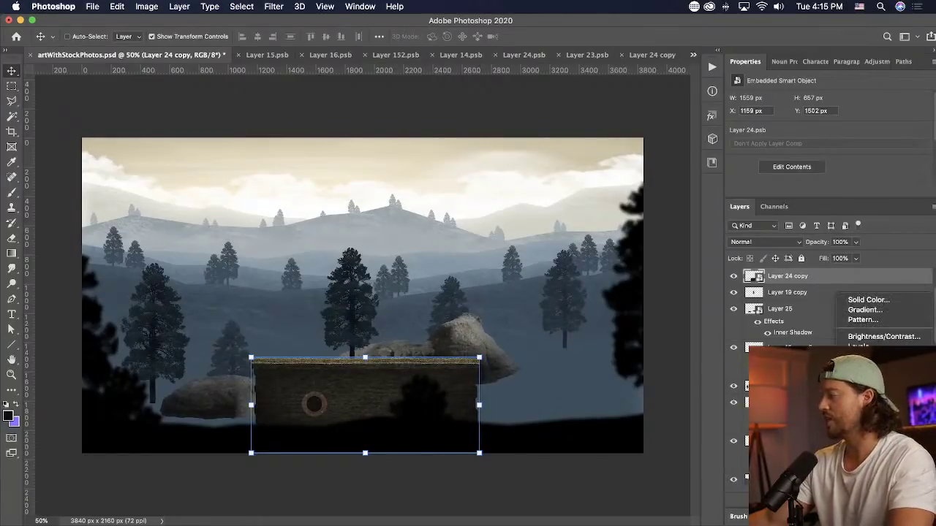
click(866, 394)
alt+click(817, 286)
drag(827, 145, 829, 144)
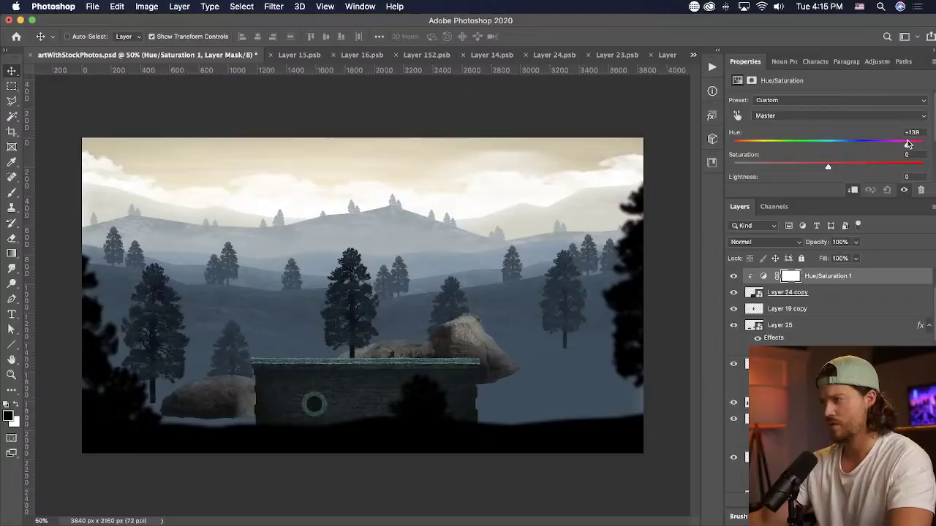
drag(905, 144, 763, 144)
scroll(868, 167, down, 1)
drag(829, 176, 785, 174)
drag(803, 129, 885, 130)
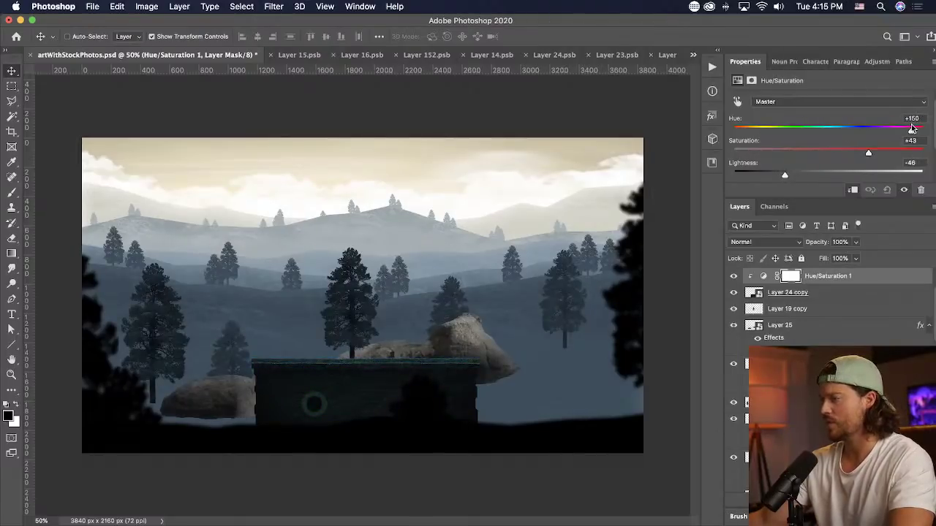
- Paint the adjustment's mask black over the round opening at 39% brush opacity, then convert adjustment and platform to one smart object
click(794, 278)
key(b)
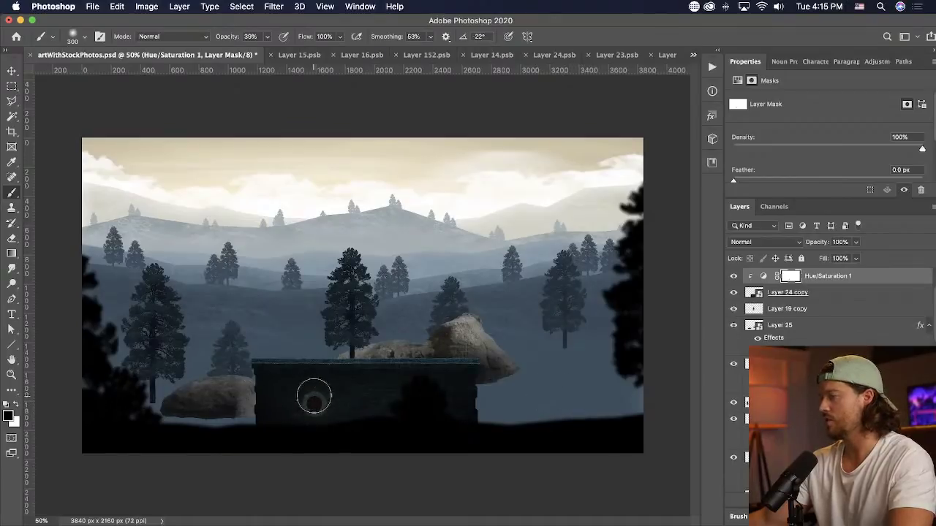
key(v)
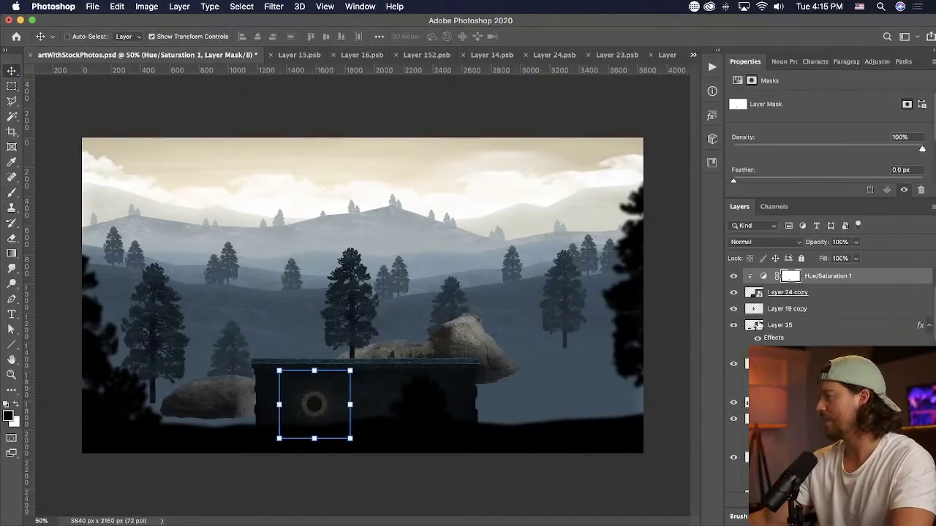
shift+click(816, 298)
right_click(816, 298)
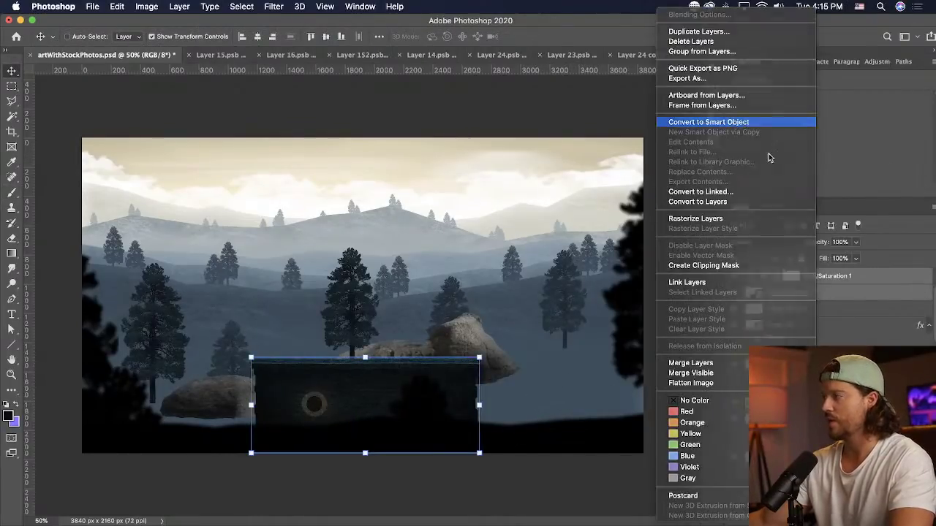
click(753, 121)
- Clip a new layer to the platform and draw a gradient from sampled near-white to transparent down from its upper edge
click(863, 503)
alt+click(809, 283)
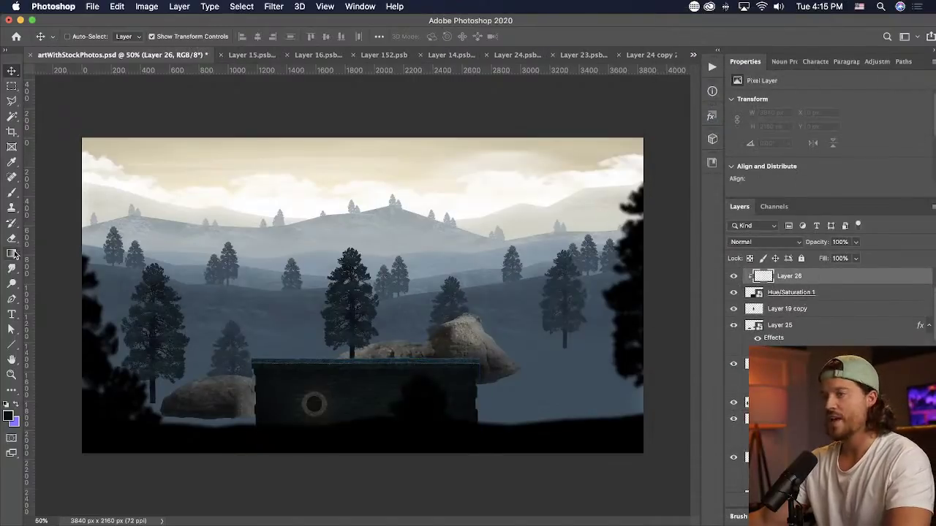
click(13, 254)
click(51, 254)
key(i)
drag(173, 210, 224, 195)
key(g)
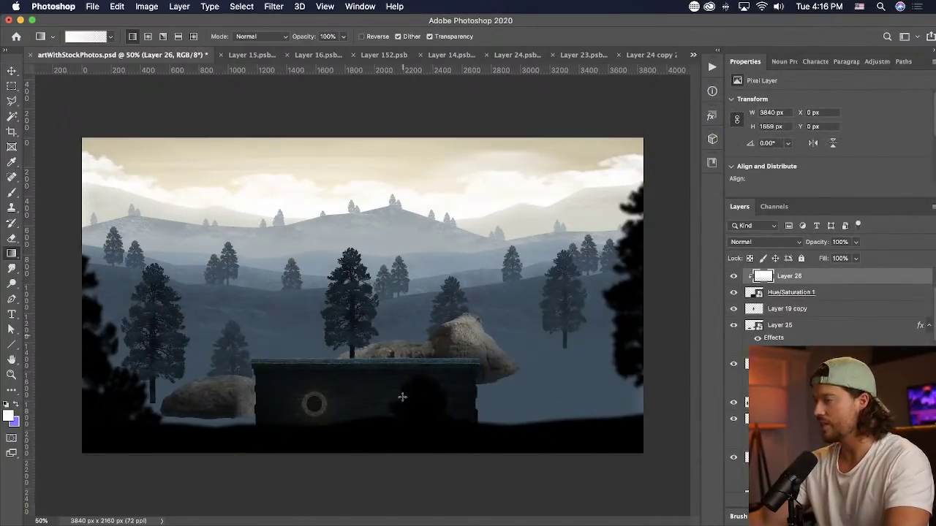
drag(403, 358, 402, 395)
- Set the gradient layer to Overlay at 73% opacity and combine it with the platform into a single smart object
click(745, 242)
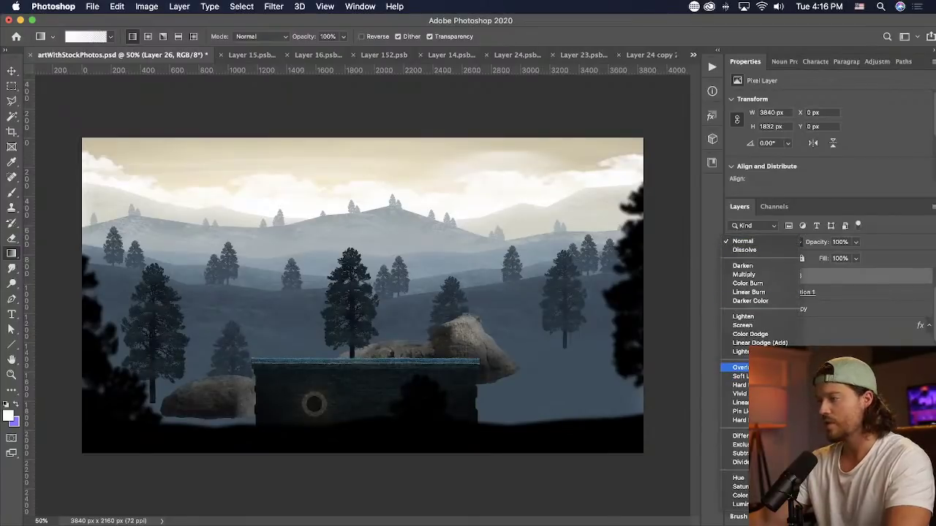
click(740, 367)
click(856, 242)
drag(856, 257, 842, 255)
key(v)
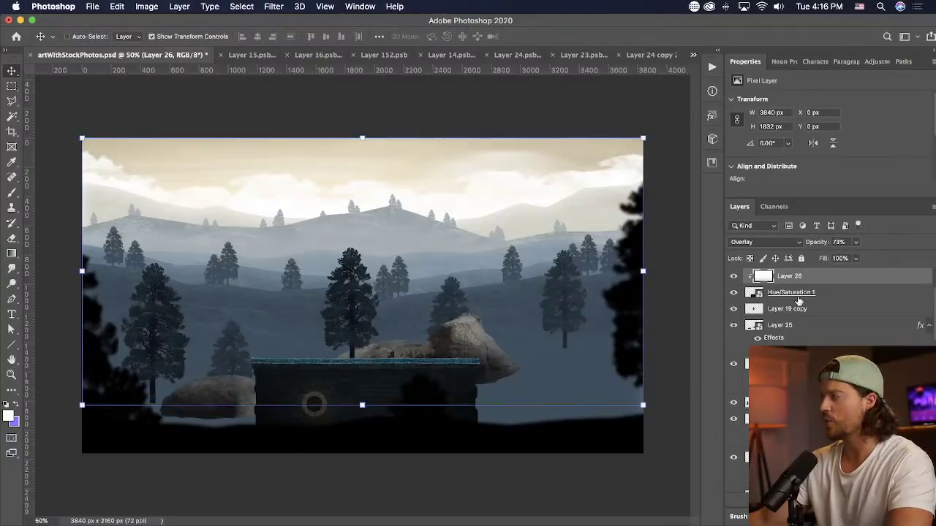
shift+click(799, 295)
right_click(802, 289)
click(689, 122)
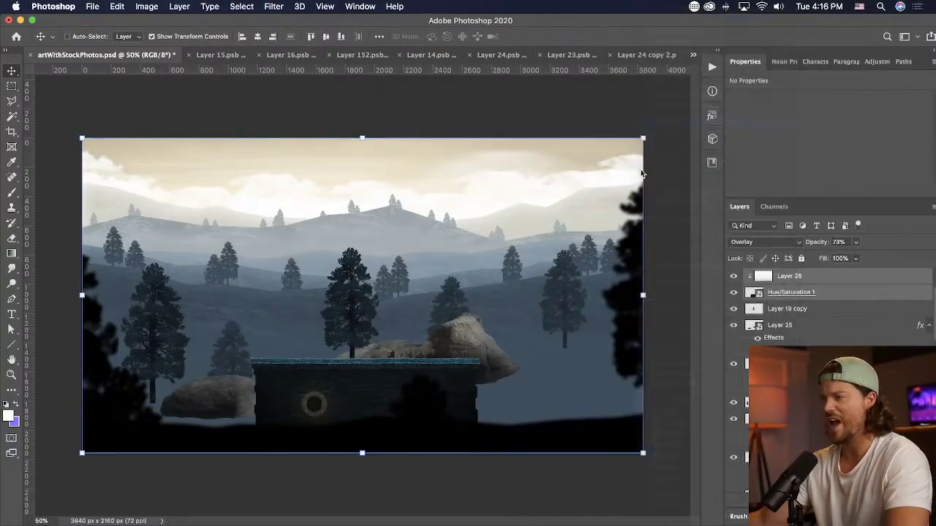
- Duplicate the dark blue platform to both sides at lower heights and shift the black foreground layer slightly down
drag(363, 411, 555, 432)
drag(454, 419, 191, 415)
drag(418, 420, 445, 435)
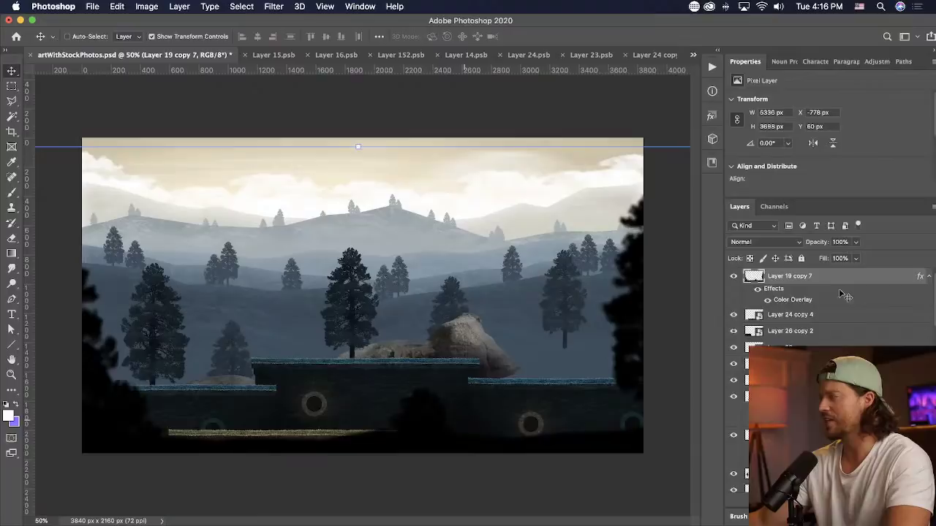
key(super+z)
click(734, 293)
click(734, 293)
drag(633, 323, 632, 341)
- Delete the old yellow-edged brick platform left in the lower foreground
super+click(295, 453)
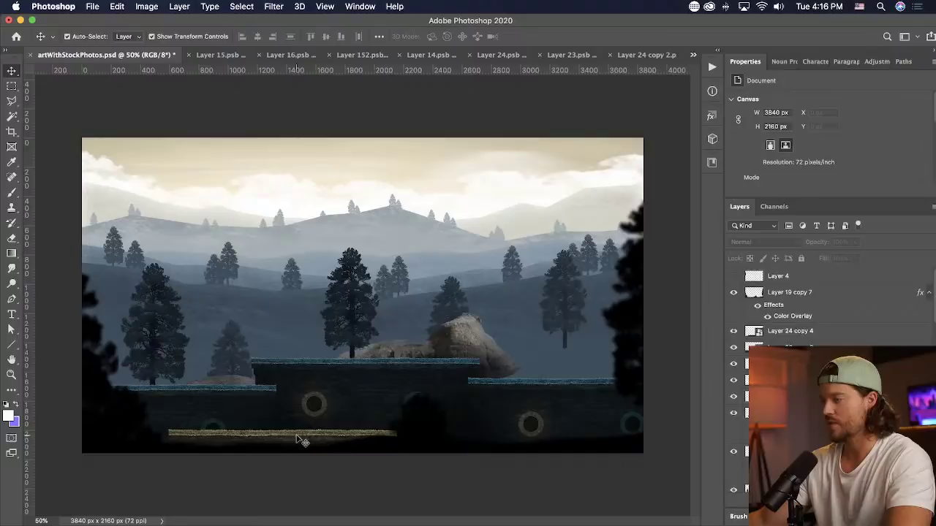
super+click(300, 437)
key(Delete)
- Move the rocks onto the right platform and place a duplicate behind the left one, at about X -819, Y 1203 px
super+click(448, 341)
drag(452, 343, 517, 357)
drag(520, 359, 221, 360)
drag(284, 360, 320, 371)
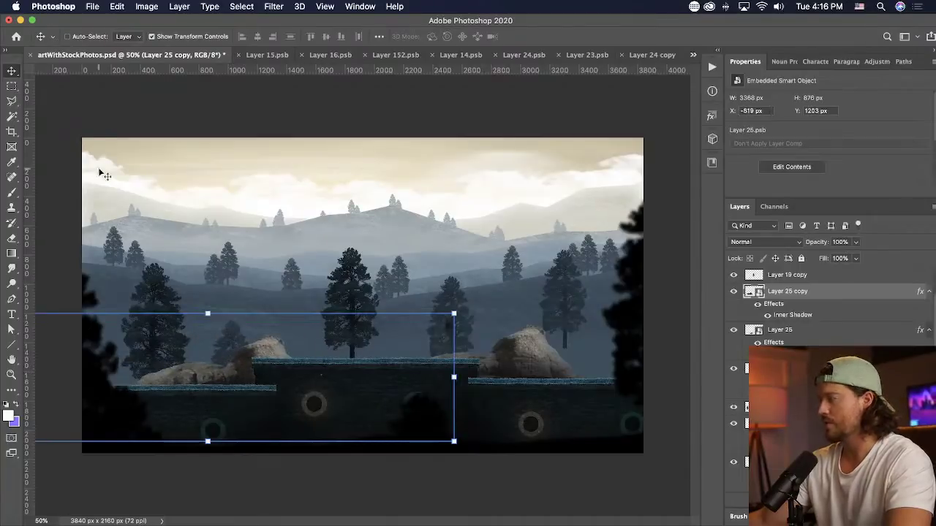
- Clear the stray pixels in the upper-right area of the rocks' smart object, Layer 25.psb, and save it
click(11, 86)
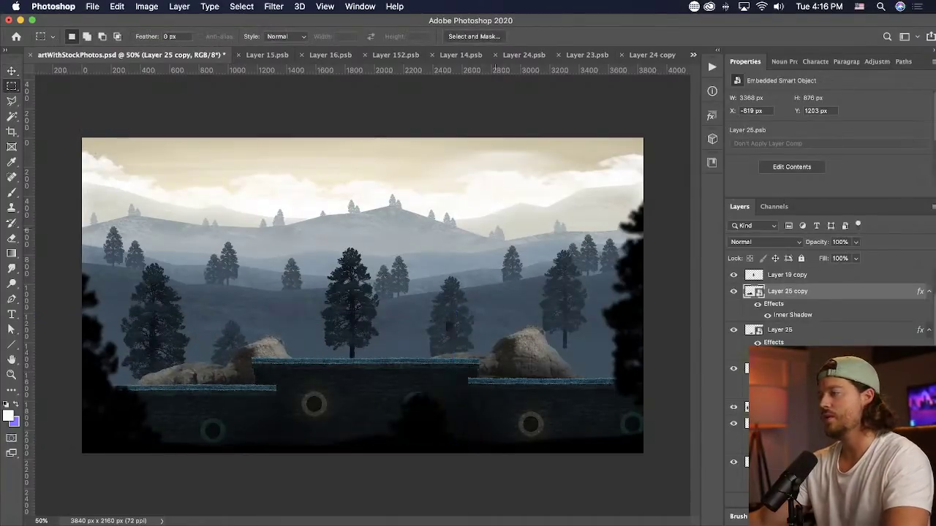
double_click(749, 293)
drag(527, 191, 666, 284)
click(755, 289)
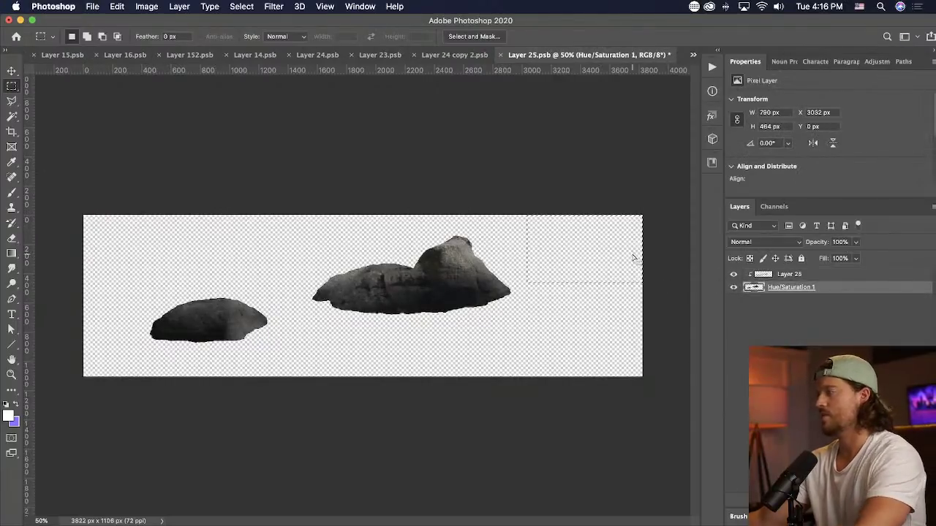
key(super+d)
key(super+s)
- Close the smart-object documents Layer 16, Layer 152, Layer 14 and Layer 24, and return to artWithStockPhotos.psd
click(295, 56)
click(287, 55)
click(254, 56)
click(222, 55)
click(268, 56)
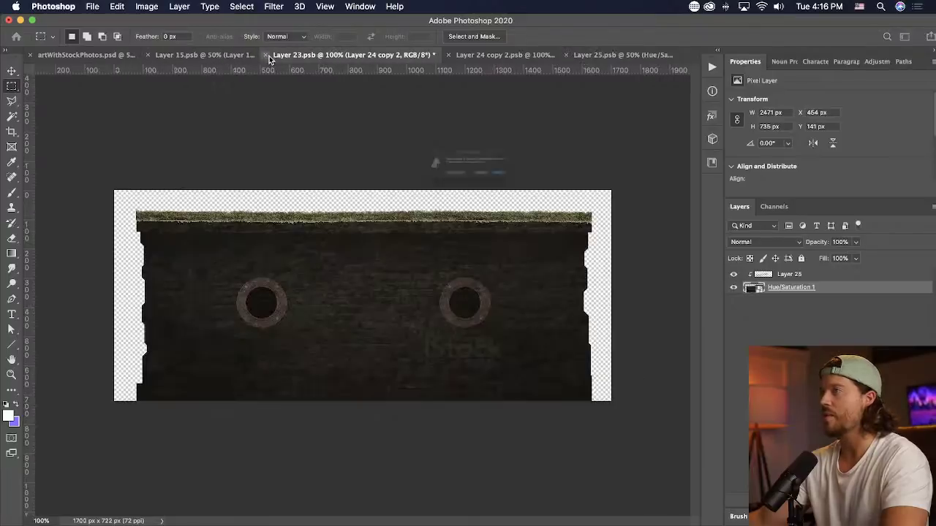
click(503, 190)
click(62, 58)
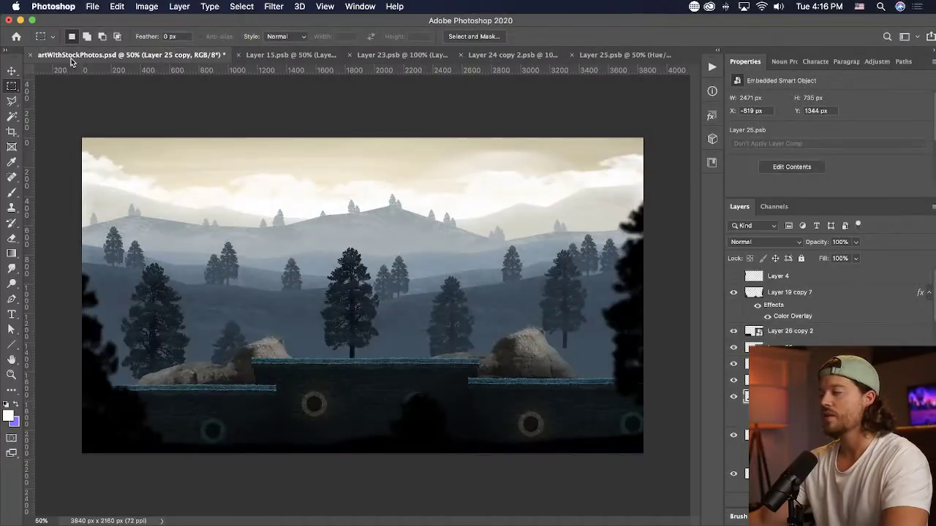
- Delete the left and right brick platform copies and move the remaining middle platform to about X 854, Y 1502 px
key(v)
click(418, 412)
click(144, 404)
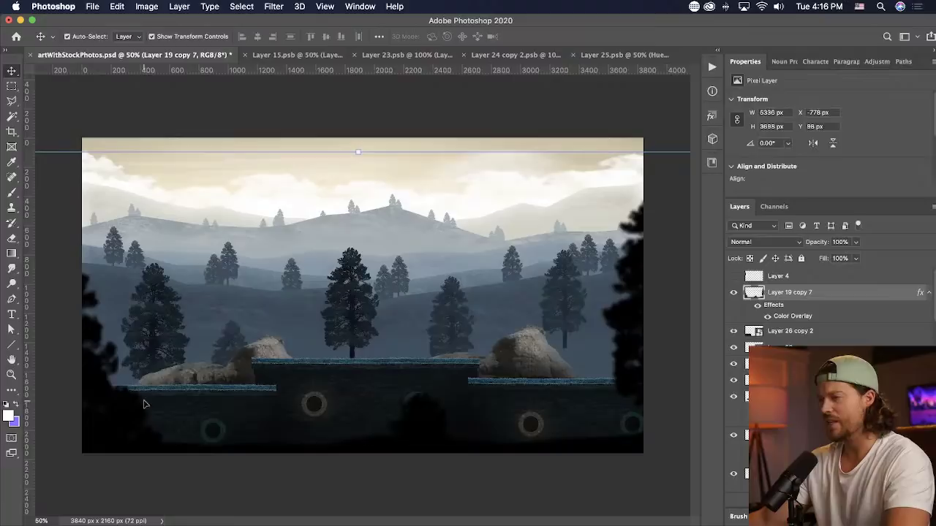
super+click(210, 433)
mouse_move(789, 332)
mouse_down()
mouse_move(788, 370)
mouse_move(799, 343)
mouse_up()
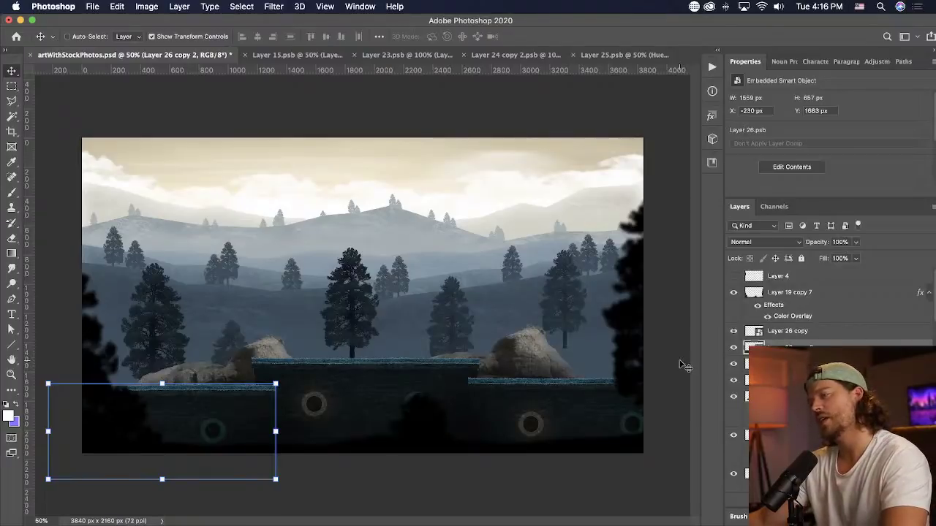
key(BackSpace)
super+click(563, 396)
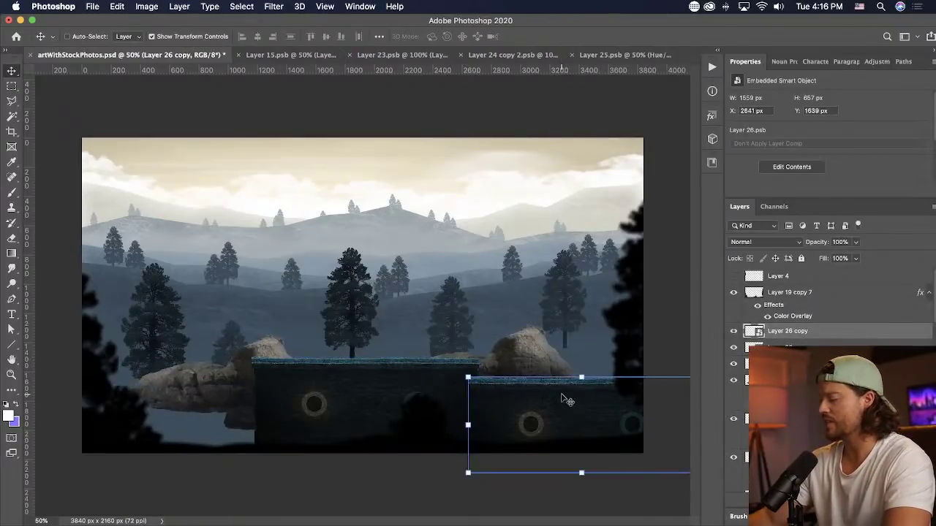
key(BackSpace)
drag(427, 350, 382, 345)
- In the platform's nested Hue_Saturation 1.psb, paint the Hue/Saturation 1 mask black over the right-hand ring and save it
double_click(753, 331)
double_click(755, 294)
click(781, 276)
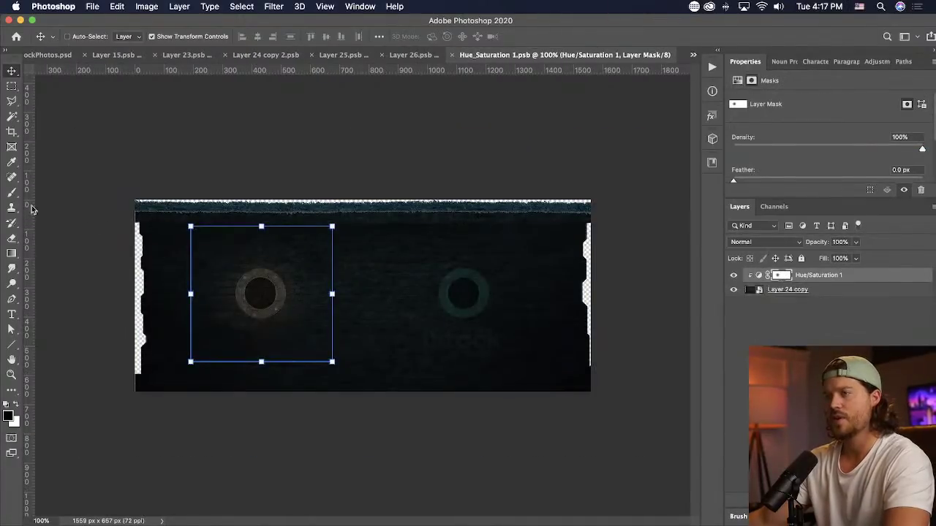
click(11, 192)
click(461, 295)
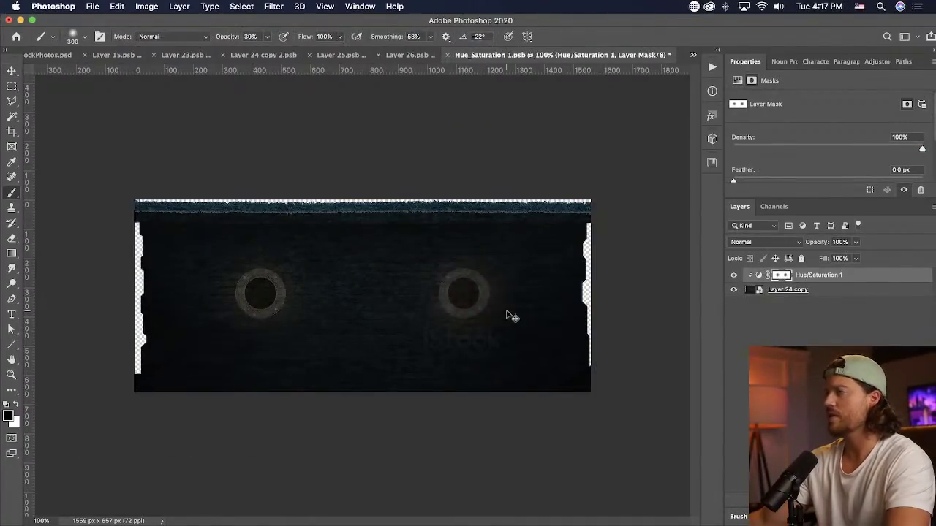
key(super+s)
click(59, 57)
key(v)
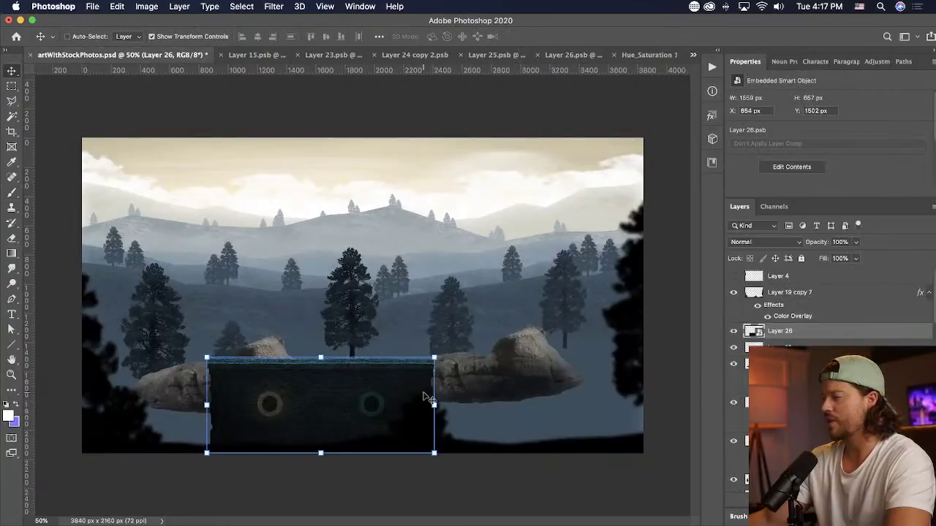
- Close Layer 15.psb, carry the ring correction through Layer 26.psb into the artwork, and save artWithStockPhotos.psd
click(228, 57)
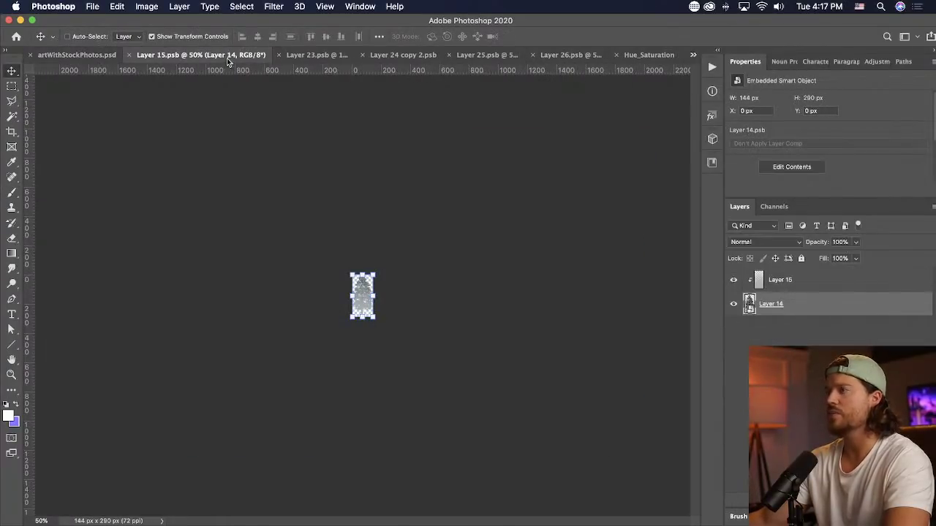
click(129, 54)
click(370, 55)
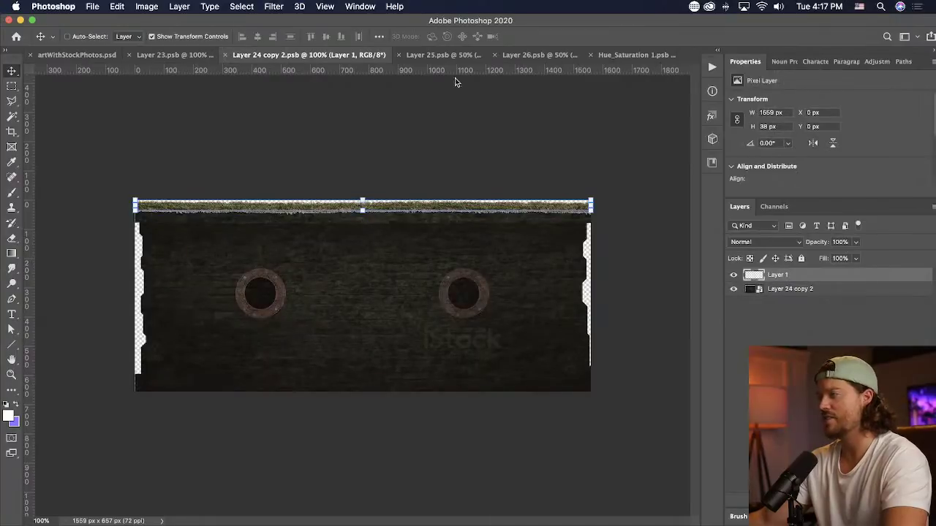
click(439, 55)
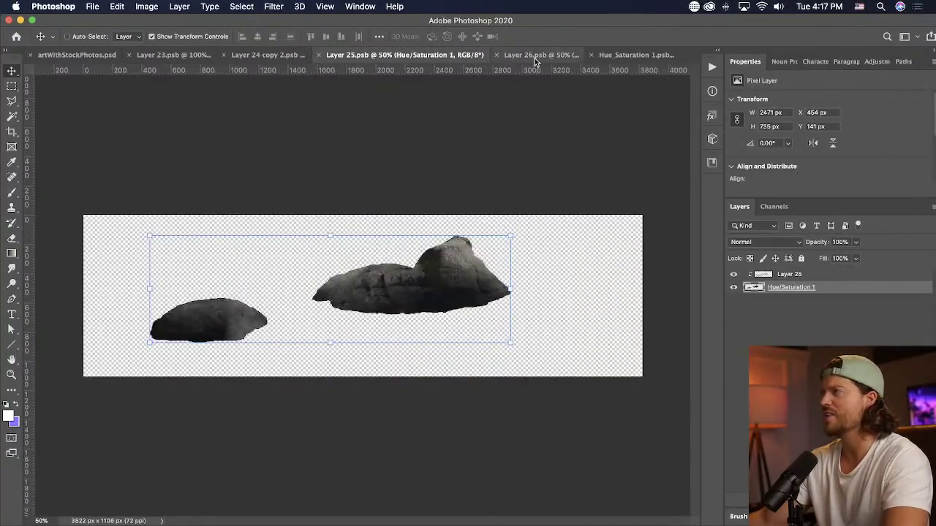
click(534, 58)
click(627, 54)
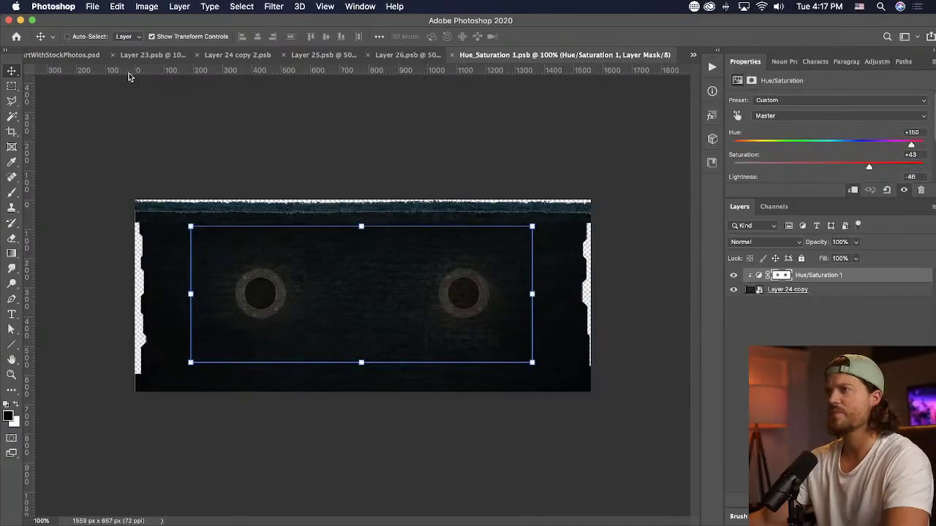
click(146, 54)
click(80, 56)
key(super+s)
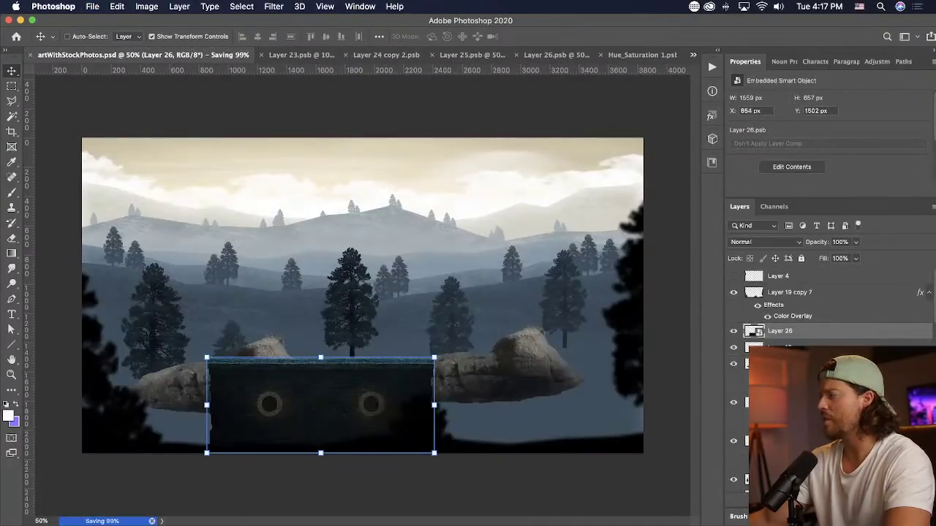
- Shift the brick platform a little to the right so it sits beneath the central pine tree
right_click(779, 331)
click(658, 215)
drag(307, 410, 330, 413)
- Switch to the Brave browser, dismiss the enlarged rock photo and search iStock photos for "grass"
key(super+Tab)
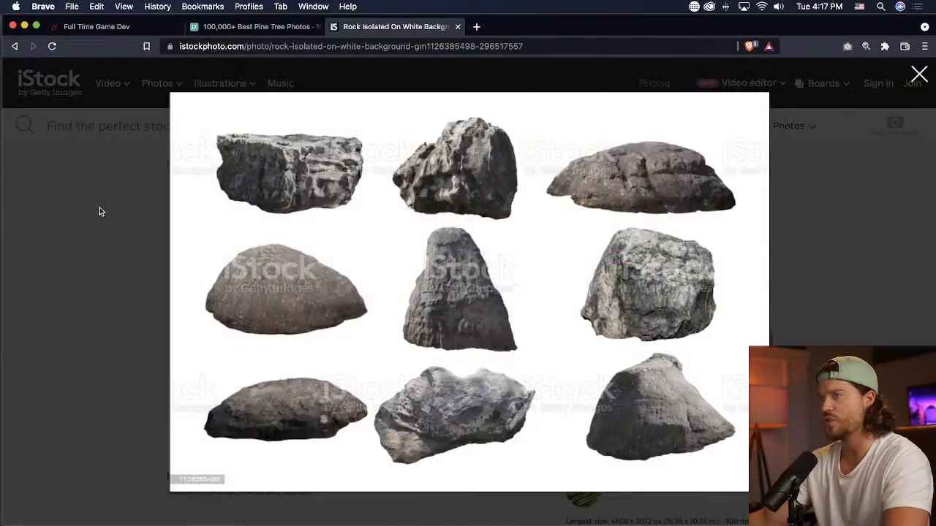
click(105, 214)
click(136, 129)
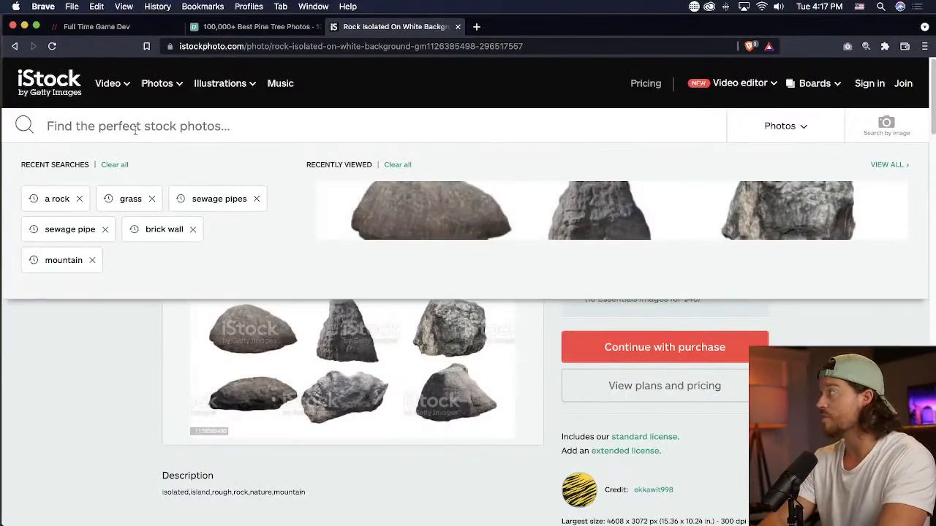
text(grass)
key(Return)
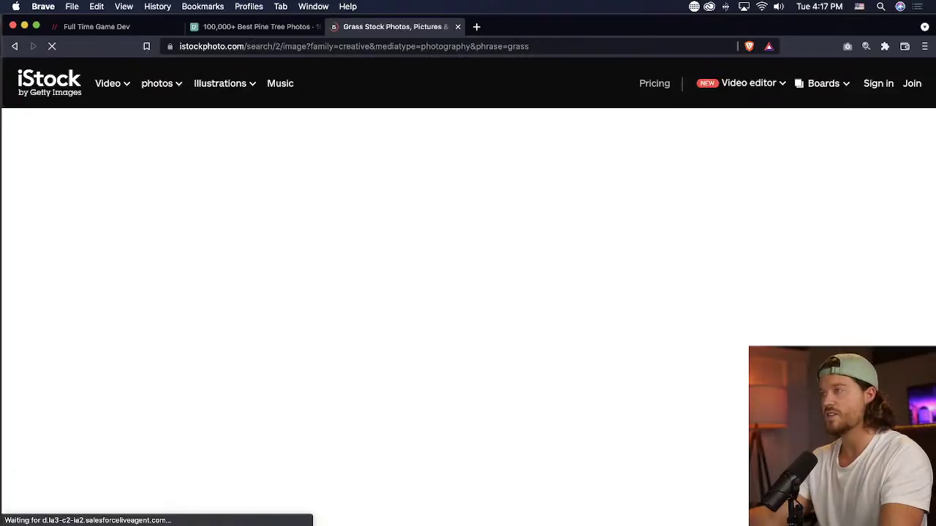
- Copy the wide green lawn photo from the grass results and paste it into artWithStockPhotos.psd in Photoshop
scroll(300, 322, down, 5)
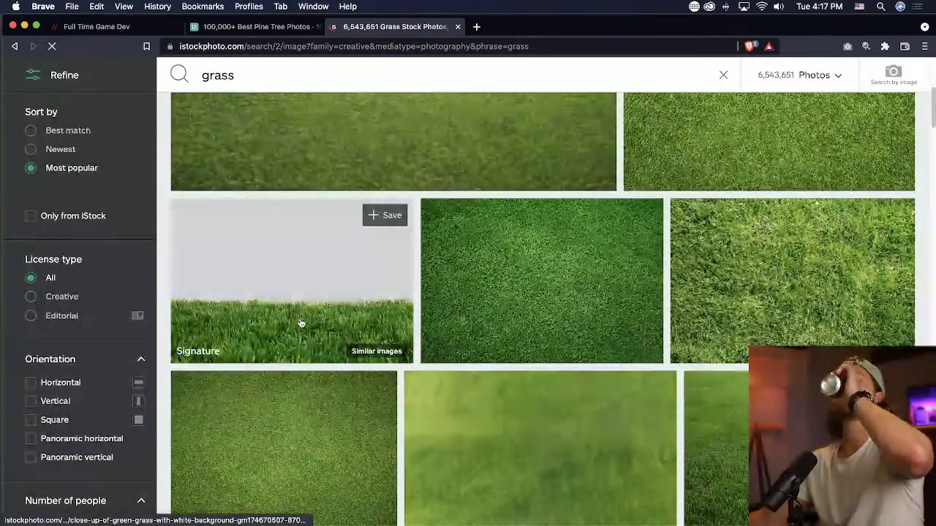
scroll(300, 323, up, 5)
click(359, 308)
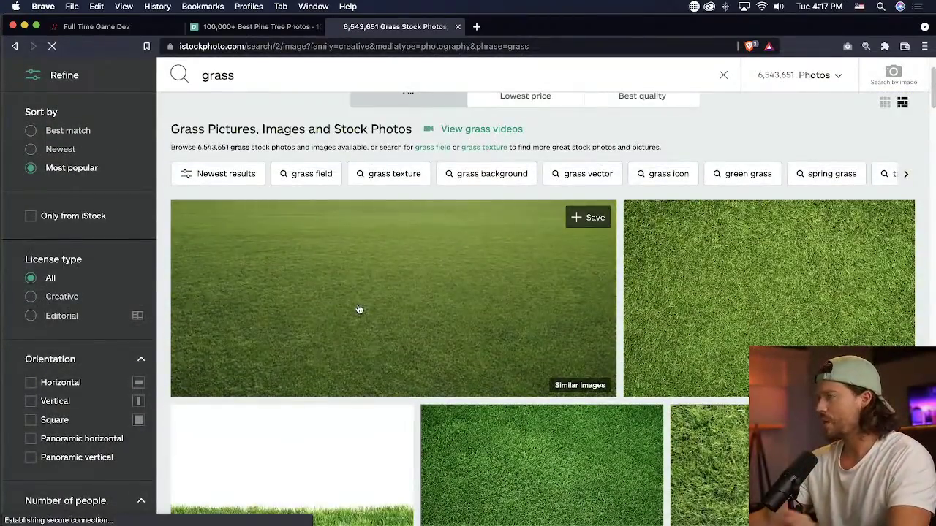
click(381, 282)
right_click(491, 293)
click(525, 321)
key(super+Tab)
key(super+v)
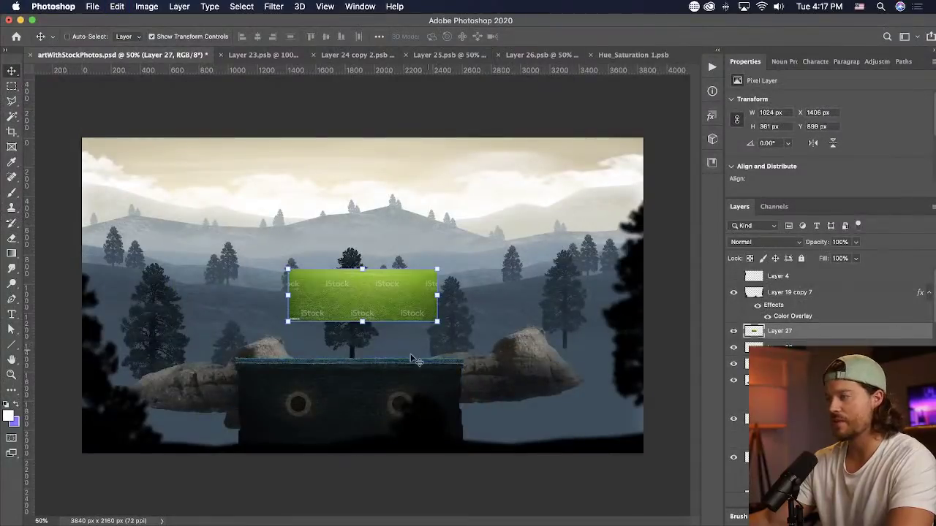
- Enlarge the grass photo to about 1583 × 558 px and place it over the top of the brick platform
drag(381, 305, 329, 377)
drag(385, 348, 460, 299)
key(Return)
drag(438, 341, 439, 331)
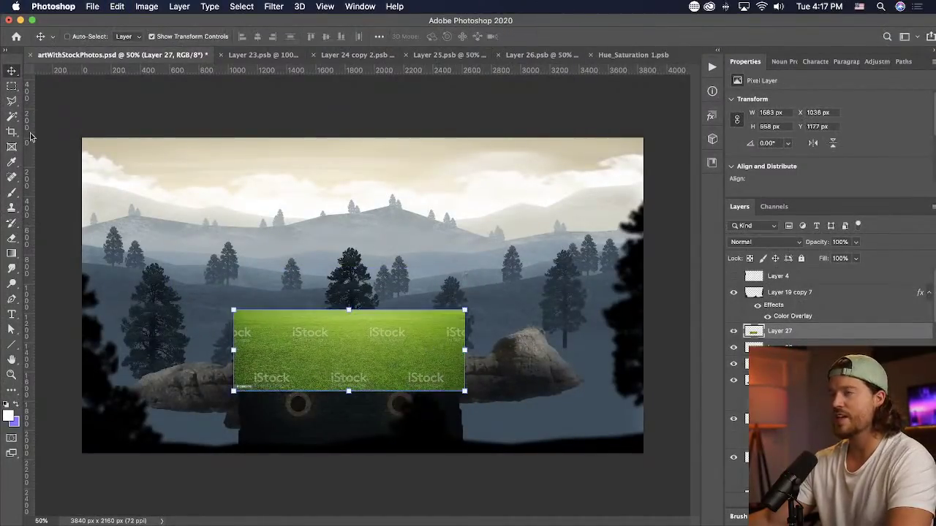
- Cut the grass photo down to a horizontal strip about 140 px high along the platform's top edge
click(12, 85)
drag(214, 349, 490, 371)
key(super+x)
key(super+a)
key(Delete)
key(super+shift+v)
key(v)
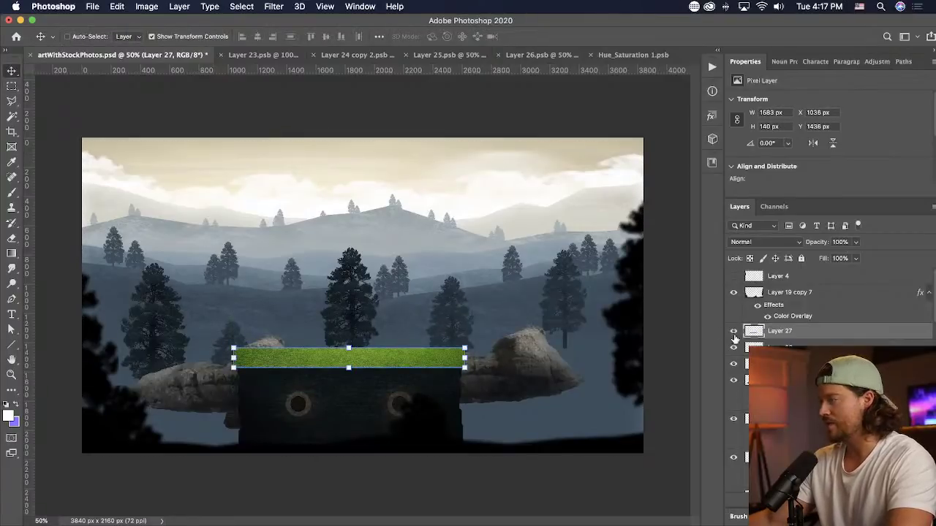
- Clip the grass strip to the platform and scale it to about 1840 × 163 px at X 908, Y 1481 px
alt+click(788, 334)
drag(483, 348, 483, 357)
key(ctrl+t)
mouse_move(349, 376)
mouse_down()
mouse_move(349, 389)
mouse_move(348, 376)
mouse_up()
key(Return)
- Add a layer mask to the grass strip and apply a gradient that fades its lower edge into the bricks
click(12, 253)
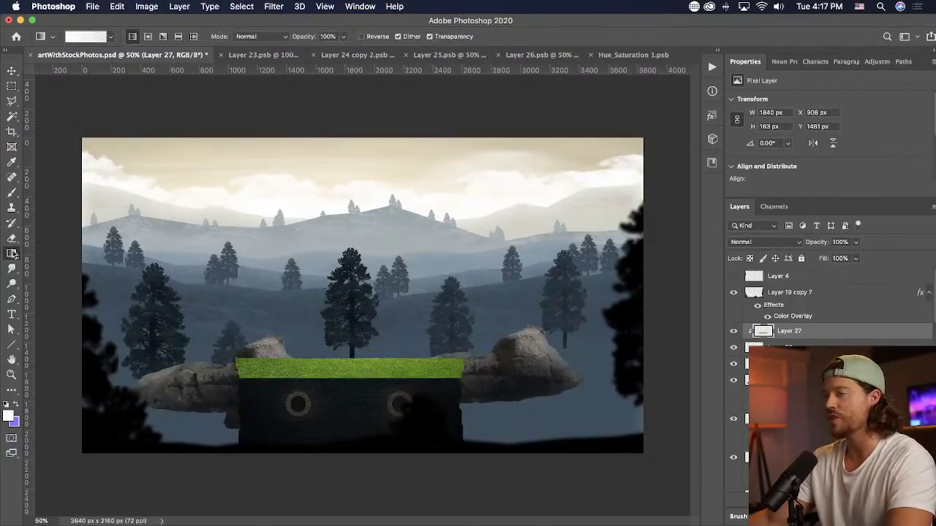
click(814, 505)
mouse_move(427, 375)
mouse_down()
mouse_move(428, 362)
mouse_move(386, 358)
mouse_up()
key(super+z)
drag(379, 366, 378, 363)
key(super+z)
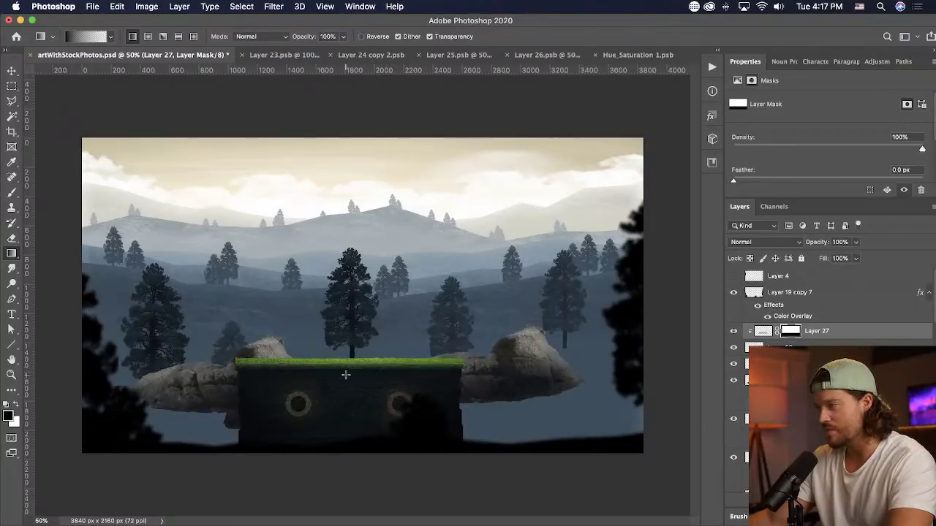
key(v)
drag(461, 361, 457, 362)
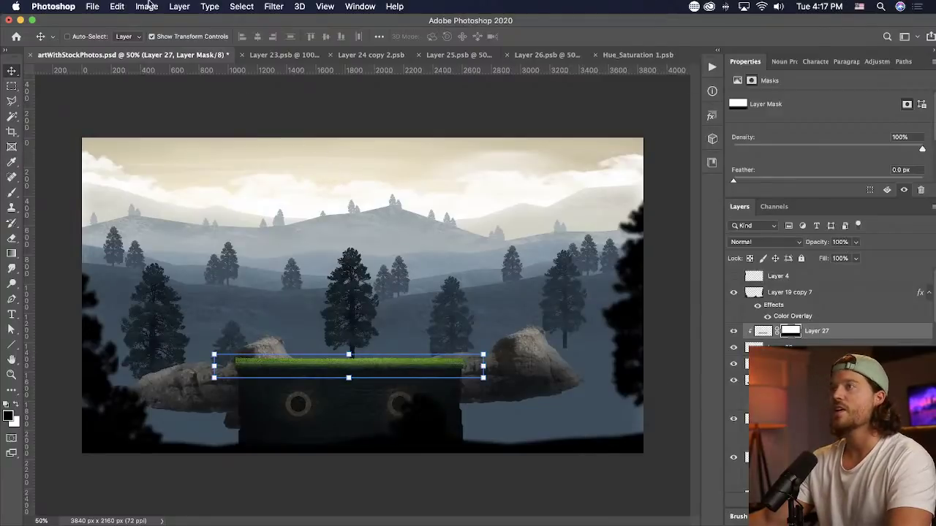
- Recolor the grass with Hue/Saturation at hue -33 and saturation -12, and shift it to about X 896, Y 1489 px
click(146, 6)
mouse_move(164, 44)
key(Escape)
click(757, 331)
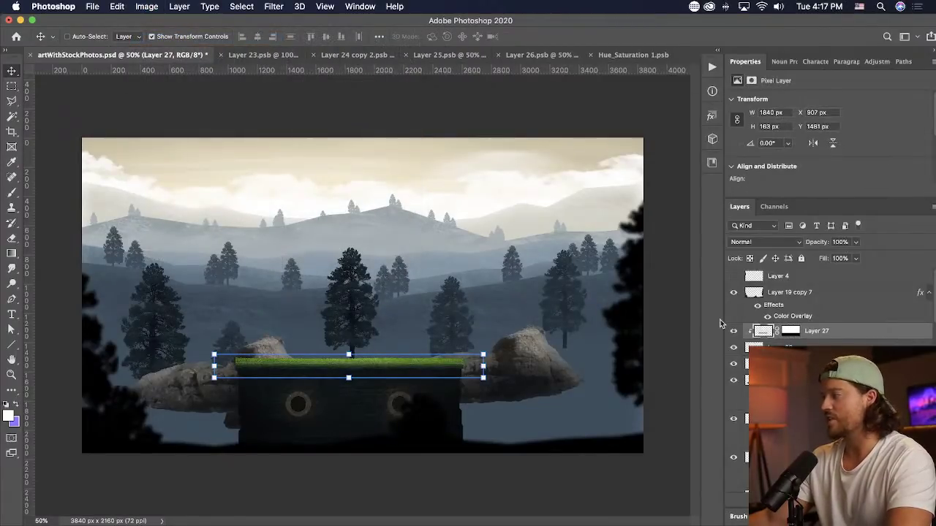
click(146, 6)
mouse_move(163, 35)
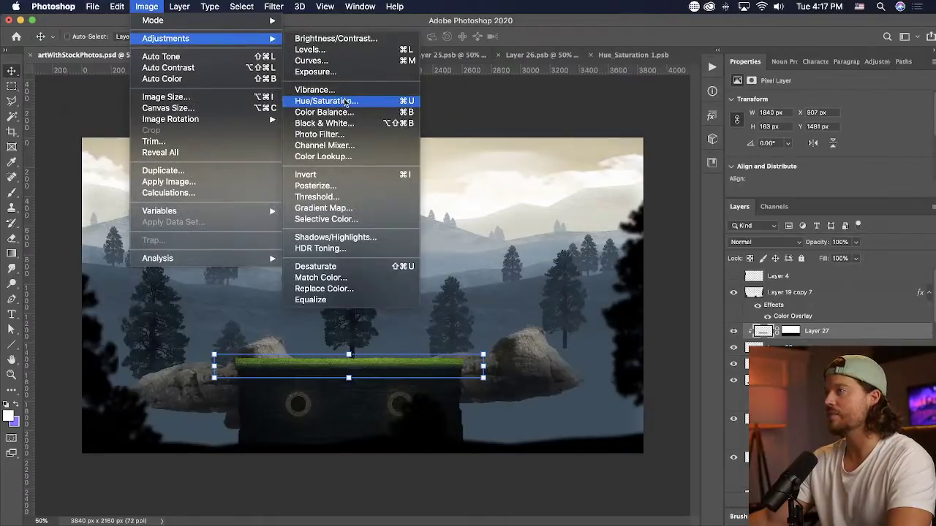
click(351, 101)
drag(726, 164, 707, 167)
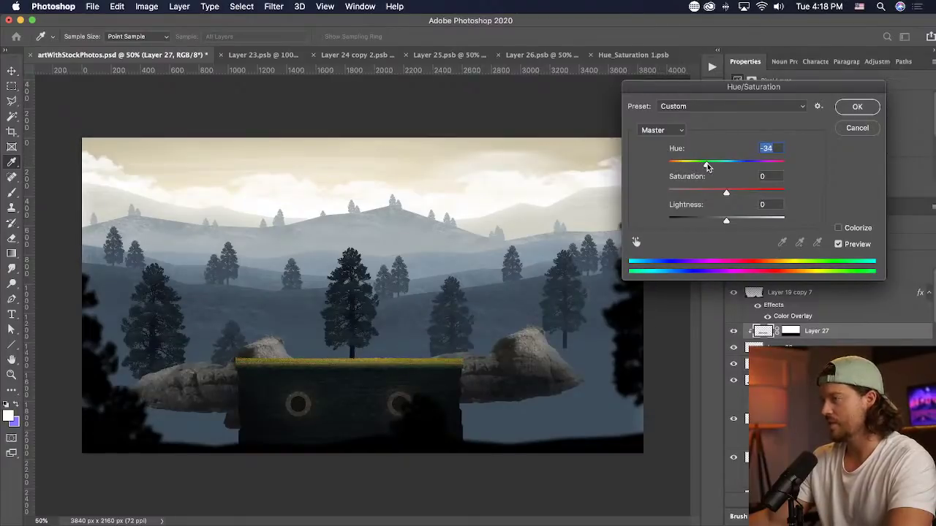
drag(707, 193, 711, 194)
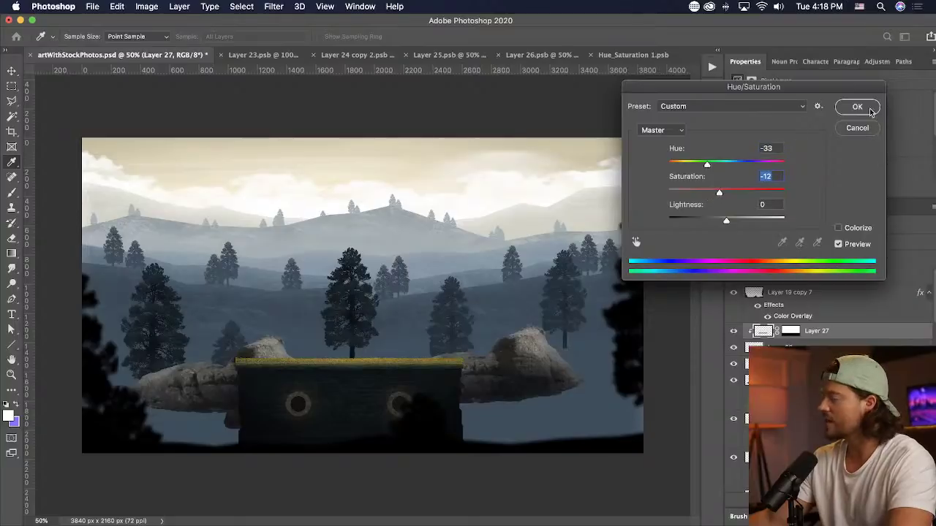
click(870, 109)
drag(476, 290, 475, 291)
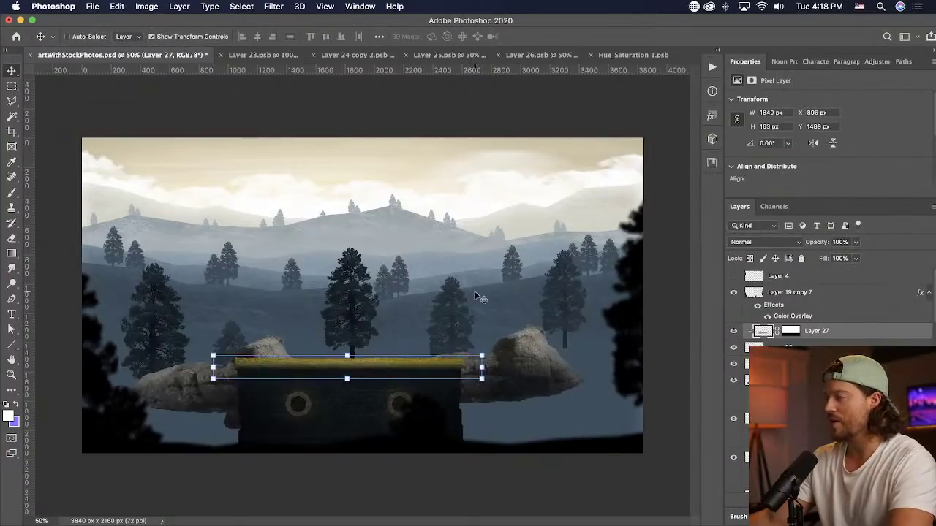
- Add a new clipped layer above the grass and lasso a wavy-topped area about 1652 × 241 px beneath the grass edge
click(863, 502)
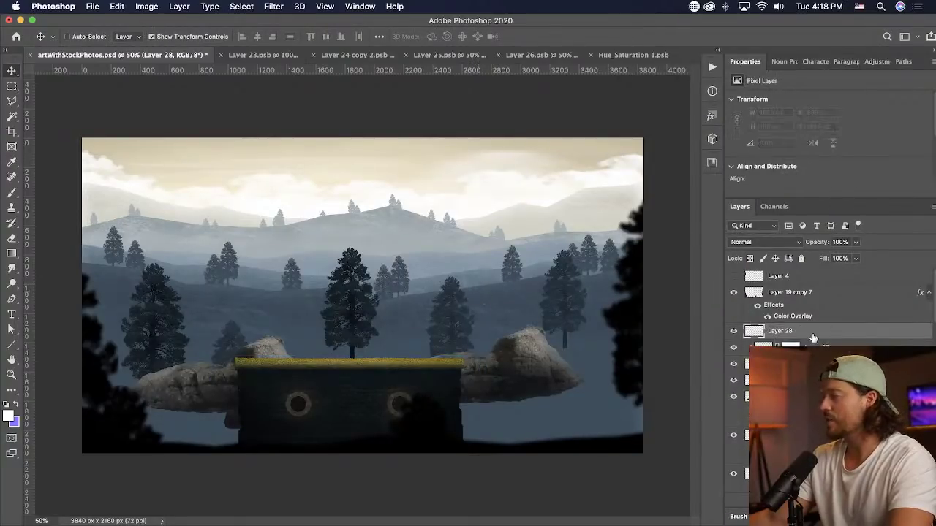
key(super+0)
alt+click(815, 338)
key(z)
drag(208, 349, 546, 412)
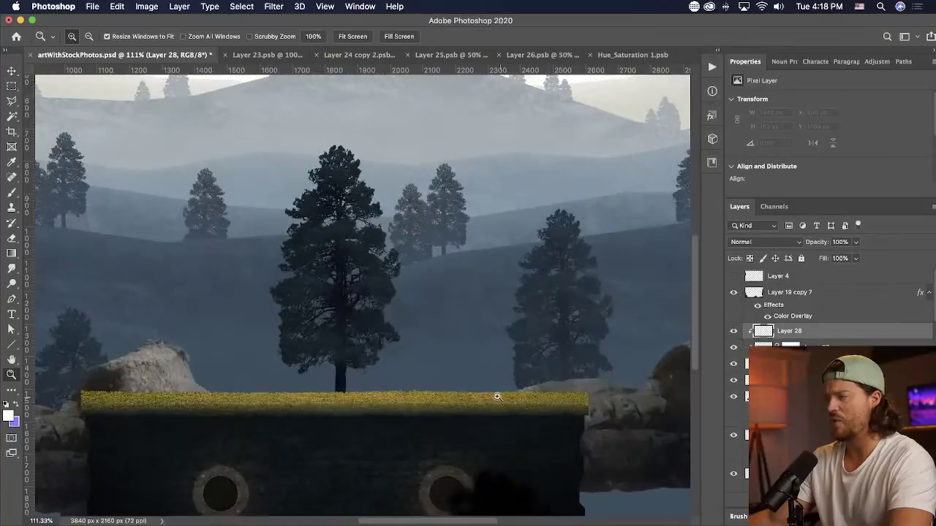
click(11, 101)
mouse_move(71, 414)
mouse_down()
mouse_move(546, 408)
mouse_move(599, 420)
mouse_move(590, 436)
mouse_move(272, 477)
mouse_move(61, 452)
mouse_up()
- Set the foreground color to black, shade the lassoed area with a fading gradient, and deselect
key(g)
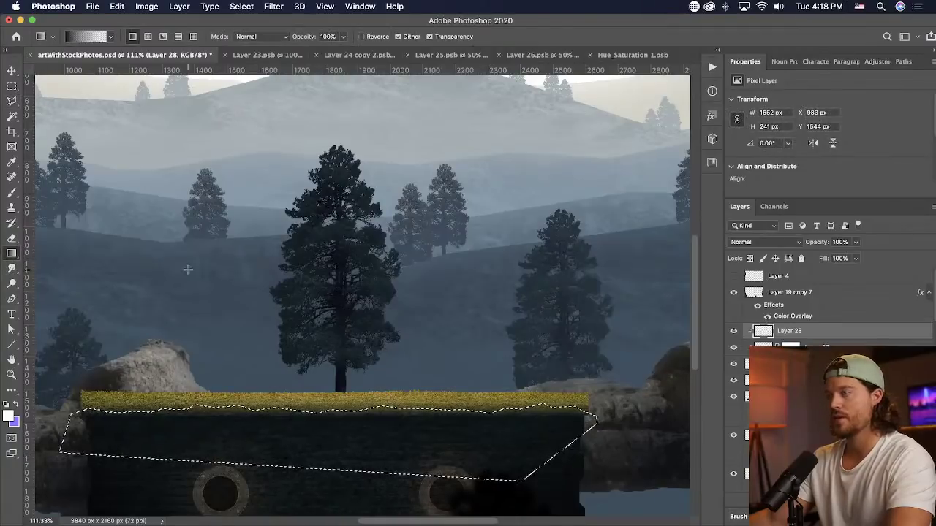
click(8, 416)
drag(731, 316, 784, 339)
key(Return)
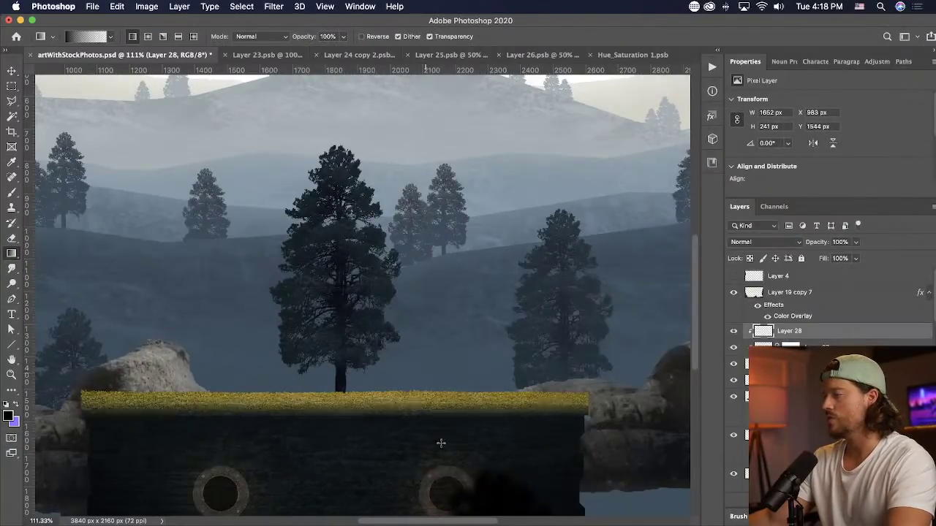
key(super+d)
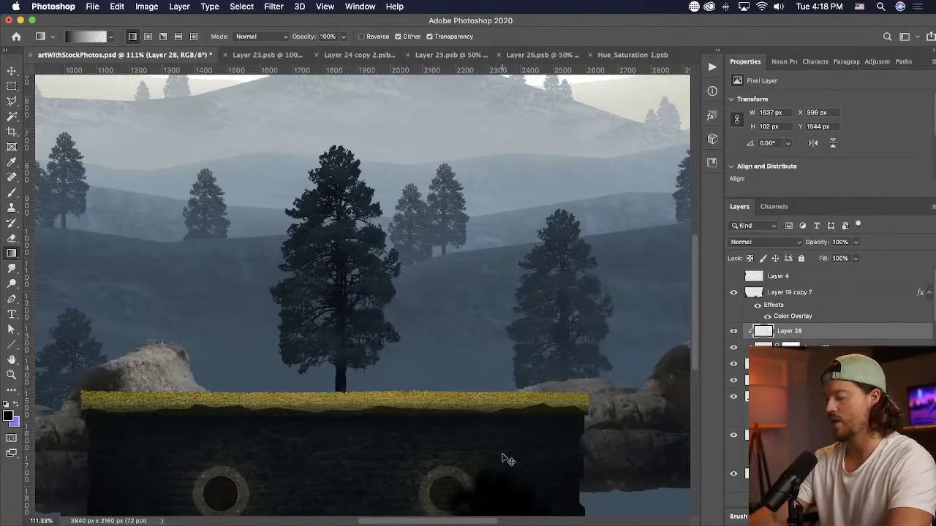
- Lower the opacity of the shadow layer beneath the grass edge to 60%
key(super+0)
drag(854, 244, 835, 259)
key(z)
drag(338, 386, 592, 437)
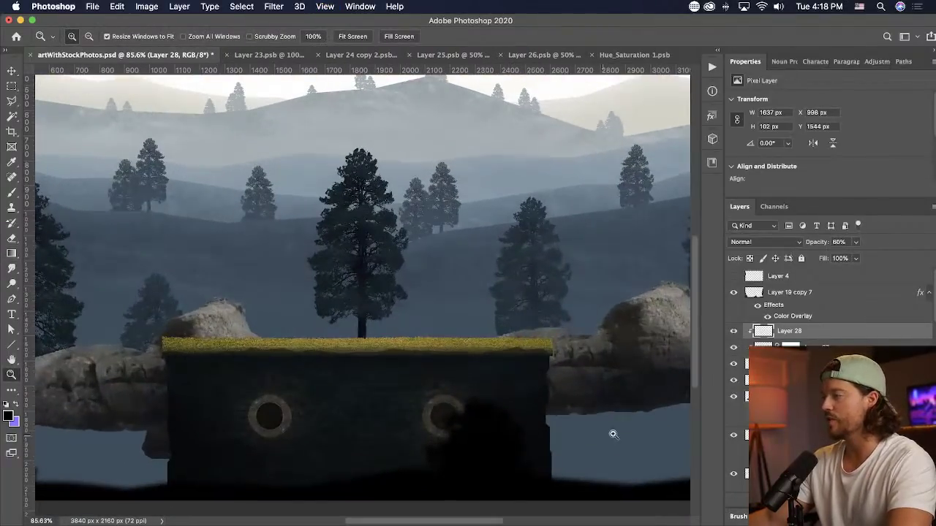
- On a new layer clipped to the platform, outline a jagged selection along the lower edge of the grass
key(shift+super+alt+n)
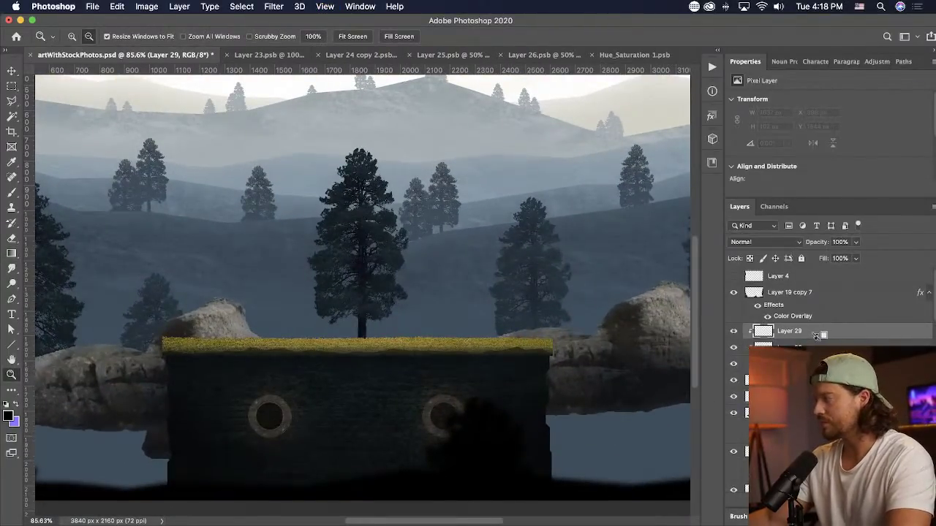
key(super+s)
click(13, 104)
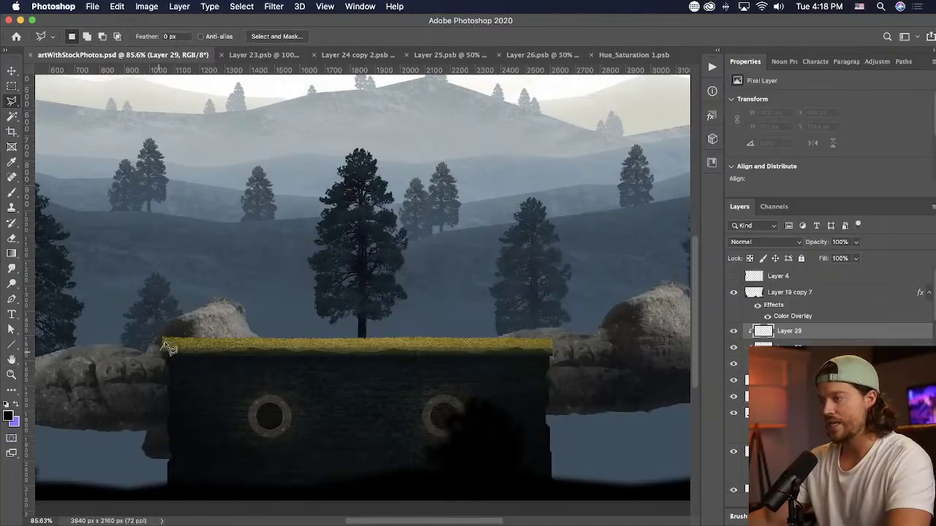
mouse_move(180, 353)
mouse_down()
mouse_move(222, 360)
mouse_move(280, 342)
mouse_move(402, 353)
mouse_up()
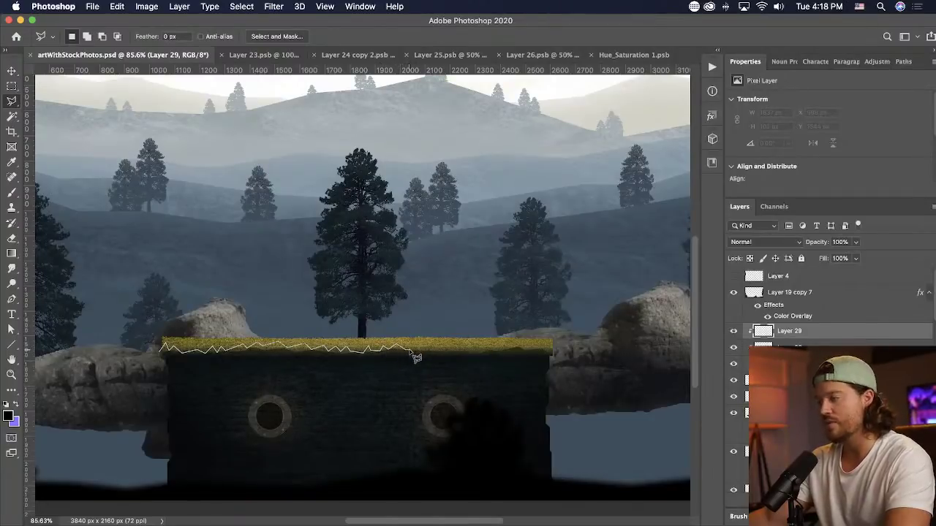
mouse_move(433, 357)
mouse_down()
mouse_move(536, 347)
mouse_move(575, 371)
mouse_move(295, 391)
mouse_move(143, 379)
mouse_up()
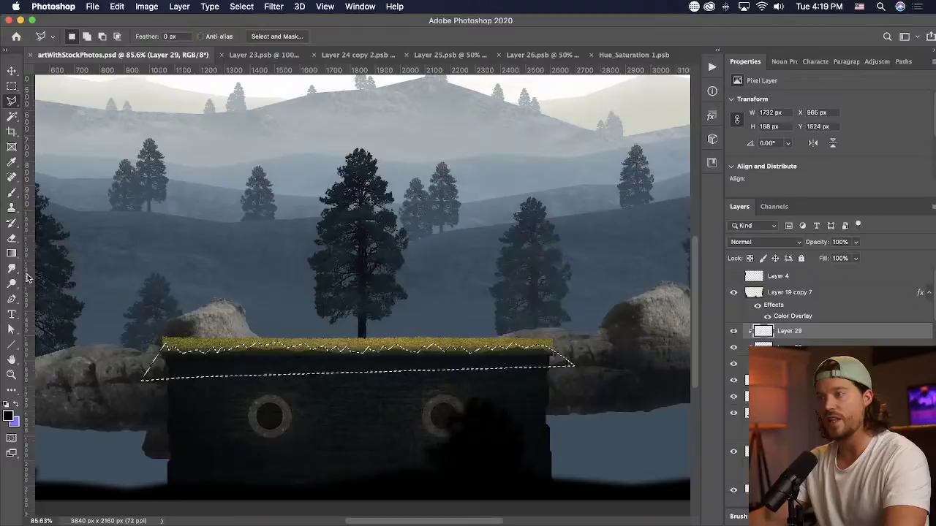
- Fill the jagged selection with a black gradient, deselect it, and fade the shadow's lower part with a gradient layer mask
click(12, 254)
drag(375, 341, 378, 409)
key(super+d)
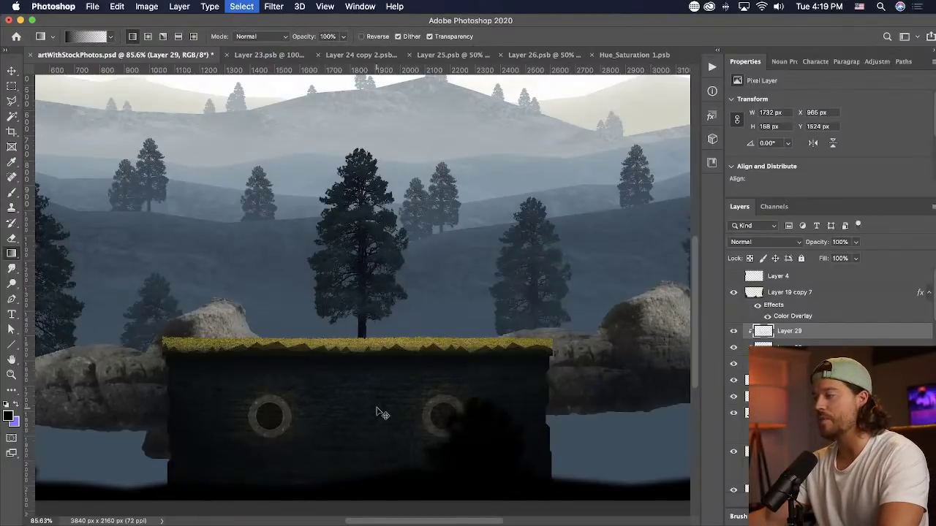
key(super+m)
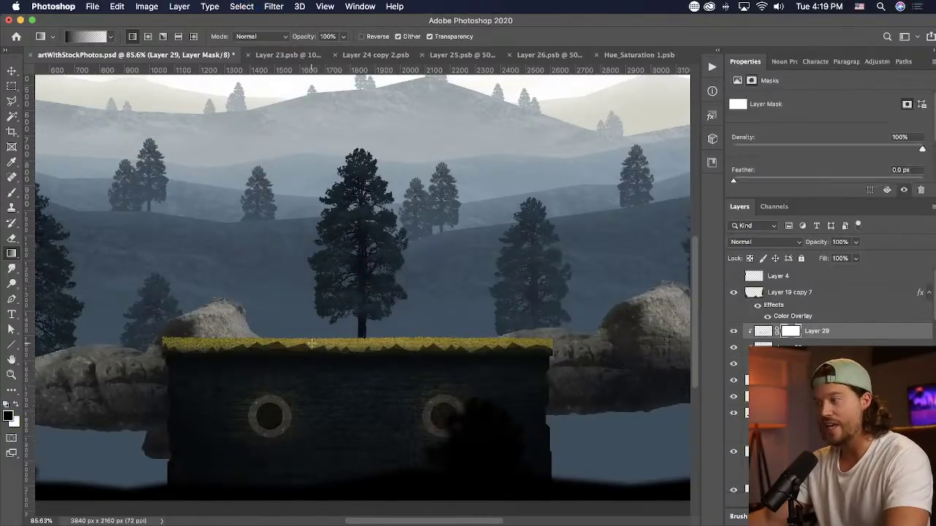
key(v)
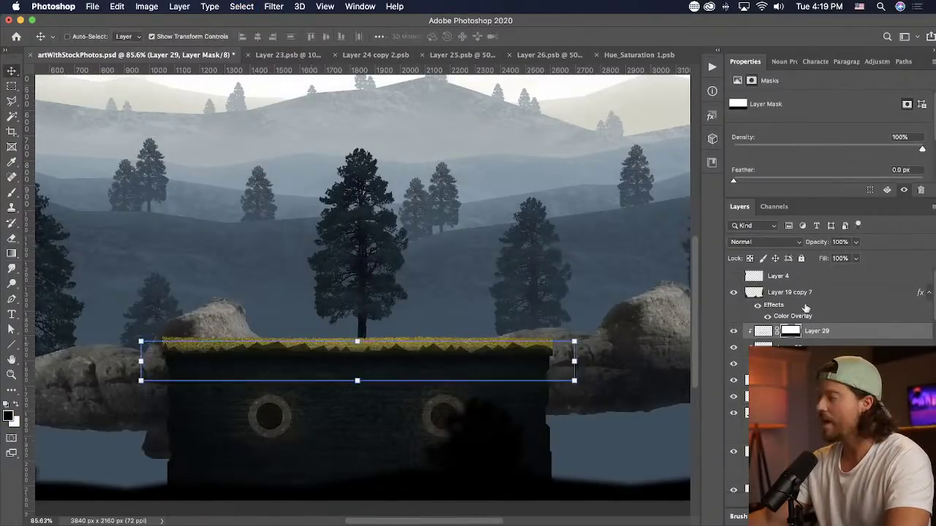
- Apply a Motion Blur to the grass shadow with an 86° angle and a distance of 1 pixel
click(763, 331)
click(273, 6)
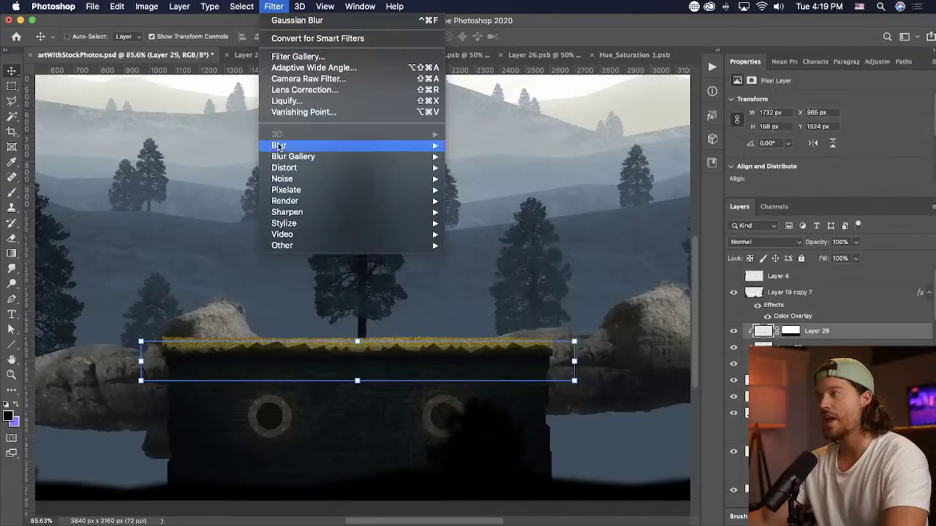
mouse_move(289, 145)
click(503, 213)
drag(845, 322, 848, 331)
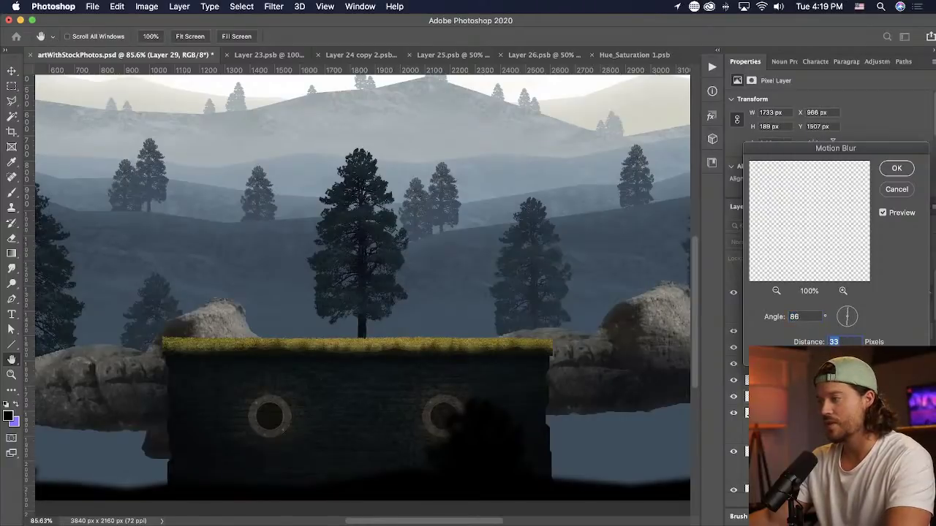
text(1)
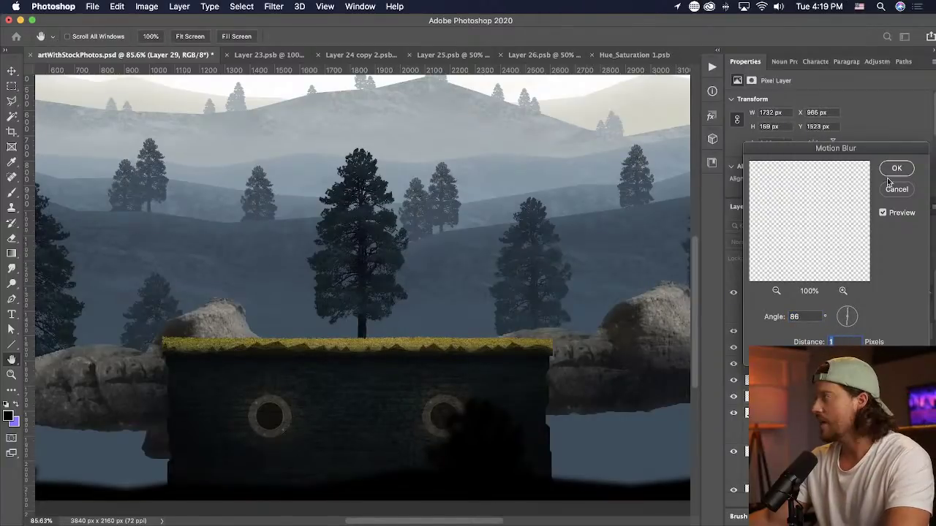
click(896, 168)
- Lower the grass shadow layer's opacity to 51%
click(855, 242)
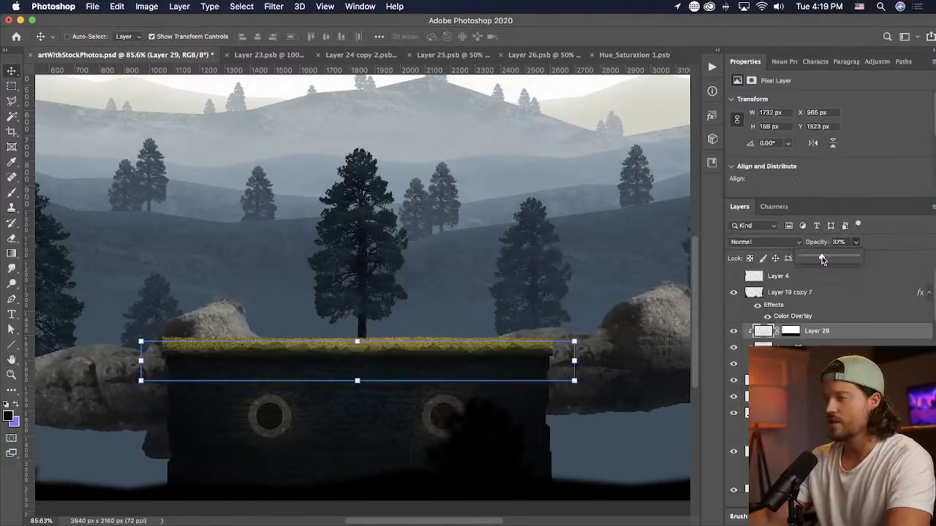
click(370, 351)
drag(380, 355, 428, 359)
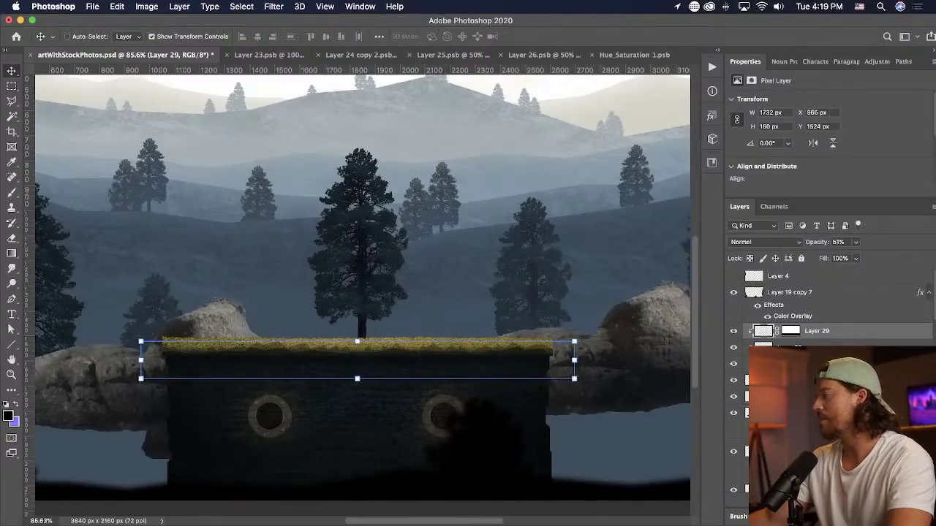
- Merge the grass shadow layers with the platform layer beneath them into one layer
click(826, 363)
shift+click(828, 333)
right_click(828, 334)
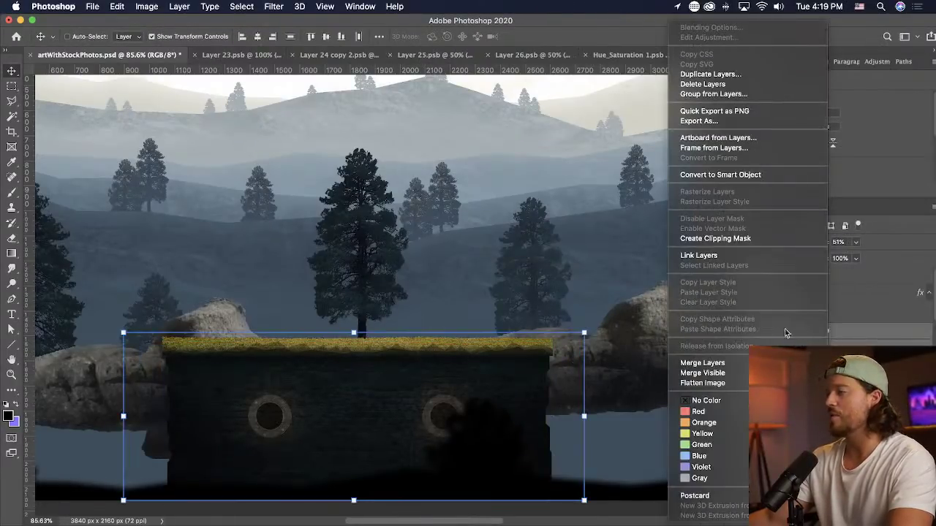
click(735, 364)
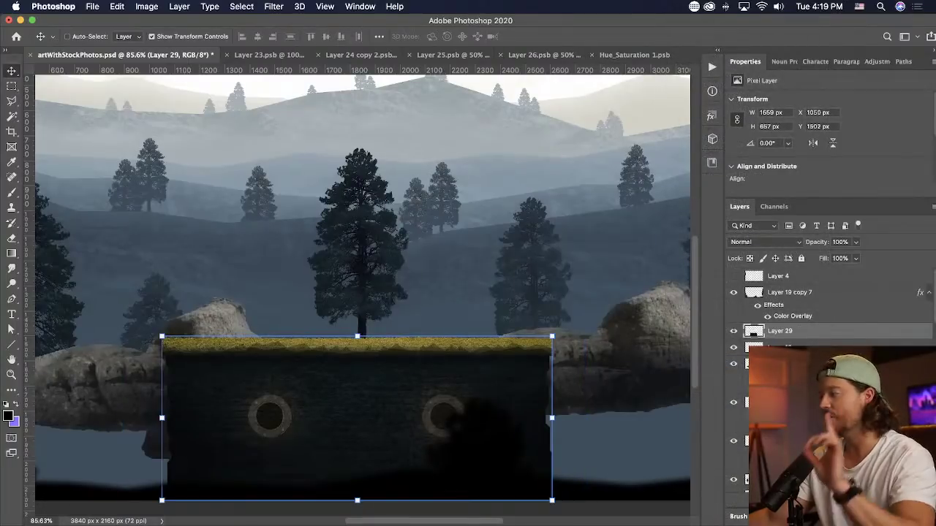
- Add a white Inner Shadow to the merged platform with Overlay blending, a 90° angle, 10 px distance and 0 px size
click(823, 443)
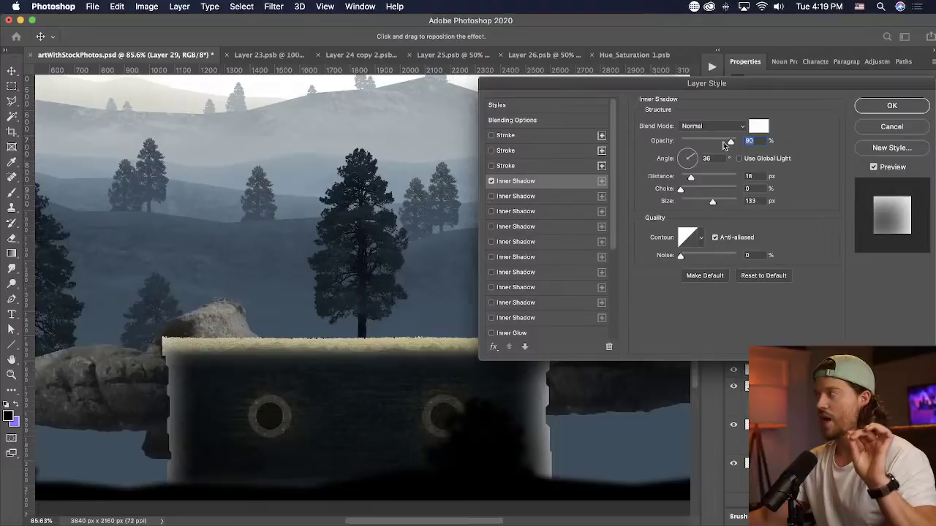
drag(713, 201, 650, 205)
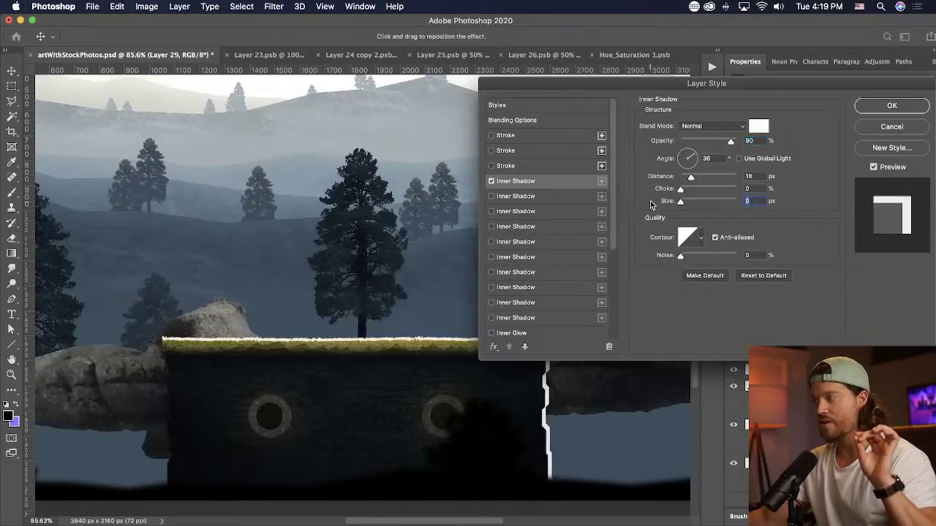
click(688, 149)
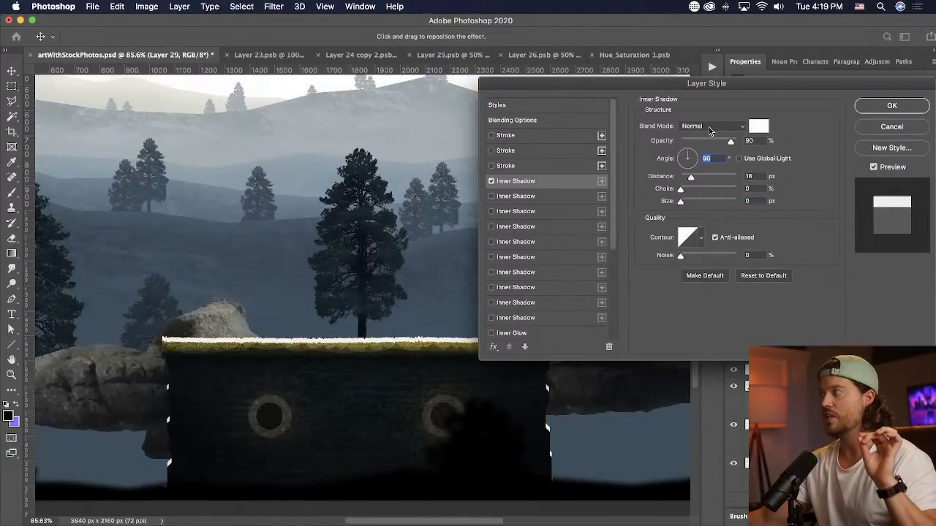
click(710, 127)
click(712, 252)
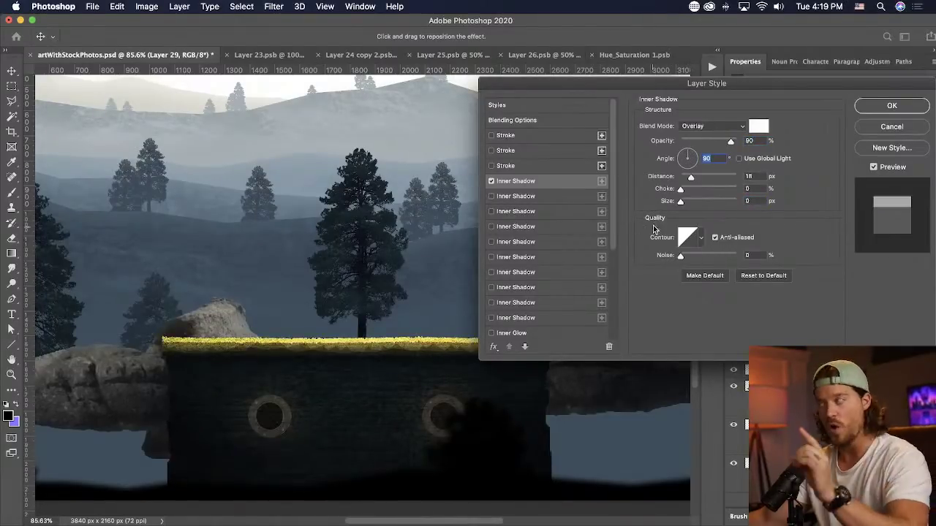
drag(691, 177, 686, 179)
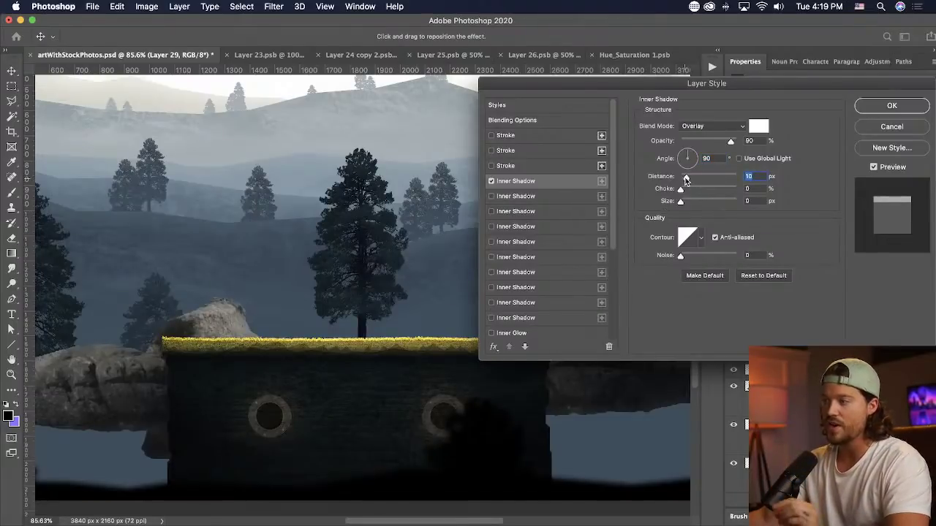
click(861, 107)
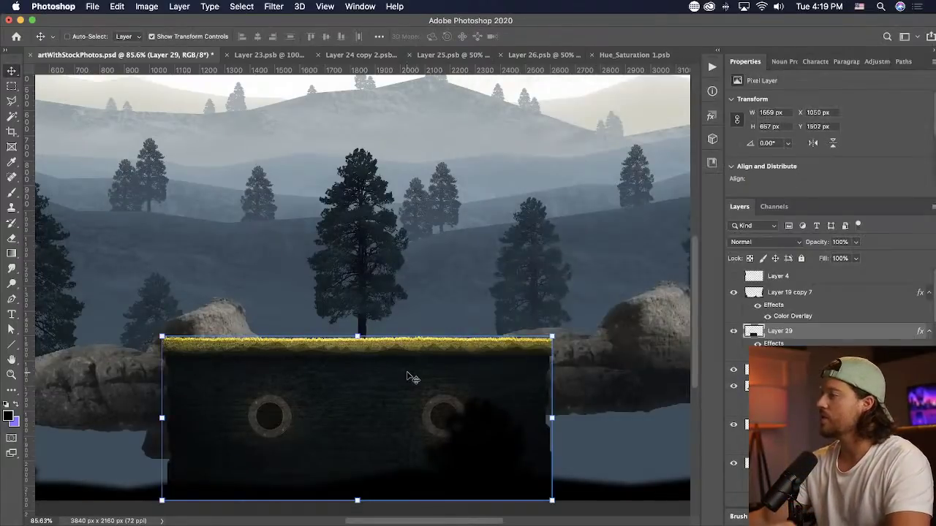
- Convert the platform to a smart object and place three copies along the foreground, one to its left and two to its right
key(super+minus)
key(super+minus)
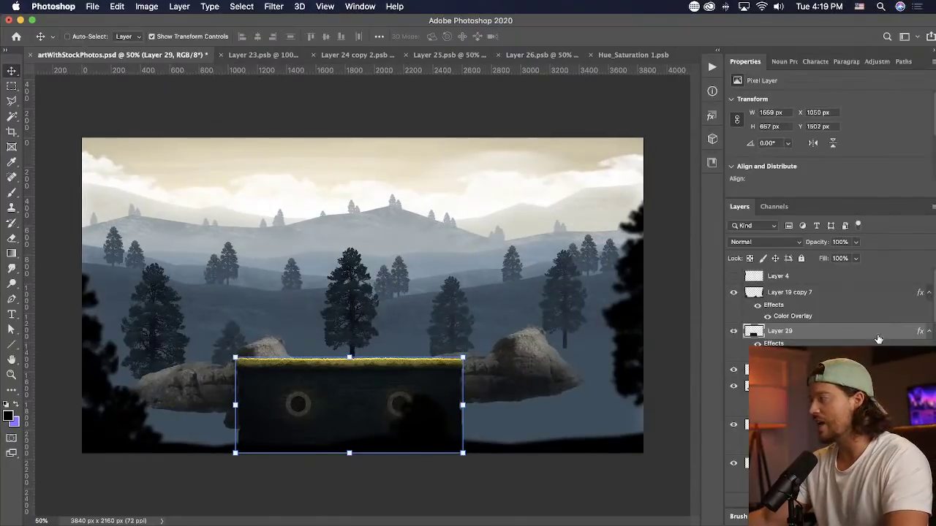
right_click(867, 331)
click(771, 174)
drag(351, 407, 644, 379)
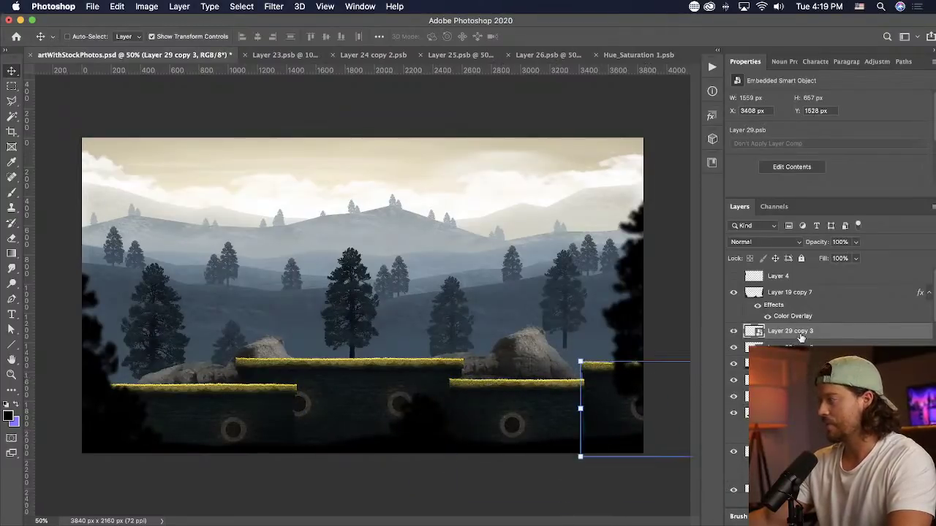
- Stack the far-right platform copy beneath its neighbour and reposition the two at X 3550 px and X 2380 px
drag(801, 336, 799, 371)
drag(629, 398, 649, 396)
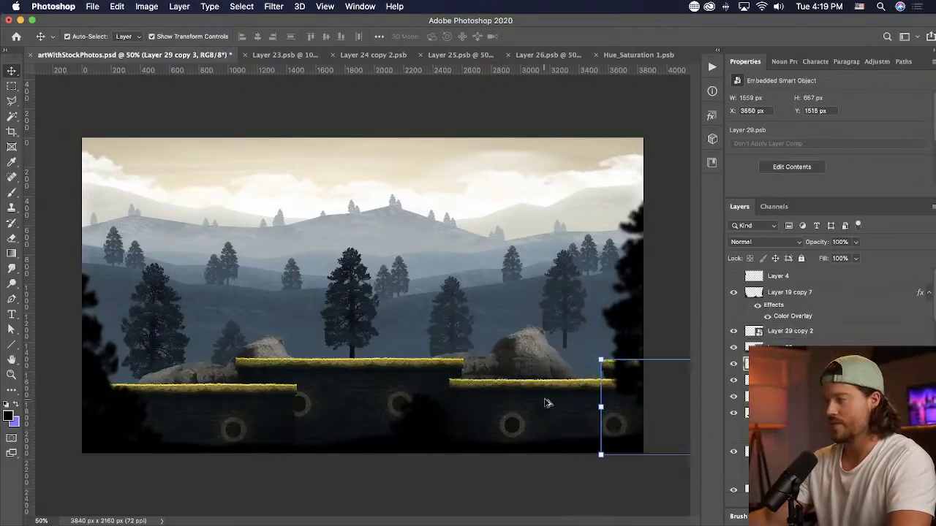
click(546, 400)
drag(586, 407, 565, 408)
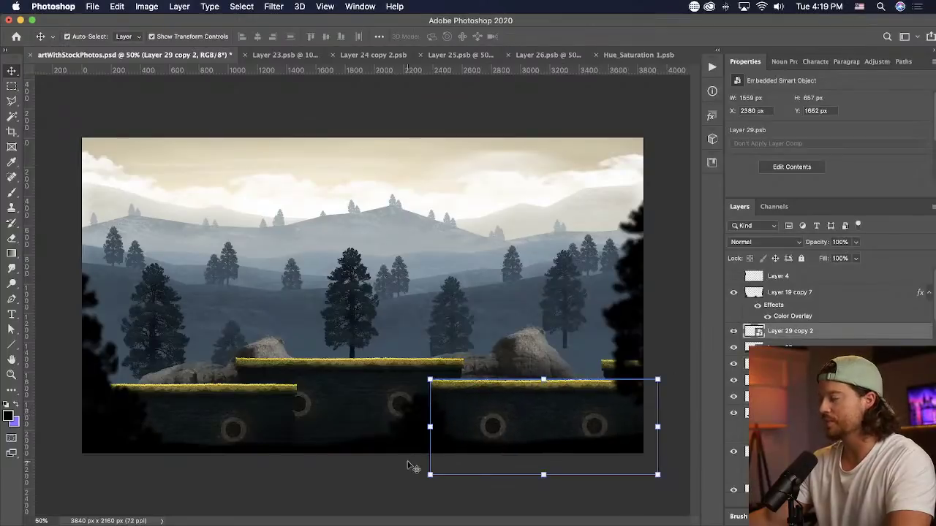
- Shift the left platform copy slightly farther left and save the document
click(409, 466)
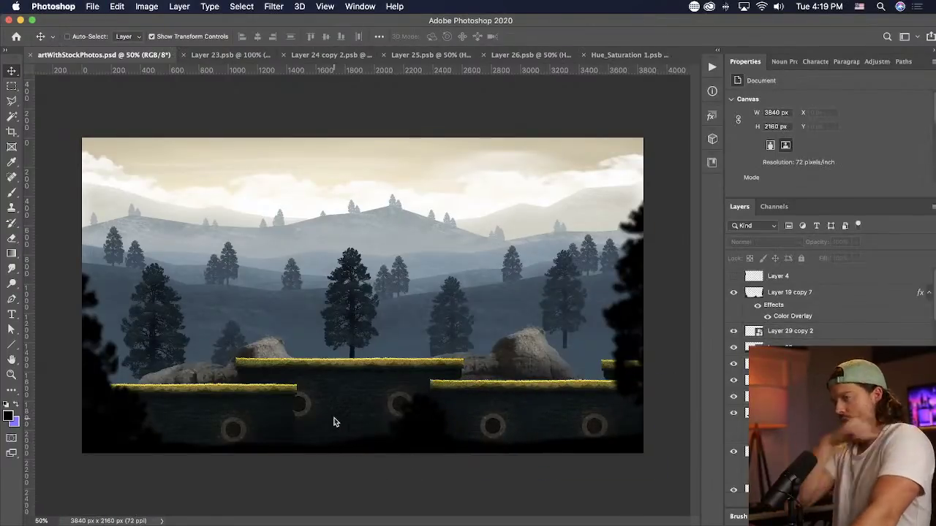
drag(238, 415, 221, 410)
super+click(483, 492)
super+click(591, 346)
key(super+s)
- Convert the hill layers Layer 23 copy 19, Layer 23 copy 18 and Layer 23 copy 14 into separate smart objects
super+click(406, 222)
super+click(498, 324)
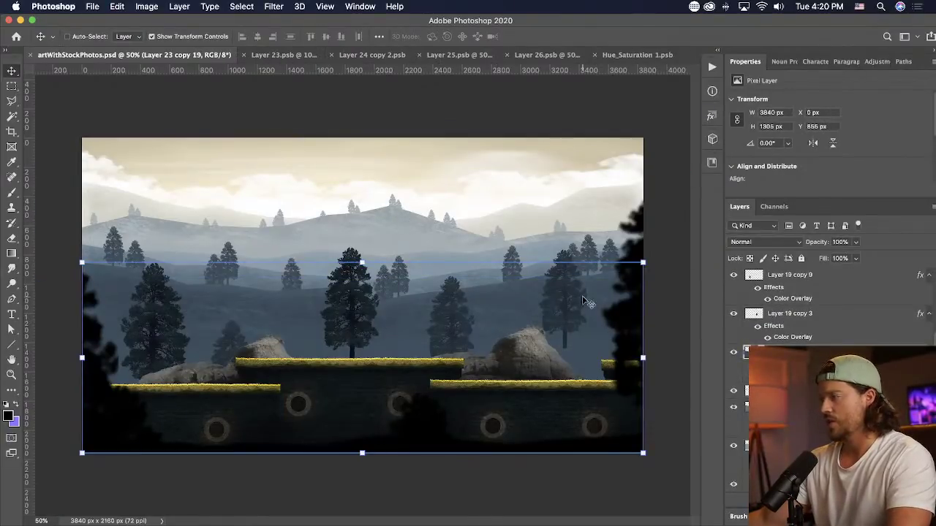
right_click(822, 390)
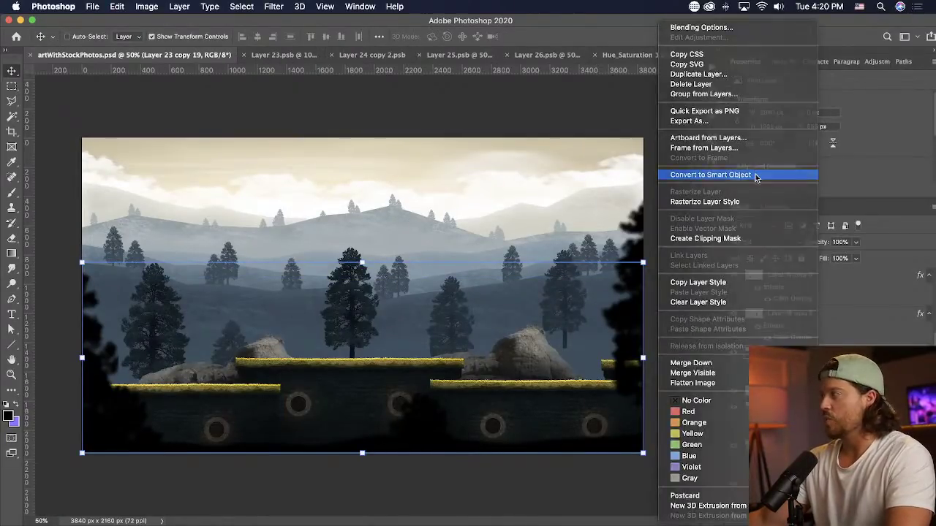
click(757, 174)
right_click(803, 401)
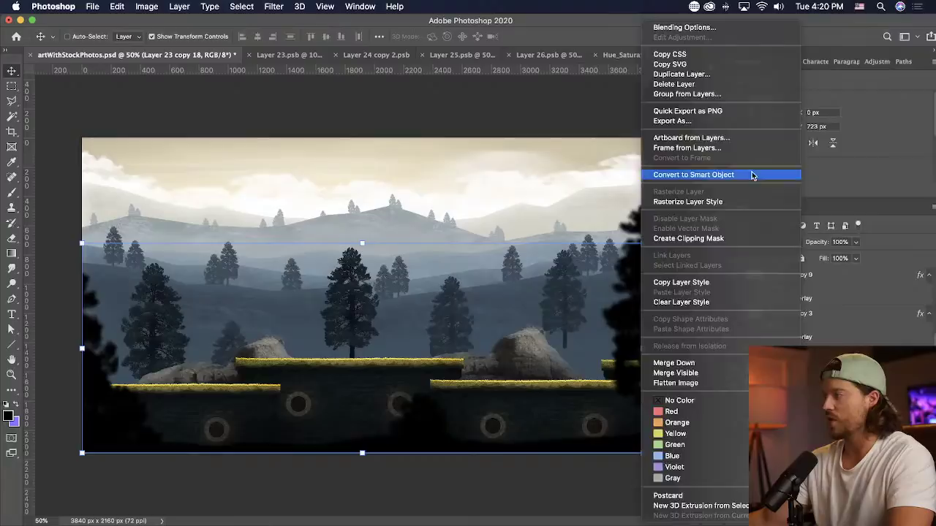
click(750, 173)
right_click(740, 262)
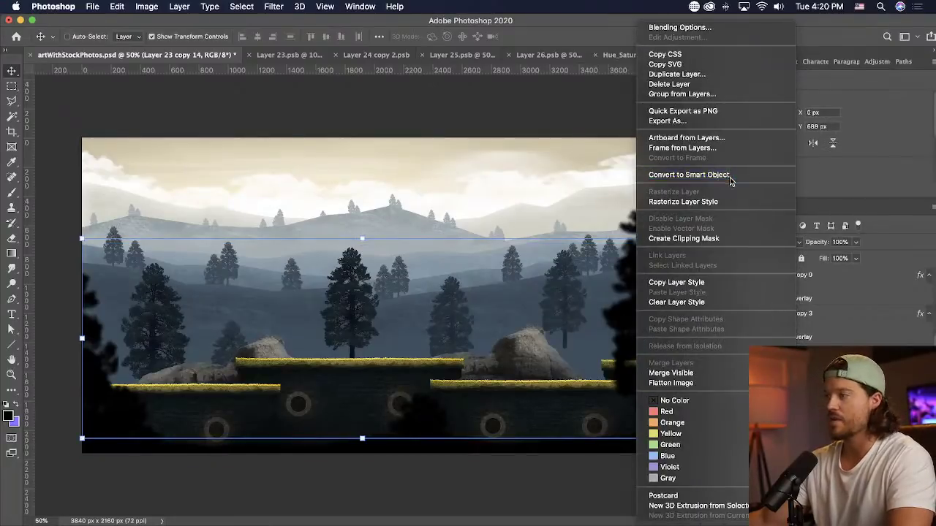
click(731, 178)
- Convert the more distant hill layer, Layer 23 copy 9, into a smart object
click(795, 418)
shift+click(795, 434)
right_click(795, 434)
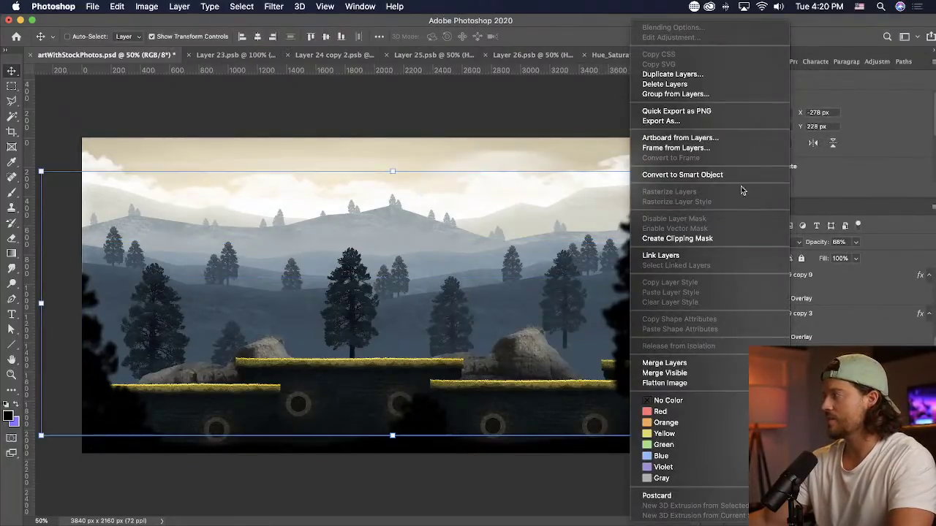
click(741, 175)
scroll(797, 322, down, 5)
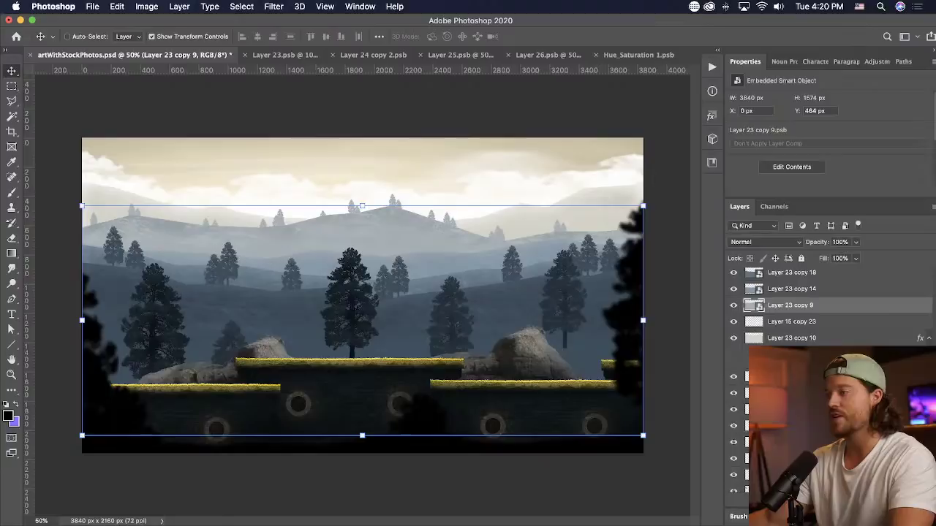
- Spread the trees behind the right-hand rock apart, one lower to the right and the other lower to the left
super+click(518, 501)
super+click(572, 310)
drag(572, 317, 590, 341)
drag(571, 333, 546, 357)
- Add a layer effect to the front hill layer, Layer 23 copy 19, and adjust the effect's opacity
super+click(481, 314)
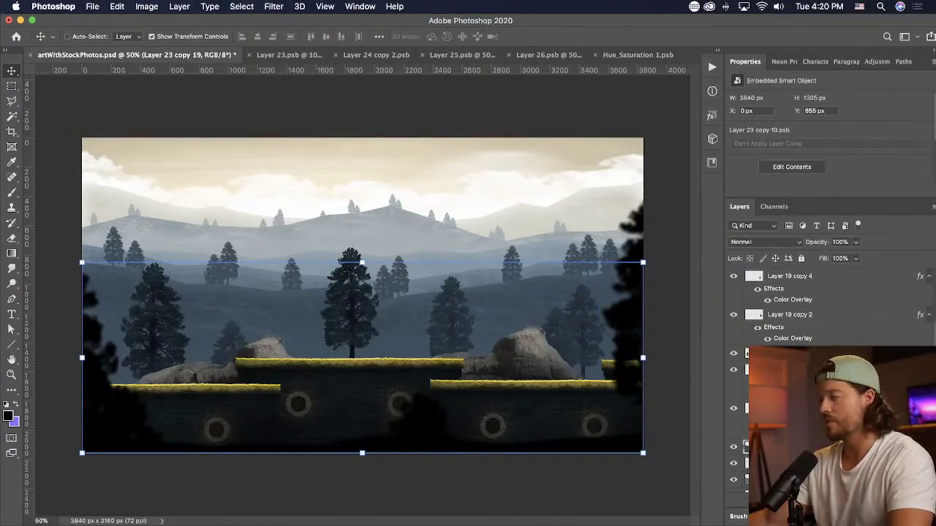
click(825, 411)
drag(702, 141, 696, 157)
click(875, 109)
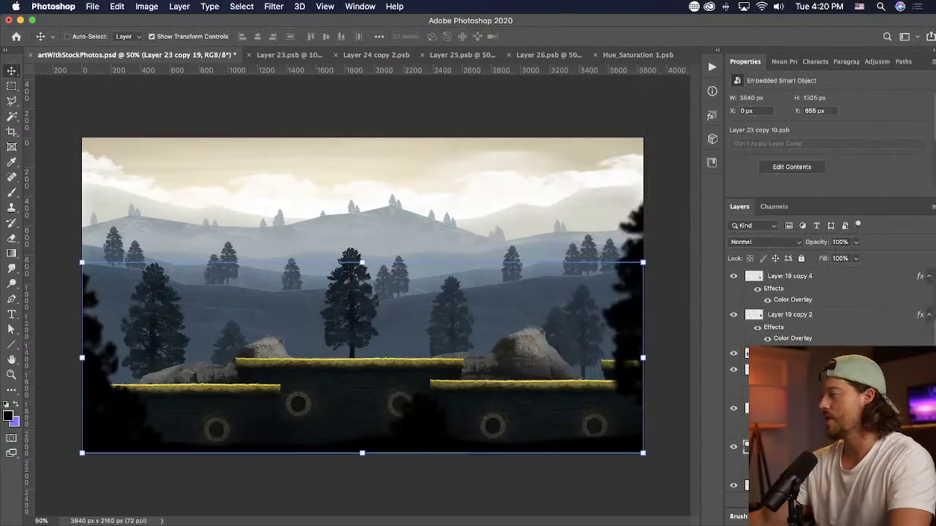
- Copy the layer style of the front hill, Layer 23 copy 19, and convert the right-hand rocks layer, Layer 25, into a smart object
right_click(795, 447)
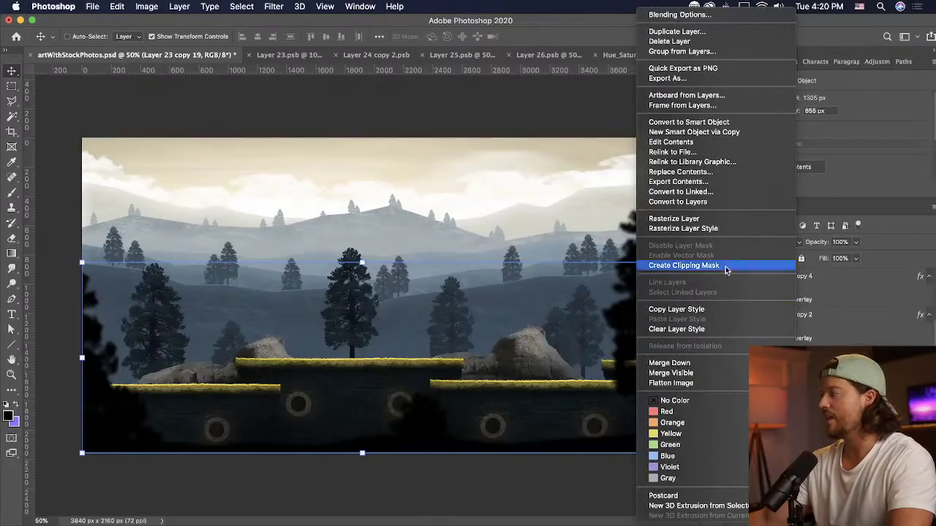
super+click(541, 353)
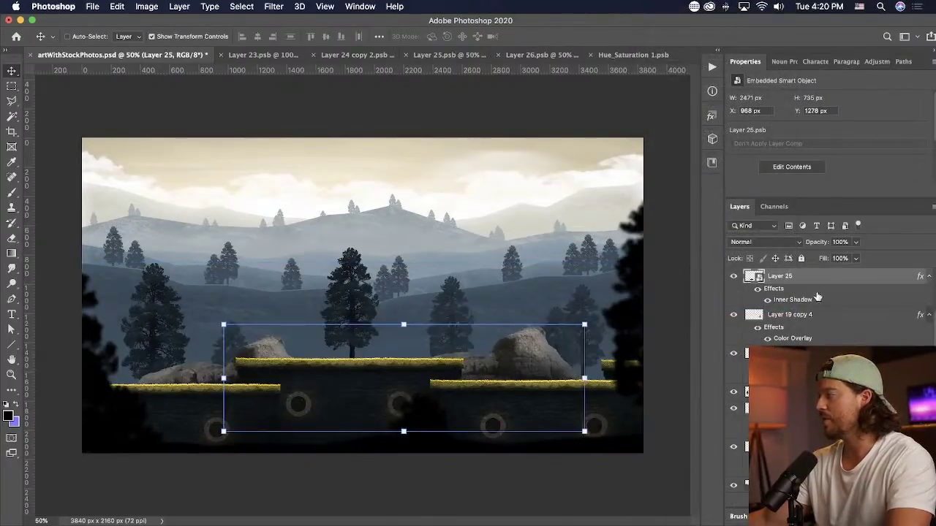
right_click(822, 282)
click(721, 122)
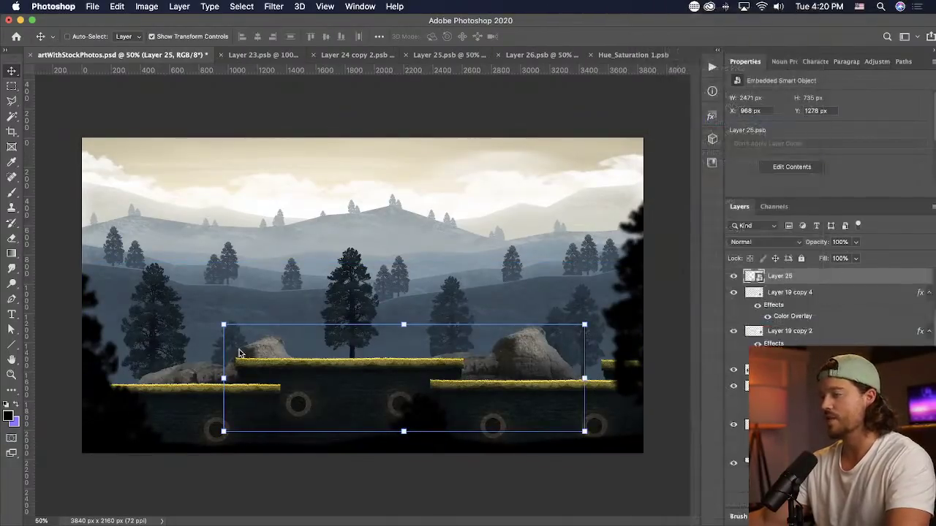
- Combine Layer 25 and the left rocks layer into one smart object and paste the copied layer style onto it
shift+super+click(174, 375)
right_click(805, 276)
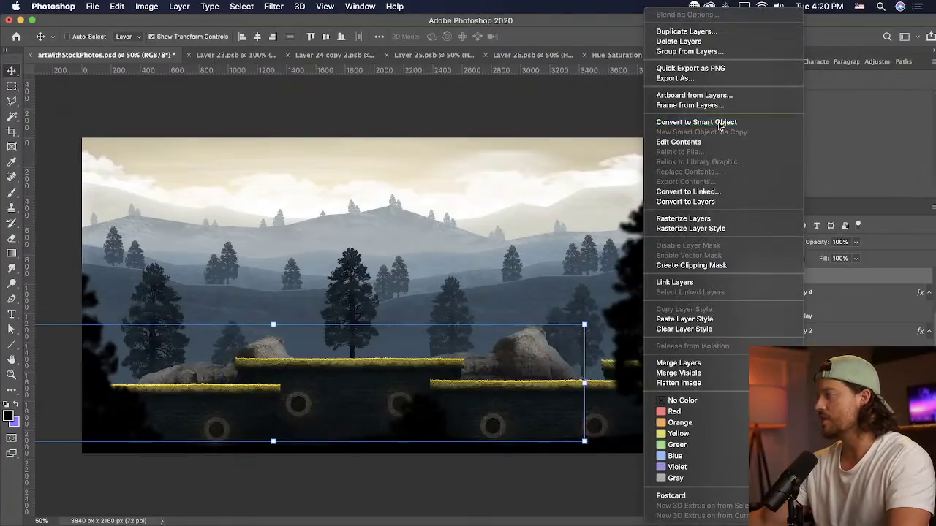
click(717, 131)
right_click(803, 277)
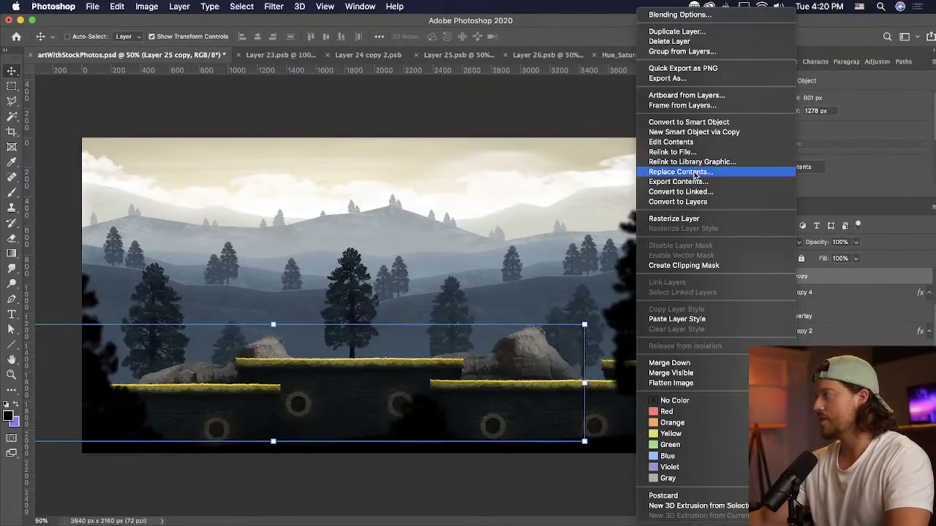
click(701, 319)
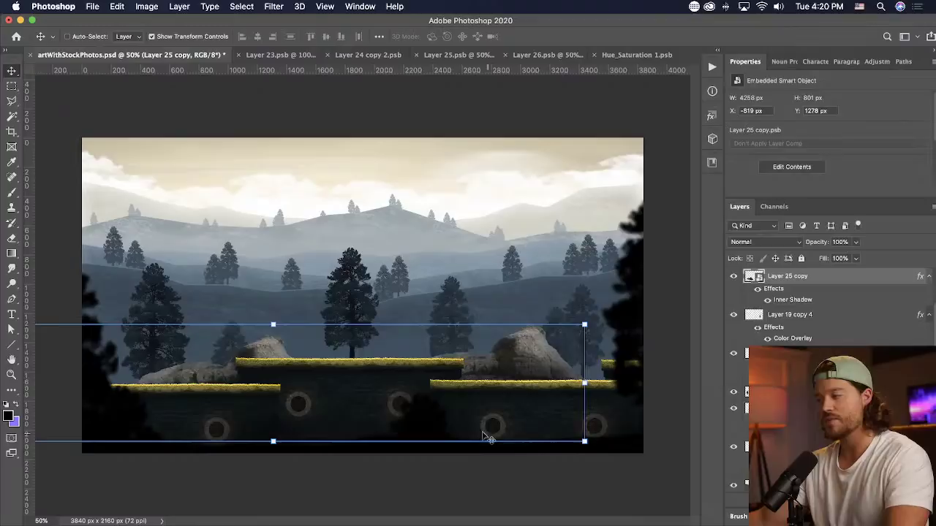
- Paste the copied layer style onto the middle hill layers, Layer 23 copy 18 and Layer 23 copy 14
click(443, 333)
click(260, 307)
click(248, 281)
scroll(826, 395, down, 2)
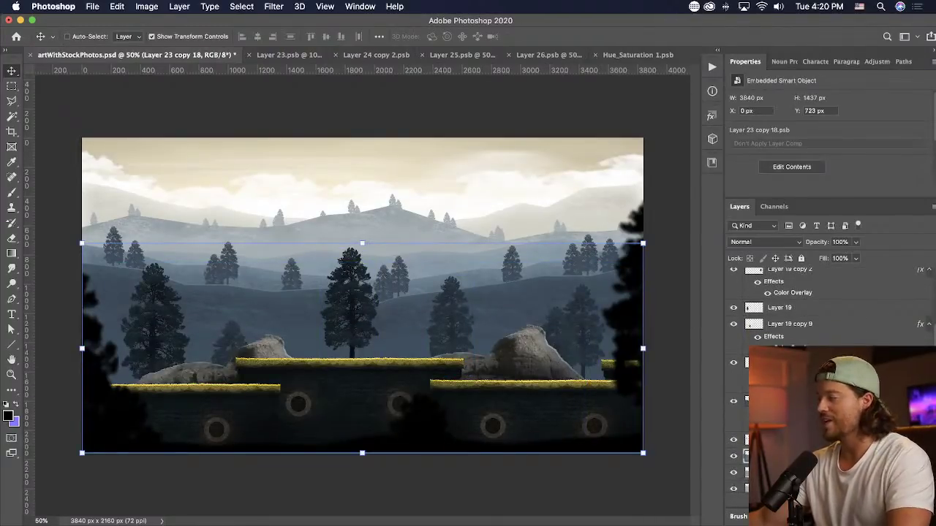
right_click(821, 456)
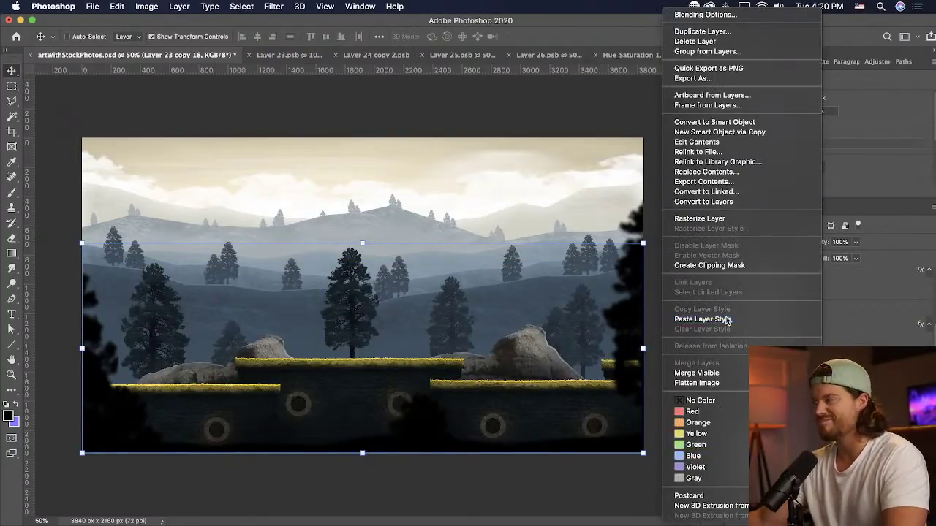
click(728, 319)
click(472, 255)
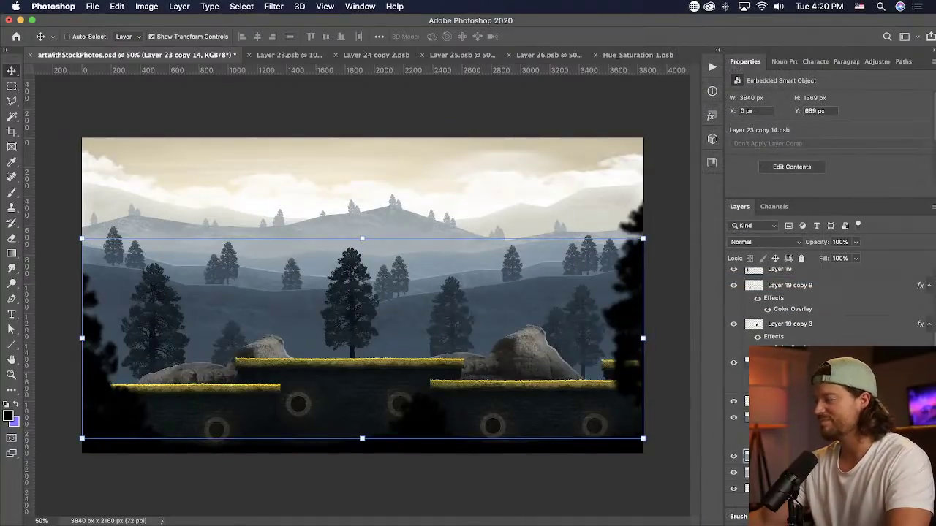
right_click(789, 337)
click(734, 319)
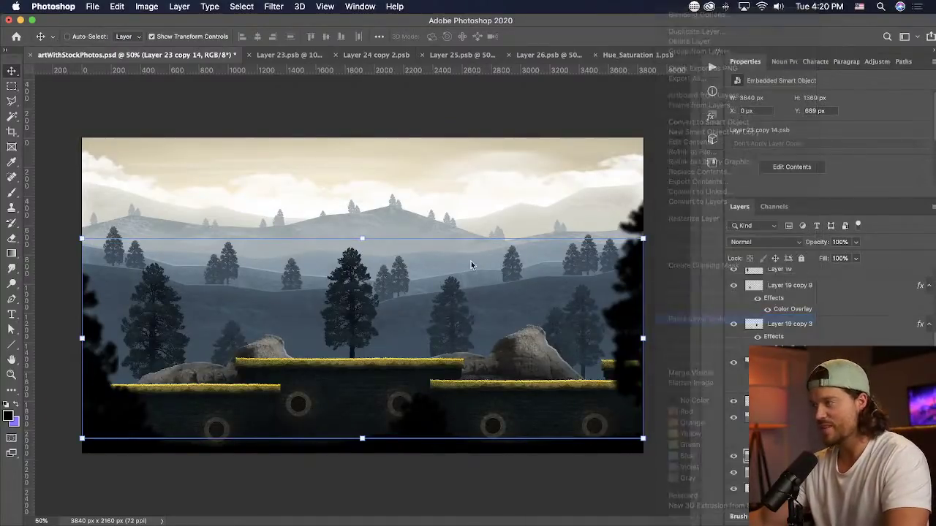
- Paste the layer style onto the distant hill, Layer 23 copy 9, and set its Inner Shadow opacity to 30%
click(405, 222)
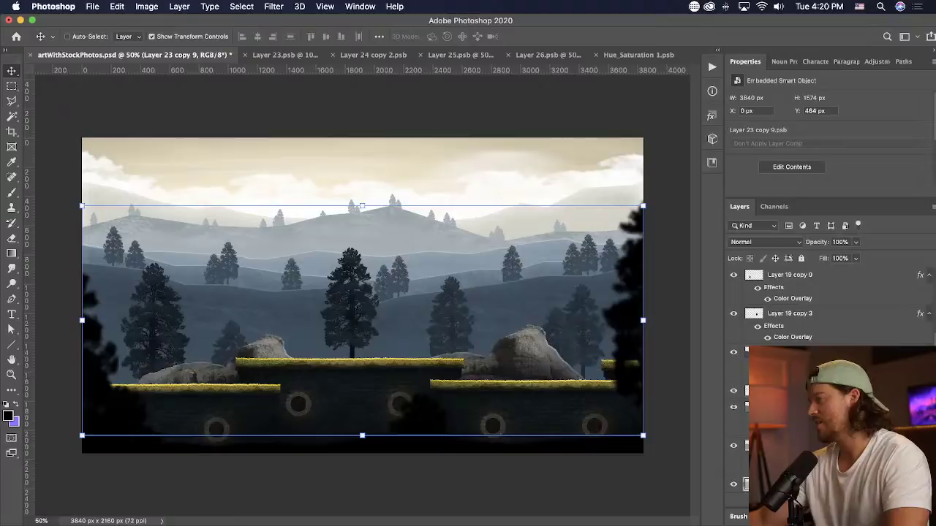
right_click(805, 483)
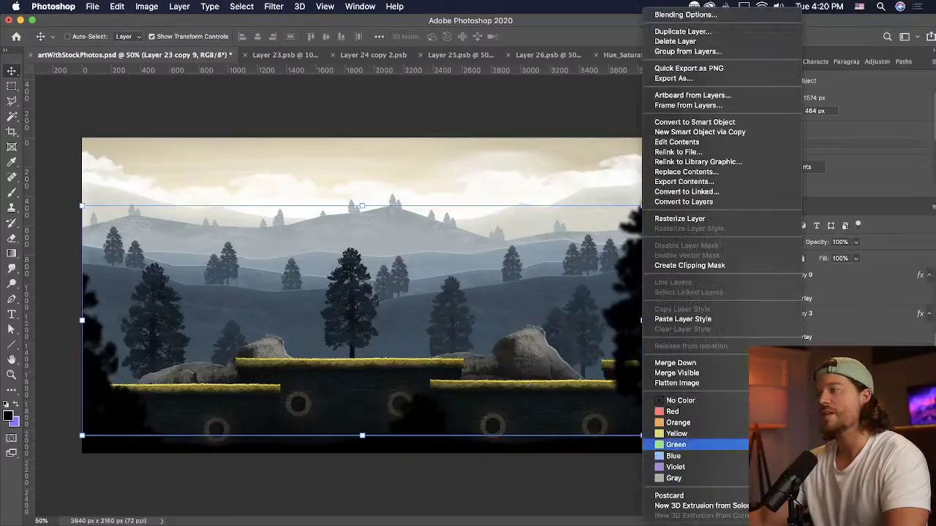
click(732, 320)
scroll(797, 314, down, 2)
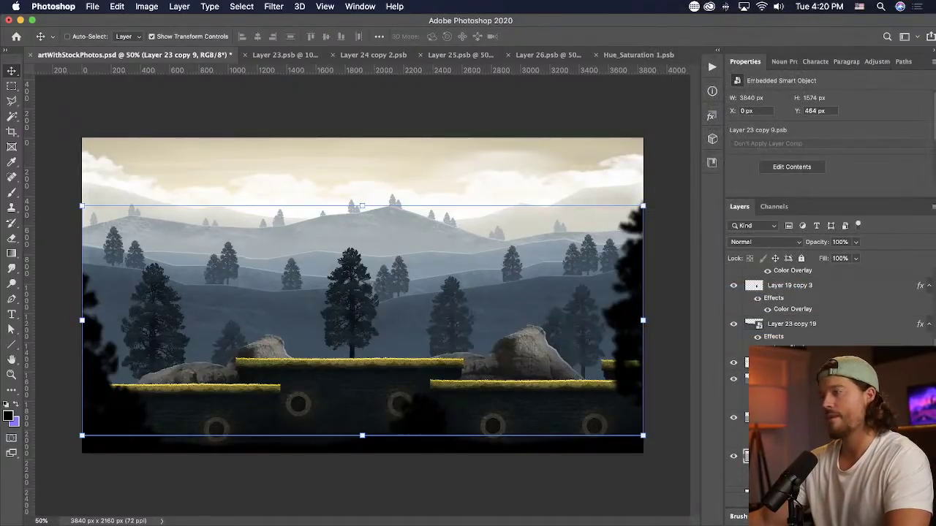
double_click(793, 479)
drag(694, 143, 693, 143)
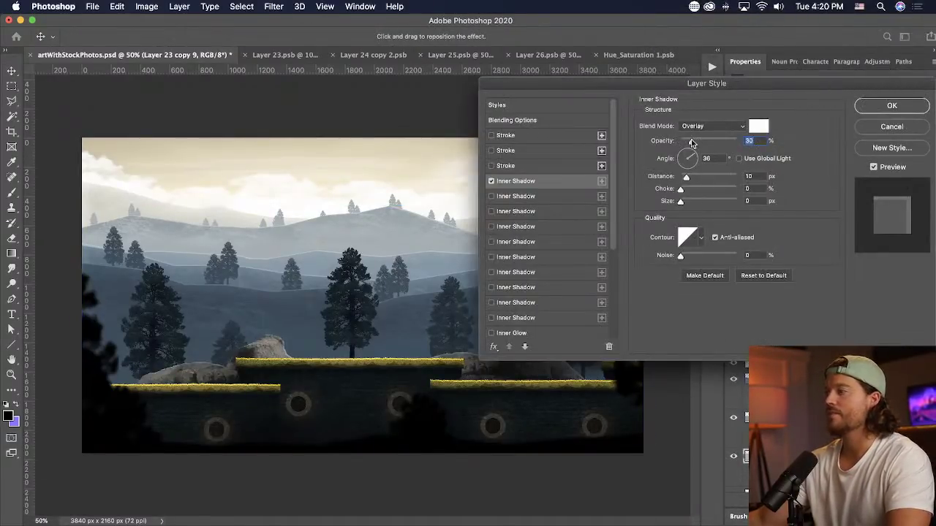
click(891, 106)
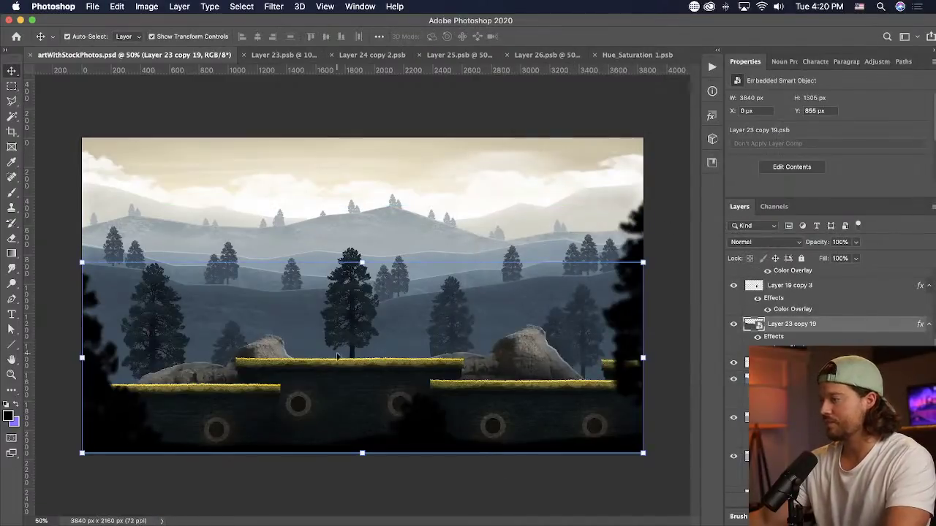
- Create a new layer above Layer 23 copy 19 and shade its lower part with a dark-to-transparent gradient rising from the platforms
key(super+shift+alt+n)
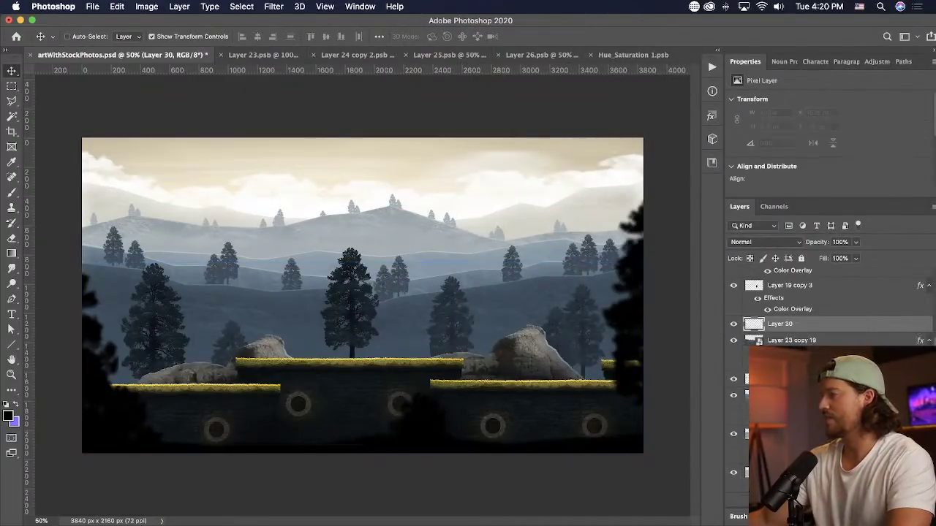
key(g)
alt+click(107, 438)
drag(371, 416, 365, 282)
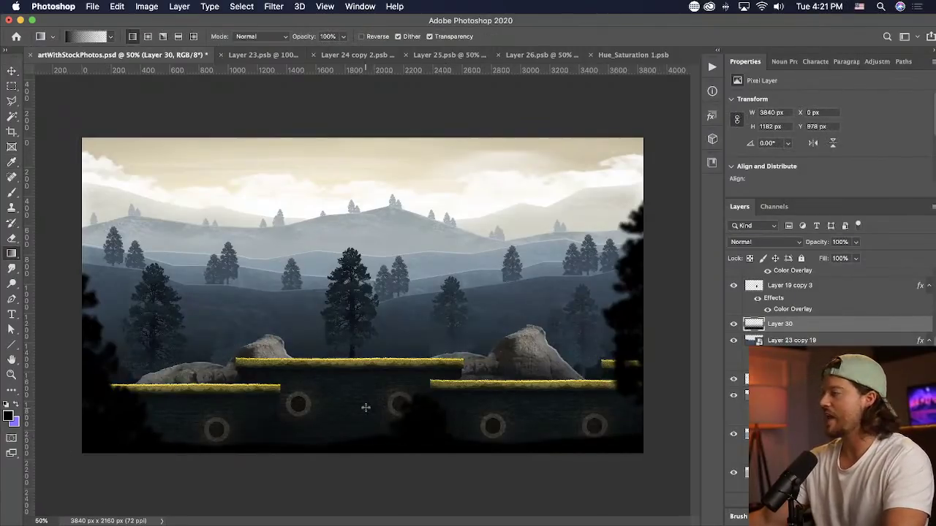
key(super+z)
drag(387, 412, 396, 333)
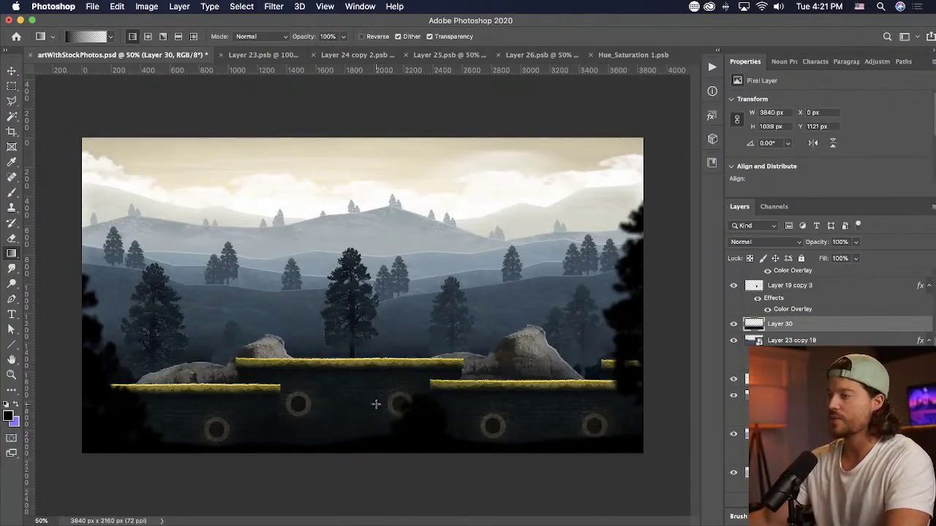
- Lower the gradient layer's opacity to 63% and shift the gradient up by about 80 px
click(856, 243)
drag(854, 254, 836, 258)
key(v)
drag(458, 321, 459, 317)
drag(459, 320, 459, 321)
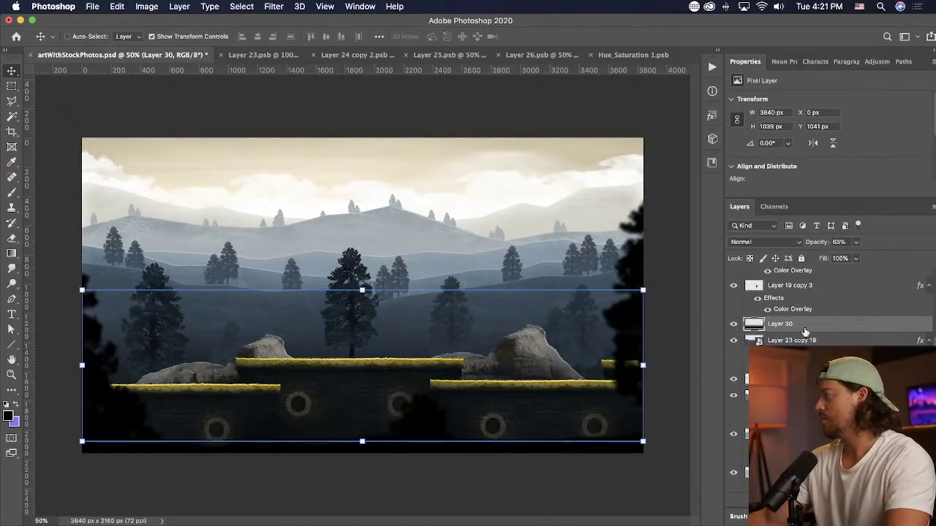
- Duplicate the gradient, clip it to the hill Layer 23 copy 18, and raise and squash it to about 632 px high
key(super+j)
key(super+0)
drag(523, 367, 516, 335)
key(super+z)
drag(532, 380, 525, 340)
drag(360, 248, 359, 318)
drag(391, 359, 392, 297)
key(Return)
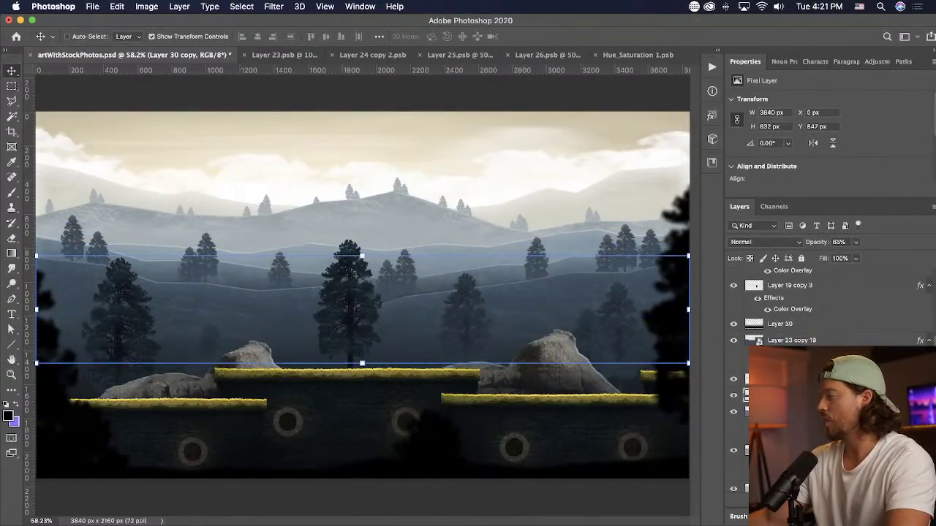
- Duplicate the shading gradient for the hill behind, squashing it to about 377 px high at about Y 811 px
key(super+j)
drag(453, 339, 451, 314)
drag(352, 237, 482, 278)
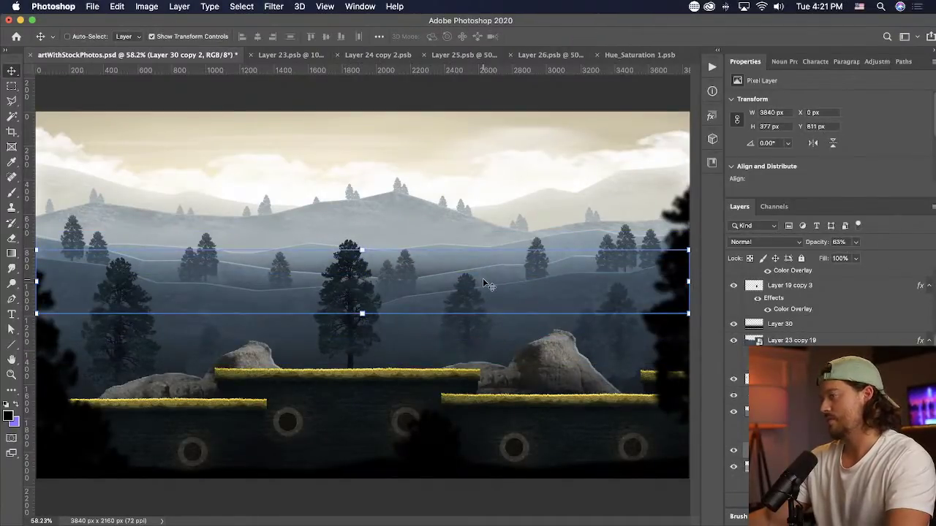
key(super+minus)
key(super+minus)
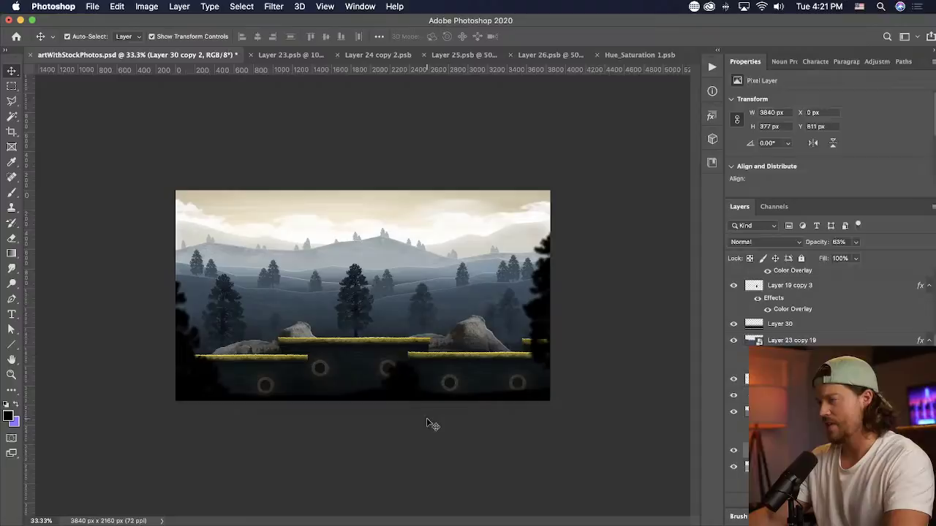
click(401, 388)
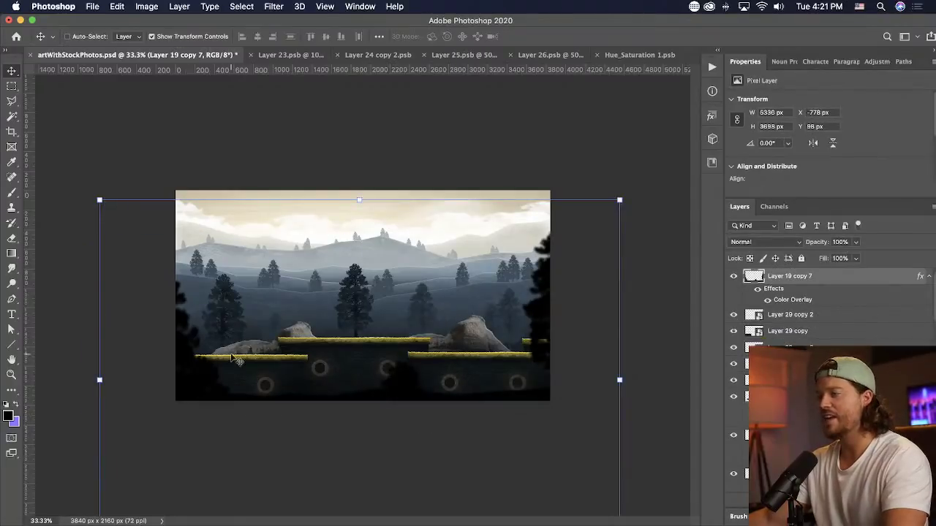
key(super+plus)
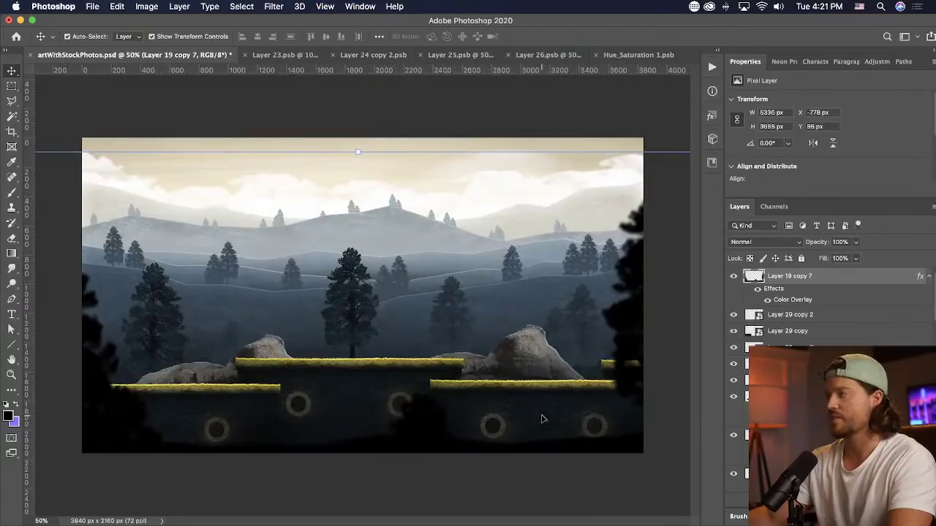
- Duplicate the 377 px shading gradient higher up over the misty hills as an Overlay layer stretched to about 426 px high
click(415, 283)
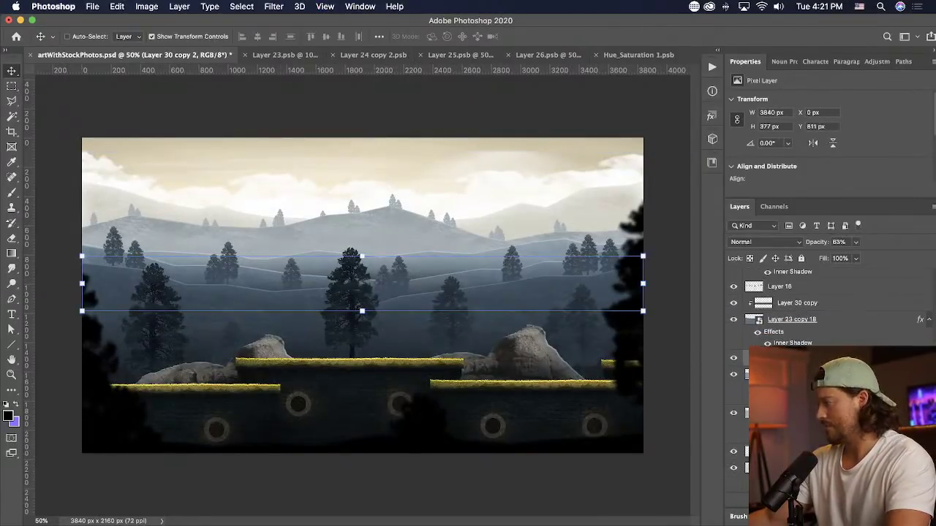
drag(528, 292, 528, 267)
click(760, 241)
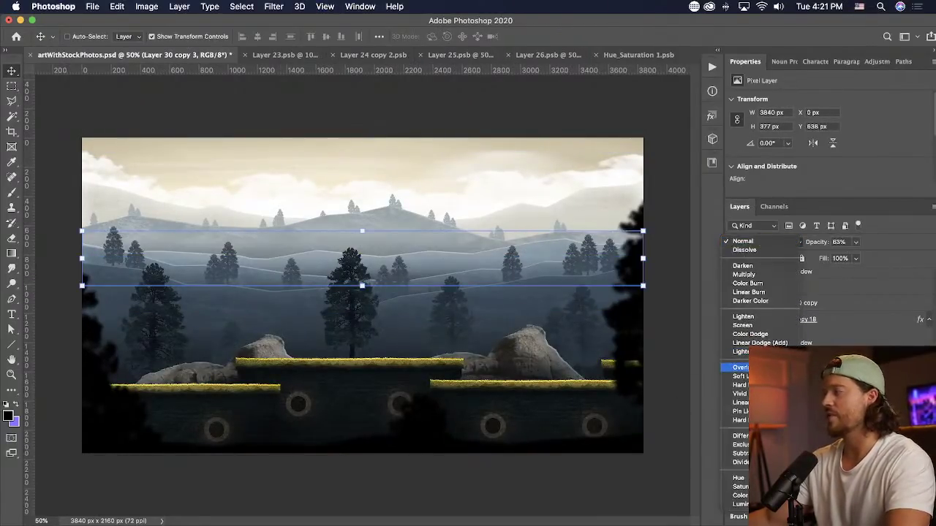
click(739, 367)
mouse_move(361, 231)
mouse_down()
mouse_move(361, 213)
mouse_move(361, 225)
mouse_up()
key(Return)
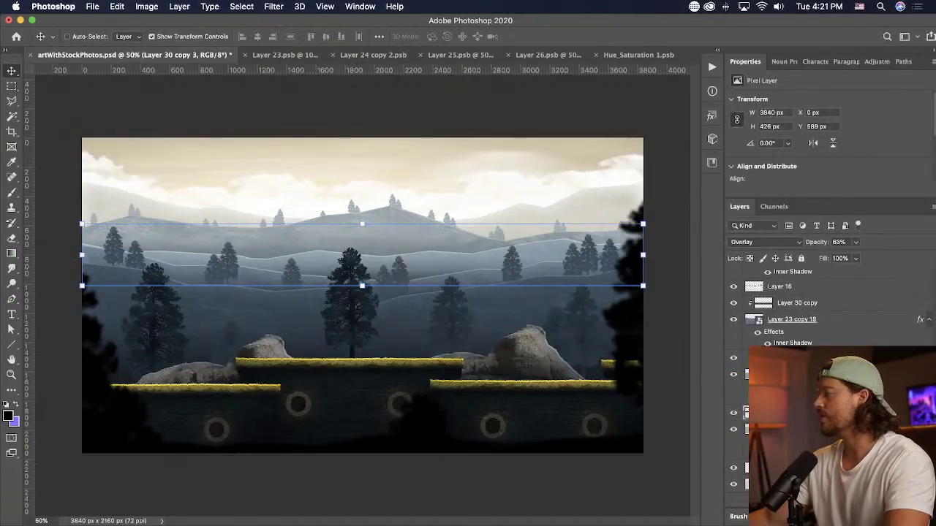
- Duplicate the Overlay gradient up over the farthest hills at about Y 419 px and save the document
drag(518, 278, 513, 249)
key(super+s)
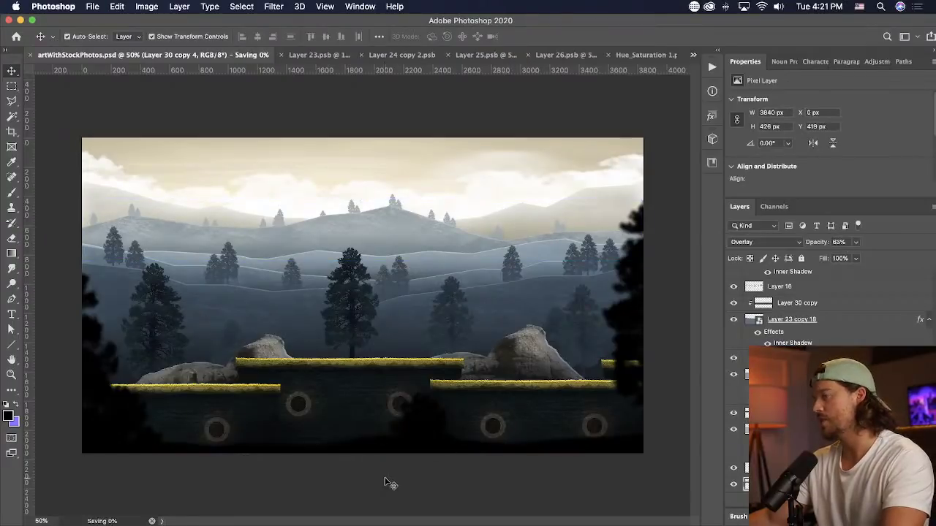
super+click(342, 306)
shift+click(142, 319)
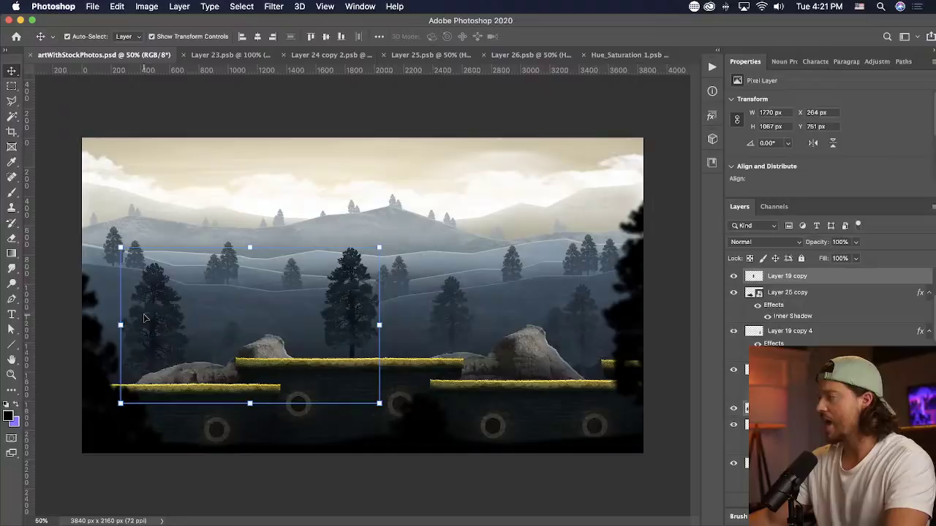
right_click(919, 370)
click(856, 455)
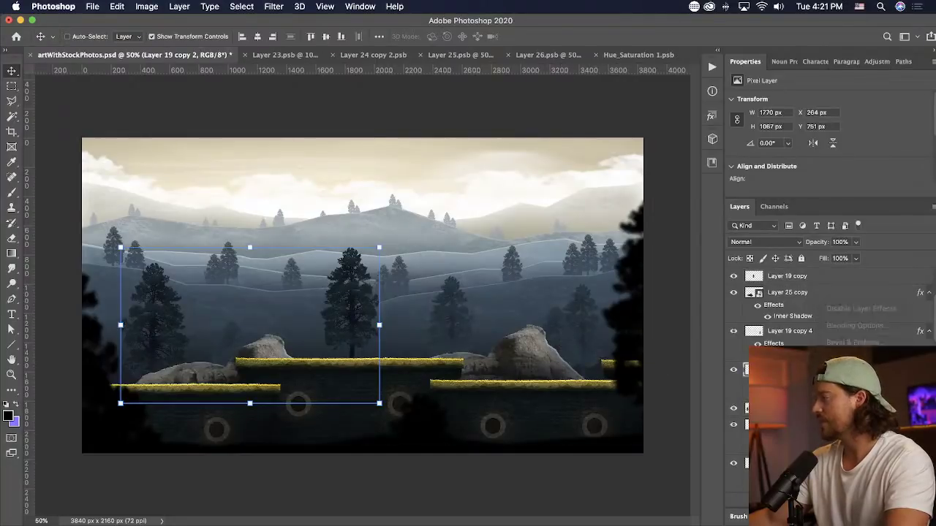
- Merge the large central tree and the large left tree into a single layer
super+click(362, 325)
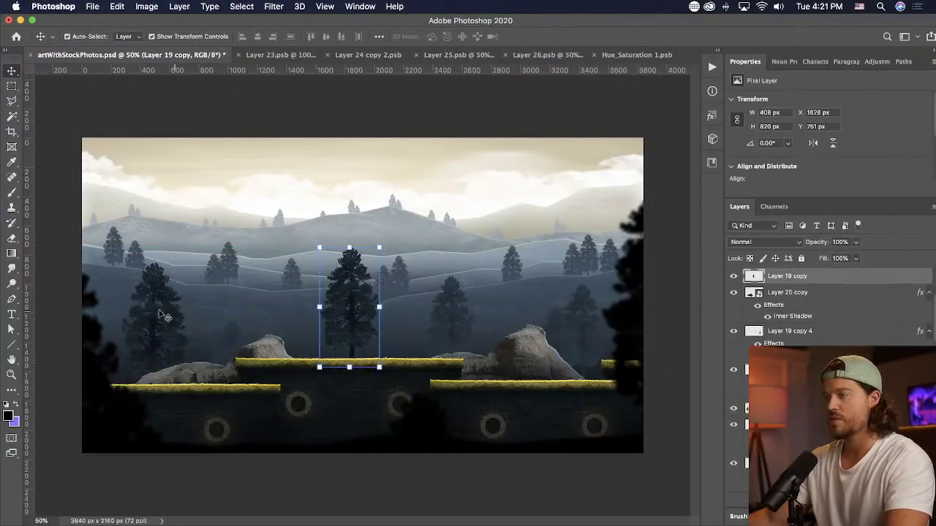
shift+super+click(161, 313)
right_click(806, 277)
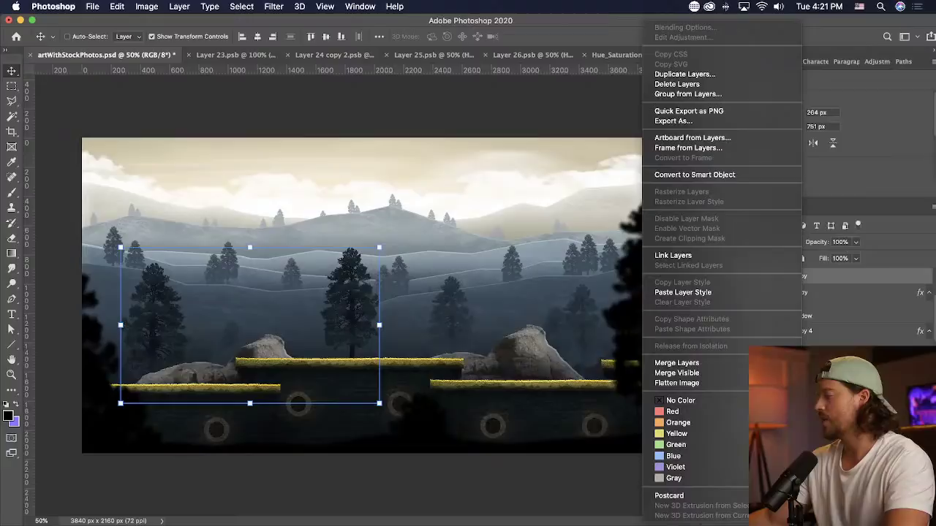
click(680, 362)
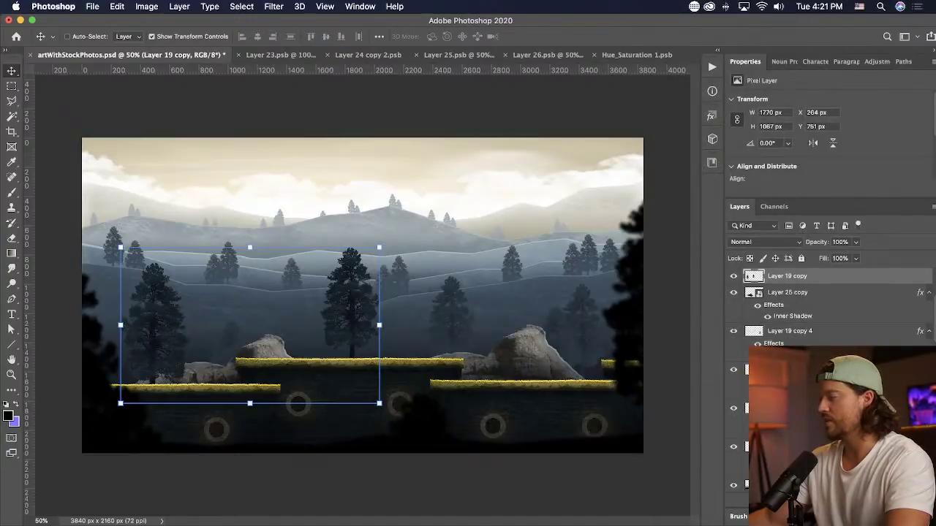
- Give the merged large tree layer a very dark blue-black Color Overlay sampled from the ground, and save the document
key(super+shift+o)
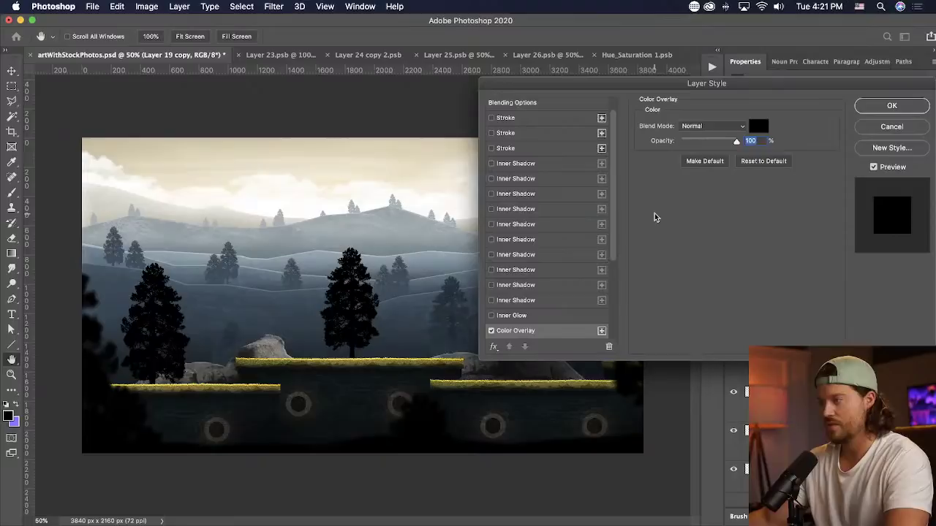
click(759, 129)
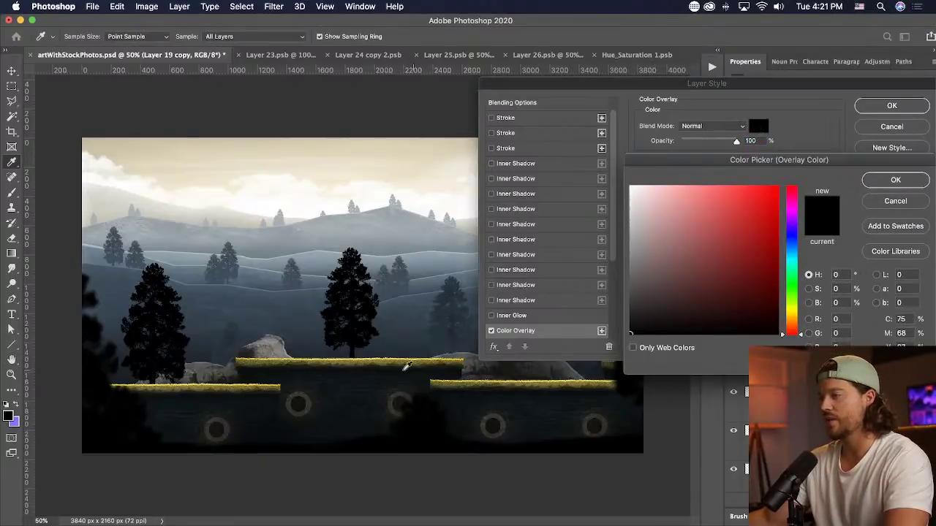
click(374, 402)
drag(652, 315, 683, 322)
click(896, 180)
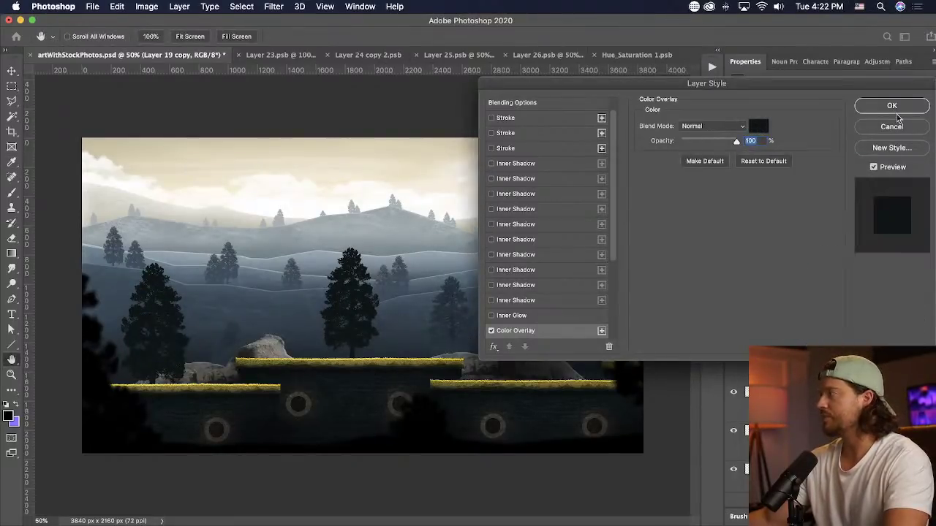
click(892, 105)
key(v)
key(ctrl+s)
- Remove the blurred black foreground tree and ground silhouettes from the scene and save the document
click(530, 356)
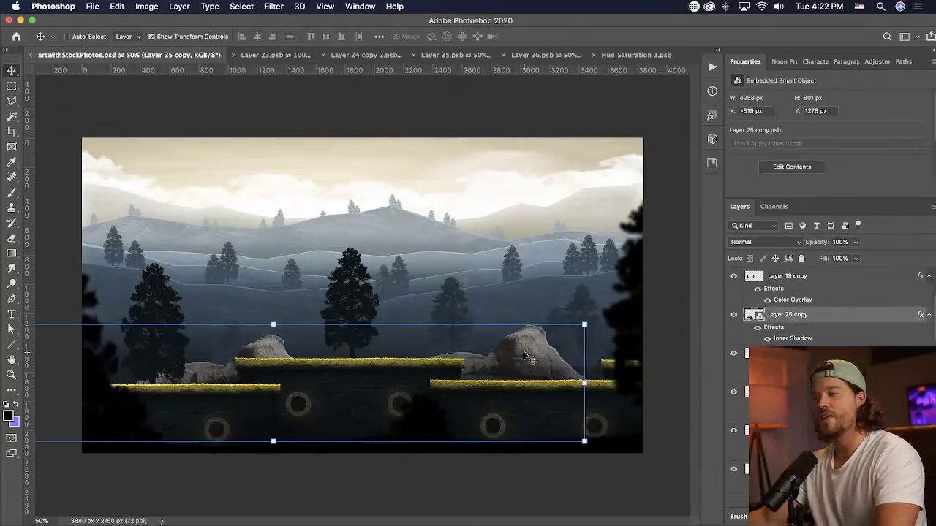
super+click(414, 425)
drag(414, 425, 428, 322)
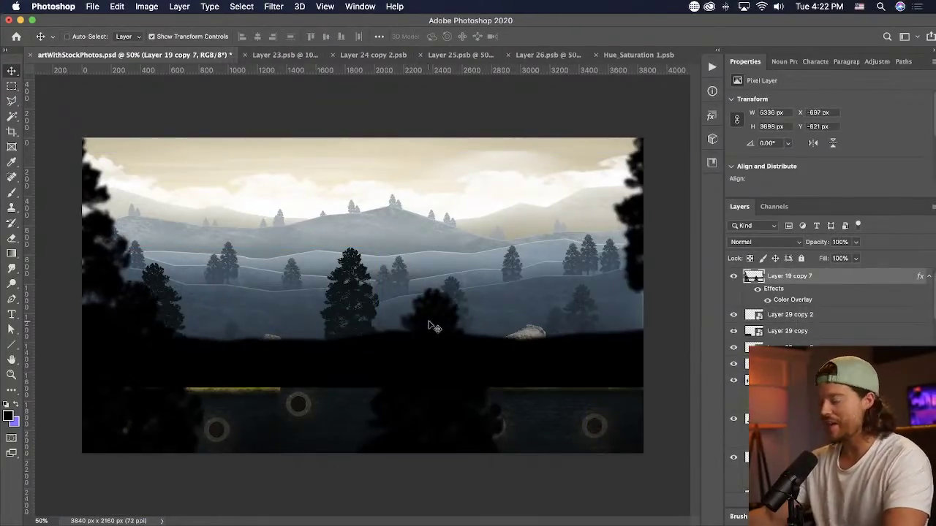
key(Delete)
super+click(353, 403)
super+click(281, 478)
key(super+s)
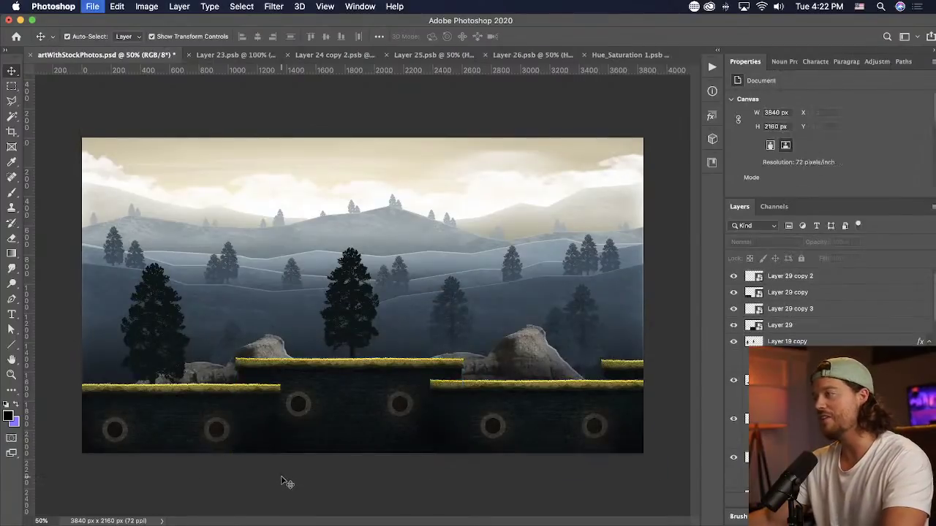
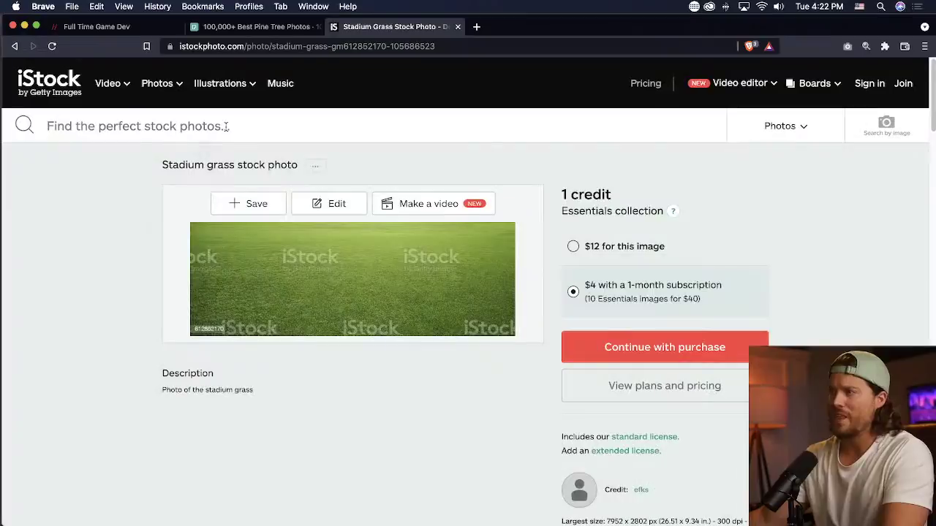
- Search iStock in the browser for "windmill" and look through the photo results for a suitable silhouette
click(227, 127)
text(windmill)
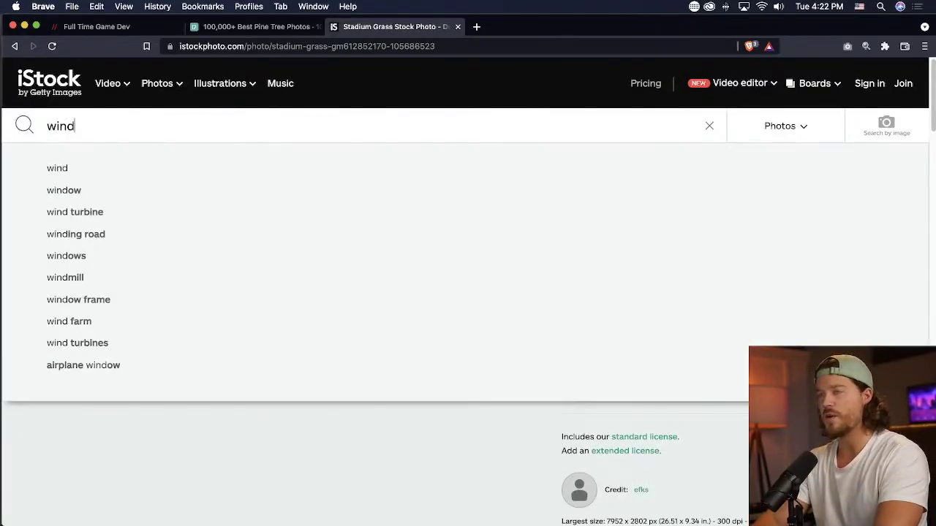
key(Return)
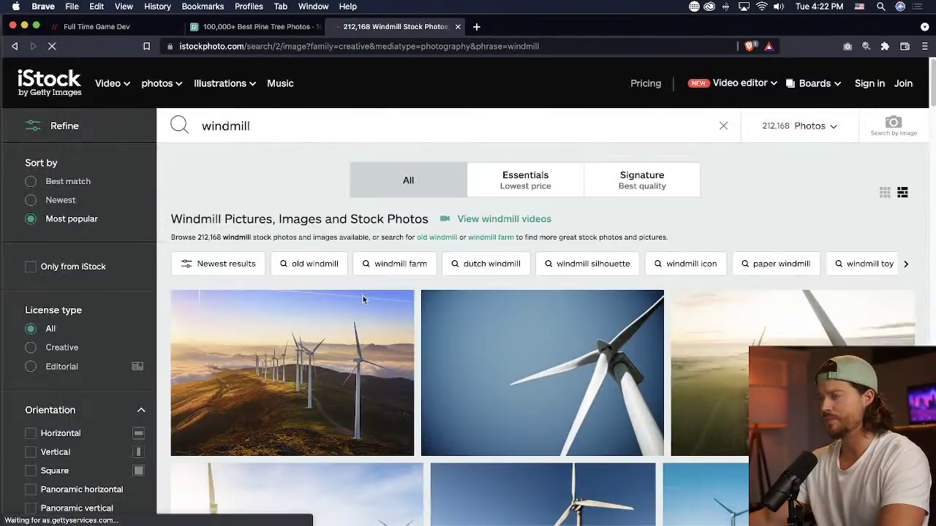
scroll(363, 295, down, 4)
scroll(362, 300, down, 5)
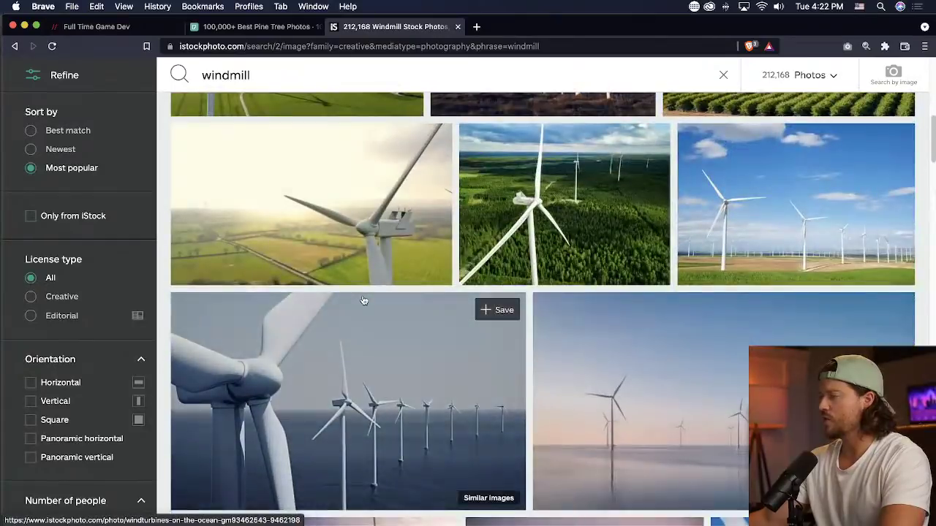
scroll(363, 301, down, 5)
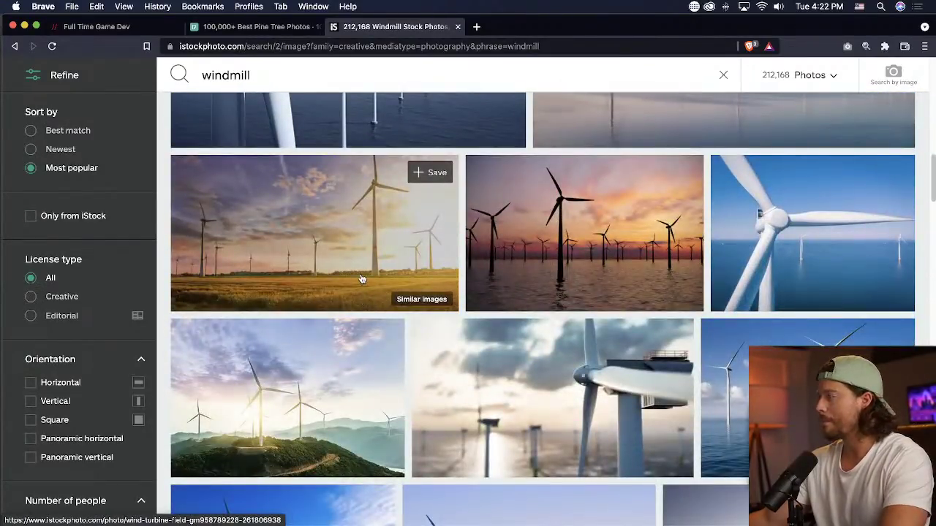
scroll(363, 280, down, 5)
scroll(706, 251, down, 4)
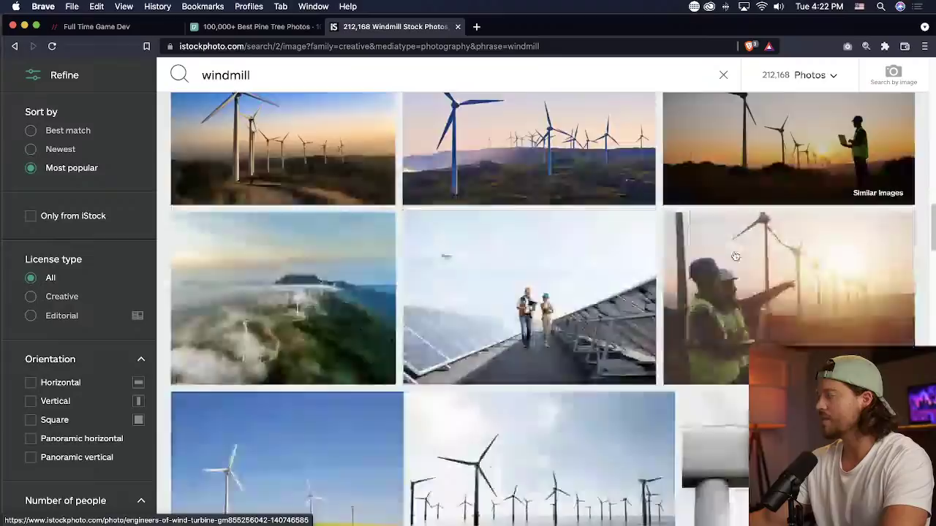
scroll(332, 251, down, 8)
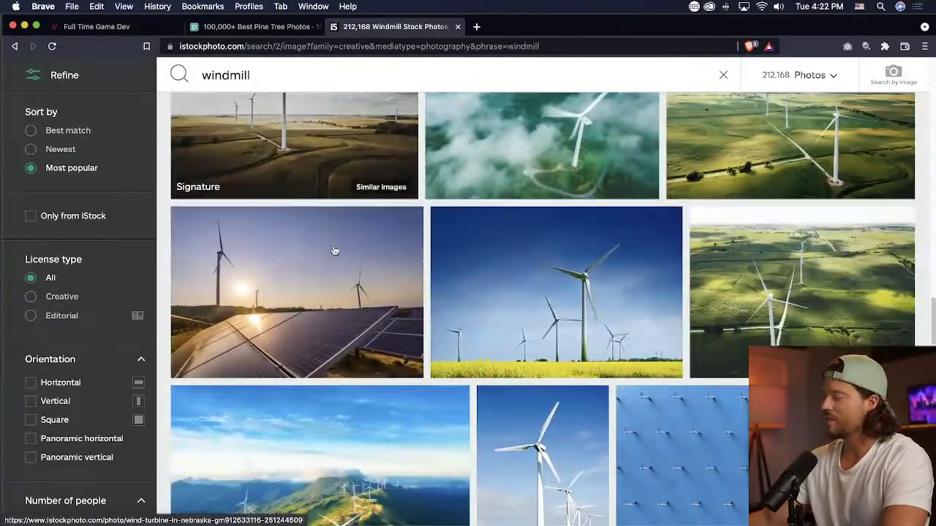
scroll(332, 251, up, 5)
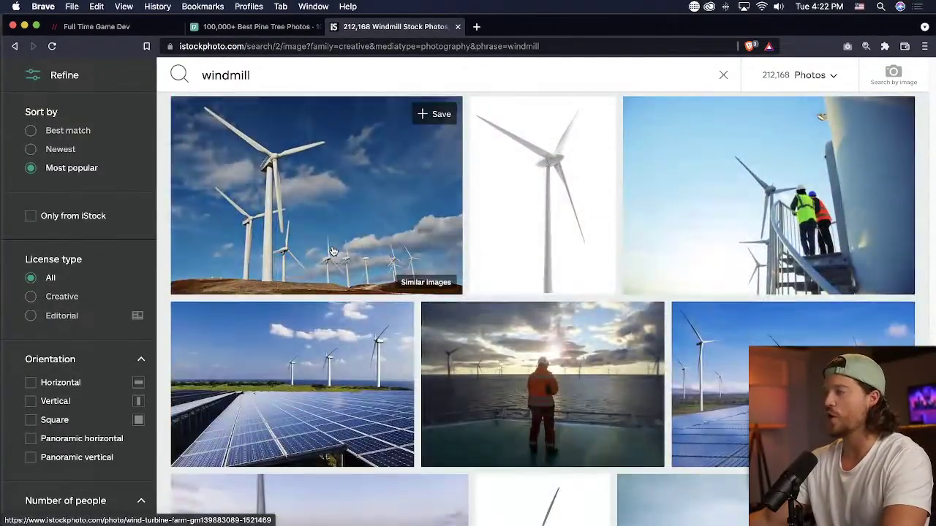
scroll(333, 251, down, 4)
- Search for "windmill old" and open the enlarged photo of the abandoned house, barn and windmill at sunset
click(274, 66)
text(old)
key(Return)
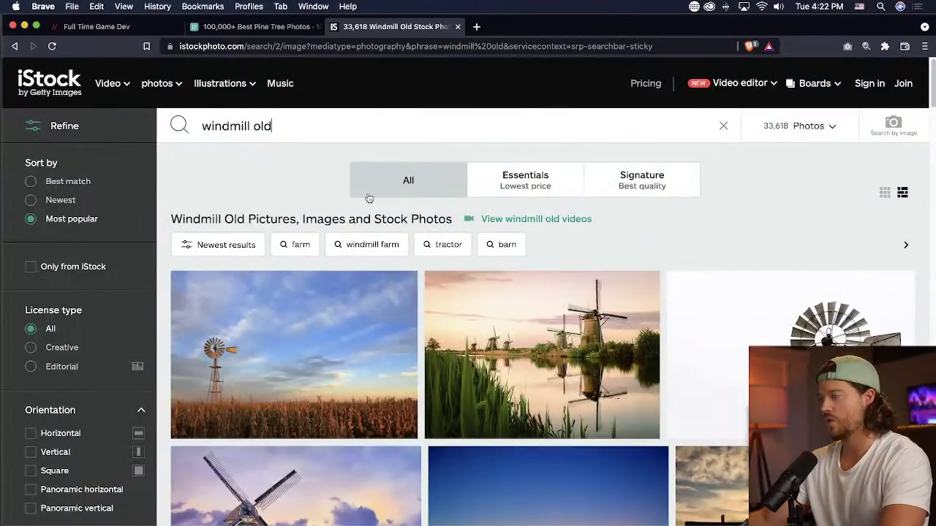
scroll(369, 197, down, 5)
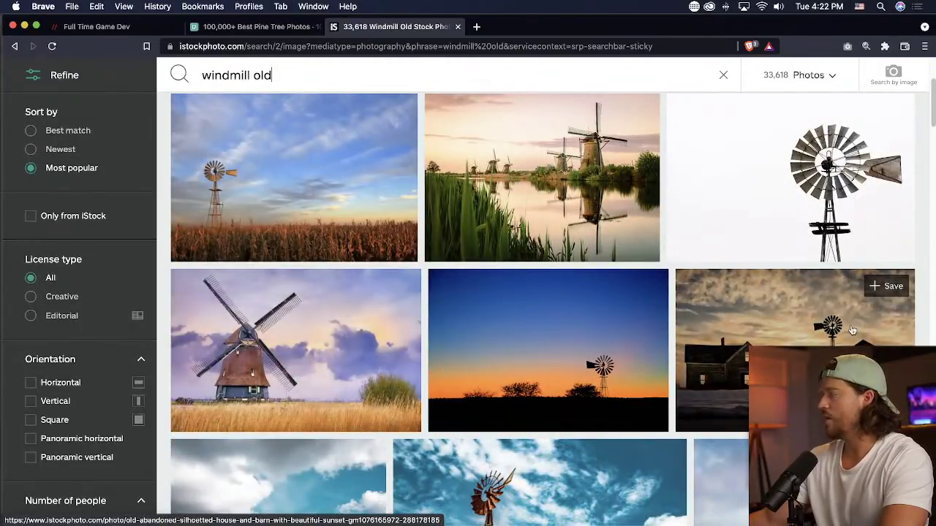
click(853, 331)
click(351, 329)
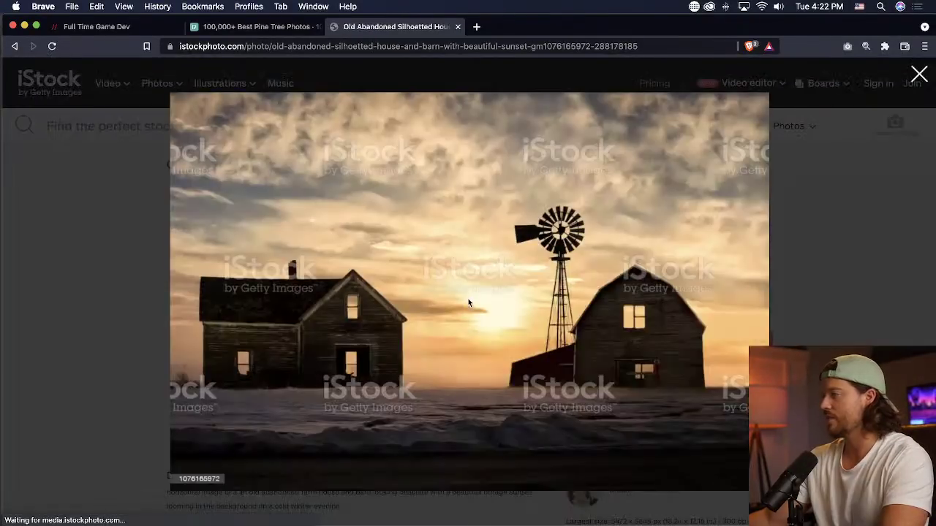
- Copy the farm photo into the Photoshop landscape document, enlarge it to about 3207 x 2137 px and move it to about X 36, Y -405 px
right_click(483, 286)
click(517, 313)
key(super+Tab)
key(super+v)
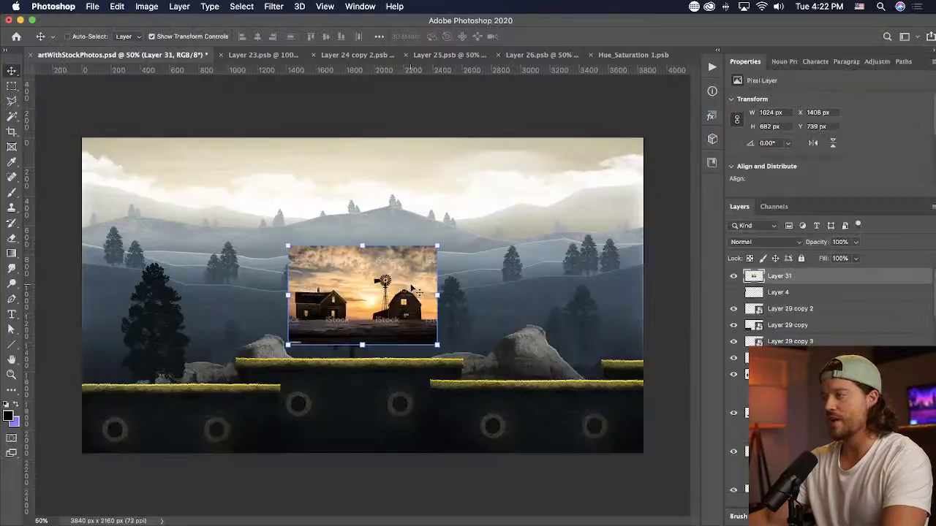
drag(438, 247, 758, 34)
key(Return)
drag(506, 226, 305, 271)
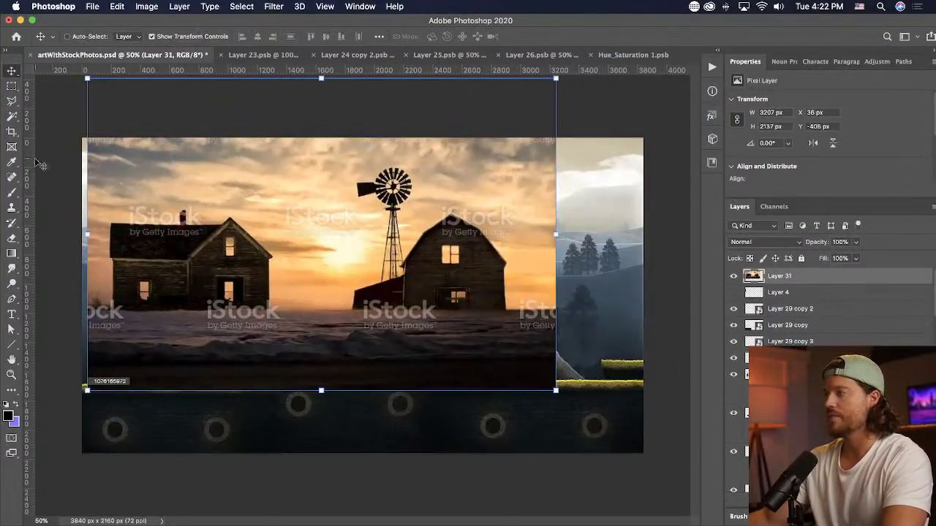
- Delete the main sky areas around the house, windmill and barn using Magic Wand selections
click(14, 118)
click(465, 187)
key(Delete)
click(512, 241)
key(Delete)
click(523, 273)
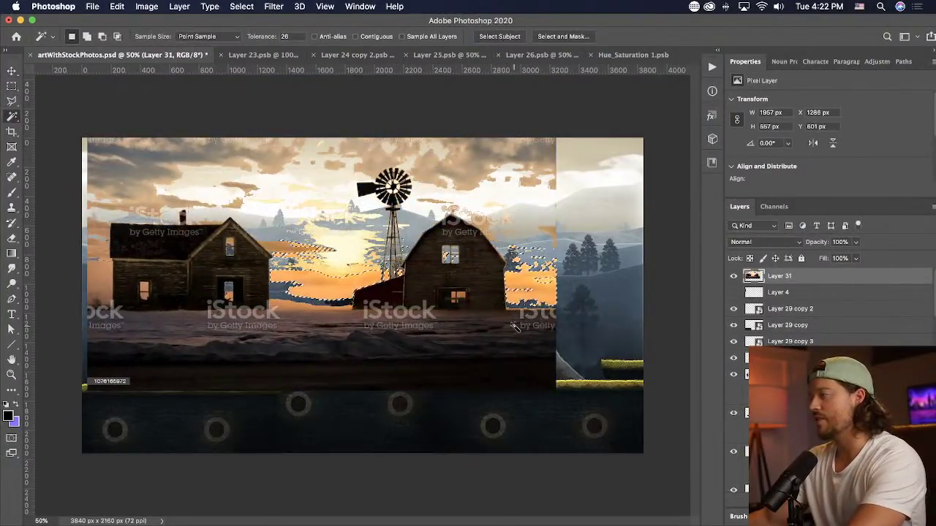
key(Delete)
click(492, 336)
click(444, 164)
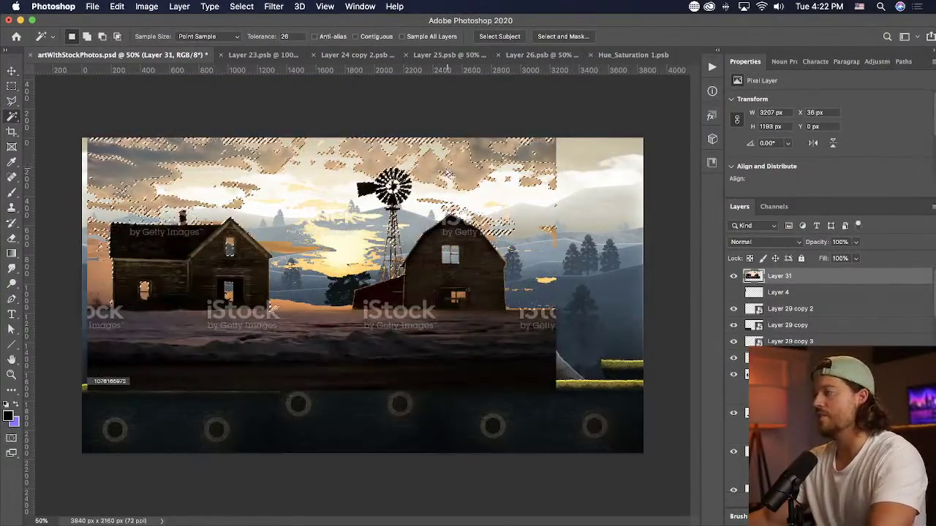
key(Delete)
- Delete the remaining bright sky patches around the sun, windmill and barn with the Magic Wand, and clear the selection
click(344, 235)
key(Delete)
click(342, 249)
key(Delete)
click(342, 264)
key(Delete)
key(Delete)
click(366, 249)
click(371, 240)
key(Delete)
click(367, 249)
click(553, 229)
key(Delete)
click(545, 231)
key(Delete)
click(530, 226)
key(Delete)
key(ctrl+d)
- Copy only the windmill and barn with a rectangular selection, erase the rest of the photo and paste them as a separate layer
click(11, 87)
drag(337, 156, 531, 307)
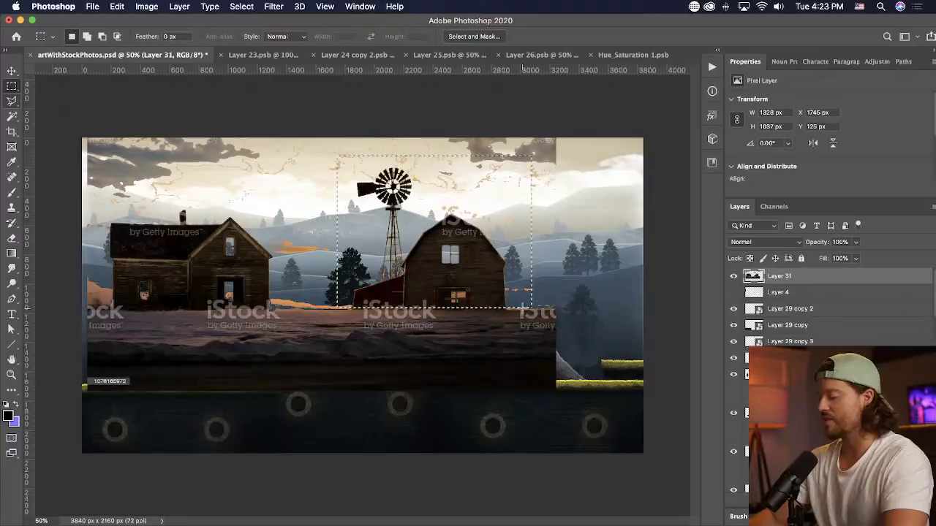
key(super+c)
key(super+a)
key(Delete)
key(super+v)
- Scale the windmill and barn down to about 452 x 353 px and place them over the distant hills at about X 796, Y 287 px
key(v)
drag(532, 156, 402, 255)
key(Return)
key(v)
mouse_move(526, 314)
mouse_down()
mouse_move(368, 230)
mouse_move(386, 236)
mouse_up()
- Outline the stray sky remnants above the barn with the Polygonal Lasso, delete them and clear the selection
key(l)
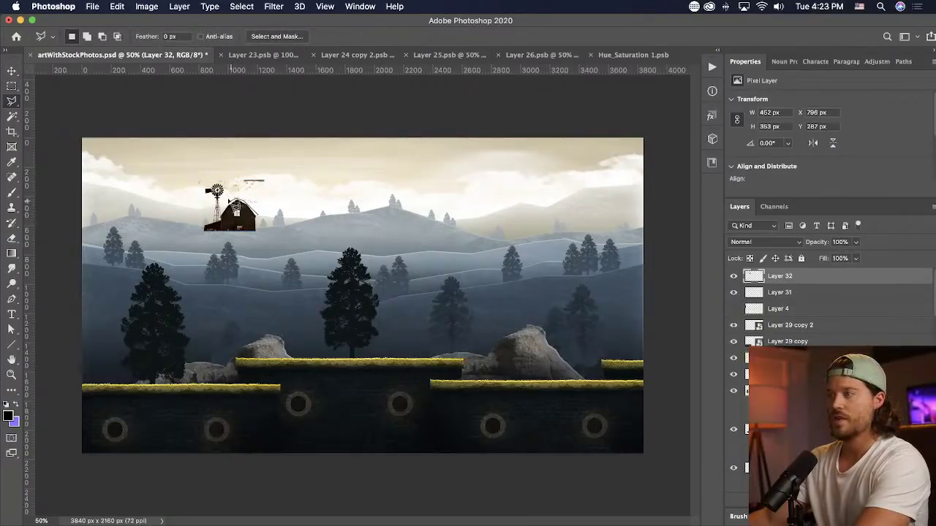
click(208, 189)
mouse_move(279, 169)
mouse_down()
mouse_move(280, 222)
mouse_move(255, 220)
mouse_up()
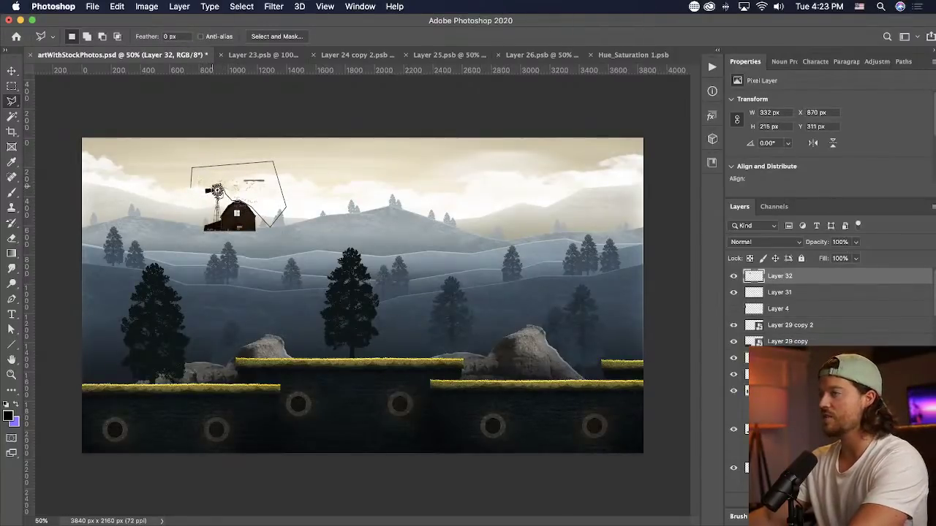
double_click(179, 193)
key(Delete)
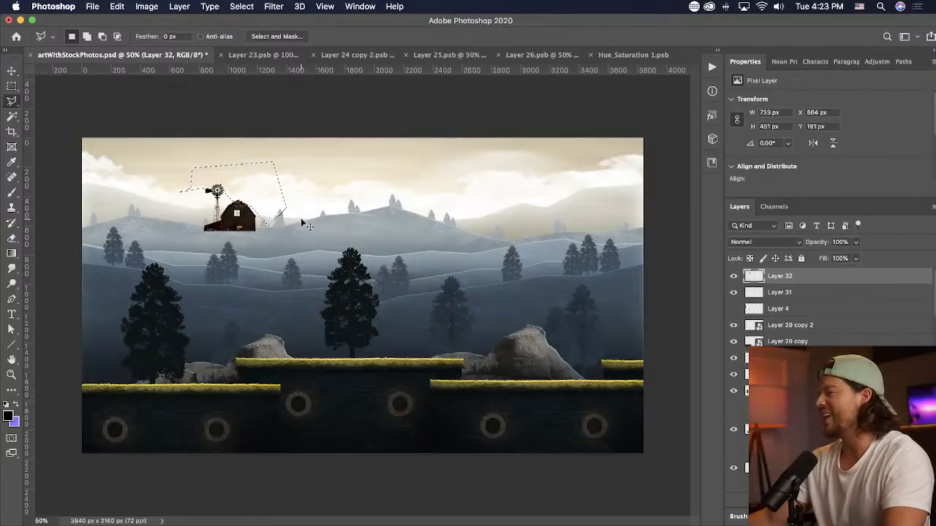
key(super+d)
key(v)
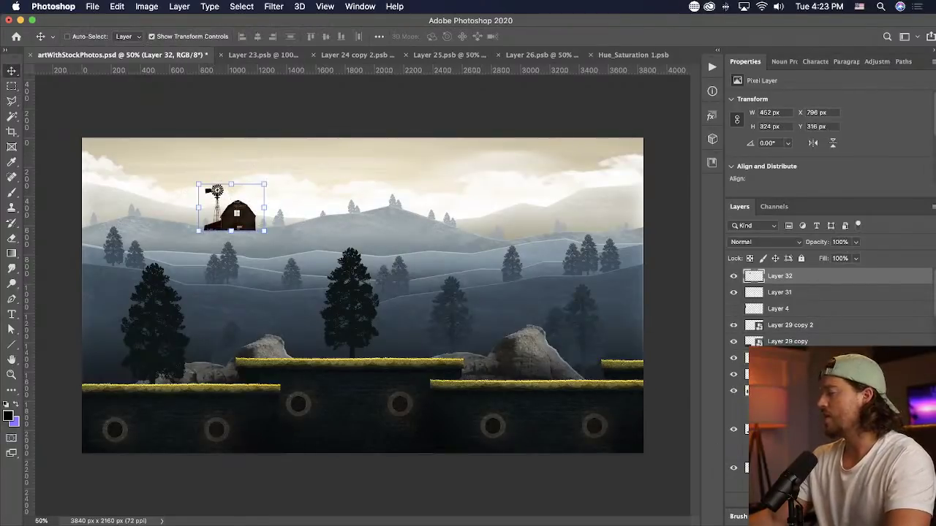
- Give the windmill and barn a blue-grey Color Overlay sampled from the hills, at hue 203, saturation 13 and brightness 67
click(830, 450)
click(758, 125)
click(288, 227)
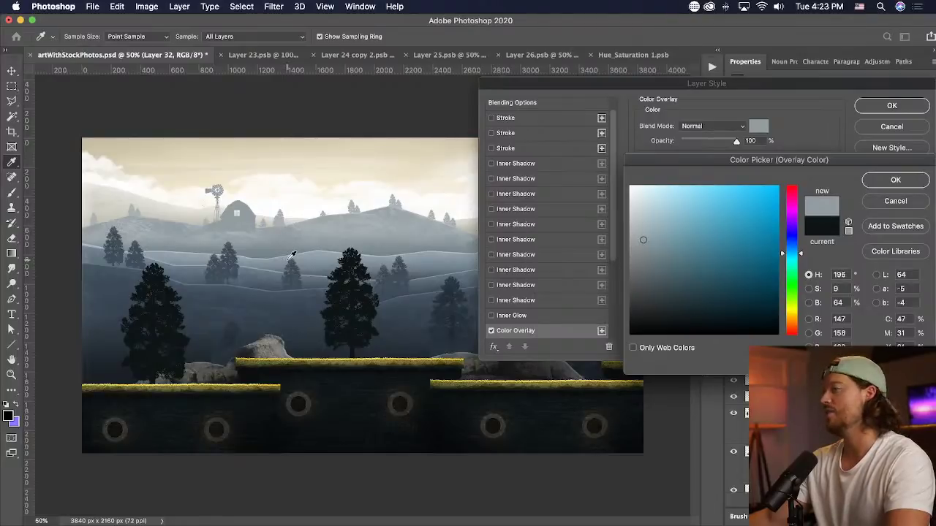
click(306, 253)
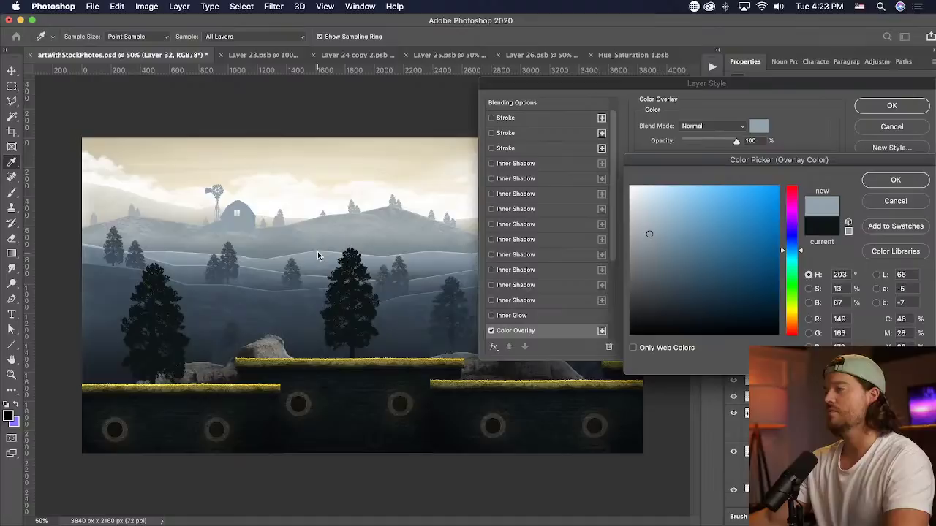
click(896, 180)
click(892, 105)
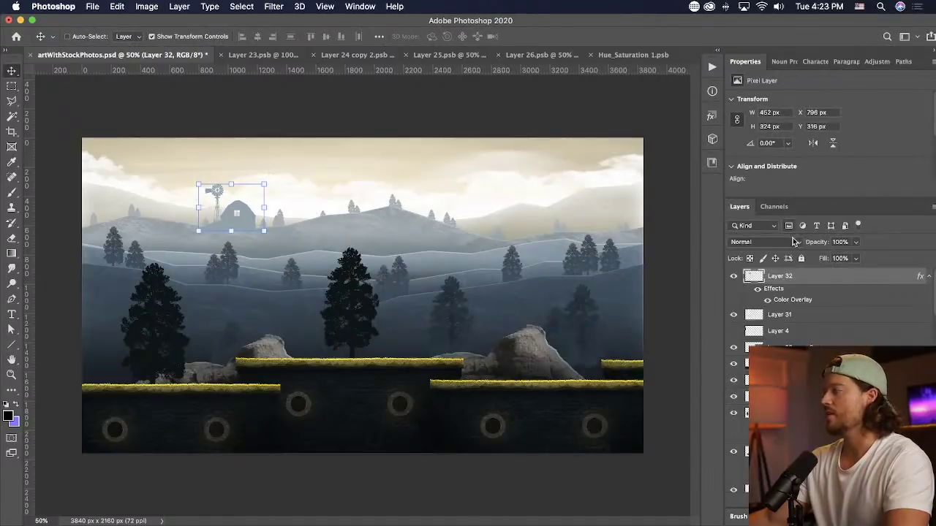
- Convert the windmill and barn to a Smart Object, resize it to about 441 x 316 px and place it at about X 2893, Y 453 px
right_click(802, 273)
click(713, 175)
drag(232, 208, 390, 239)
key(ctrl+t)
drag(426, 213, 412, 223)
key(Return)
drag(468, 264, 559, 254)
key(ctrl+t)
drag(498, 217, 511, 208)
key(Return)
drag(575, 212, 635, 209)
- Move the windmill and barn layer down the stack behind the hill layers and shift it slightly up and to the right
drag(774, 348, 773, 460)
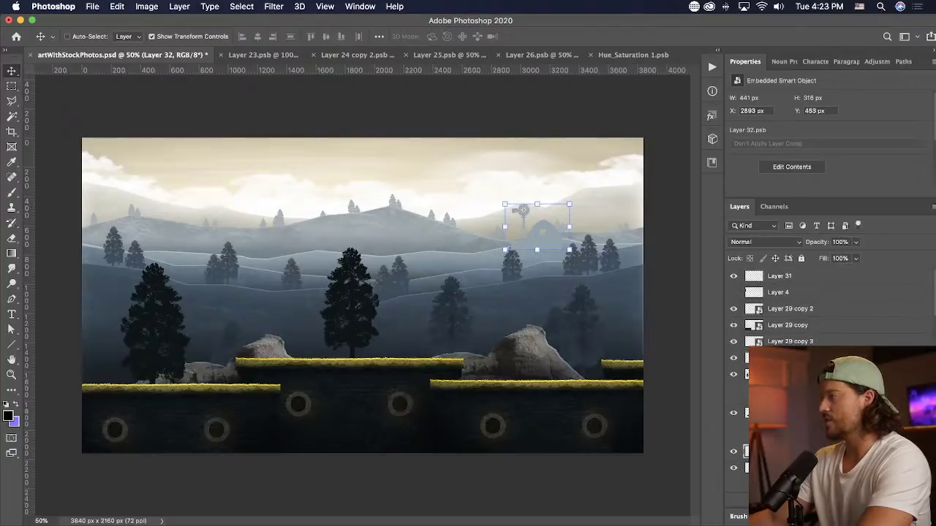
scroll(773, 453, down, 5)
drag(775, 372, 775, 374)
scroll(775, 380, down, 4)
click(775, 413)
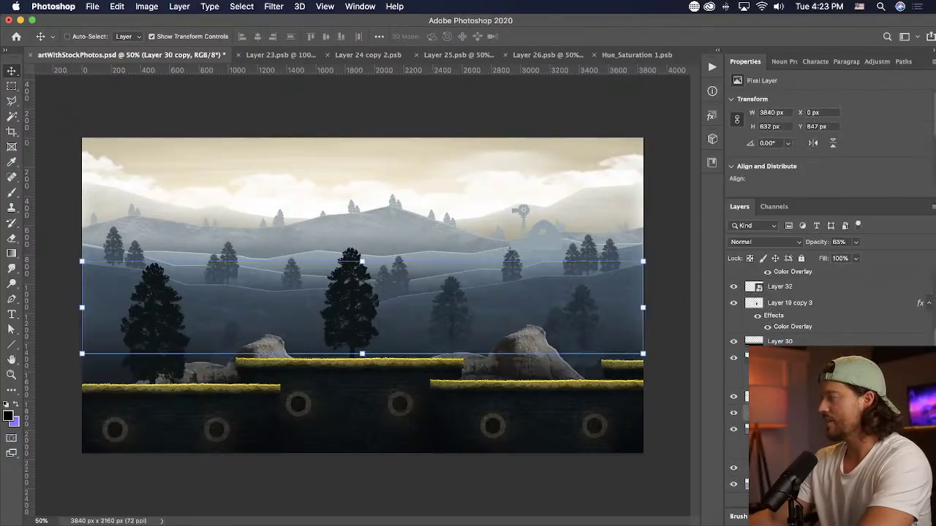
key(alt+bracketright)
key(alt+bracketright)
key(alt+bracketright)
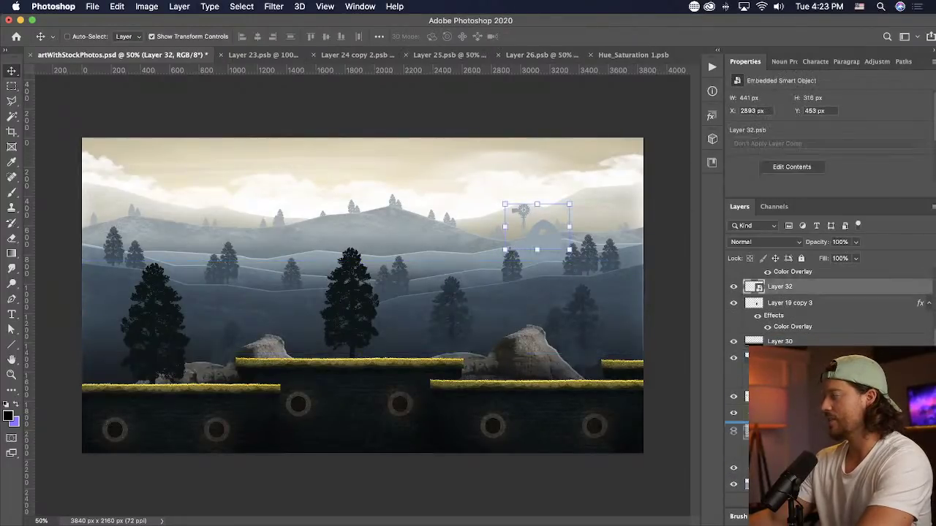
drag(775, 431, 775, 439)
scroll(775, 439, down, 3)
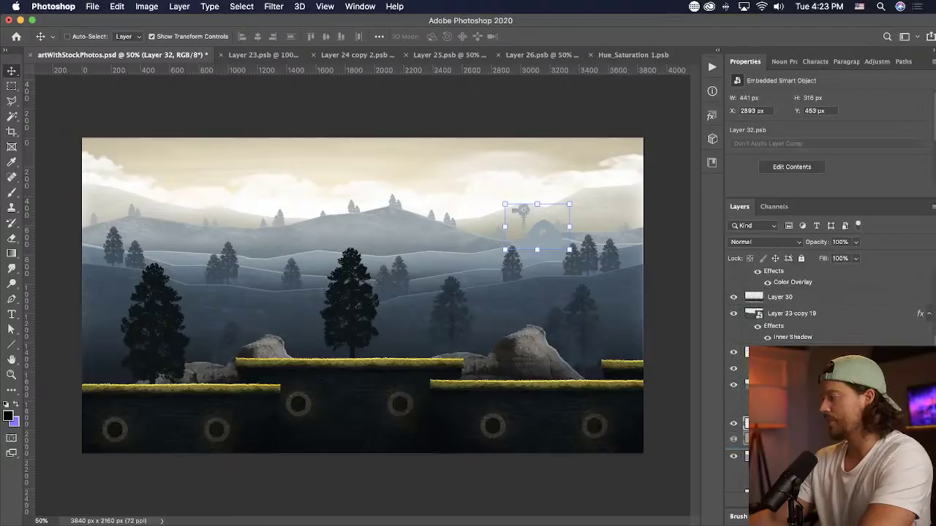
drag(577, 292, 585, 284)
- Shade the lower part of the windmill and barn with a black-to-transparent linear gradient on a new layer clipped to them
key(alt+shift+super+n)
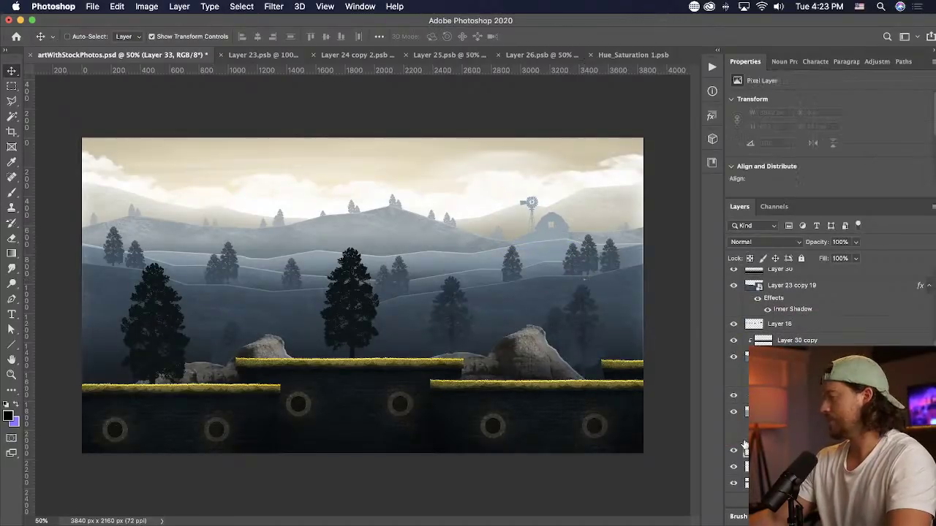
click(13, 253)
alt+click(412, 376)
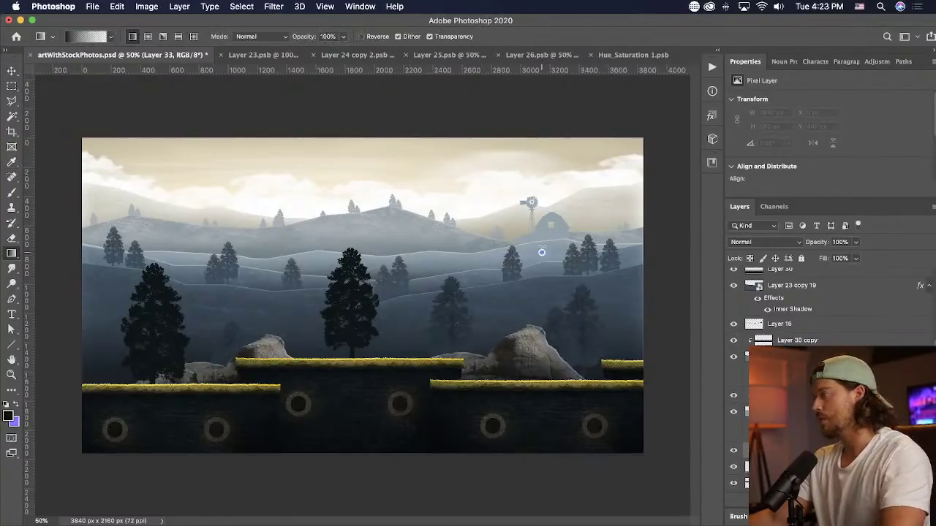
drag(542, 253, 531, 205)
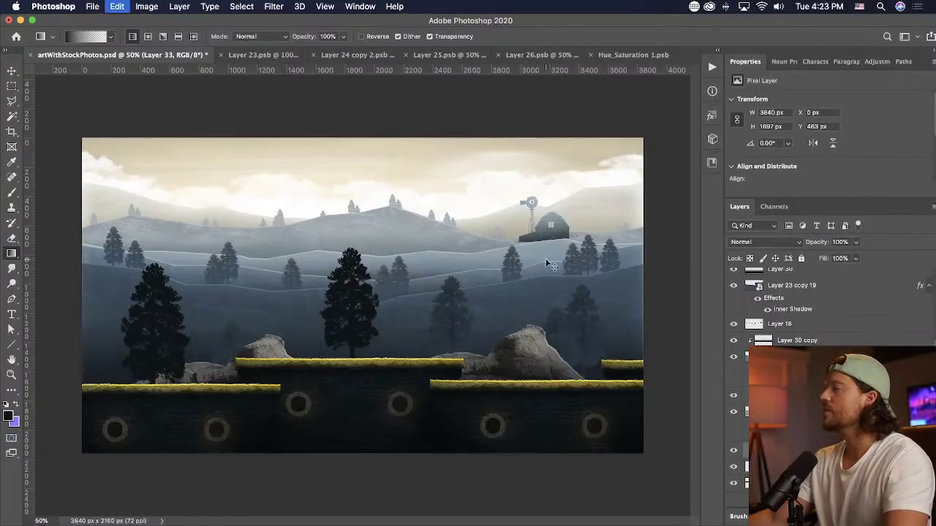
drag(552, 265, 550, 221)
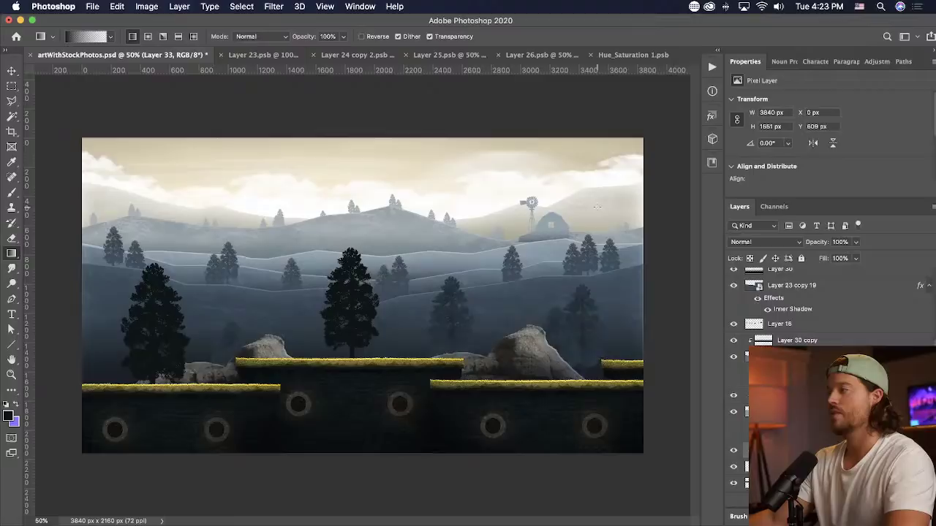
- Try merging the gradient layer with the windmill and barn layer and shifting the result, and undo the last changes
key(v)
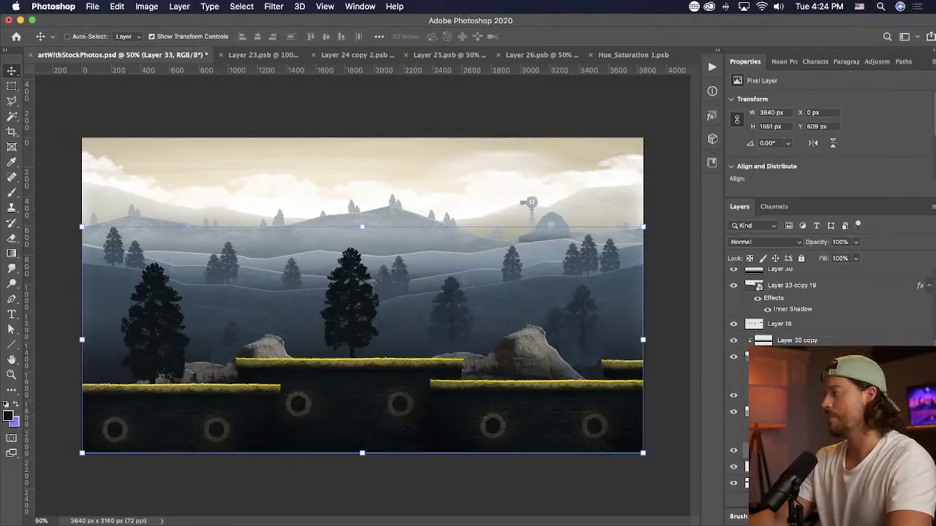
double_click(833, 466)
click(891, 131)
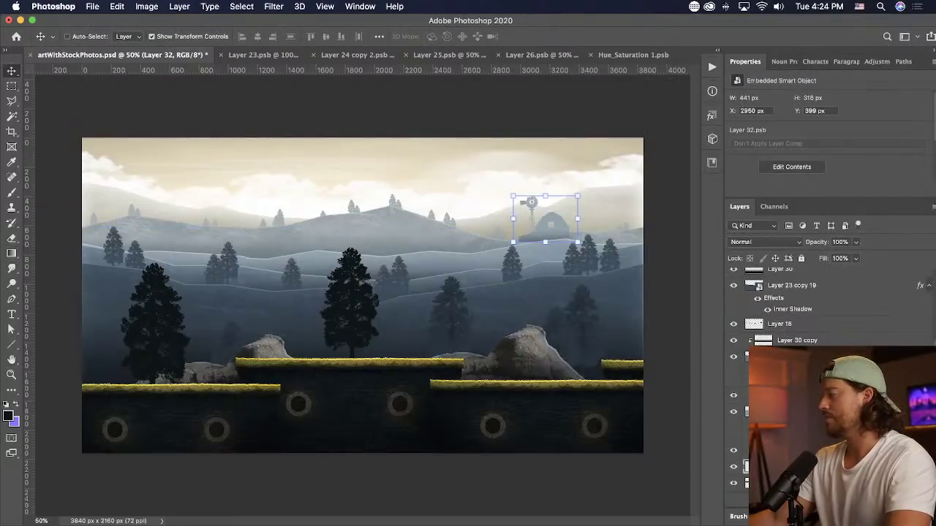
shift+click(812, 451)
right_click(812, 451)
click(685, 362)
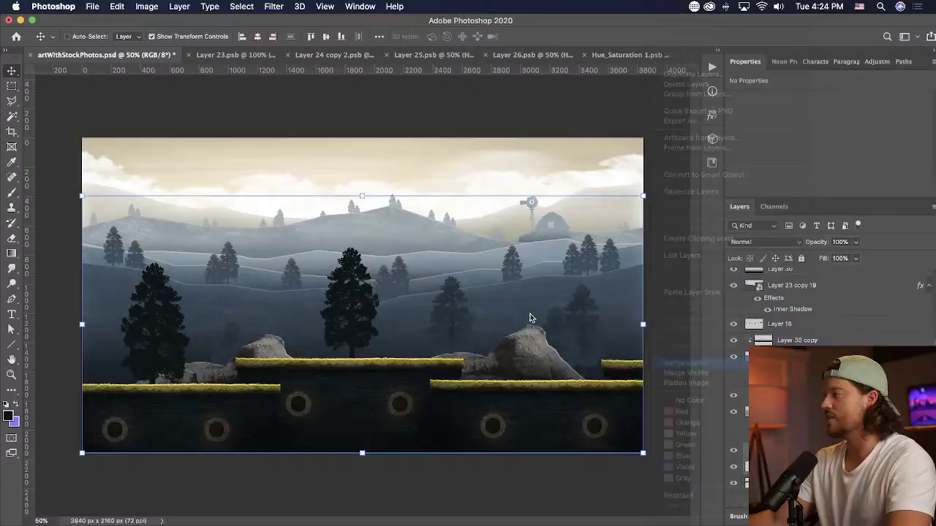
drag(532, 319, 352, 334)
key(super+z)
key(super+z)
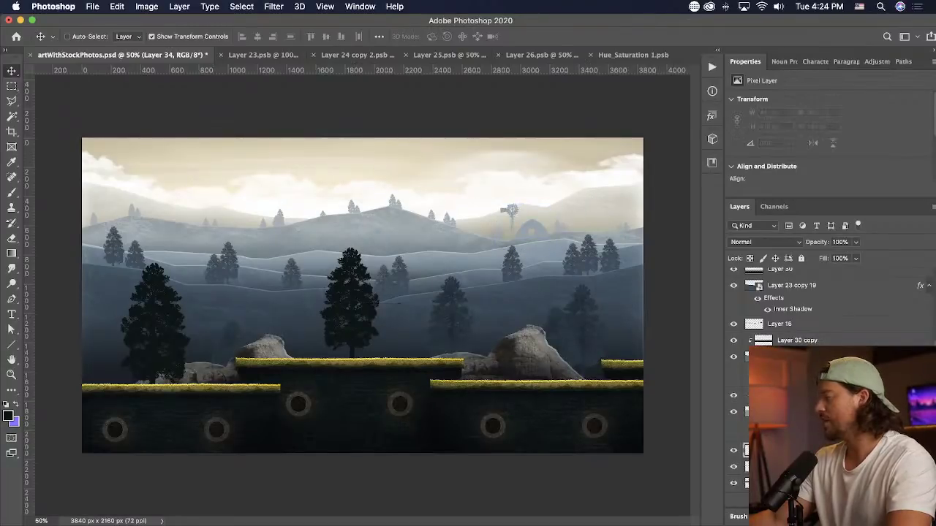
- Pick a dark olive foreground colour and draw a linear gradient of it down over the windmill and barn
click(10, 263)
key(i)
drag(533, 212, 520, 290)
key(g)
click(9, 419)
click(667, 291)
click(894, 181)
drag(552, 179, 507, 276)
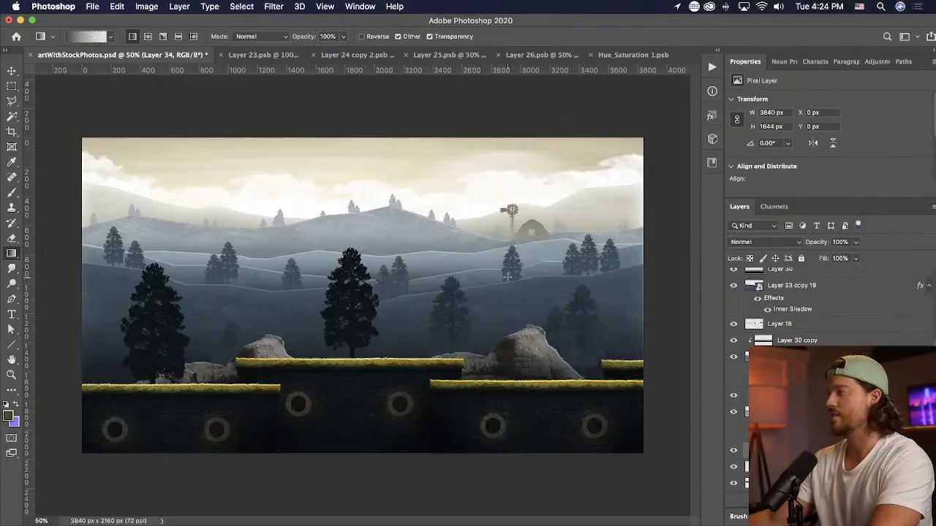
- Lower the gradient layer's opacity to 43% and redo the gradient in a blue-grey sampled from the hills
click(855, 242)
drag(860, 257, 824, 256)
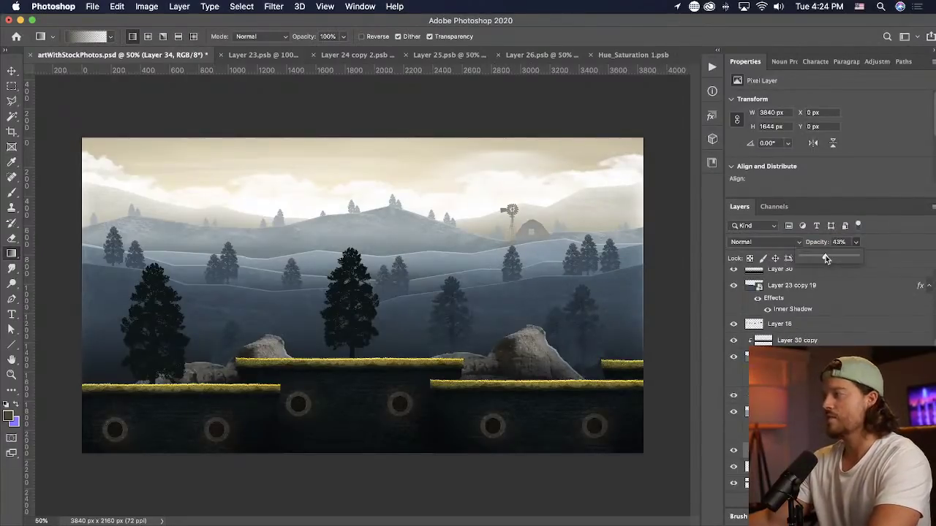
click(538, 247)
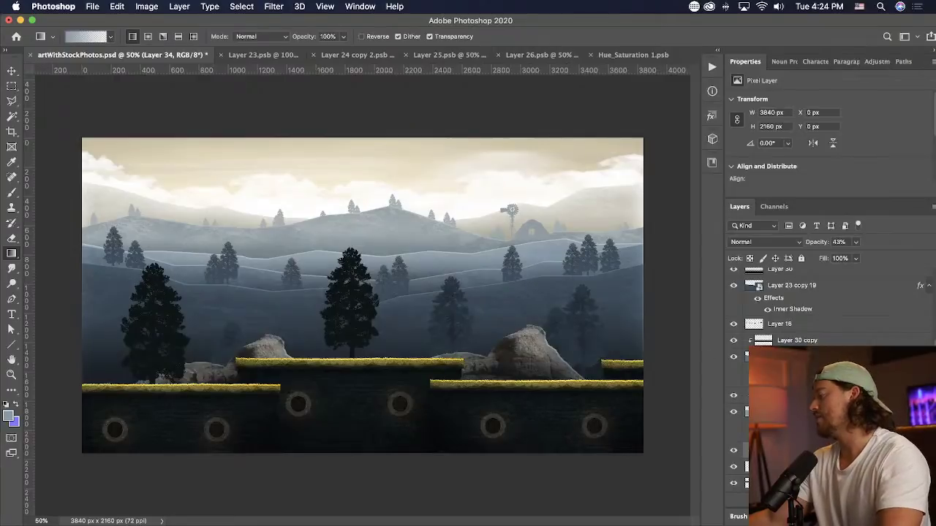
- Convert the gradient and the windmill and barn to one Smart Object, scale it to about 388 x 278 px and place it at about X 2865, Y 463 px
shift+click(829, 467)
right_click(829, 467)
click(671, 175)
key(v)
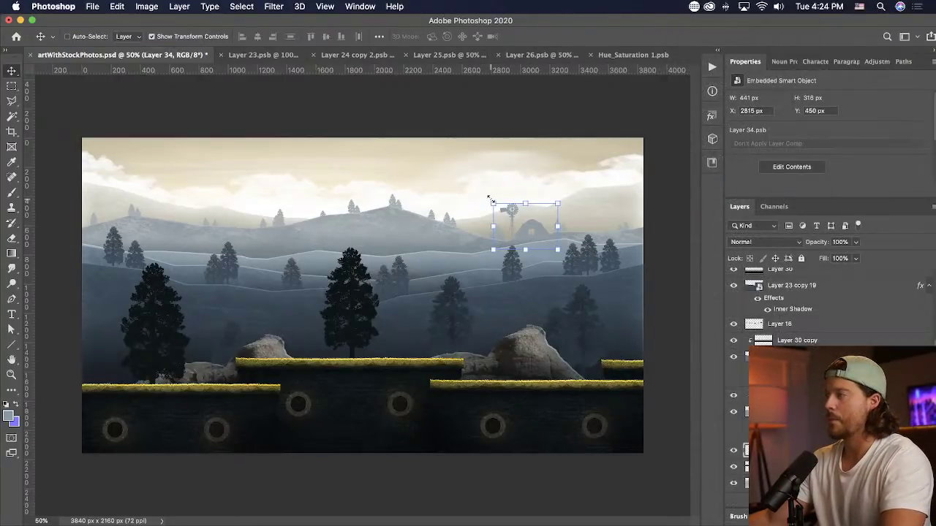
key(super+t)
drag(361, 138, 354, 175)
key(Return)
drag(529, 327, 554, 299)
- Fill a rectangle about 67 x 75 px with white sampled from the clouds on a new layer behind the barn's opening
click(11, 87)
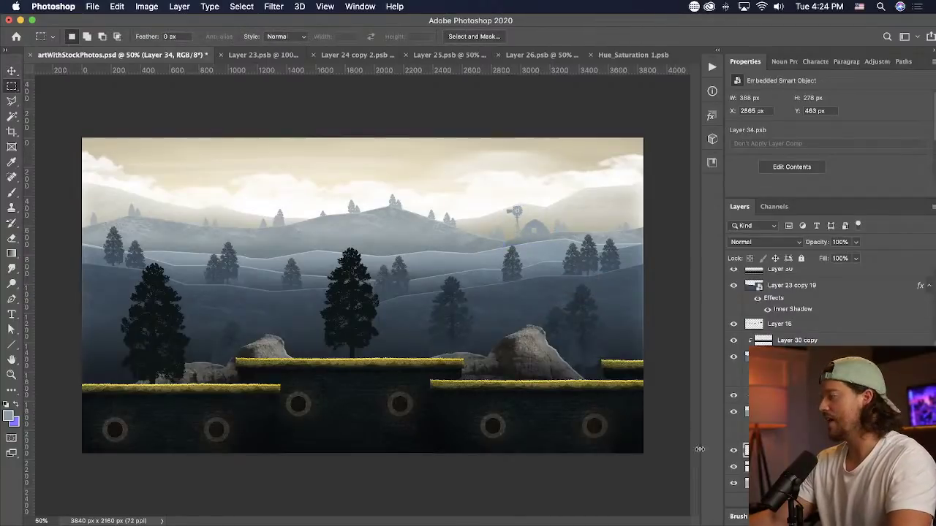
key(super+alt+shift+n)
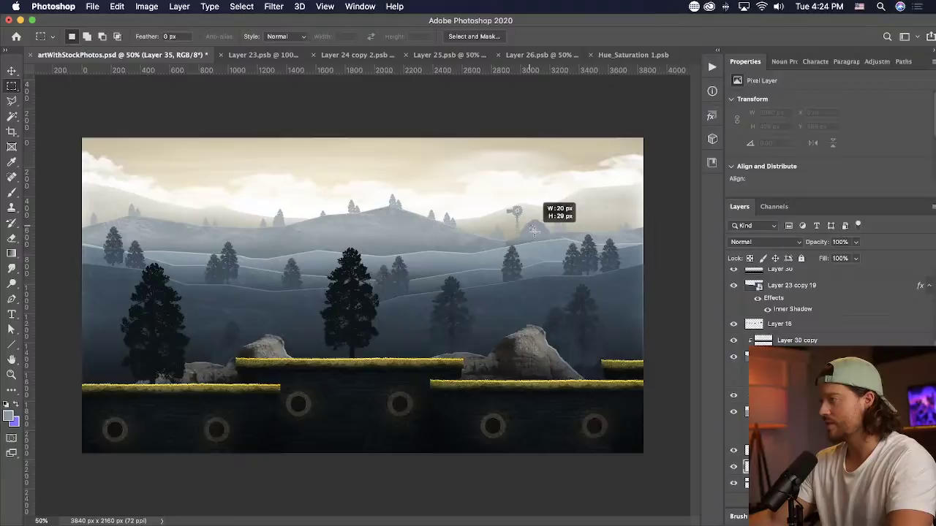
key(i)
click(553, 198)
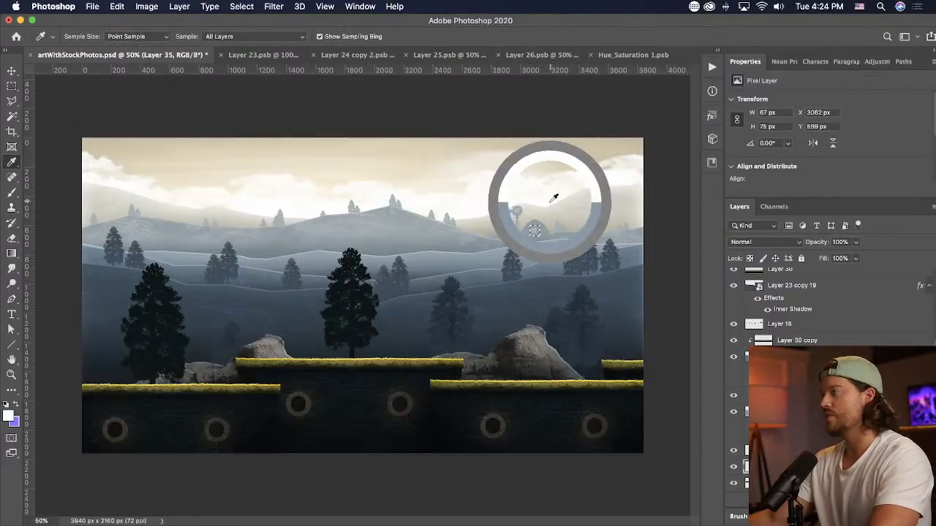
key(g)
key(super+d)
key(v)
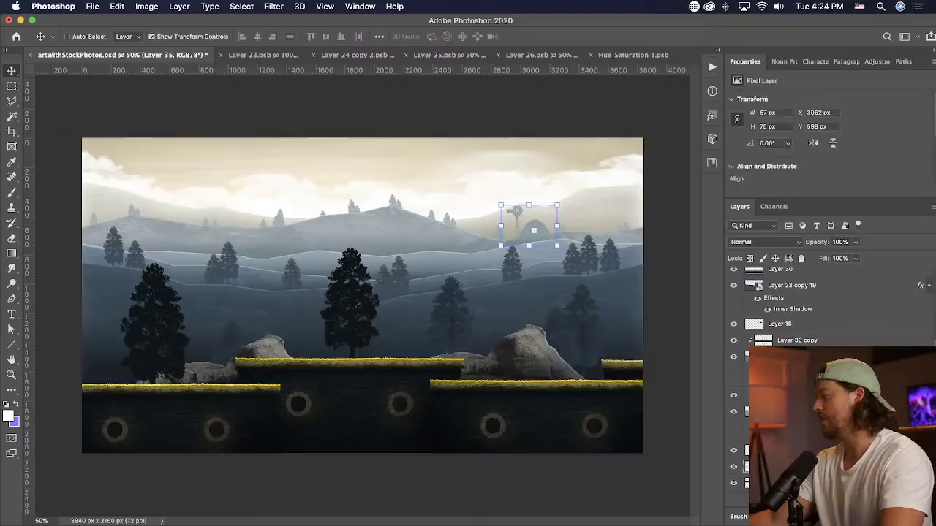
- Dab a soft white glow over the barn's window on a new layer with the 300 px brush at 39% opacity, and save the document
super+click(542, 232)
key(super+alt+shift+n)
key(b)
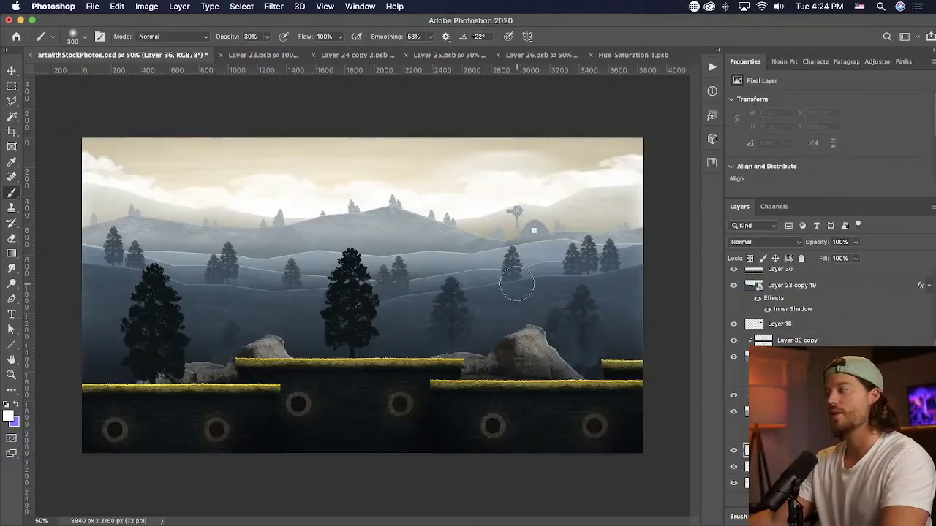
click(534, 231)
key(v)
super+click(666, 247)
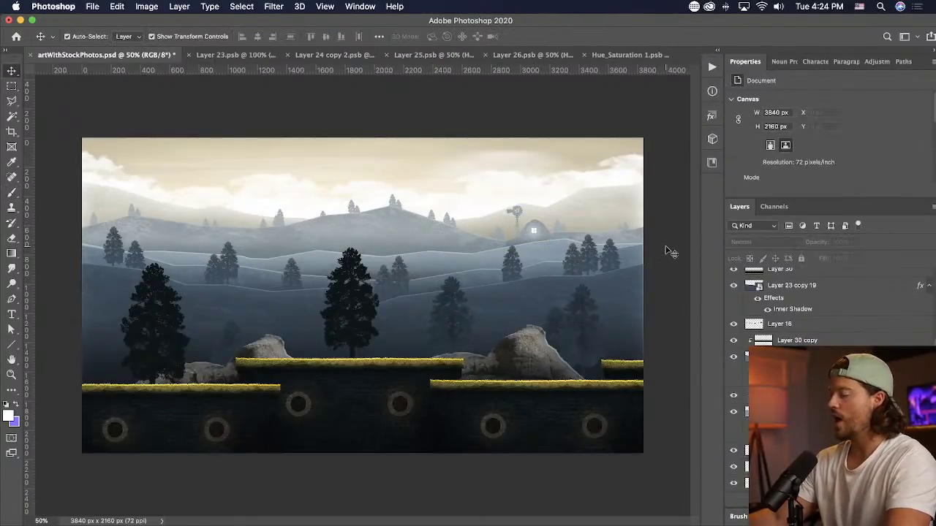
key(super+0)
key(super+minus)
key(super+s)
- Outline a diagonal light ray from the sky toward the hills on a new top layer and fill it with a fading white gradient
scroll(841, 286, up, 10)
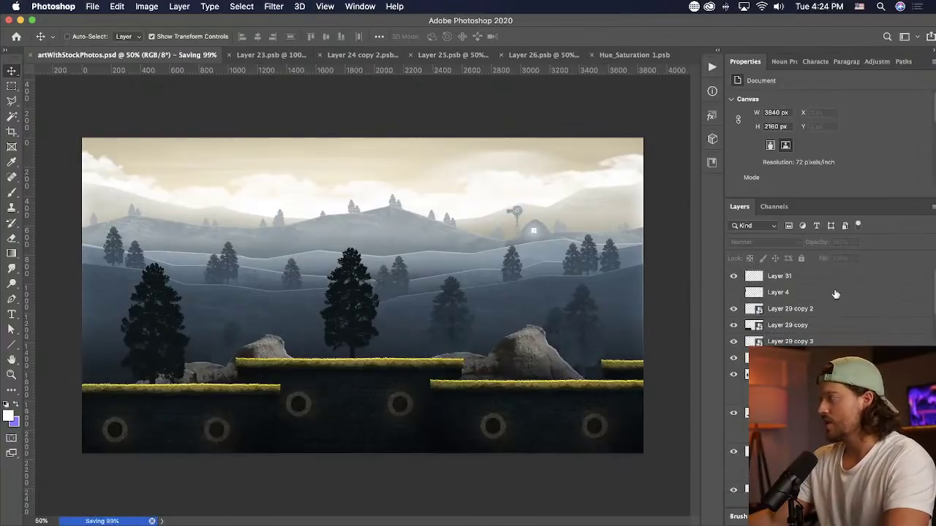
click(832, 277)
key(super+alt+shift+n)
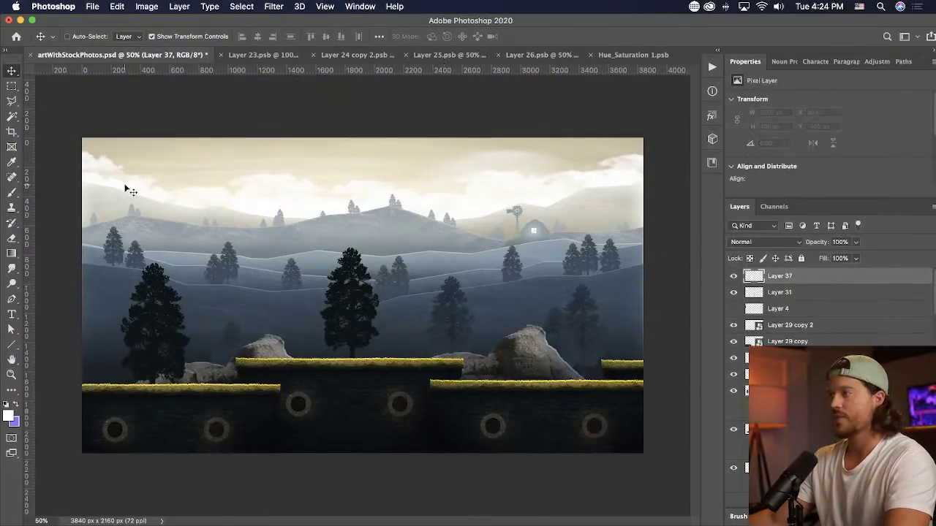
click(12, 101)
click(382, 338)
double_click(596, 117)
key(g)
drag(539, 119, 270, 330)
key(ctrl+d)
key(v)
- Set the light ray layer's blend mode to Overlay and its opacity to 52%
click(764, 241)
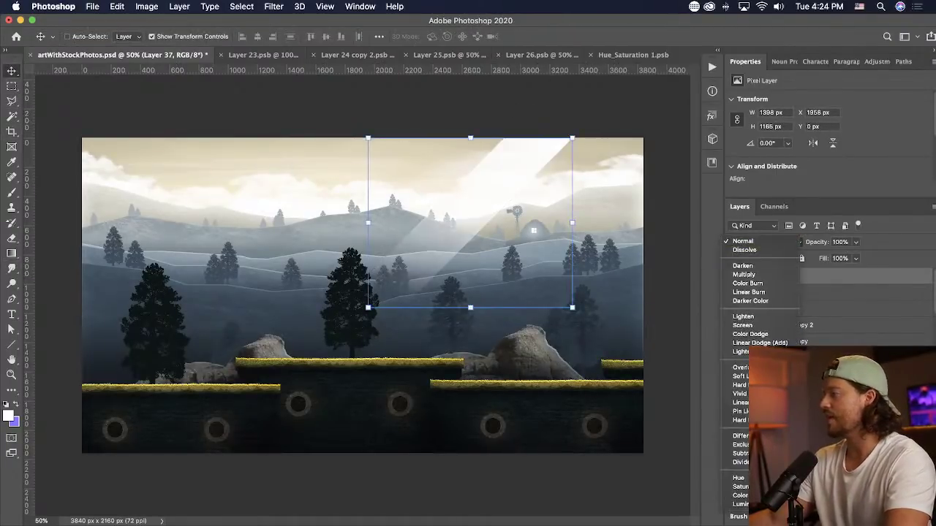
click(740, 367)
drag(857, 242, 832, 262)
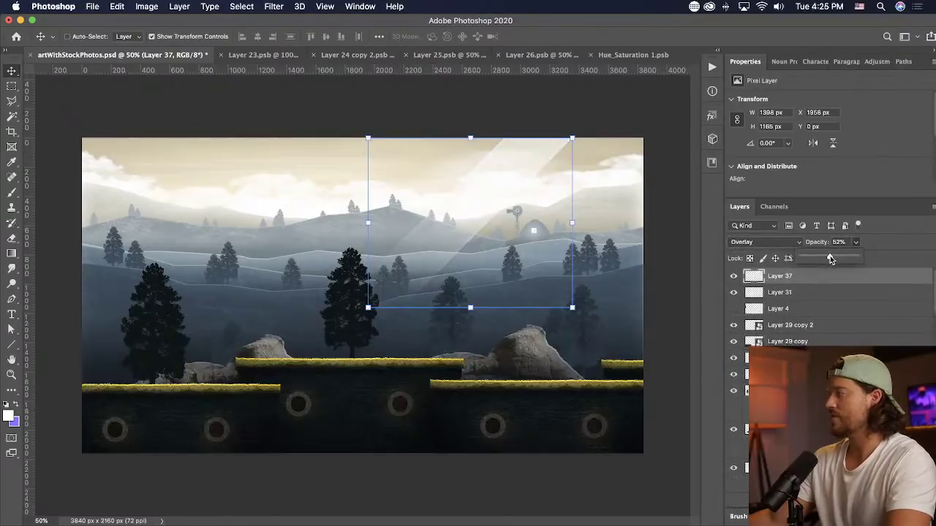
- Reposition the light ray and duplicate it several times across the sky around the windmill, and save the document
key(super+t)
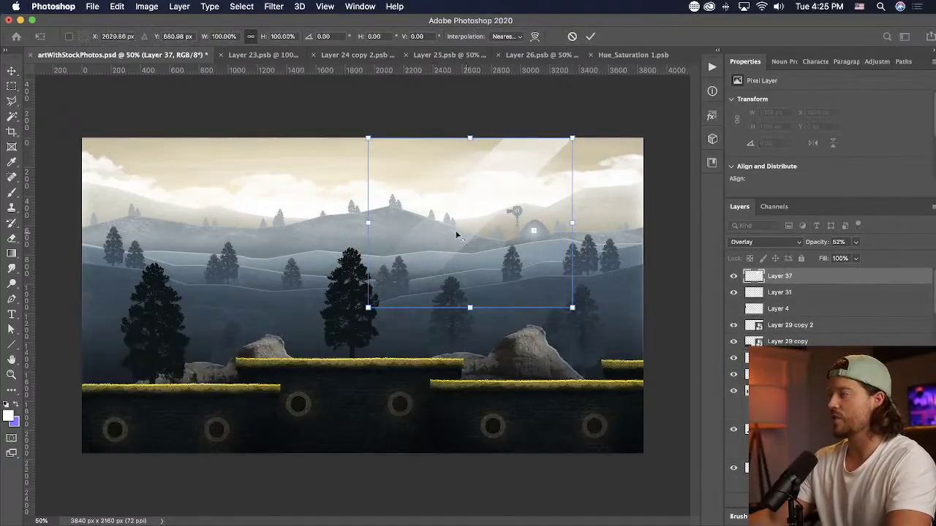
drag(476, 226, 511, 198)
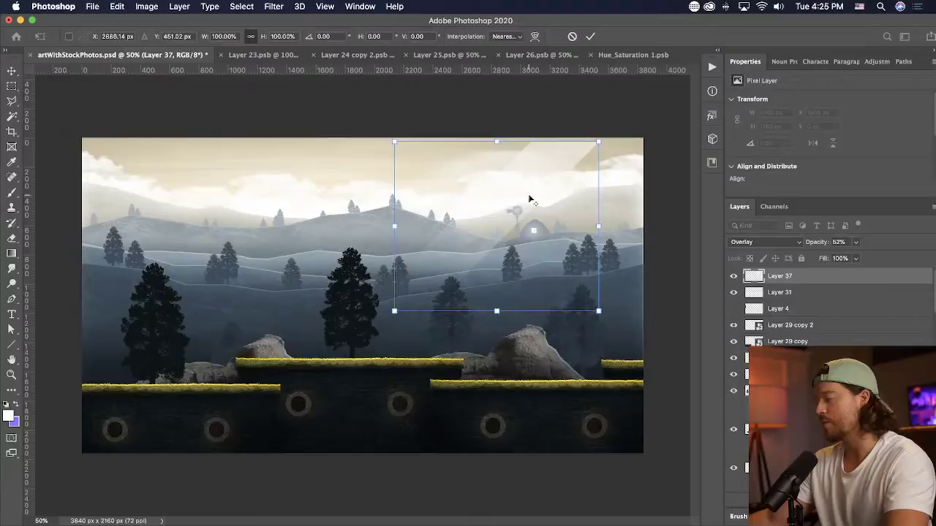
key(Return)
drag(503, 229, 616, 204)
drag(581, 200, 569, 195)
drag(569, 196, 614, 225)
alt+shift+drag(612, 225, 430, 173)
alt+drag(461, 174, 431, 146)
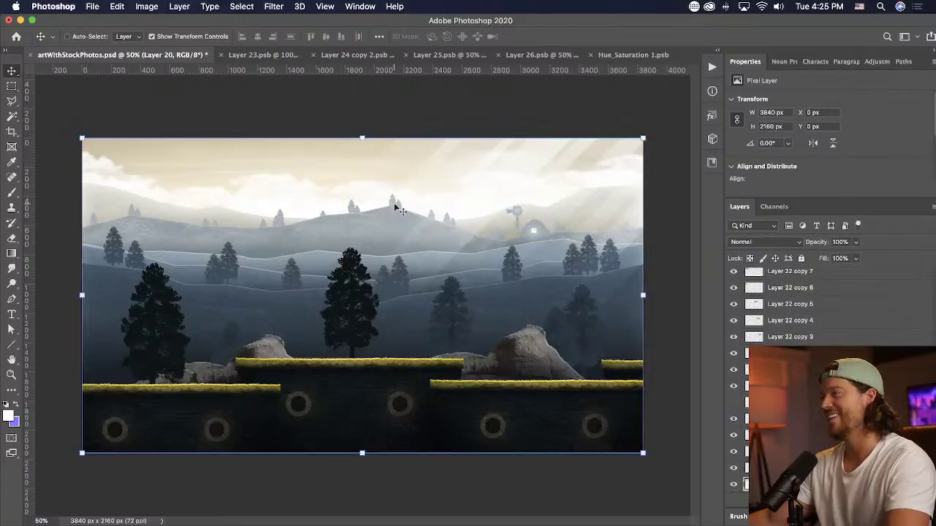
key(super+s)
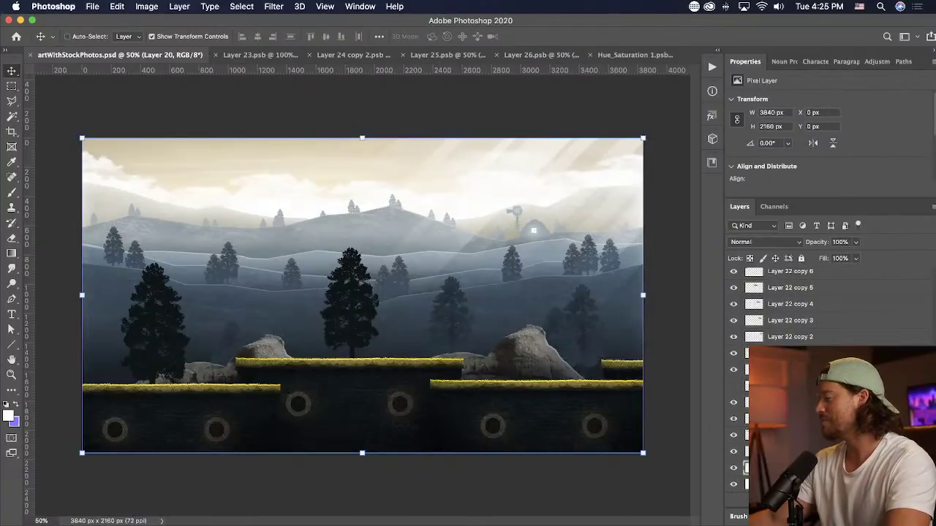
- Draw a near-black gradient down from the sky's upper edge on a new layer low in the stack and set it to Overlay
click(867, 500)
key(i)
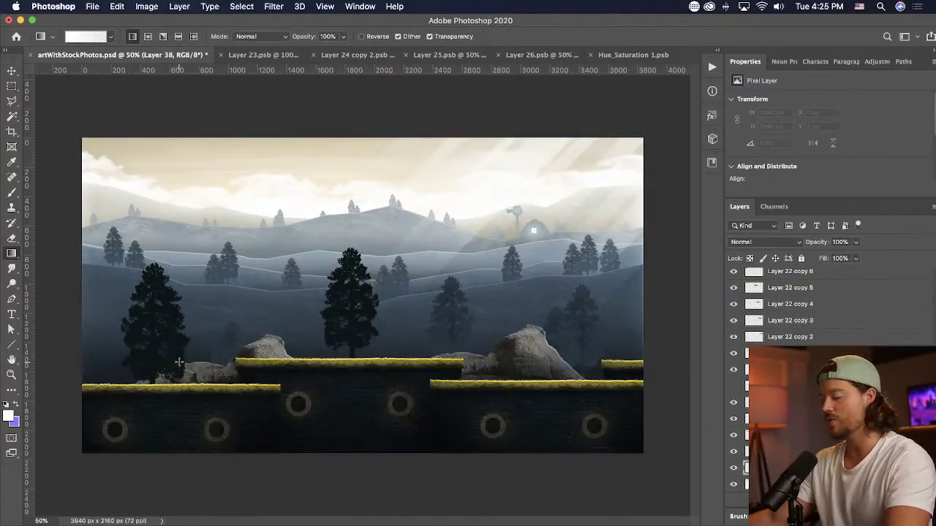
click(376, 374)
key(g)
drag(362, 103, 392, 236)
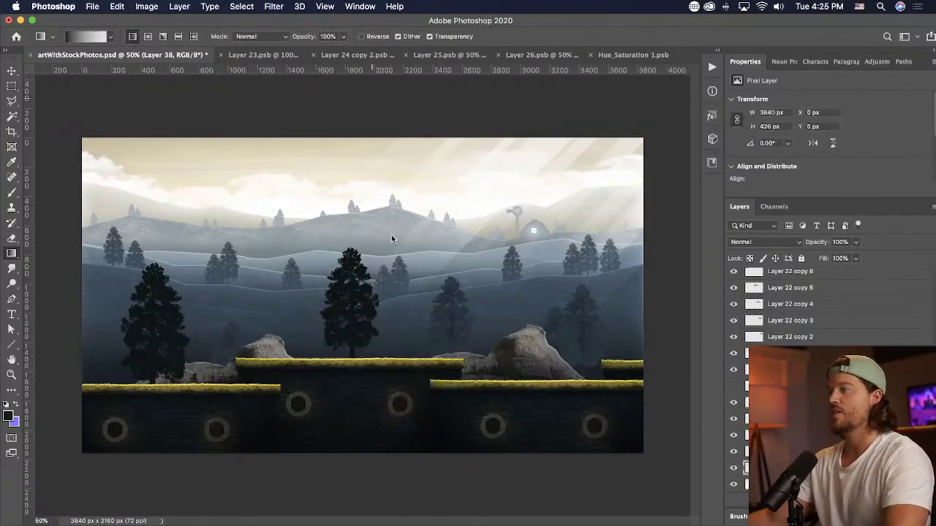
click(768, 242)
click(761, 368)
- Stretch the sky's Overlay gradient downward to a height of about 713 px, and undo the stray move made after it
key(v)
drag(362, 199, 362, 242)
key(Return)
drag(388, 180, 389, 166)
key(super+z)
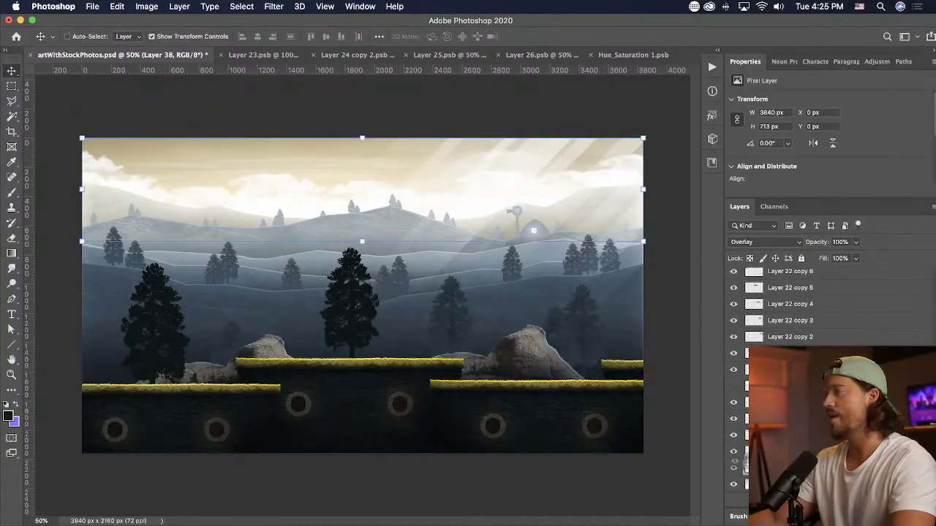
- Duplicate the sky's Overlay gradient layer, shorten the copy from its lower edge and save the document
key(super+j)
drag(361, 243, 362, 217)
key(Return)
key(super+s)
- Add a new layer at the top of the stack and outline jagged bands across the underground blocks with the Polygonal Lasso
click(410, 433)
scroll(808, 302, up, 10)
click(809, 278)
key(alt+shift+super+n)
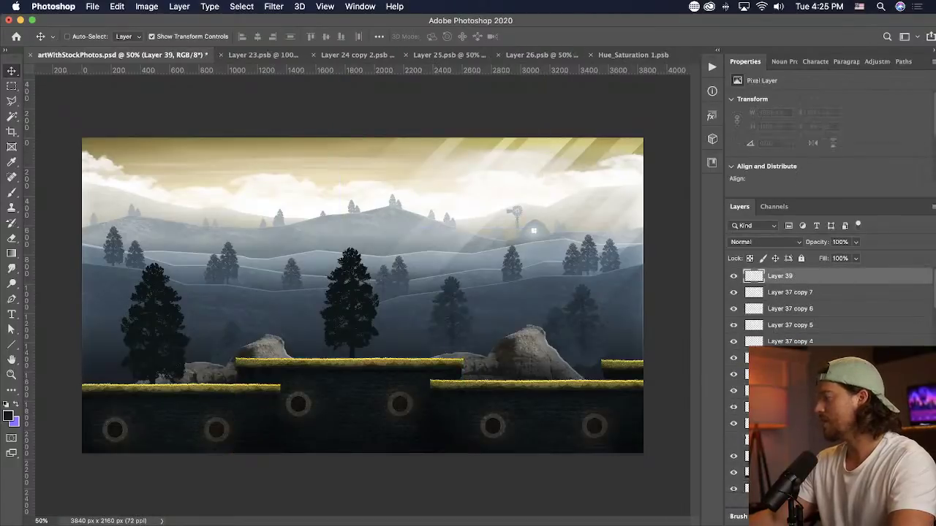
click(11, 102)
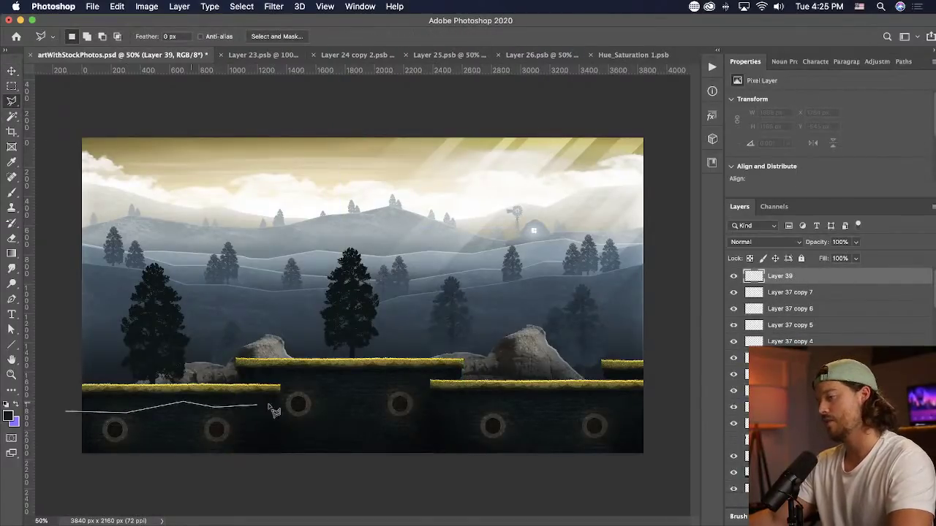
drag(580, 409, 664, 402)
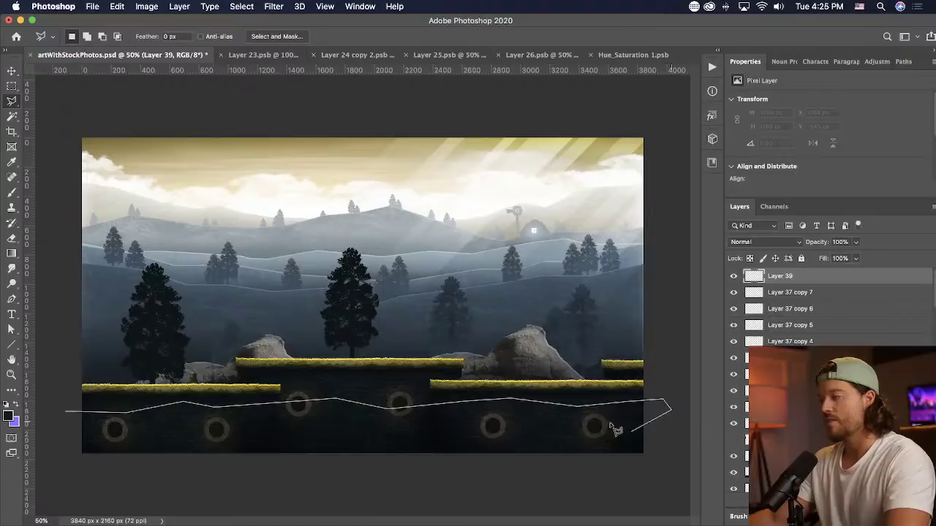
mouse_move(521, 426)
mouse_down()
mouse_move(395, 437)
mouse_move(693, 453)
mouse_move(143, 468)
mouse_move(66, 411)
mouse_up()
mouse_move(67, 429)
mouse_down()
mouse_move(329, 440)
mouse_move(68, 483)
mouse_up()
drag(35, 416, 38, 420)
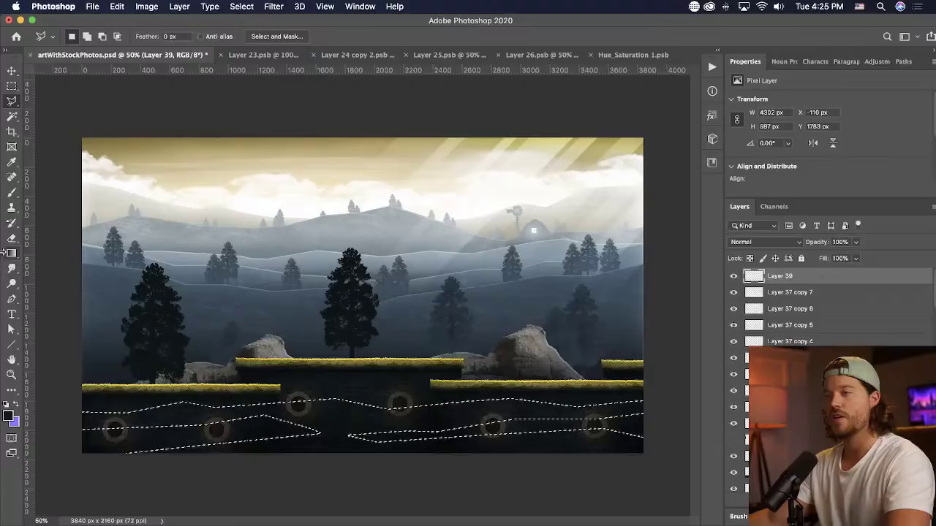
- Fill the jagged underground selection with the yellow-tan sampled from the sky's upper edge, and deselect it
click(12, 252)
key(i)
click(381, 137)
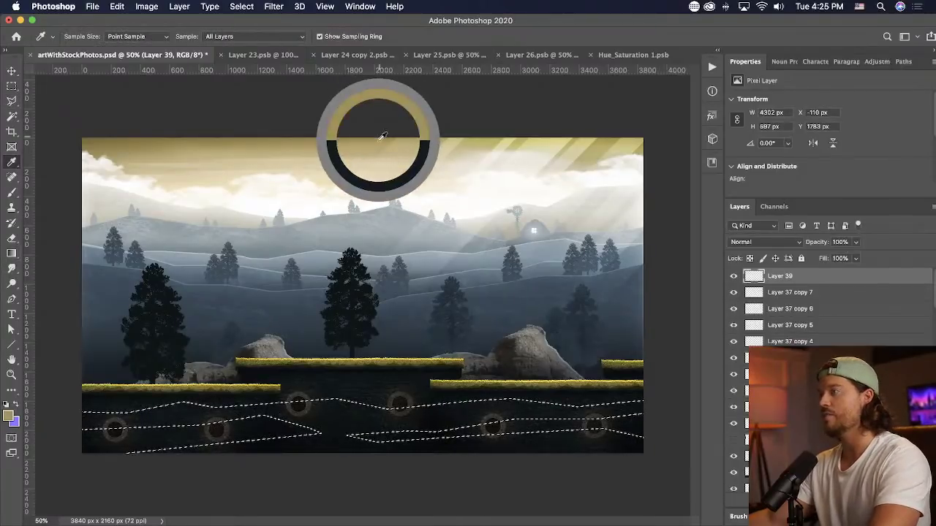
shift+click(430, 267)
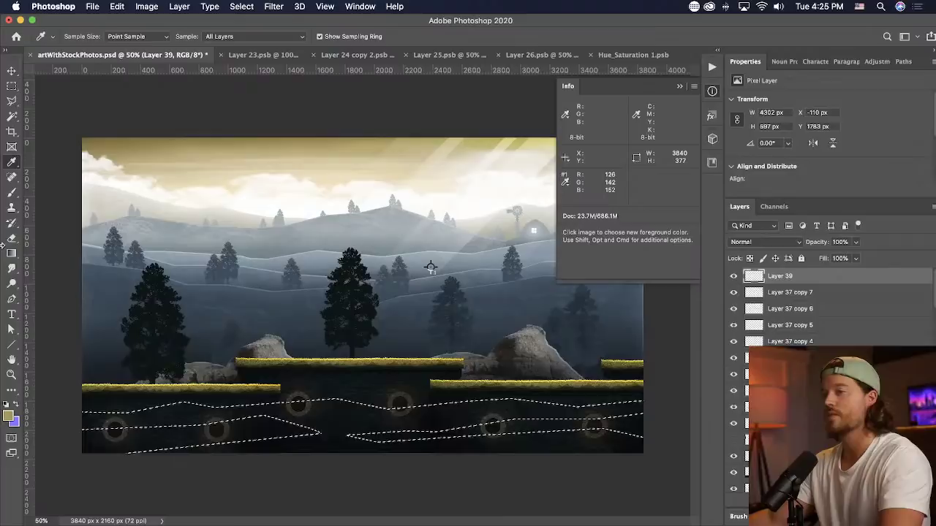
key(g)
click(679, 86)
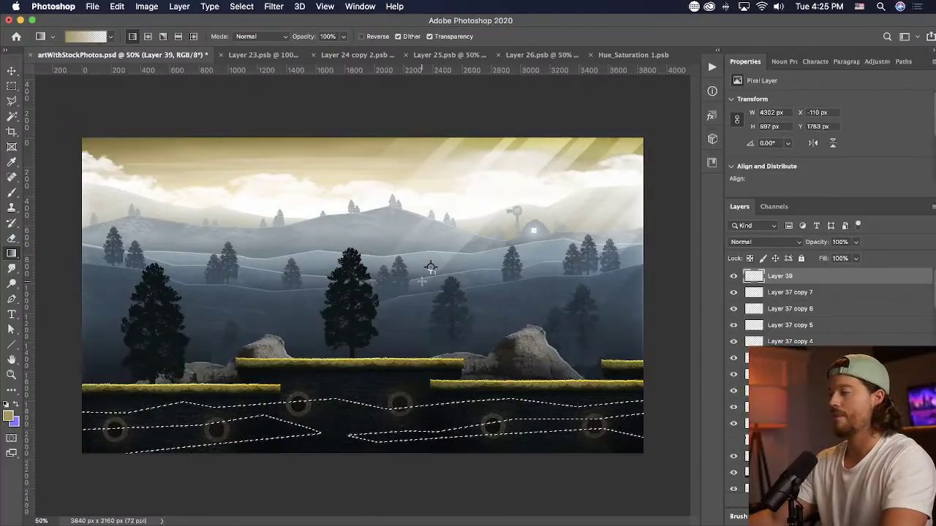
key(alt+BackSpace)
key(super+d)
key(v)
- Apply a nearly horizontal Motion Blur with a distance of about 781 pixels to the underground bands
click(318, 6)
mouse_move(266, 8)
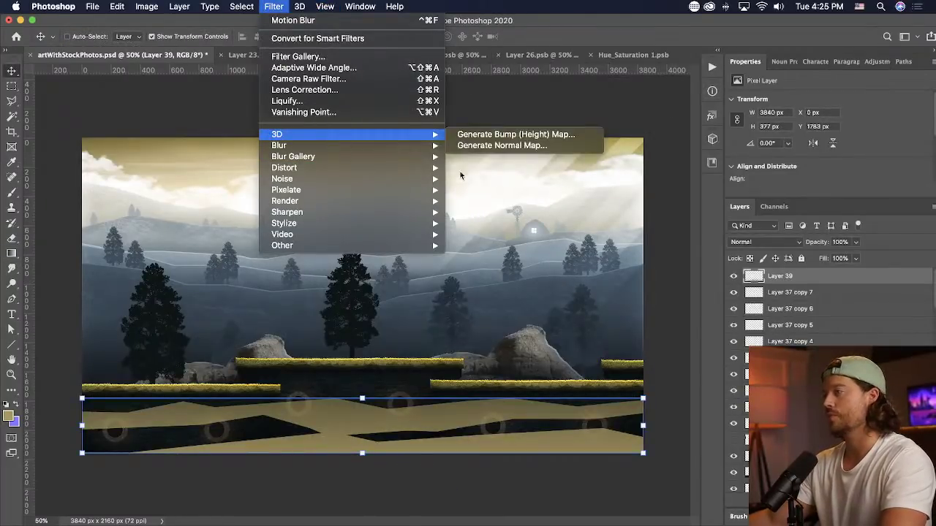
click(524, 213)
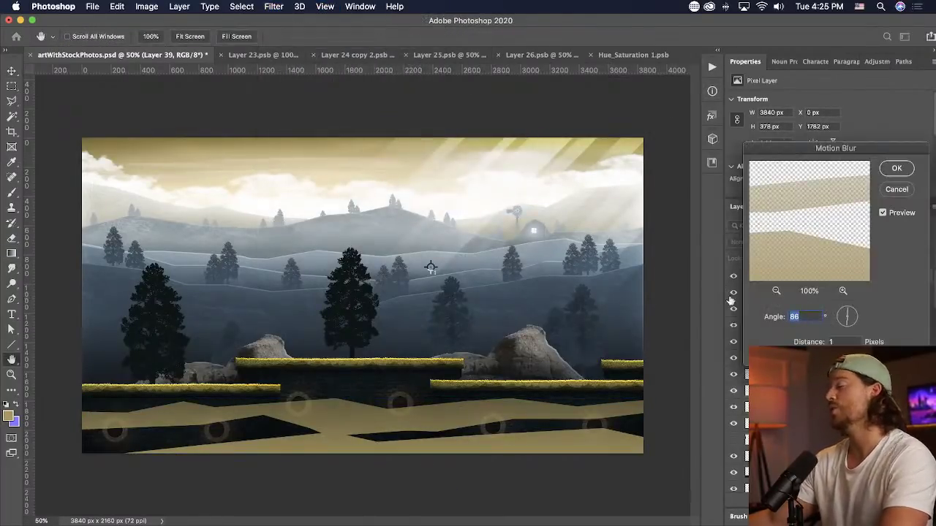
key(Tab)
text(258)
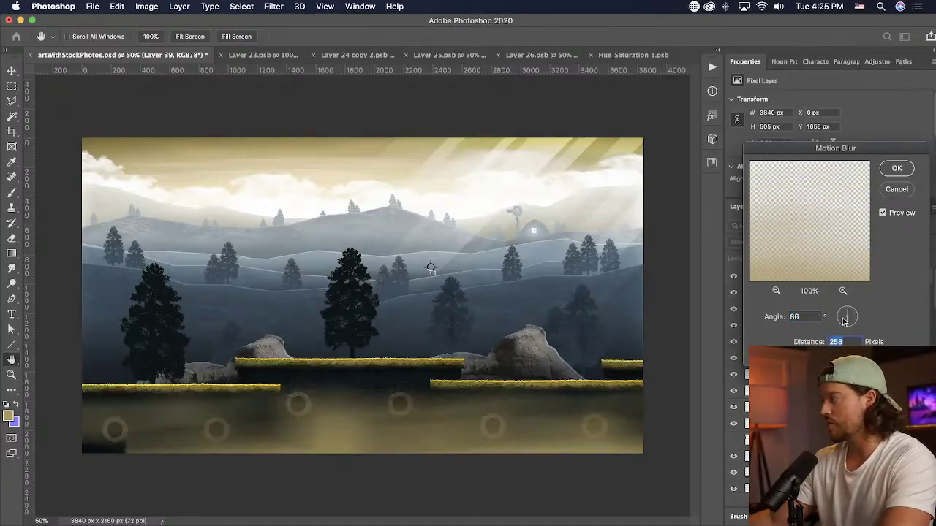
drag(842, 321, 819, 320)
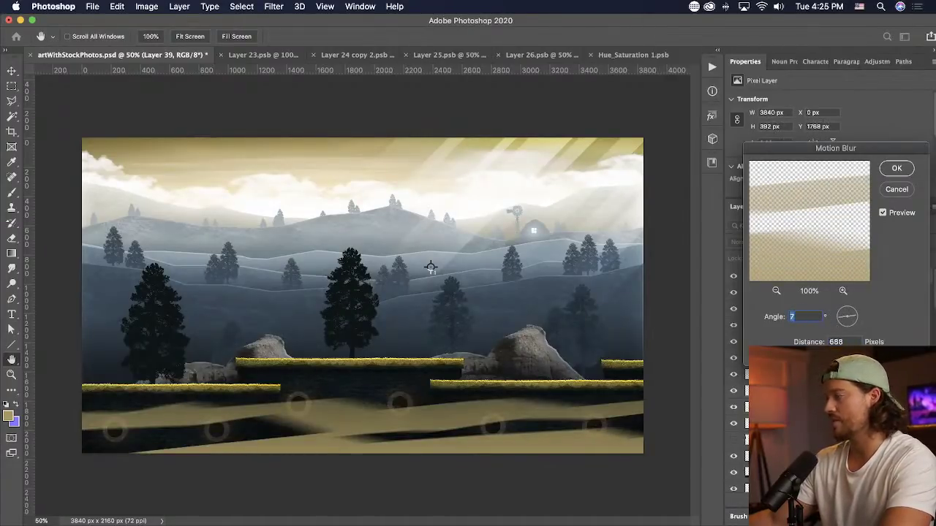
drag(865, 354, 870, 353)
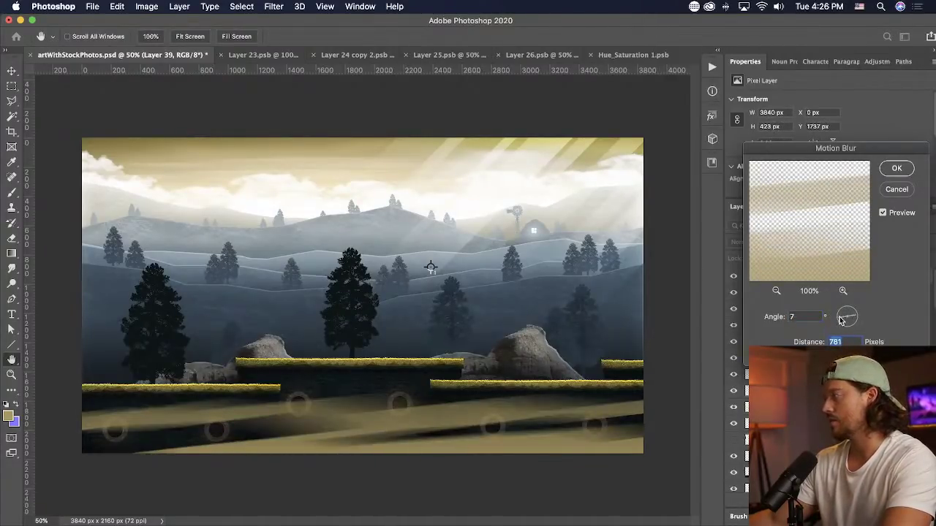
drag(839, 320, 838, 320)
key(Return)
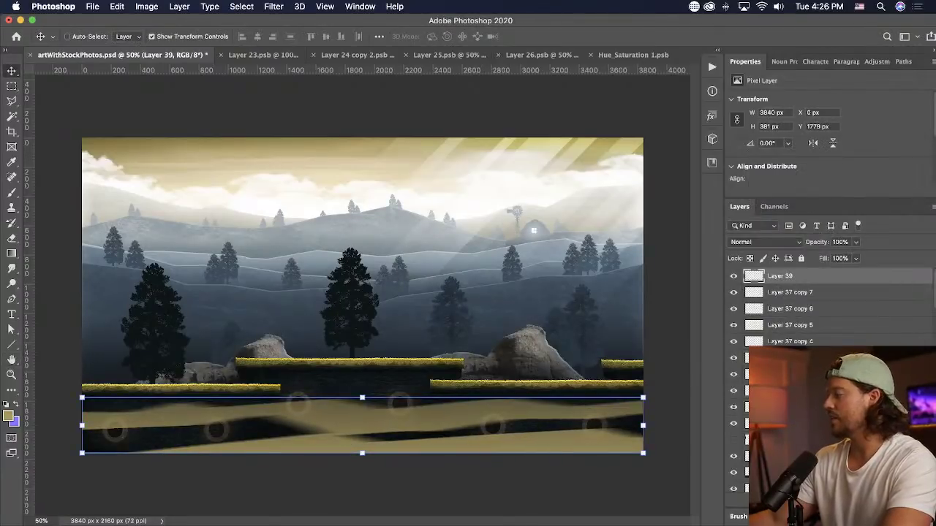
- Give the underground bands a Normal Color Overlay at 100% in a near-white sampled from the scene
click(833, 447)
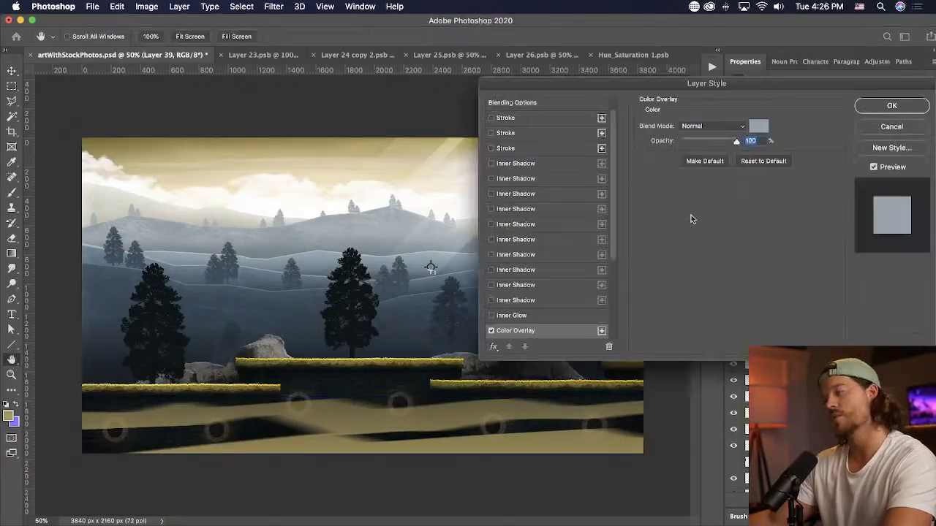
click(758, 125)
click(437, 215)
click(382, 244)
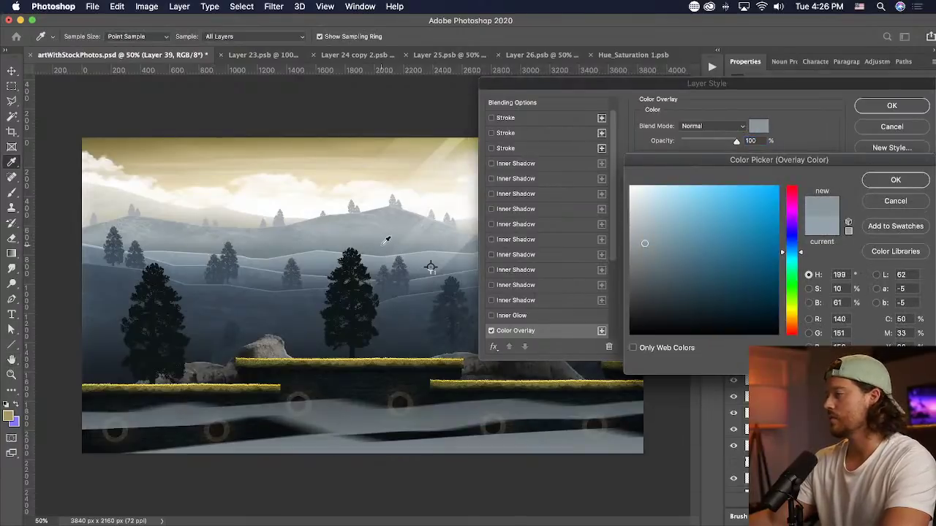
click(443, 200)
click(439, 219)
click(452, 213)
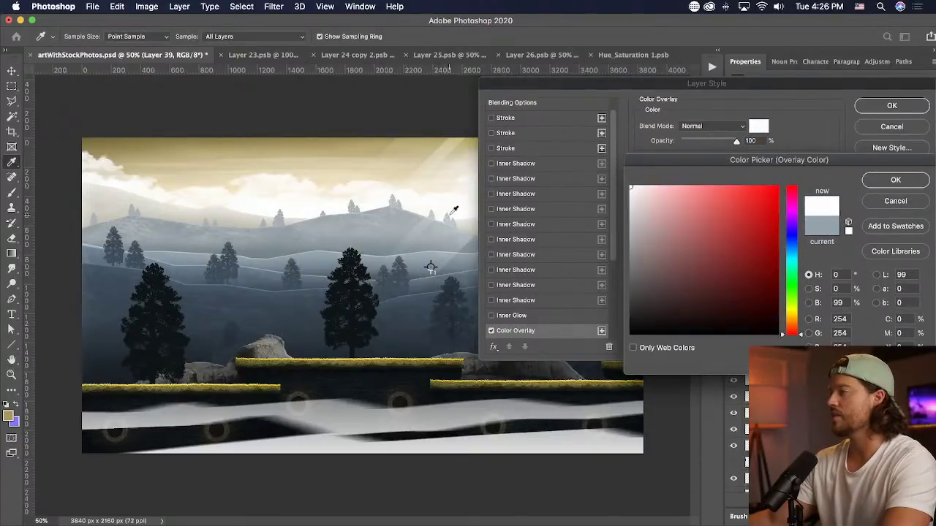
click(895, 179)
click(892, 105)
- Soften the white underground bands with a Gaussian Blur of 8.5 pixels
click(139, 6)
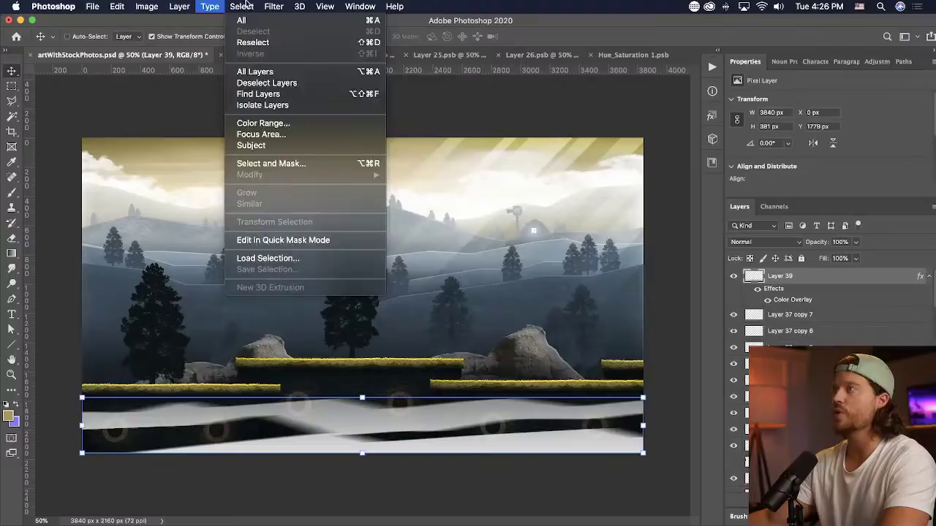
mouse_move(296, 145)
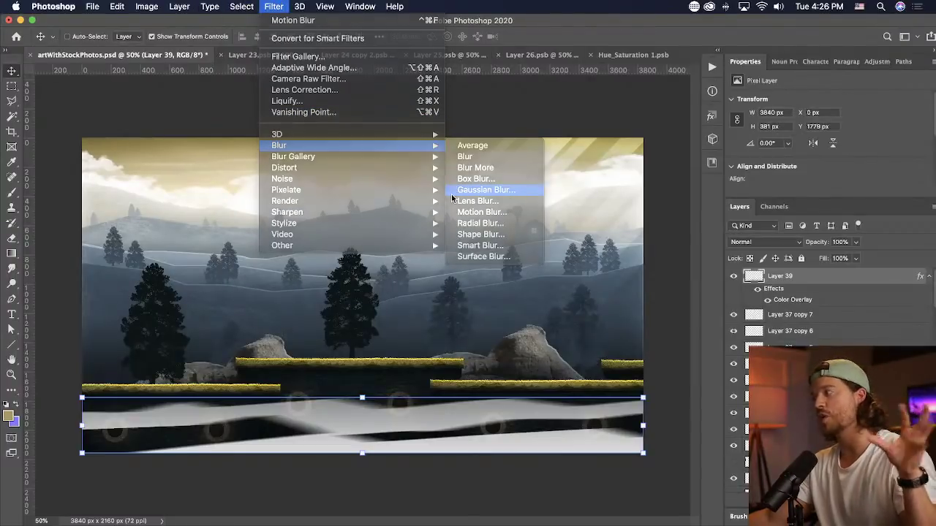
click(459, 189)
drag(702, 279, 695, 278)
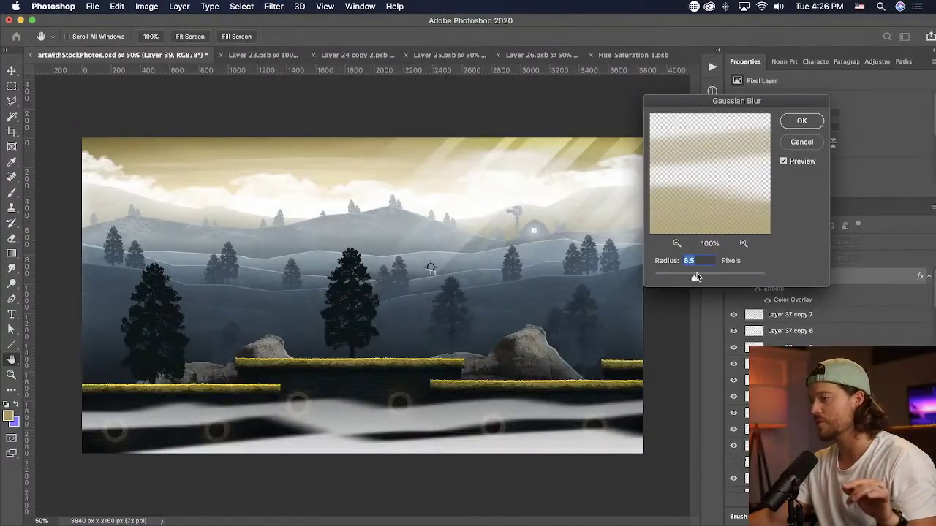
click(802, 126)
- Shift the fog bands slightly downward and set their layer opacity to 37%
drag(435, 391, 442, 399)
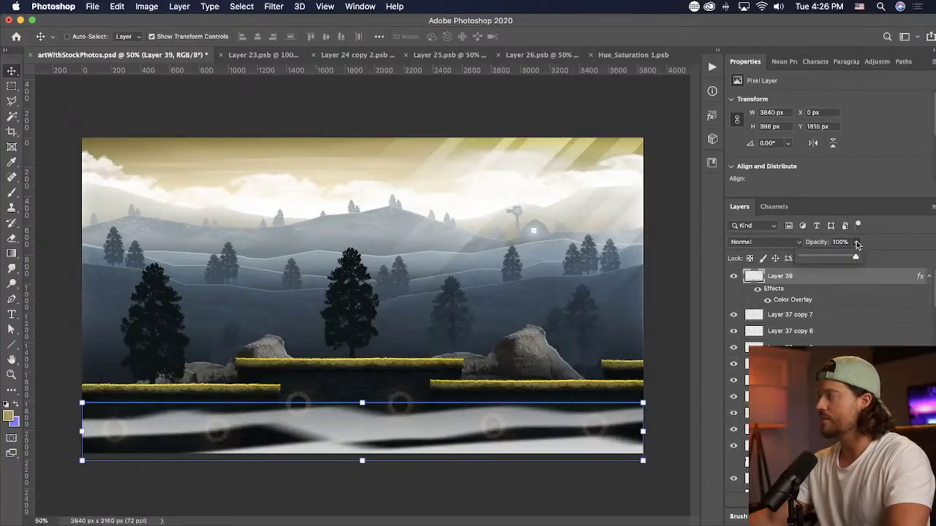
drag(828, 258, 820, 276)
- Duplicate the fog layer, enlarge the copy to about 8516 px wide and move it down over the underground blocks
key(super+j)
drag(362, 403, 367, 332)
key(Return)
drag(432, 411, 432, 475)
click(274, 5)
click(359, 129)
- Merge the original fog layer and its enlarged copy into one layer
shift+click(782, 327)
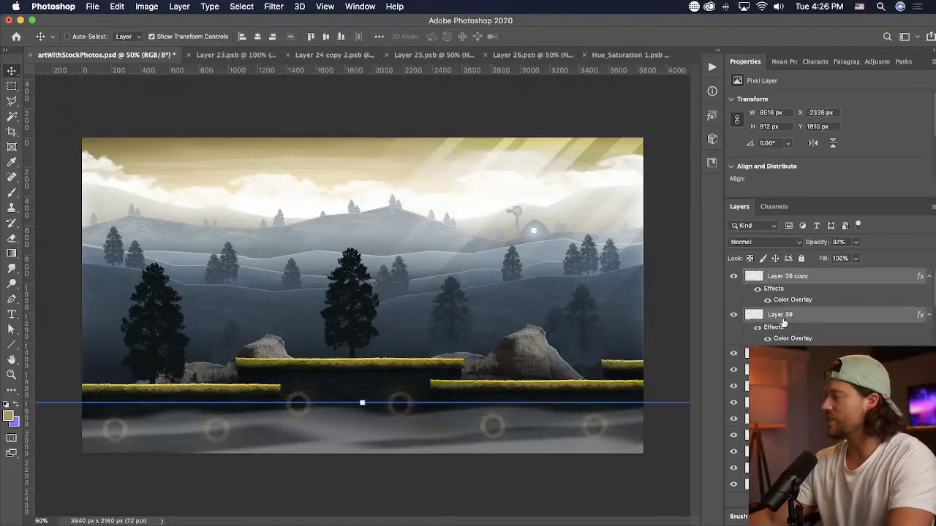
right_click(775, 321)
click(737, 366)
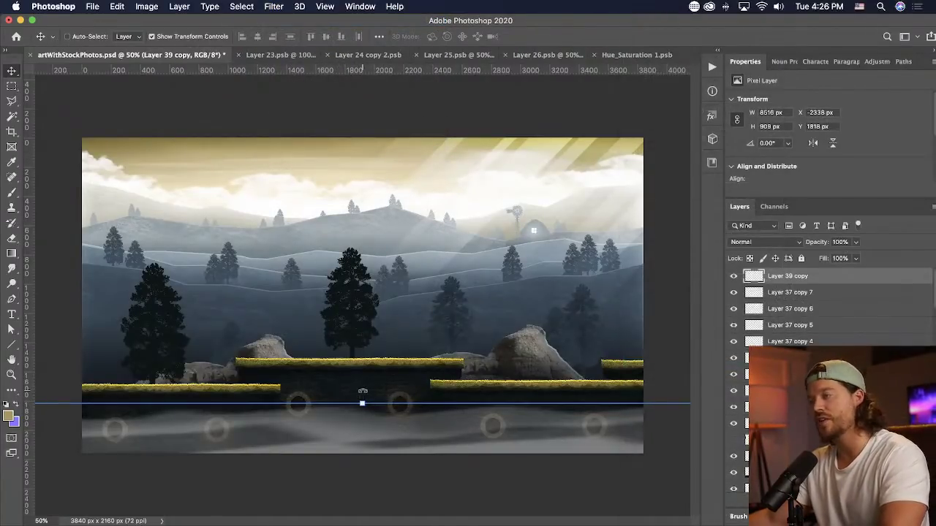
key(ctrl+a)
click(146, 6)
click(175, 137)
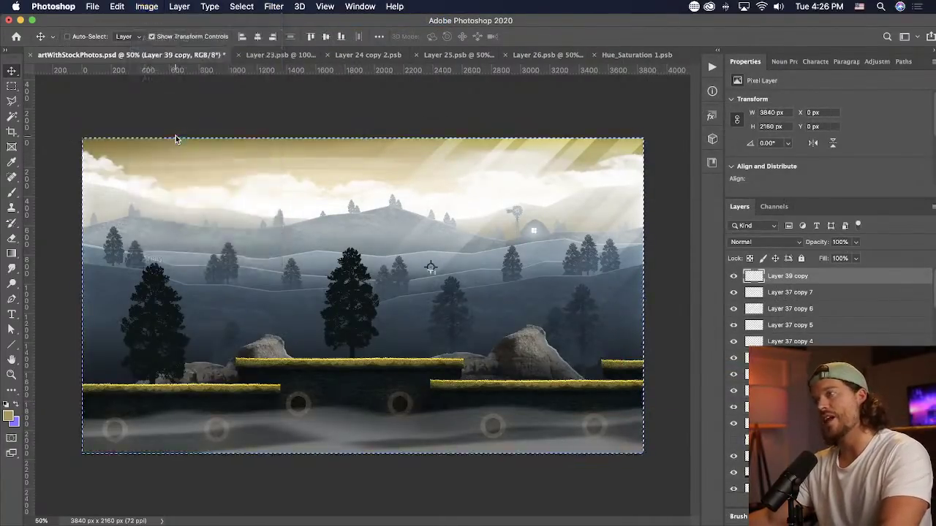
click(658, 317)
- Set the merged fog layer's opacity to 62% and clear the selection
click(857, 242)
drag(843, 259, 837, 258)
key(super+d)
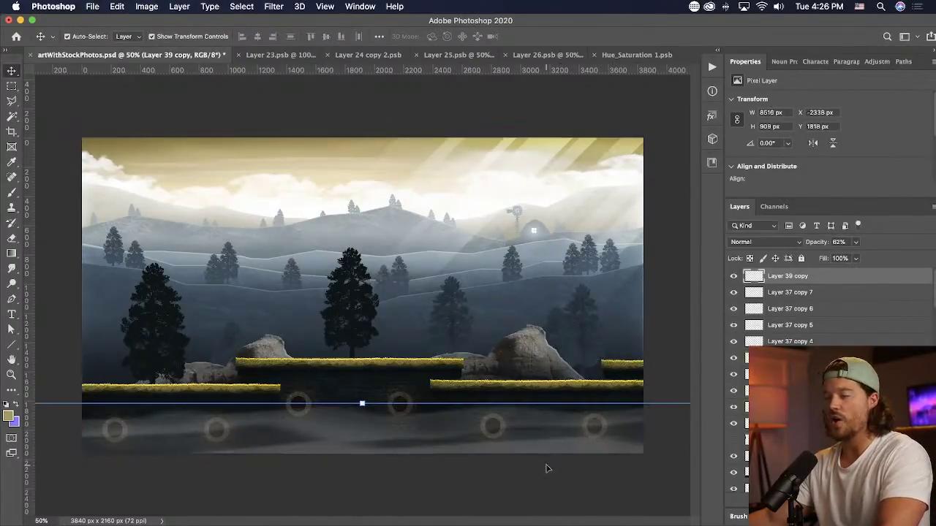
- Select the whole canvas and crop to it so the fog no longer extends past the 3840 x 2160 px image
key(super+a)
click(147, 6)
click(160, 140)
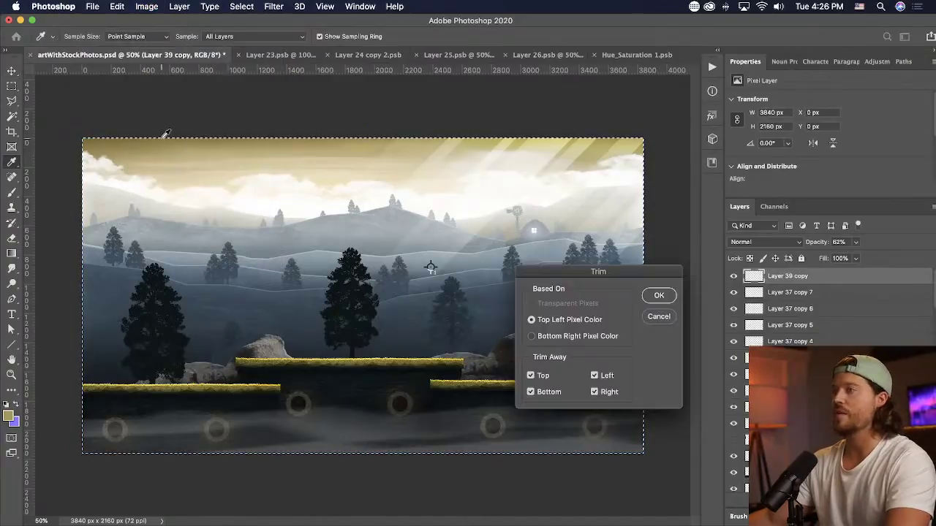
click(656, 296)
click(146, 6)
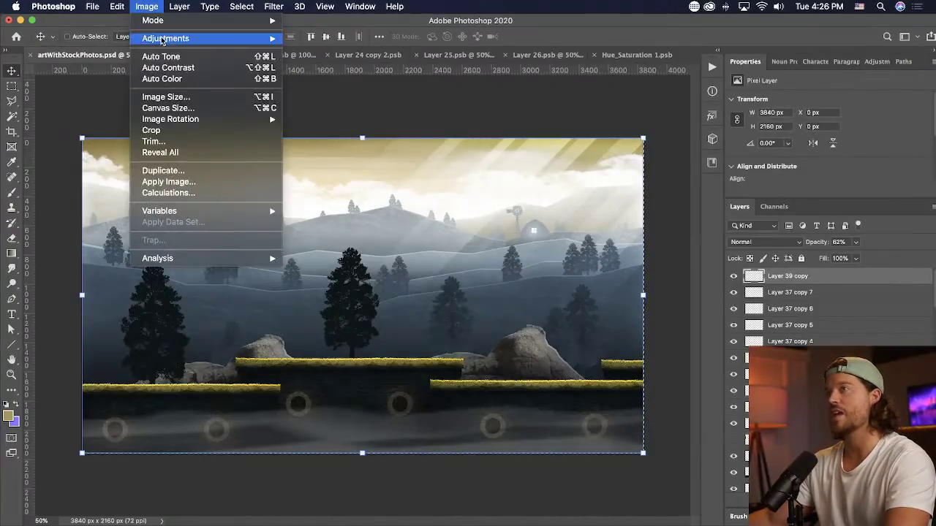
click(182, 131)
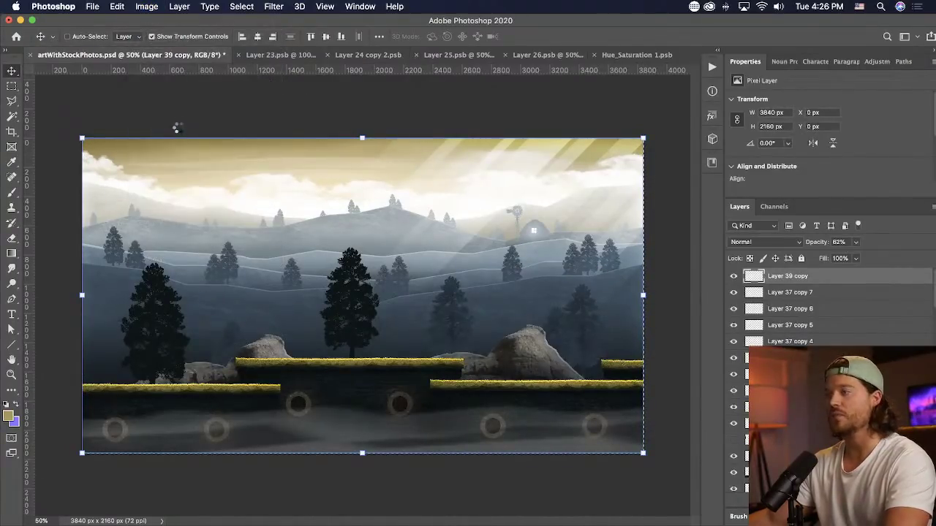
- Duplicate the cropped fog layer and flip the copy horizontally
click(99, 6)
mouse_move(117, 6)
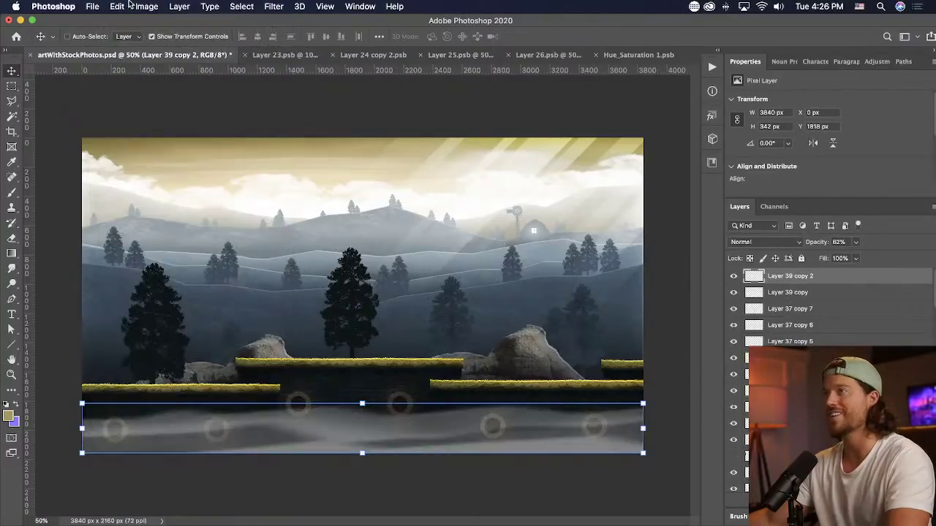
click(122, 6)
mouse_move(187, 277)
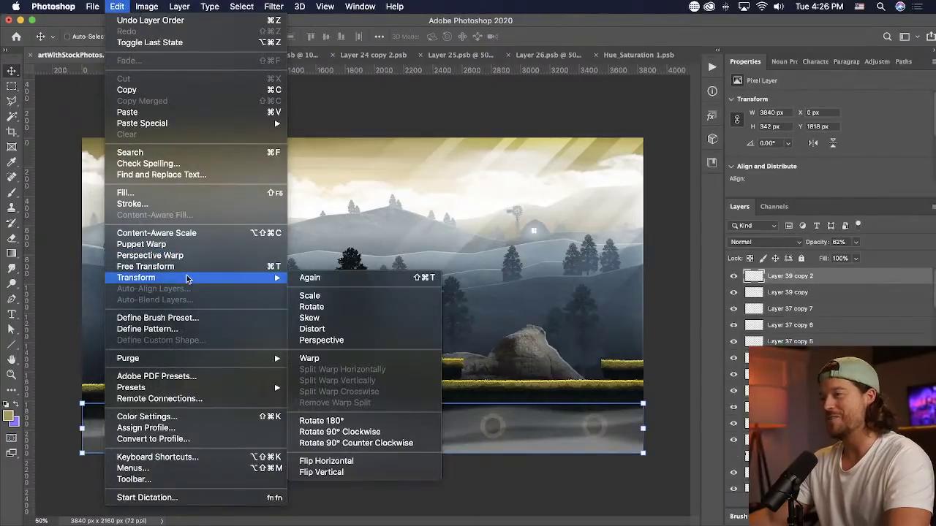
click(327, 461)
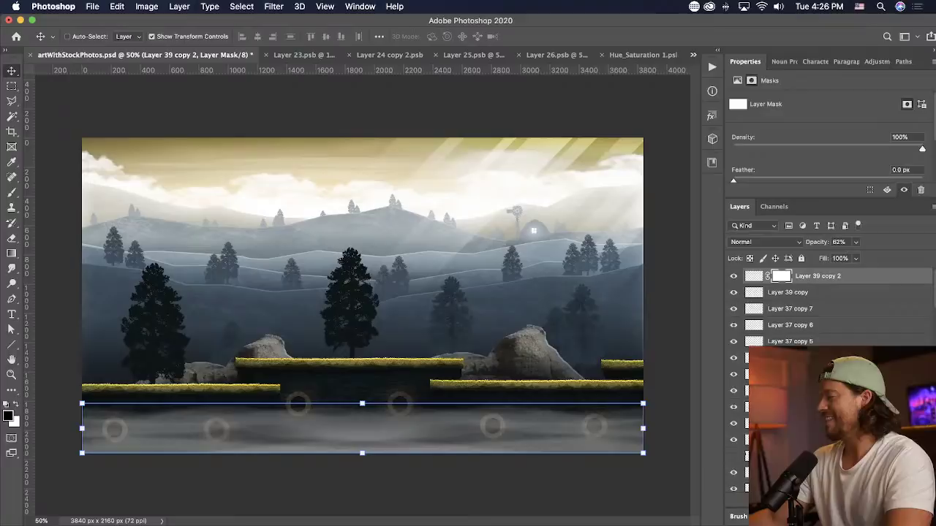
- Mask both fog layers with opposing horizontal gradients, showing the flipped copy only near the scene's right end and fading the original out there
click(12, 254)
drag(480, 423, 639, 425)
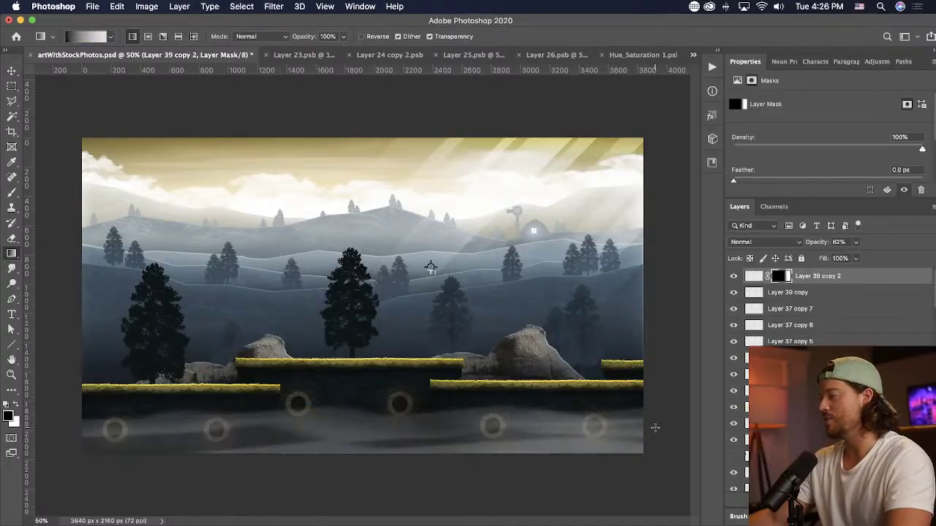
click(791, 296)
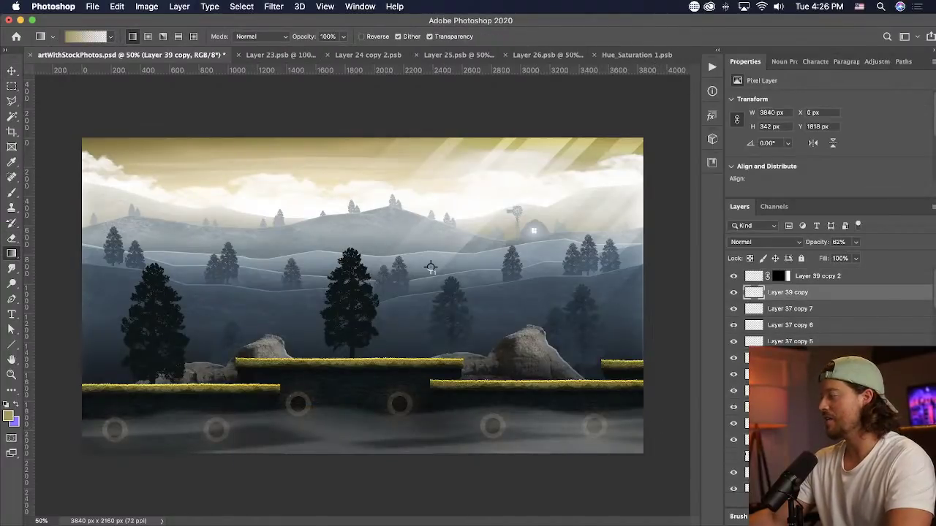
click(819, 503)
drag(571, 426, 479, 418)
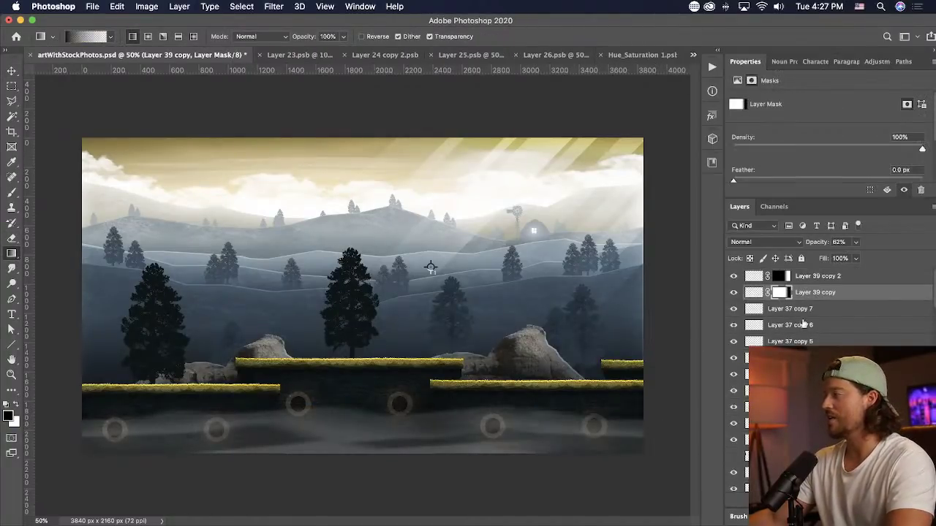
- Merge the two masked fog layers into one and save the document
key(v)
shift+click(842, 282)
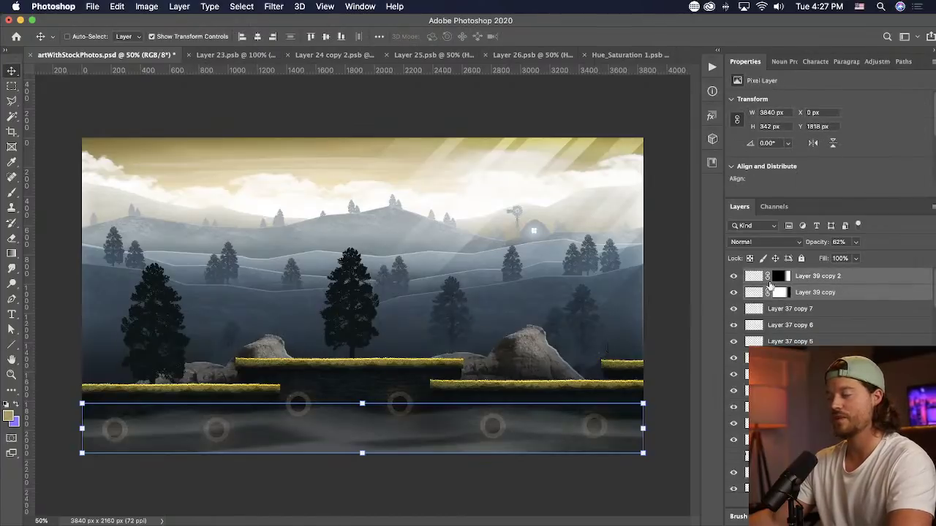
right_click(841, 285)
click(727, 355)
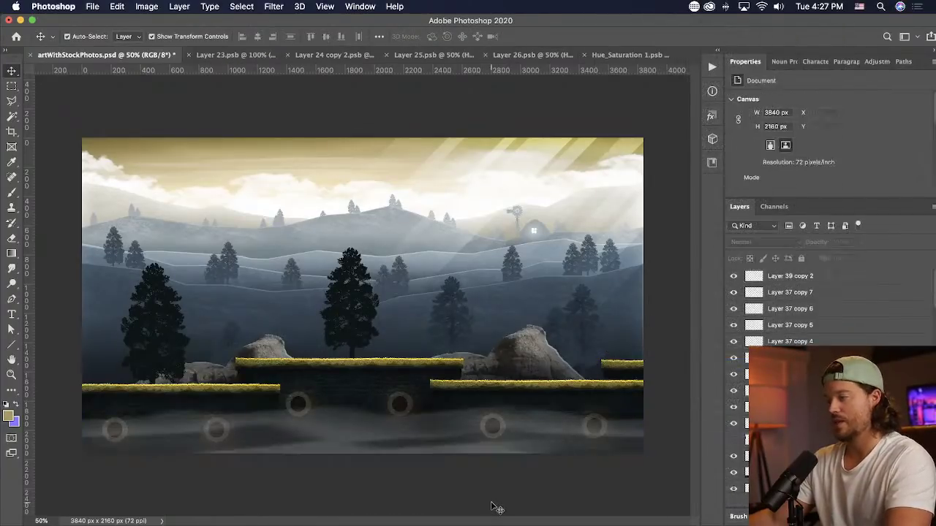
key(cmd+s)
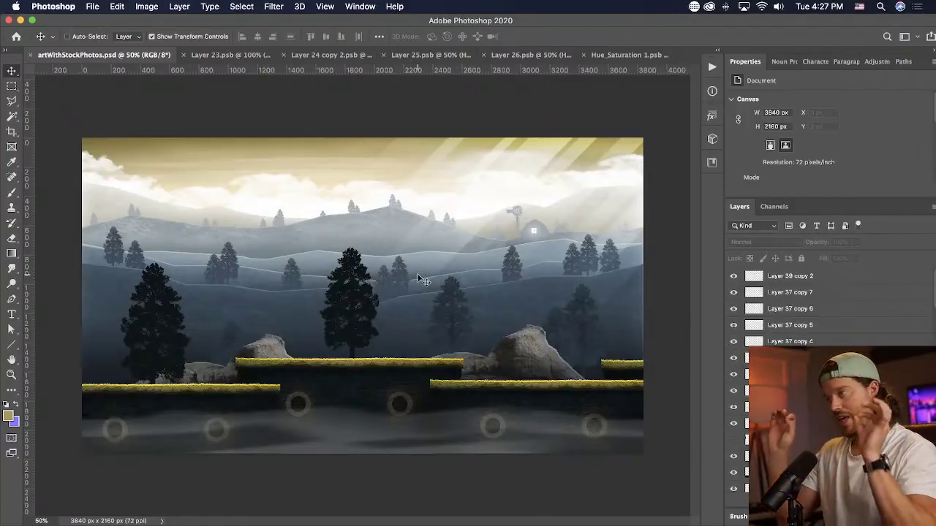
- Add a new layer directly above the front hill's smart object, Layer 23 copy 19
super+click(363, 238)
super+click(363, 238)
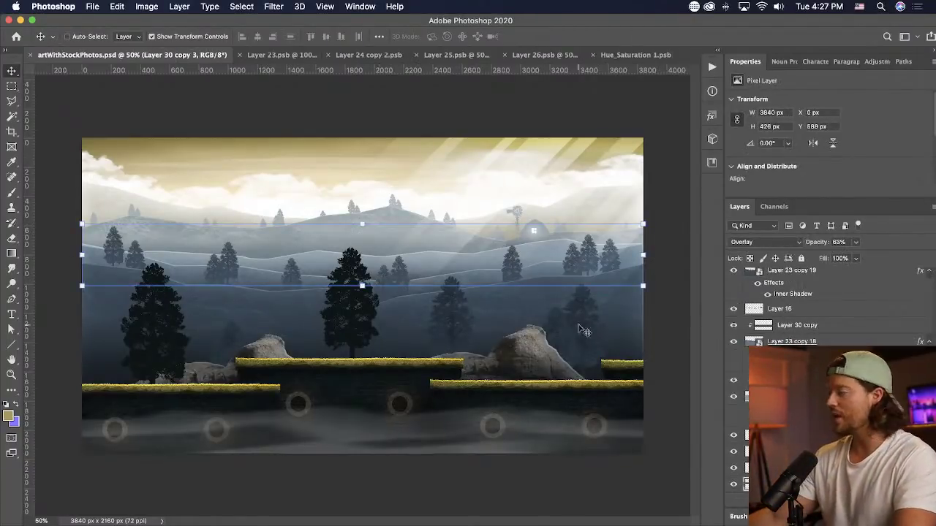
super+click(483, 320)
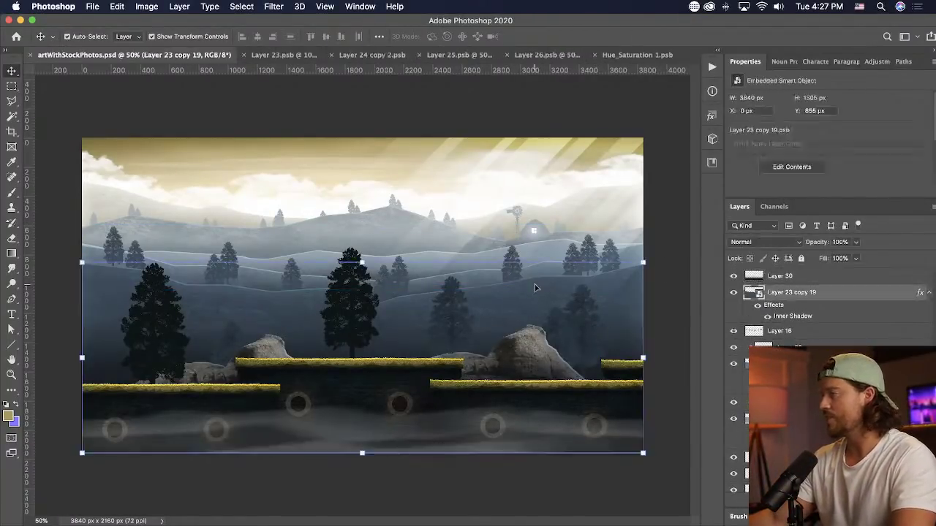
scroll(795, 342, up, 1)
key(alt+shift+super+n)
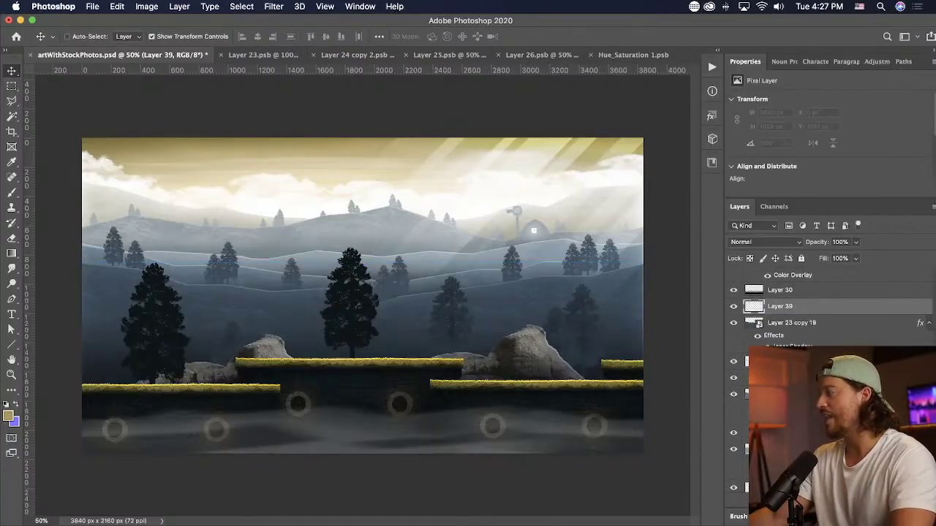
- Clip the new layer to the front hill and outline a narrow diagonal tree-shadow strip with the Polygonal Lasso, starting below the small tree near the barn
alt+click(828, 313)
click(13, 103)
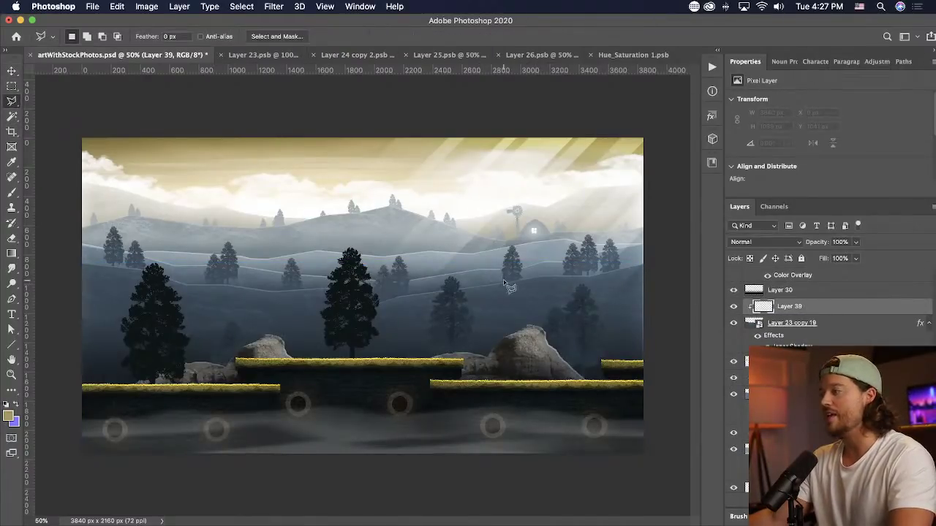
double_click(534, 273)
- Fill the strip with a fading diagonal gradient in a dark colour sampled from the large central tree, and deselect it
click(11, 254)
click(9, 416)
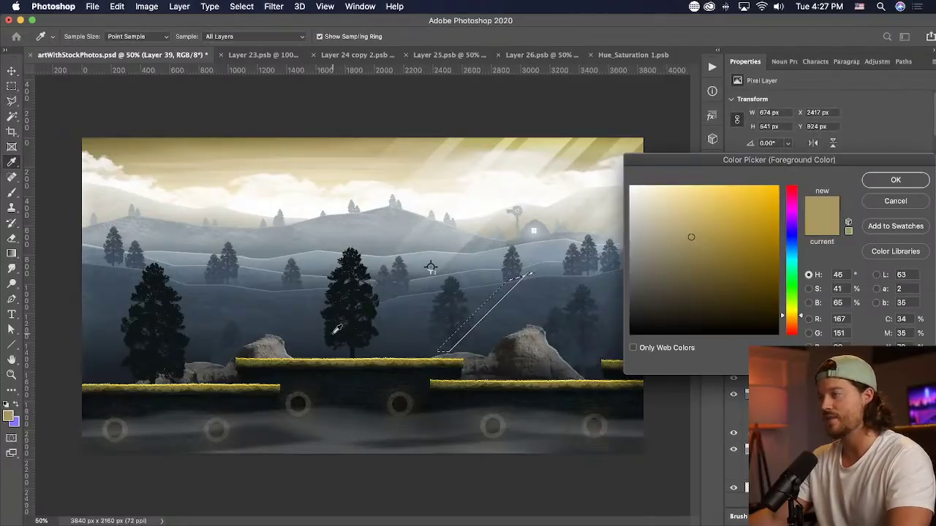
click(371, 300)
click(895, 180)
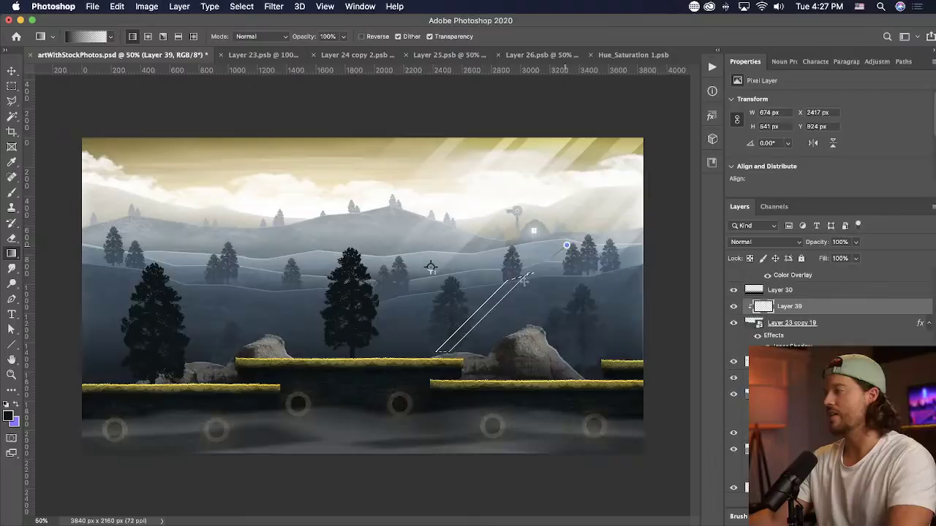
drag(561, 250, 428, 383)
key(super+d)
- Duplicate the shadow strip and place the copies across the front hill, each extending diagonally from a tree's base
key(v)
drag(567, 366, 234, 350)
mouse_move(234, 352)
mouse_down()
mouse_move(237, 331)
mouse_move(217, 331)
mouse_move(234, 336)
mouse_up()
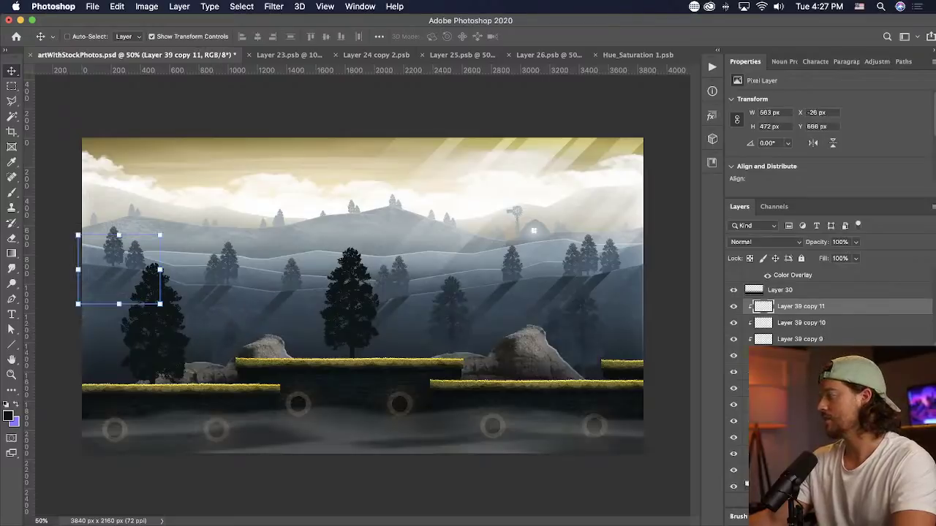
- Lower the opacity of all the tree-shadow layers to 52% and save the document
shift+click(837, 304)
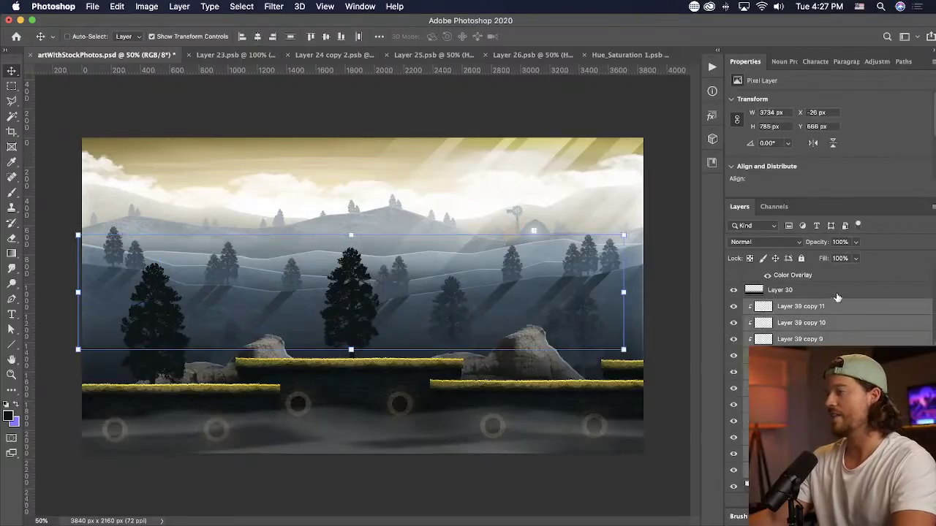
click(613, 124)
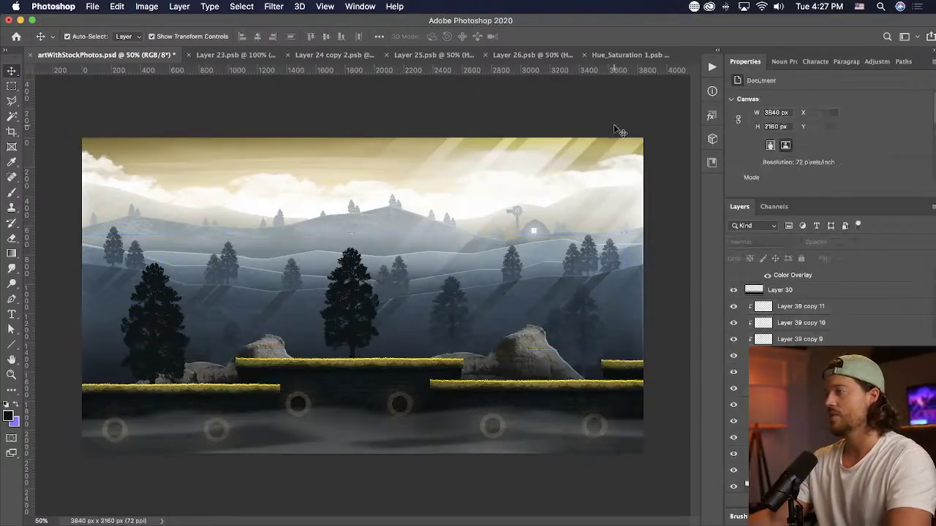
key(super+s)
- Copy one shadow into the clipping group of a hill farther back, enlarge it, and duplicate it there
super+click(497, 303)
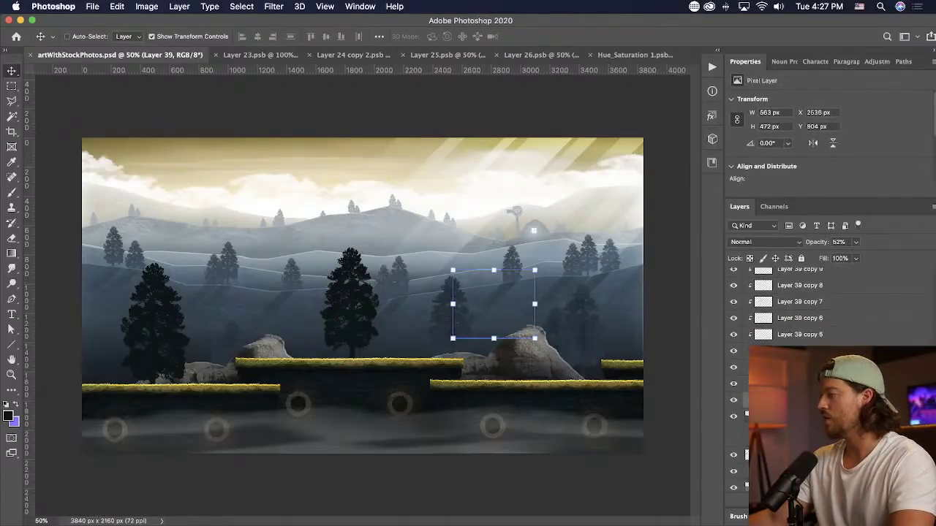
scroll(829, 307, down, 5)
drag(805, 308, 790, 383)
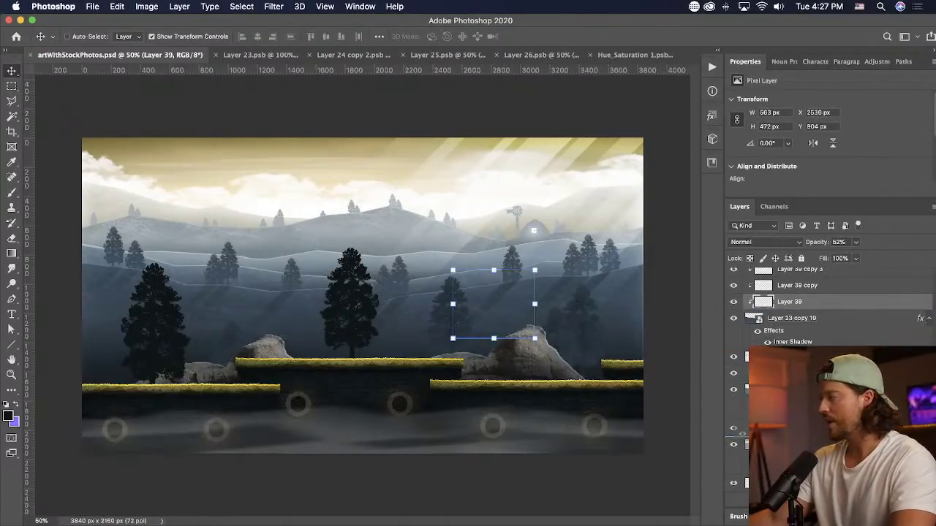
drag(813, 438, 813, 438)
drag(422, 242, 525, 249)
key(Return)
key(super+j)
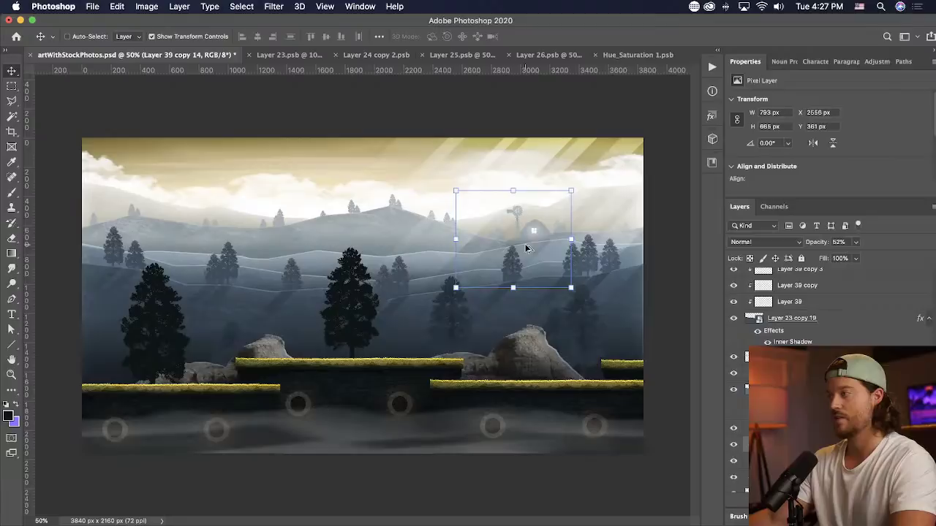
- Duplicate the enlarged shadow, move the copy to the distant hill's layers, and fit it beneath a distant tree
scroll(811, 373, down, 5)
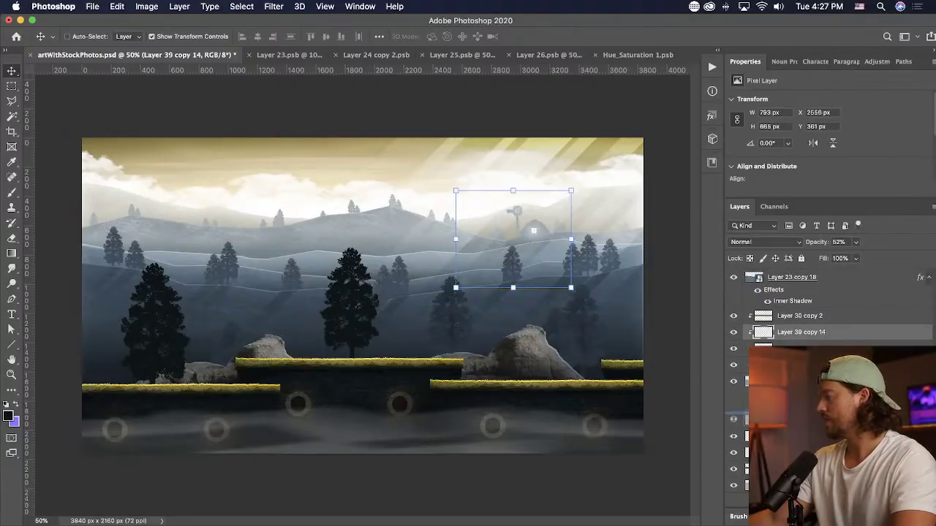
key(super+j)
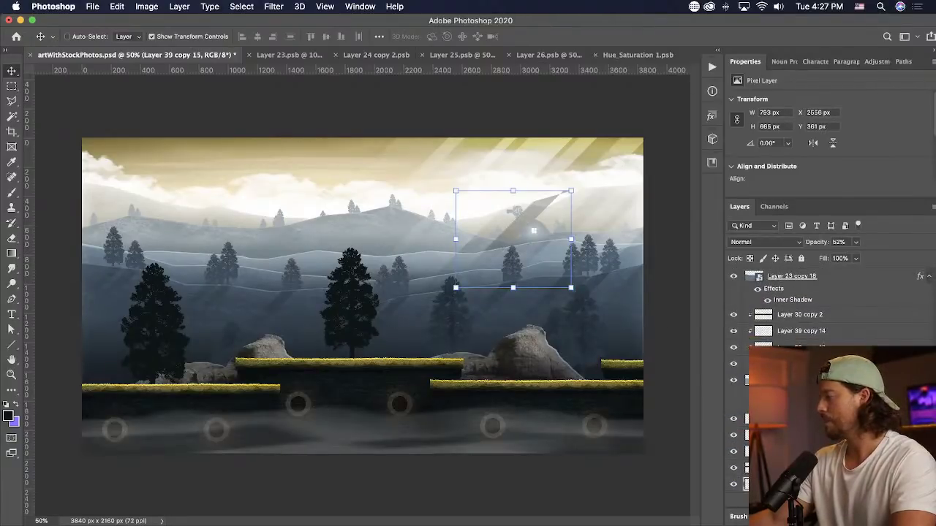
drag(520, 274, 404, 245)
drag(455, 208, 400, 202)
key(Return)
- Distribute further shadow copies under the remaining trees on the rear hills and save the document
drag(446, 257, 479, 247)
drag(480, 247, 441, 262)
drag(440, 261, 585, 269)
drag(463, 303, 550, 326)
drag(552, 328, 558, 328)
drag(453, 343, 537, 343)
drag(562, 348, 557, 335)
drag(544, 342, 609, 336)
super+click(660, 316)
key(super+s)
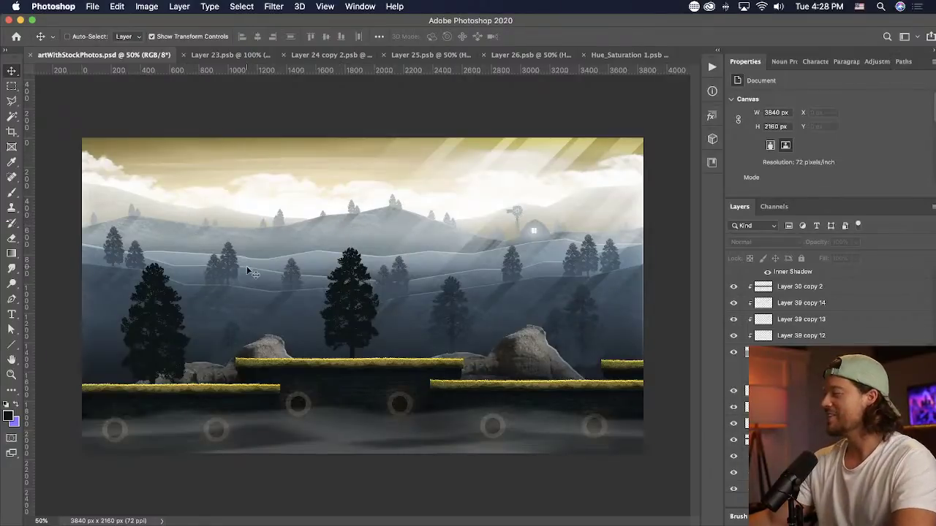
- Add a Hue/Saturation adjustment above the topmost layer, Layer 39 copy 2, and try a master saturation of +31
scroll(841, 307, down, 5)
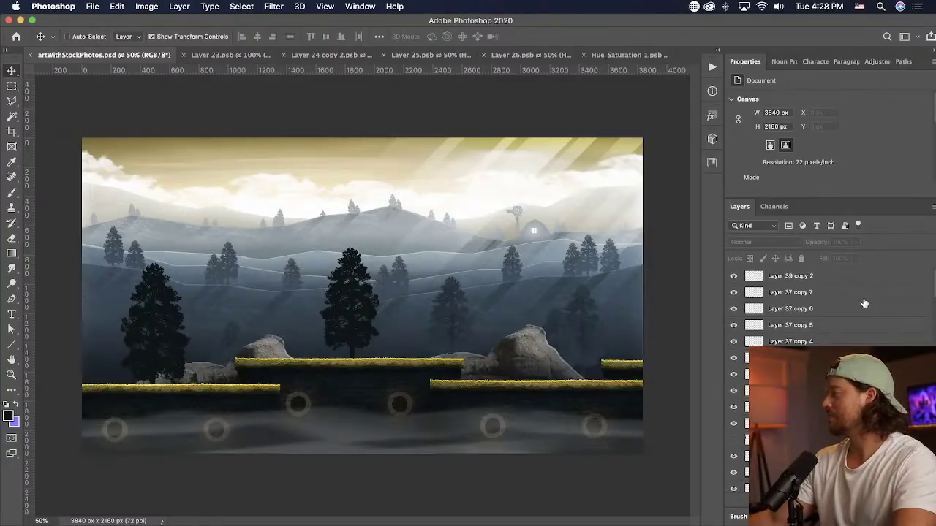
click(839, 279)
click(838, 502)
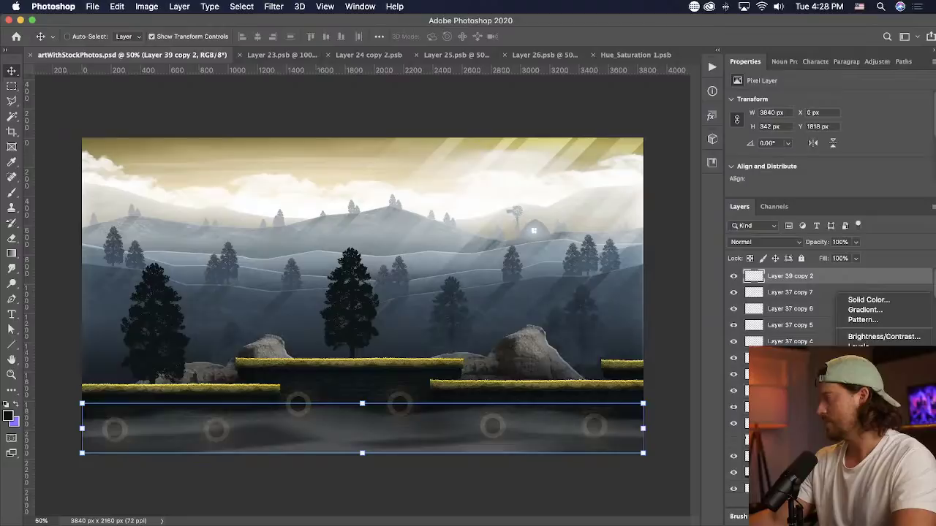
click(868, 393)
click(857, 167)
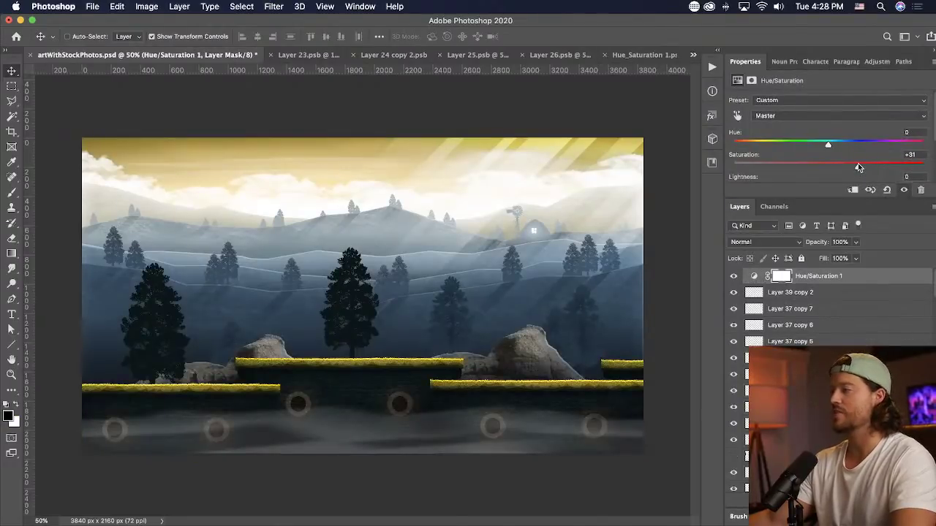
- Set the Yellows to hue -33 and saturation -36, and mask the adjustment with a vertical gradient that protects the ground
click(787, 117)
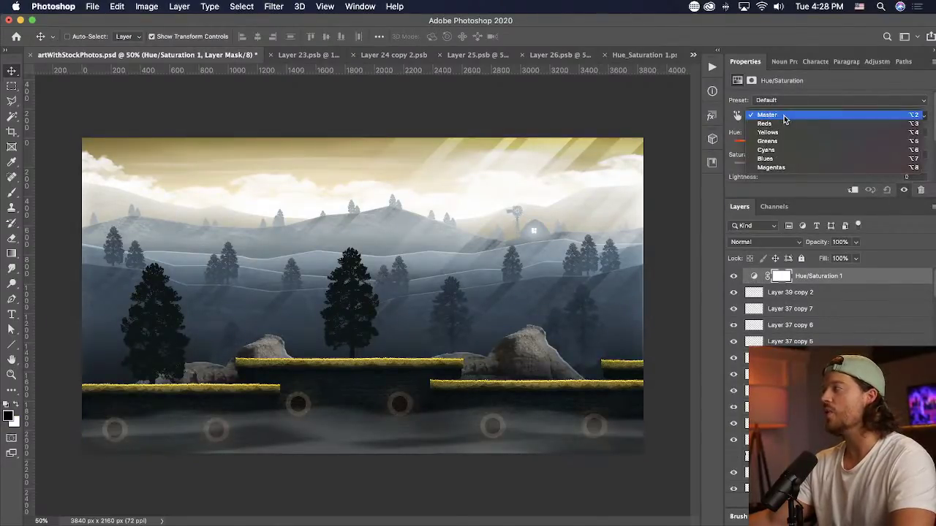
click(783, 133)
drag(827, 145, 793, 167)
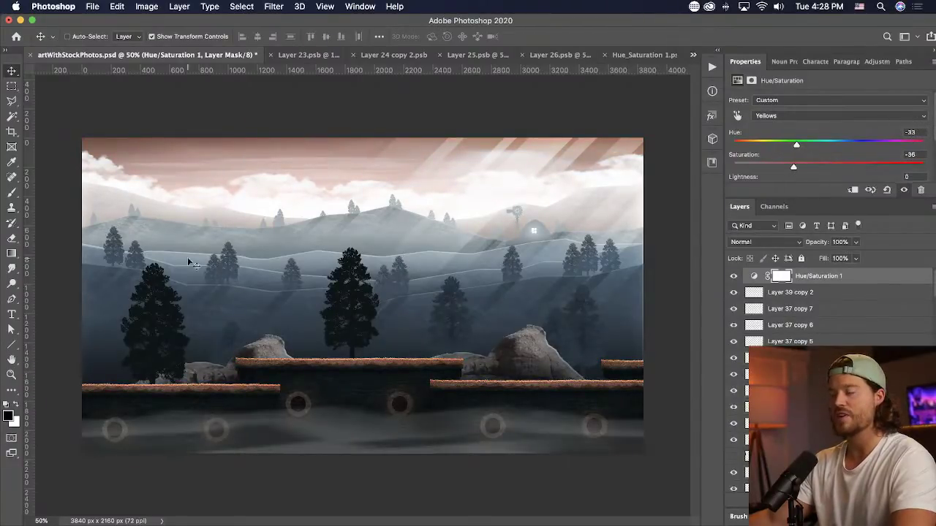
click(14, 256)
drag(346, 400, 347, 245)
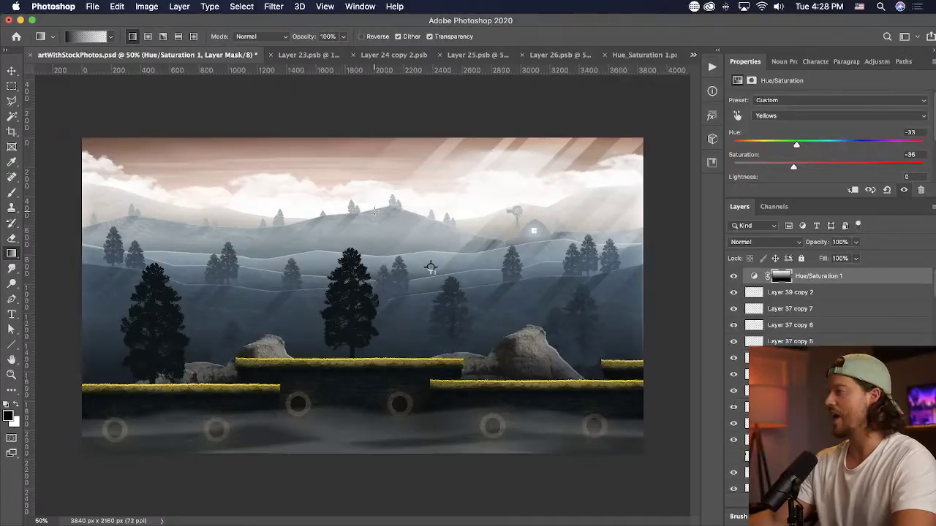
- Try shifting the first Hue/Saturation adjustment's master hue, and set its Yellows hue to -12
click(753, 275)
drag(827, 145, 857, 145)
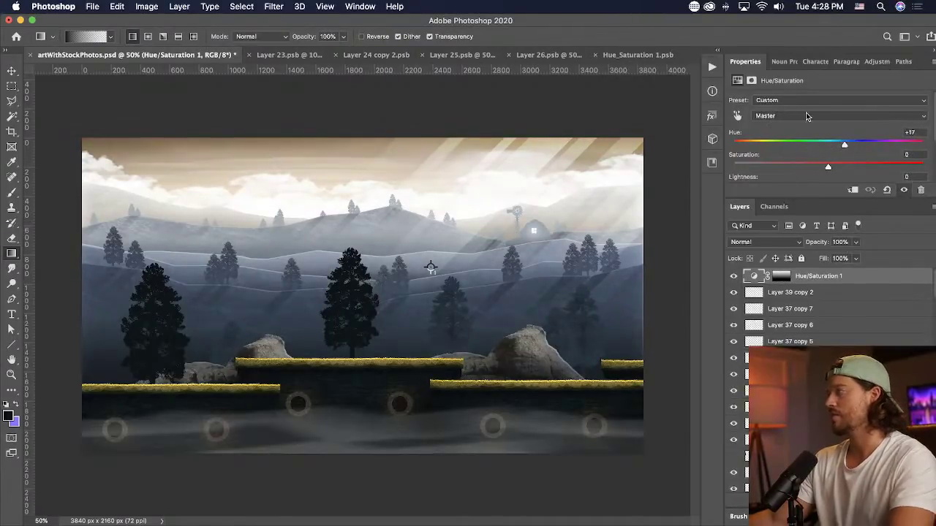
click(806, 116)
click(804, 142)
drag(795, 146, 815, 146)
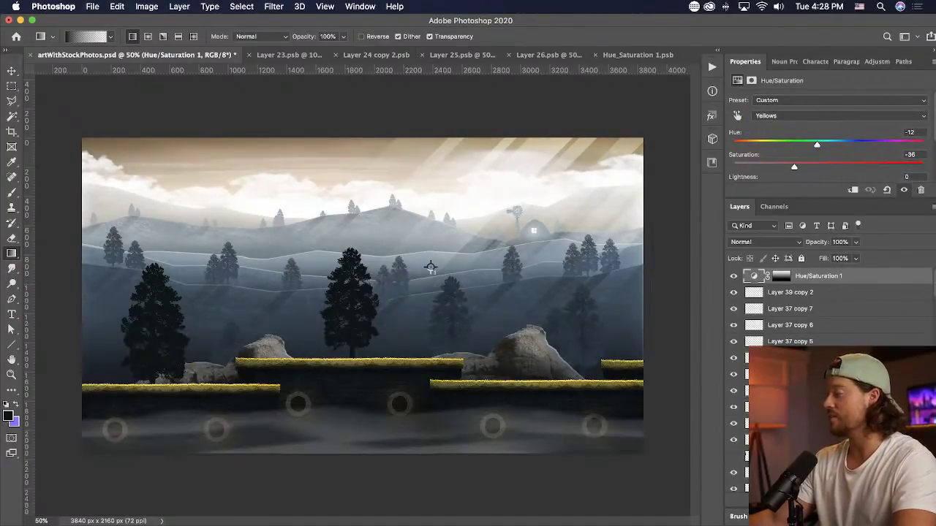
- Add a second Hue/Saturation adjustment on top and raise the Blues saturation to +78
click(838, 505)
click(869, 394)
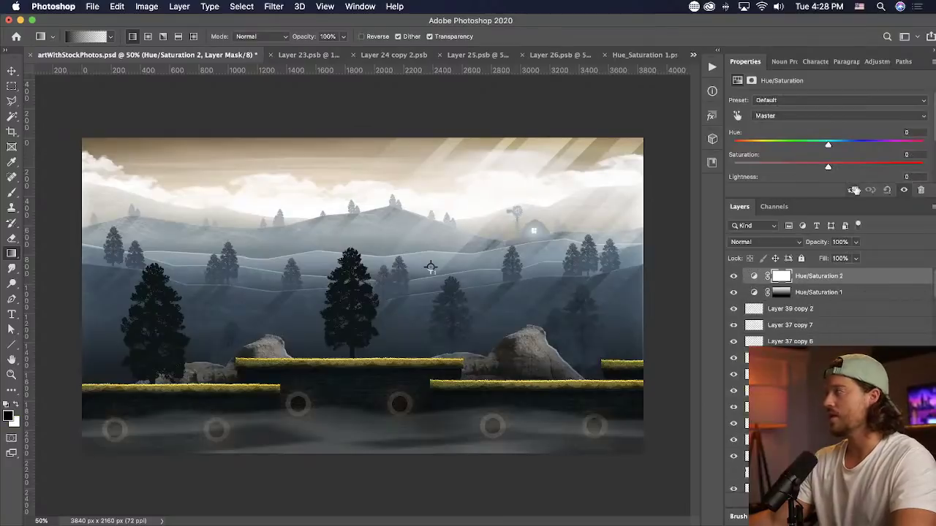
click(788, 115)
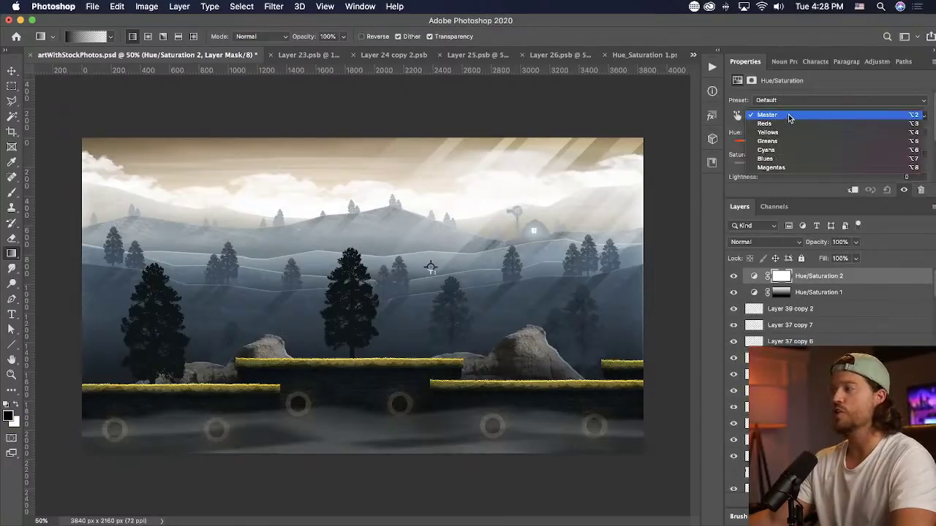
click(793, 159)
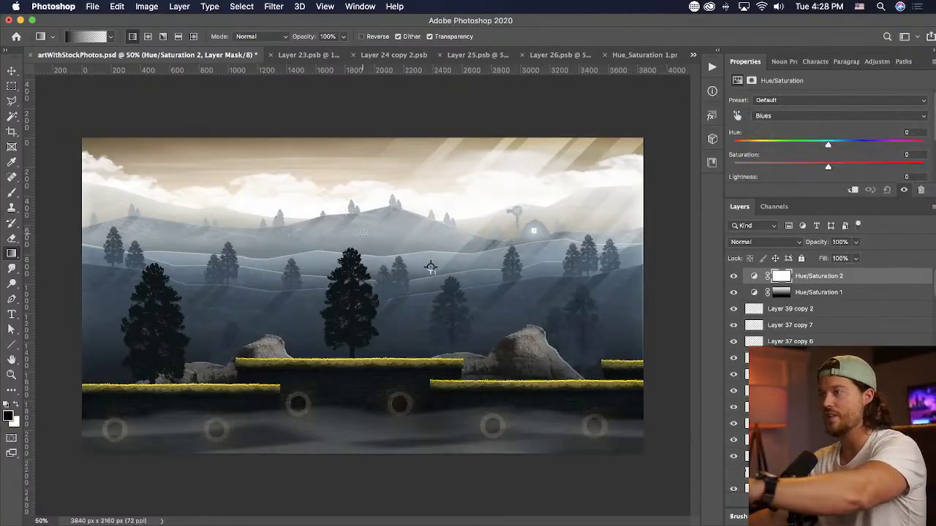
click(887, 168)
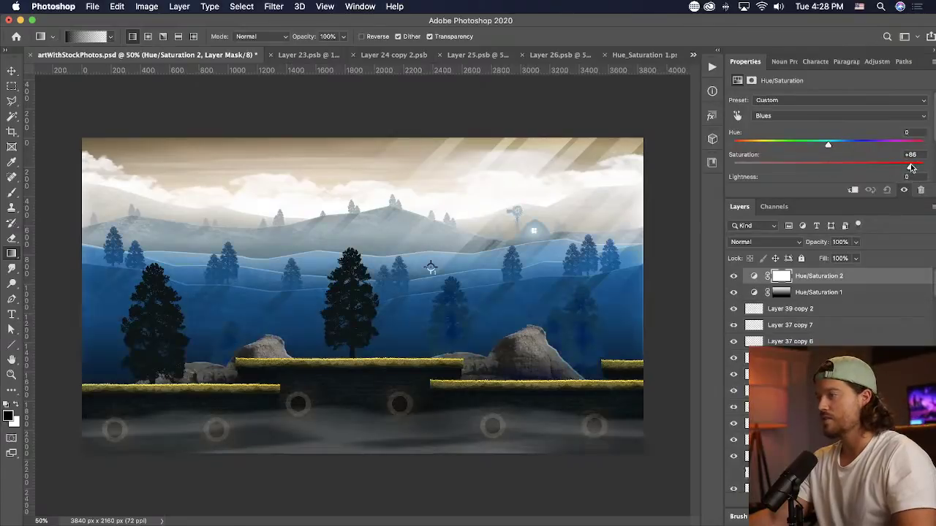
drag(920, 166, 902, 167)
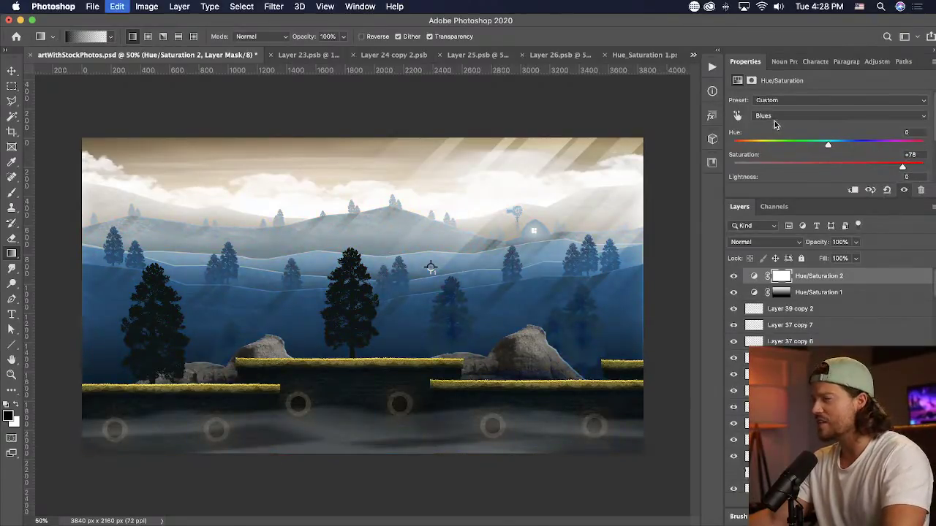
- Set the Cyans saturation to +74 and mask the second adjustment with a vertical gradient that fades it out over the front hills
click(775, 117)
click(780, 107)
drag(828, 167, 899, 166)
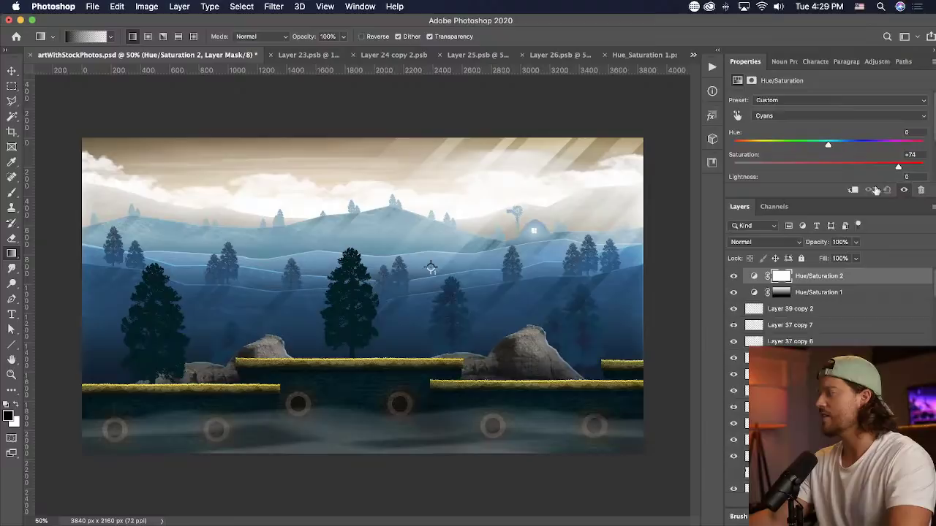
drag(466, 276, 462, 174)
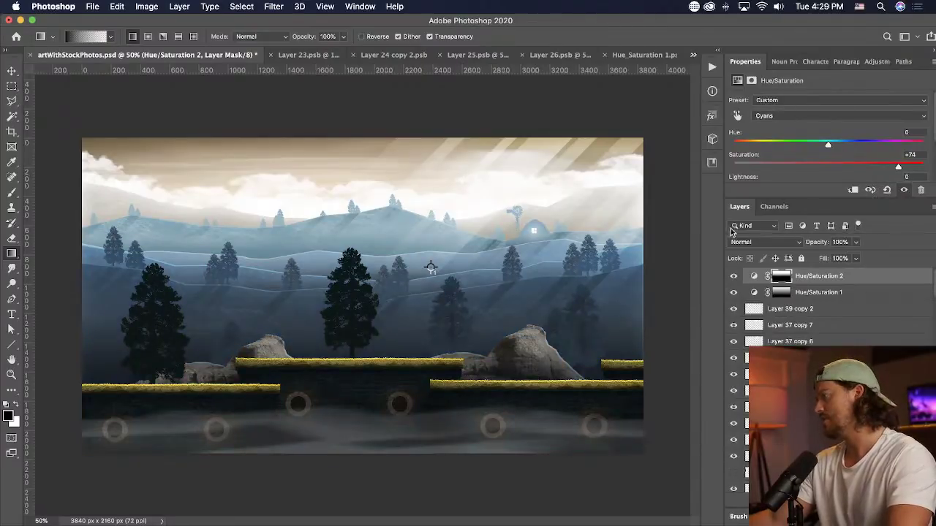
- Set the second adjustment's master saturation to -4 and its Cyans hue to -10
click(751, 277)
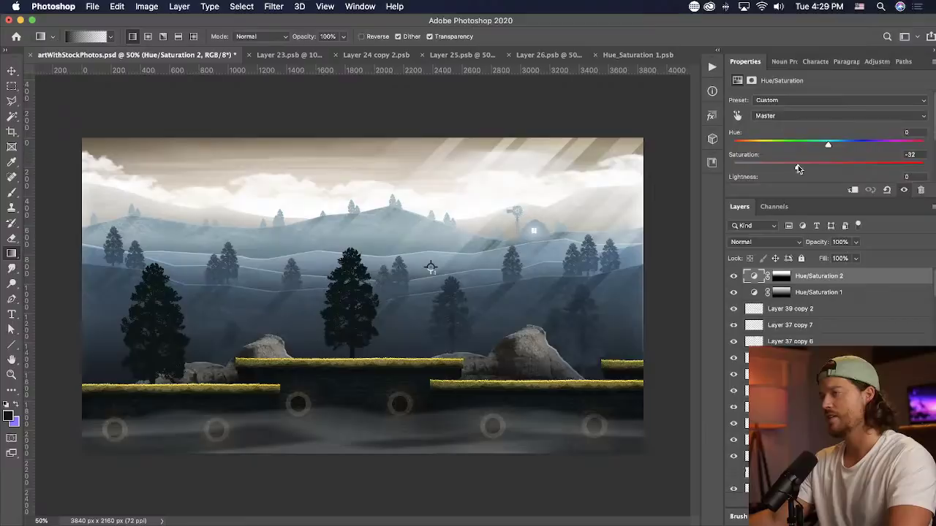
drag(826, 143, 829, 144)
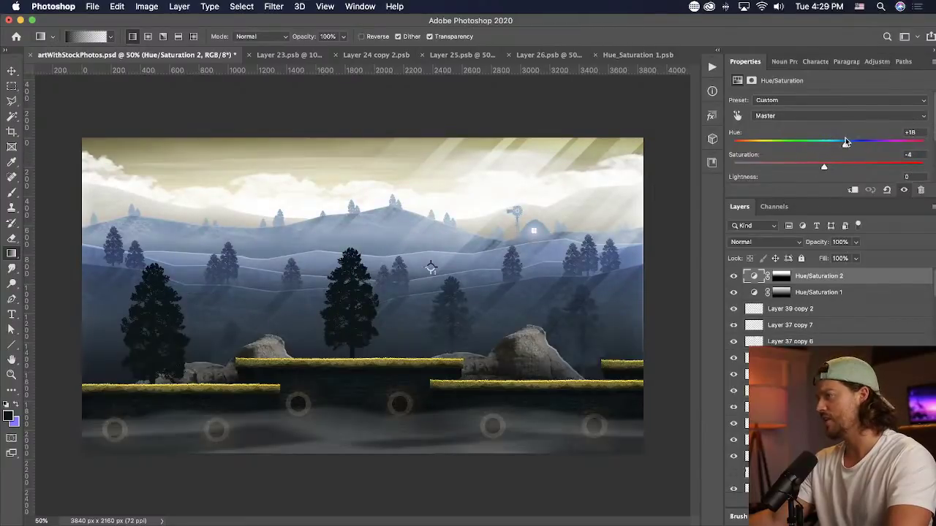
click(840, 116)
click(822, 150)
drag(824, 144, 861, 144)
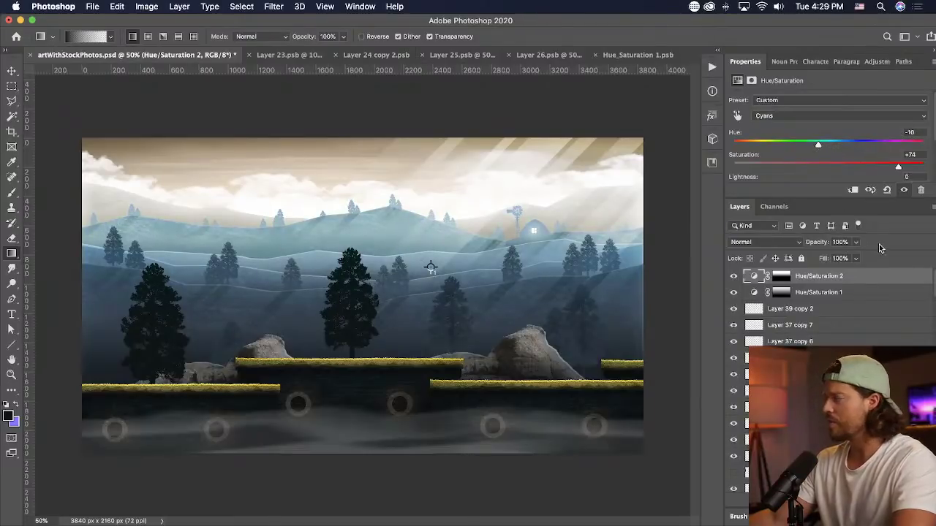
- Restrict the mask of Hue/Saturation 2 to a horizontal band over the hills, hide that adjustment, and save the document
click(788, 276)
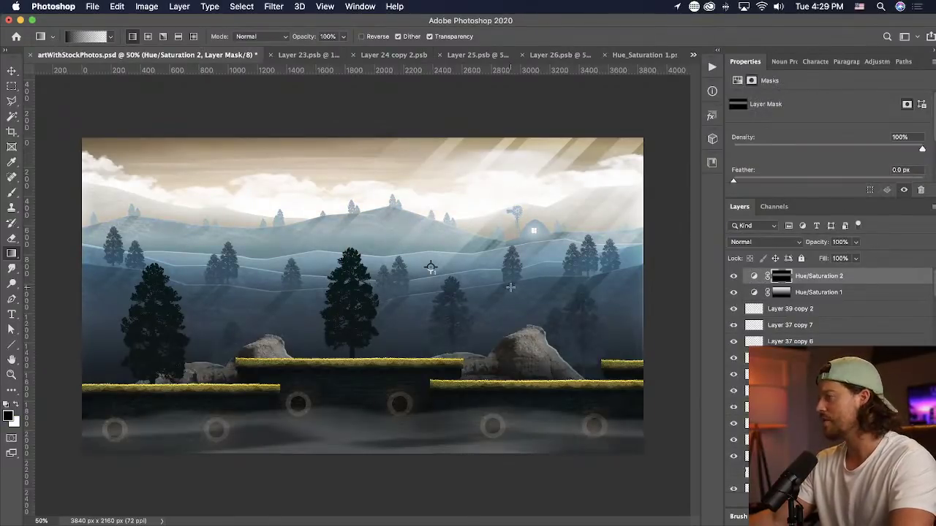
click(734, 276)
key(v)
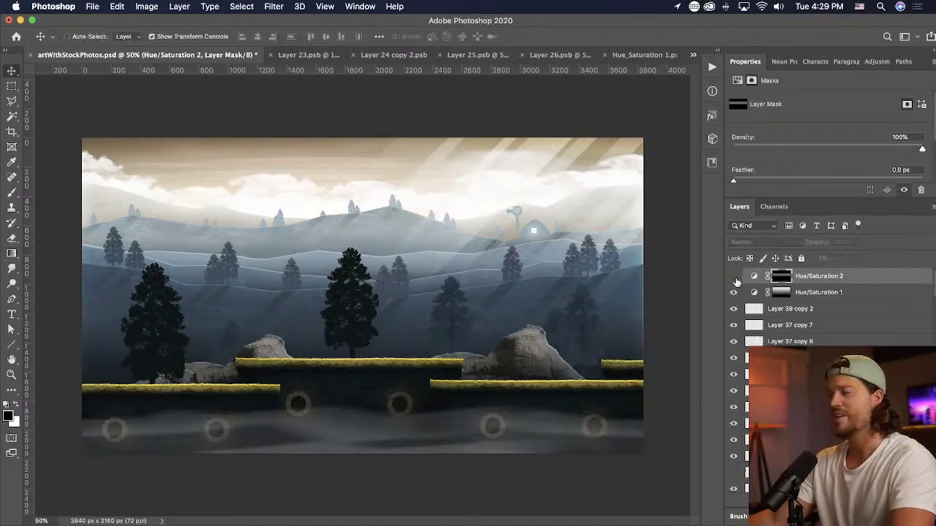
key(ctrl+s)
- Add a third Hue/Saturation adjustment above Hue/Saturation 2 and set its master hue to -32
click(834, 292)
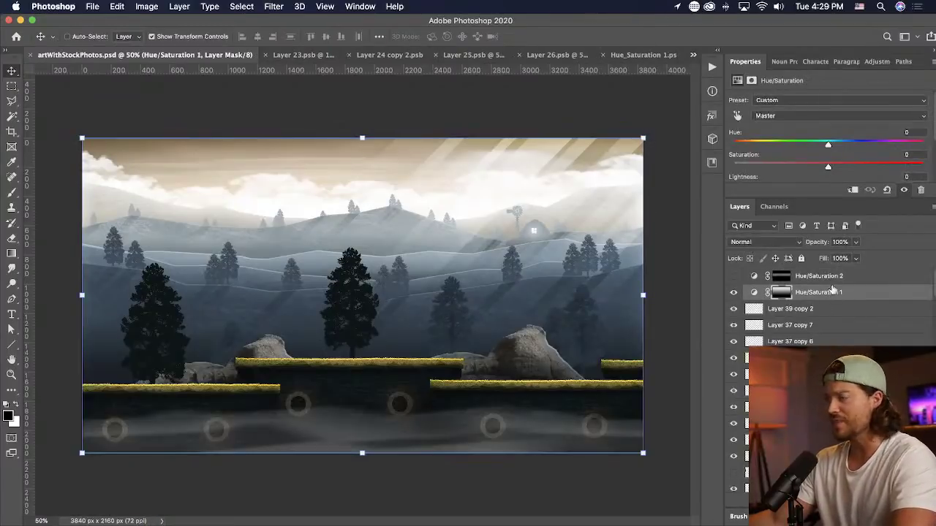
click(836, 281)
click(835, 504)
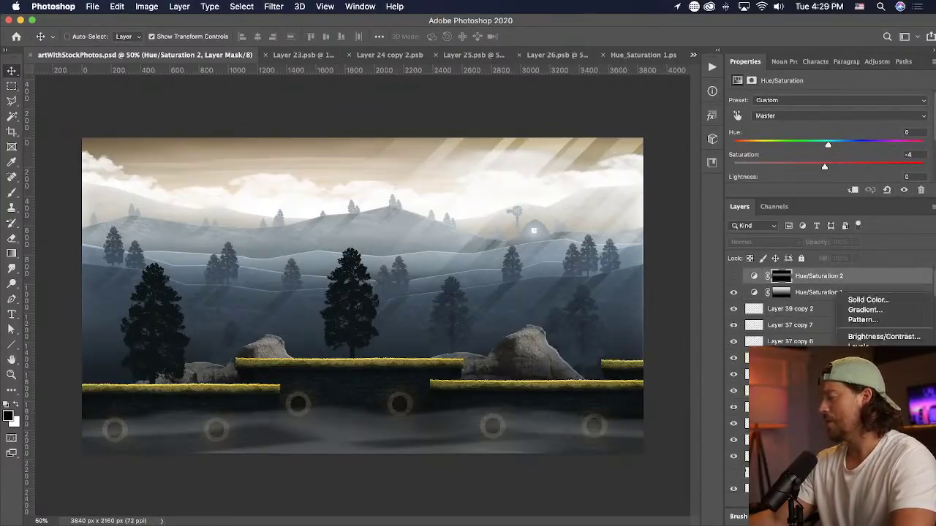
click(873, 394)
drag(828, 144, 805, 145)
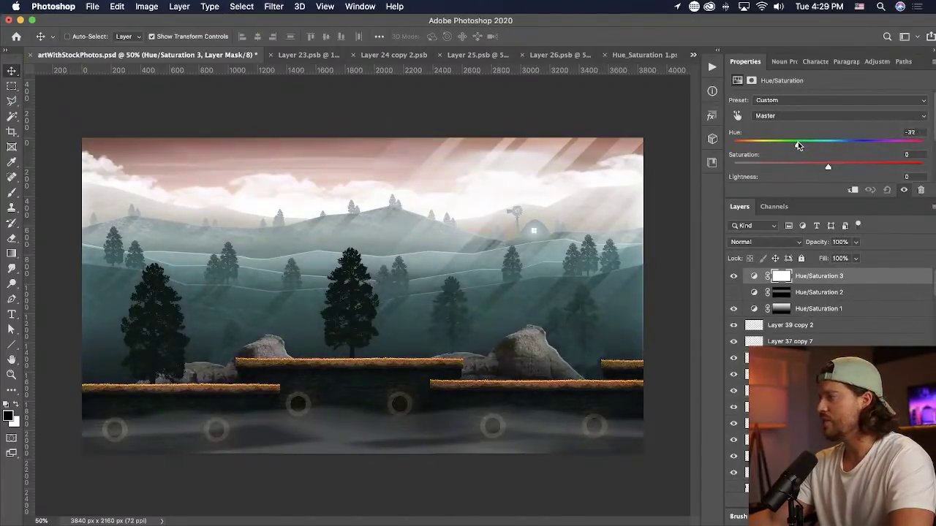
- Fill the mask of Hue/Saturation 3 with black using the Paint Bucket
click(16, 254)
click(57, 263)
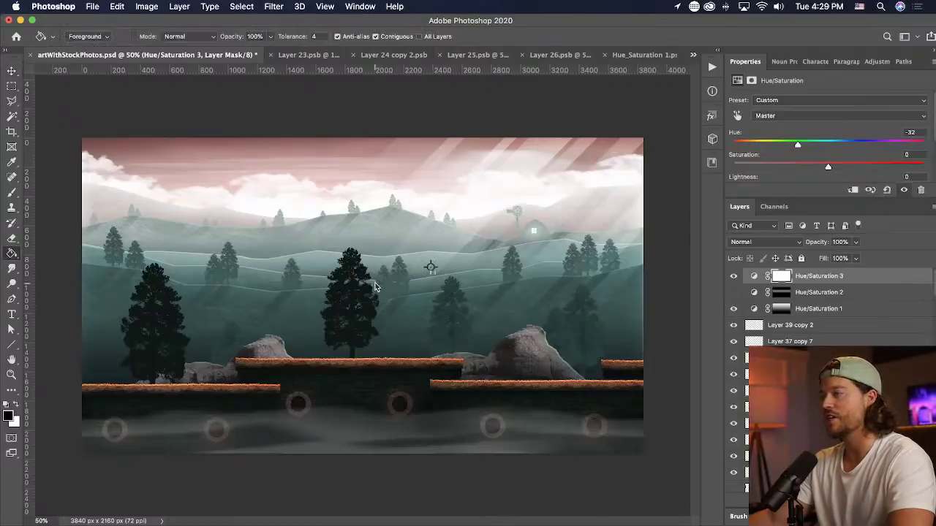
click(106, 215)
- Paint white at 39% brush opacity on the mask of Hue/Saturation 3 over the mid-distance hill trees, enlarging the brush as needed
click(8, 193)
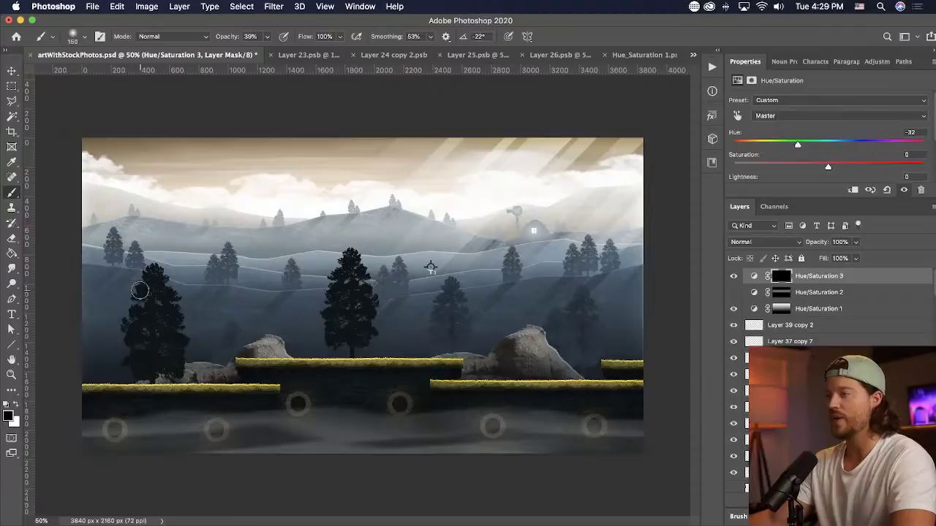
click(17, 407)
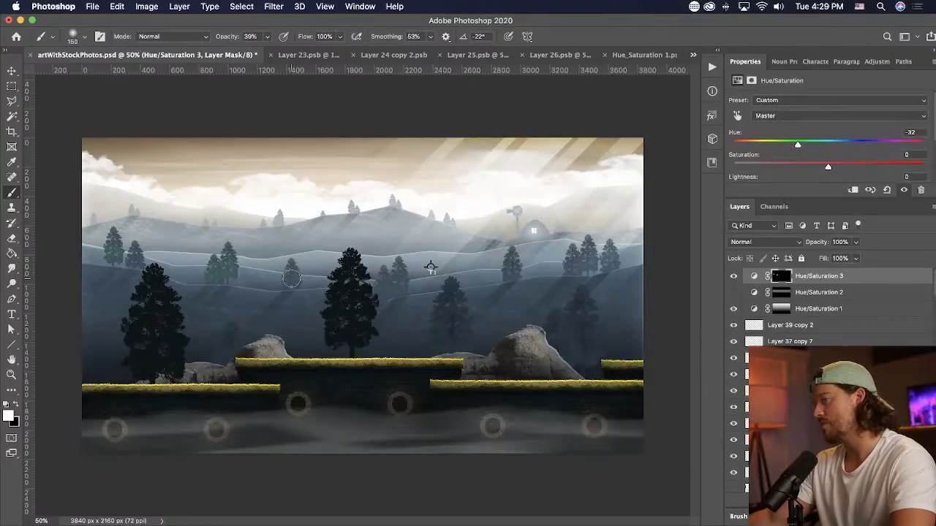
drag(293, 274, 294, 281)
key(bracketright)
key(bracketright)
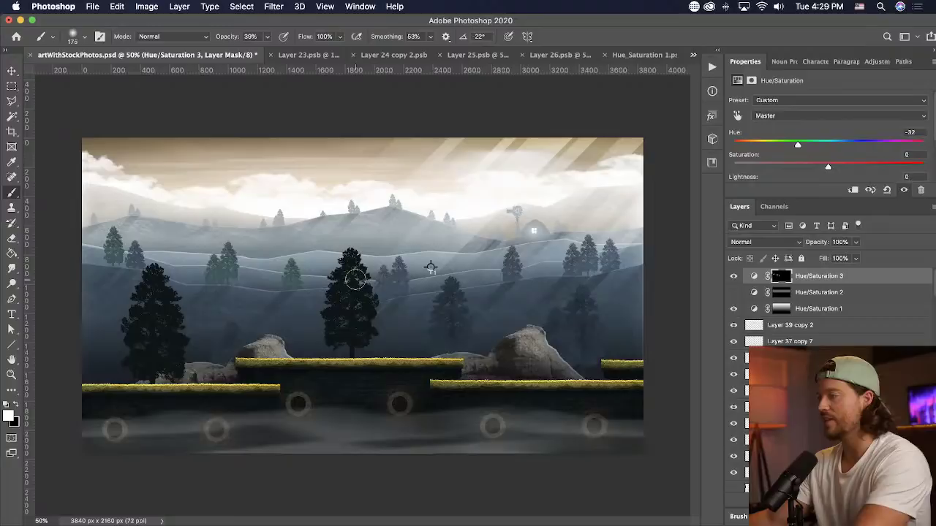
drag(400, 278, 382, 288)
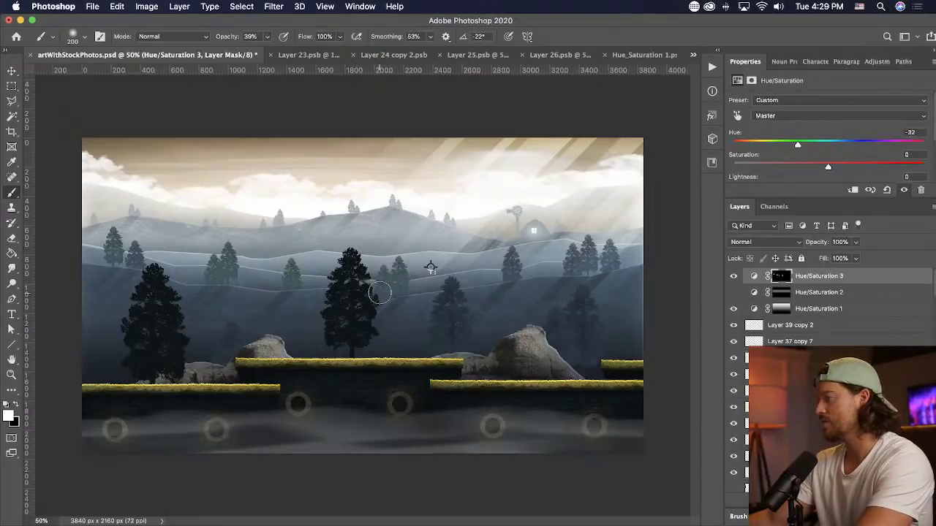
key(bracketright)
key(bracketright)
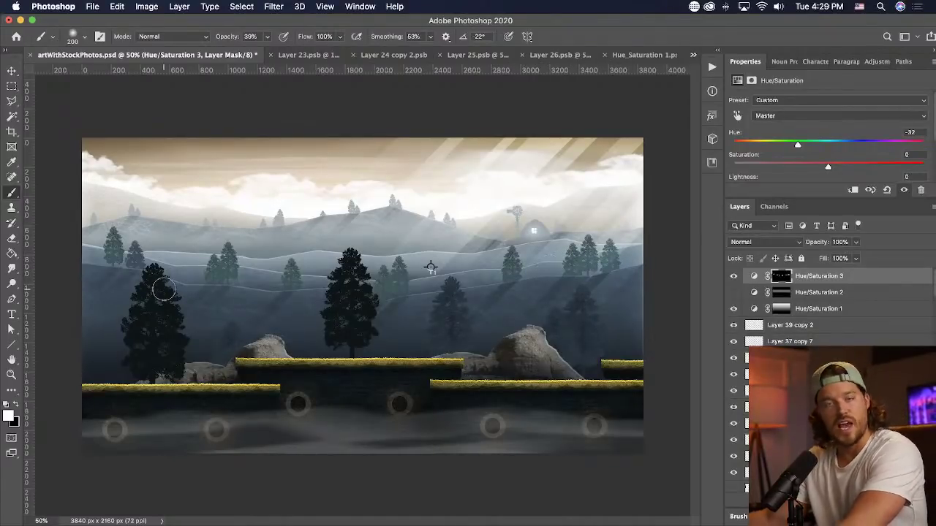
key(bracketright)
key(bracketright)
key(bracketright)
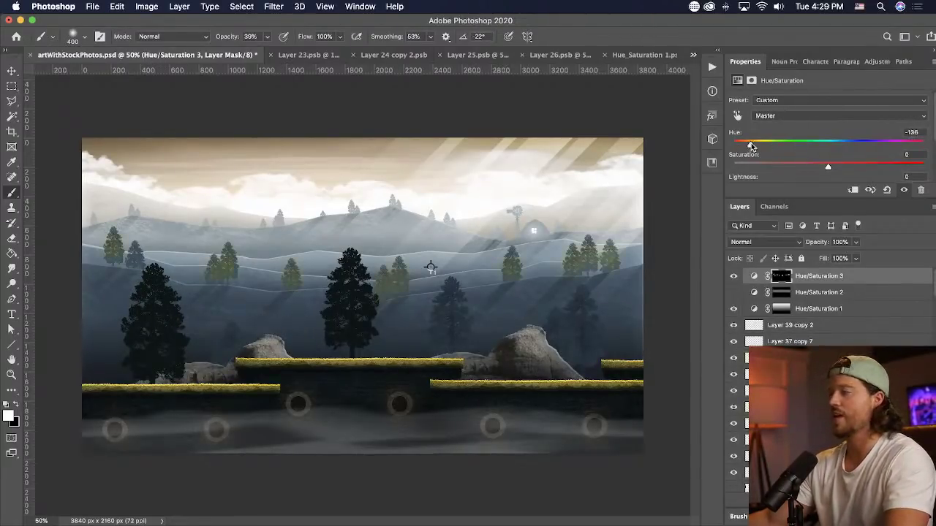
- Set Hue/Saturation 3 to hue -136, saturation -41 and 49% layer opacity, and save the document
click(856, 243)
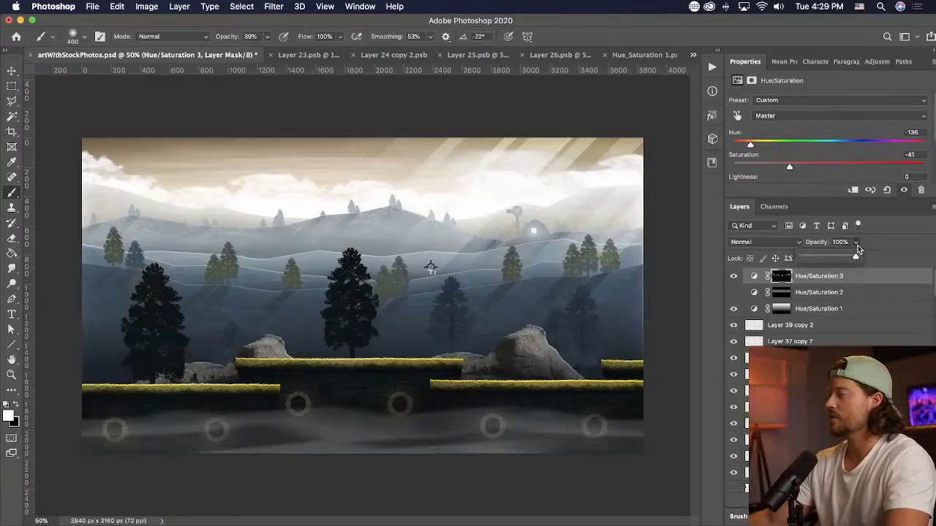
drag(830, 258, 829, 258)
key(v)
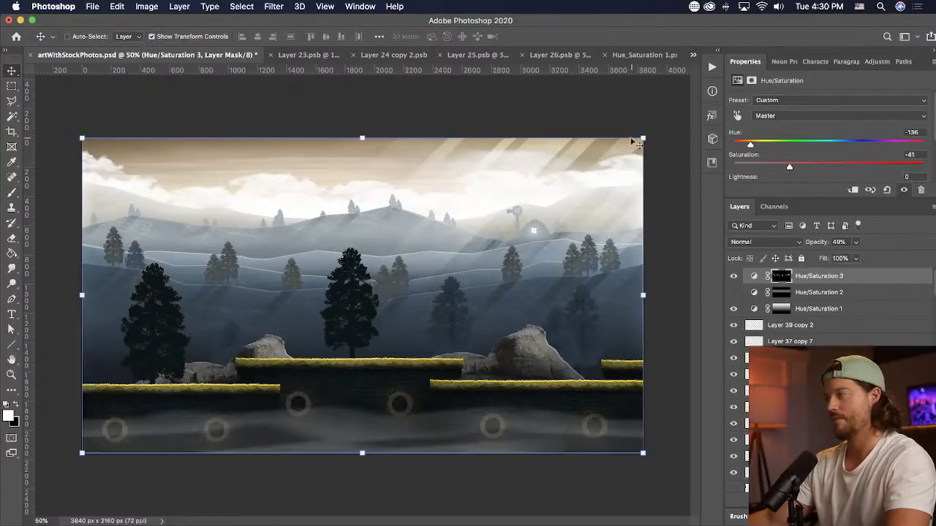
super+click(649, 114)
key(super+s)
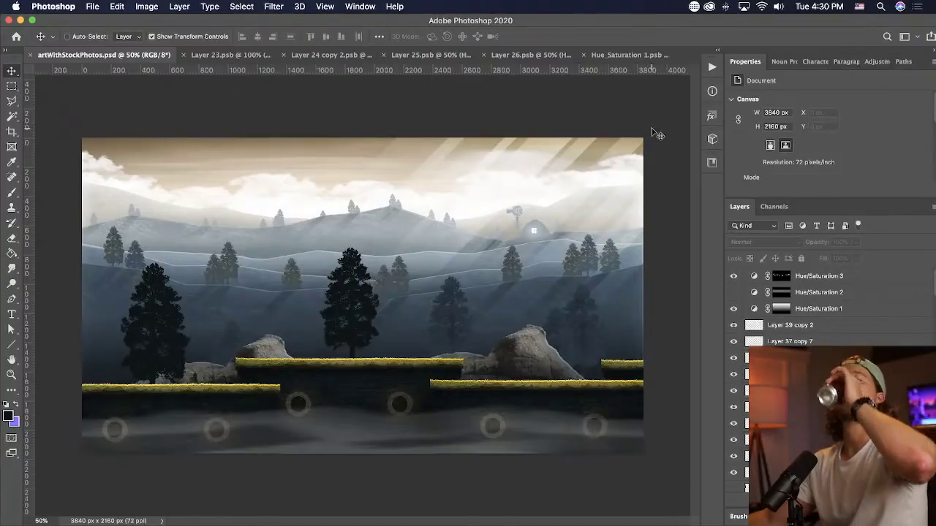
key(super)
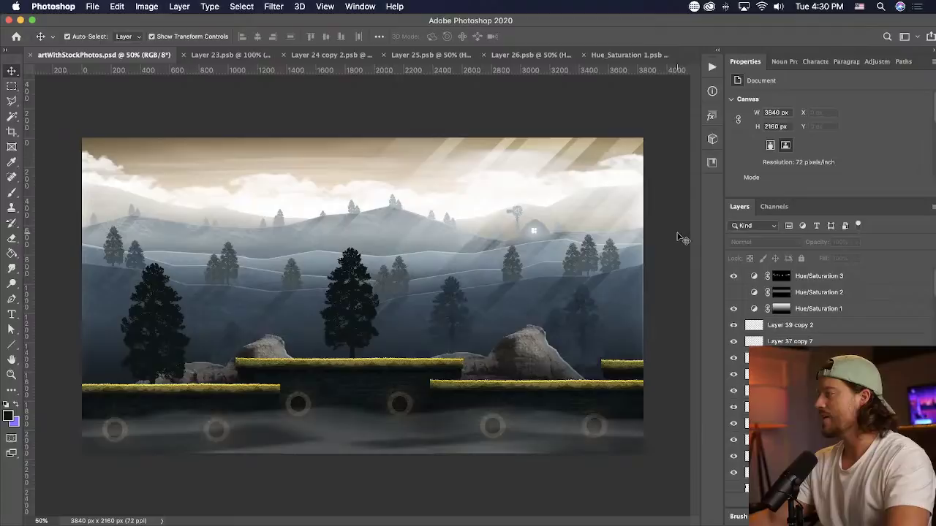
click(907, 288)
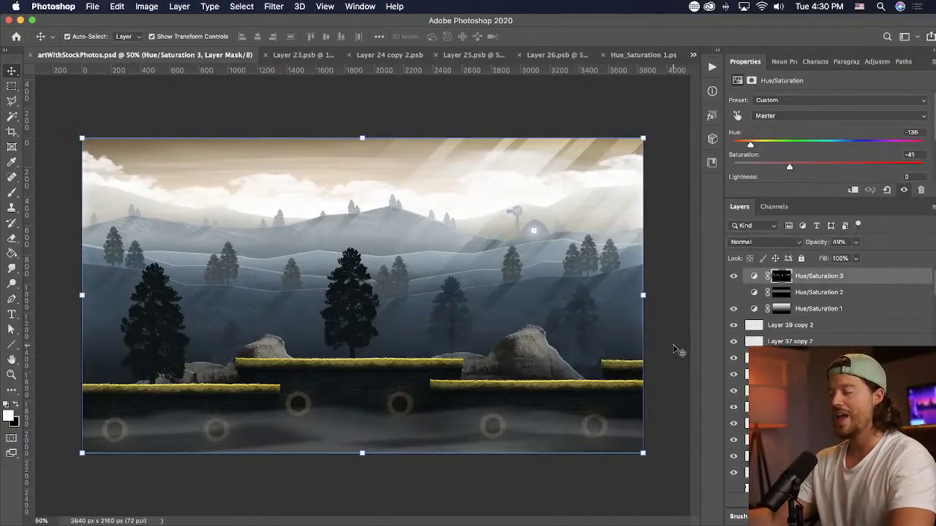
- Switch to the iStock page in the Brave browser and search its photos for "man standing"
key(super+Tab)
click(100, 130)
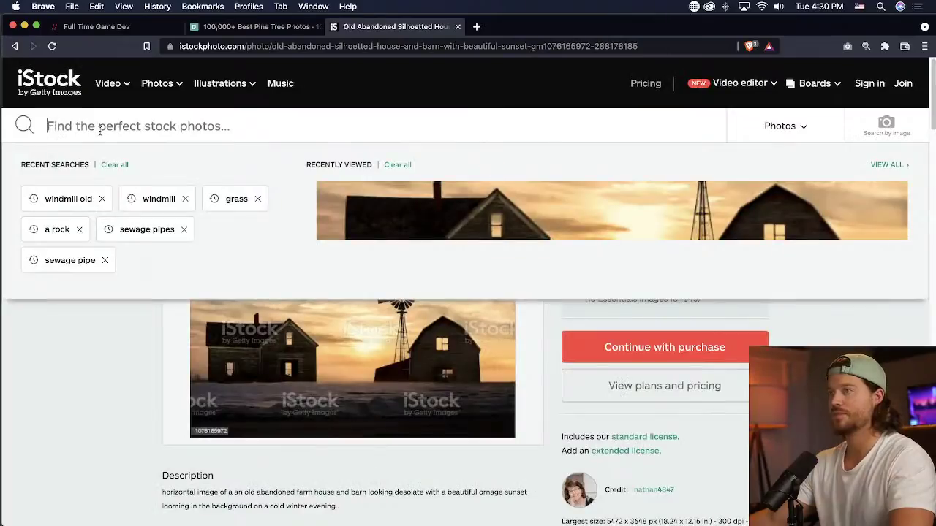
text(man)
key(Return)
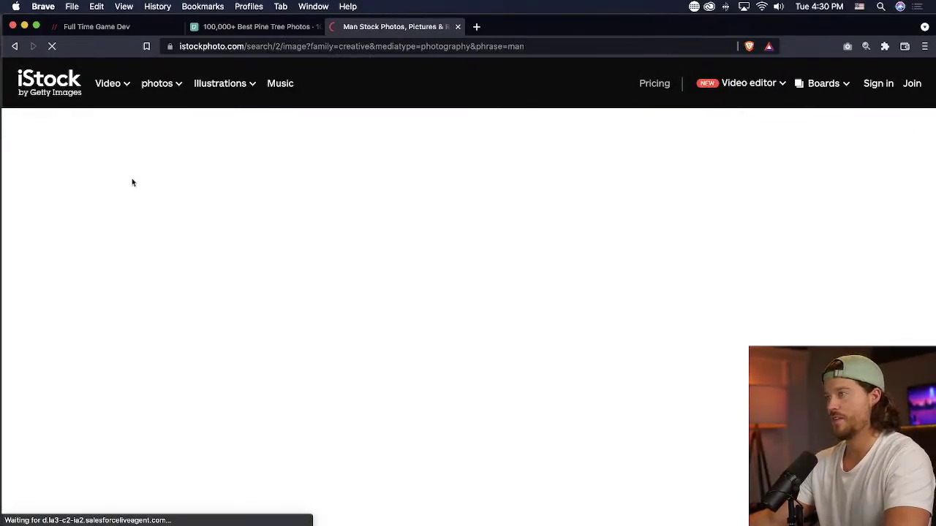
scroll(295, 280, down, 3)
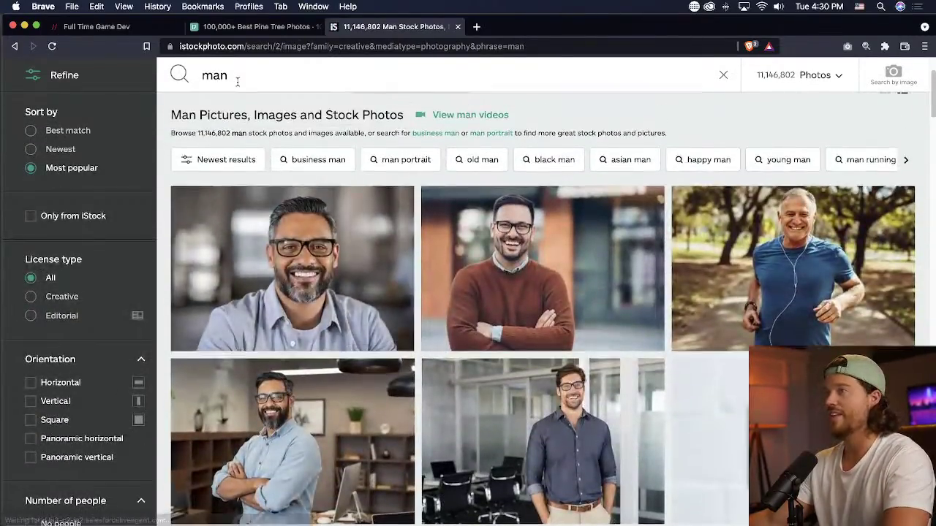
click(237, 82)
text(standinfg)
key(Return)
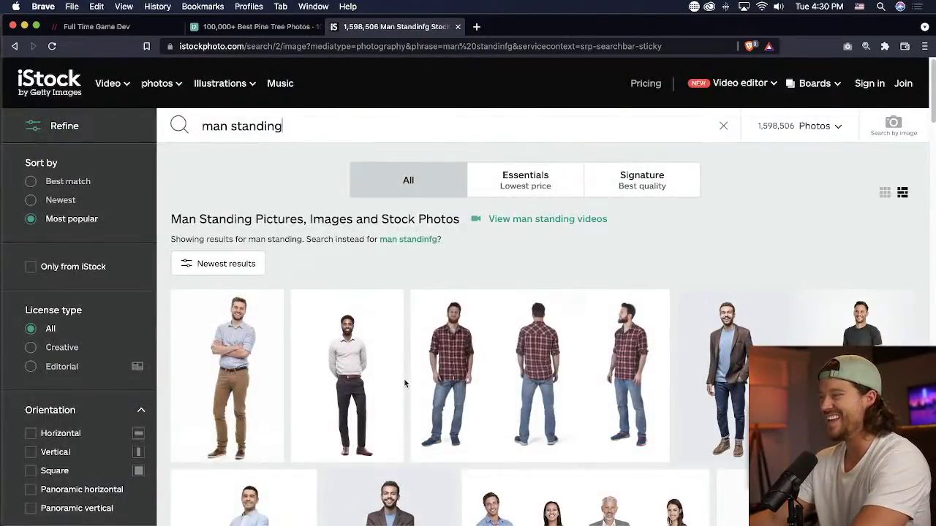
- Open the enlarged preview of the stock photo showing a standing man in a light grey sweater and dark trousers
scroll(405, 378, down, 1)
click(374, 354)
scroll(503, 327, down, 1)
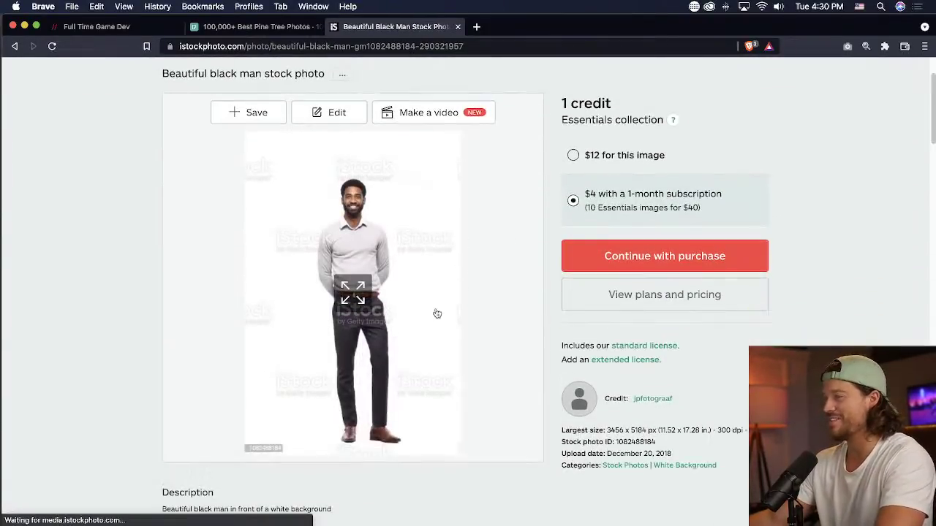
right_click(429, 303)
click(357, 267)
click(359, 281)
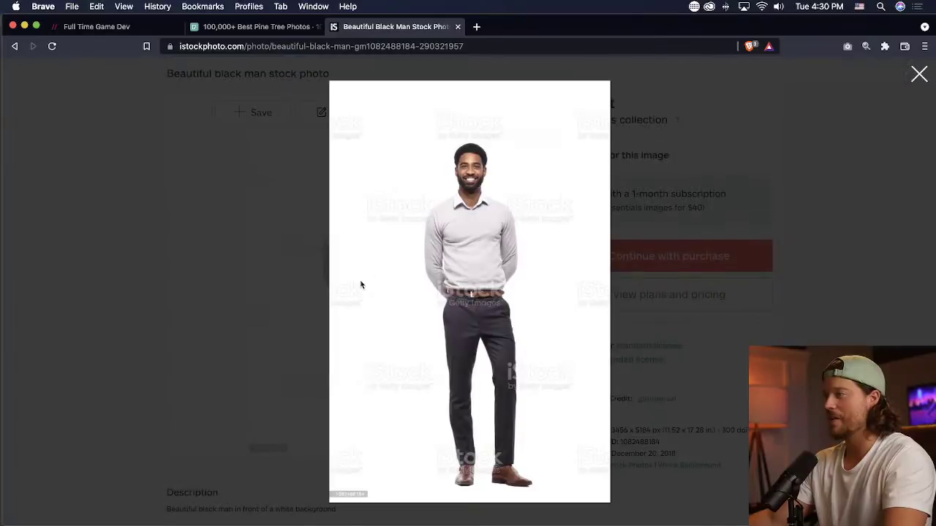
- Copy the enlarged photo of the man and paste it into the landscape document in Photoshop
right_click(442, 237)
click(468, 265)
key(super+Tab)
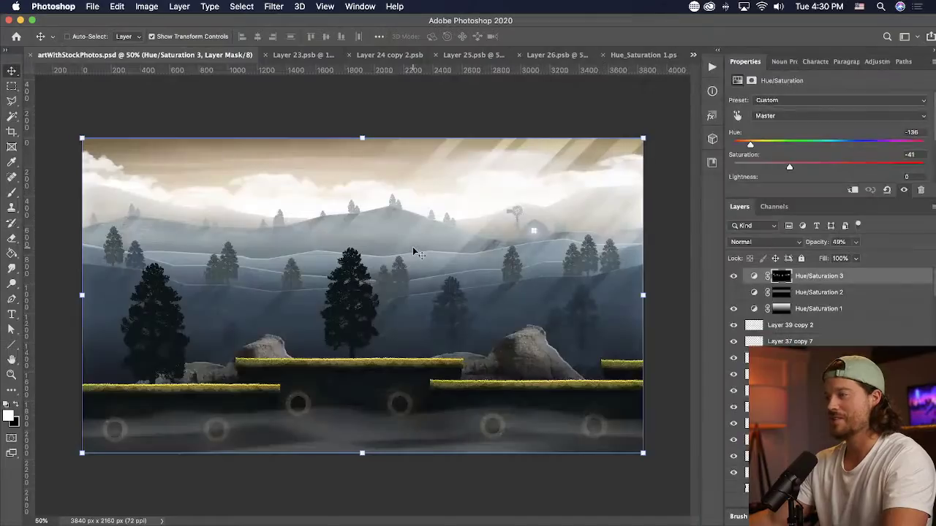
key(super+v)
- Select the photo's white background with a contiguous Magic Wand at tolerance 2 and delete it
click(12, 116)
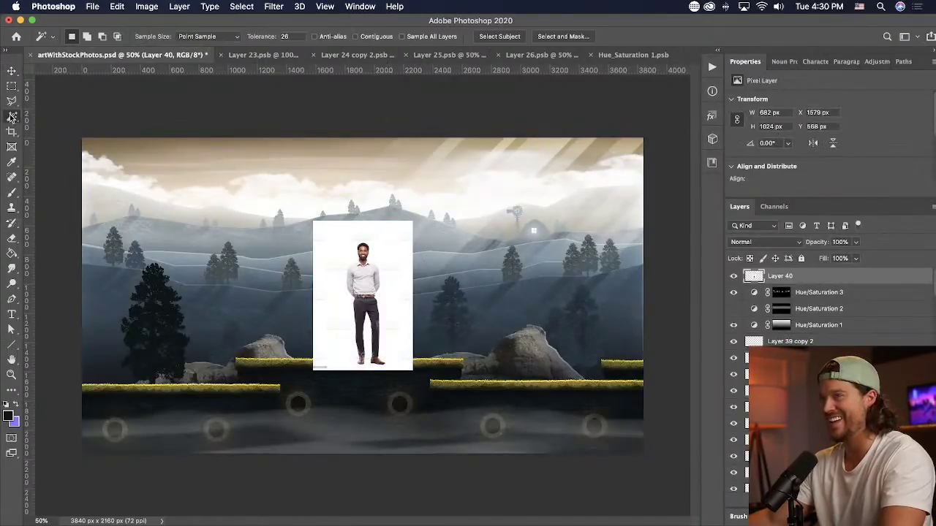
key(super+1)
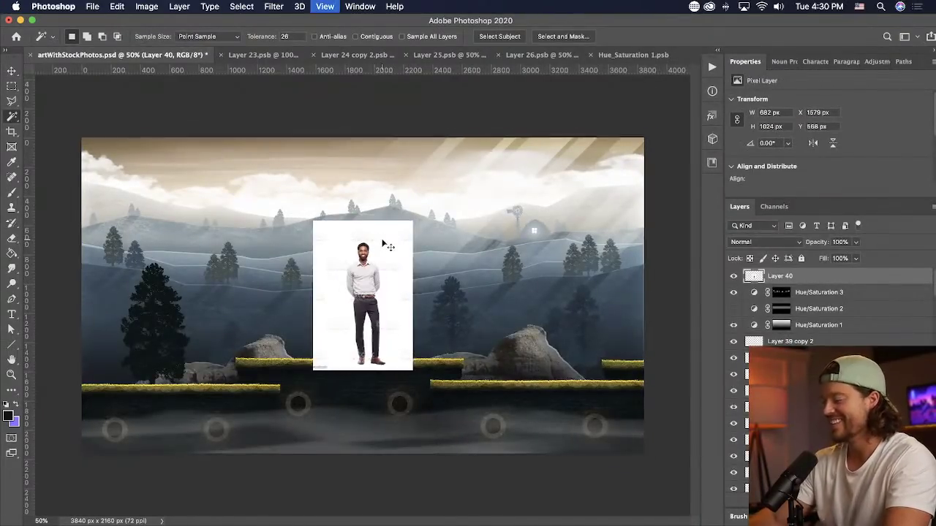
key(super+equal)
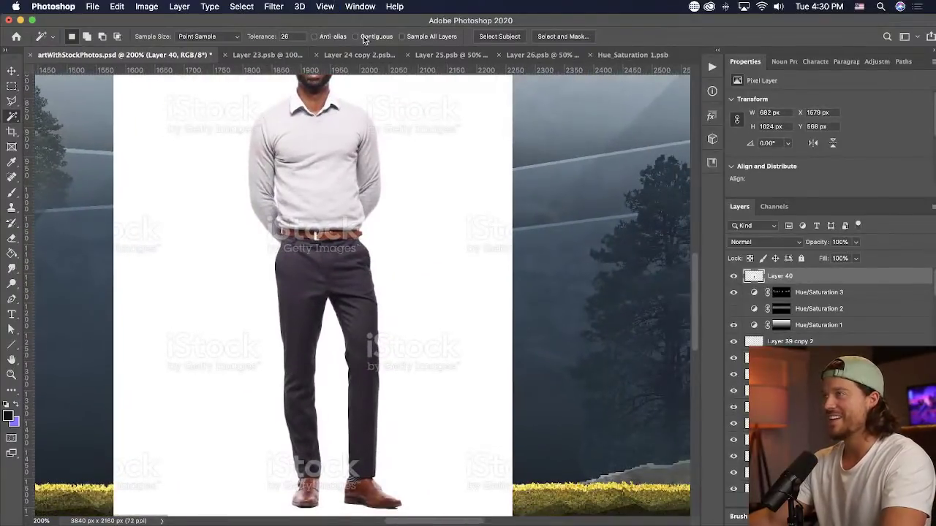
click(450, 179)
key(super+d)
drag(299, 37, 257, 38)
text(2)
click(444, 173)
scroll(444, 173, up, 2)
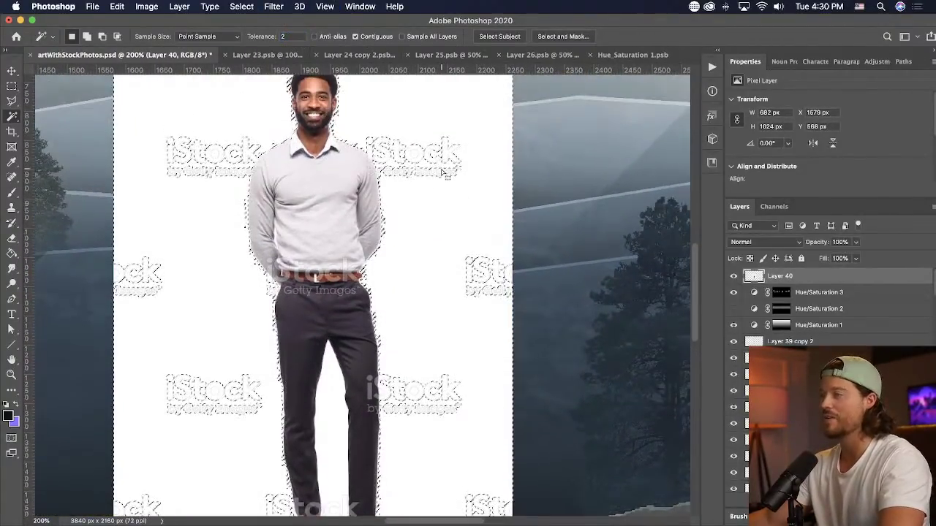
key(Delete)
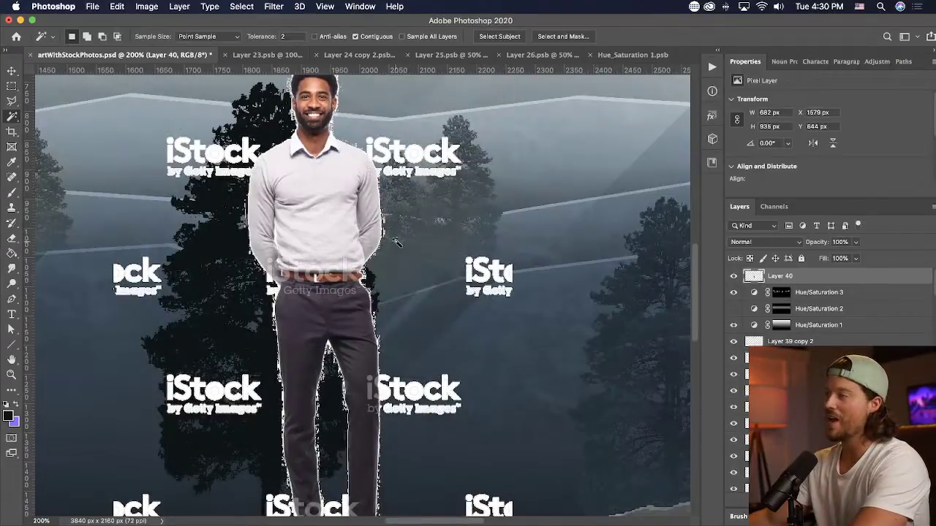
click(336, 111)
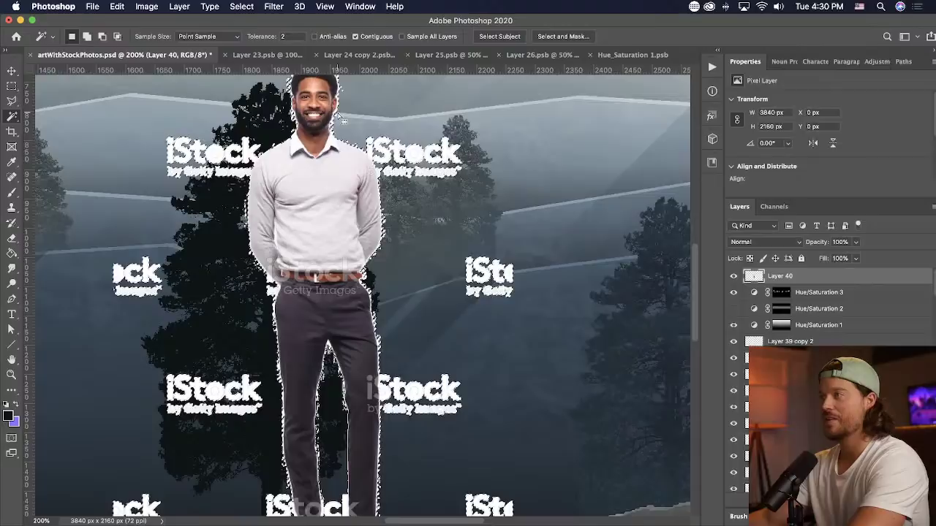
key(super+z)
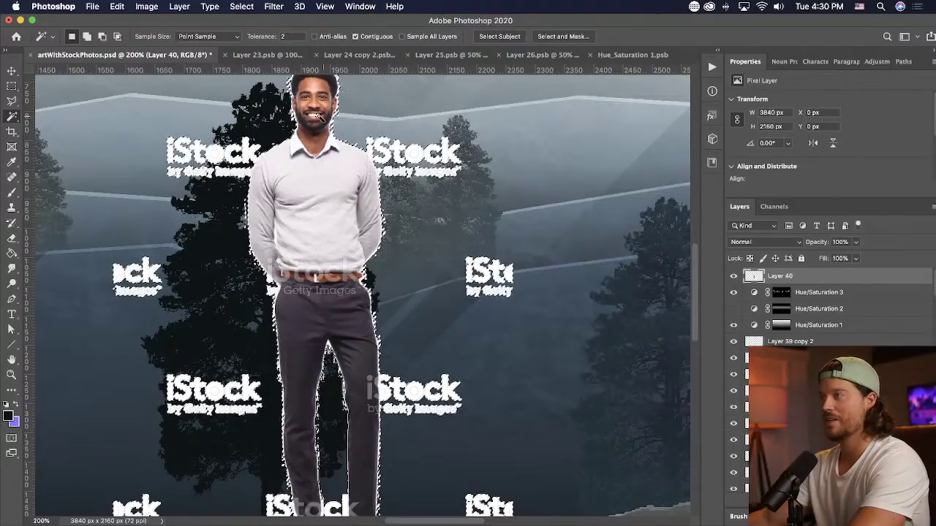
click(239, 234)
click(210, 6)
click(57, 110)
- Trace a Polygonal Lasso selection around the man's whole figure
key(l)
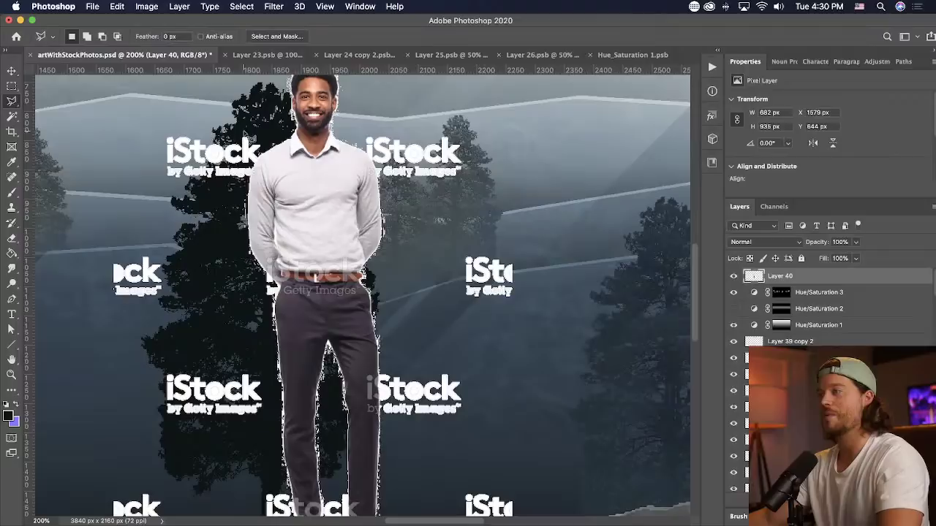
click(248, 210)
mouse_move(264, 272)
mouse_down()
mouse_move(283, 311)
mouse_move(298, 504)
mouse_move(279, 237)
mouse_move(291, 381)
mouse_move(309, 433)
mouse_move(300, 449)
mouse_move(319, 457)
mouse_move(325, 432)
mouse_move(316, 354)
mouse_move(326, 249)
mouse_move(338, 254)
mouse_move(354, 322)
mouse_move(354, 414)
mouse_up()
mouse_move(351, 451)
mouse_down()
mouse_move(402, 460)
mouse_move(380, 400)
mouse_move(382, 280)
mouse_up()
click(370, 208)
click(358, 191)
click(375, 154)
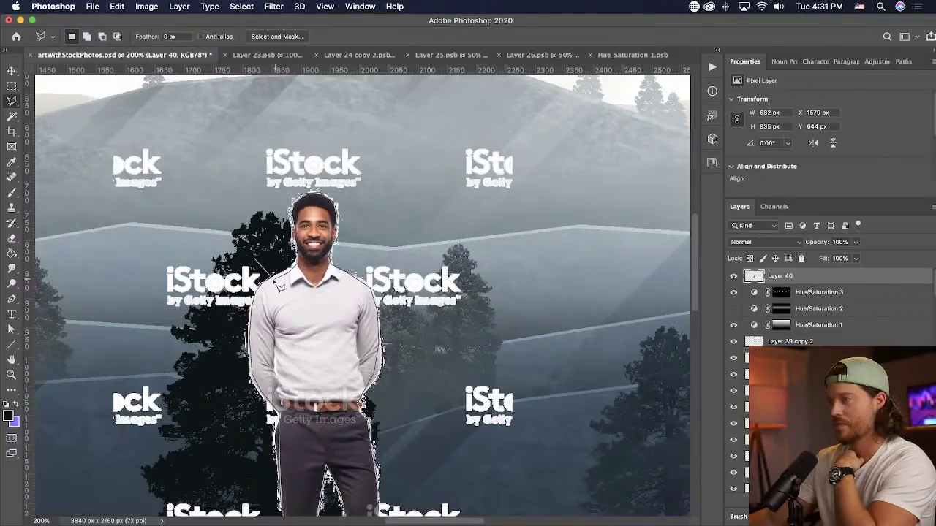
click(258, 291)
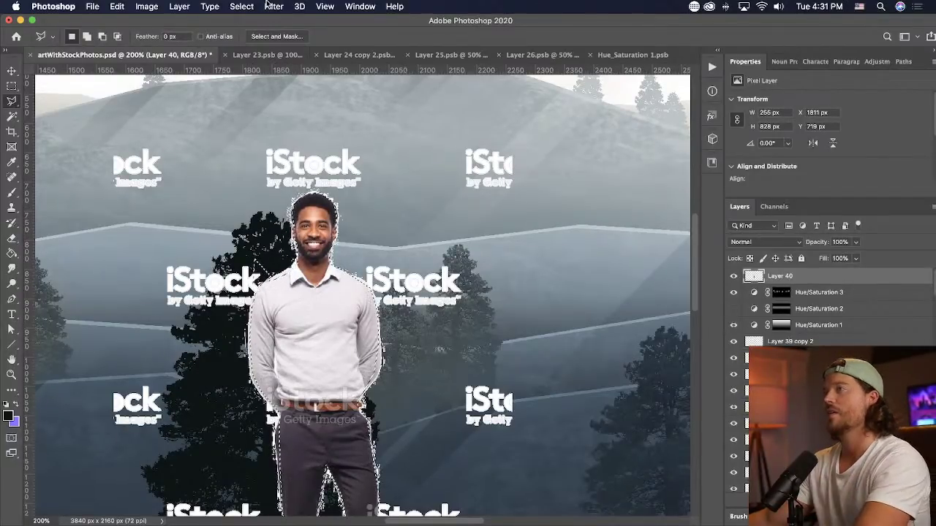
- Invert the selection and delete the watermark remnants and white fringe outside the man
click(241, 6)
click(256, 54)
key(Delete)
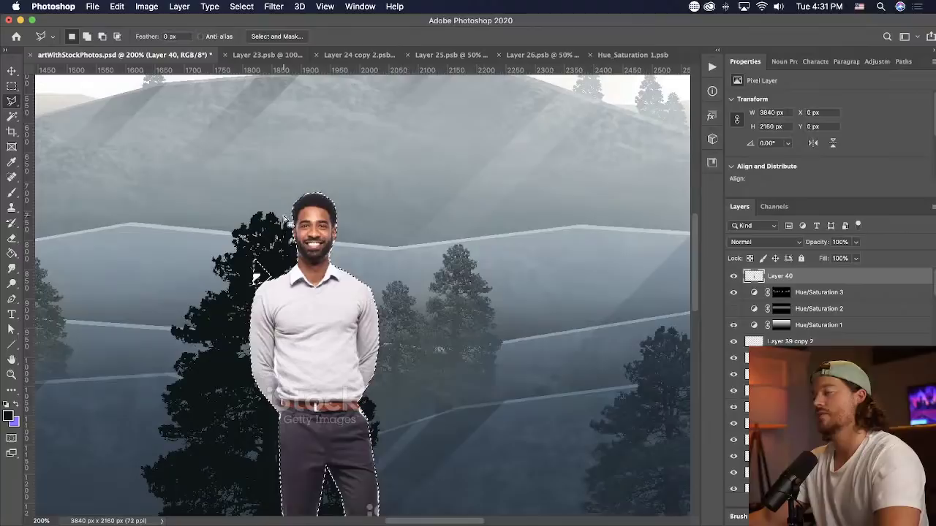
- Select the leftover watermark piece beside the man's shoulder with the Polygonal Lasso, delete it and clear the selection
click(259, 214)
click(255, 290)
click(226, 290)
double_click(221, 258)
key(super+d)
key(Delete)
key(super+minus)
key(super+z)
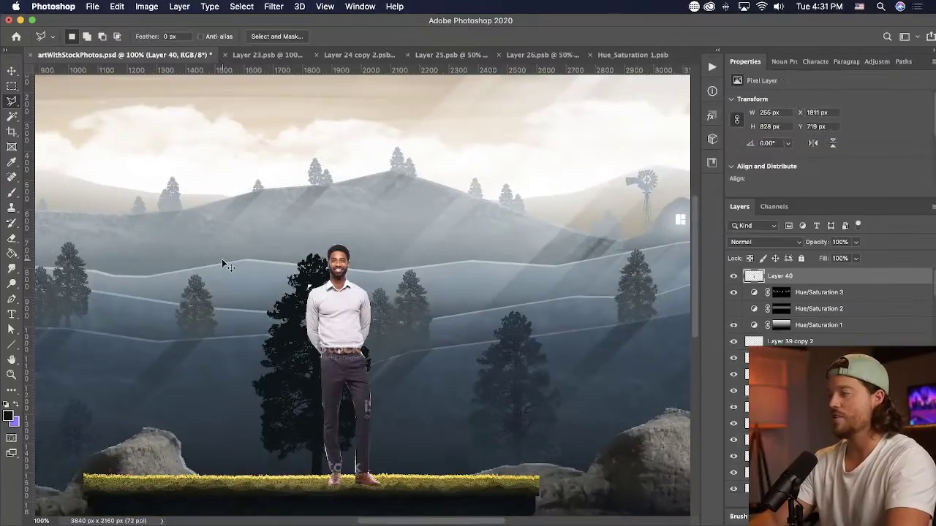
- Scale the man down to about 113 × 367 px and stand him on the central grass platform beside the rock
key(v)
drag(380, 245, 339, 378)
key(Return)
drag(425, 407, 454, 272)
- Trim the leftover background beside the man's head and shoulder with a Polygonal Lasso selection, and deselect
key(z)
drag(325, 232, 408, 331)
key(l)
click(326, 199)
click(338, 243)
double_click(313, 213)
key(Delete)
key(super+d)
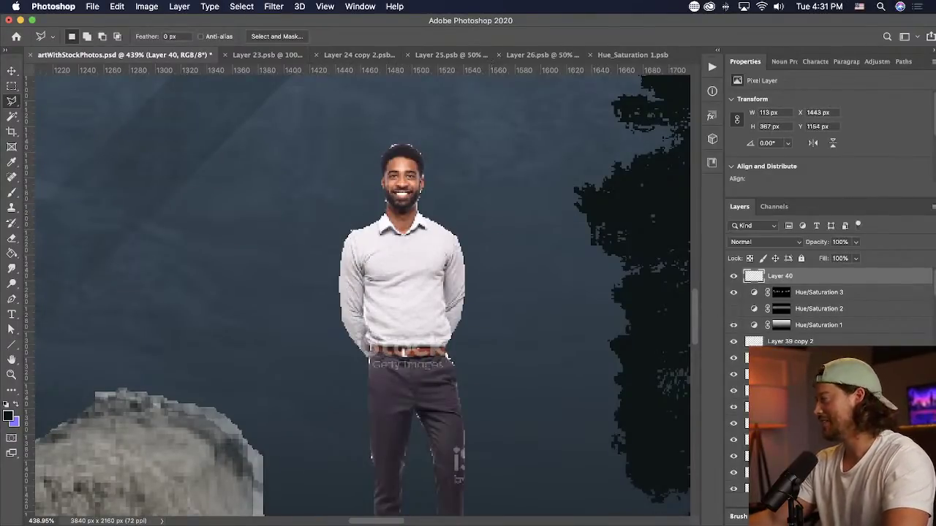
- Add a new layer clipped to the man and shade him with a dark gradient in a colour sampled from the adjacent tree
key(super+alt+shift+n)
key(super+alt+g)
click(12, 247)
key(super+0)
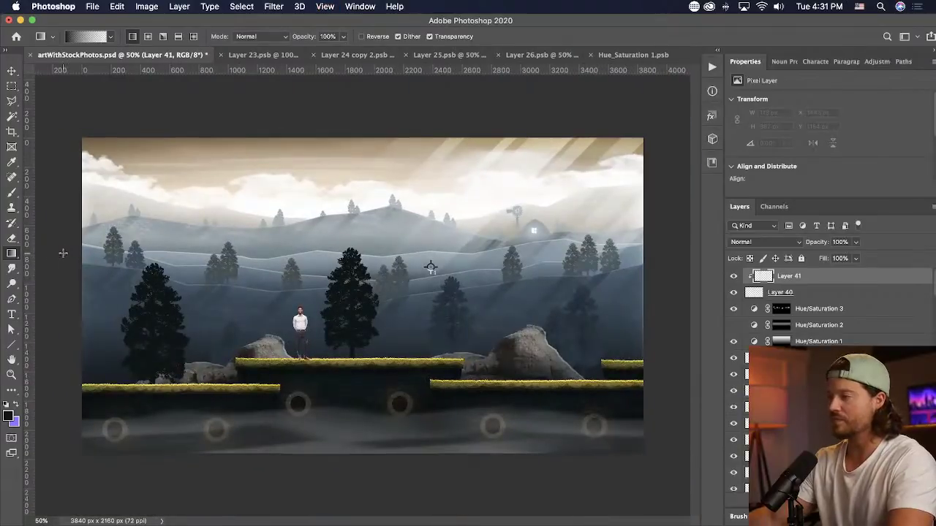
key(i)
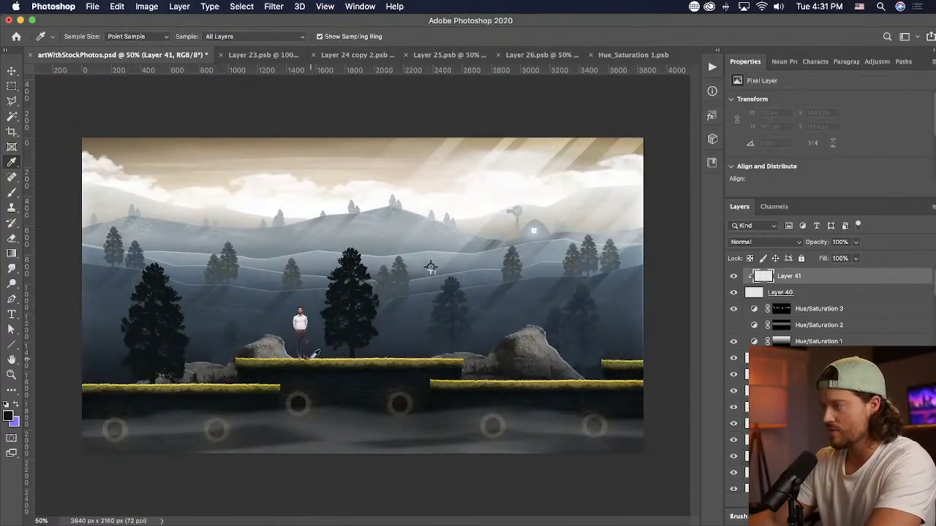
click(338, 344)
key(g)
drag(307, 368, 306, 324)
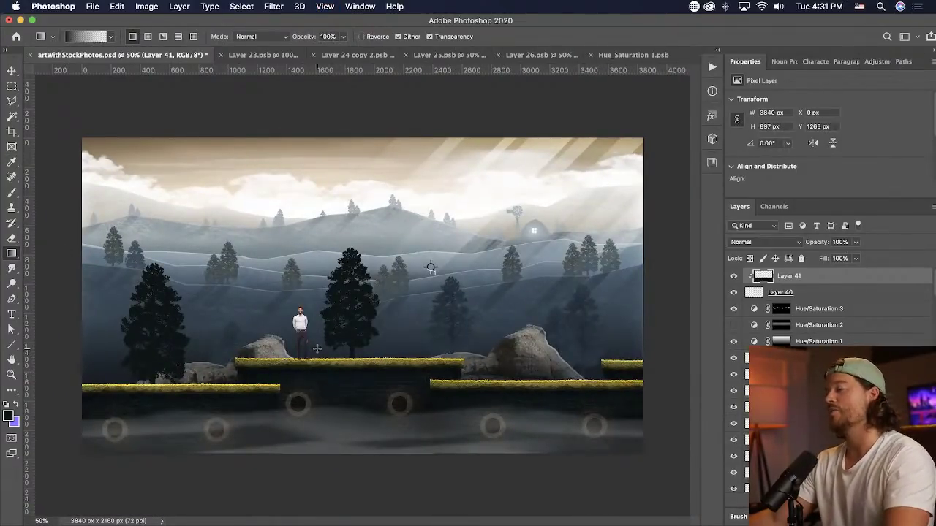
drag(288, 345, 316, 329)
key(super+z)
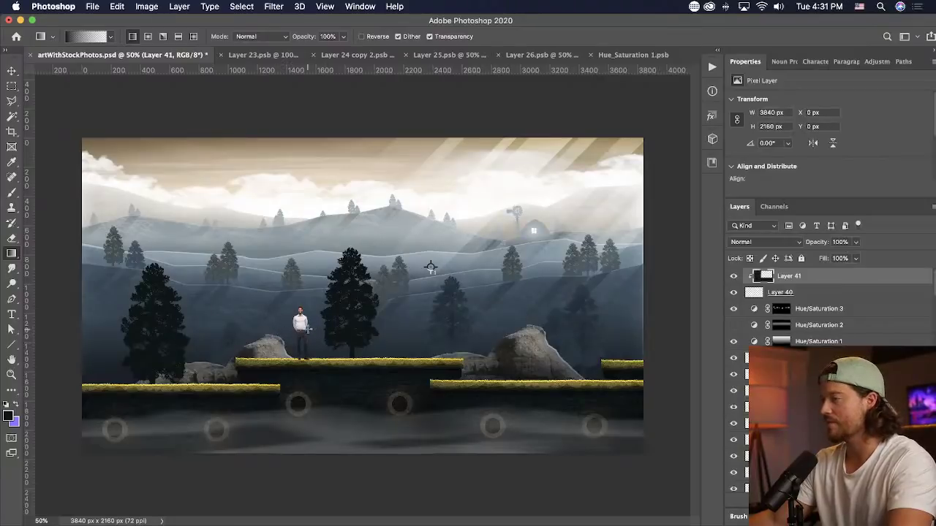
- Trim the background fringe around the man's hair on Layer 40 with a Polygonal Lasso selection, and deselect
key(z)
drag(316, 285, 339, 350)
key(v)
drag(272, 304, 424, 256)
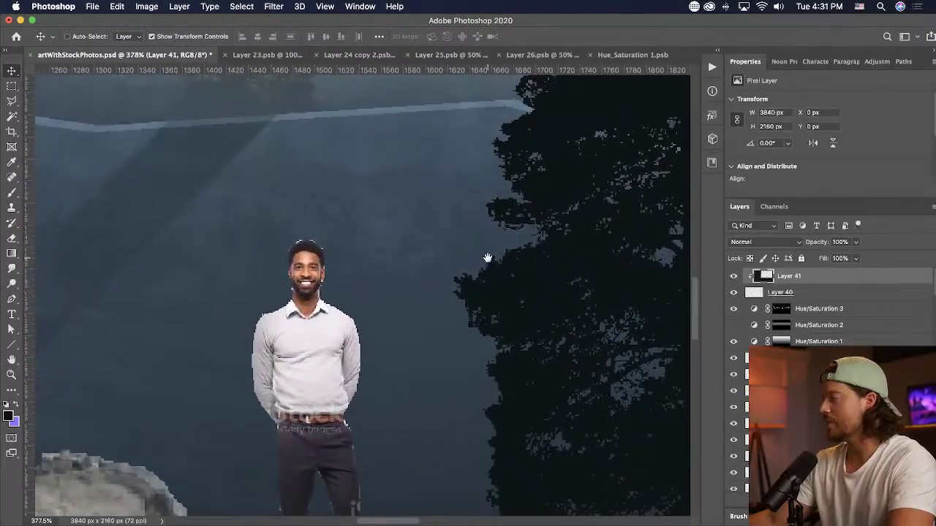
click(785, 293)
click(10, 102)
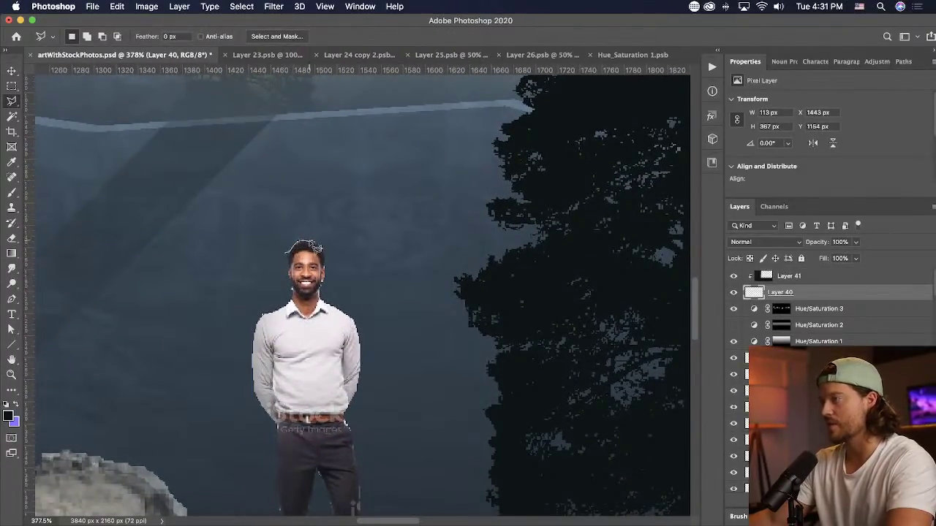
drag(270, 202, 240, 236)
key(super+d)
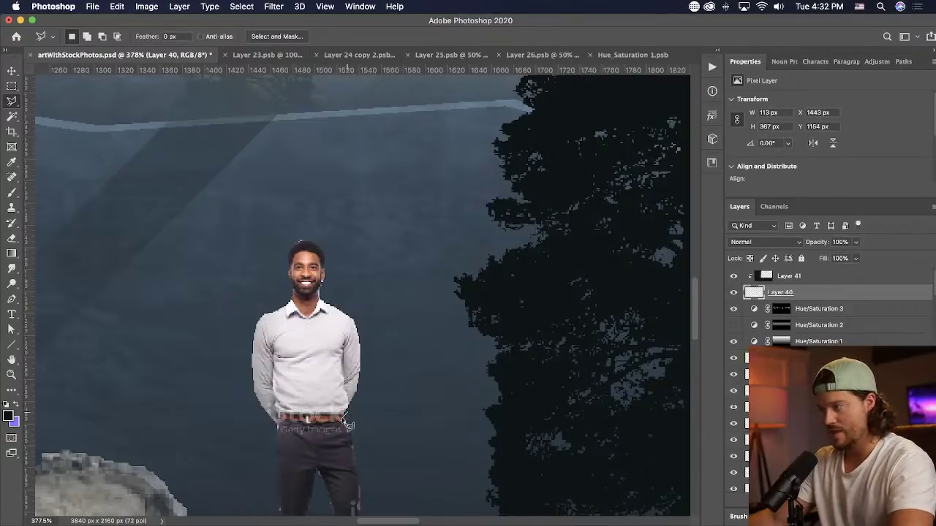
- Remove the remaining background beside the man's waist and above his hair with Polygonal Lasso selections, and deselect
click(358, 447)
double_click(396, 411)
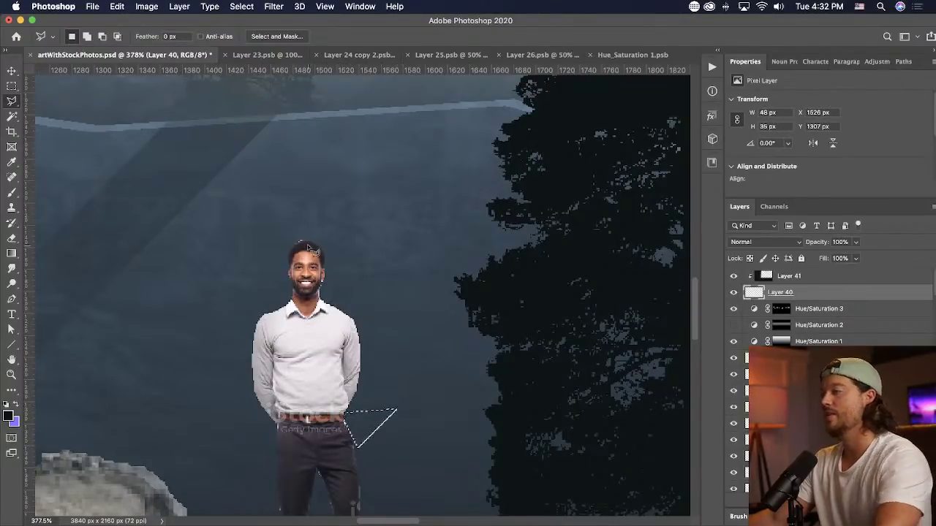
key(super+d)
drag(290, 251, 284, 241)
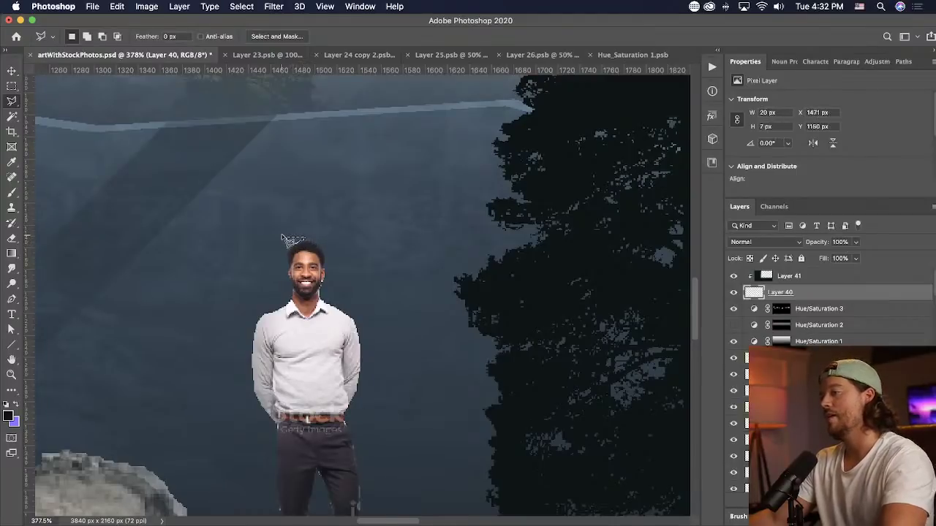
key(BackSpace)
key(super+d)
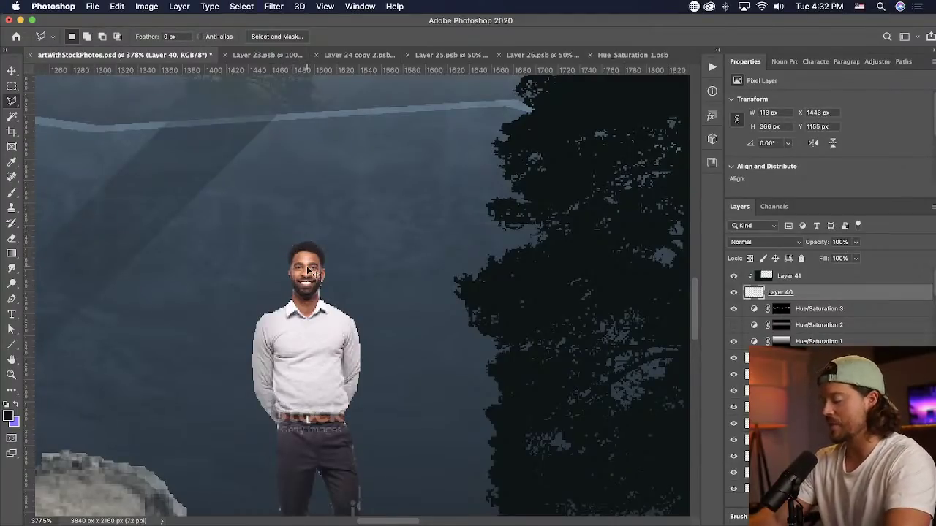
- Convert the man's layer and its clipped shading layer into a single Smart Object
key(super+minus)
key(super+minus)
key(super+minus)
key(super+minus)
key(super+minus)
key(v)
shift+click(789, 275)
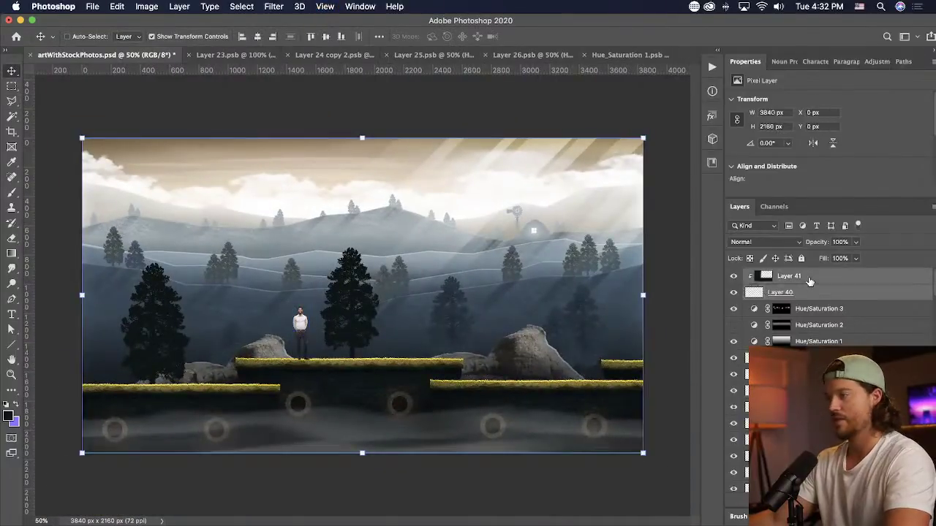
right_click(789, 276)
click(758, 178)
- Scale the man down to about 81 × 264 px and move him to the platform area between the large tree and the boulder
key(super+t)
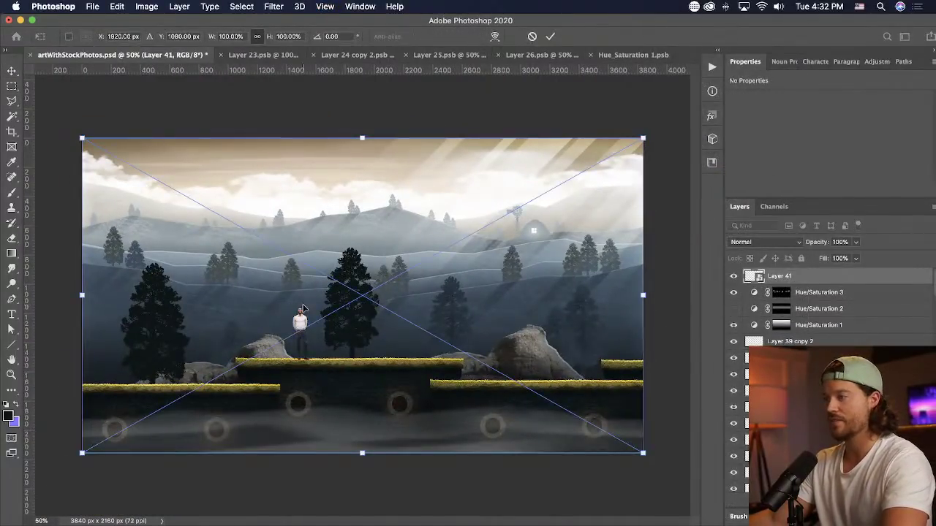
drag(362, 138, 351, 225)
key(Return)
drag(499, 327, 598, 304)
- Add a layer beneath the man and paint a soft glow behind him with a 500 px brush in yellow sampled from the grass
click(821, 293)
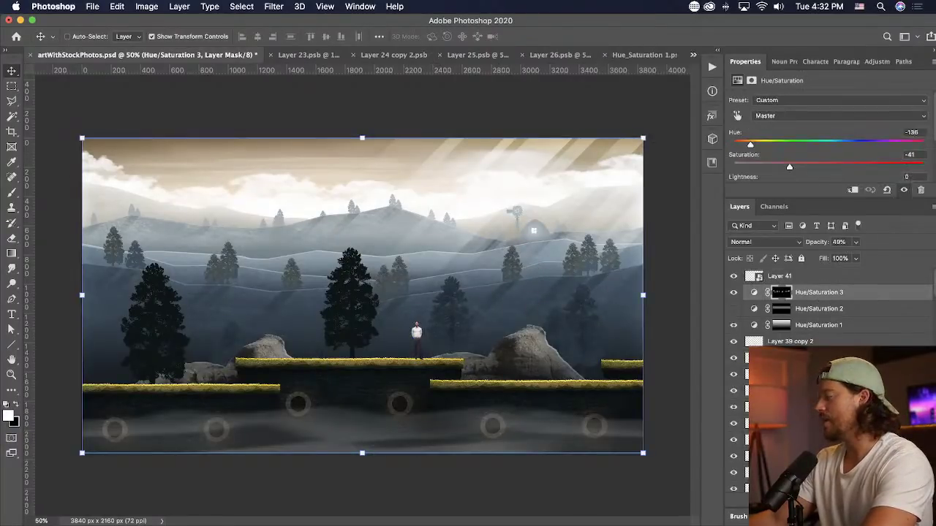
key(alt+shift+super+n)
click(9, 204)
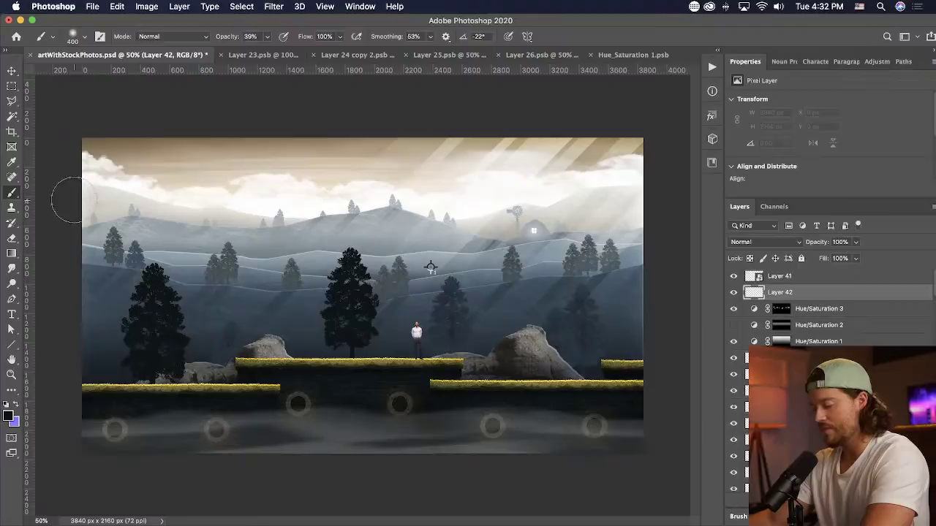
key(i)
click(428, 356)
key(b)
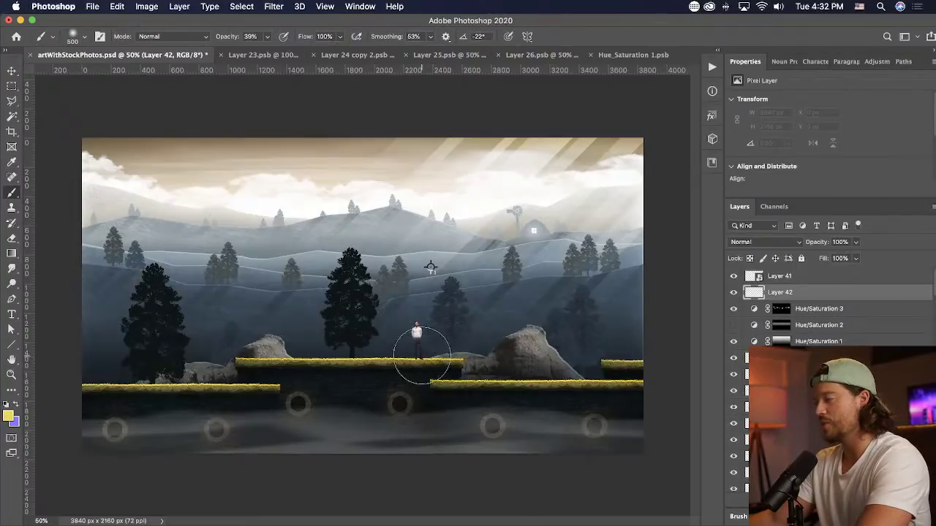
click(415, 338)
click(489, 193)
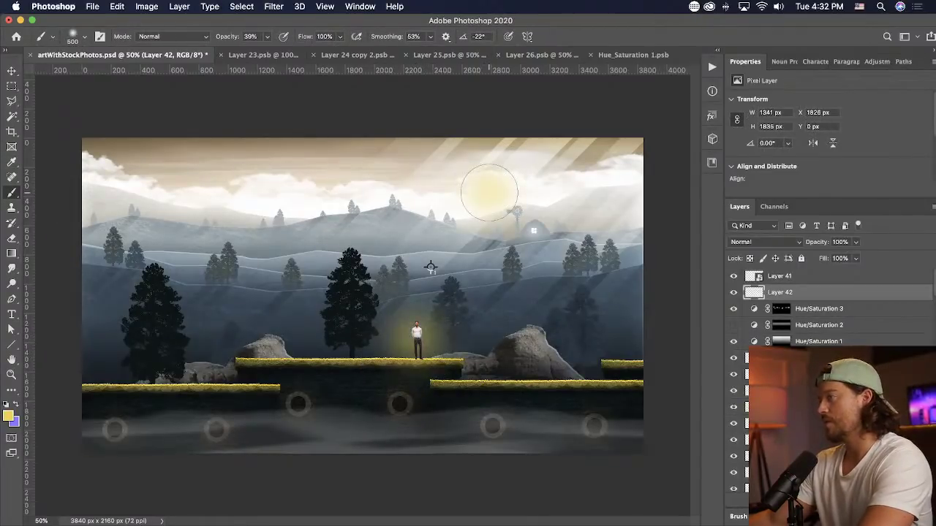
key(super+z)
- Sample the pale sky colour, reduce the brush to 250 px, and set the glow layer's blend mode to Overlay
alt+click(489, 192)
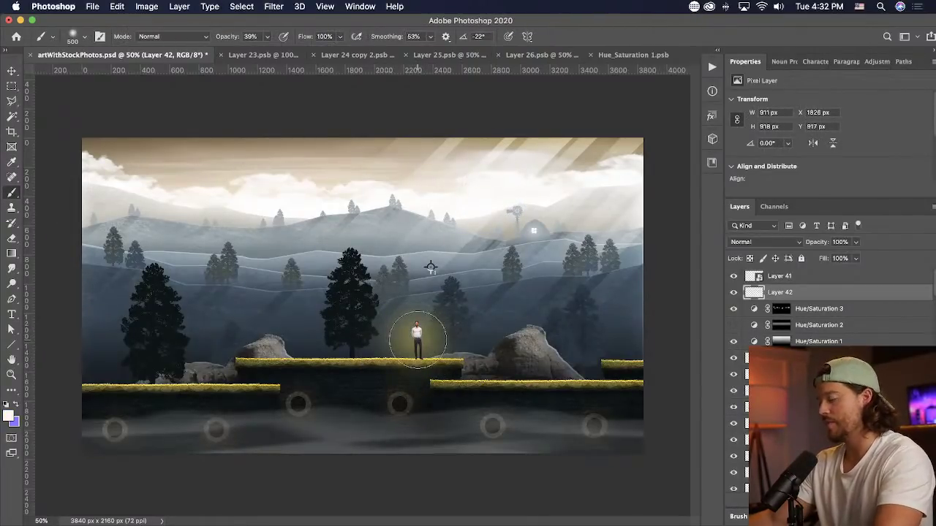
key(bracketleft)
key(bracketleft)
key(bracketleft)
click(753, 242)
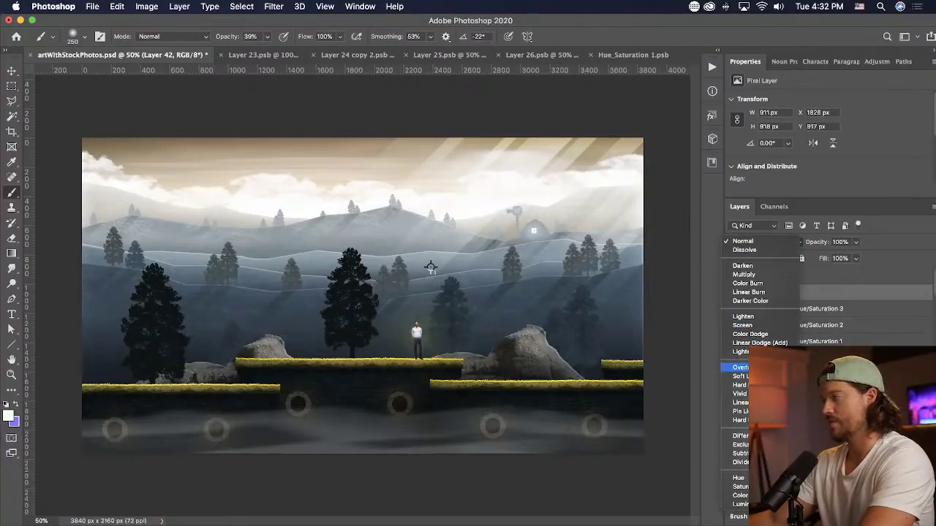
click(740, 367)
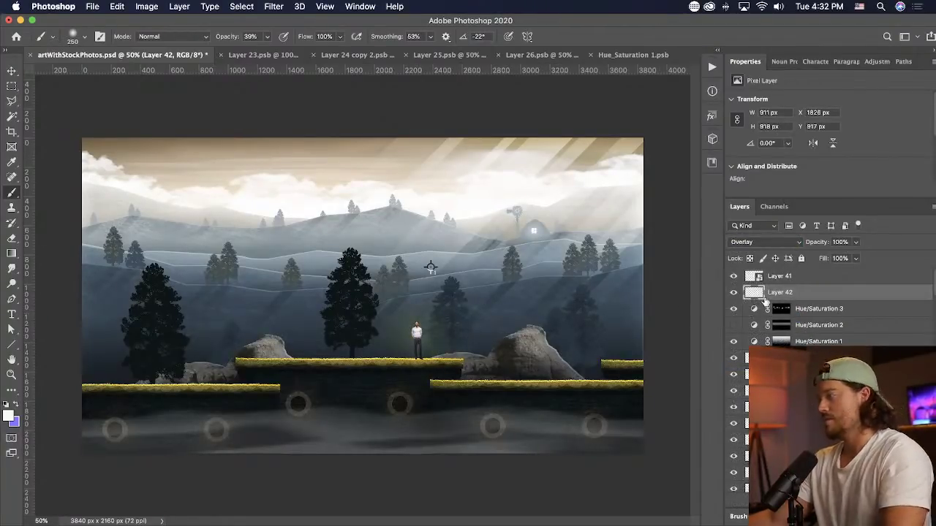
- Move the man and glow layers together down the layer stack, beneath Layer 19 copy
key(v)
click(781, 276)
scroll(740, 474, down, 5)
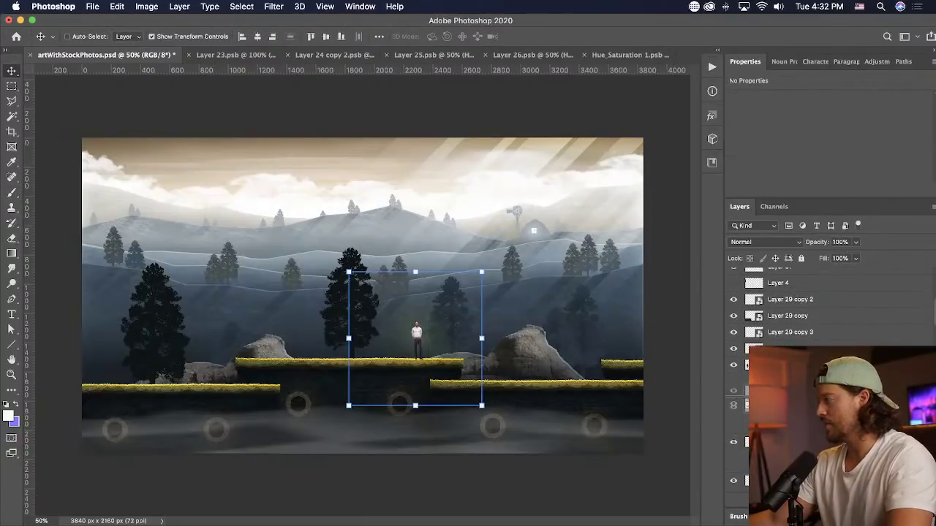
drag(483, 378, 481, 378)
- Duplicate the man with a Dry Brush filter on the copy (Brush Size 2, Brush Detail 8, Texture 1) and set its opacity to 49%
drag(342, 286, 451, 392)
key(v)
key(super+j)
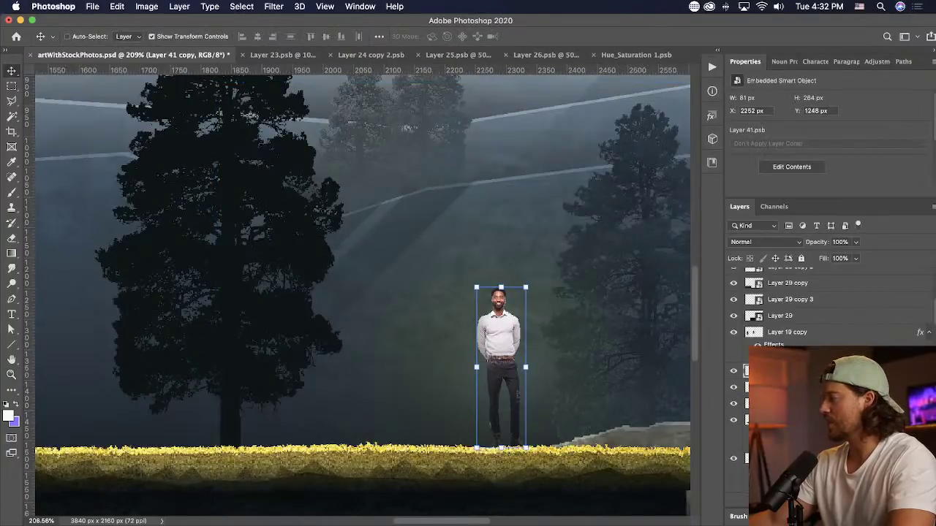
click(274, 6)
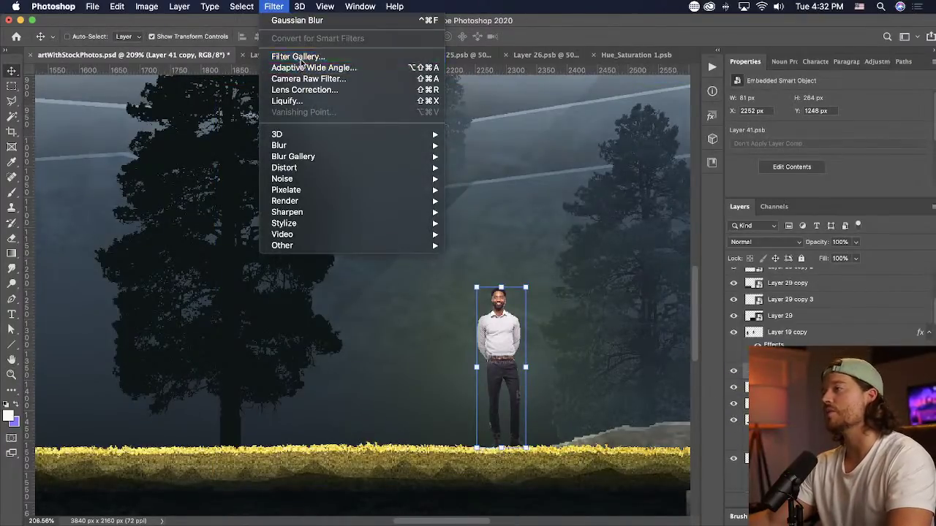
click(299, 56)
click(857, 42)
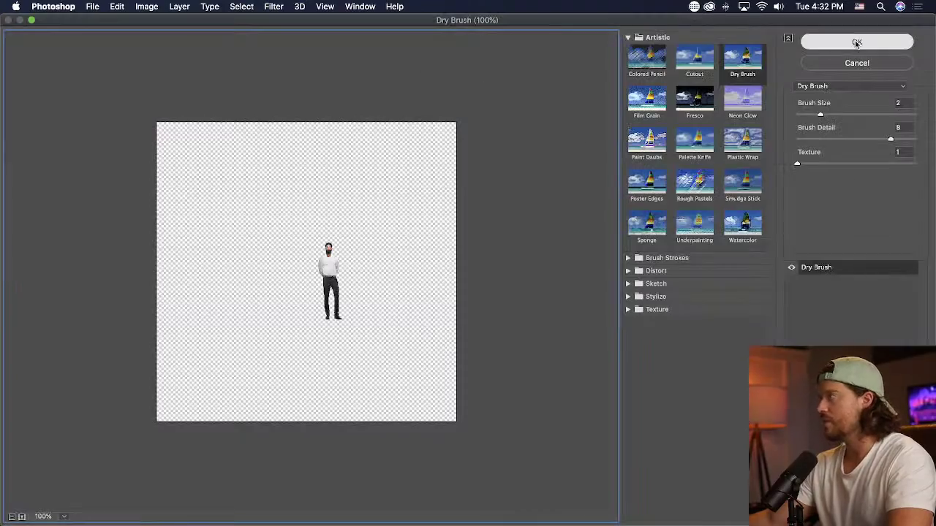
drag(856, 242, 841, 258)
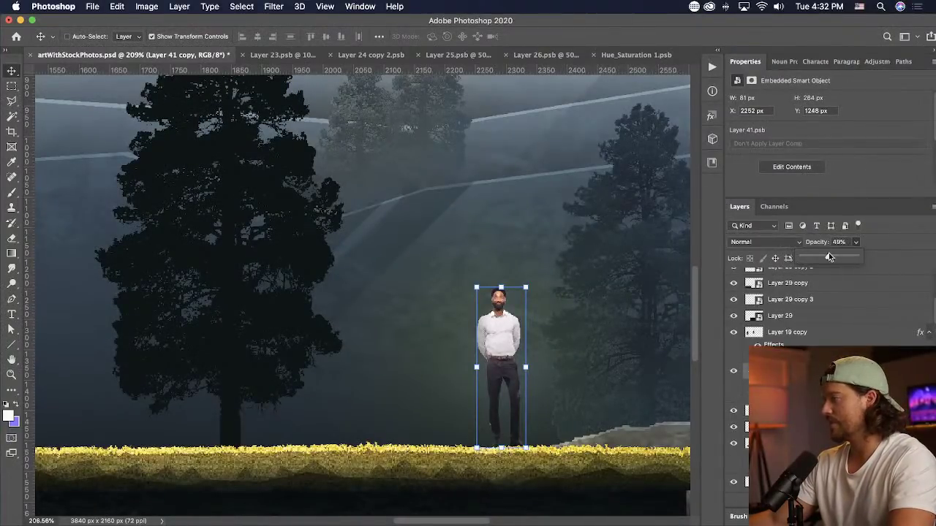
- Add a layer mask to the filtered copy and paint black over the man's face with a 10 px brush at 39% opacity
click(813, 503)
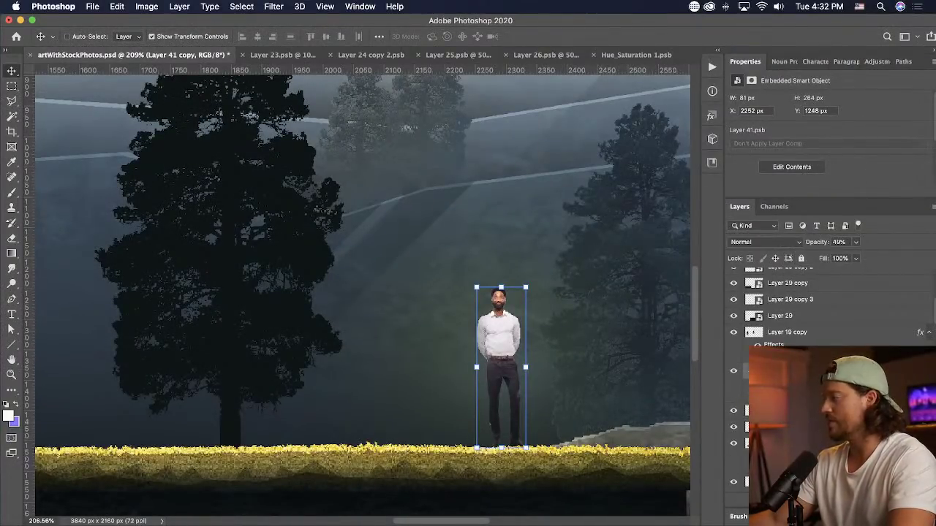
click(11, 194)
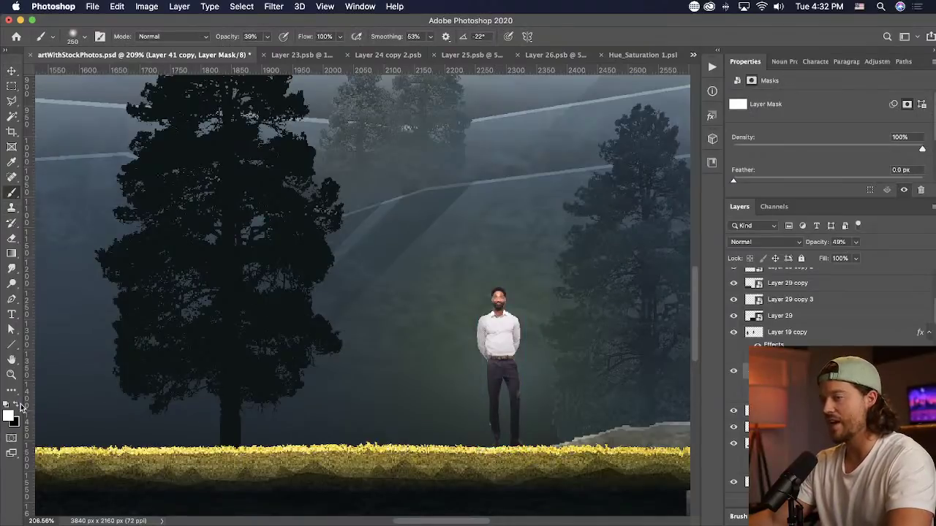
key(x)
key(bracketleft)
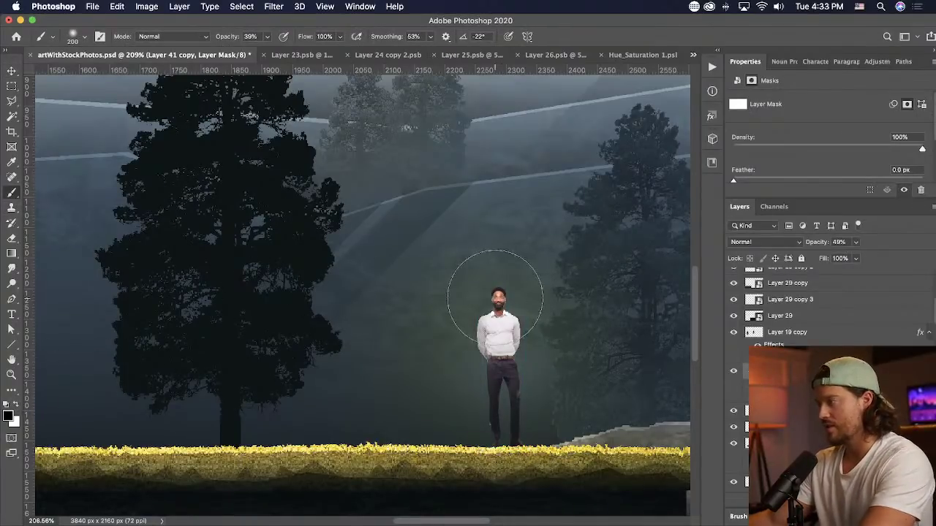
key(bracketleft)
key(bracketleft)
key(bracketleft)
key(bracketleft)
key(bracketleft)
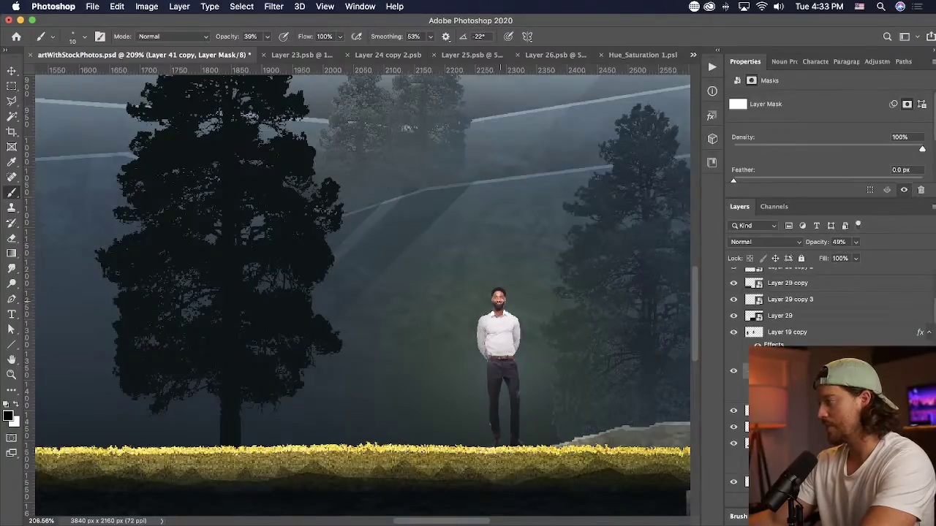
key(super+0)
key(v)
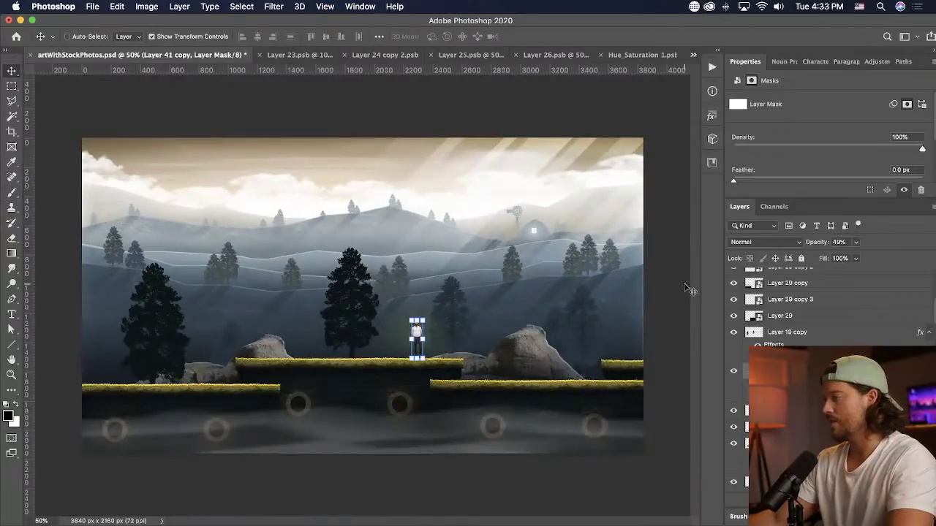
- Add a new layer clipped to the man, draw a gradient in a colour sampled from the sky, and set its blend mode to Multiply
key(alt+shift+super+n)
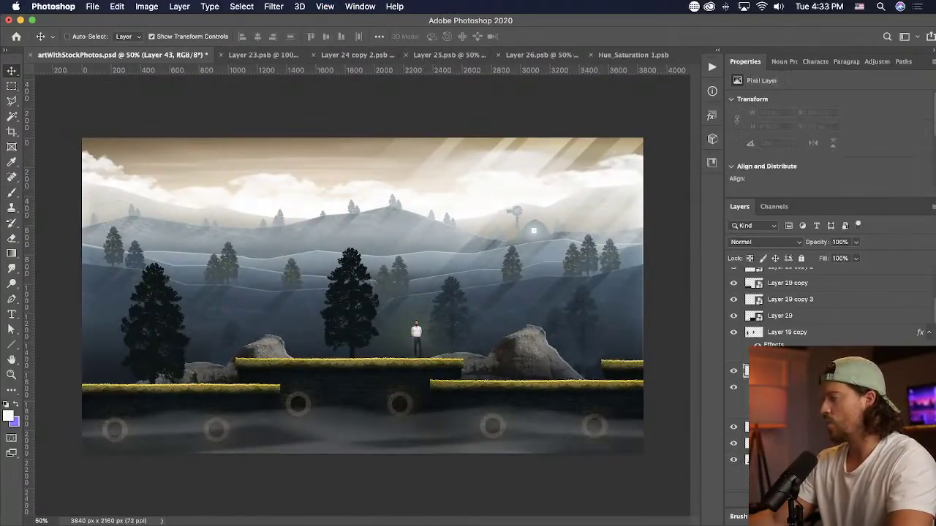
click(11, 253)
key(i)
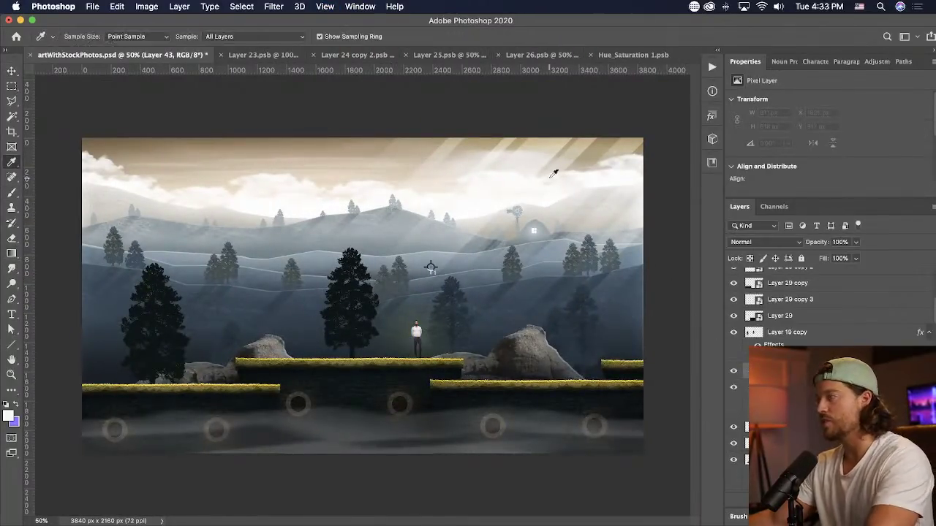
click(573, 171)
key(g)
drag(409, 368, 407, 393)
key(i)
drag(500, 155, 508, 160)
key(g)
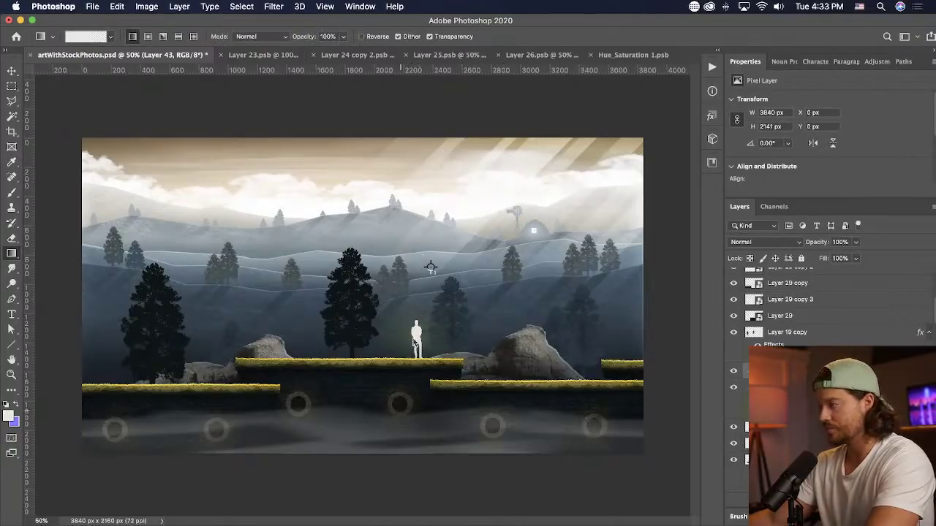
click(795, 242)
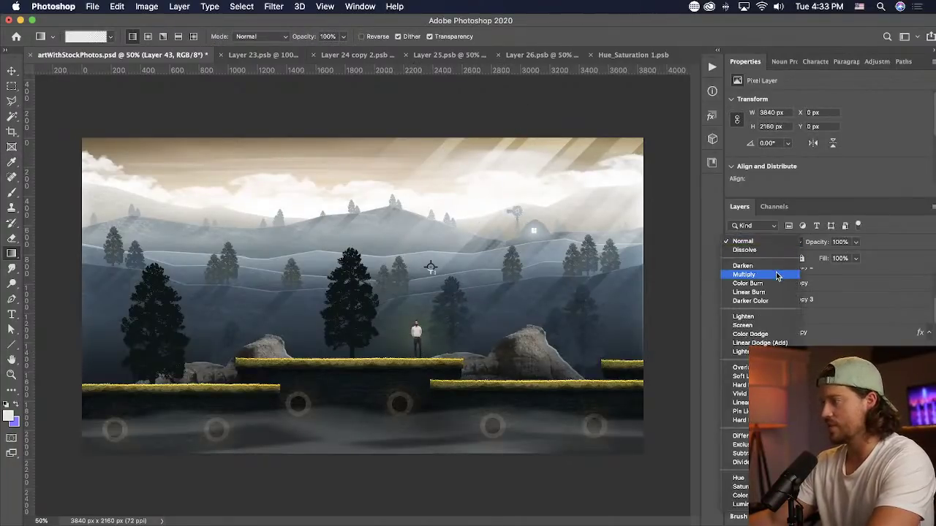
click(777, 277)
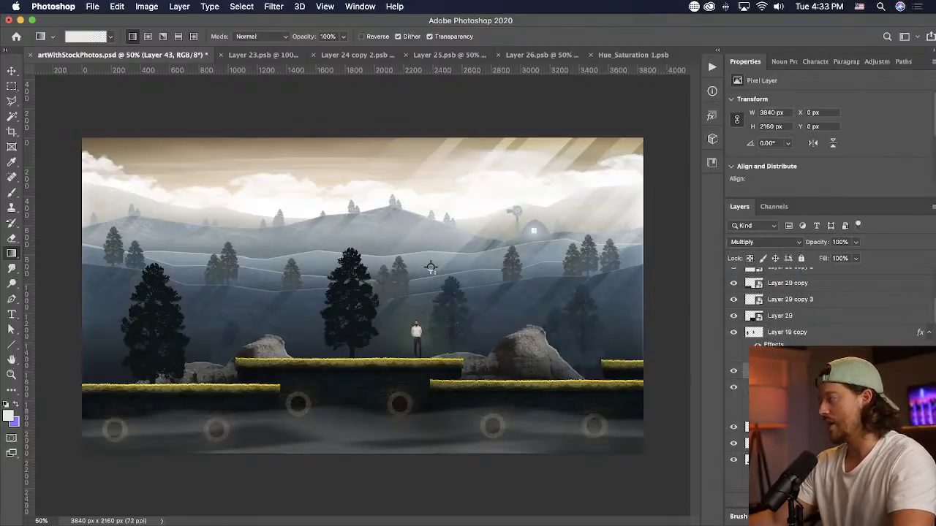
- Merge the man, his filtered copy and the clipped gradient into a single layer
shift+click(813, 388)
right_click(813, 388)
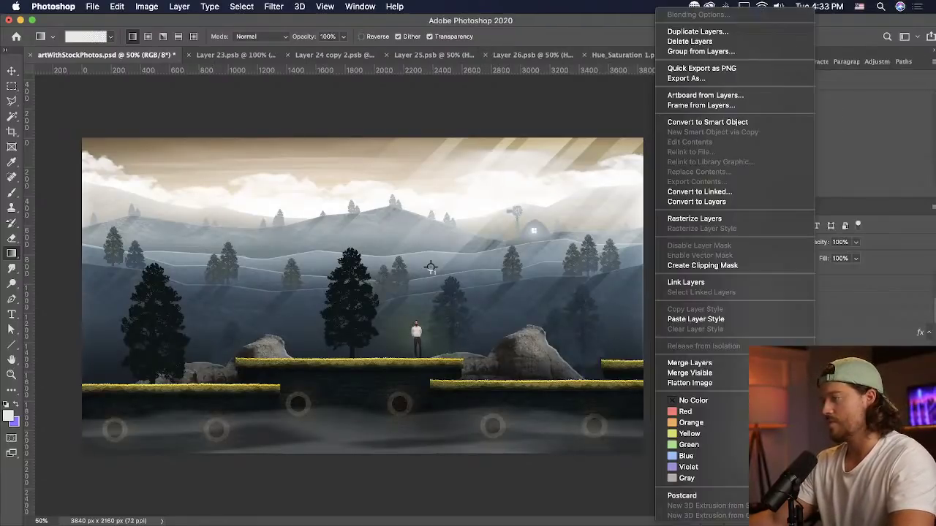
click(733, 363)
key(v)
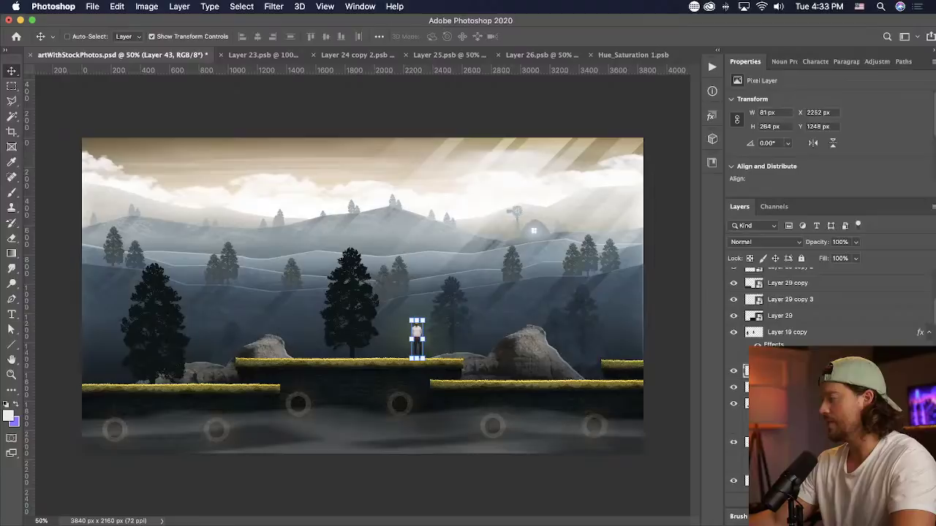
- Give the man a white Overlay inner shadow (opacity 54%, angle 36°, distance 10 px) and move him slightly left along the grass
click(833, 424)
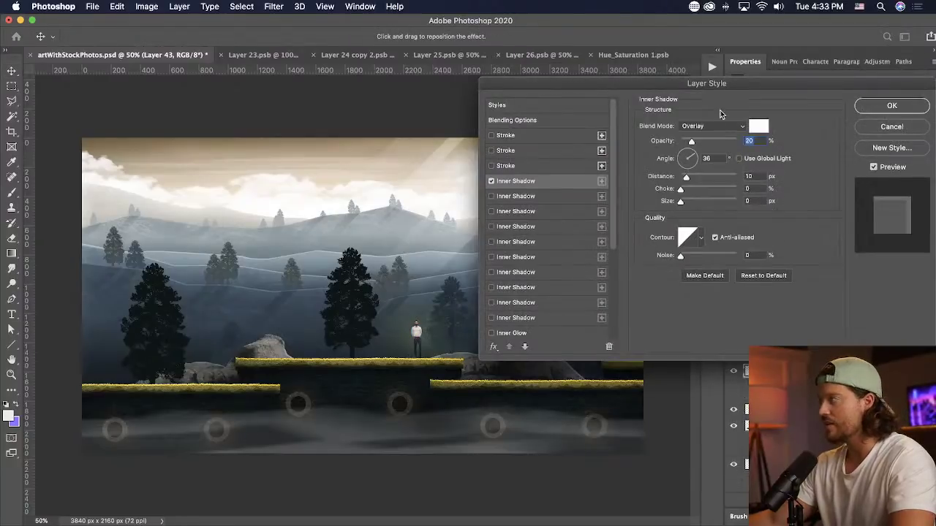
drag(719, 140, 712, 143)
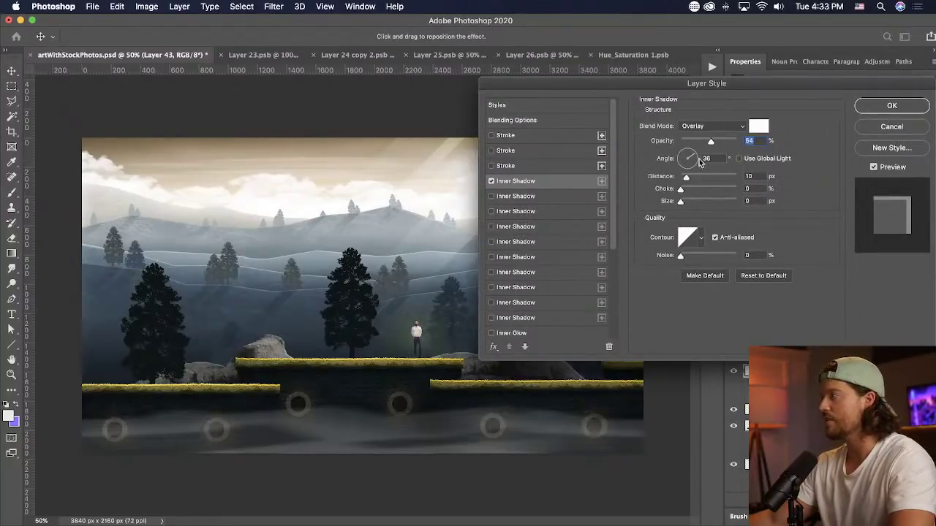
click(880, 105)
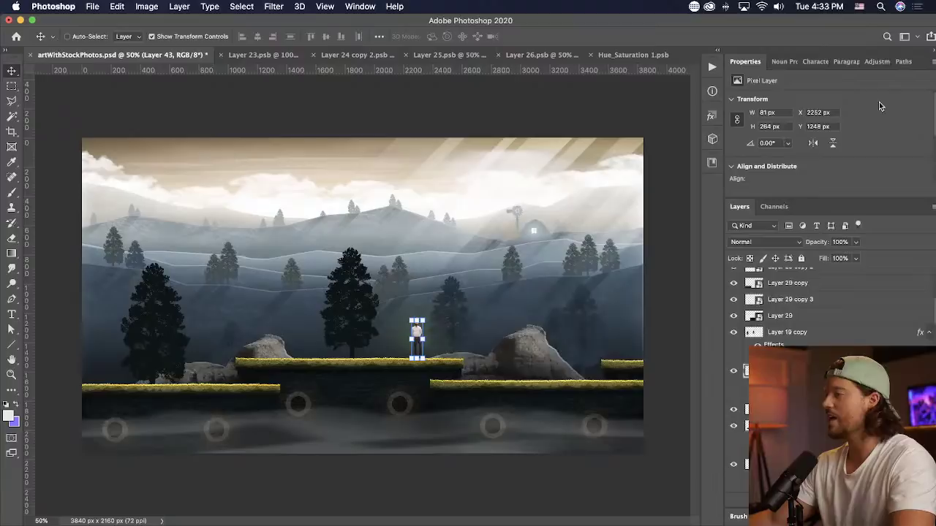
drag(491, 382, 474, 379)
- Add a new layer clipped to Layer 29 and outline a slanted shadow strip running down-left from the man's feet with the Polygonal Lasso
scroll(804, 307, down, 5)
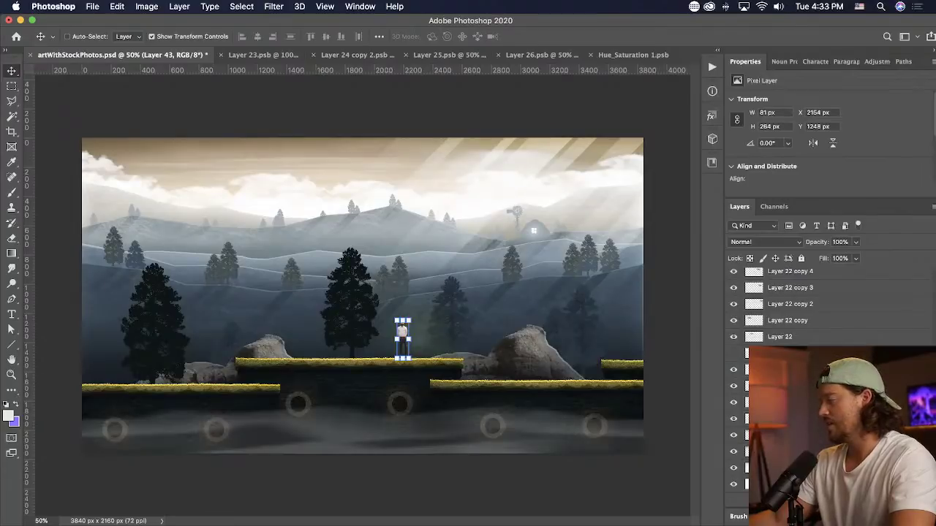
super+click(428, 377)
key(shift+alt+super+n)
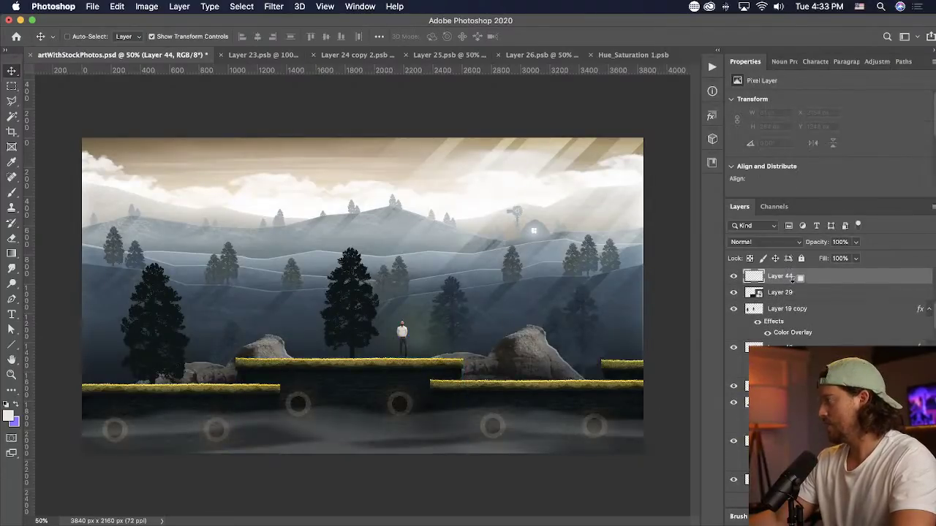
alt+click(797, 282)
key(l)
click(400, 358)
click(406, 358)
- Draw a gradient in a dark colour sampled from the ground inside the strip, then set the layer to 43% opacity and Overlay
key(g)
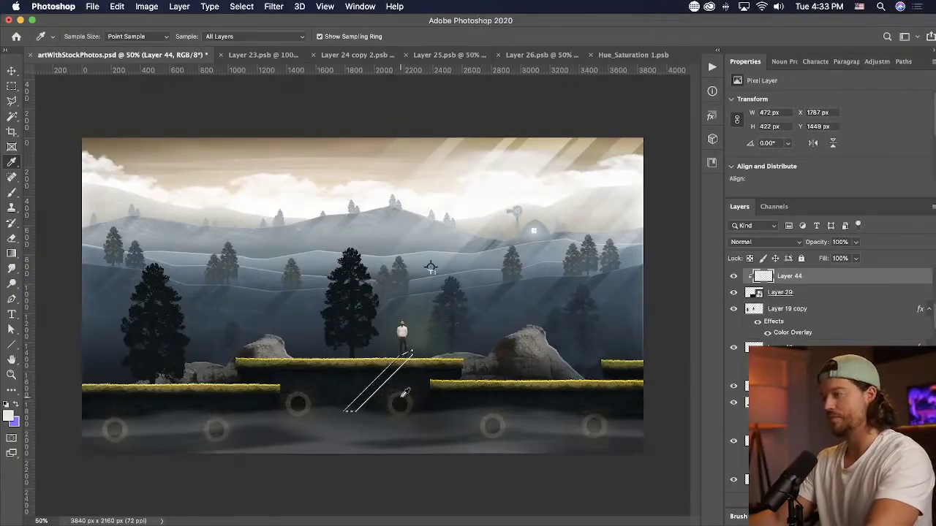
alt+click(400, 401)
drag(419, 340, 320, 425)
key(super+d)
click(856, 243)
click(752, 244)
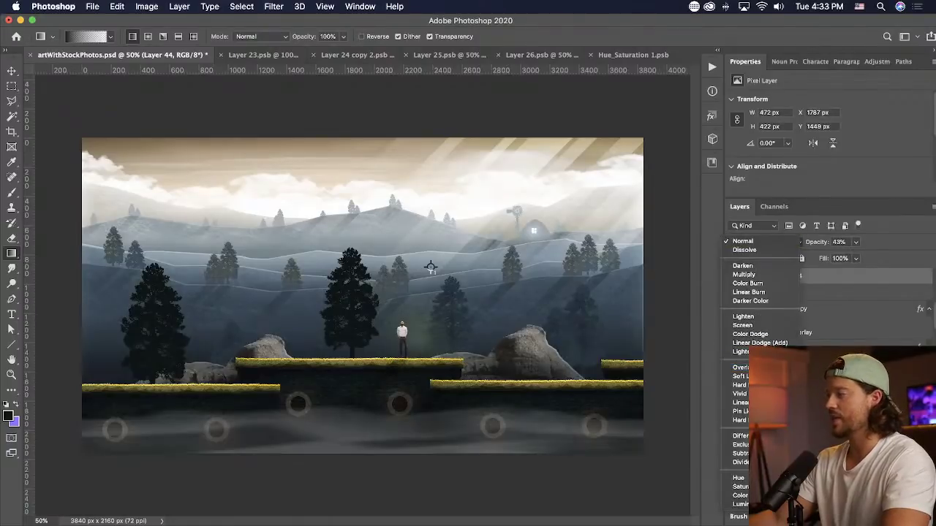
click(753, 368)
- Duplicate the man's ground shadow layer and save the document
key(v)
drag(503, 370, 501, 367)
super+click(500, 474)
key(super+s)
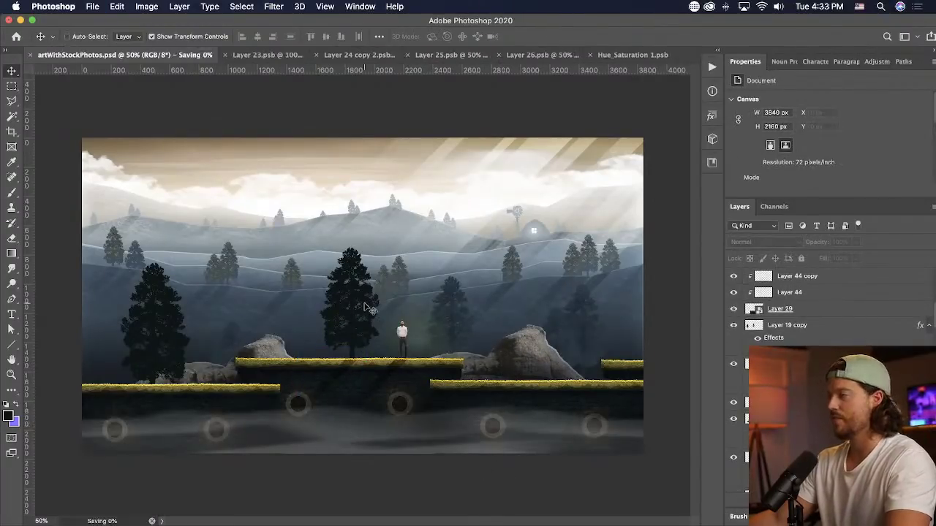
- Add a new layer above Hue/Saturation 1 and outline a small downward-pointing triangle over the man's head with the Polygonal Lasso
click(406, 336)
key(z)
drag(354, 286, 454, 380)
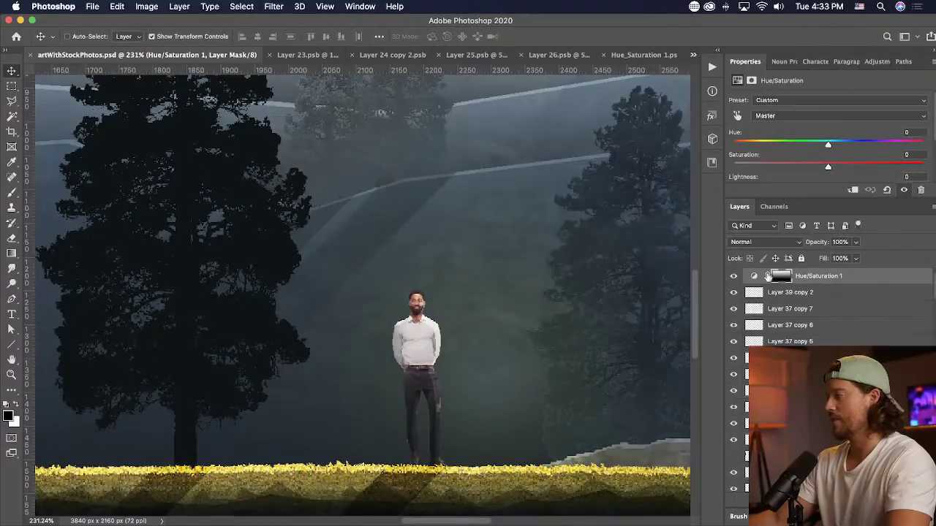
key(super+shift+alt+n)
click(12, 102)
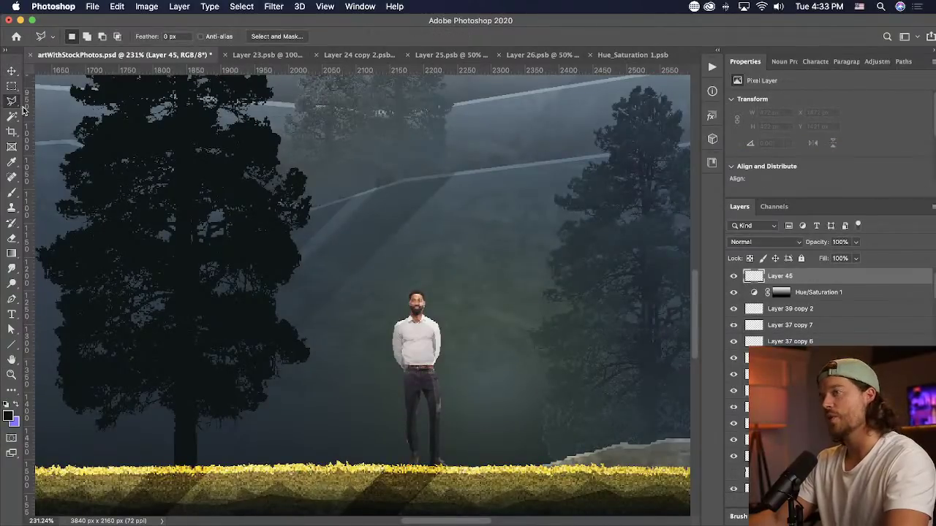
click(406, 269)
click(418, 281)
double_click(426, 267)
- Fill the triangle with a light colour sampled from the man's shirt and cut its top edge straight
click(12, 253)
click(52, 263)
alt+click(416, 325)
click(415, 272)
key(m)
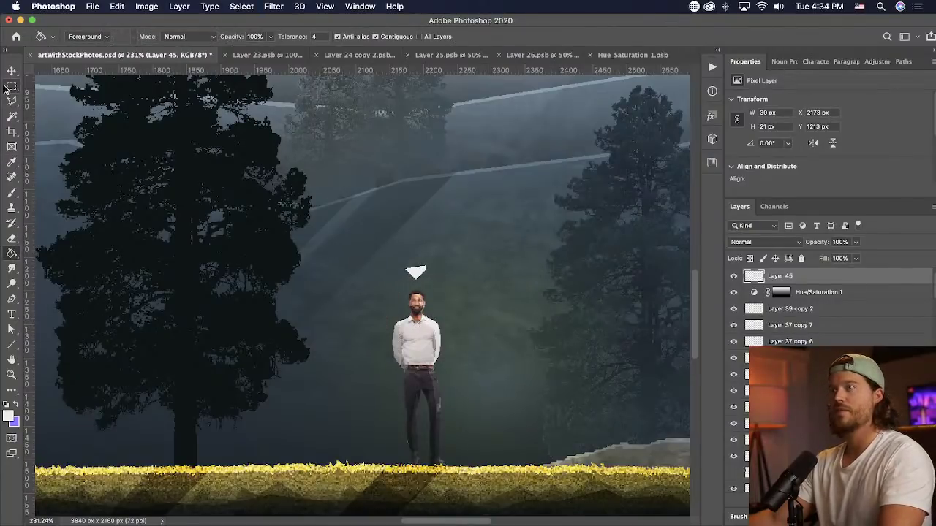
drag(385, 254, 444, 271)
key(super+d)
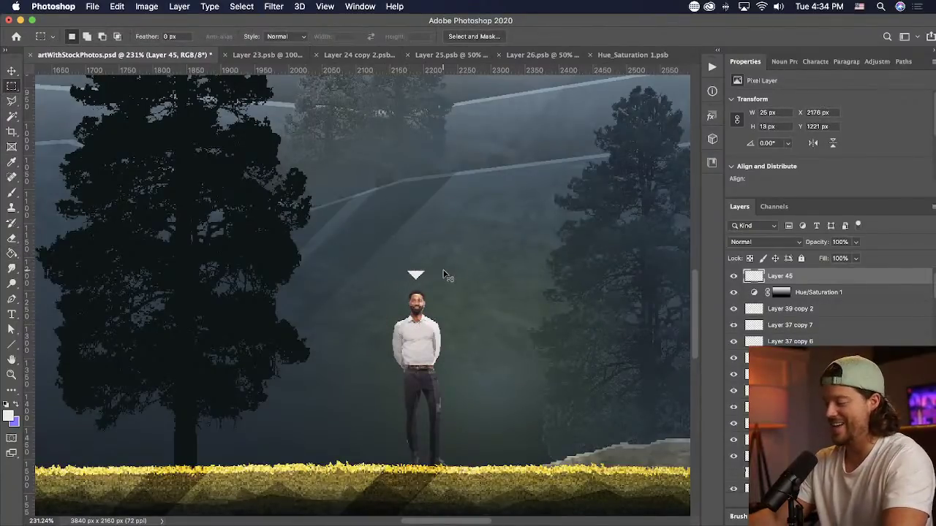
- Add a new layer above Hue/Saturation 3 and marquee-select a wide rectangle about 3603 x 792 px across the sky
key(super+minus)
key(super+minus)
key(super+minus)
key(super+minus)
key(v)
scroll(862, 319, up, 2)
click(841, 280)
key(super+shift+alt+n)
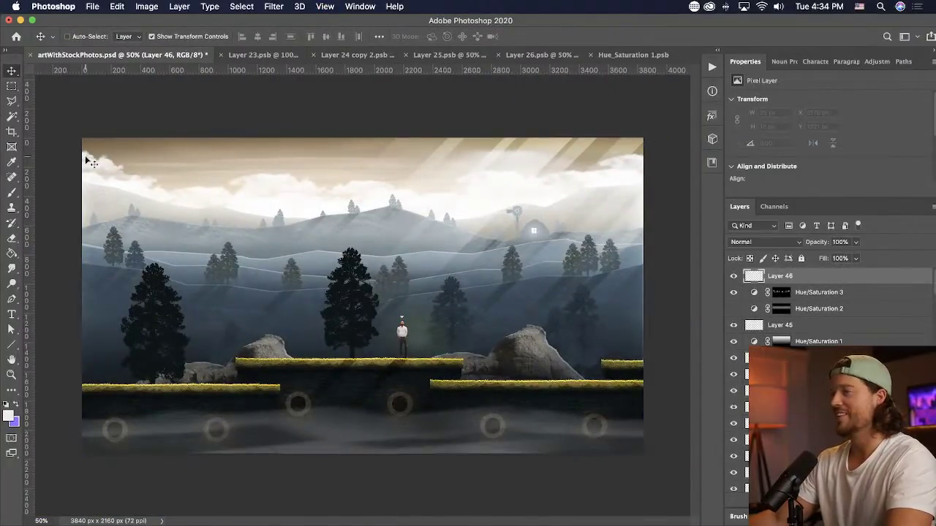
click(11, 86)
mouse_move(98, 146)
mouse_down()
mouse_move(510, 262)
mouse_move(625, 263)
mouse_up()
- Fill the selected rectangle with black and deselect it
key(g)
click(431, 257)
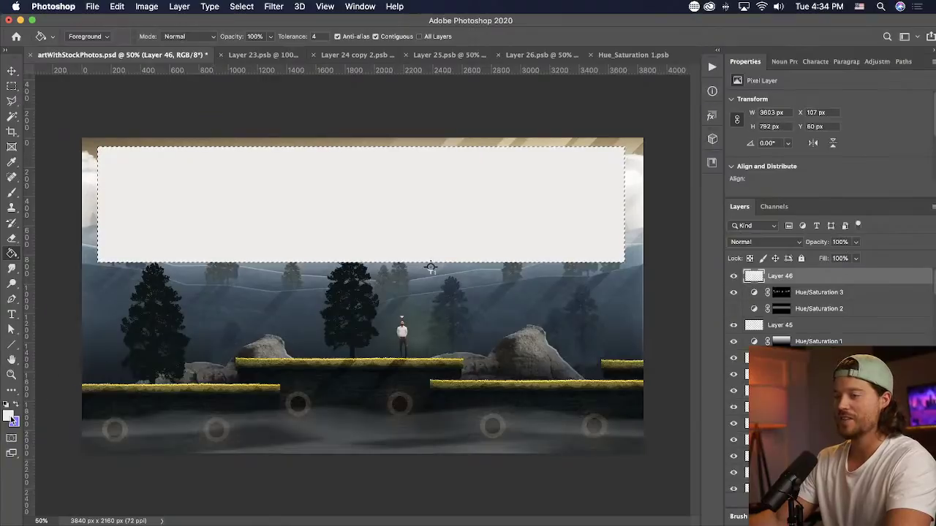
click(9, 416)
click(326, 323)
click(896, 180)
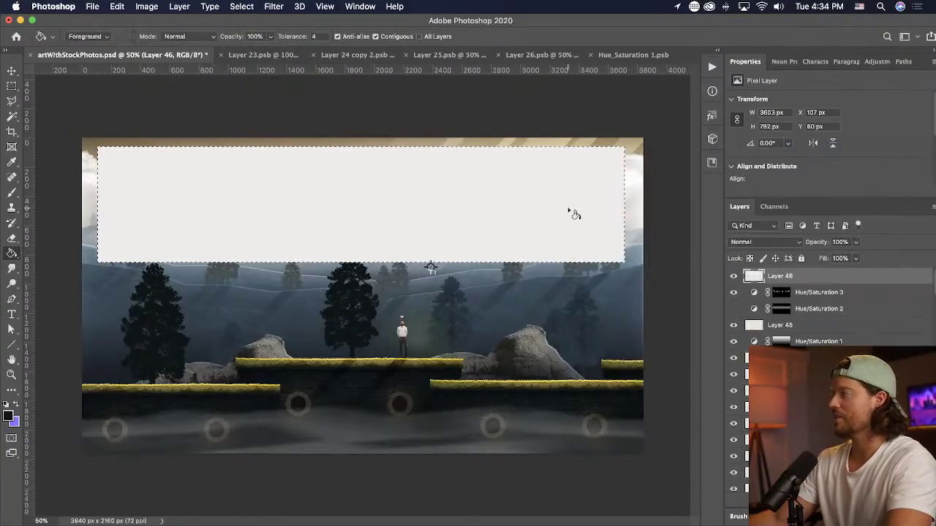
click(570, 211)
key(super+d)
- Move the black rectangle down slightly and set its opacity to 75%
key(v)
drag(554, 224, 554, 227)
click(855, 242)
drag(863, 257, 843, 258)
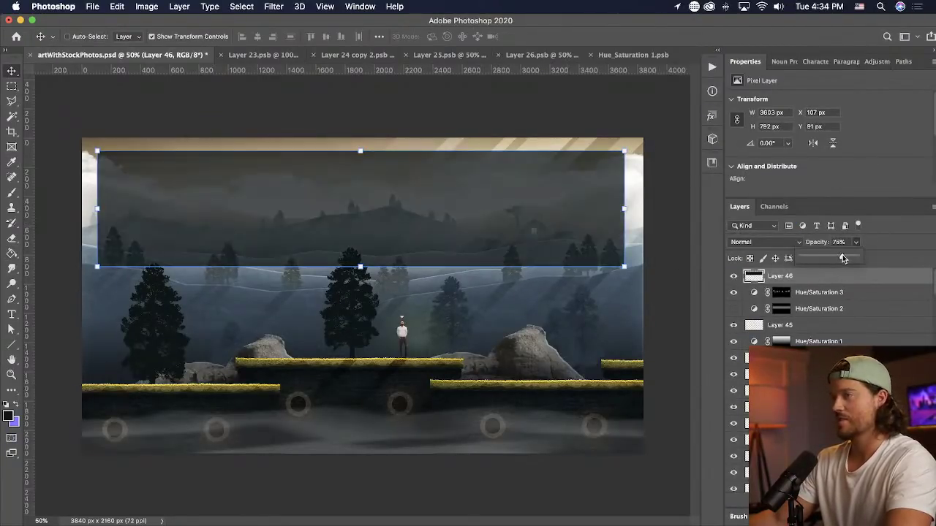
- Add the character's name in capitals in a text box along the panel's upper edge, coloured yellow sampled from the grass
key(t)
key(super+shift+alt+n)
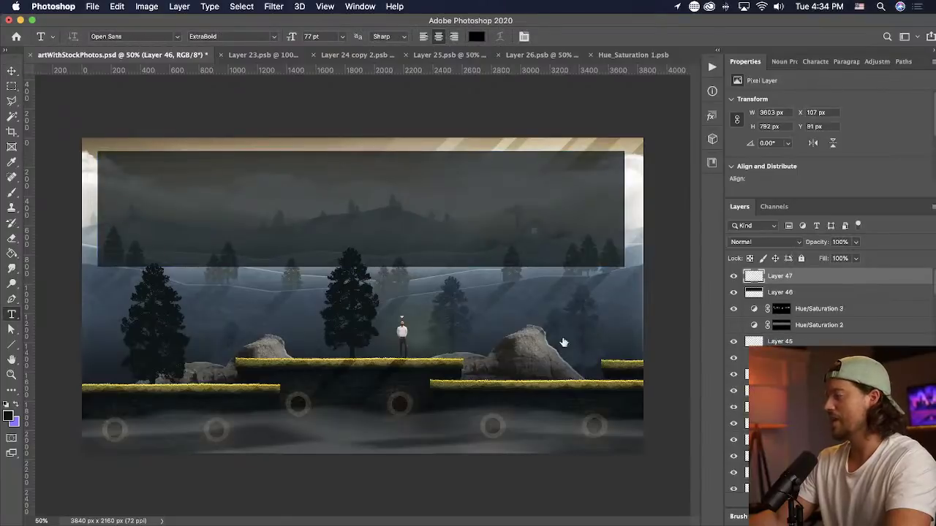
drag(109, 162, 610, 188)
text(CHARLES)
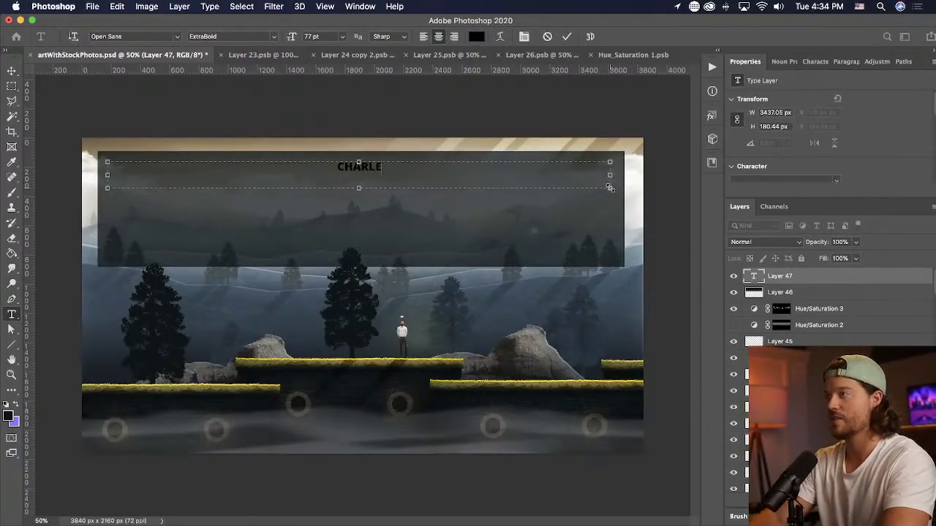
click(449, 359)
click(895, 180)
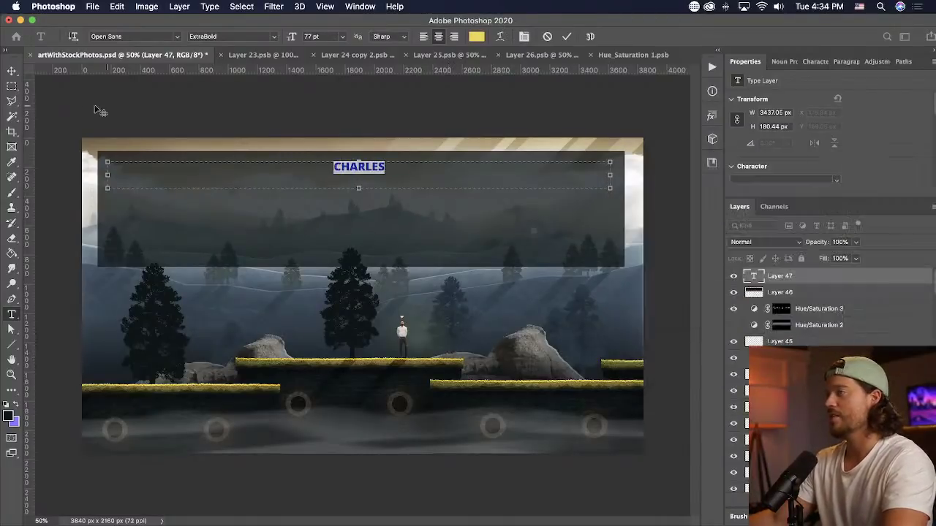
- Duplicate the name text below itself, changing the copy to "I CAN'T WAIT TO GO ON A HIKE IN THIS BEAUTIFUL WORLD MADE OF STOCK PHOTOS!"
click(11, 71)
drag(191, 123, 187, 182)
key(t)
click(359, 207)
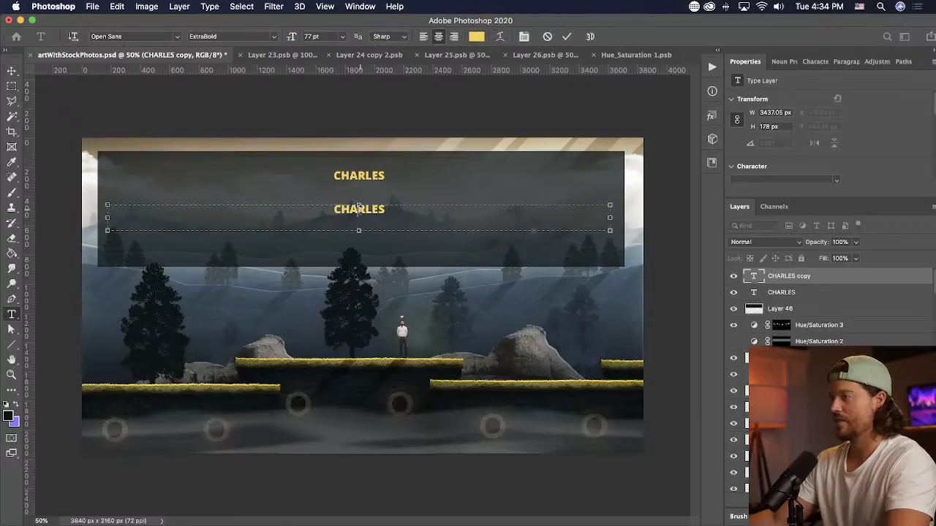
key(BackSpace)
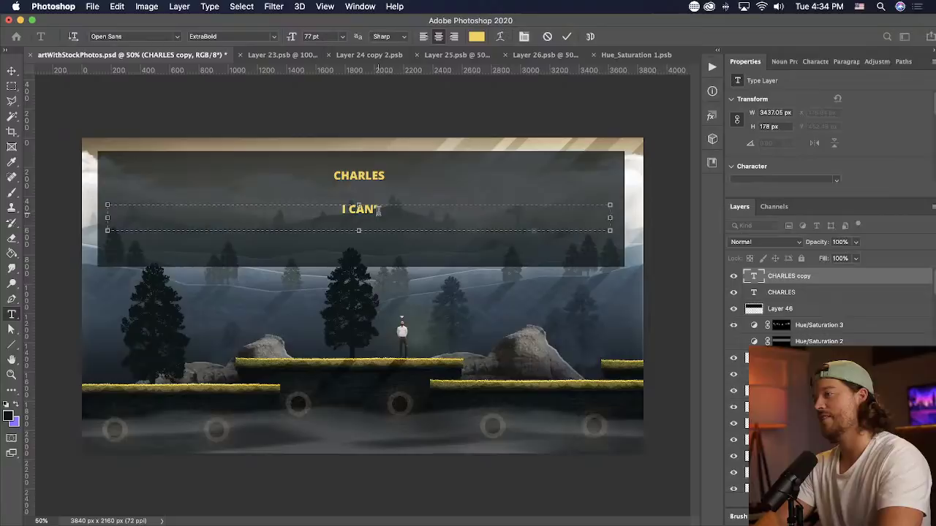
text(I CAN'T WAIT TO GO ON A HIKE IN THIS BEAUTIFUL)
key(BackSpace)
key(BackSpace)
key(BackSpace)
key(BackSpace)
key(BackSpace)
text(TIFUL)
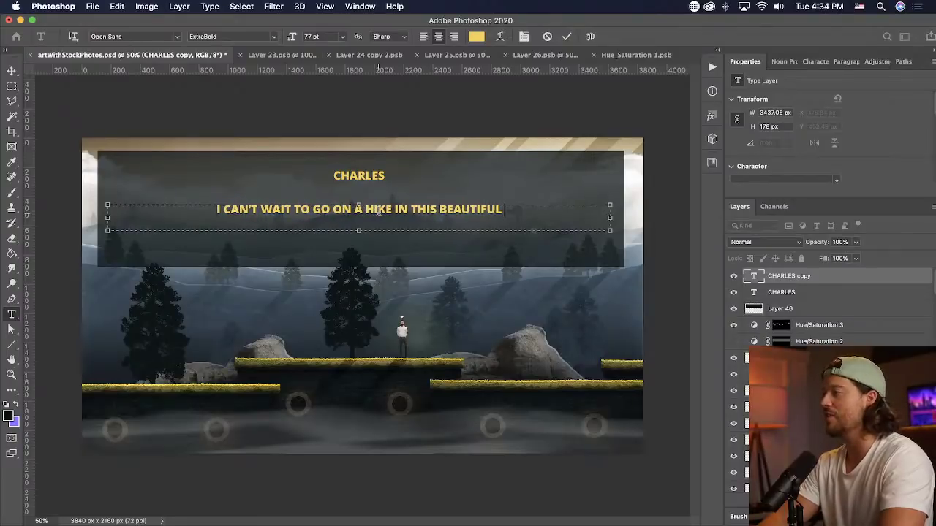
text( WORLD )
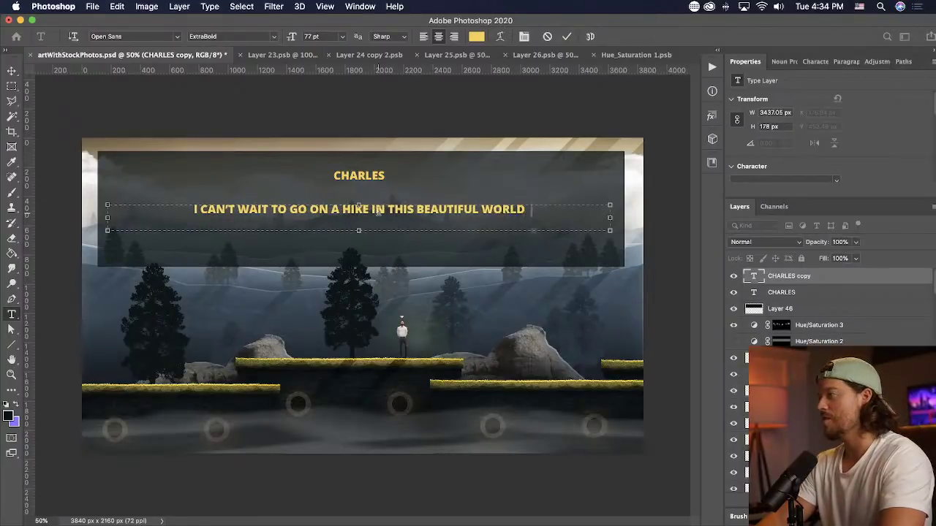
text(MADE OF STOCK PHOTOS!)
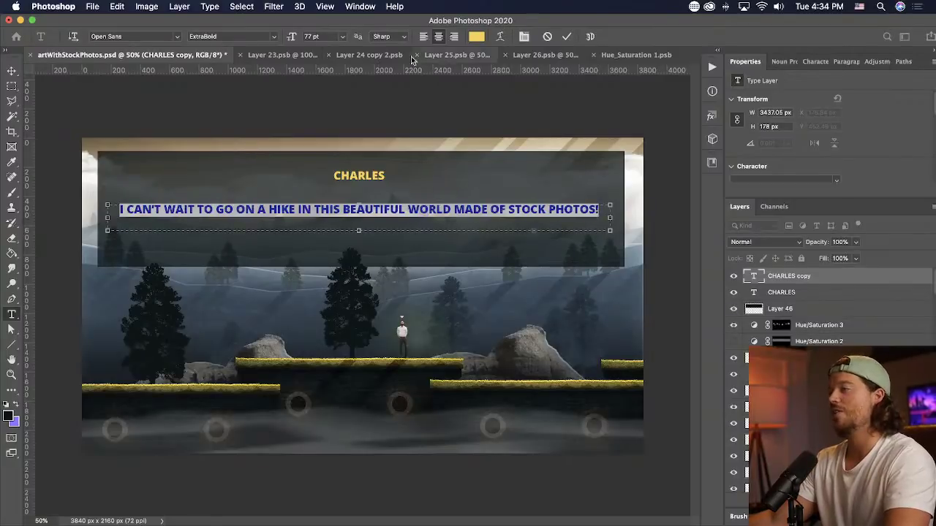
- Colour the dialogue line white and move it down slightly within the panel
key(super+a)
click(476, 36)
click(632, 188)
click(884, 179)
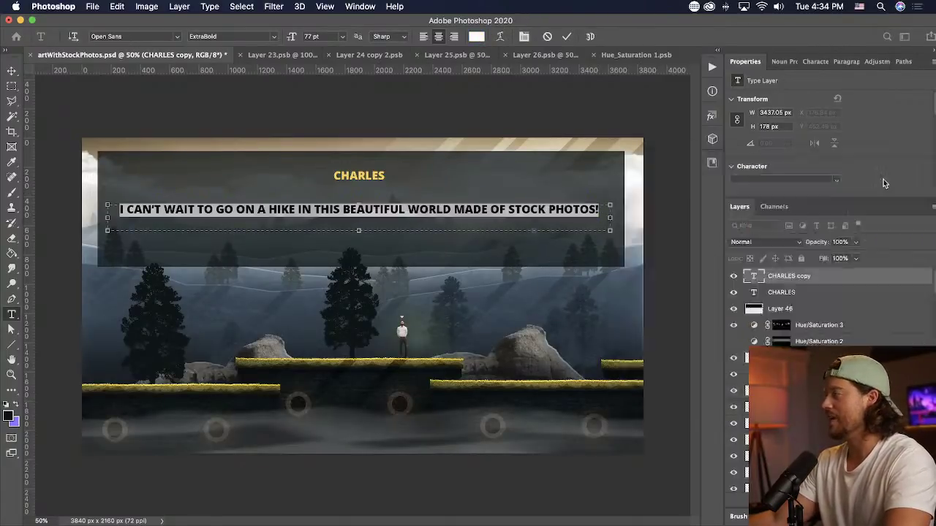
click(12, 71)
drag(302, 165, 303, 173)
- Duplicate the dark panel above the text layers and scale the copy to about 1042 x 229 px, overlapping the panel's lower edge
super+click(457, 169)
drag(843, 308, 840, 271)
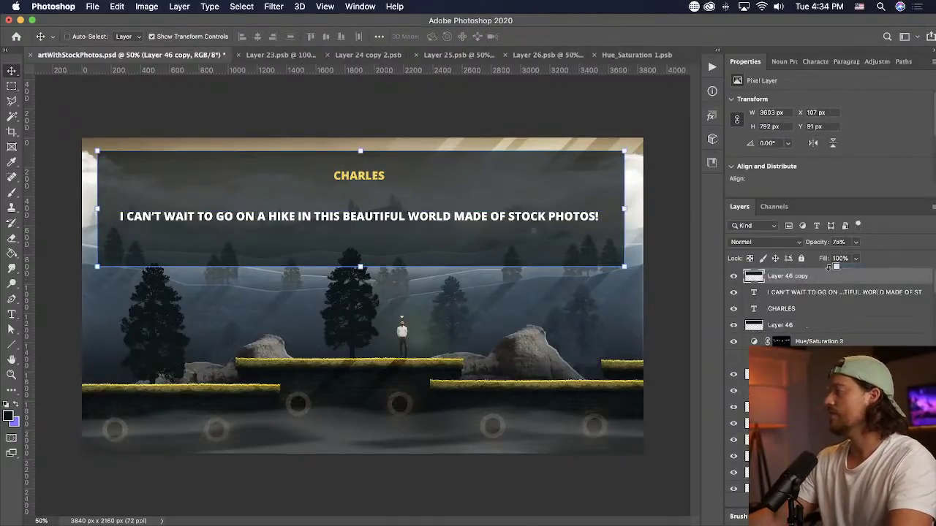
key(super+t)
drag(624, 267, 289, 281)
key(Return)
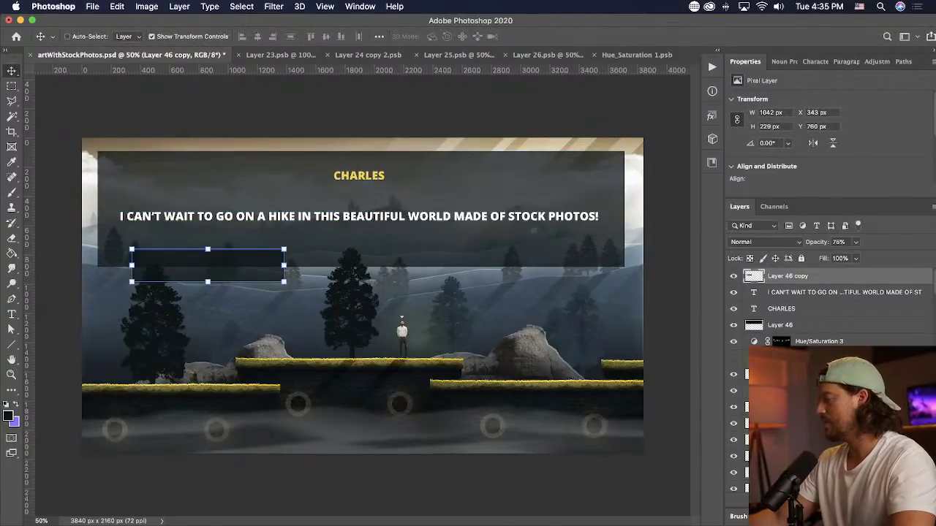
- Add an 18 px white outside stroke to the small box and set the layer's opacity to 100%
key(F2)
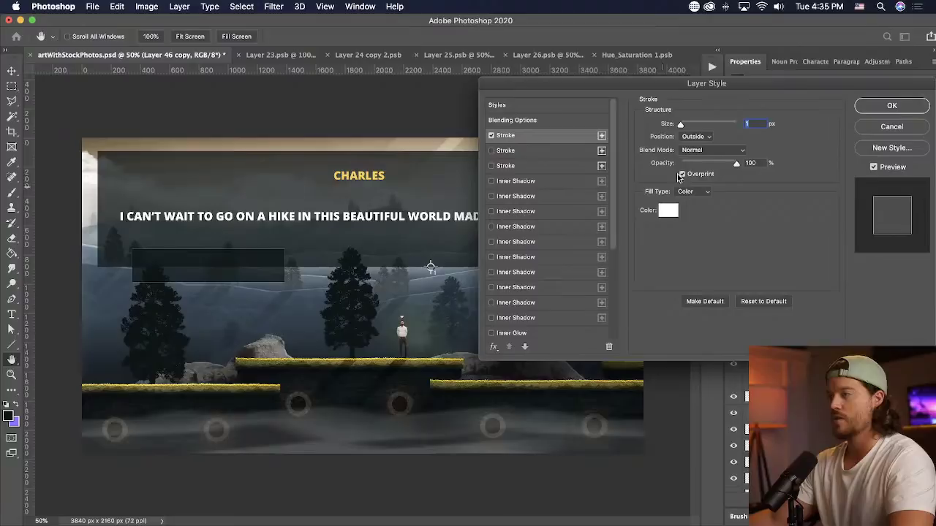
drag(683, 125, 687, 125)
click(888, 106)
click(856, 242)
- Duplicate the outlined box to its right and move both boxes together to centre them under the dialogue line
drag(270, 371, 454, 365)
shift+super+click(248, 280)
drag(270, 315, 306, 319)
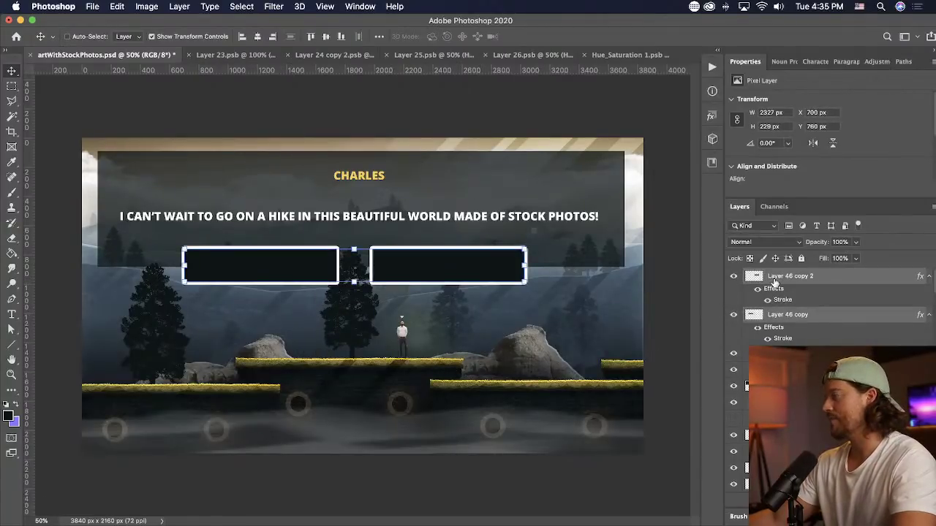
- Change the right box's stroke to the yellow sampled from the name text
double_click(784, 299)
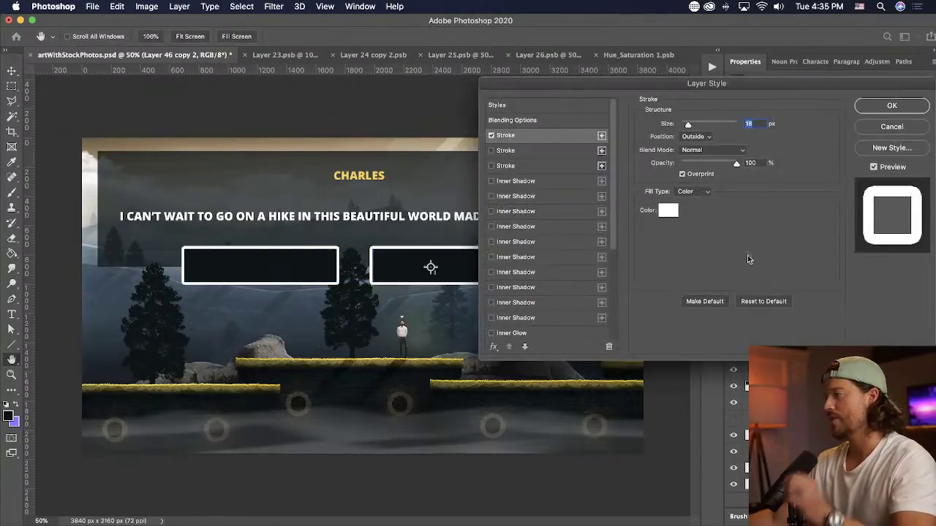
click(669, 210)
click(365, 178)
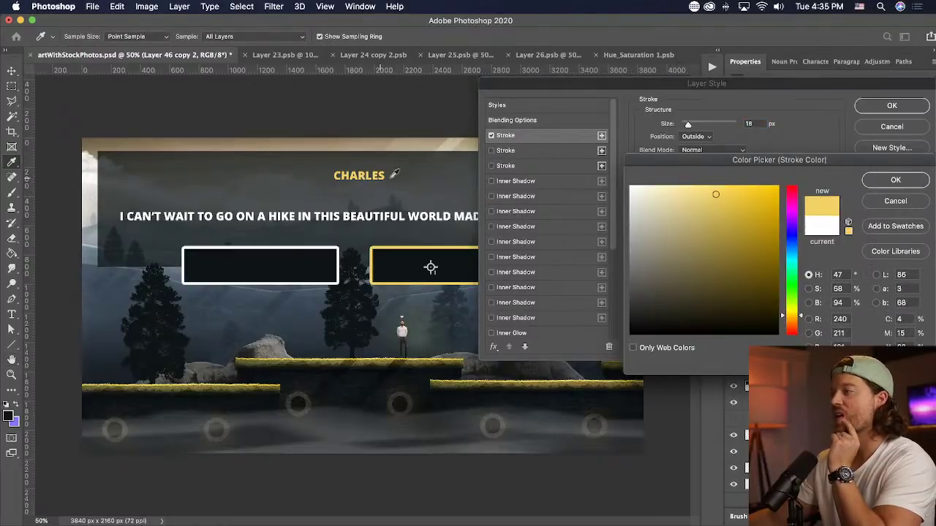
click(893, 180)
click(888, 109)
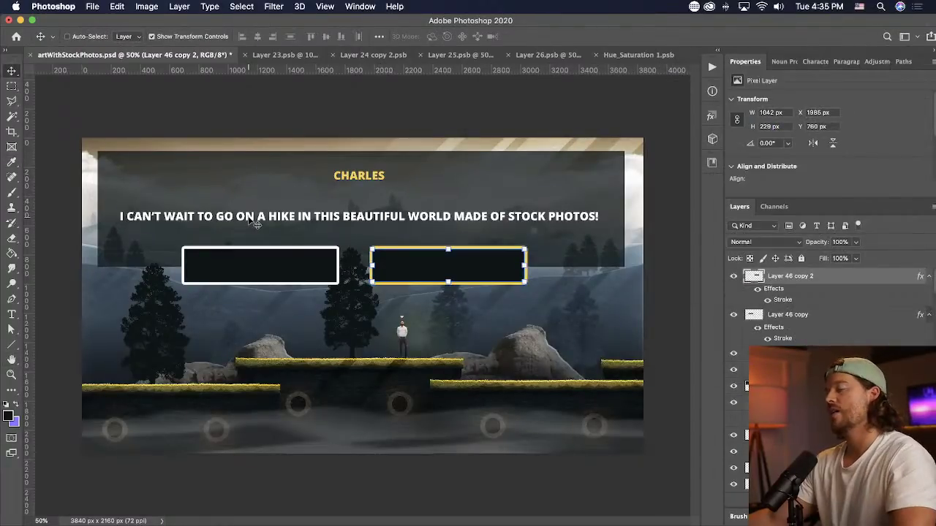
- Duplicate the dialogue line onto the white-outlined box, move the copy above the box layers and change its text to "OK!"
super+click(255, 222)
drag(265, 155, 263, 204)
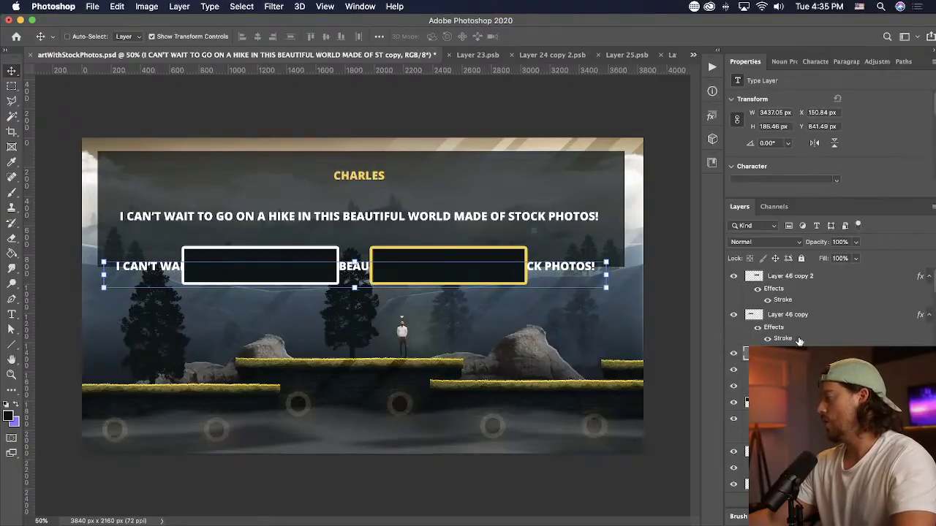
drag(803, 344, 782, 276)
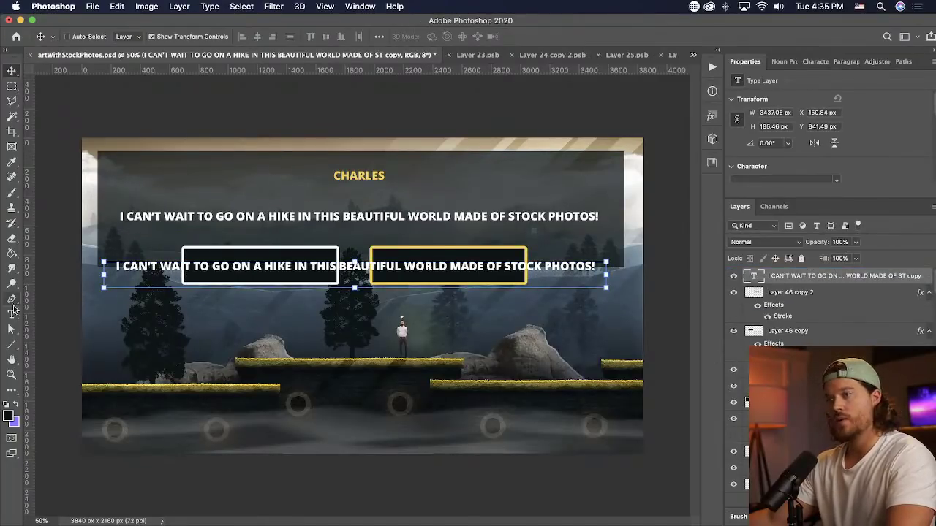
click(12, 314)
triple_click(243, 267)
key(BackSpace)
text(OK!)
- Duplicate the "OK!" text onto the yellow-outlined box and change the copy to "I'M GOIN ALONE!"
click(13, 70)
drag(374, 189, 459, 197)
key(t)
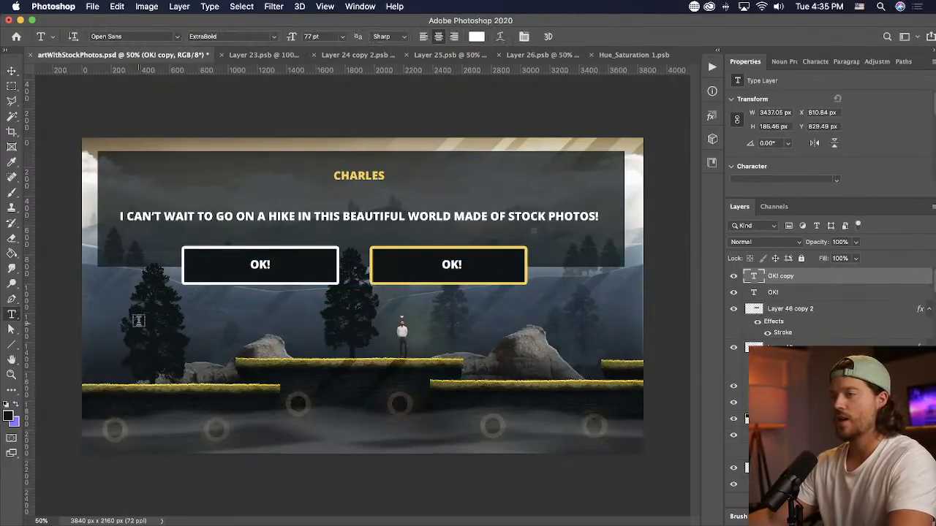
double_click(447, 266)
text(I'M)
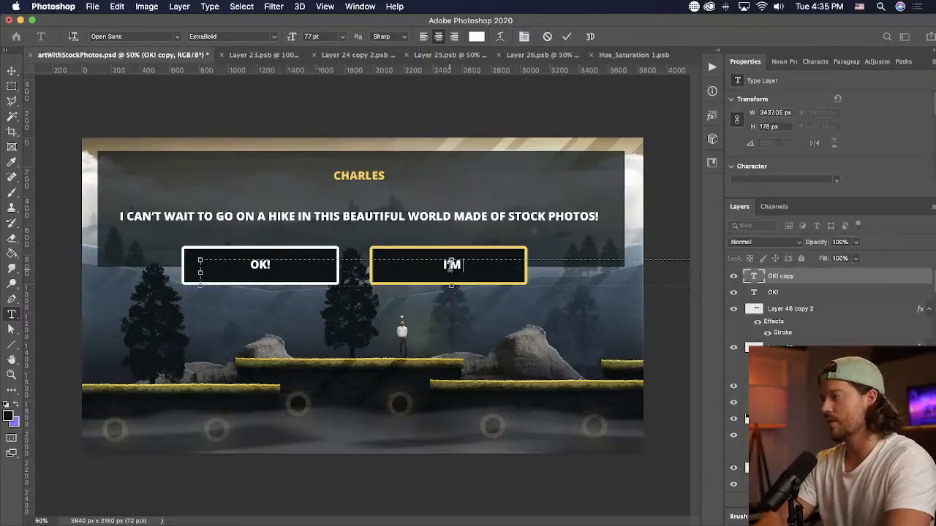
text( GOIN ALONE!)
- Recolour the "I'M GOIN ALONE!" text with the yellow sampled from the character name, and deselect the layers
key(super+a)
click(476, 35)
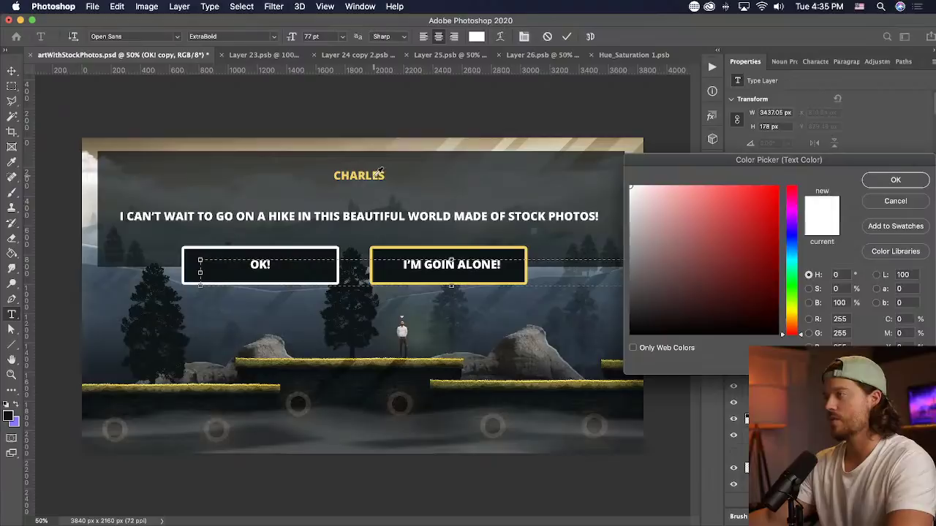
click(378, 176)
click(896, 180)
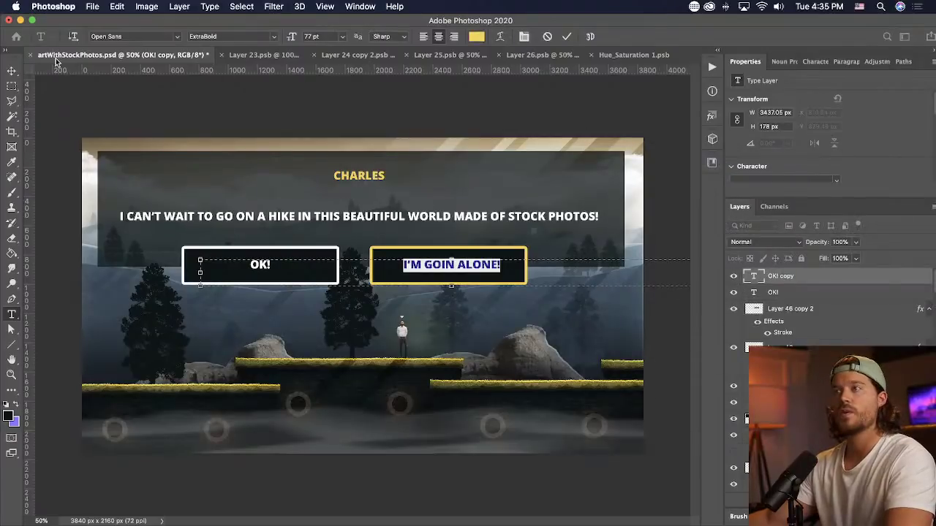
click(11, 71)
click(379, 166)
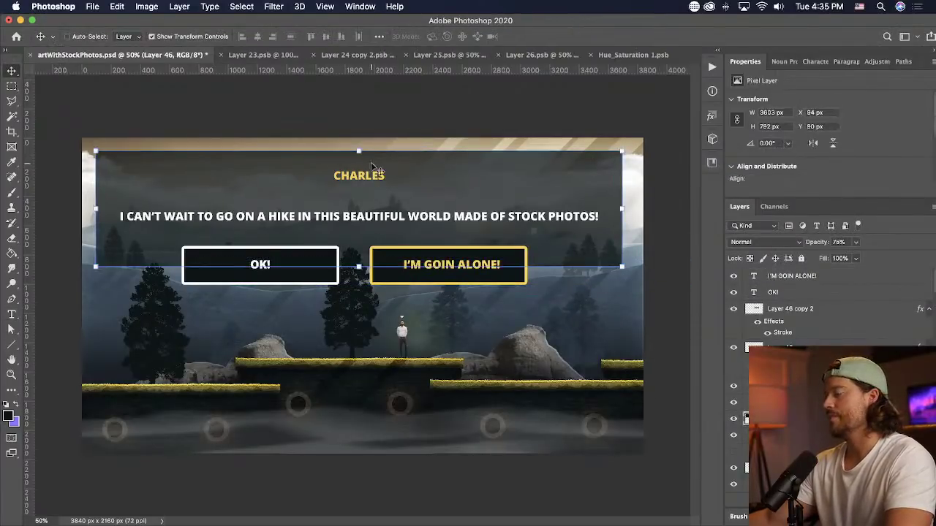
click(552, 119)
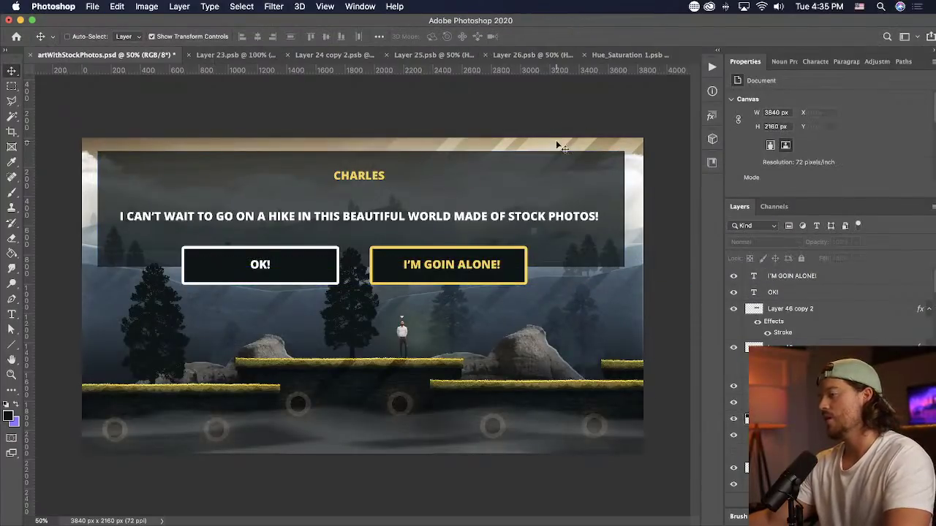
- Try to merge all layers above the background into a single layer
click(843, 278)
shift+click(843, 292)
scroll(843, 307, down, 5)
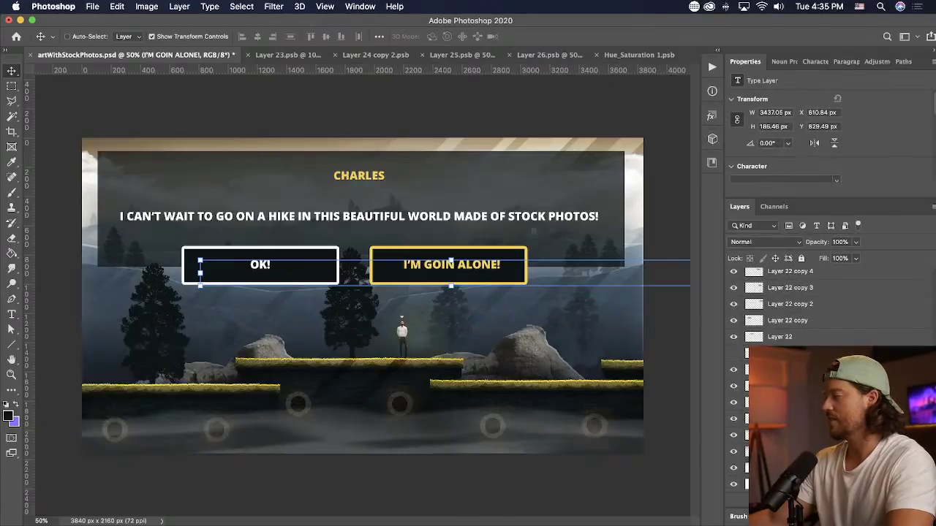
right_click(796, 322)
click(736, 363)
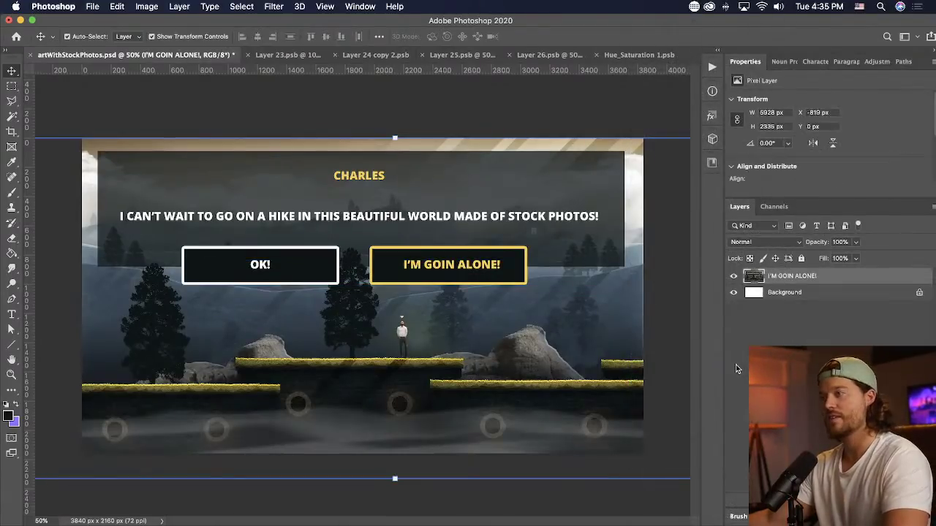
key(super+z)
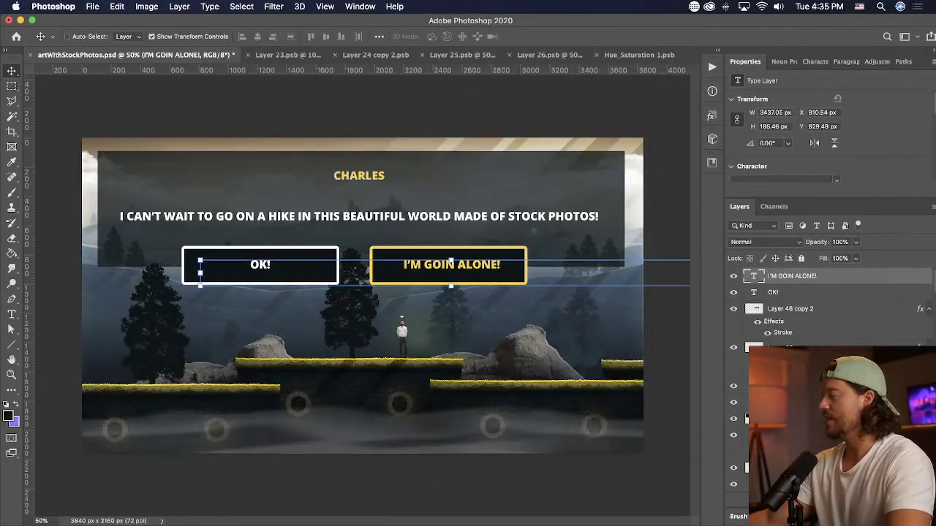
- Stamp all visible layers into a new top layer and apply a Gaussian Blur with a radius of 36 pixels
key(super+alt+shift+e)
click(273, 6)
mouse_move(282, 145)
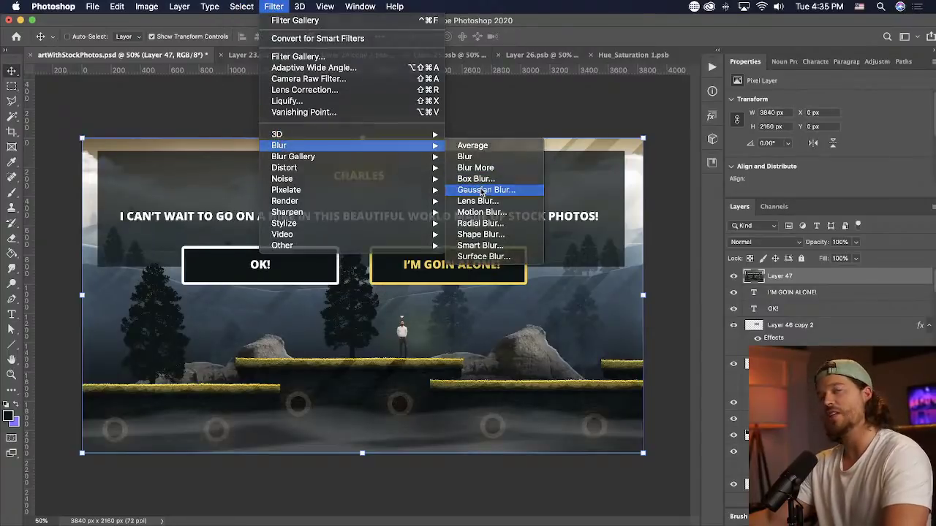
click(475, 191)
drag(694, 278, 709, 278)
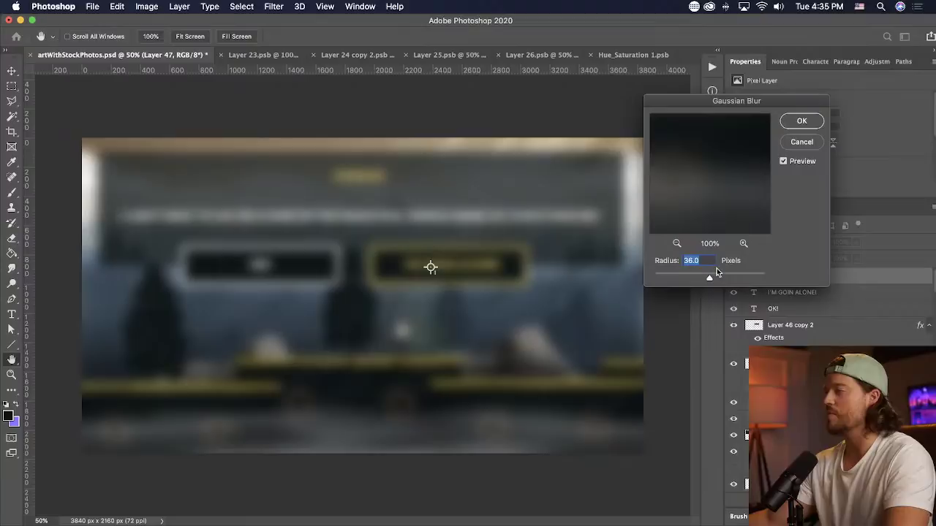
click(801, 120)
- Set the blurred layer's brightness to 52 and contrast to 90, and lower its opacity to about 23%
drag(855, 242, 819, 261)
click(179, 5)
mouse_move(146, 5)
mouse_move(168, 36)
click(315, 35)
click(688, 198)
click(650, 172)
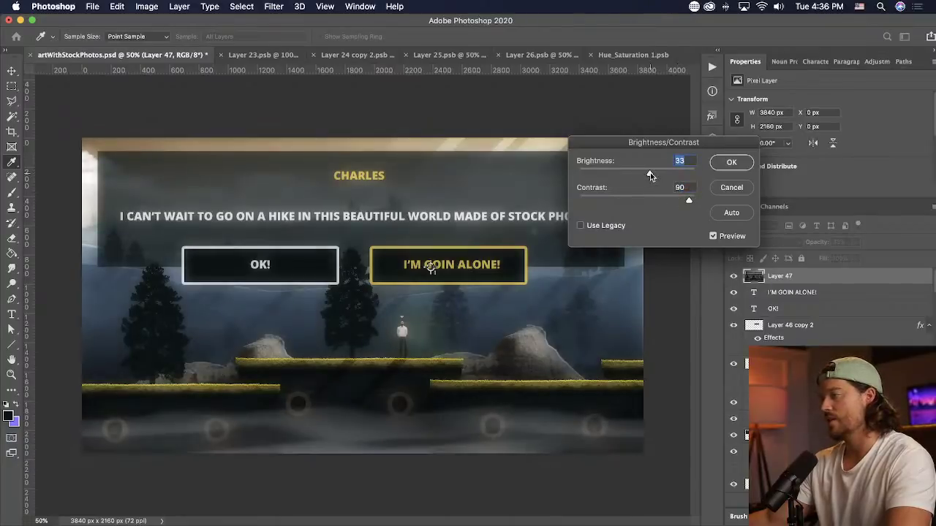
drag(650, 173, 658, 175)
click(729, 162)
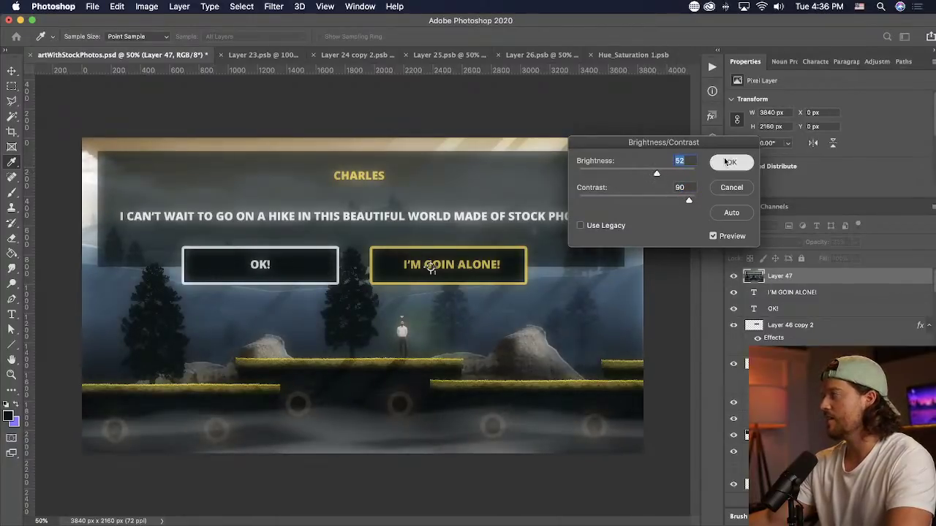
drag(845, 262, 851, 259)
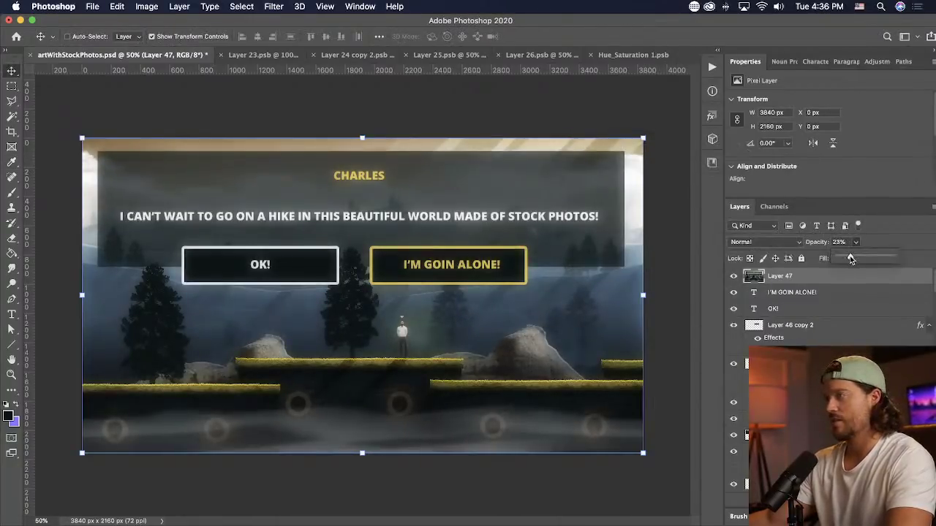
click(823, 274)
- Add a new layer on top and set the Pencil tool's foreground colour to white
click(864, 503)
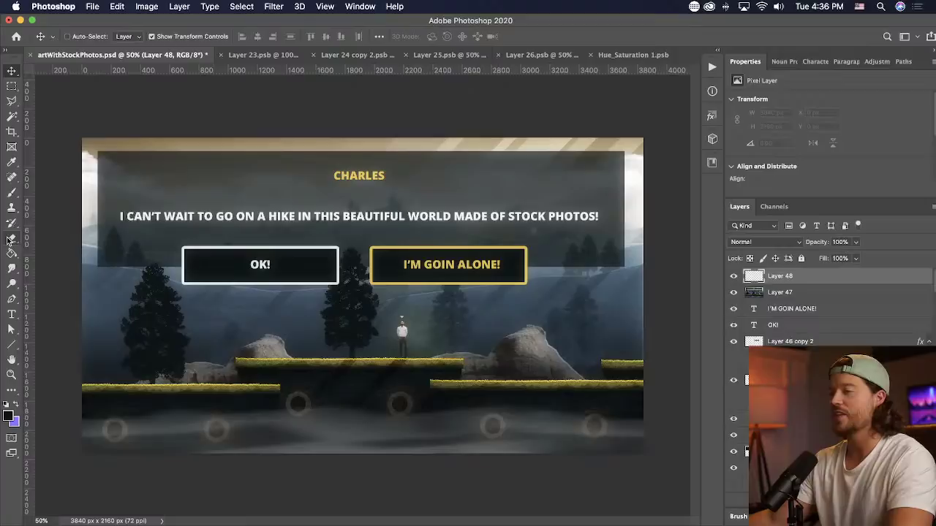
click(11, 193)
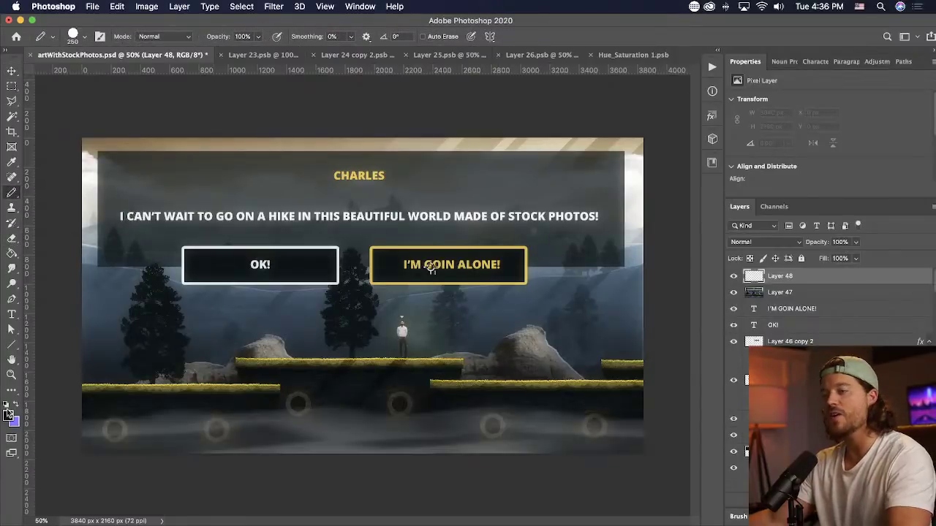
click(8, 415)
drag(645, 228, 604, 157)
click(870, 183)
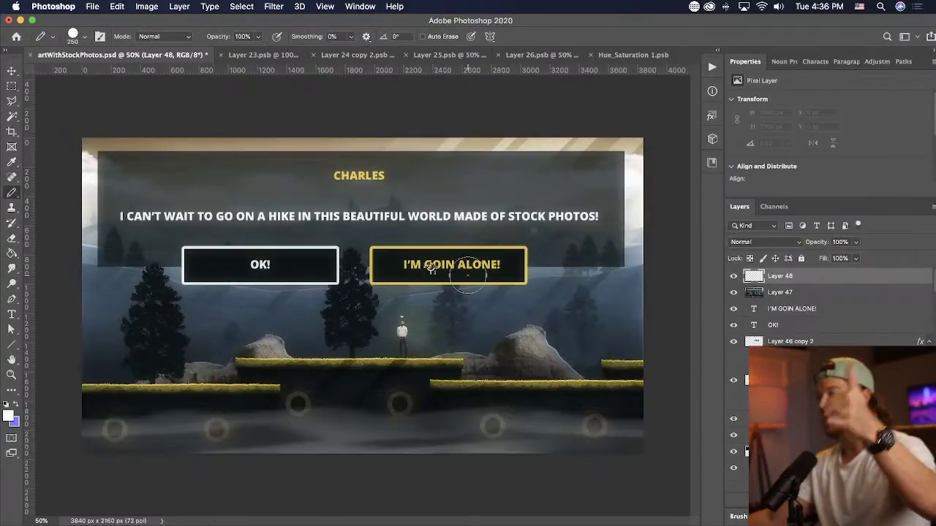
- Scatter small white dots in varied brush sizes across the forest around the man and trees
key(bracketleft)
key(bracketleft)
key(bracketleft)
key(bracketleft)
key(bracketleft)
key(bracketleft)
key(bracketleft)
key(bracketleft)
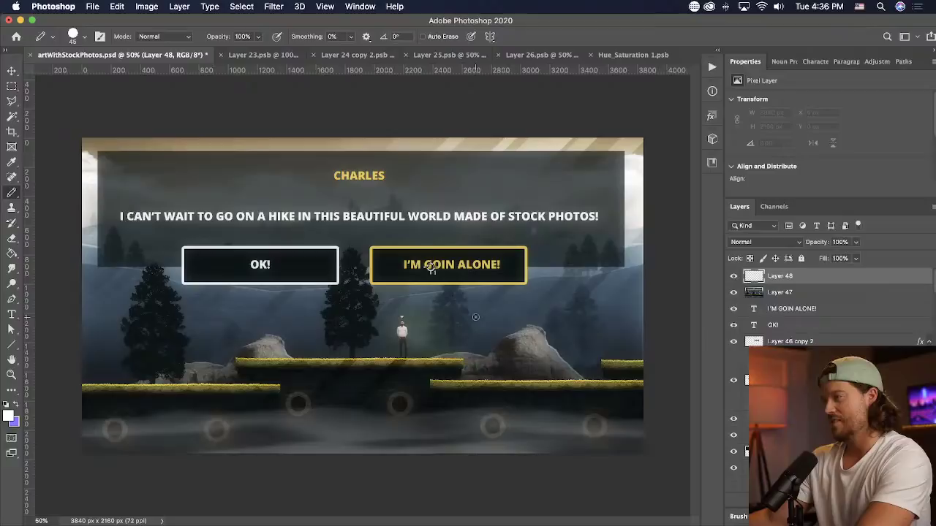
click(475, 316)
click(439, 307)
key(bracketleft)
click(416, 339)
click(368, 337)
click(383, 302)
click(304, 319)
click(291, 313)
key(bracketright)
click(284, 340)
key(bracketright)
key(bracketright)
click(212, 325)
key(bracketright)
click(208, 316)
click(200, 338)
click(105, 324)
click(102, 292)
click(587, 293)
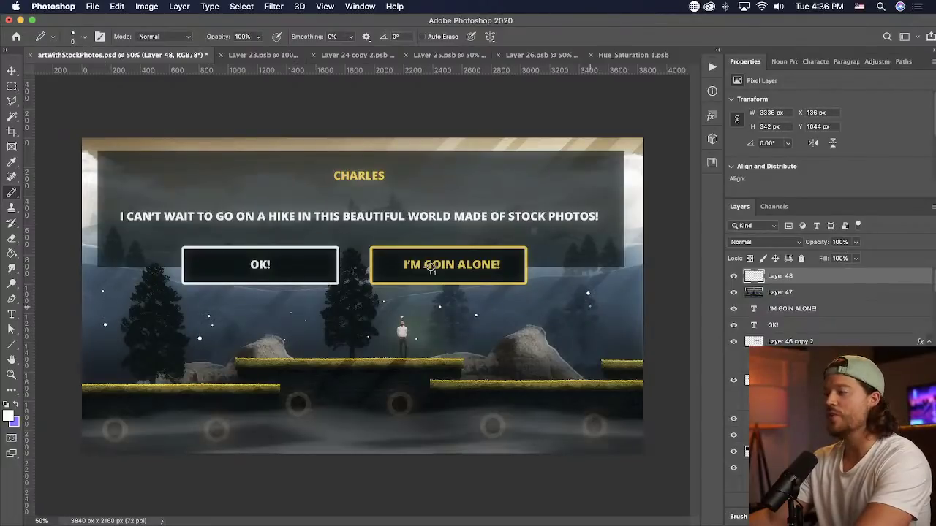
- Add more white dots of varied sizes over the dialogue panel's right part, the sky and the far-left ground
key(bracketright)
click(531, 274)
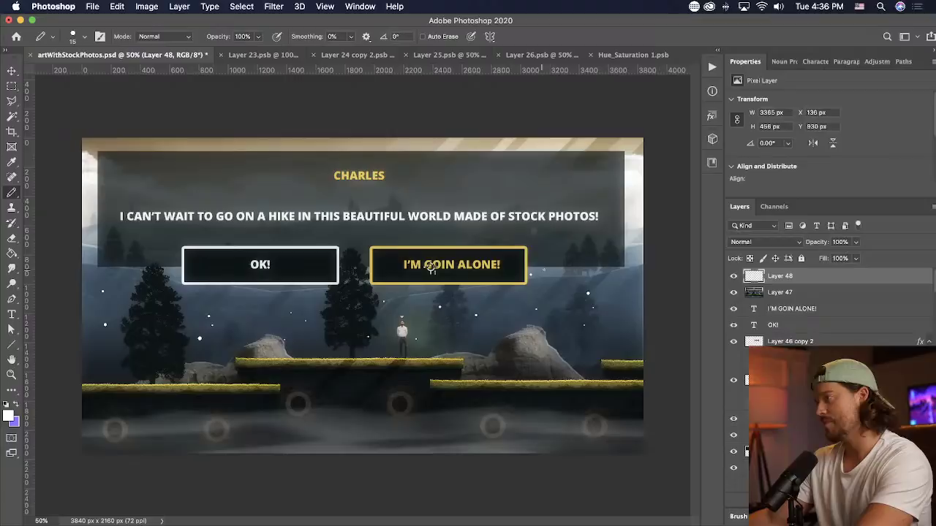
click(615, 156)
click(534, 179)
click(558, 144)
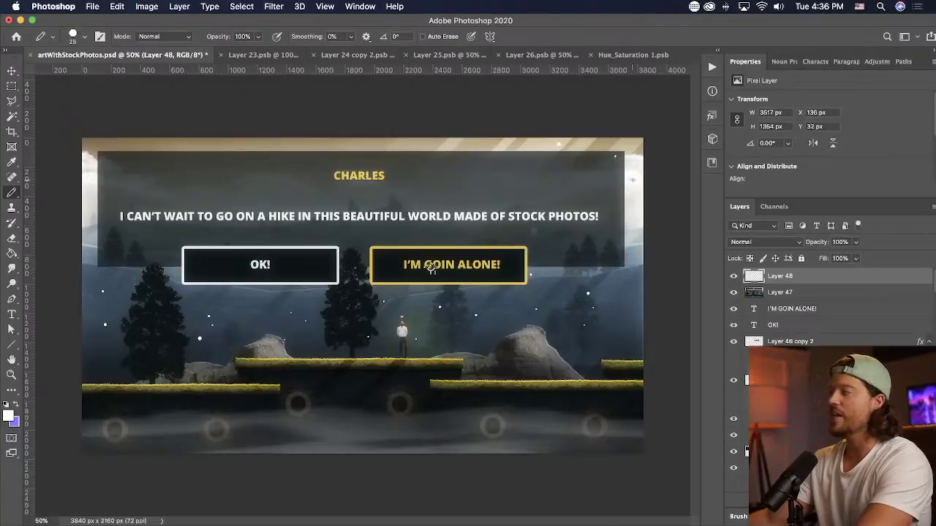
key(bracketleft)
key(bracketleft)
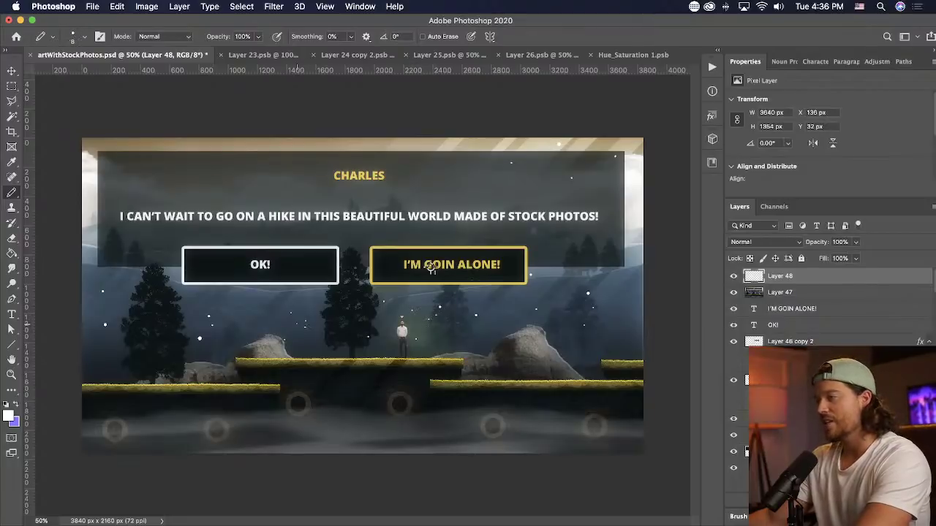
click(102, 361)
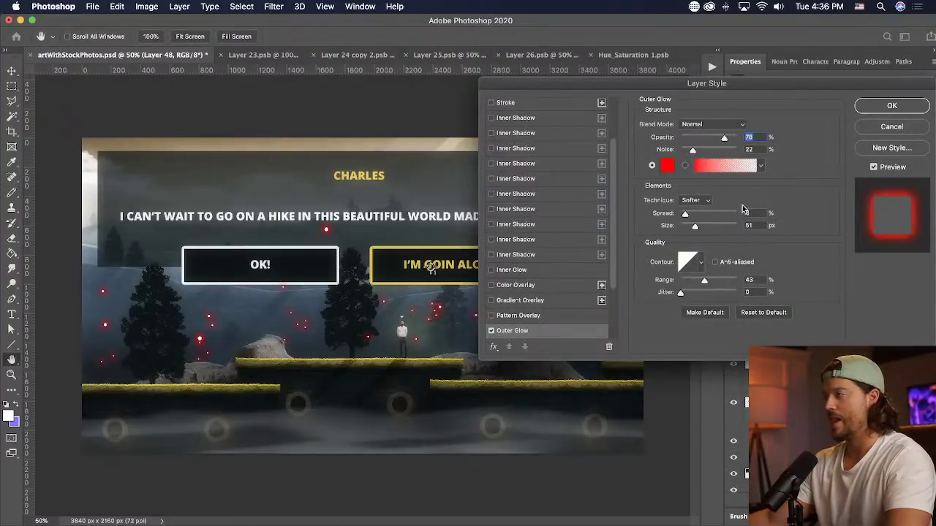
- Set the dot layer's Outer Glow to the yellow sampled from the character name, with an opacity of 45%
click(669, 170)
click(369, 175)
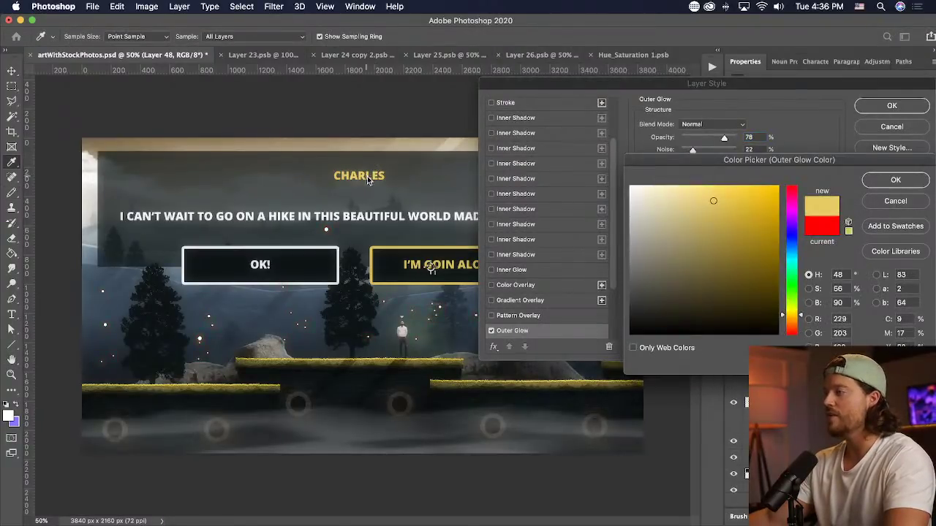
click(885, 181)
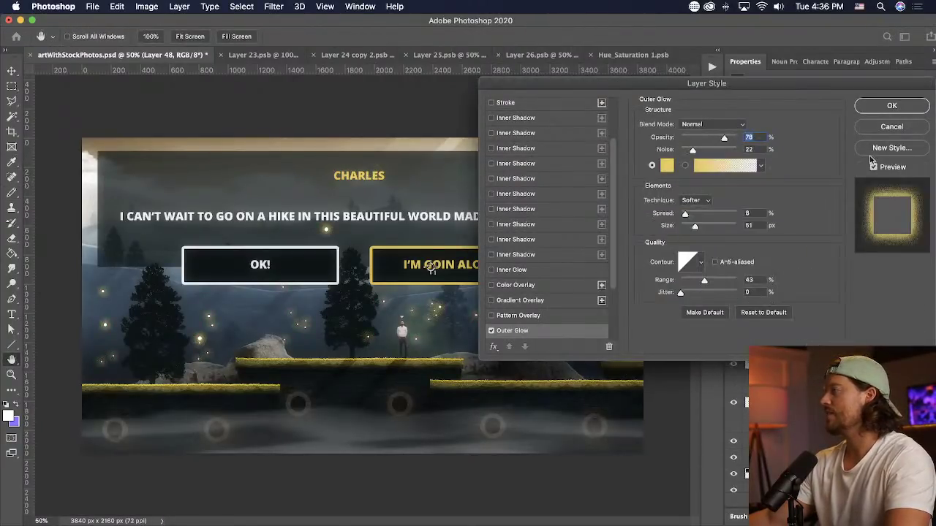
drag(706, 139, 706, 141)
click(887, 110)
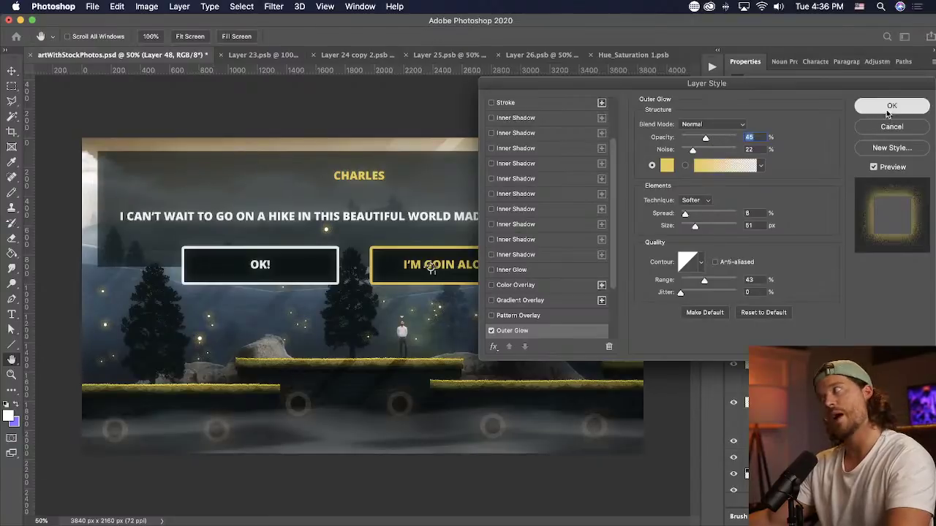
- Try the Overlay blend mode on the glowing dots together with a duplicate of their layer
click(753, 242)
click(741, 367)
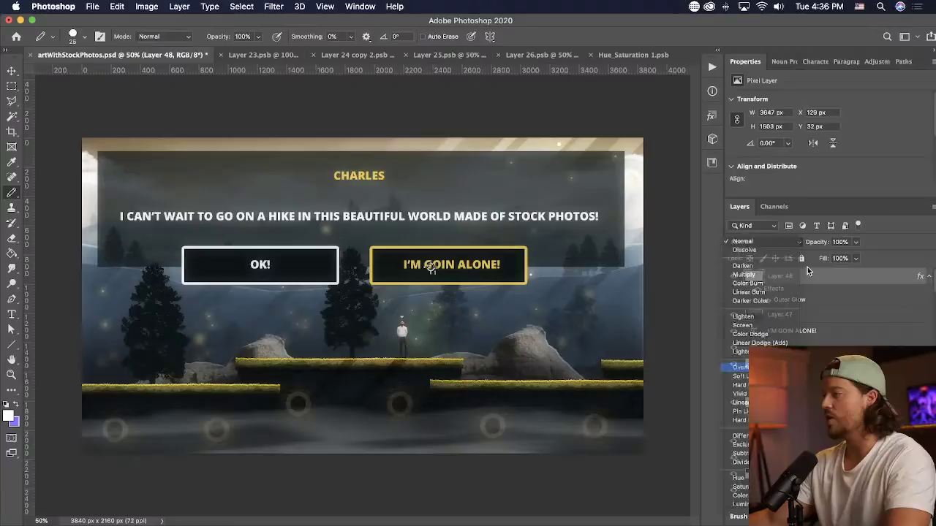
key(super+j)
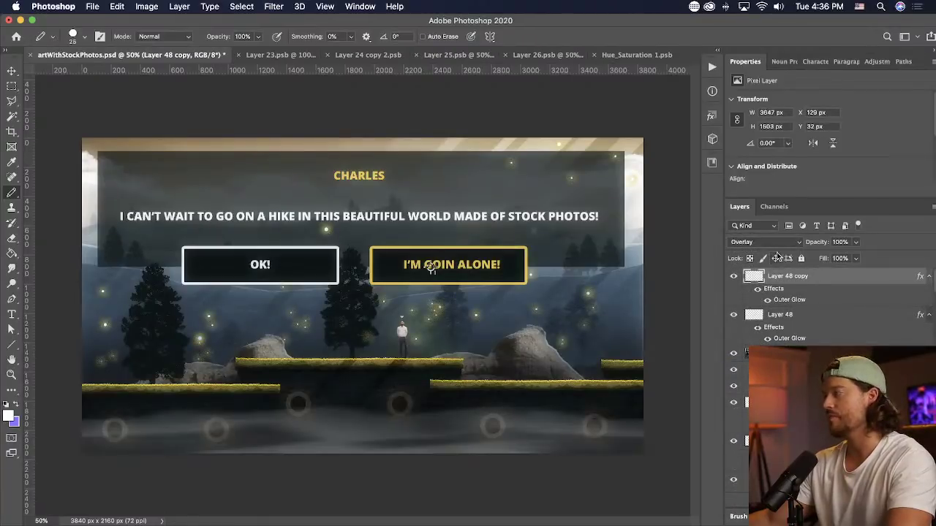
key(super+z)
click(775, 242)
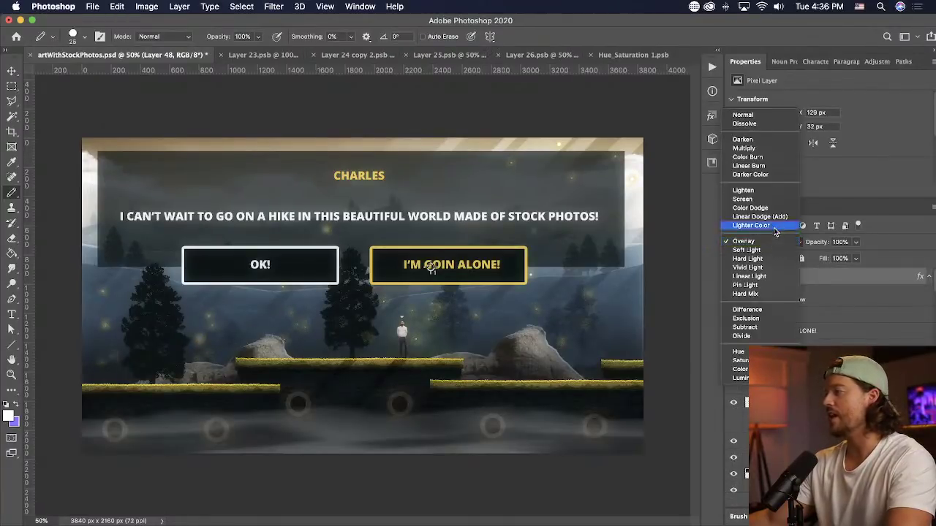
click(743, 115)
- Deselect all layers and save the document
key(v)
super+click(664, 193)
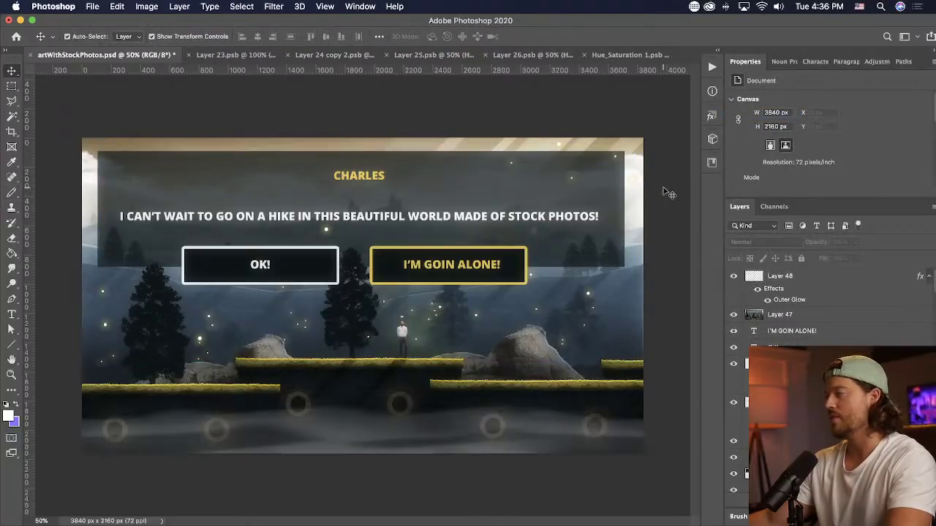
key(super+s)
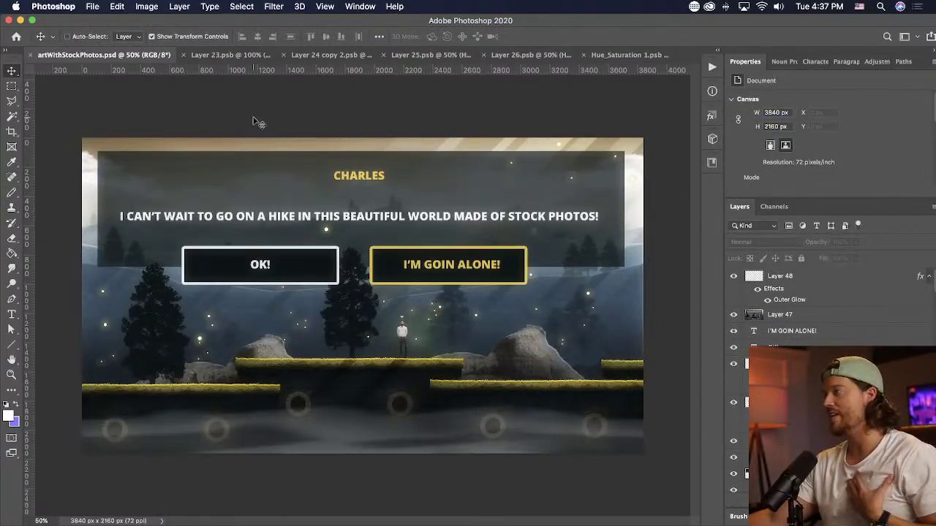
key(ctrl+Up)
key(ctrl+Up)
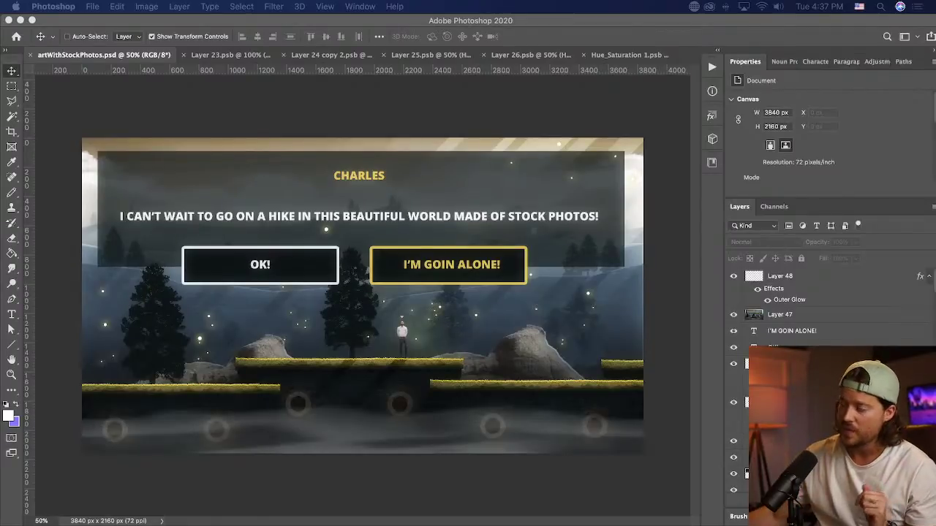
- Add a Color Balance adjustment above the dot layer with midtones at -12 for Cyan/Red and -18 for Magenta/Green
click(794, 275)
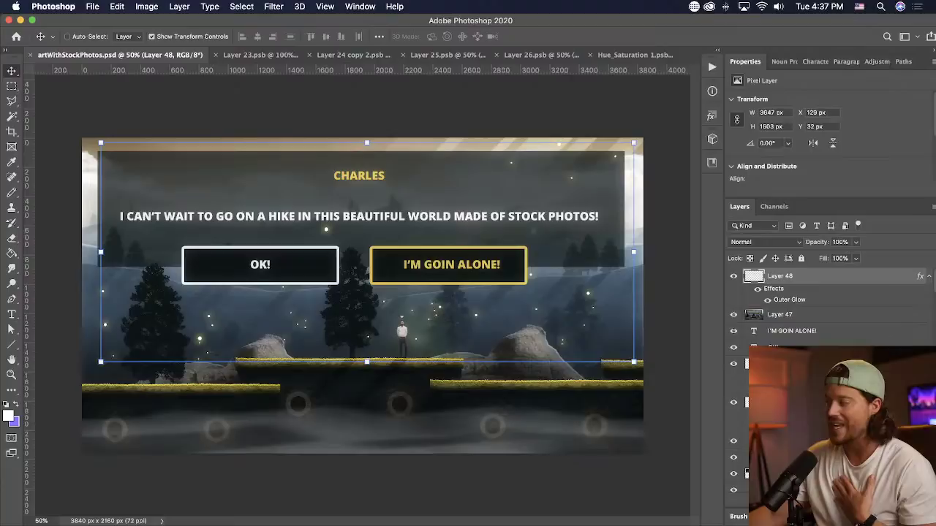
click(839, 504)
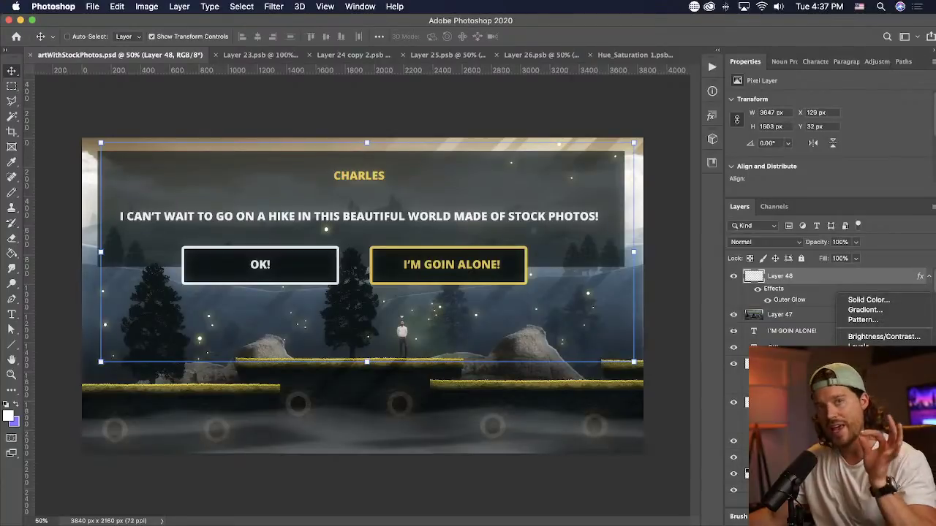
click(870, 404)
mouse_move(819, 130)
mouse_down()
mouse_move(834, 129)
mouse_move(805, 133)
mouse_up()
drag(814, 166, 801, 148)
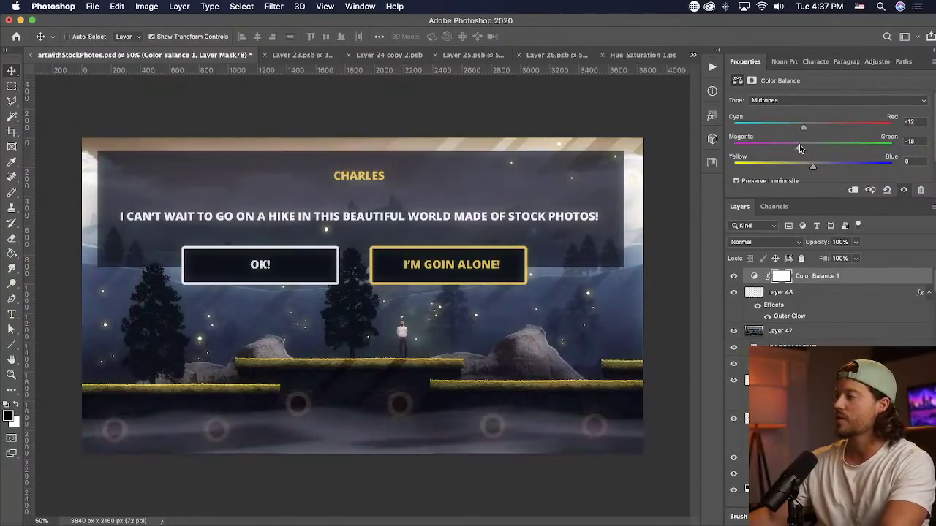